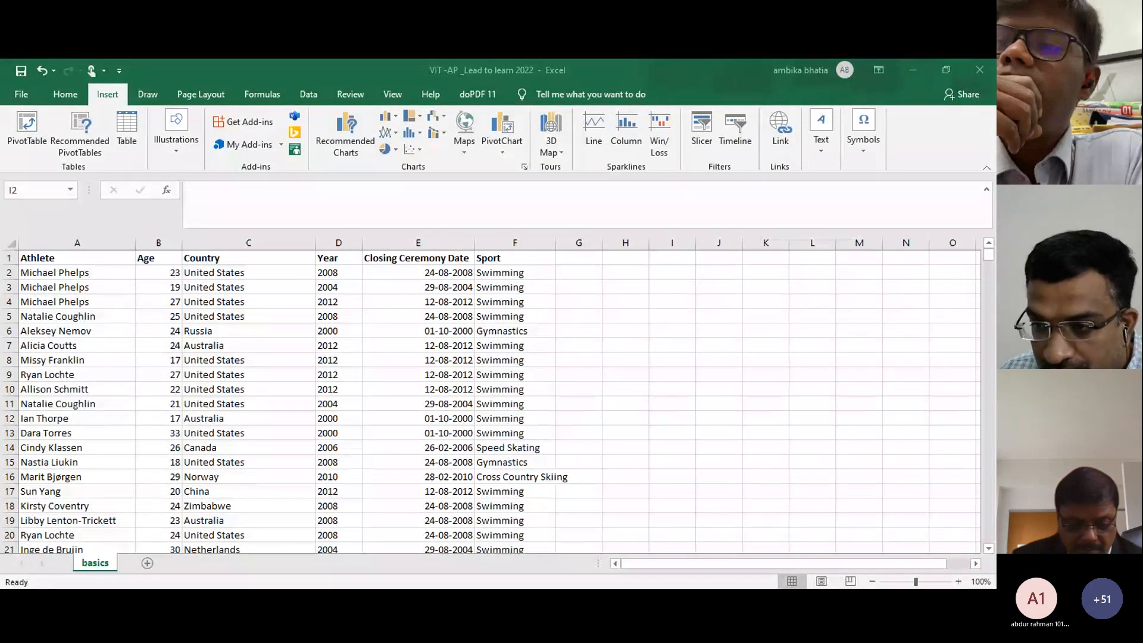
Step: Select the athlete names from A2 down with Ctrl+Shift+Down, then return to cell A2
key("alt+Tab")
key("alt+Tab")
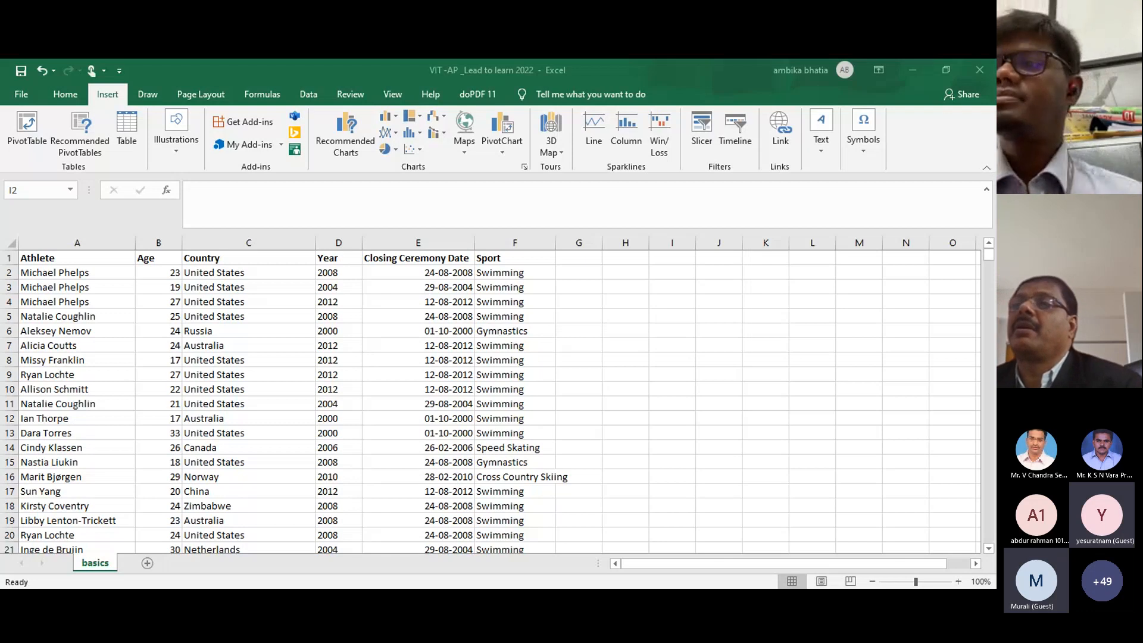
left_click(608, 407)
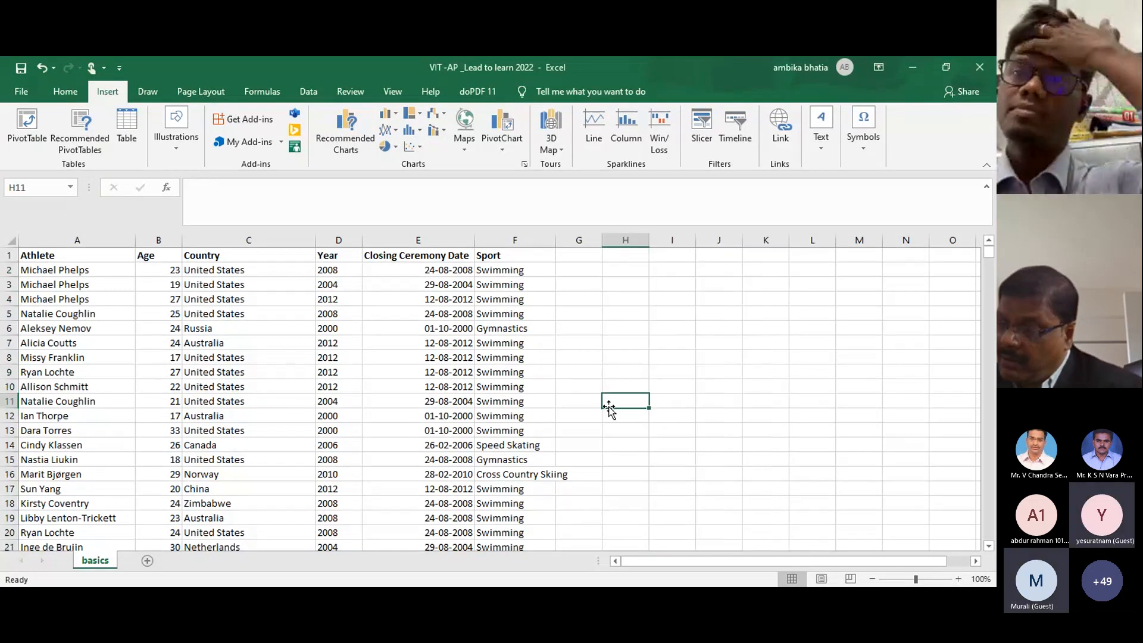
left_click(73, 273)
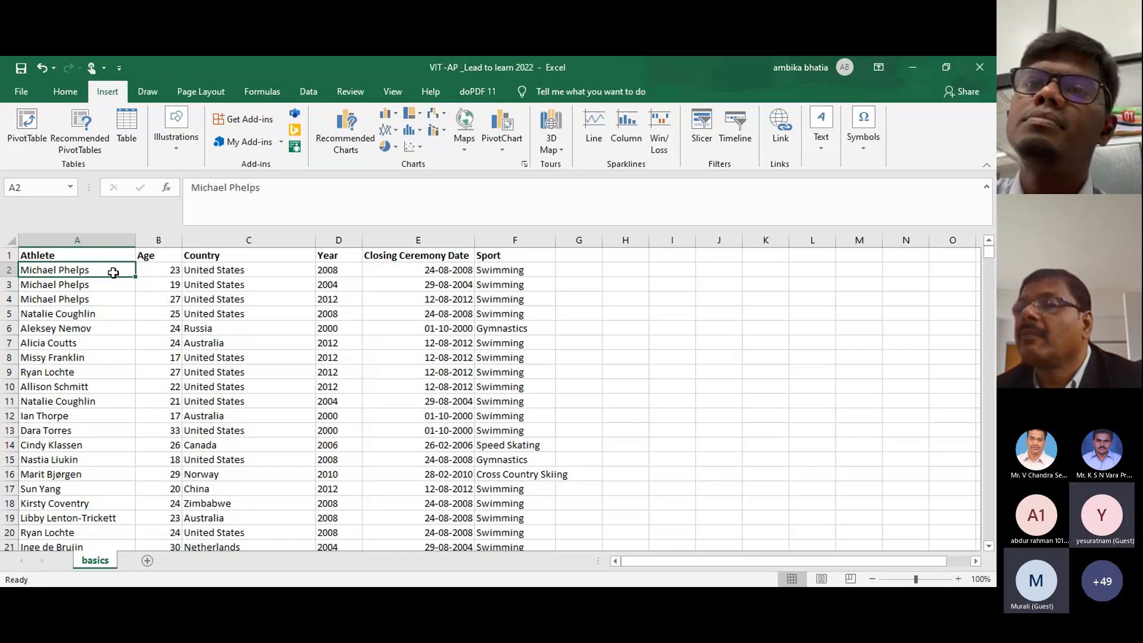
left_click_drag(113, 272, 128, 494)
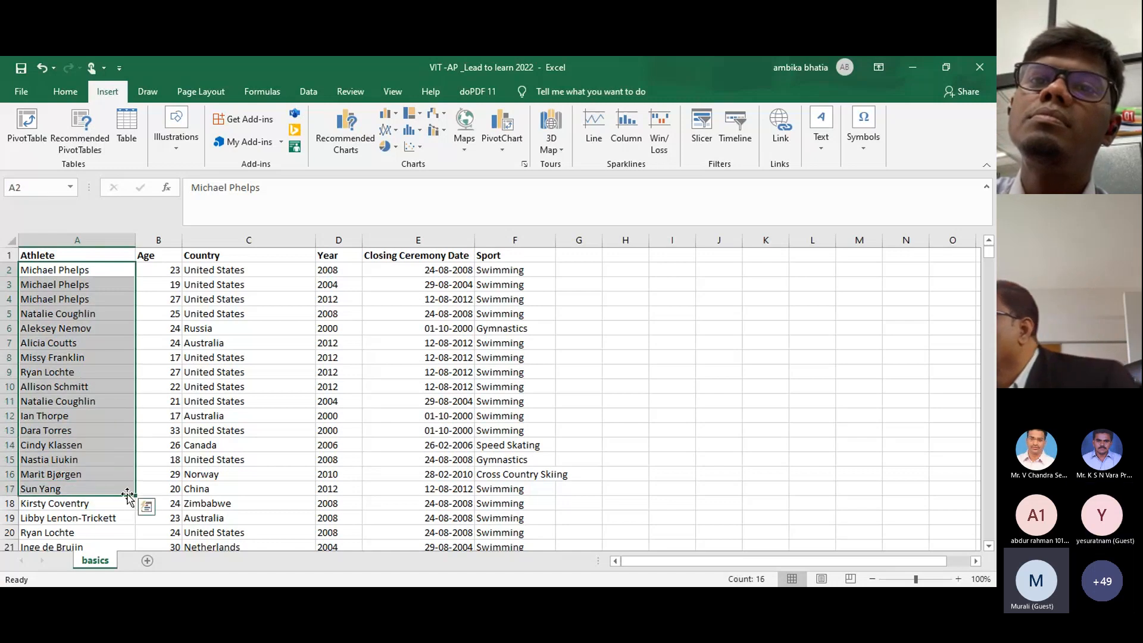
left_click(638, 274)
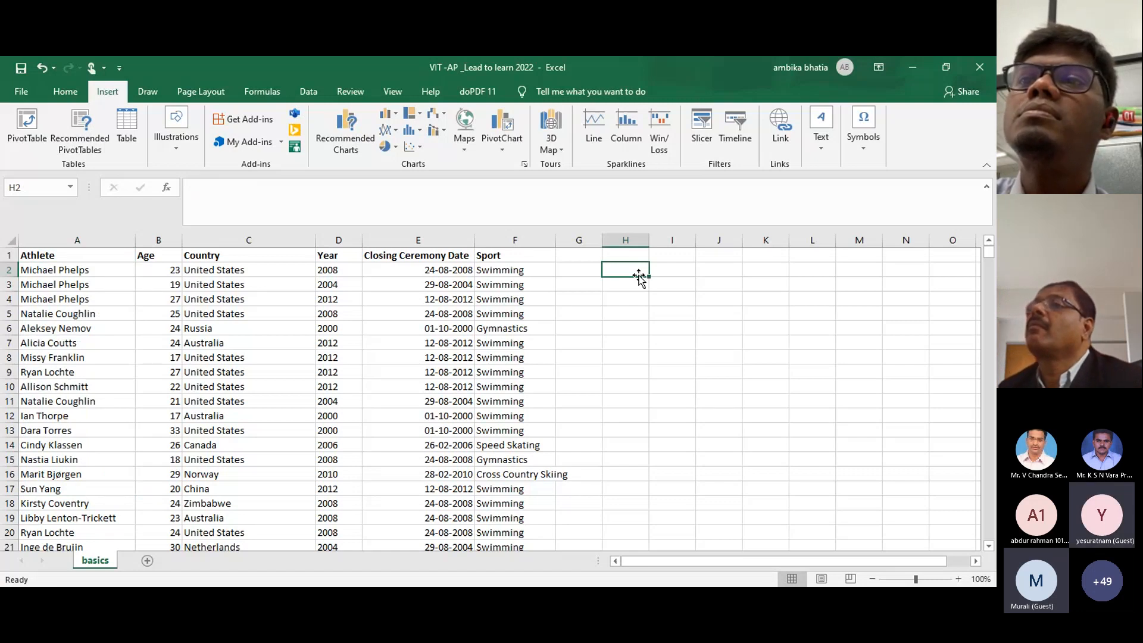
left_click(58, 273)
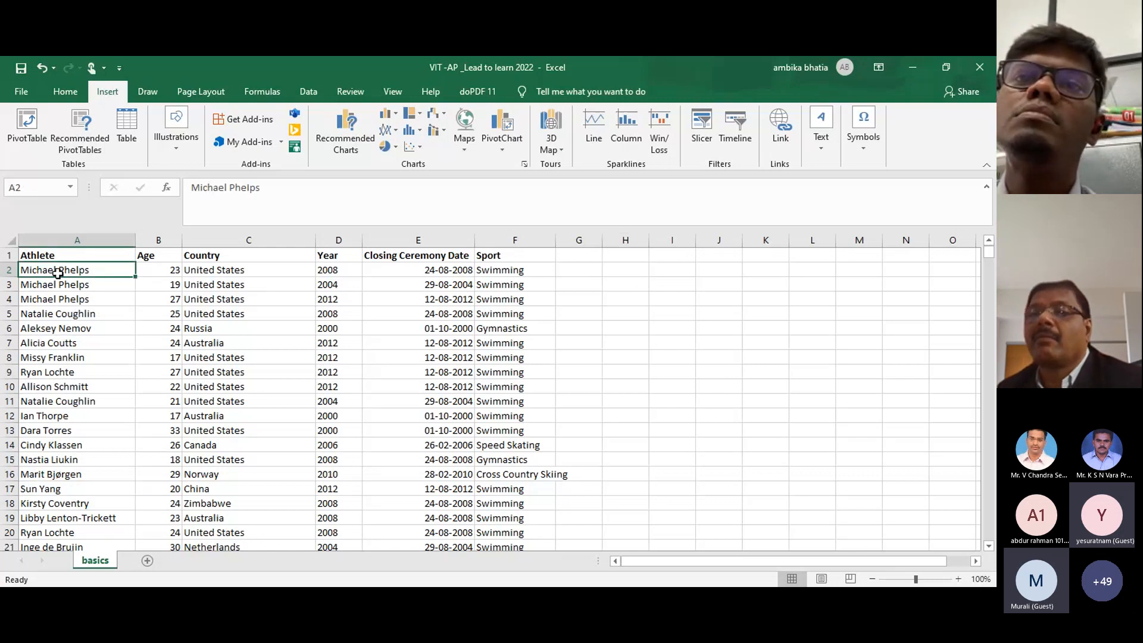
key("ctrl+shift+Down")
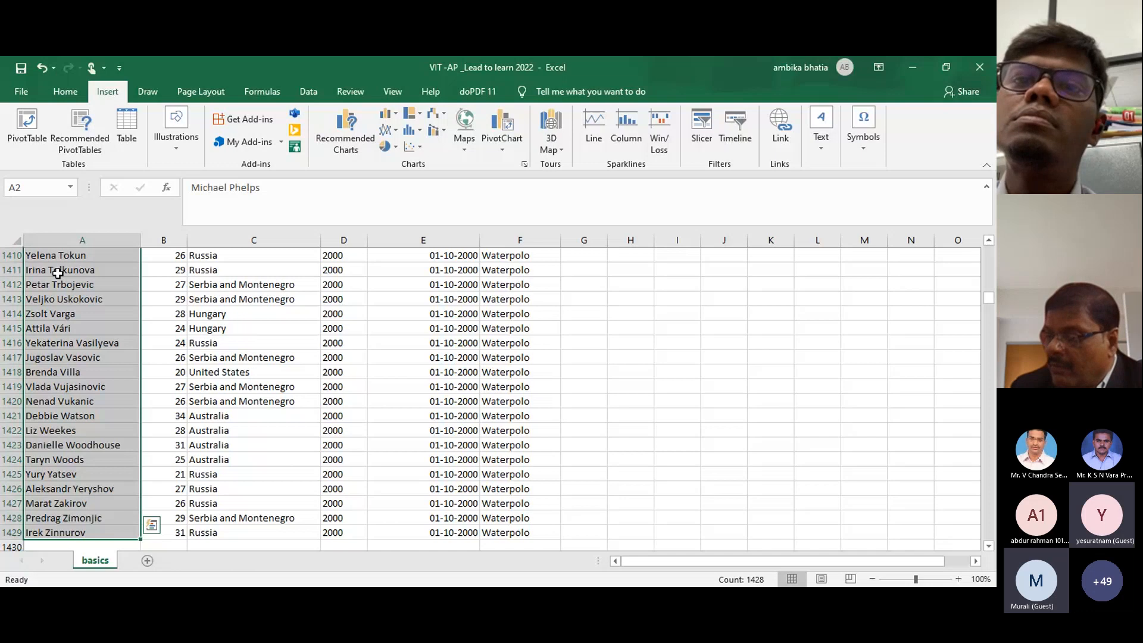
left_click(57, 273)
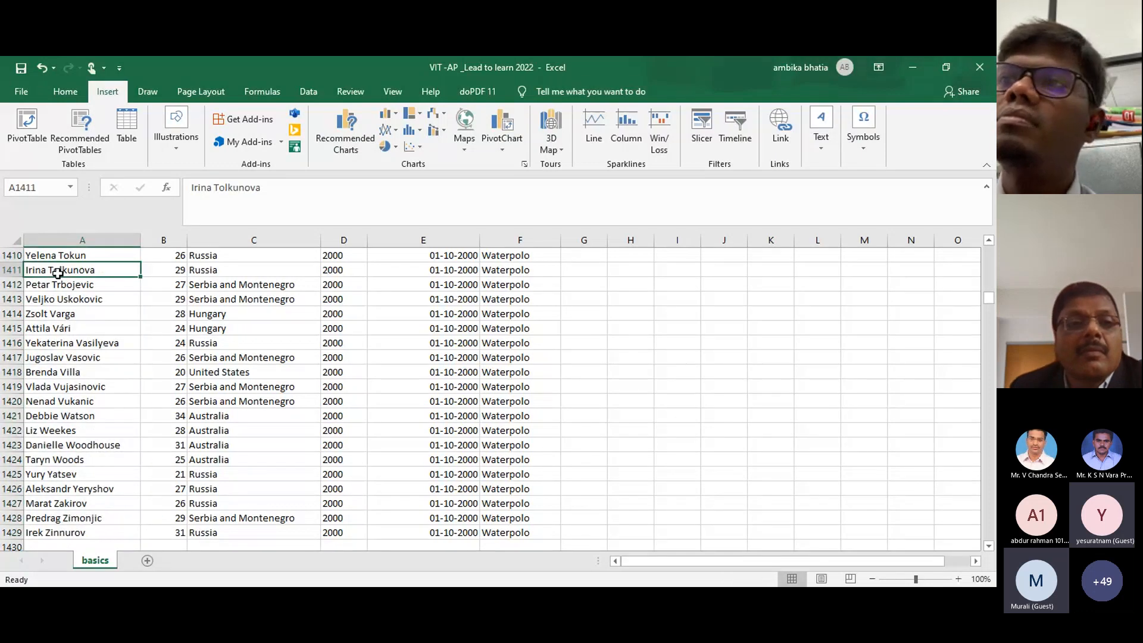
key("ctrl+Home")
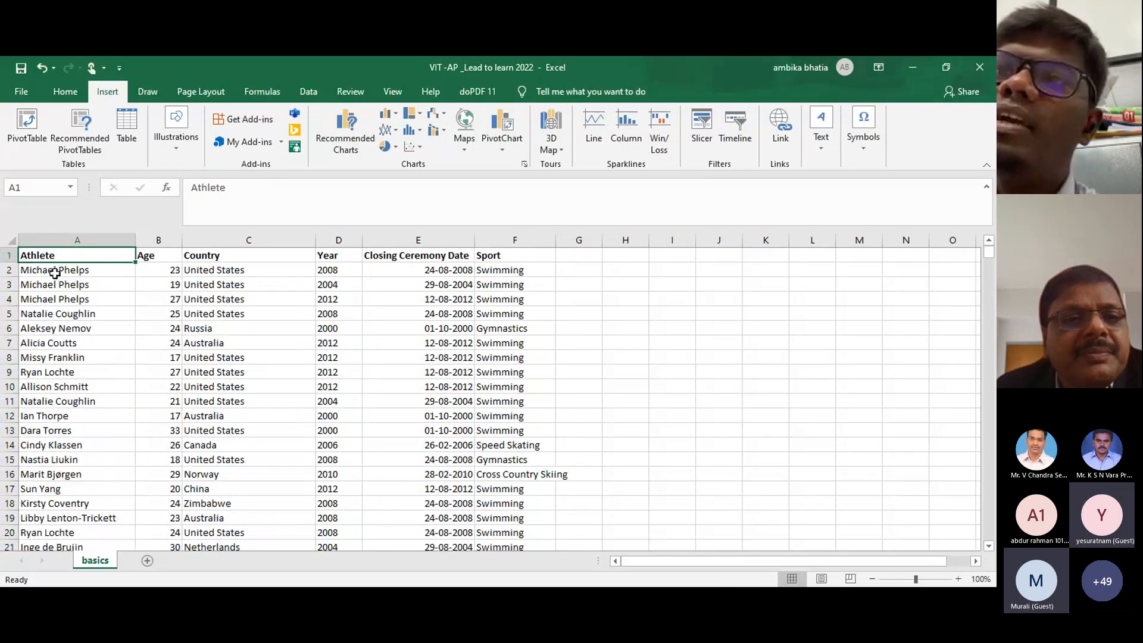
left_click(45, 274)
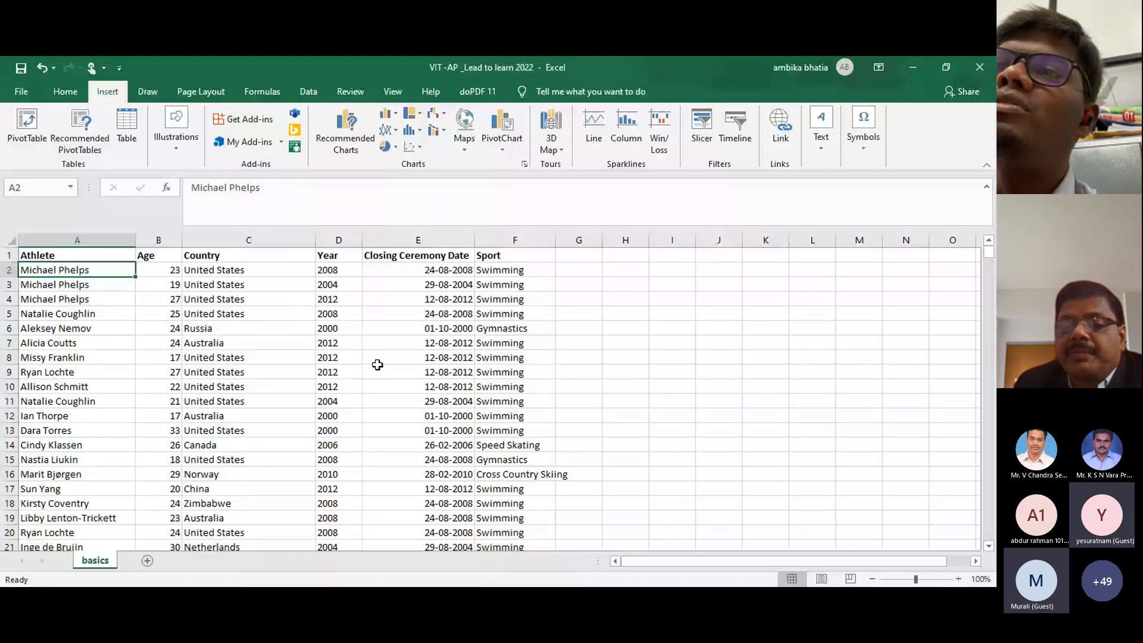
Step: Enter the note 'ctrl+ shift+arrow' in cell H2
left_click(620, 276)
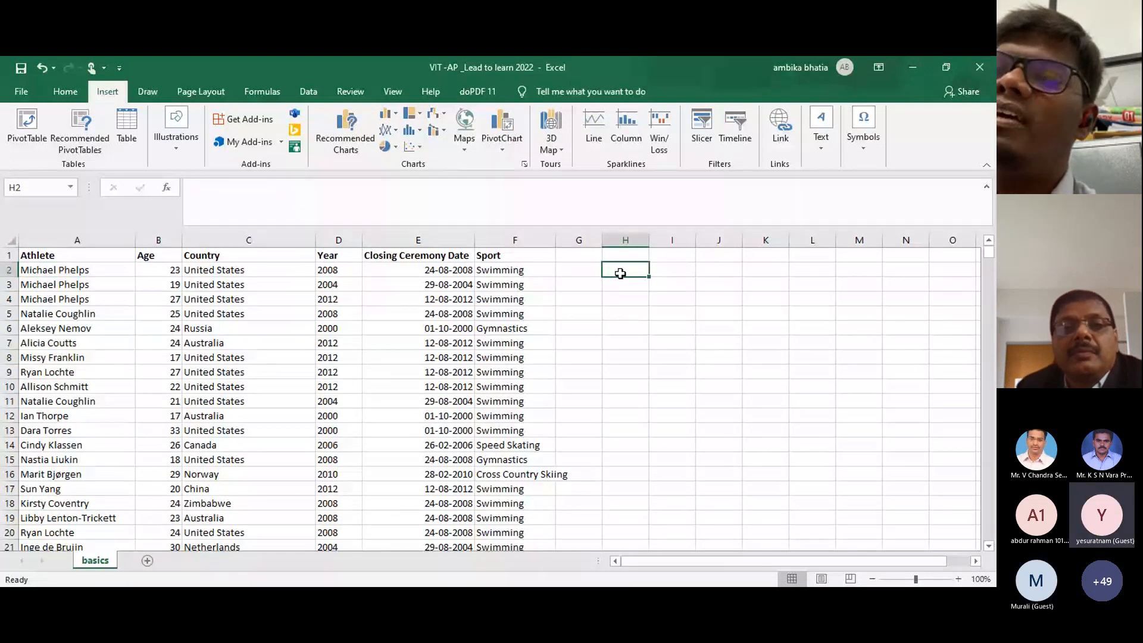
type("ctrl+")
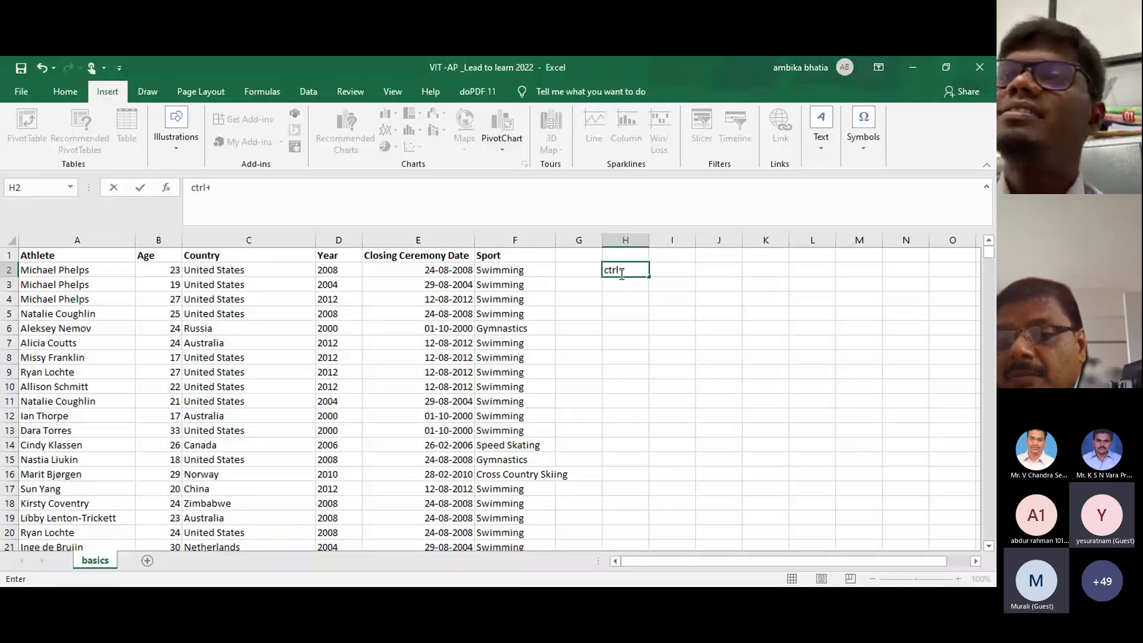
type(" shif")
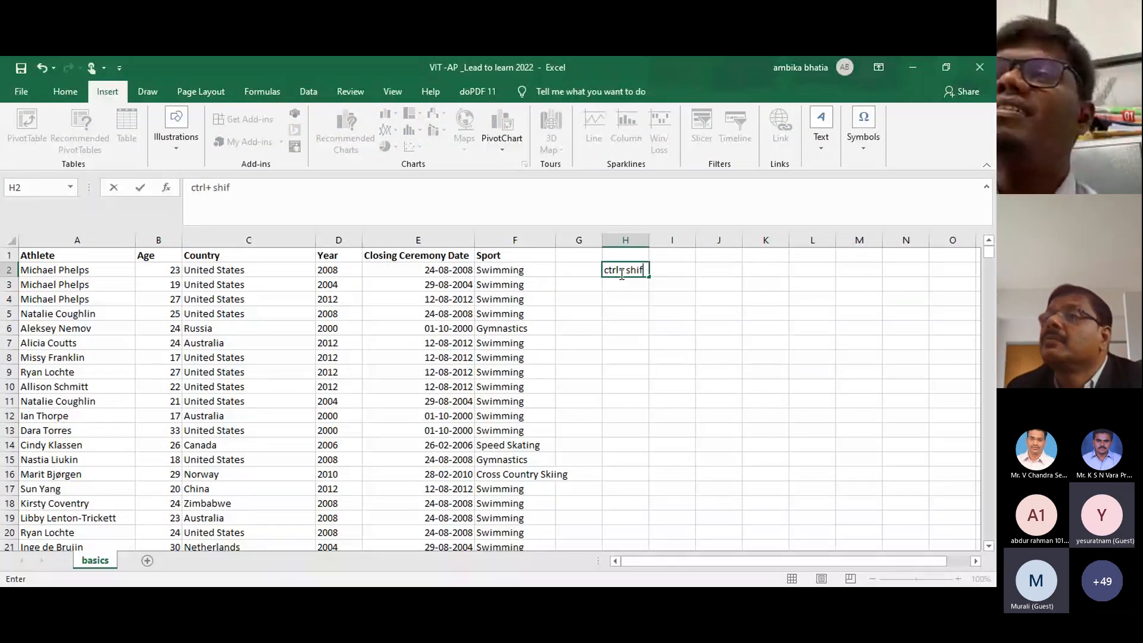
type("t+do")
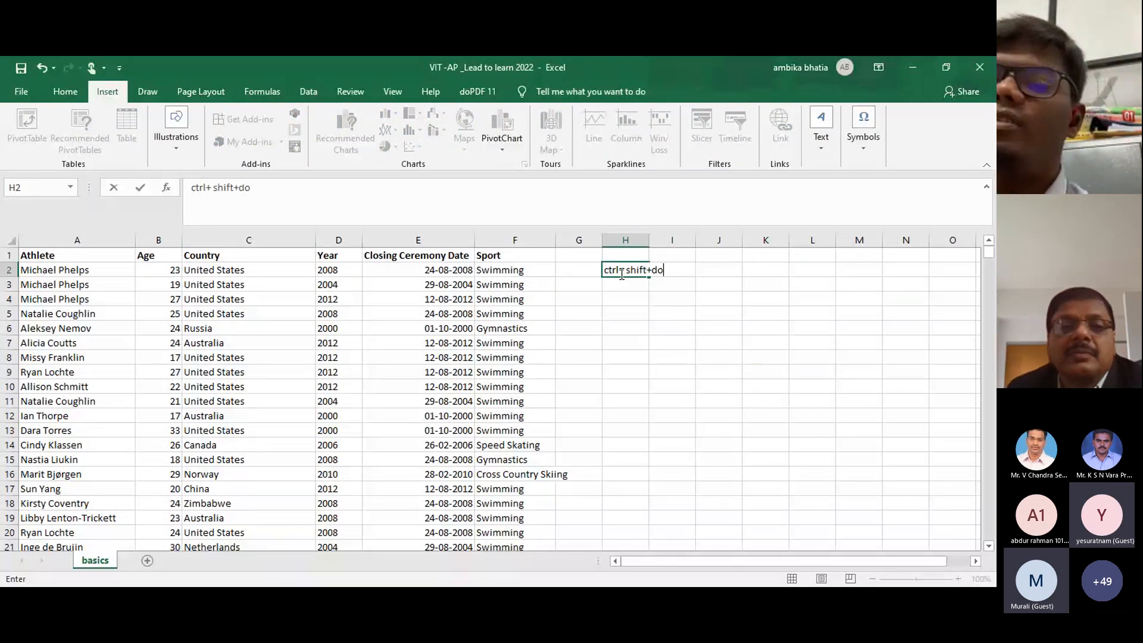
key("BackSpace")
key("BackSpace")
type("arrow")
key("Return")
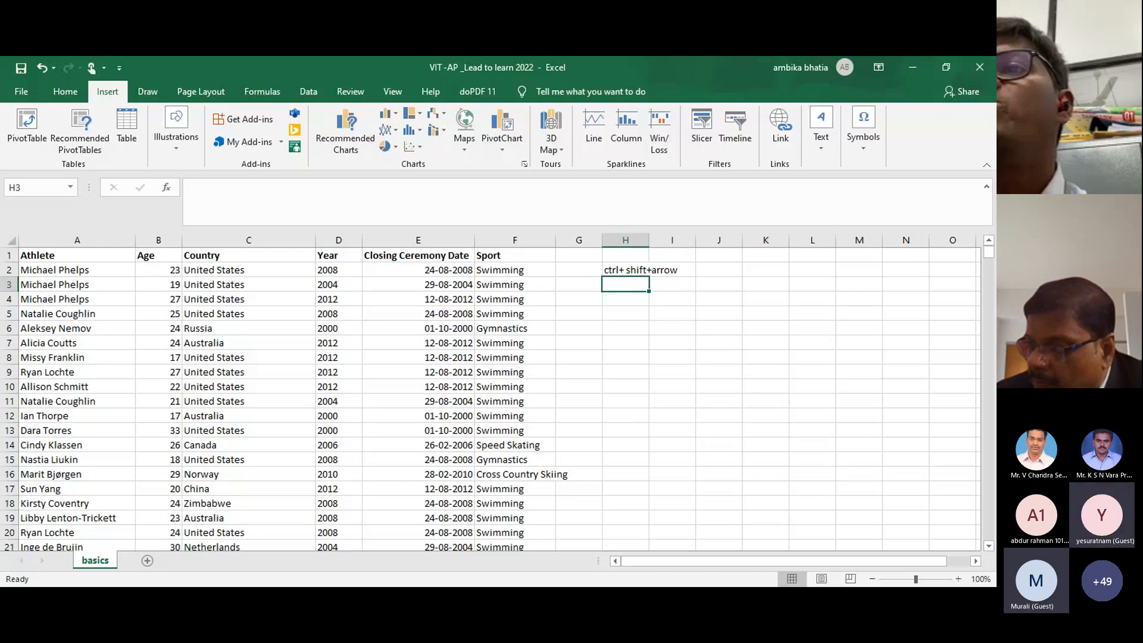
Step: Select the first record's row, then the whole Athlete column down to row 1429, using Ctrl+Shift+arrows
left_click(73, 273)
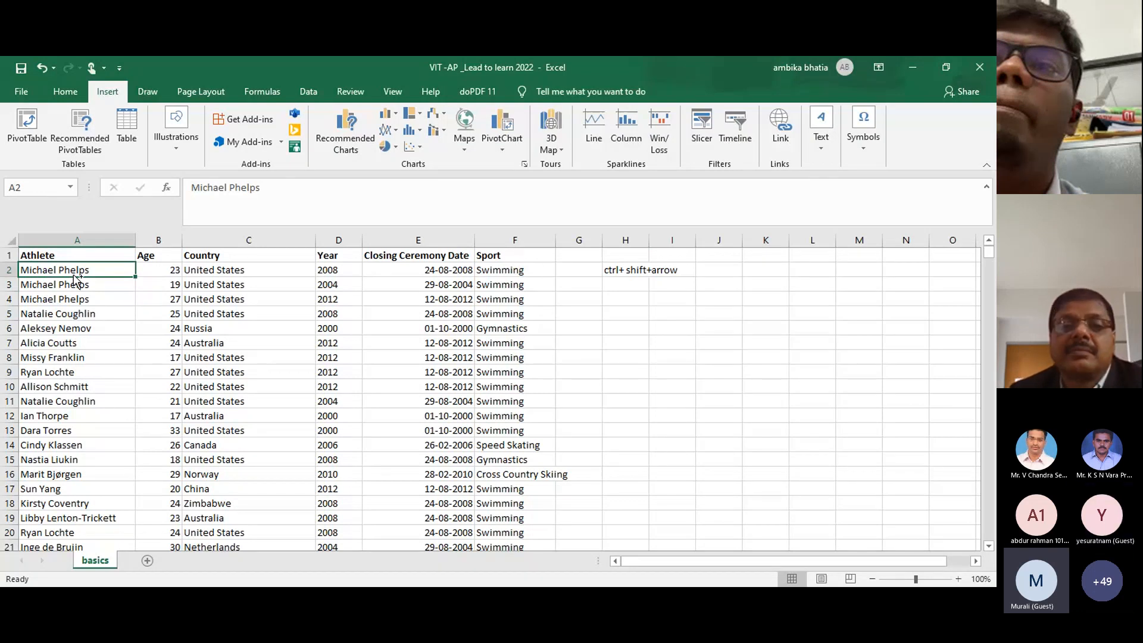
key("ctrl+shift+Right")
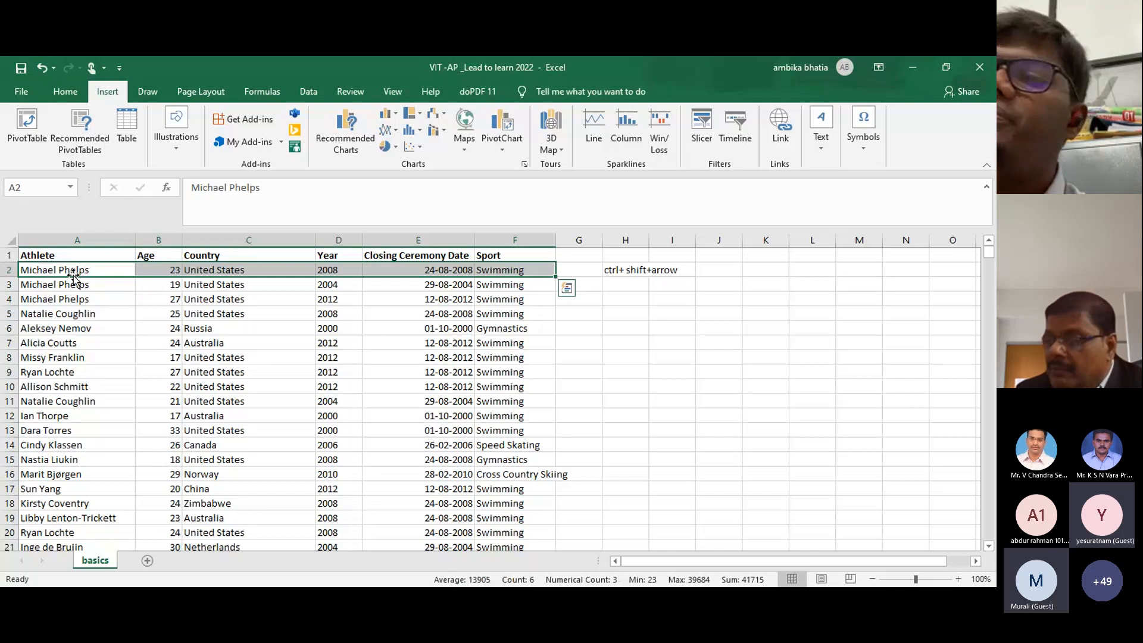
left_click(55, 265)
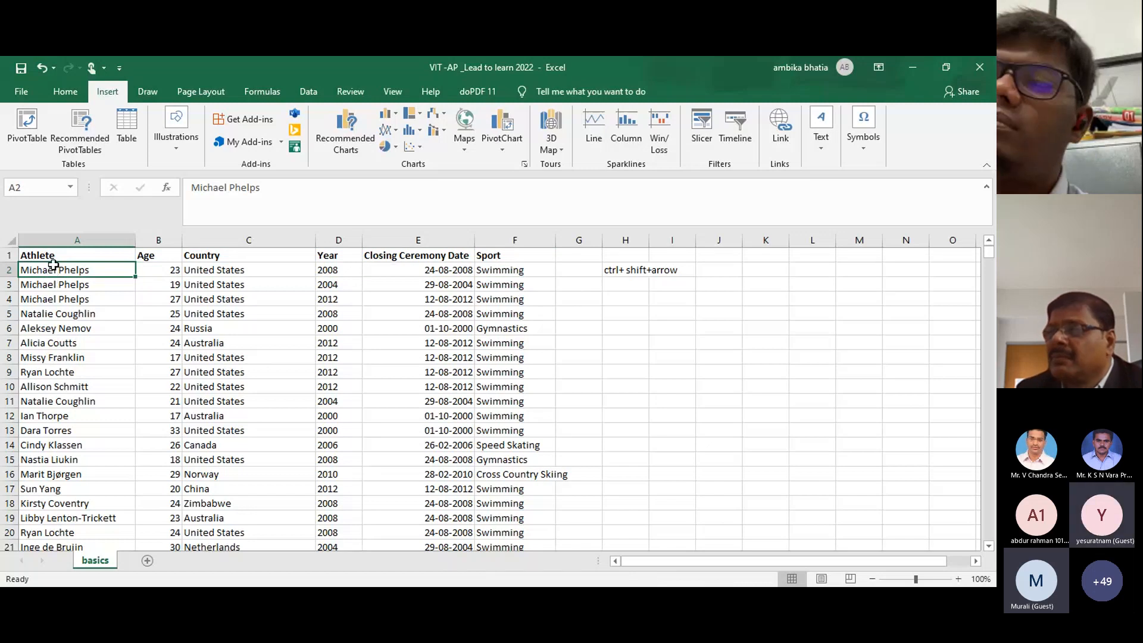
key("ctrl+shift+Down")
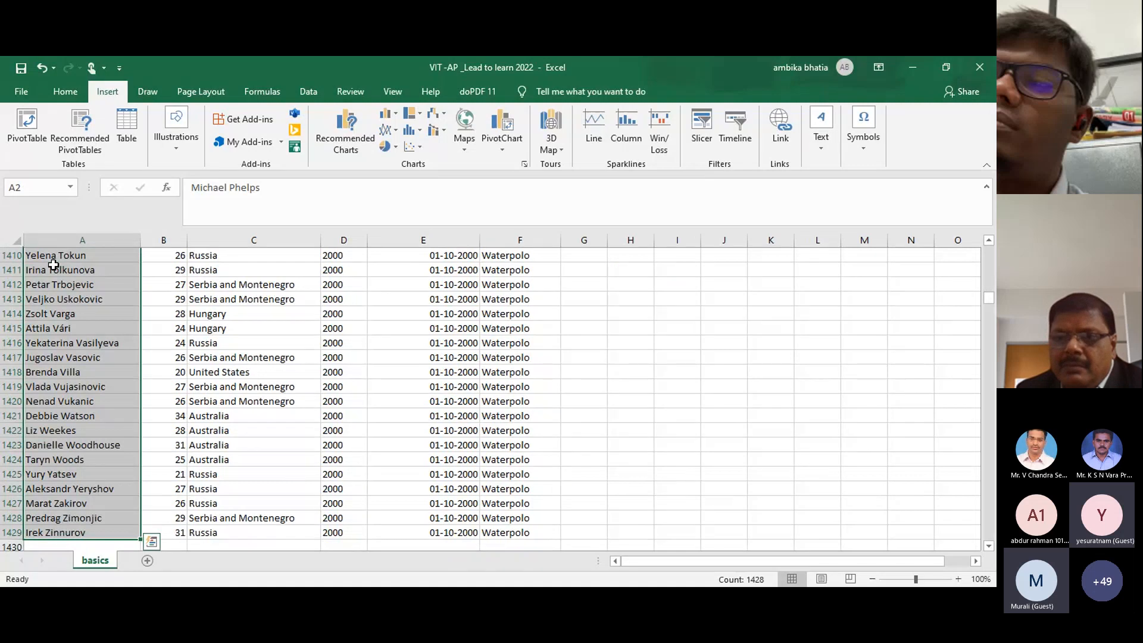
left_click(53, 282)
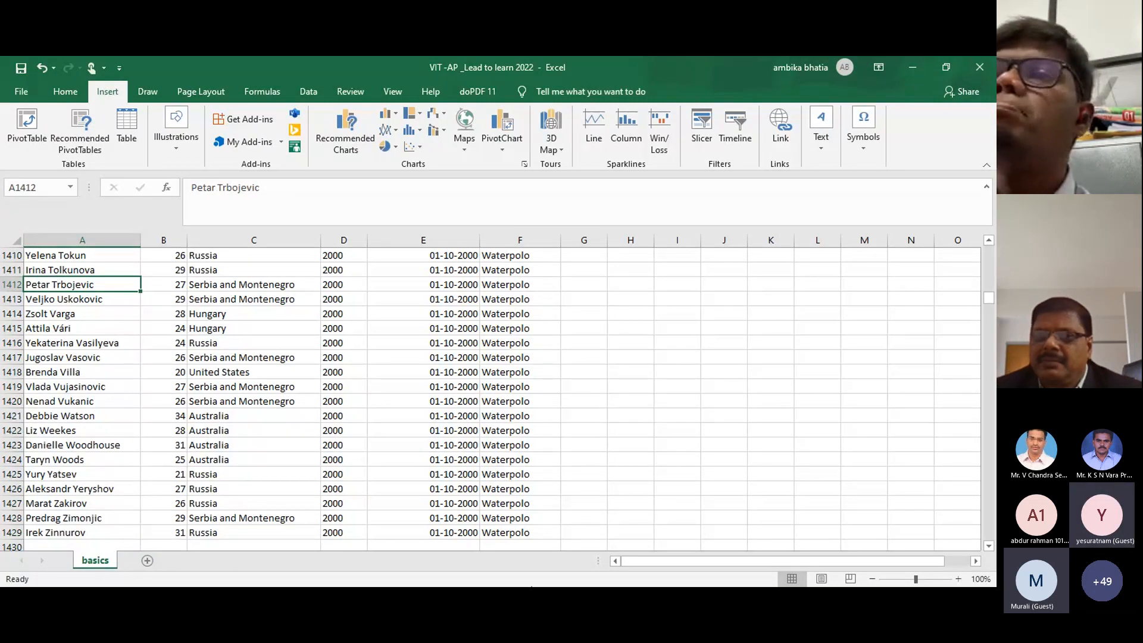
Step: Move around the final rows near A1423, then jump back to the top with Ctrl+Up
left_click(415, 600)
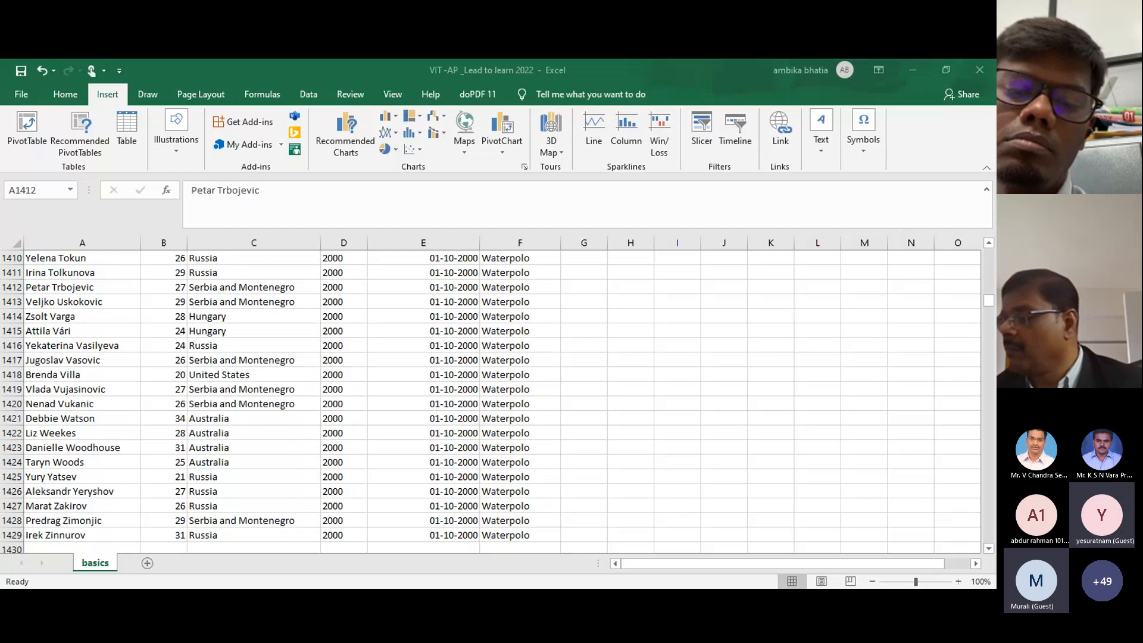
left_click(104, 448)
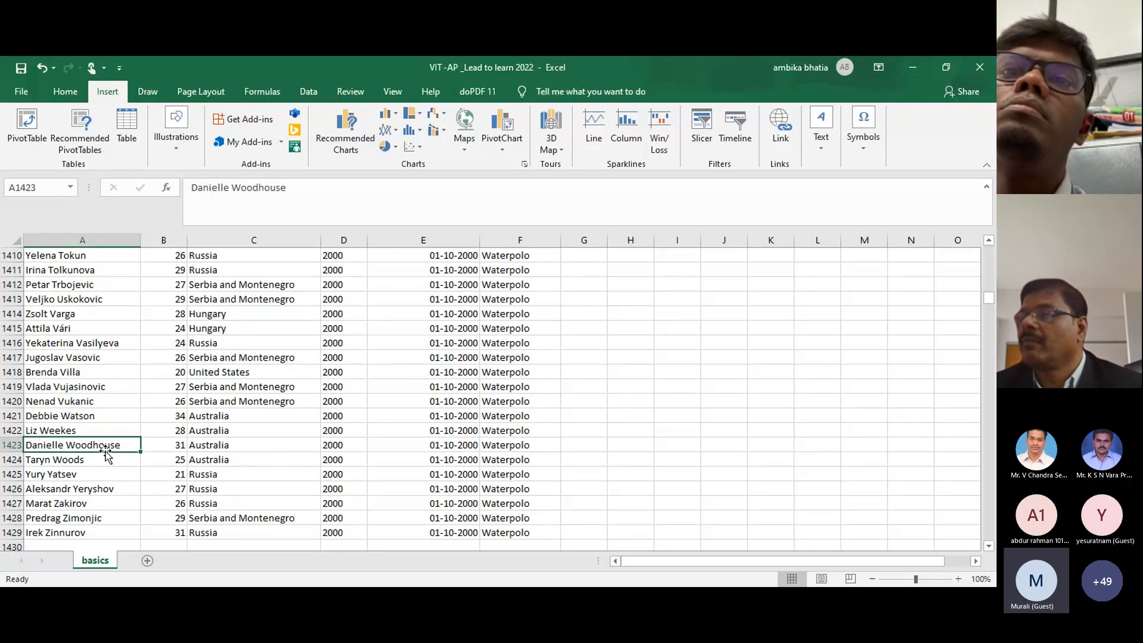
key("Up")
key("Up")
key("Up")
key("Down")
left_click(106, 450)
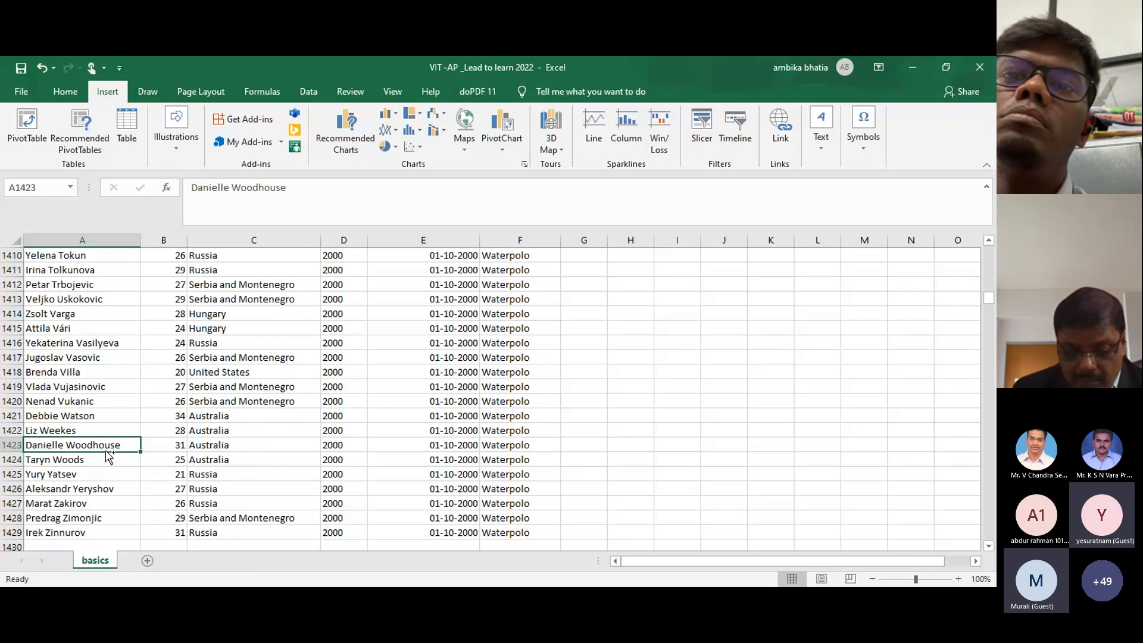
key("ctrl+Up")
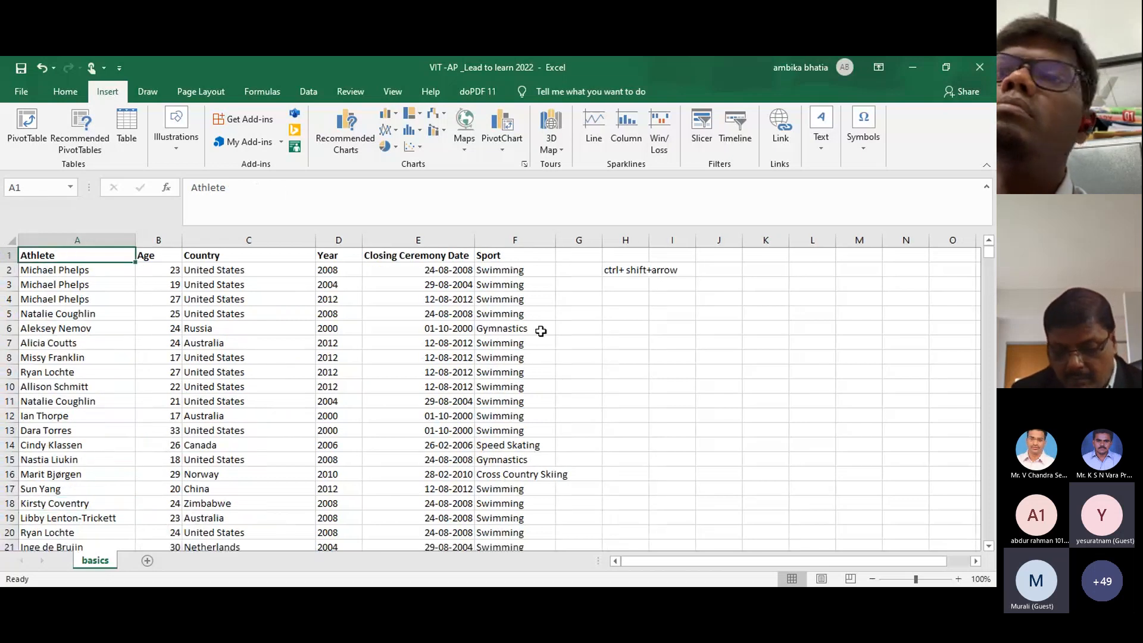
Step: Enter 'ctrl+home' in cell H4, then select cells C13 and C15 in the Country column
left_click(639, 299)
type("ctr")
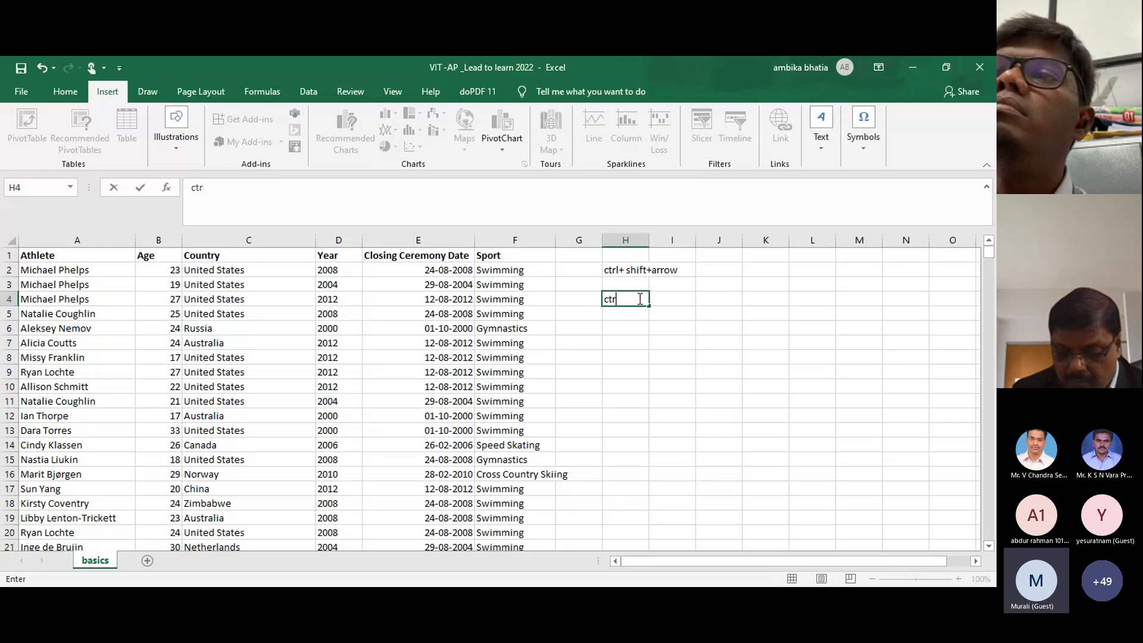
type("l+home")
left_click(640, 330)
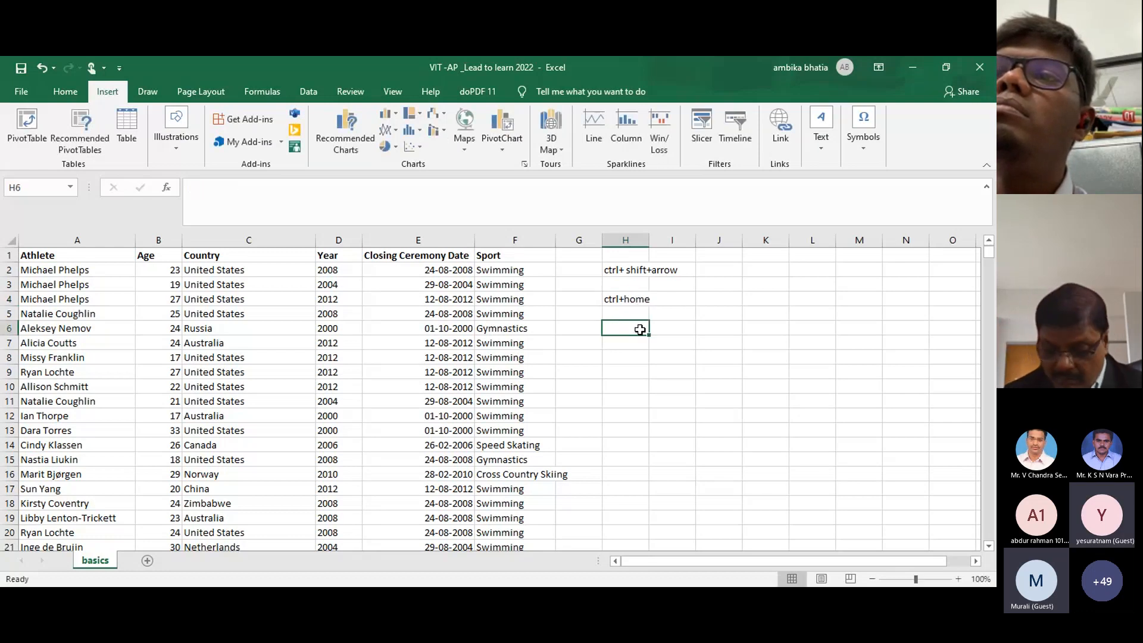
left_click(302, 431)
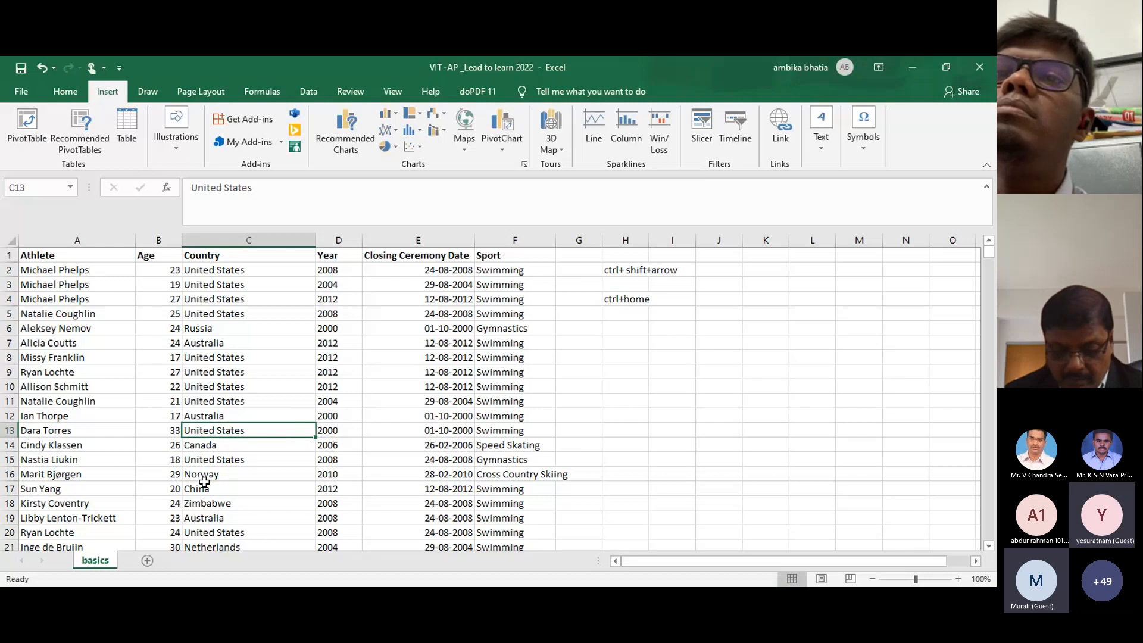
left_click(210, 461)
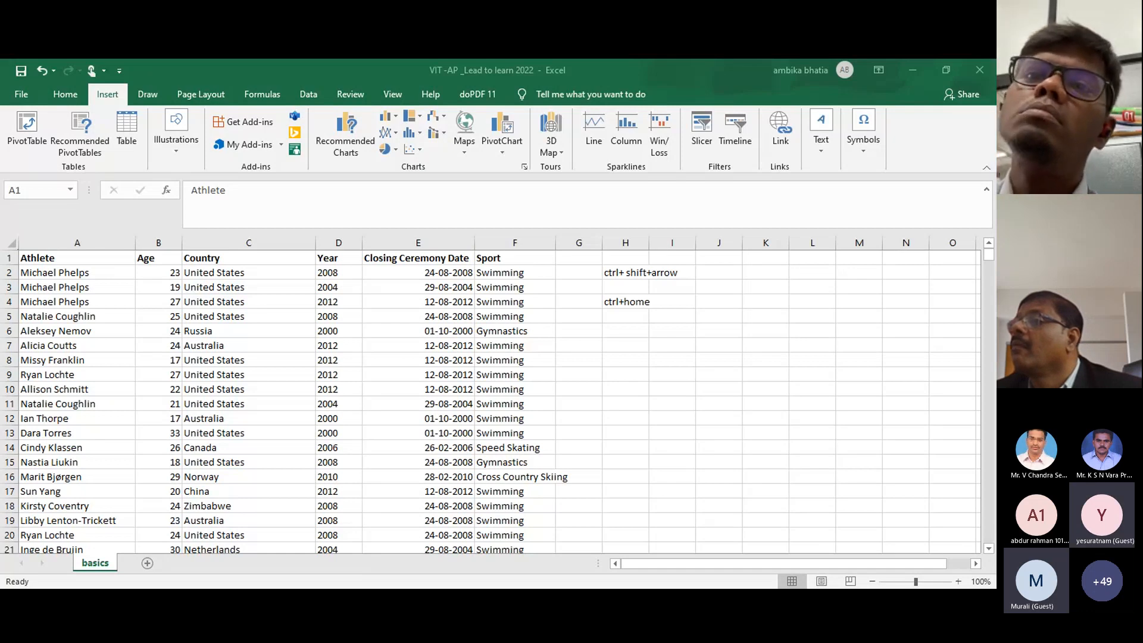
left_click(487, 404)
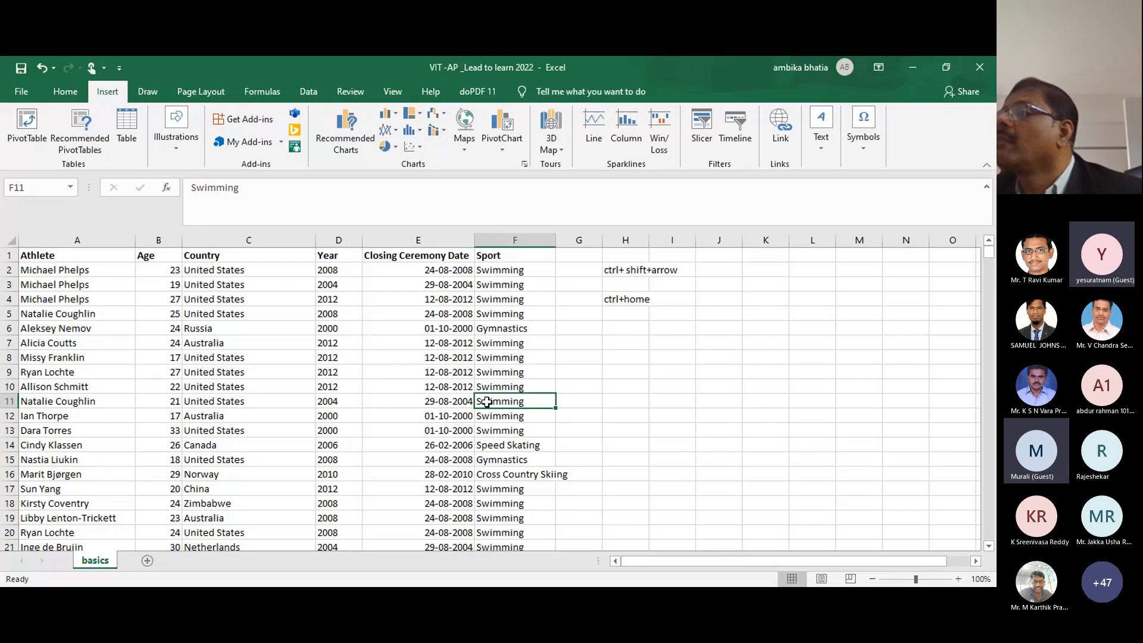
left_click(521, 477)
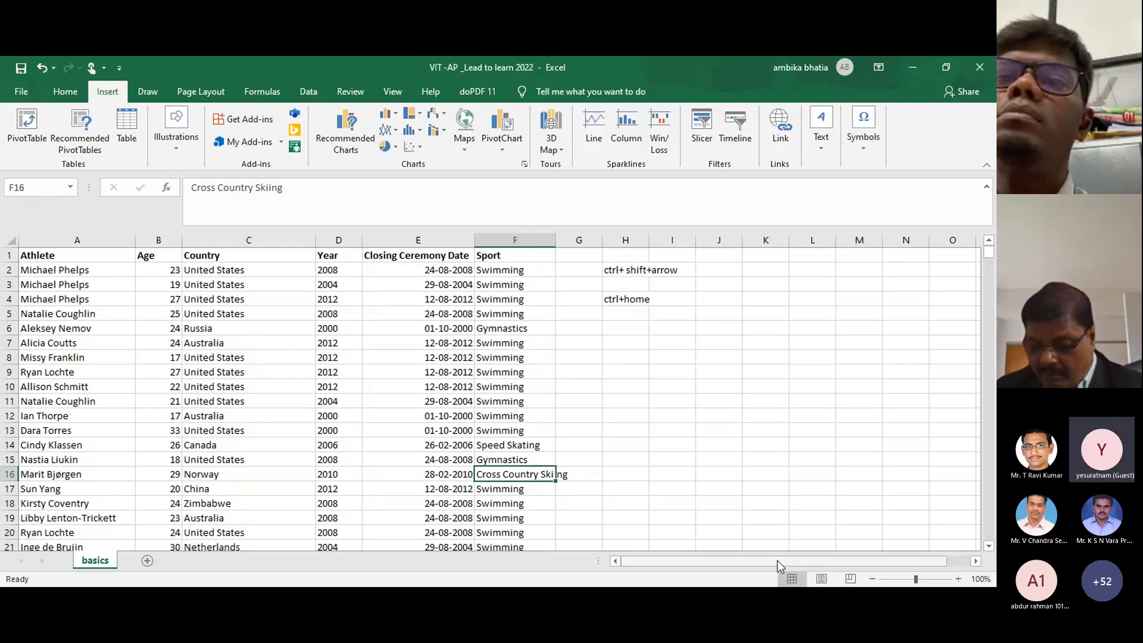
scroll(780, 566, "right", 1)
left_click(838, 368)
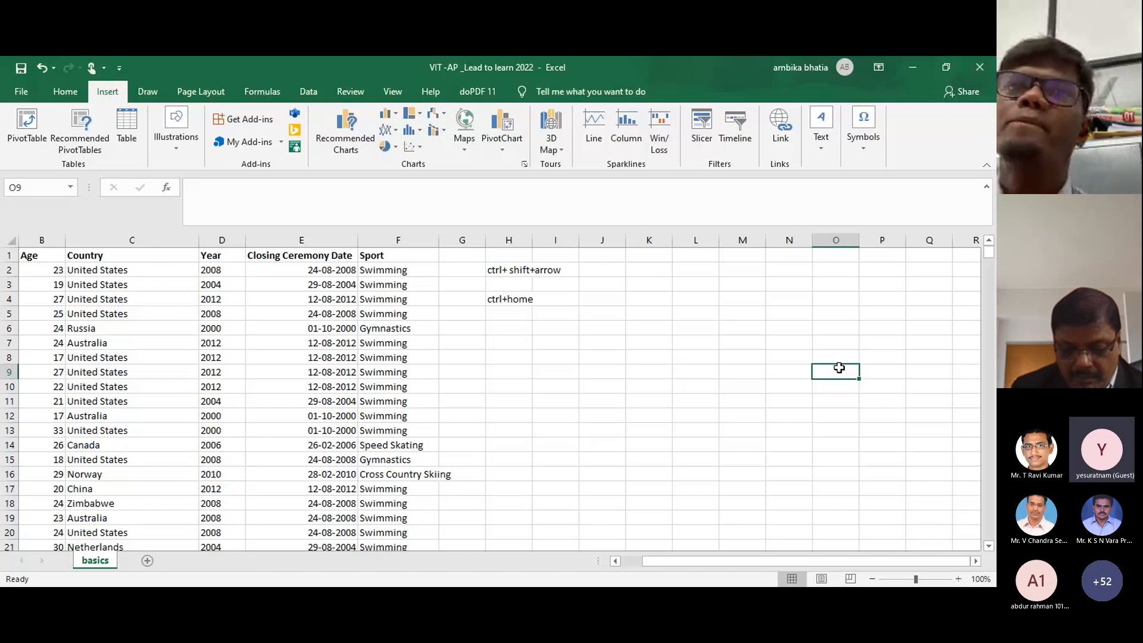
key("ctrl+Home")
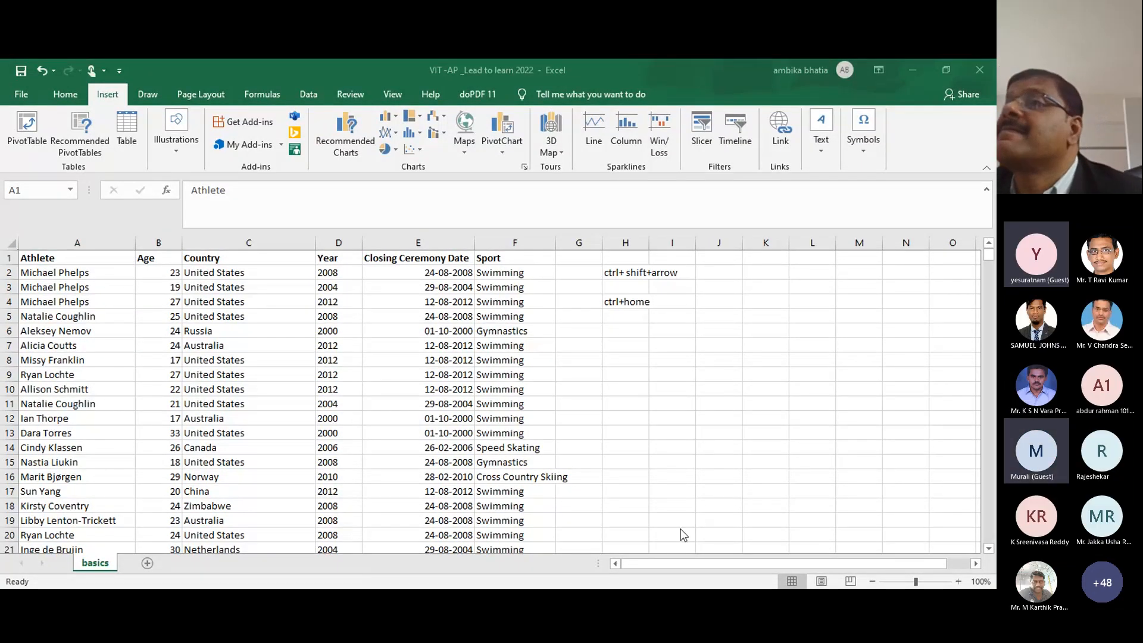
left_click(625, 419)
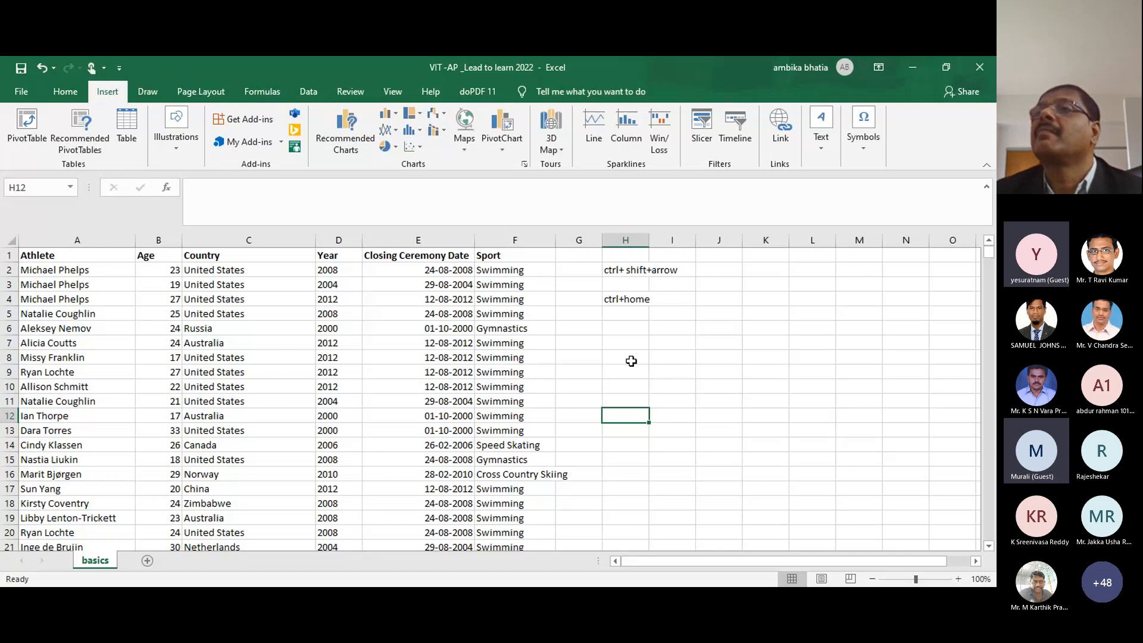
Step: Insert a blank column before Age from the right-click menu, undo it, then redo it
left_click(69, 269)
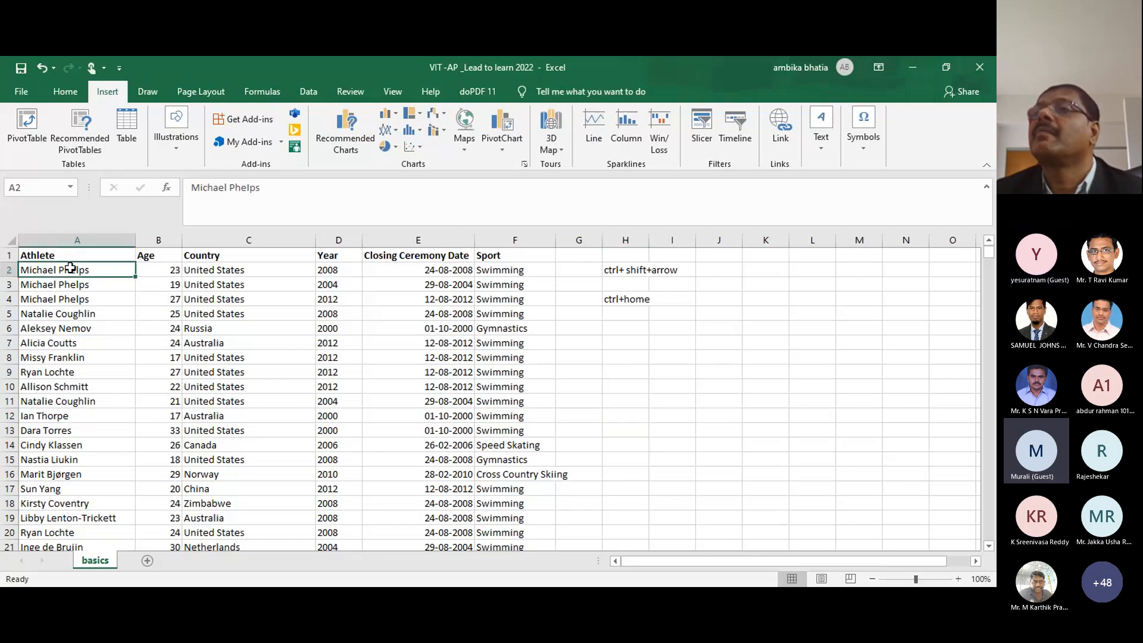
left_click(169, 235)
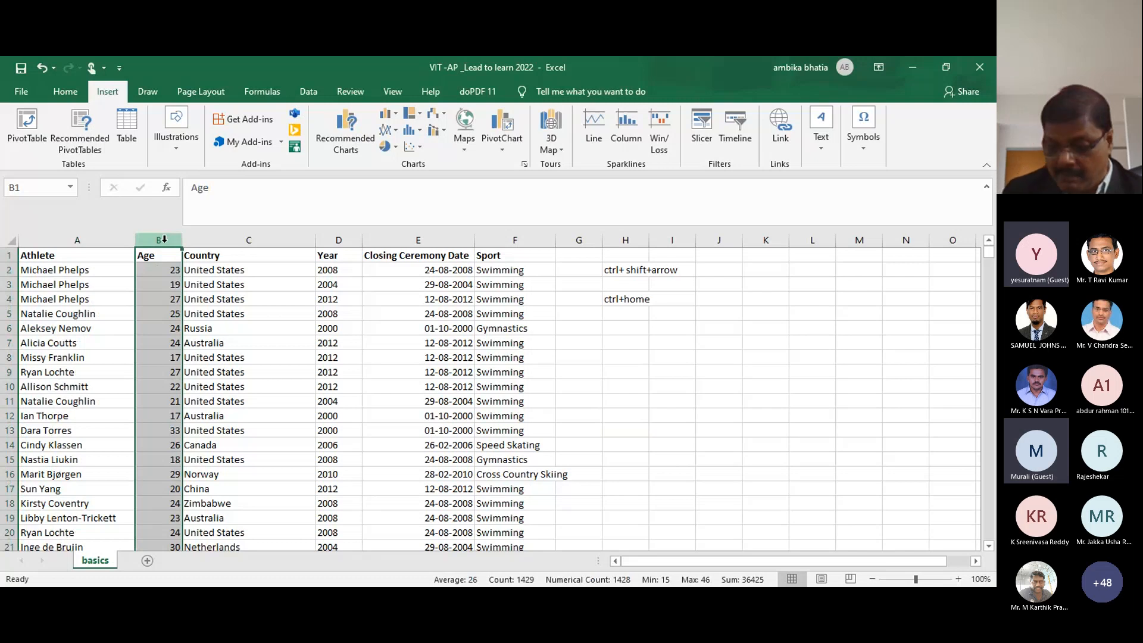
right_click(164, 239)
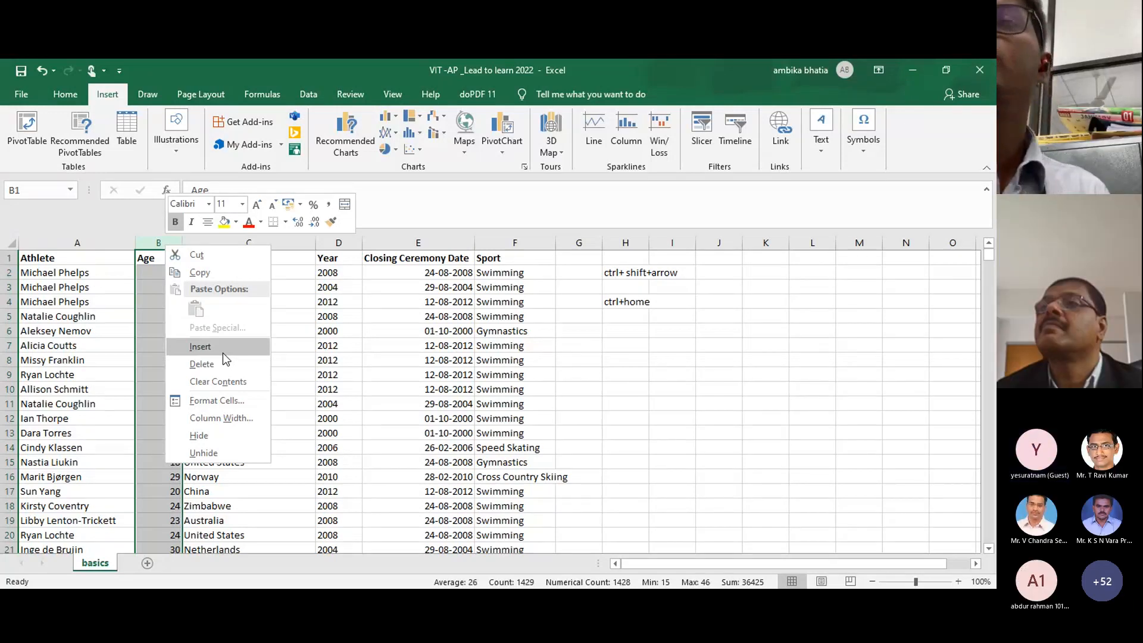
left_click(223, 352)
key("ctrl+z")
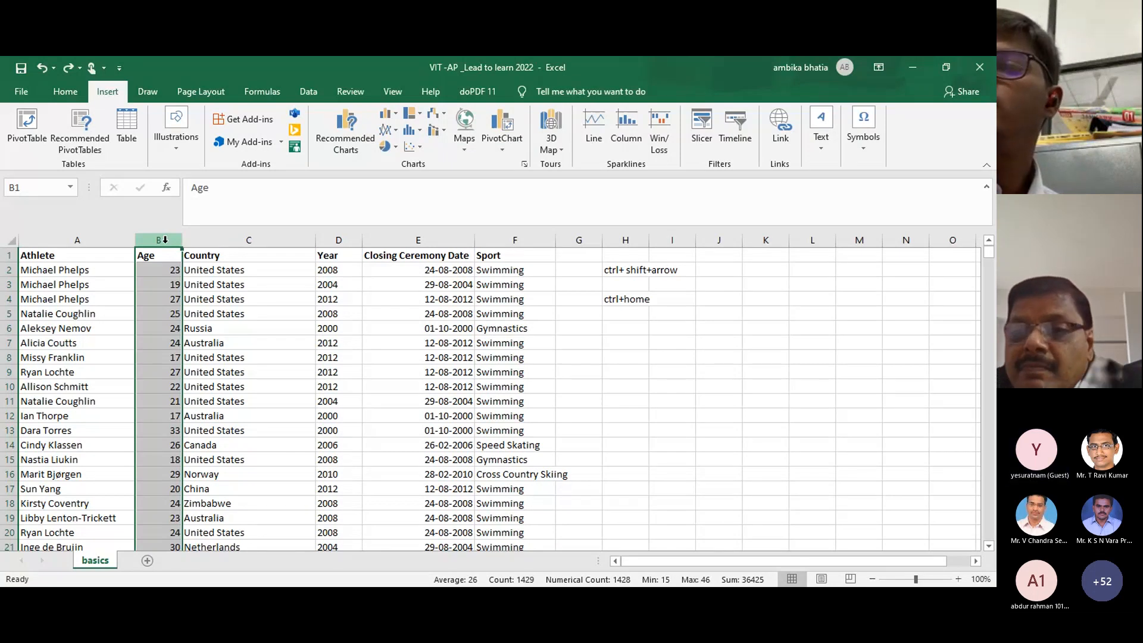
key("ctrl+shift+equal")
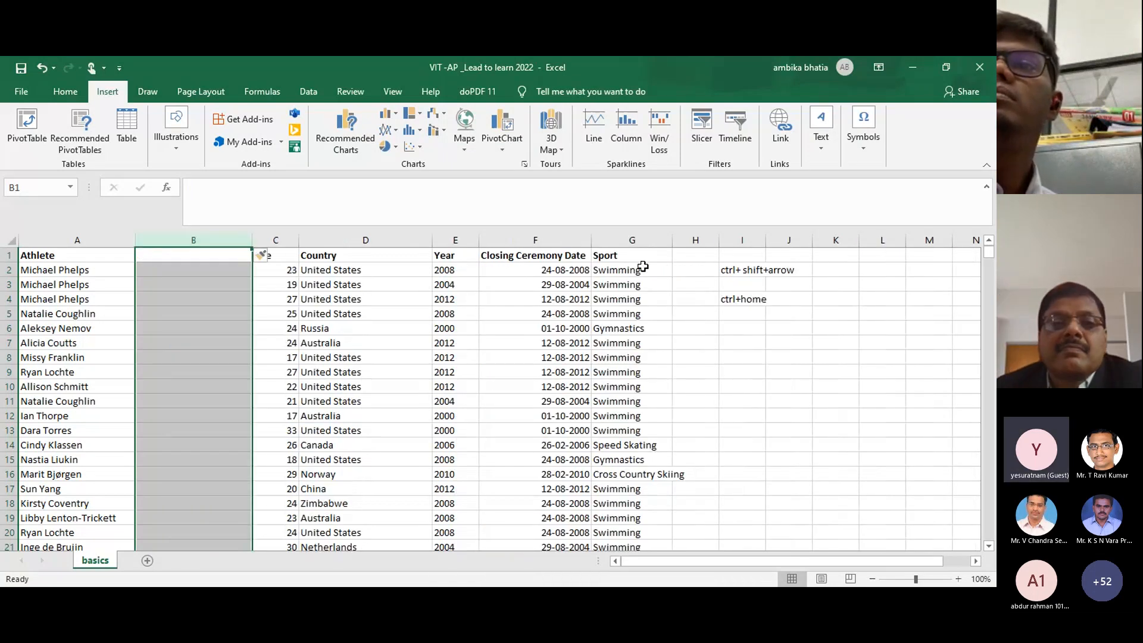
Step: Enter 'ctrl+' in cell I6, then select athlete row 8
left_click(750, 329)
type("ctrl+")
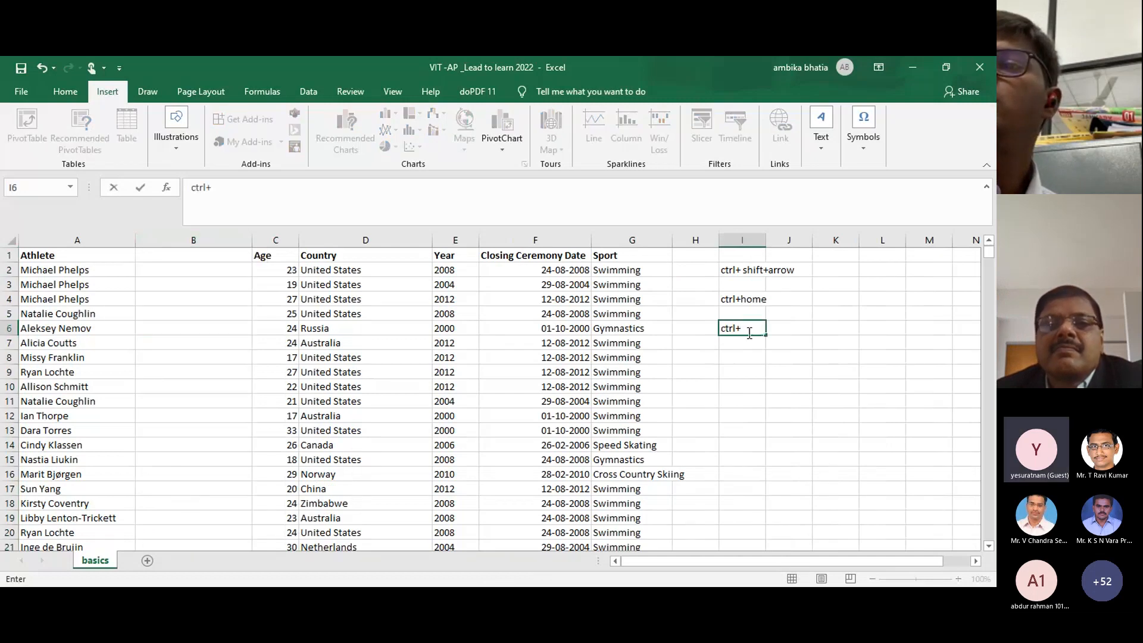
left_click(738, 400)
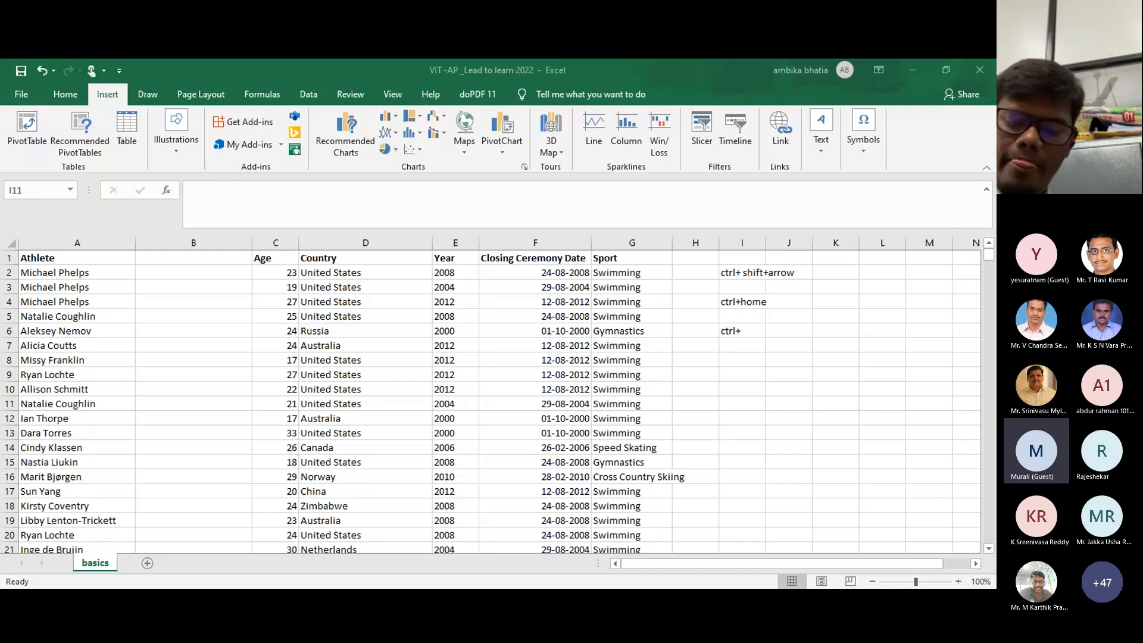
left_click(7, 358)
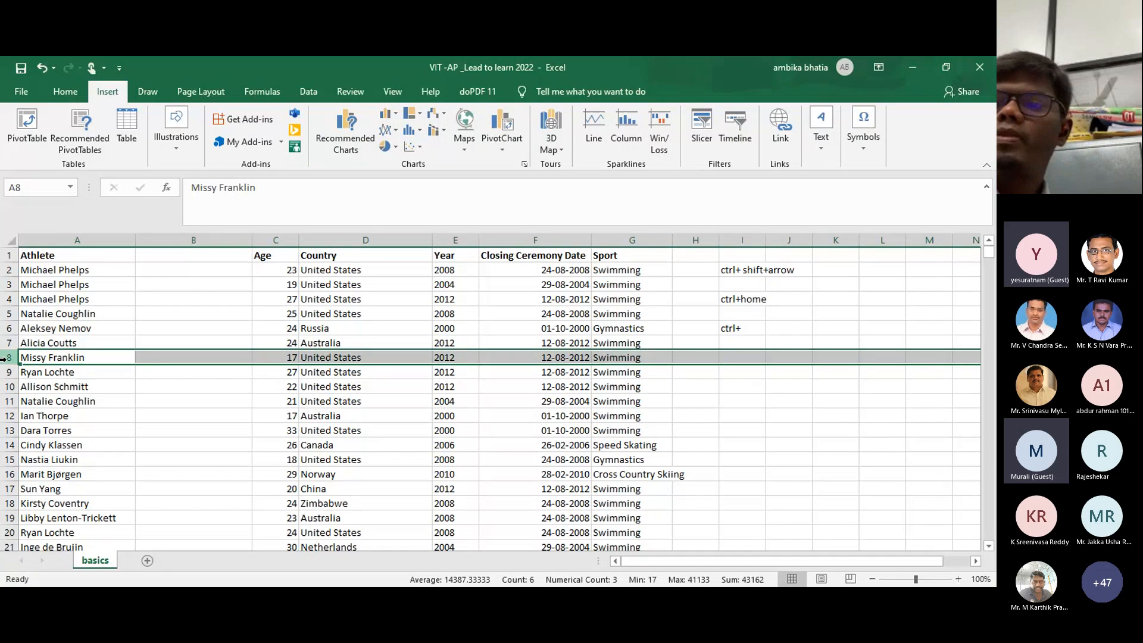
Step: Insert a blank row above row 8 with Ctrl++, then undo it
key("ctrl+plus")
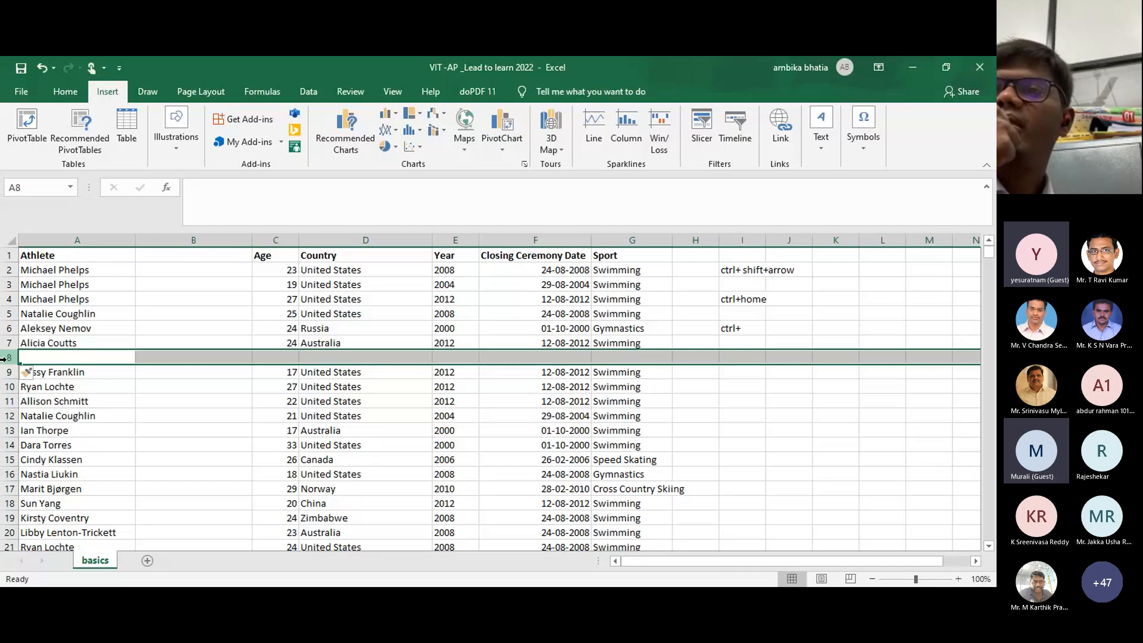
key("ctrl+z")
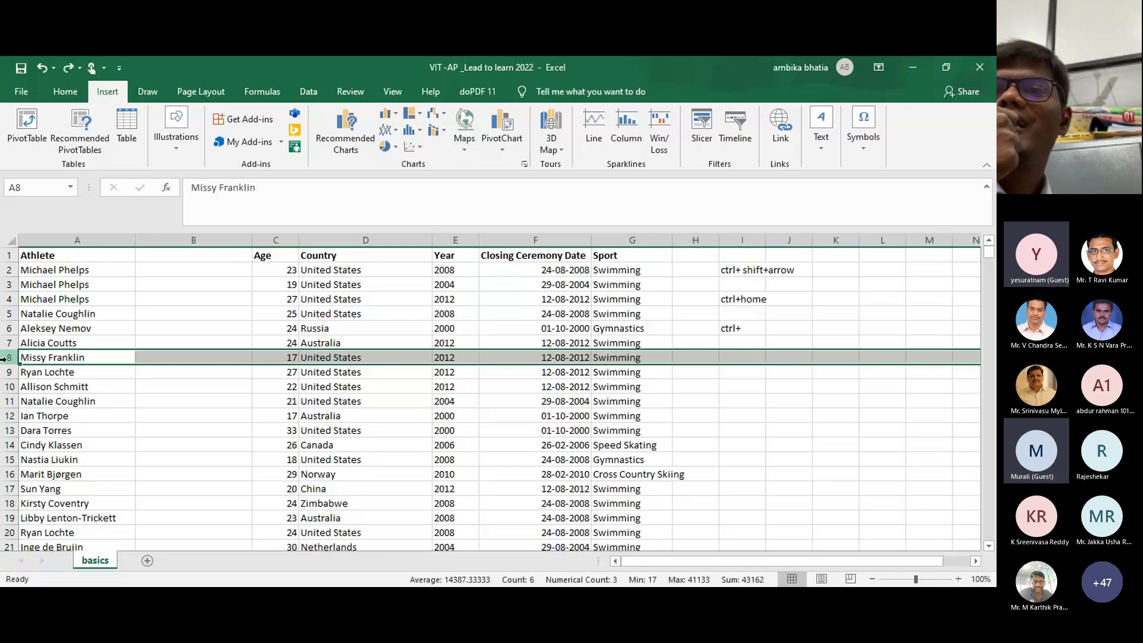
left_click(781, 416)
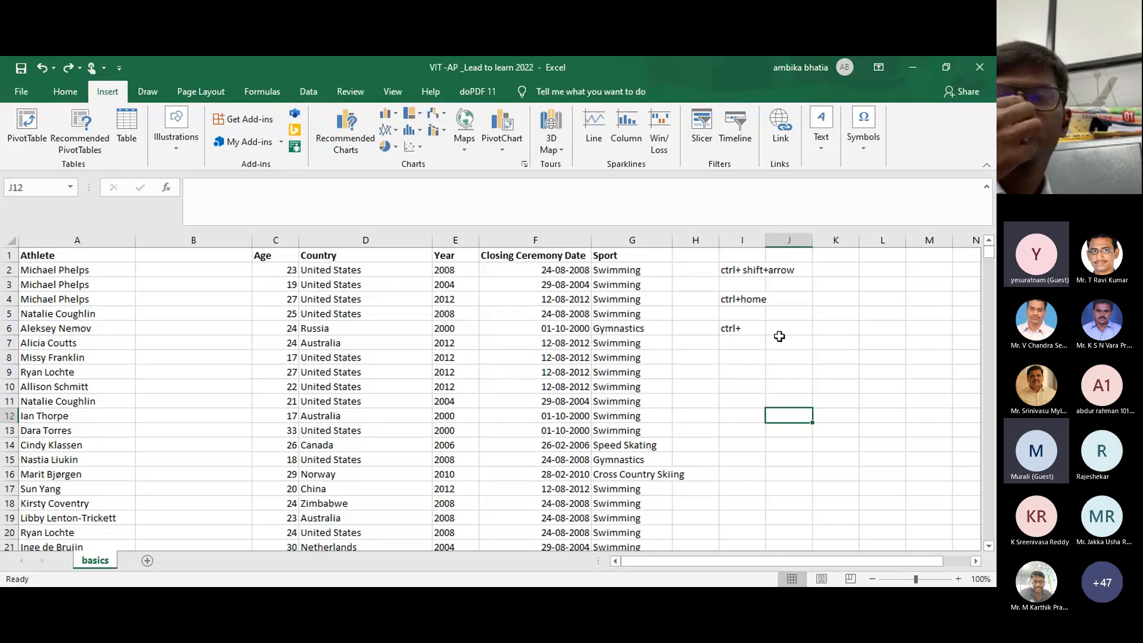
Step: Write 'add row / column' in cell J6 to explain the ctrl+ note
left_click(781, 329)
type("add")
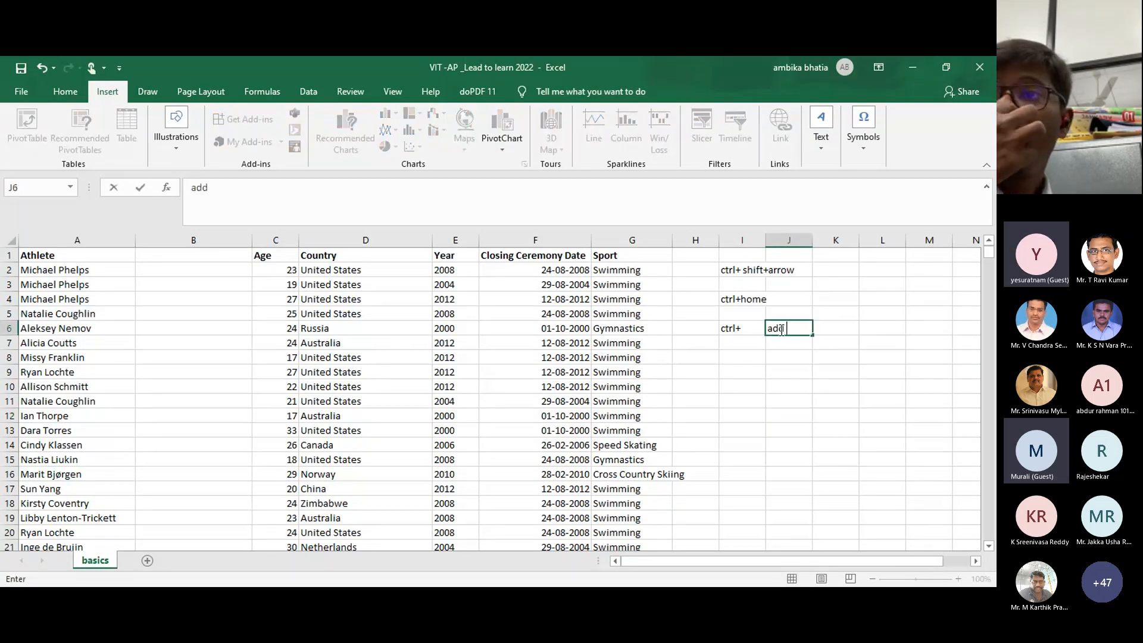
type(" row")
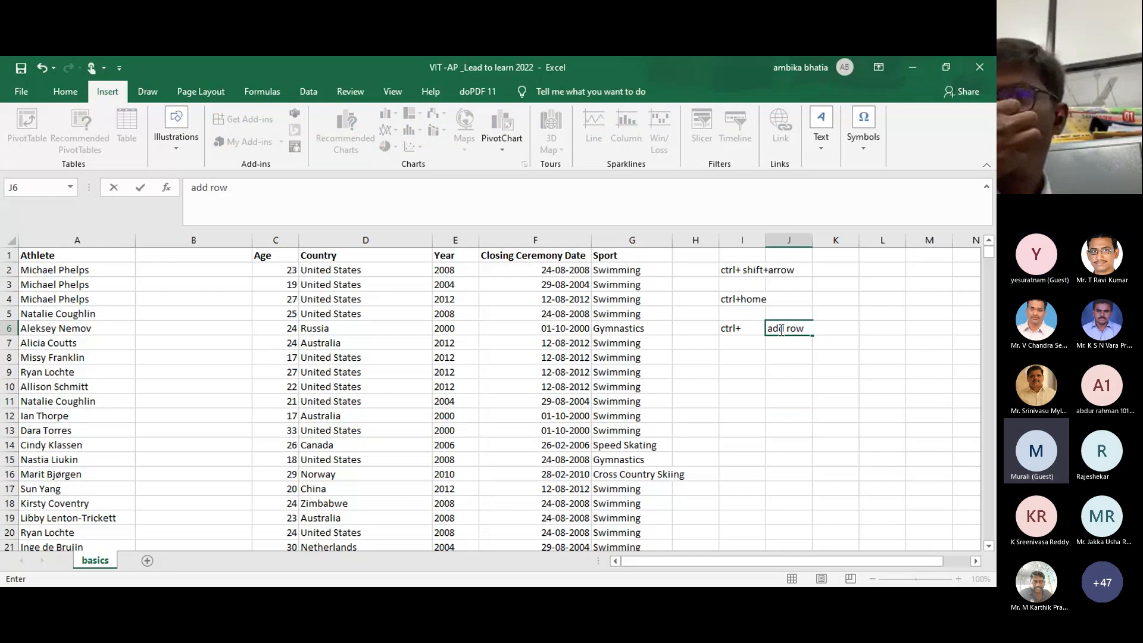
type(" / column")
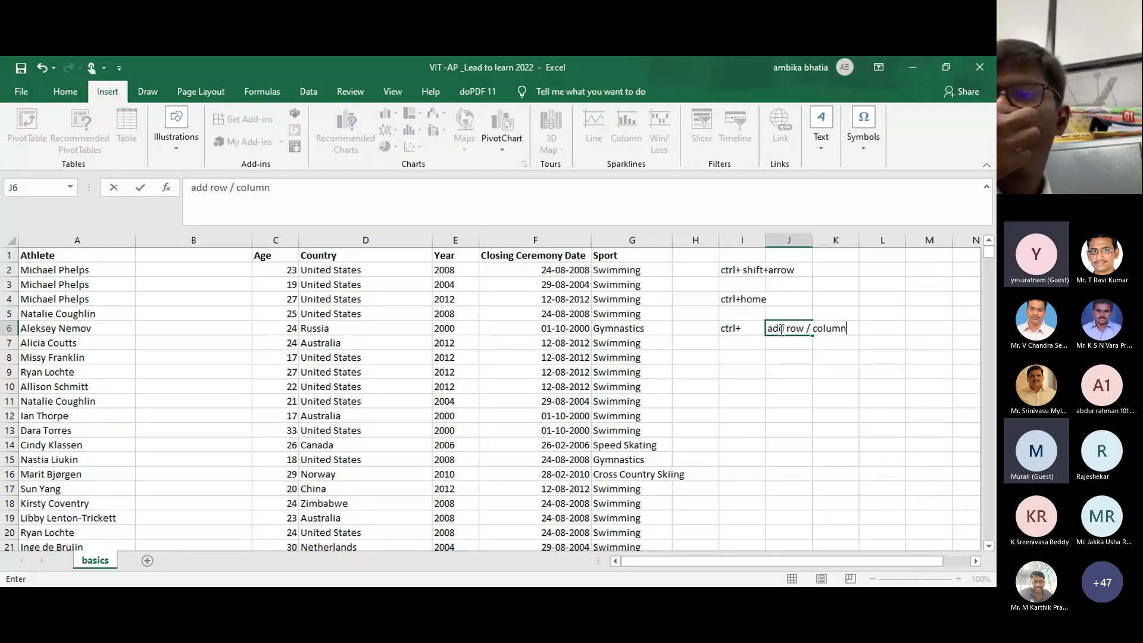
left_click(736, 344)
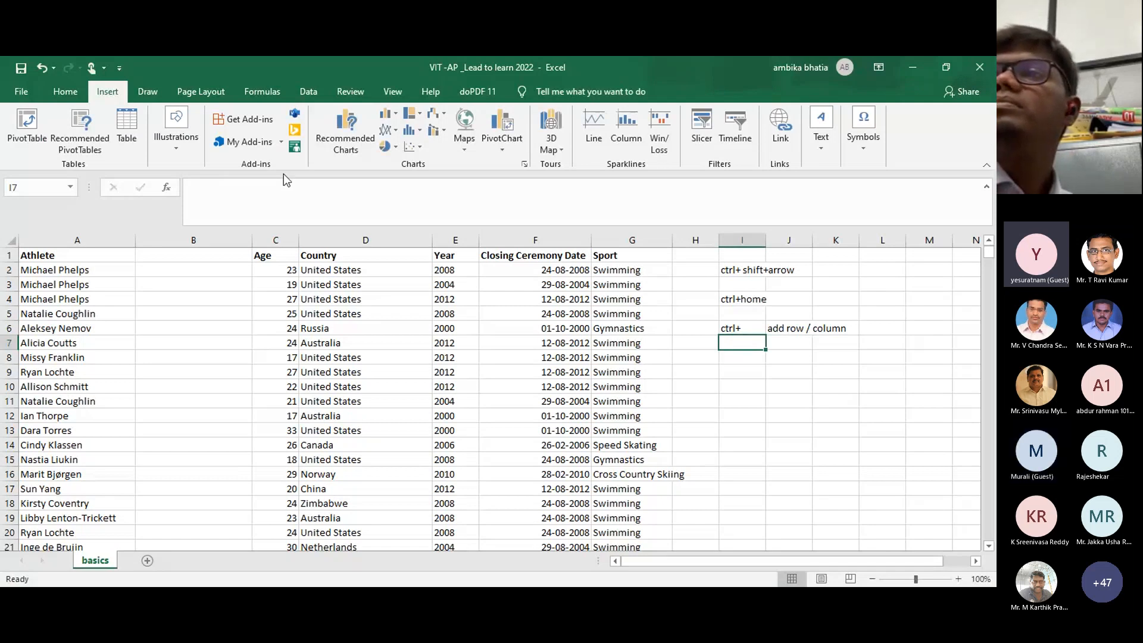
left_click(191, 238)
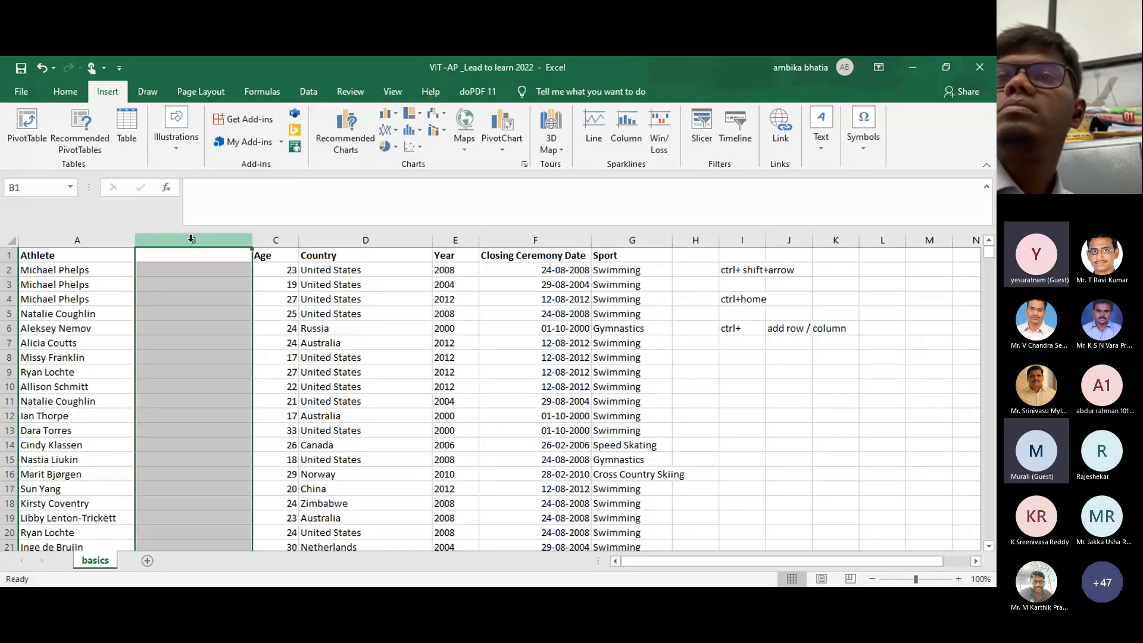
key("ctrl+minus")
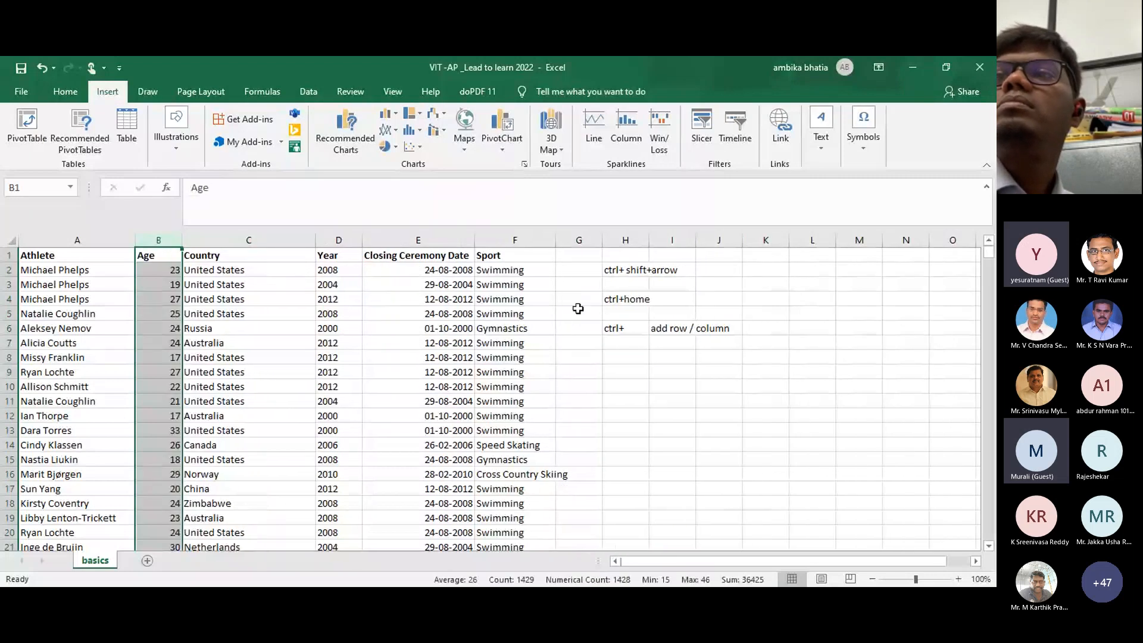
left_click(619, 358)
type("ct")
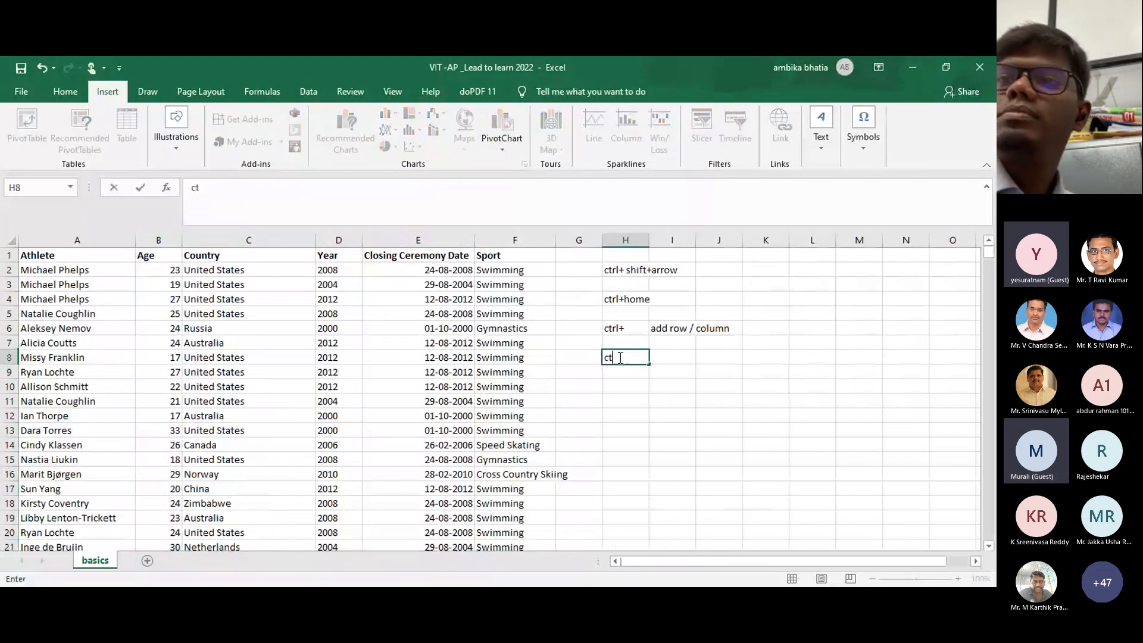
type("rl-")
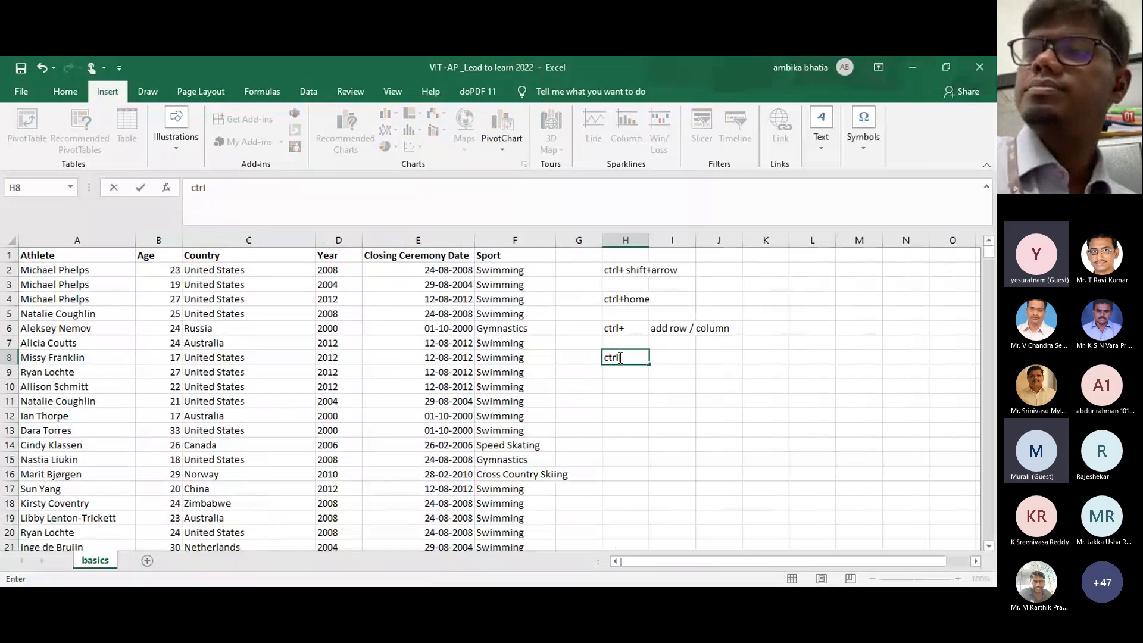
left_click(685, 357)
type("del")
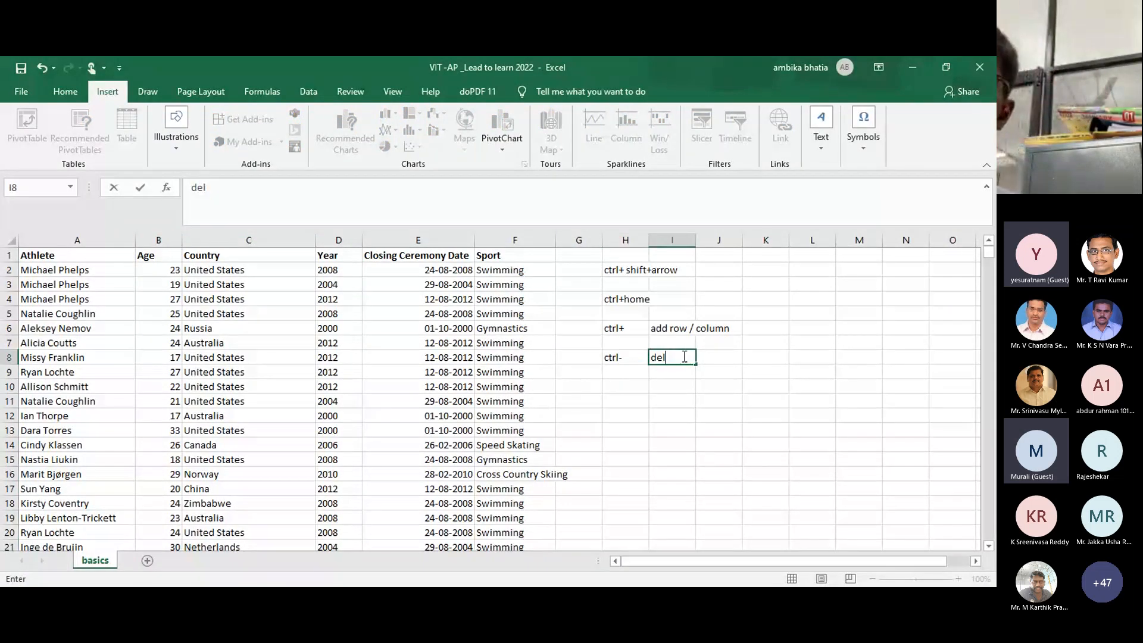
type("ete")
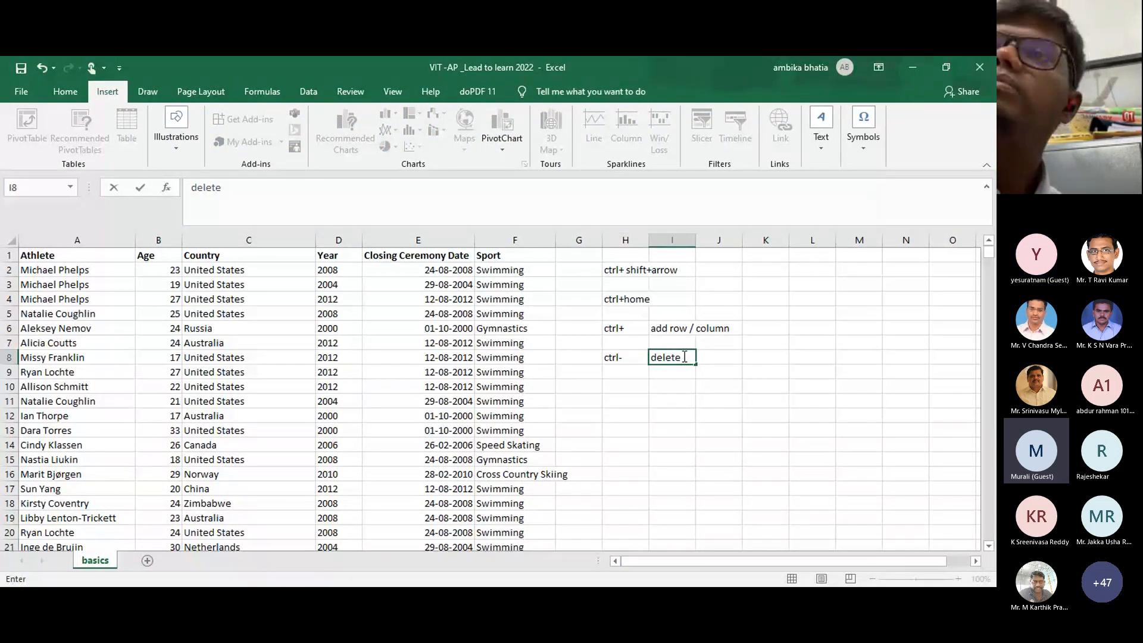
type(" ro")
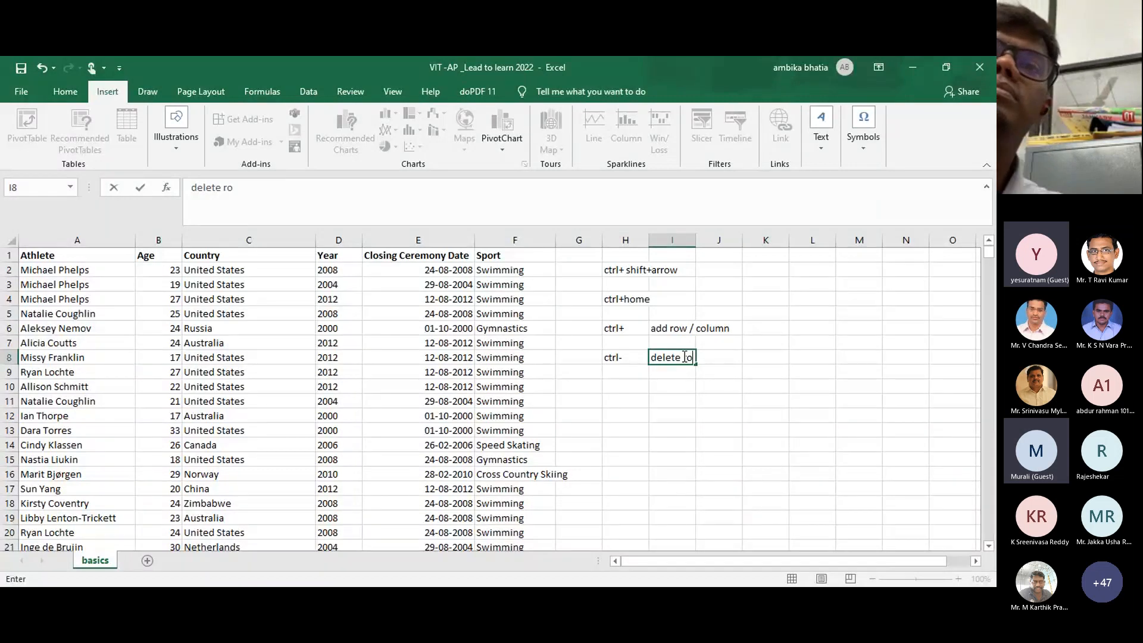
type("w/ col")
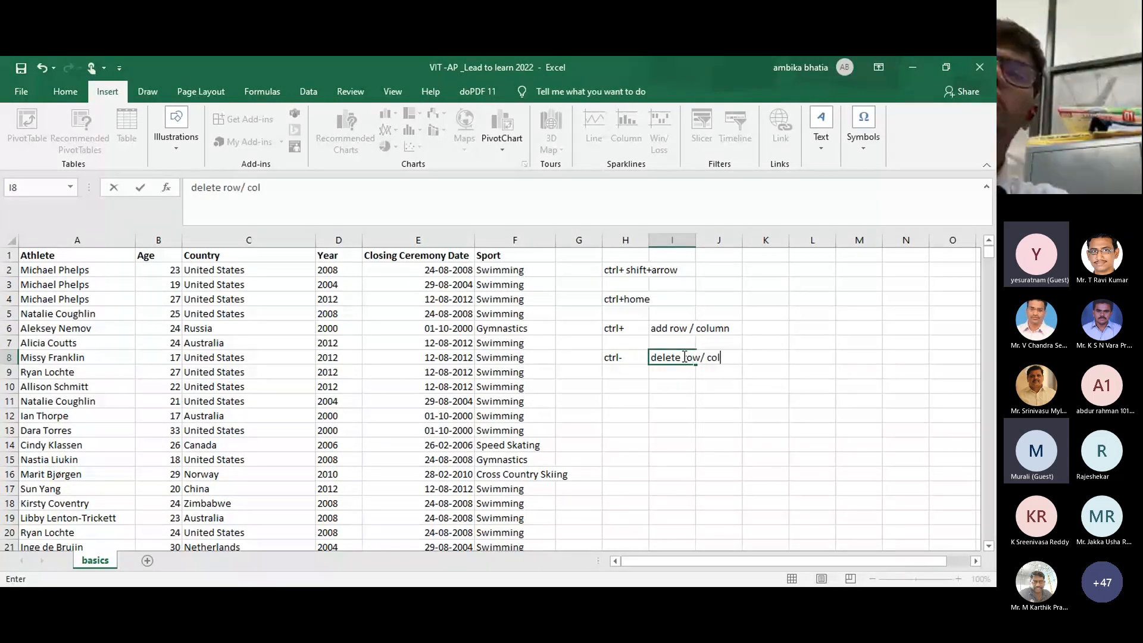
type("umn")
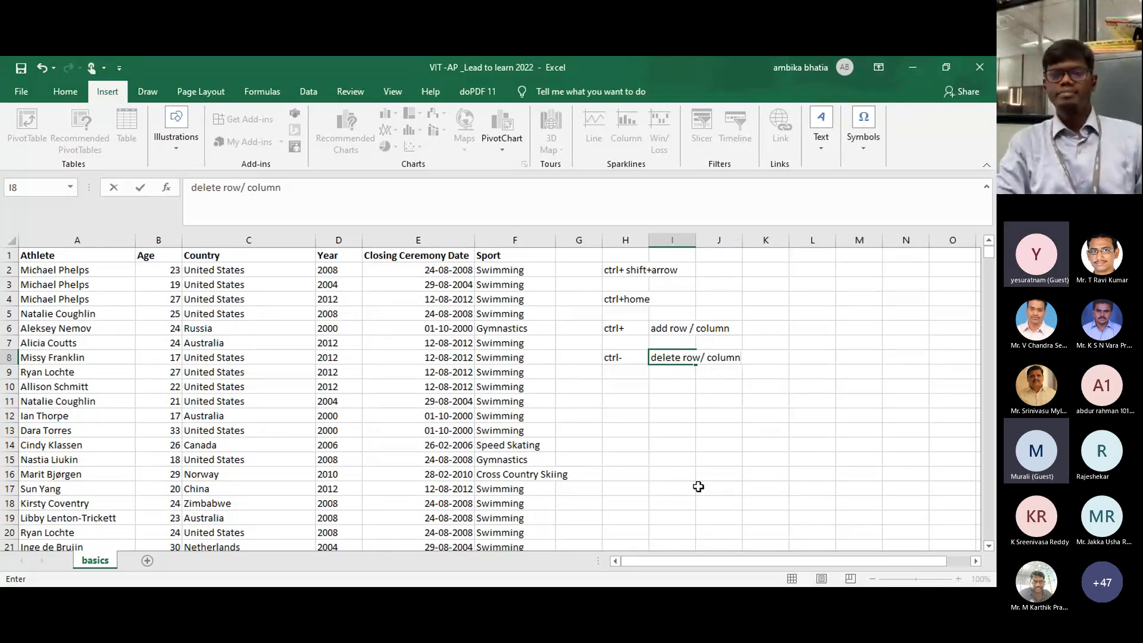
left_click(620, 394)
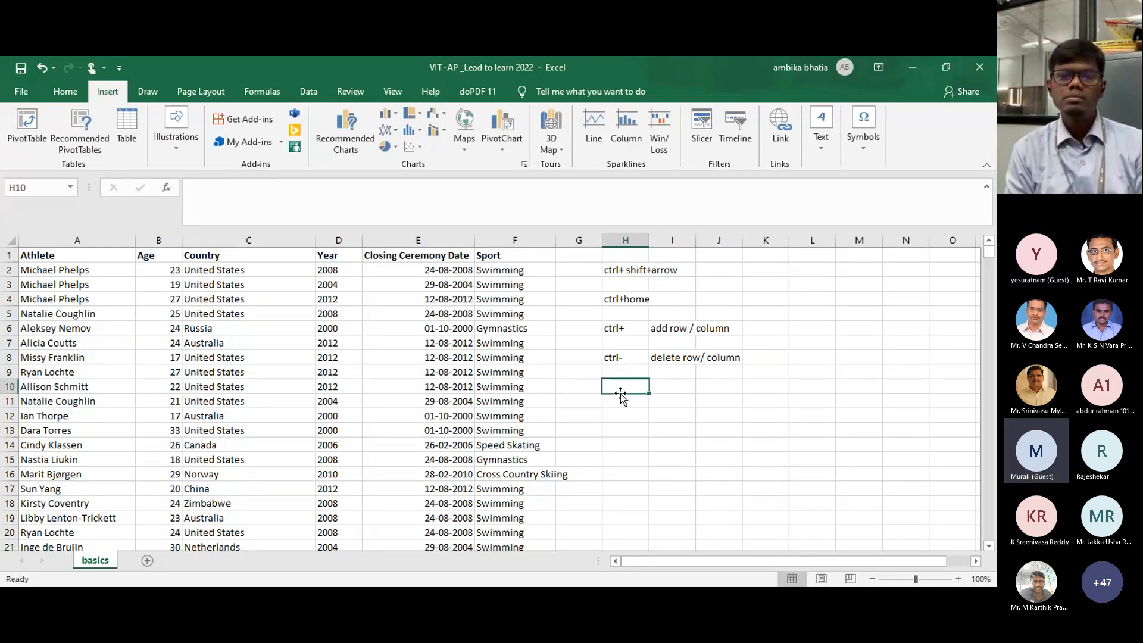
Step: Select the Age column and insert two blank columns before it with Ctrl++
left_click(159, 239)
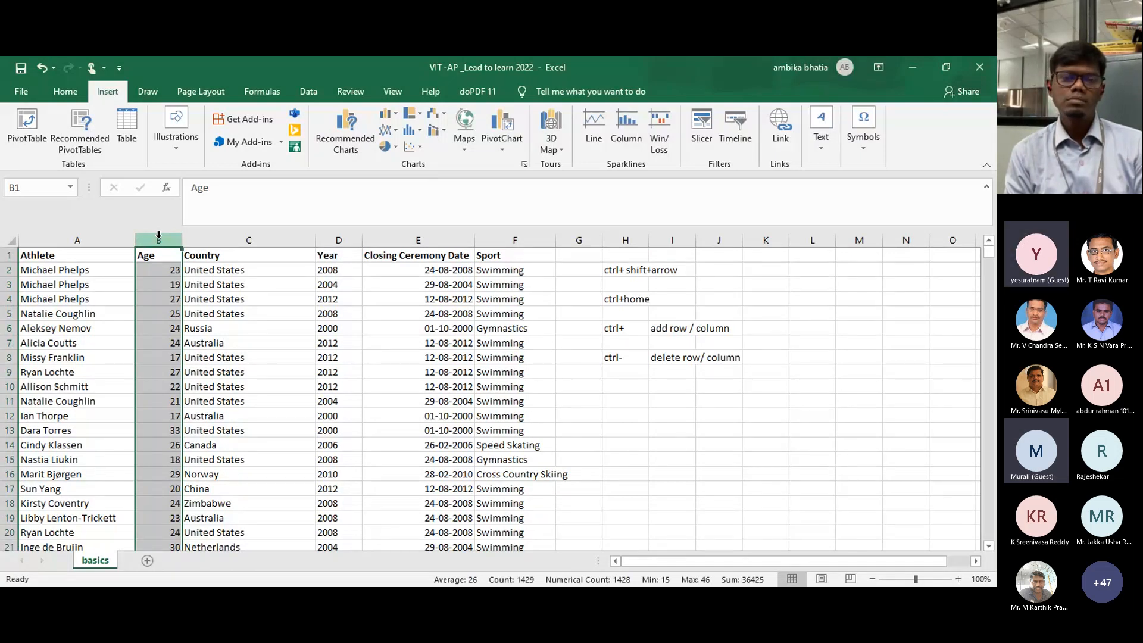
key("ctrl+plus")
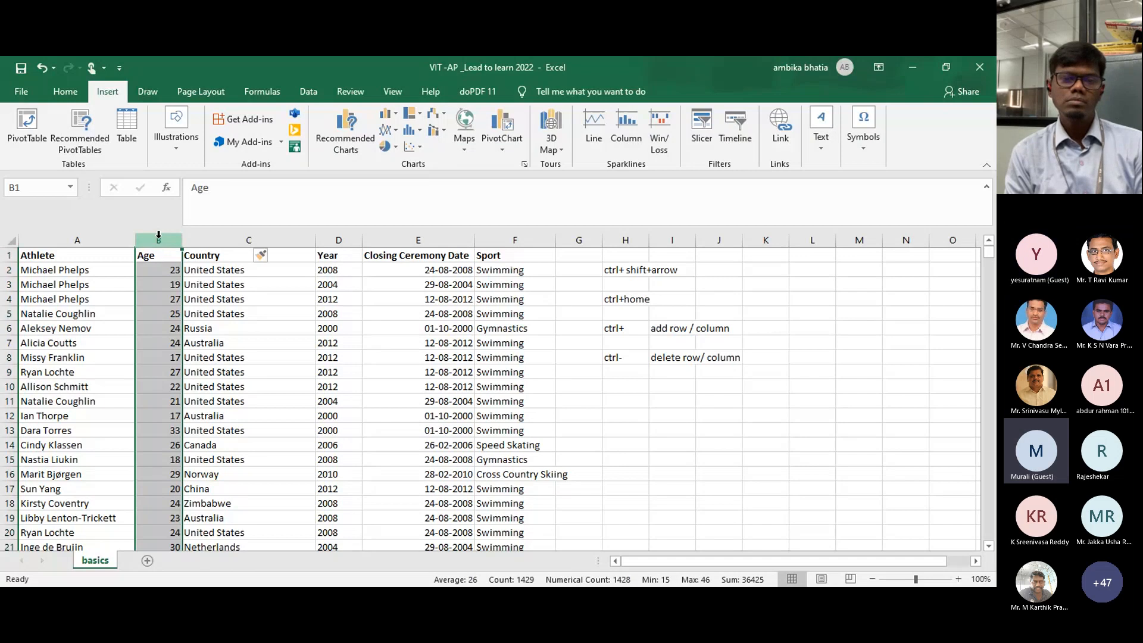
key("ctrl+shift+plus")
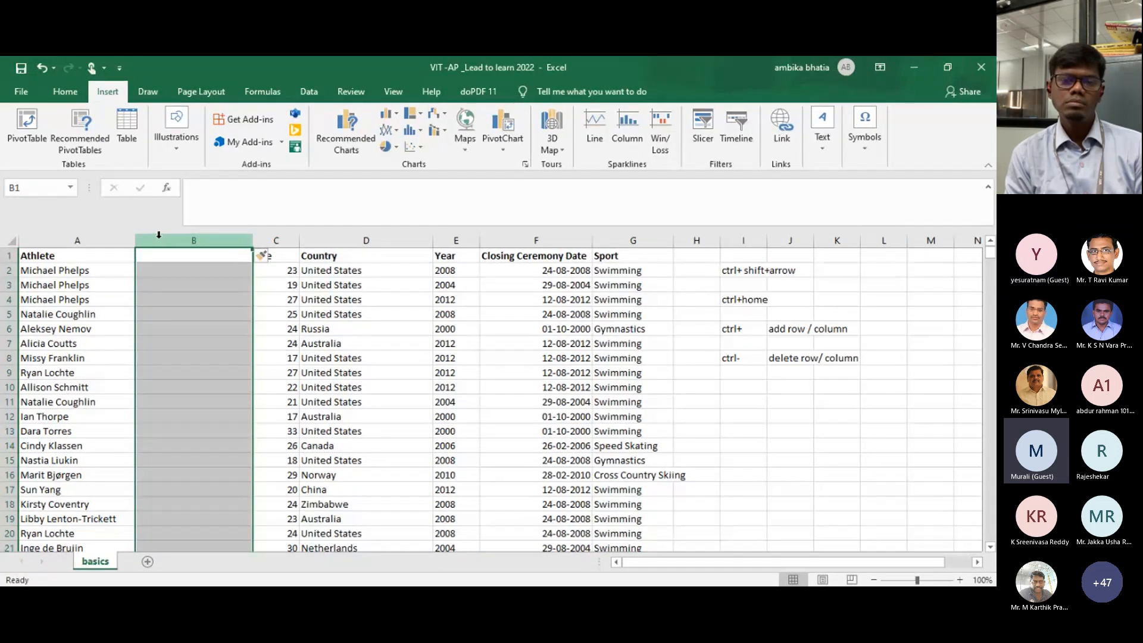
key("ctrl+shift+plus")
left_click(230, 314)
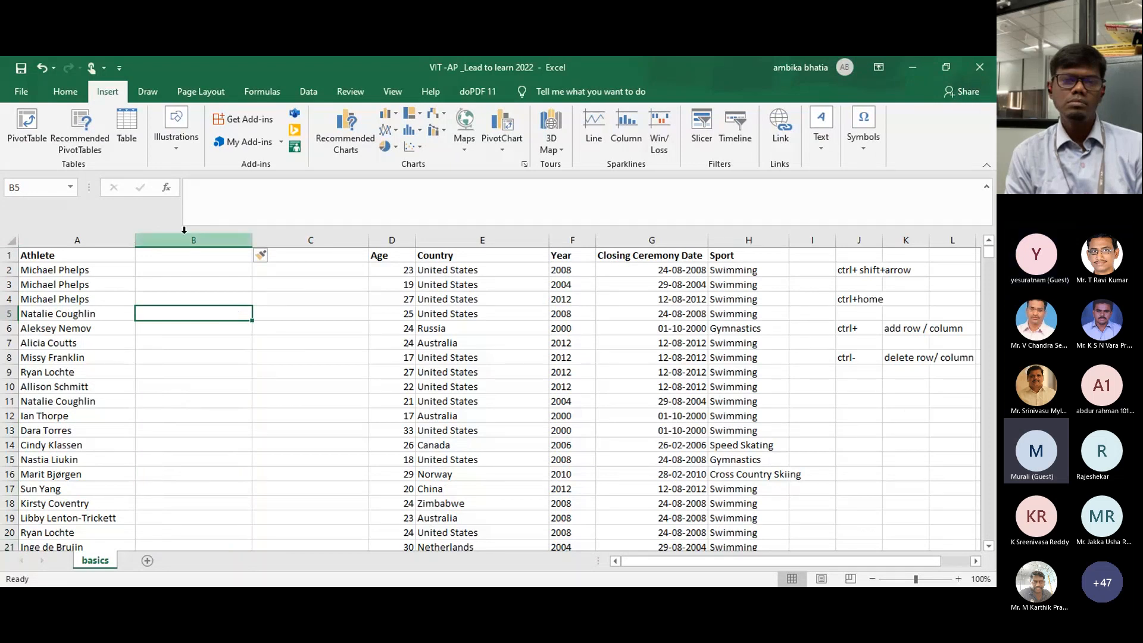
left_click(178, 255)
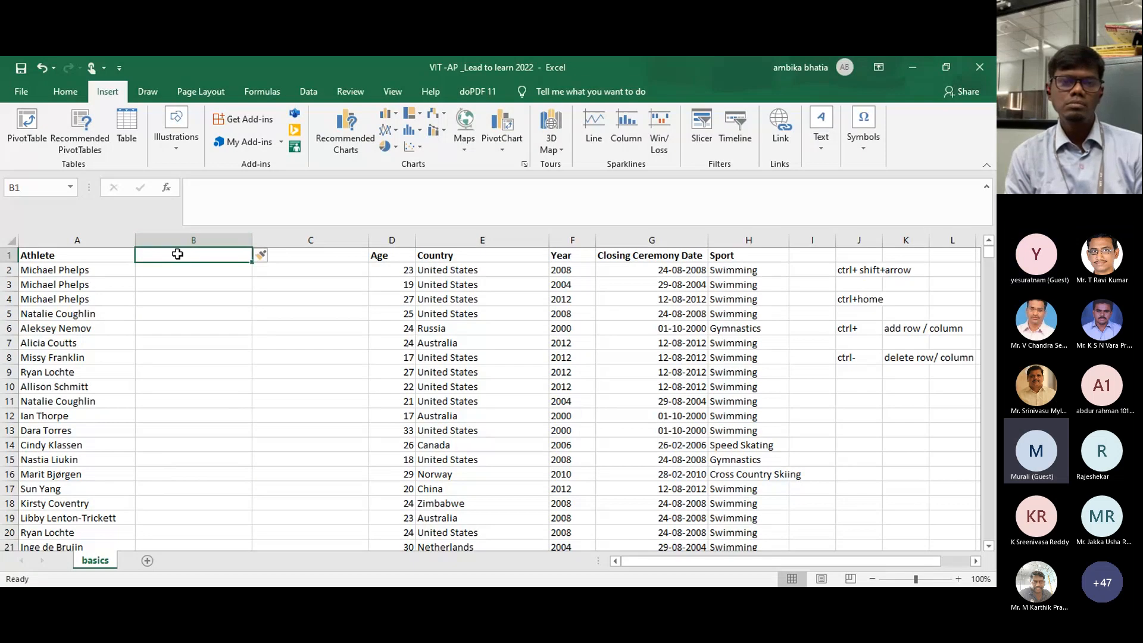
Step: Head column B 'first name' and column C 'sir name'
type("first")
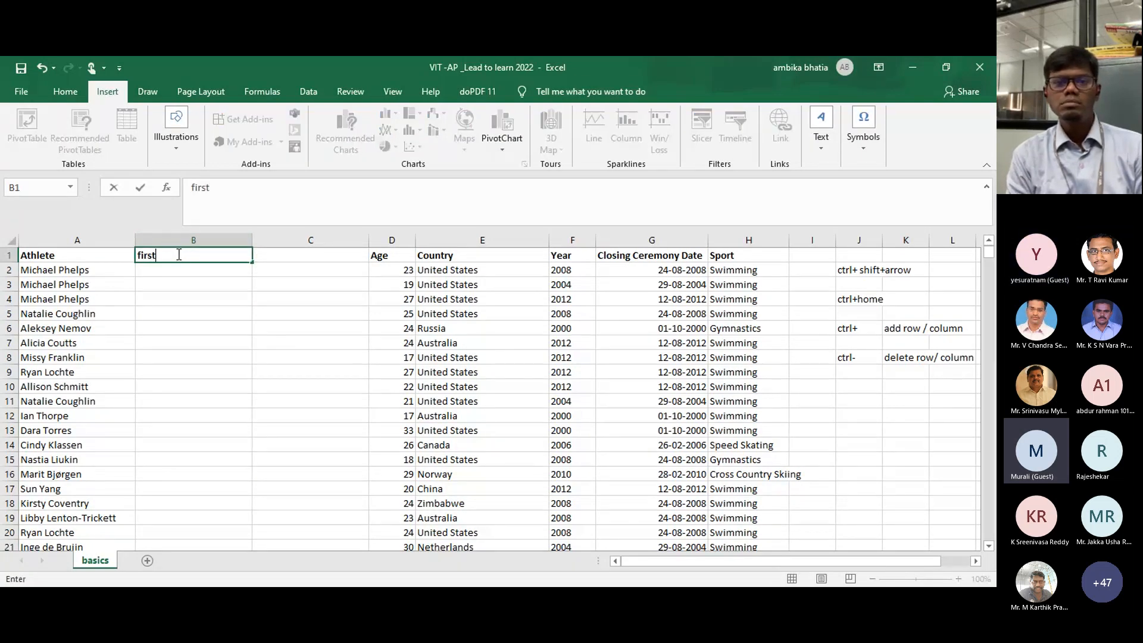
key("Tab")
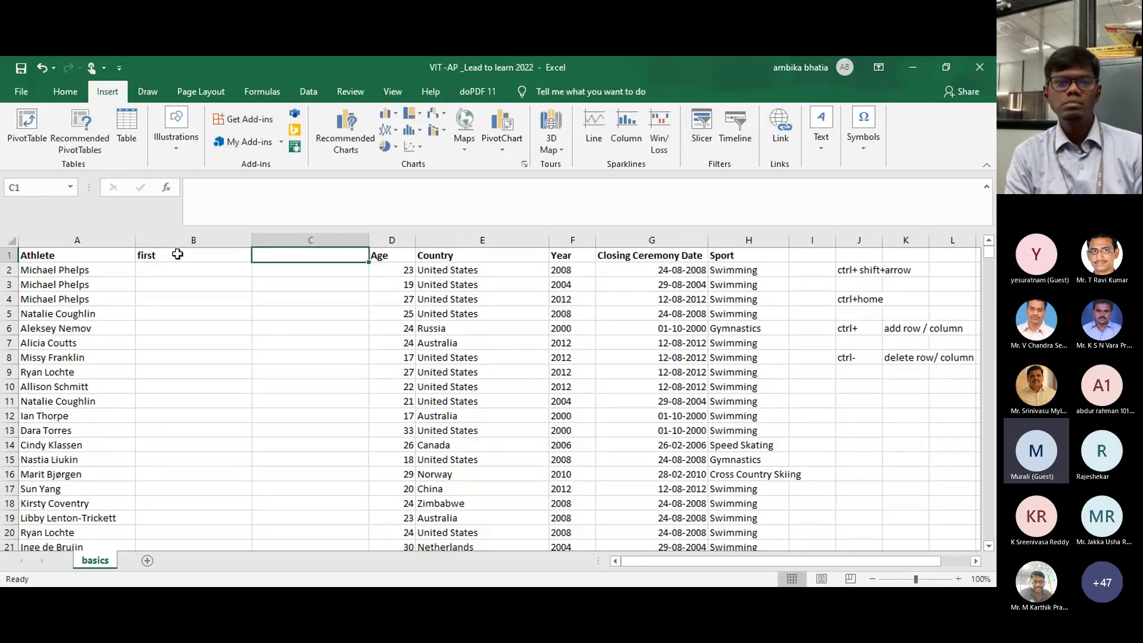
left_click(174, 252)
double_click(172, 255)
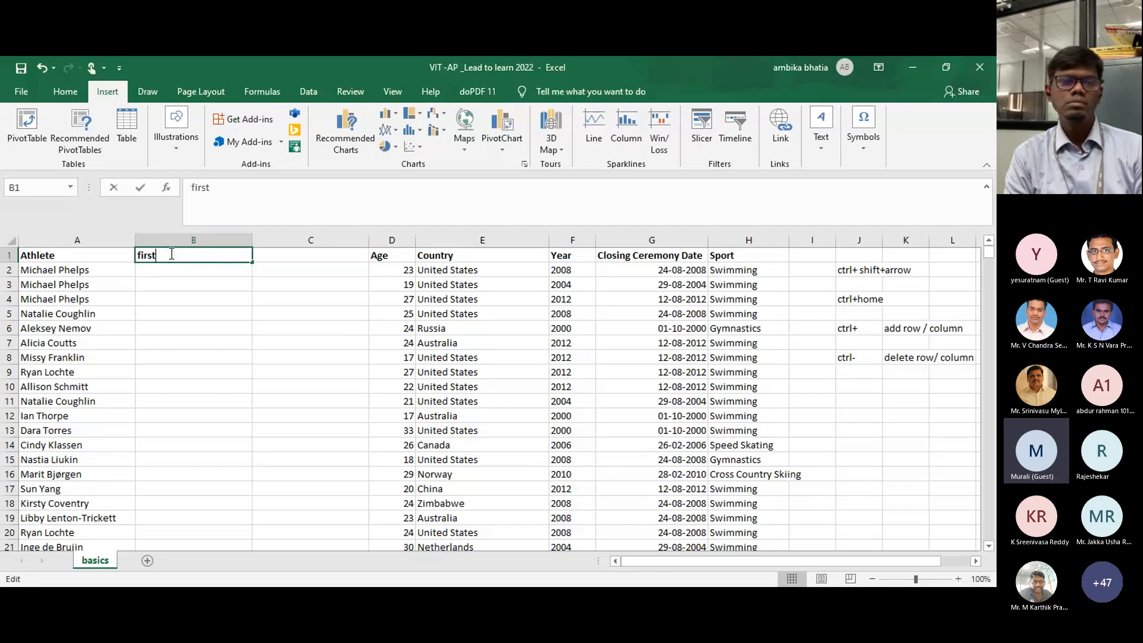
type("name")
key("Tab")
type("sirname")
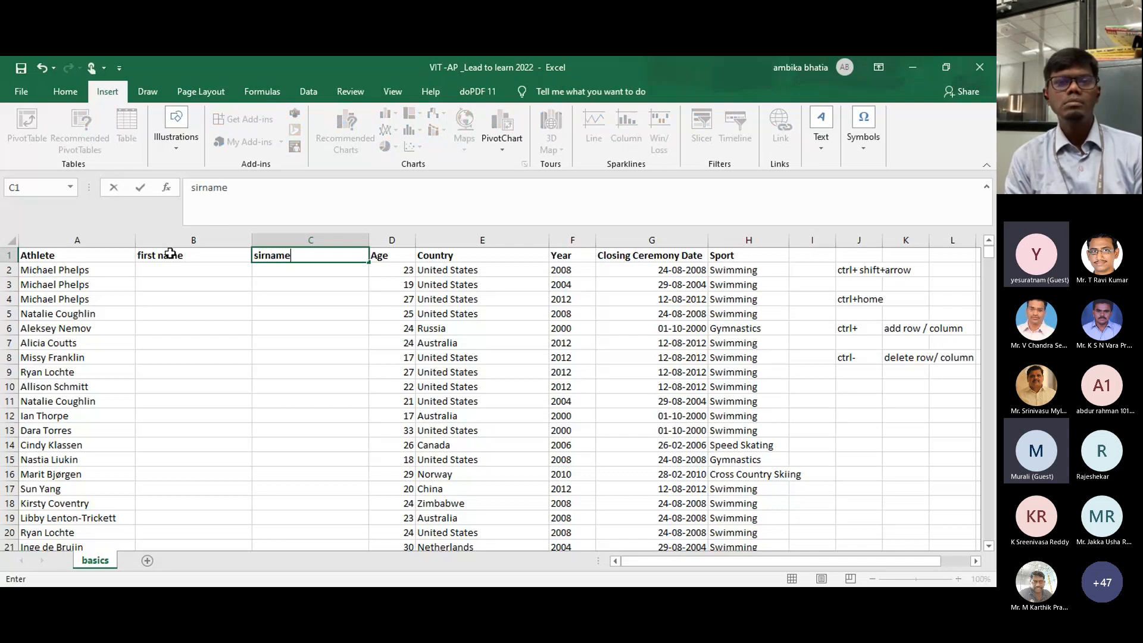
left_click(265, 256)
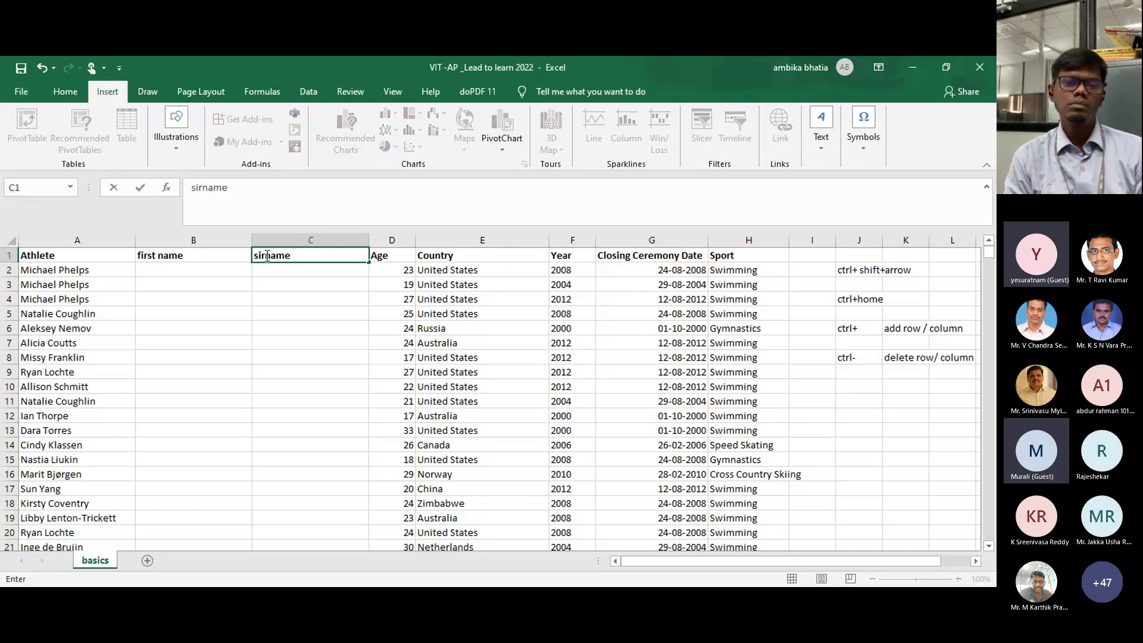
left_click(115, 273)
Step: Type the first athlete's first name in B2 and surname in C2
left_click(204, 274)
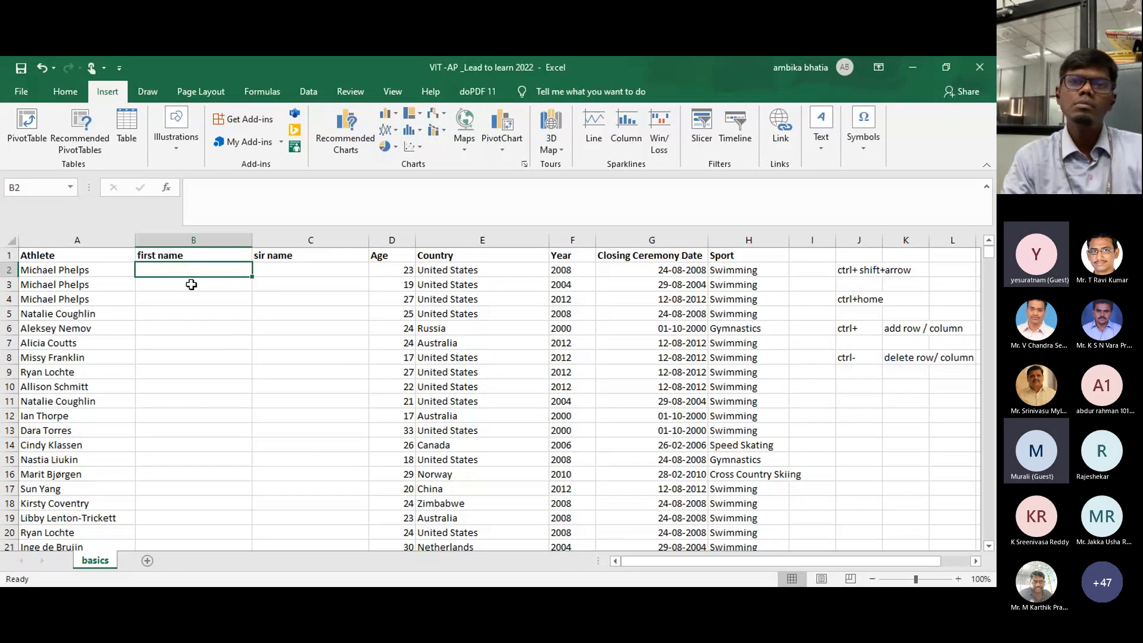
type("Mic")
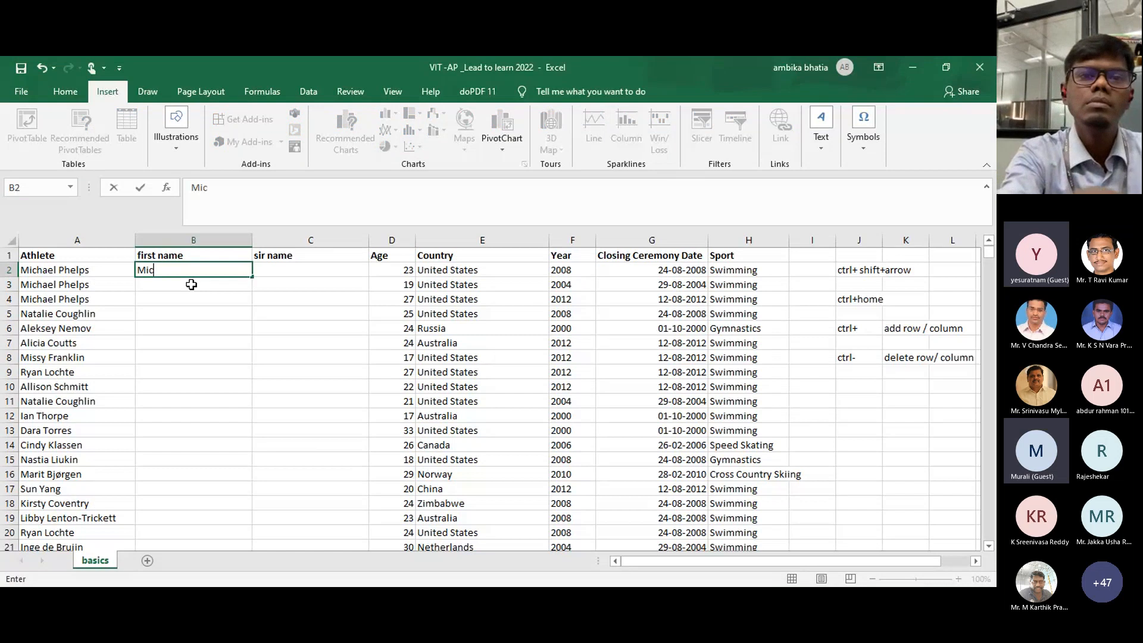
type("hael")
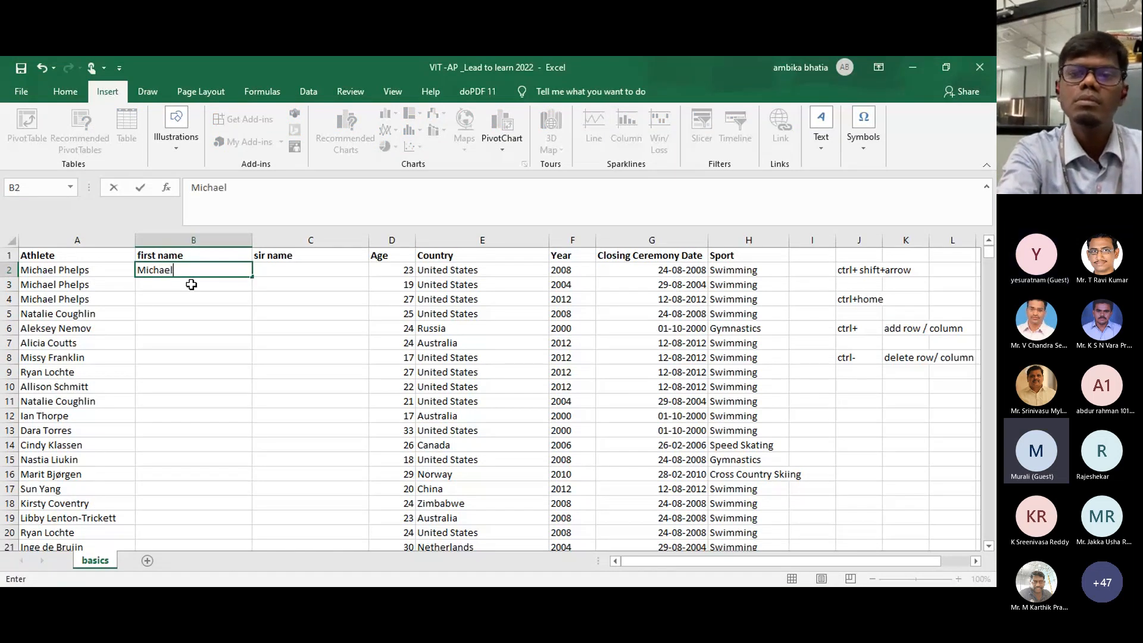
key("Tab")
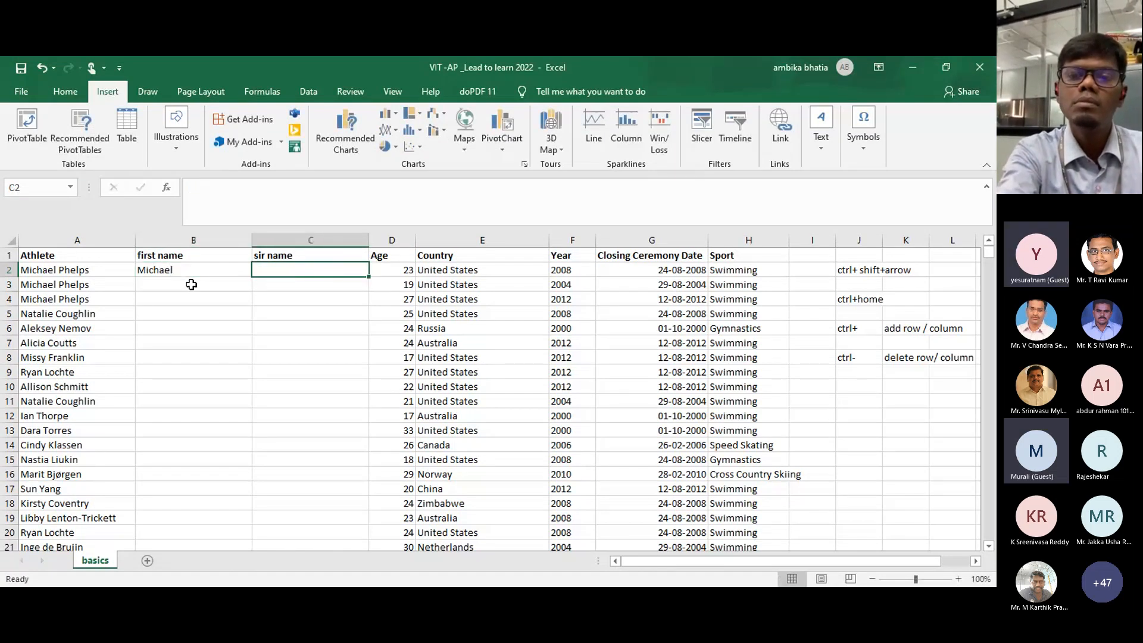
type("P")
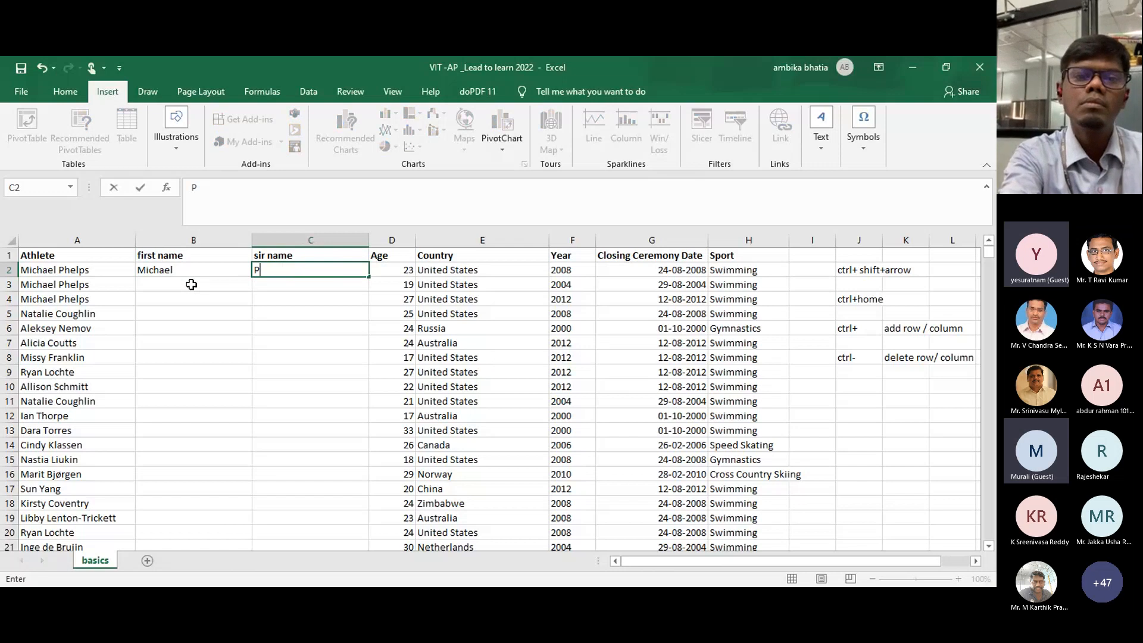
type("helps")
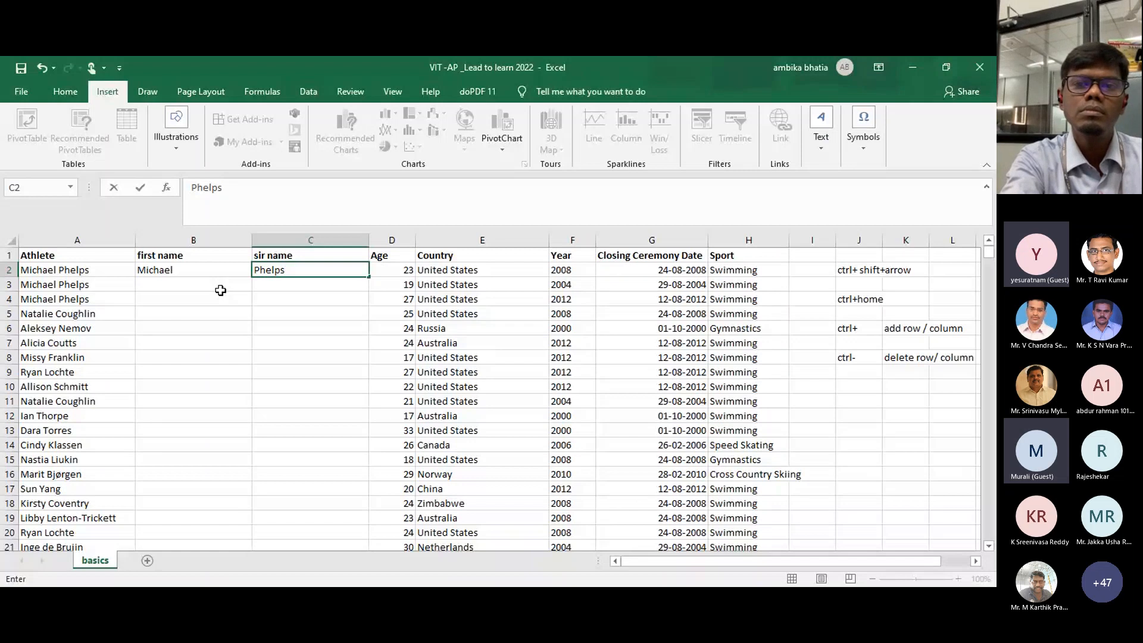
left_click(172, 288)
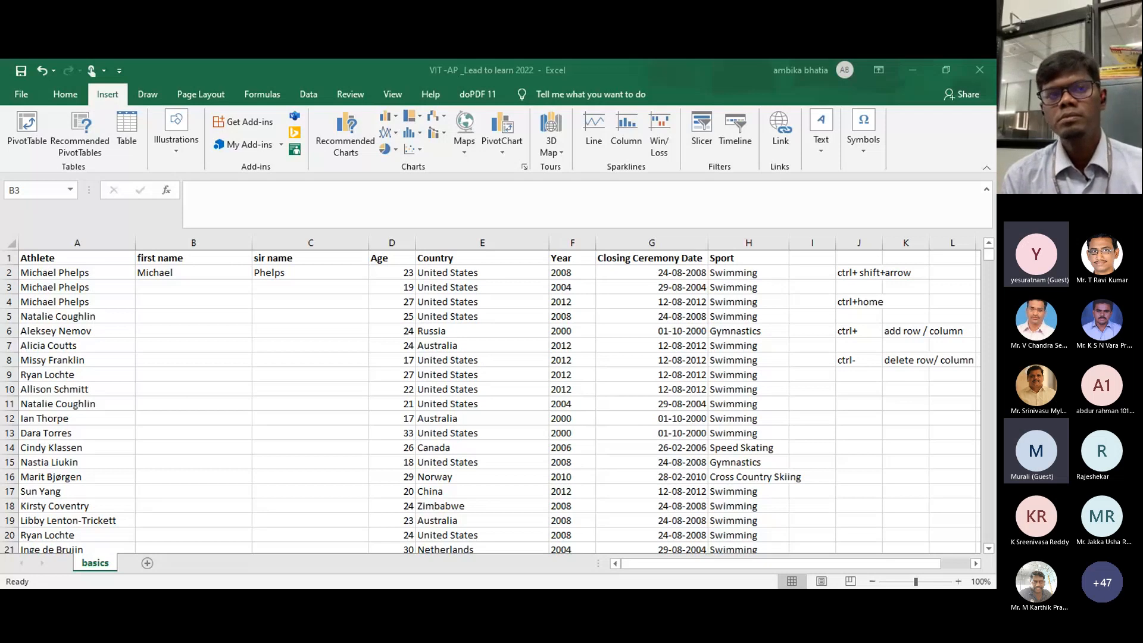
Step: Try Flash Fill (Ctrl+E) on the first names, then undo it
key("alt+Tab")
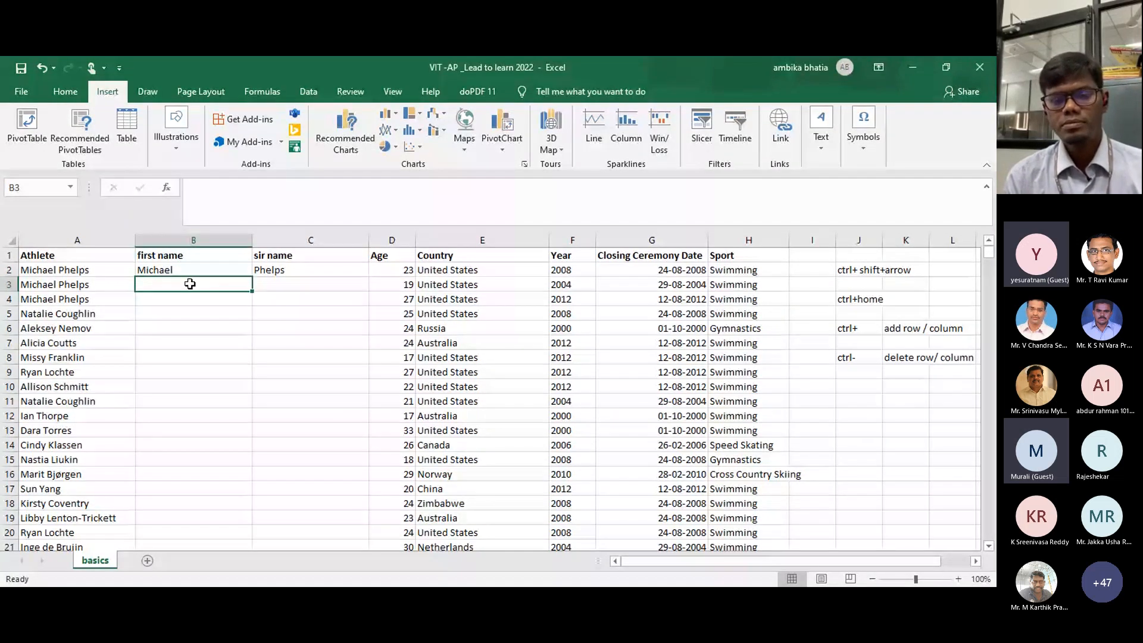
key("ctrl+e")
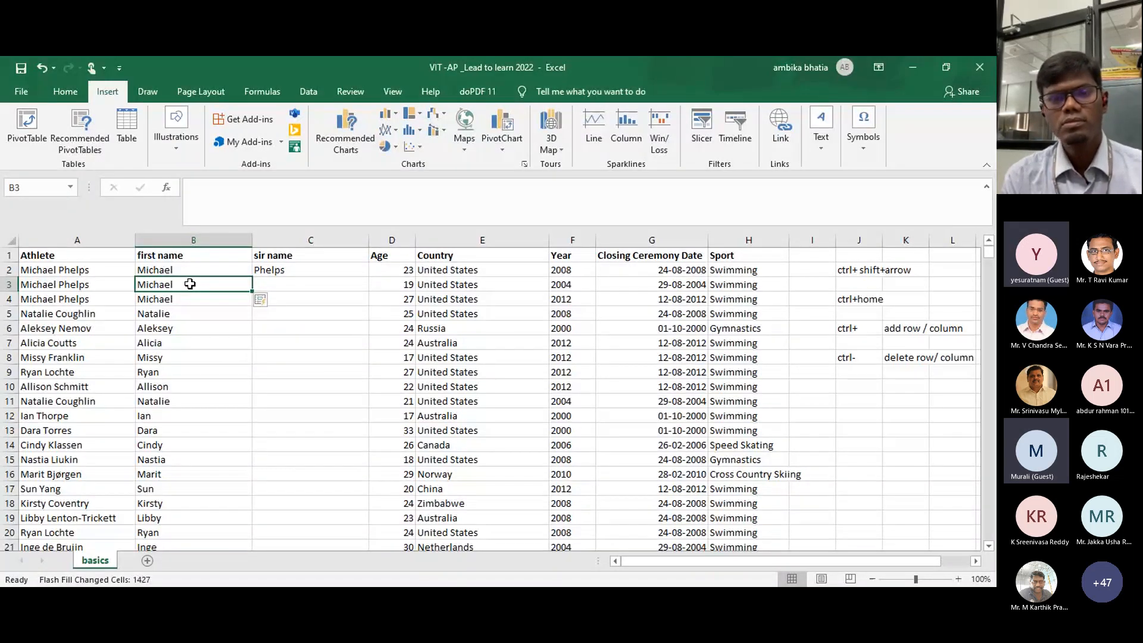
key("ctrl+z")
Step: Add the note 'ctrl+E' in J10 and 'autofill' in K10
left_click(850, 387)
type("c")
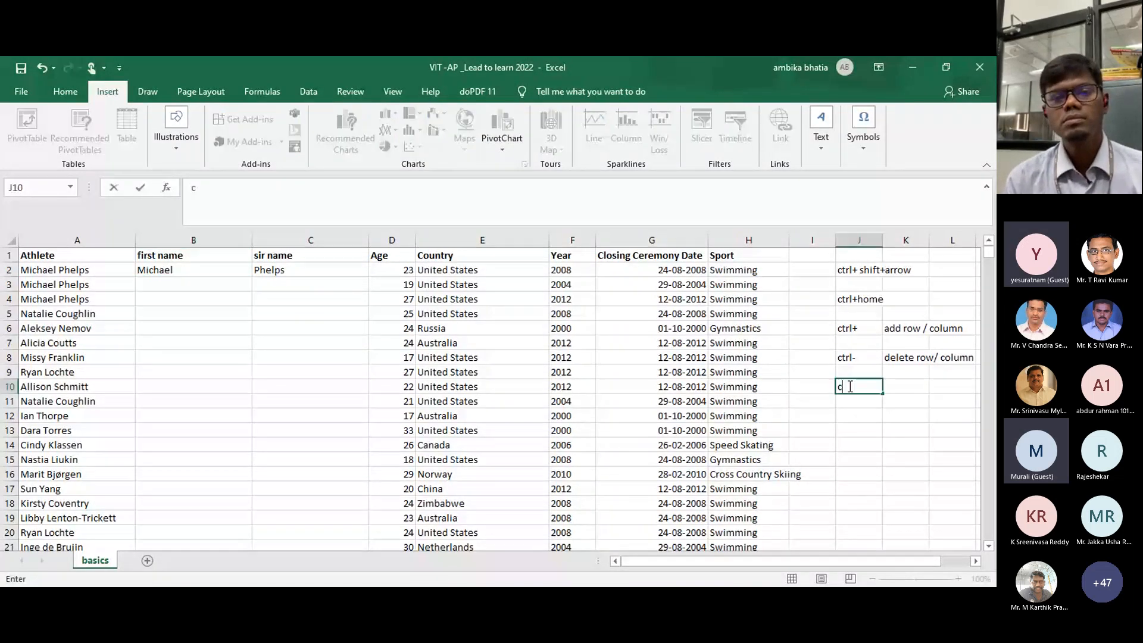
type("trl")
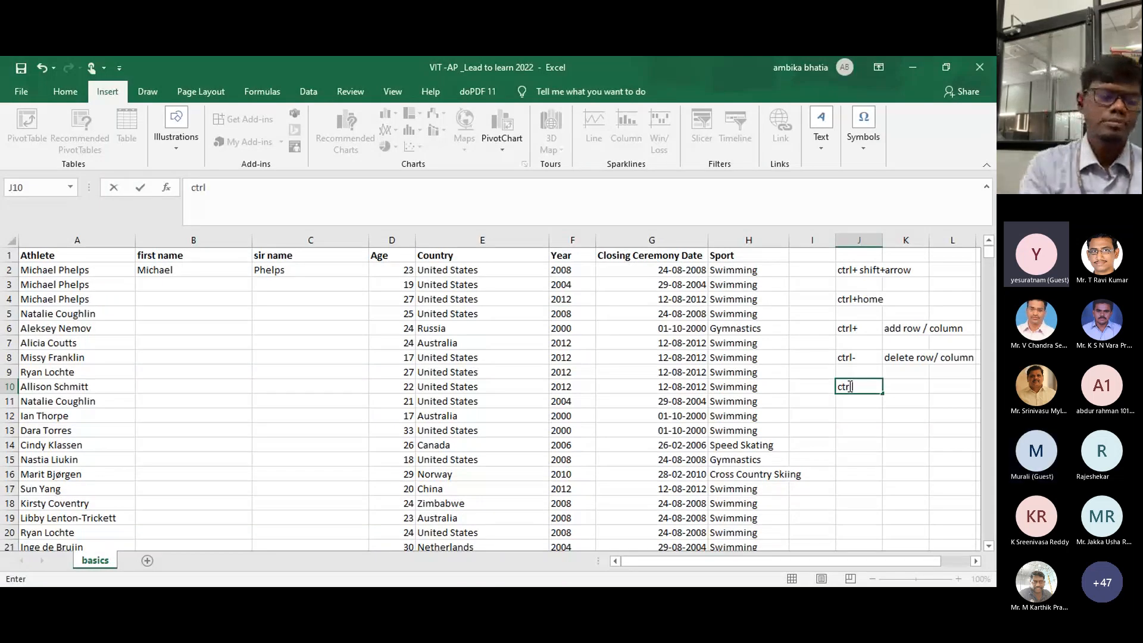
type("+E")
key("Tab")
type("a")
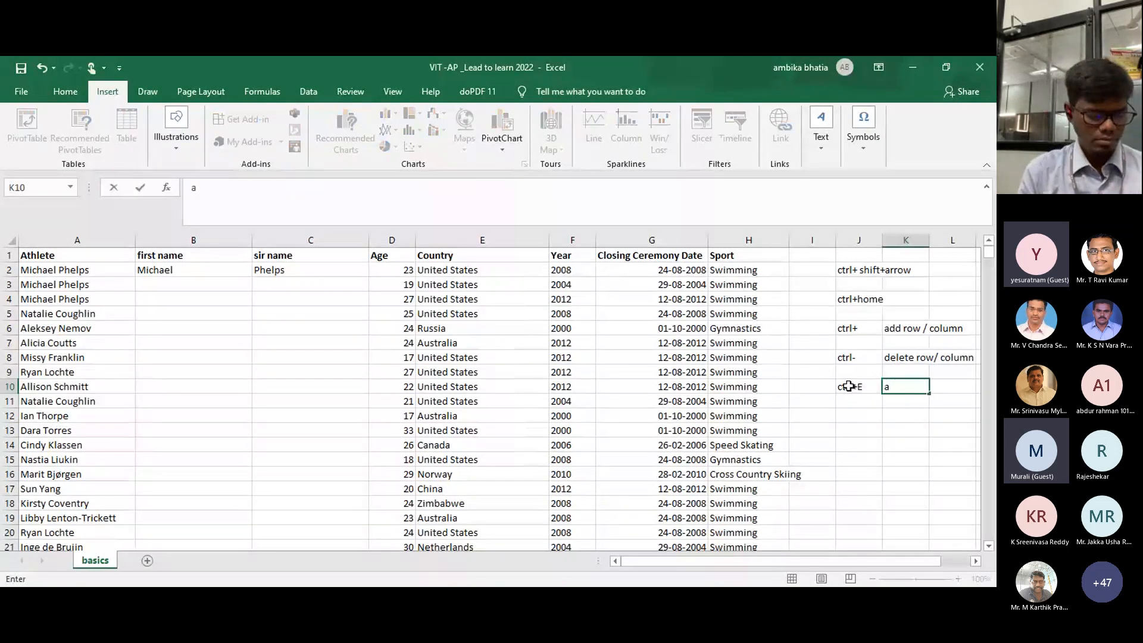
type("utofill")
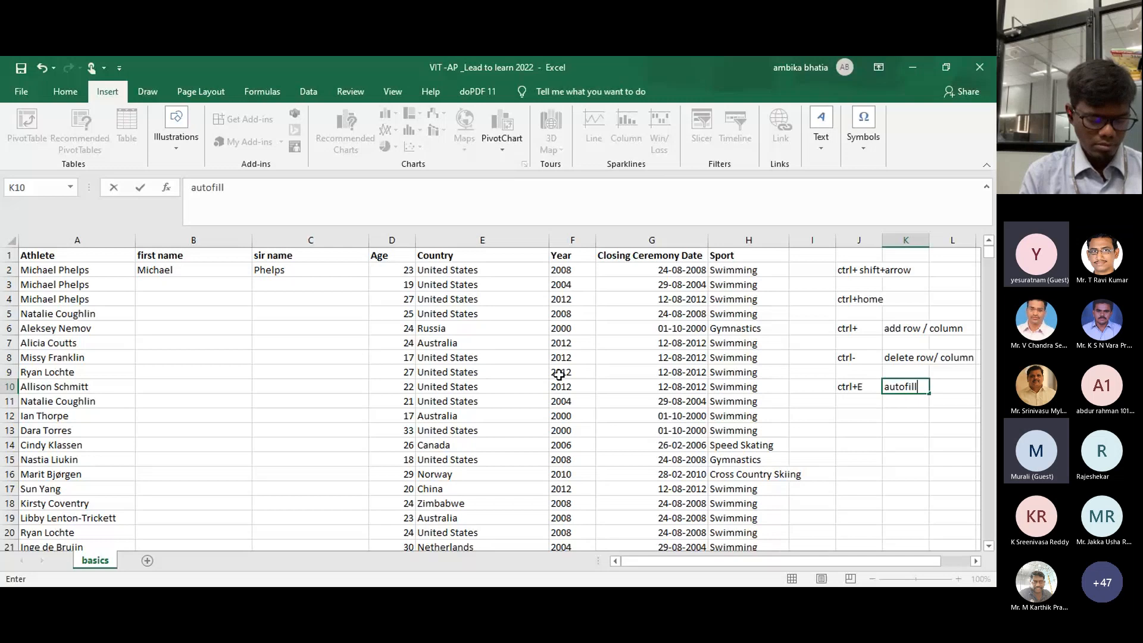
left_click(150, 283)
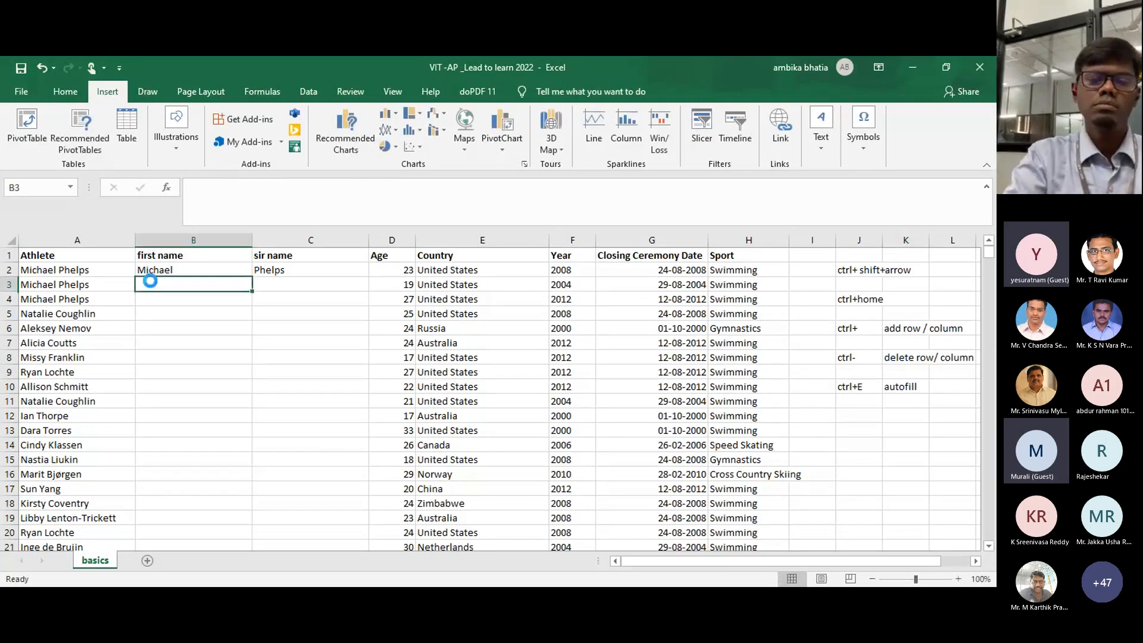
Step: Flash Fill first names down column B and surnames down column C, then add a new sheet
key("ctrl+e")
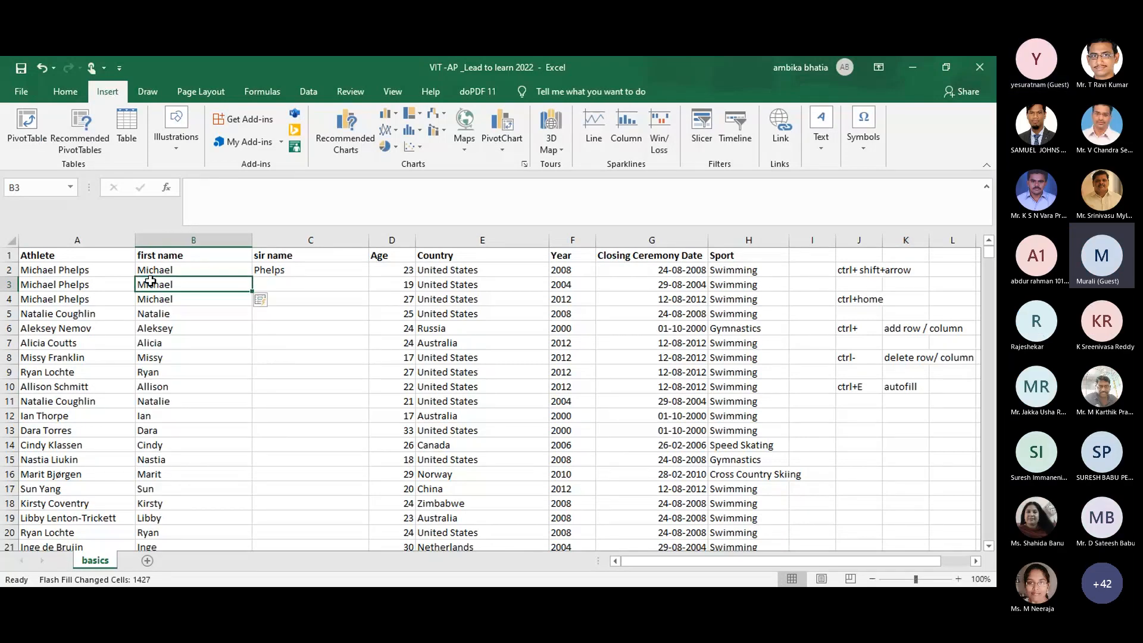
key("Right")
key("ctrl+e")
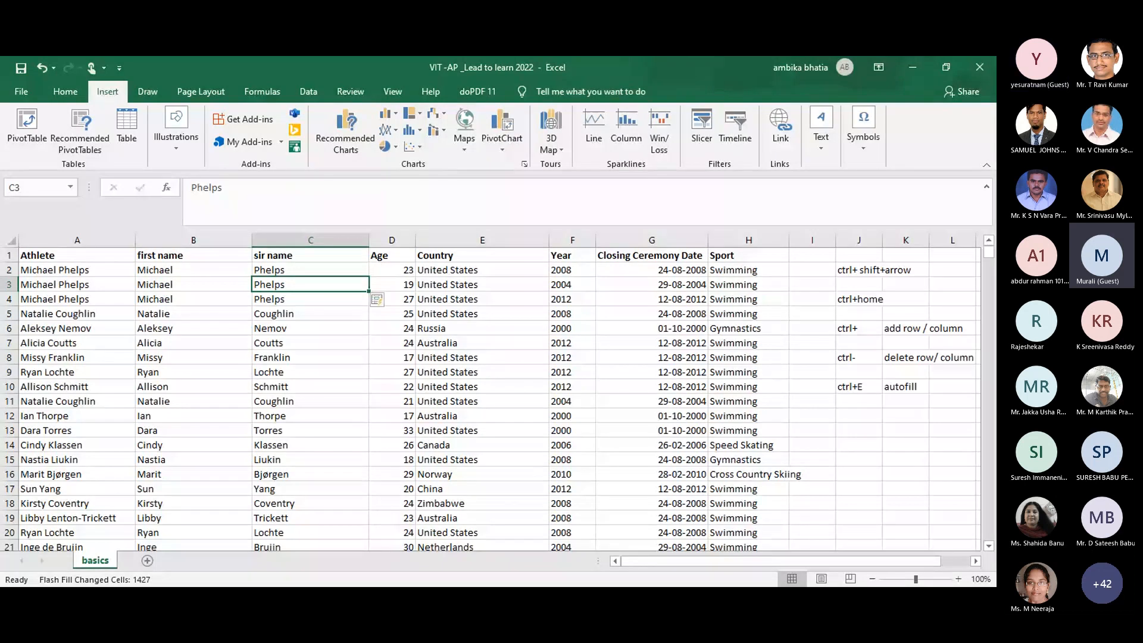
key("alt+Tab")
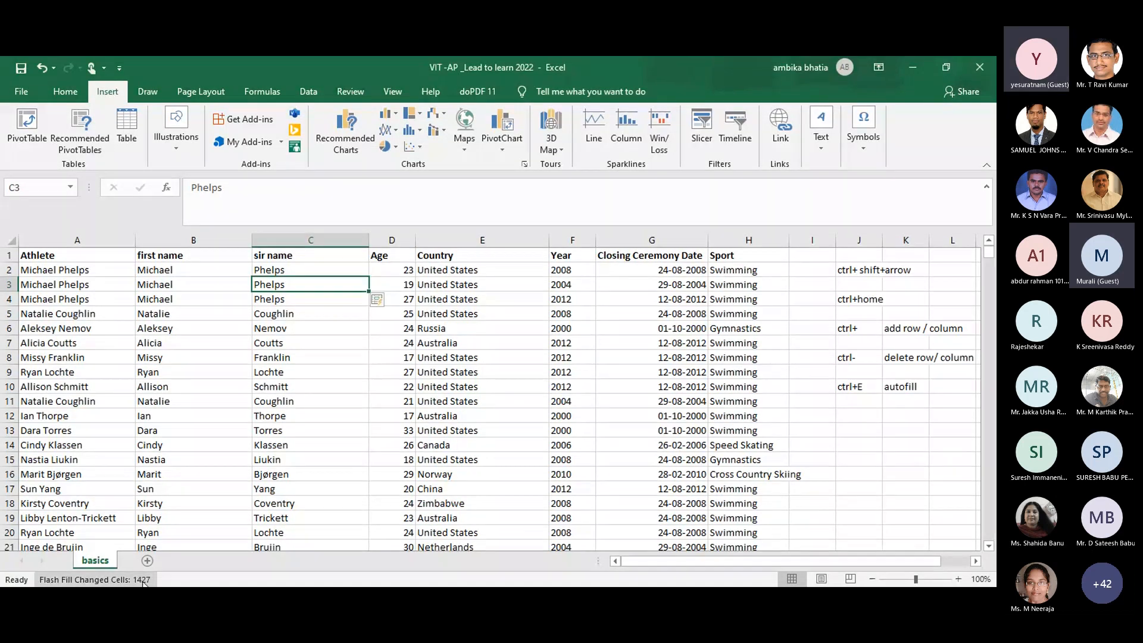
left_click(147, 561)
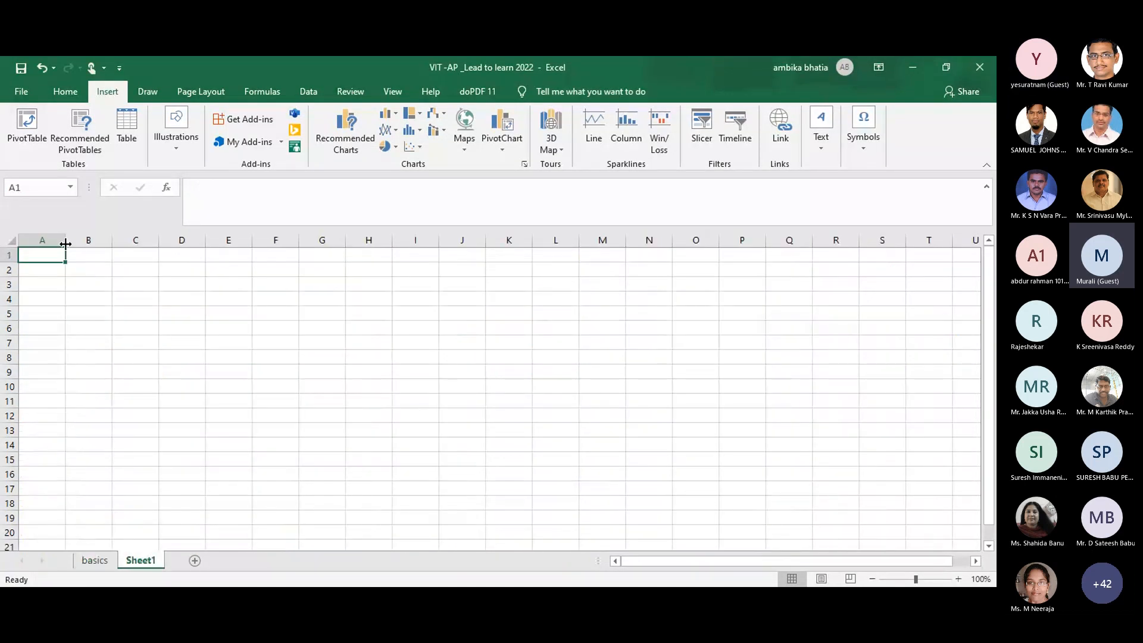
Step: Widen column A, enter headings Name, First and Sirname in A1:C1, and select columns B:C
left_click_drag(65, 244, 138, 244)
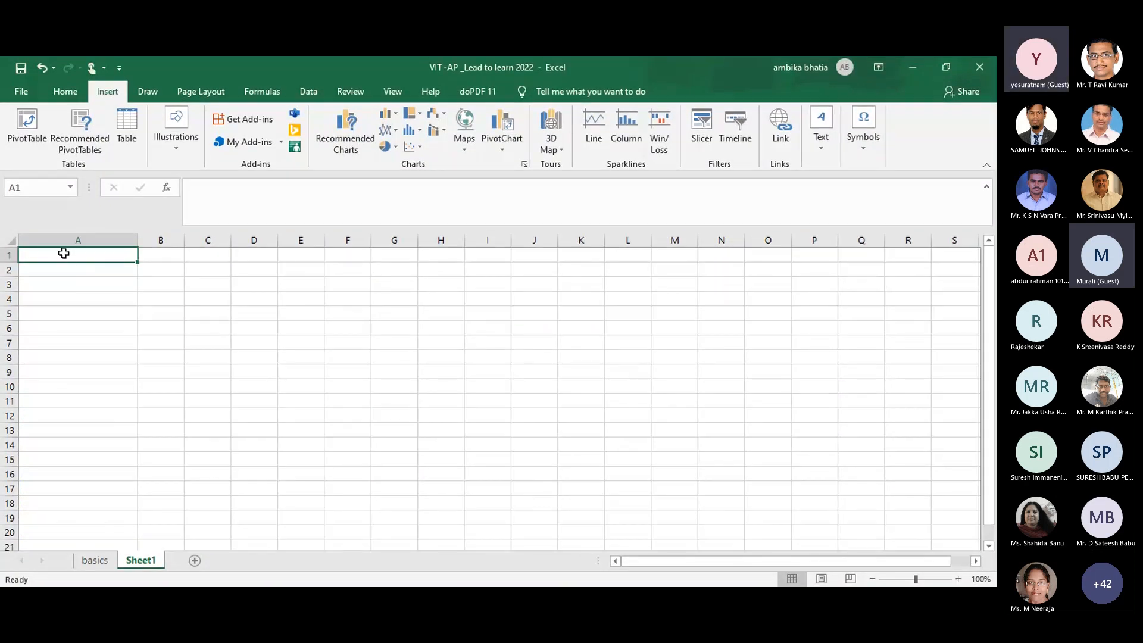
type("Ambika")
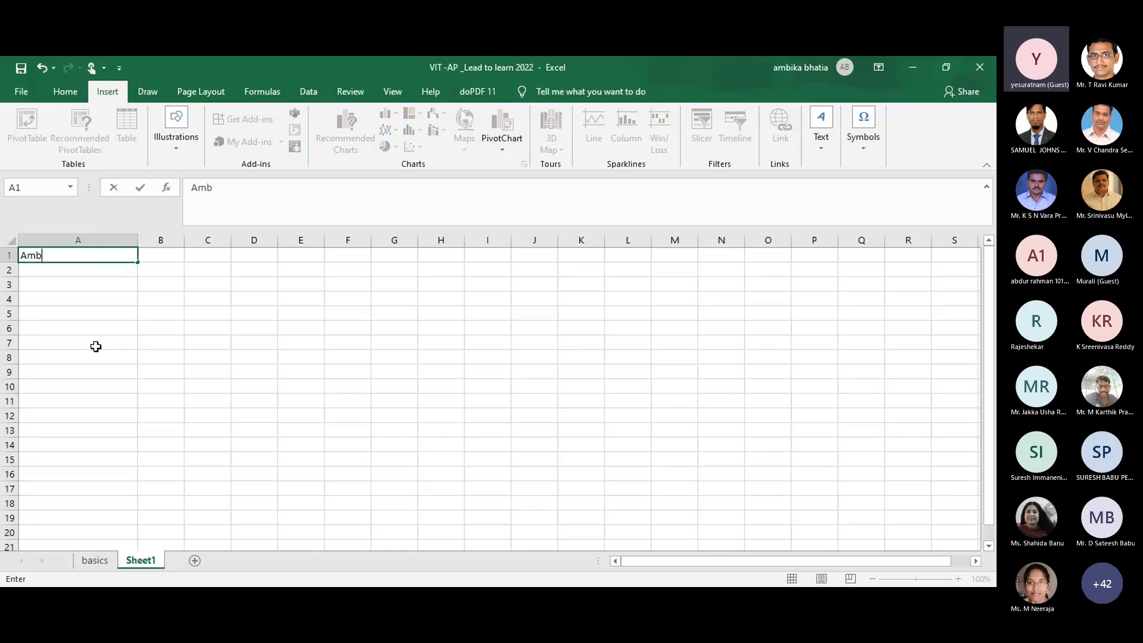
key("BackSpace")
key("BackSpace")
key("BackSpace")
key("BackSpace")
key("BackSpace")
key("BackSpace")
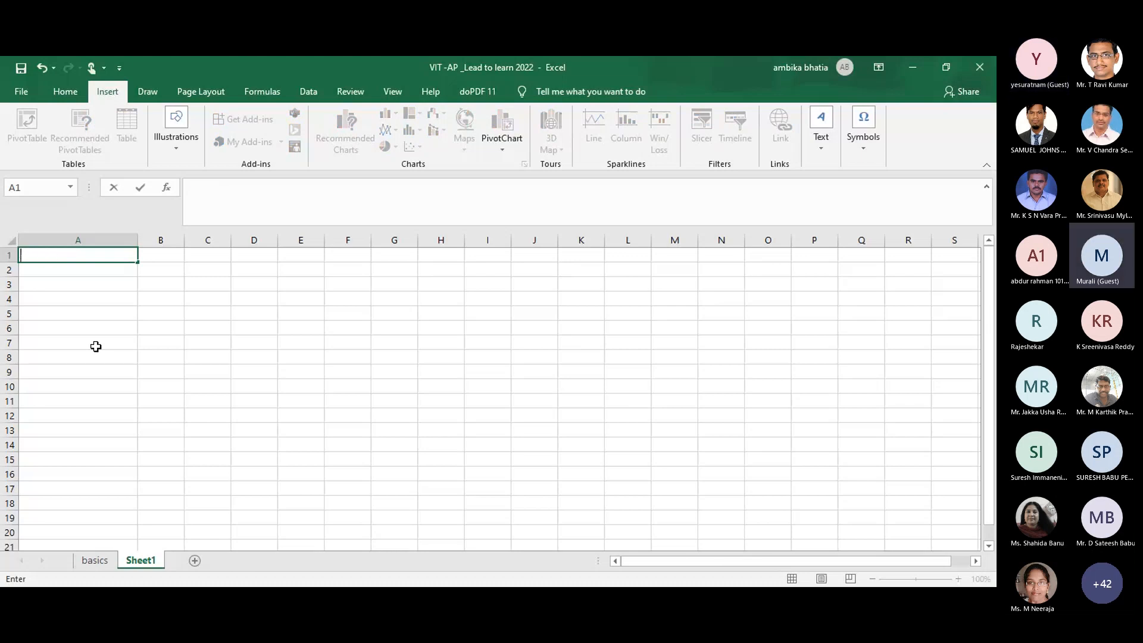
type("Name")
key("Tab")
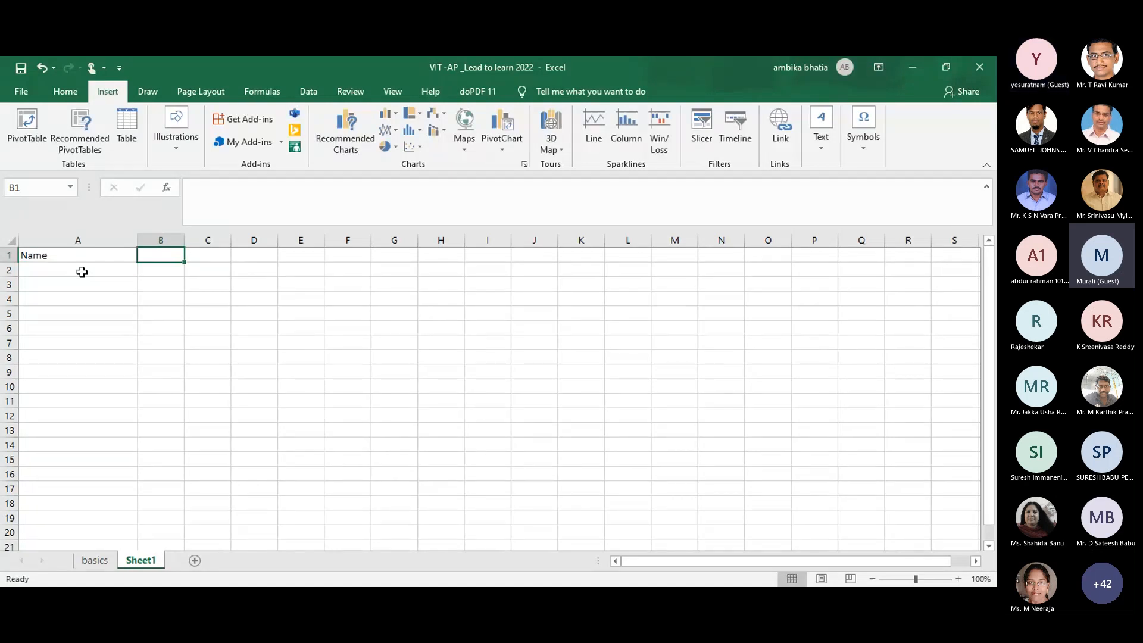
type("Fi")
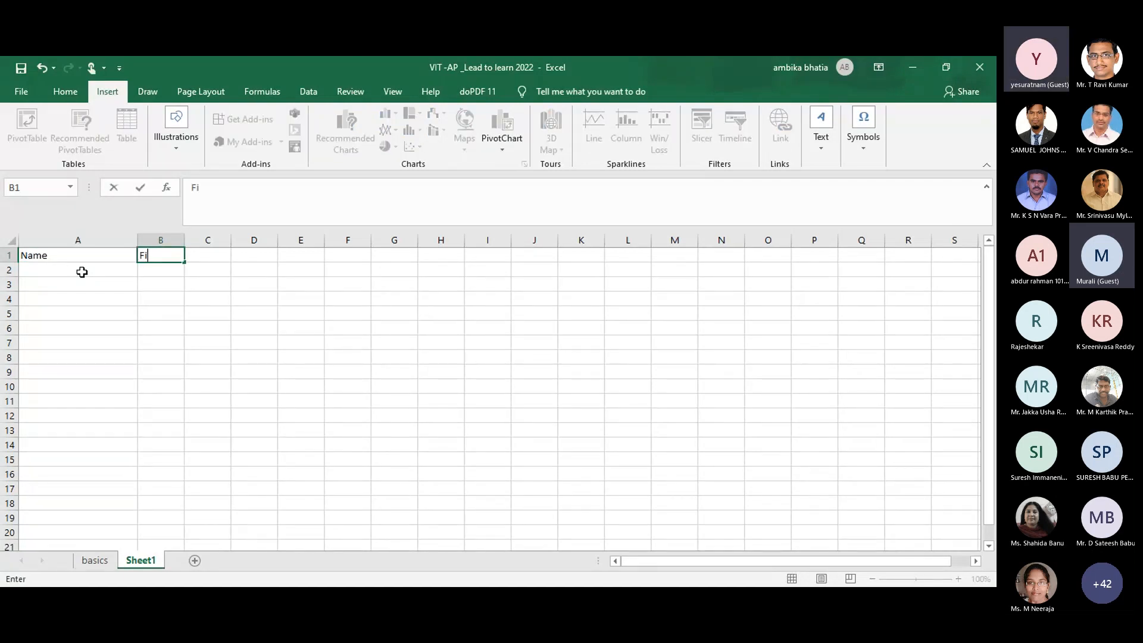
type("rst")
key("Tab")
type("Si")
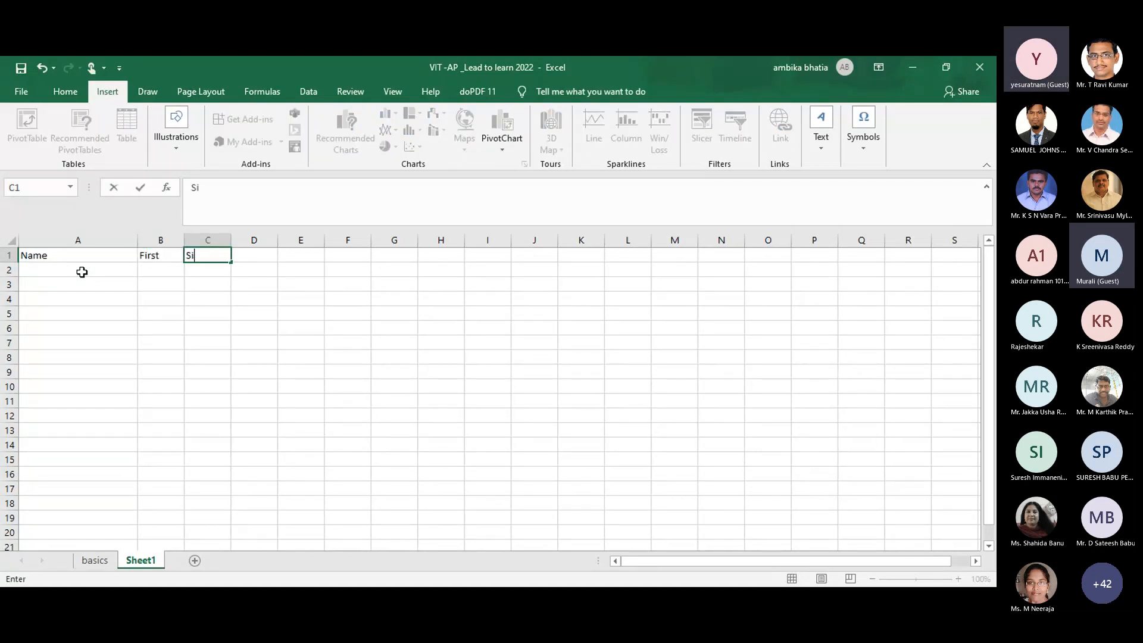
type("rname")
left_click_drag(183, 235, 204, 250)
Step: List four sample full names down column A from A2 to A5
left_click(46, 270)
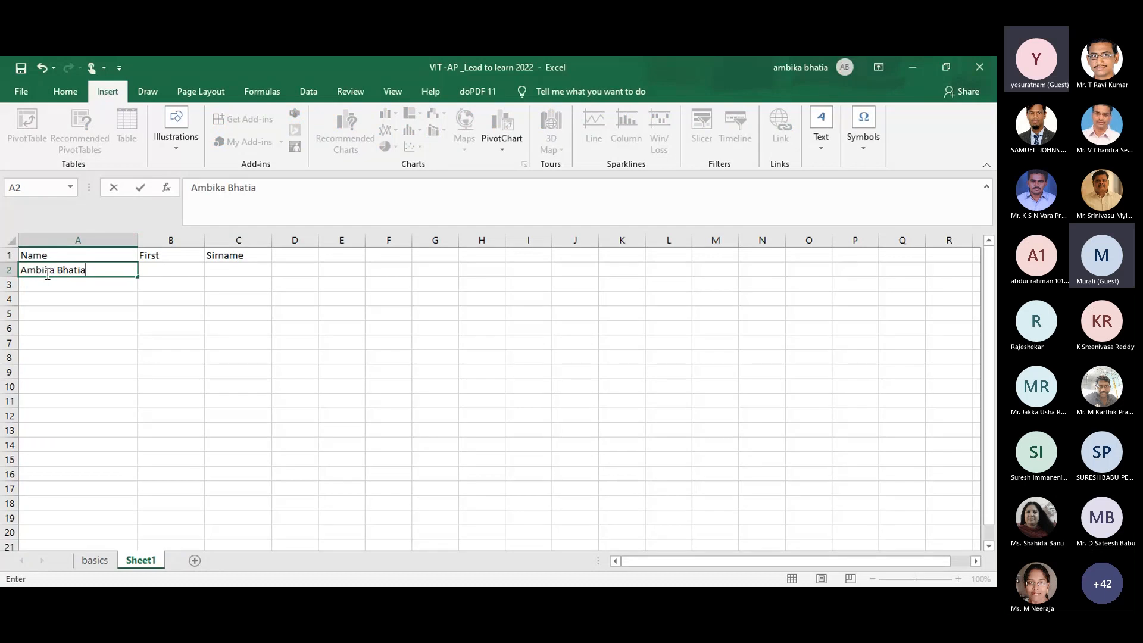
key("Return")
type("Sam Sir")
key("Return")
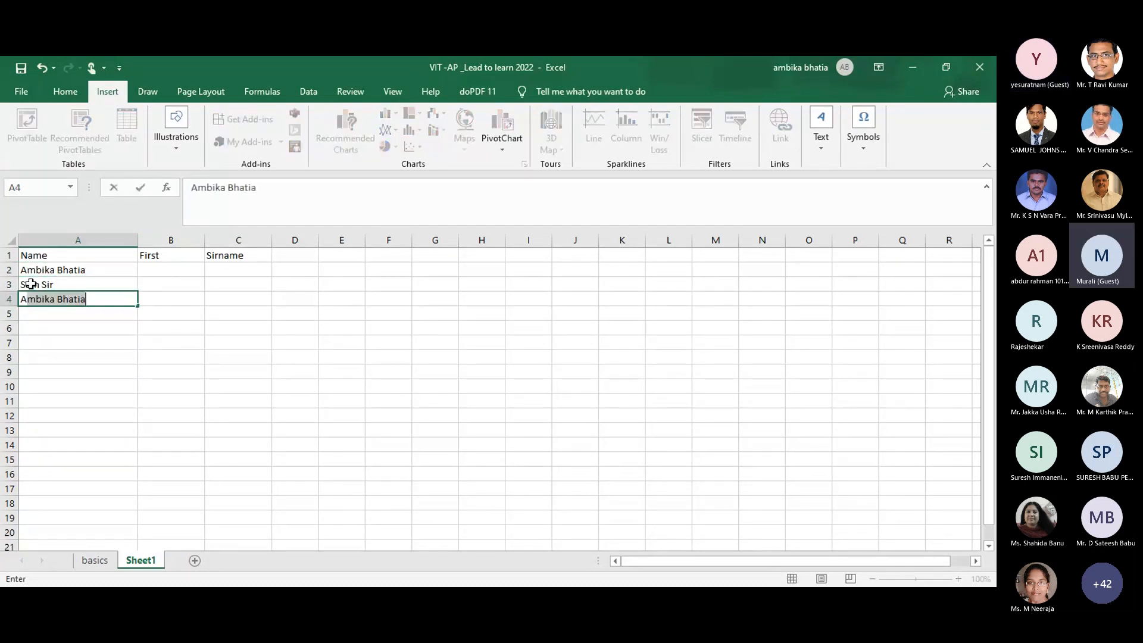
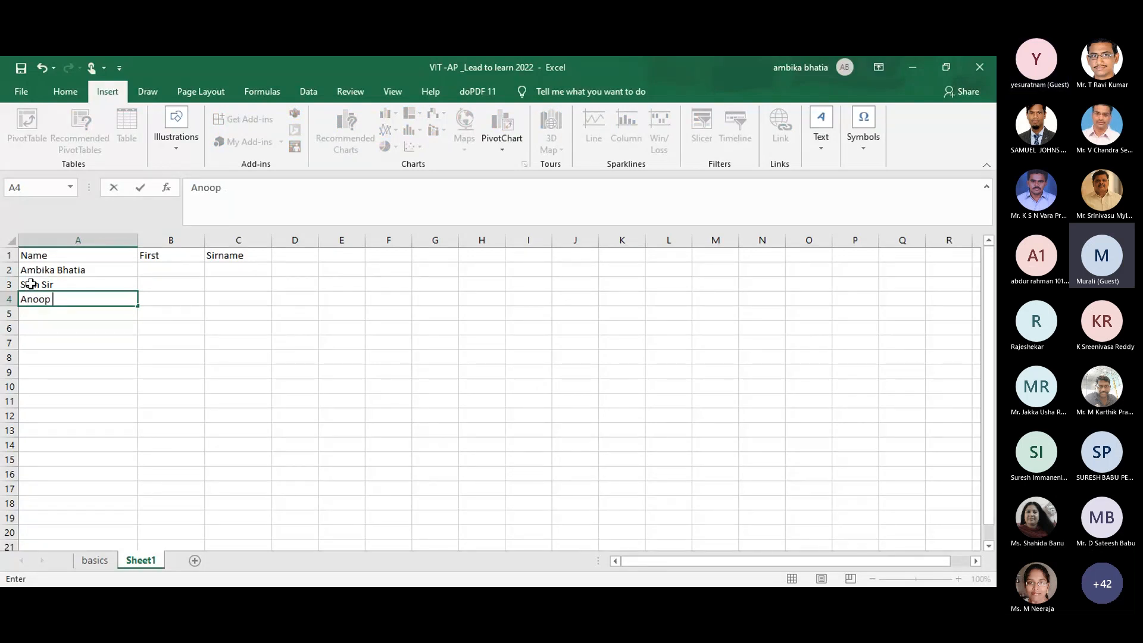
left_click(48, 314)
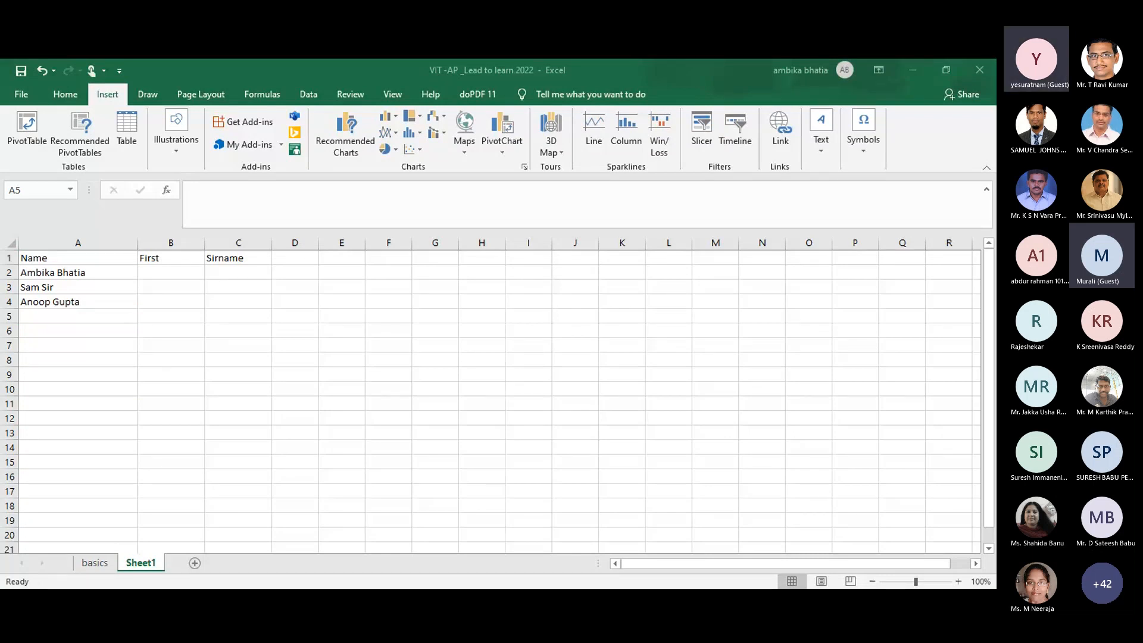
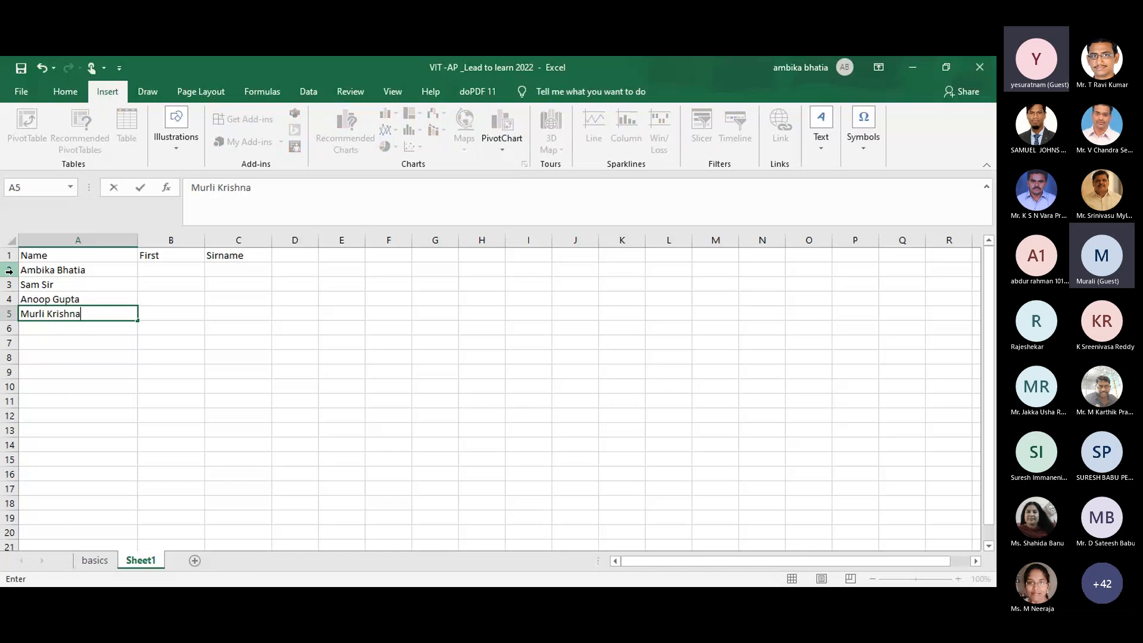
Step: Enter the first person's first name in B2 and their surname in C2 as an example
left_click(149, 276)
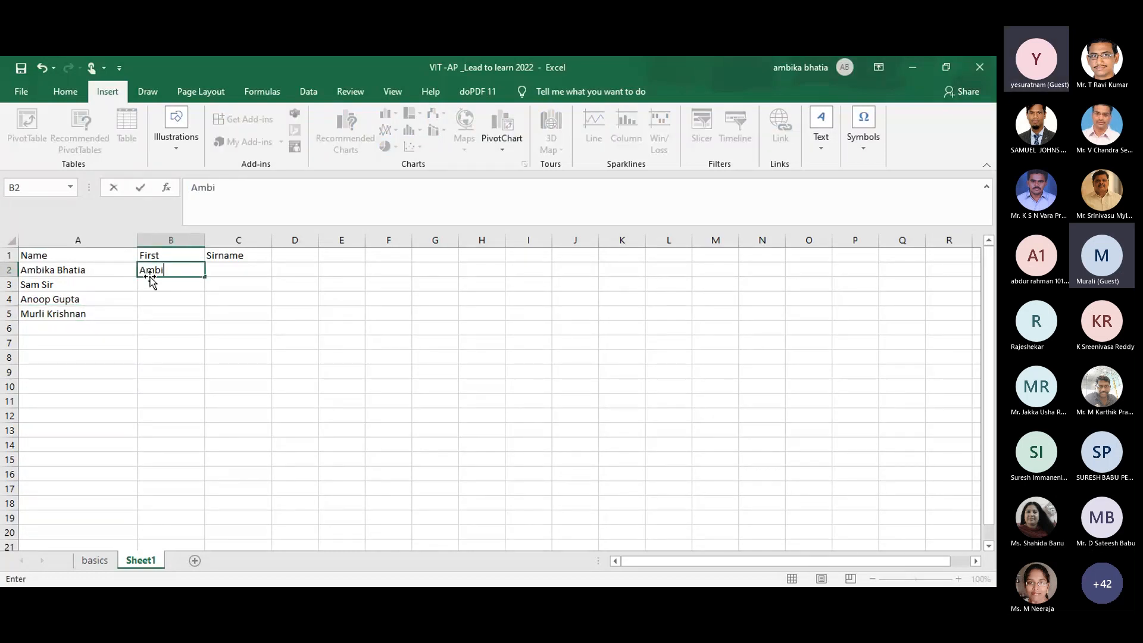
key("Tab")
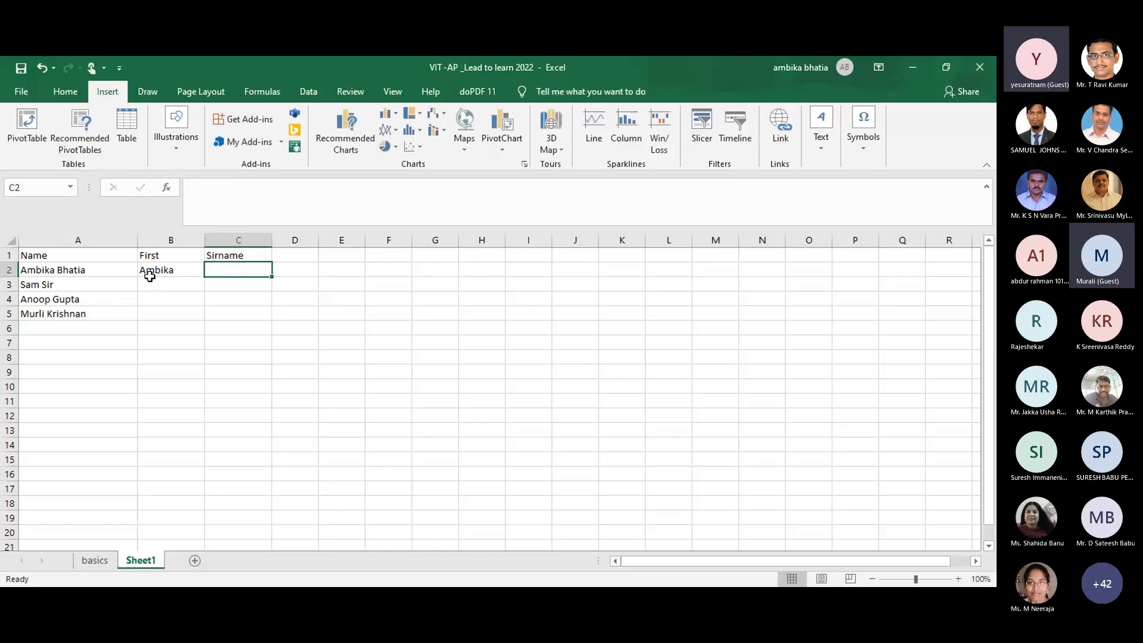
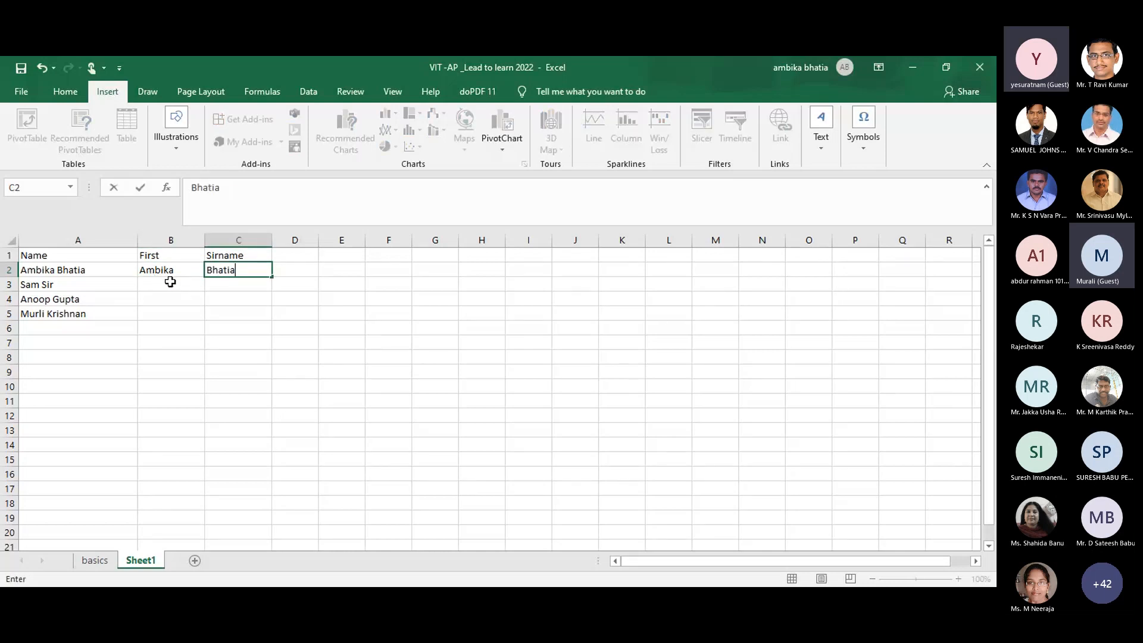
left_click(171, 282)
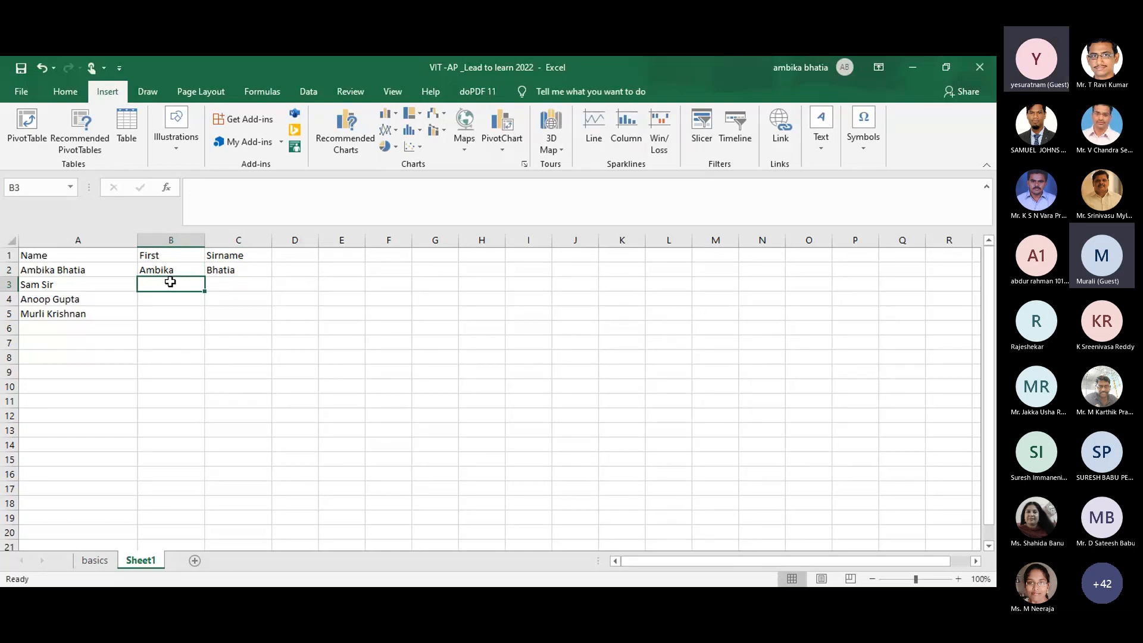
Step: Try Flash Fill with Ctrl+E, then undo it so only row 2 stays split
key("alt+Tab")
key("ctrl+e")
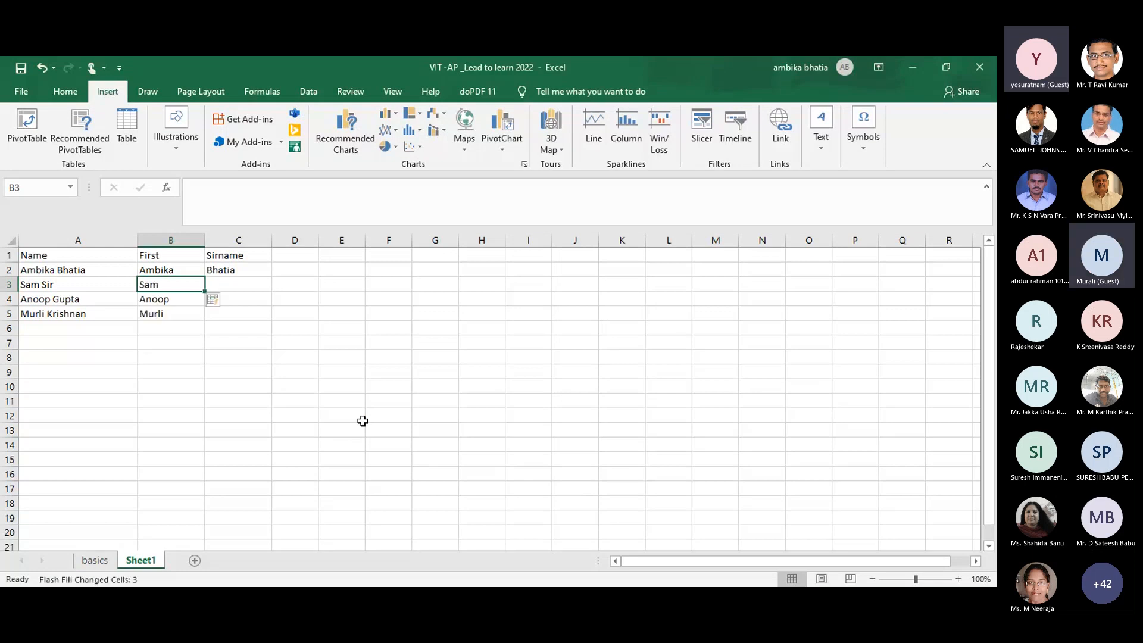
key("ctrl+z")
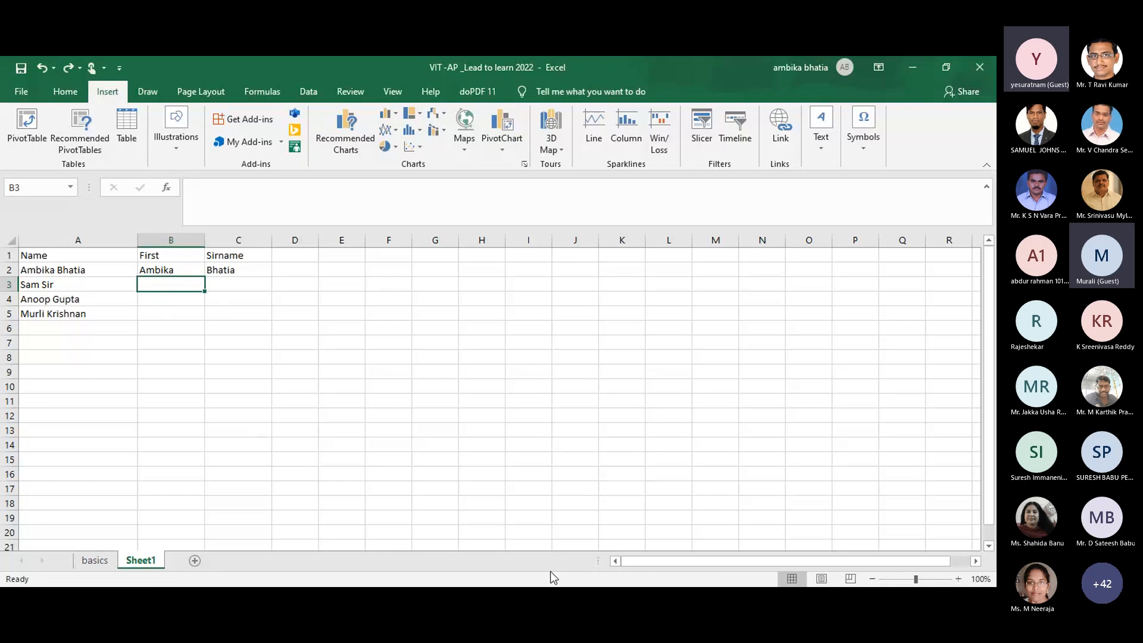
key("alt+Tab")
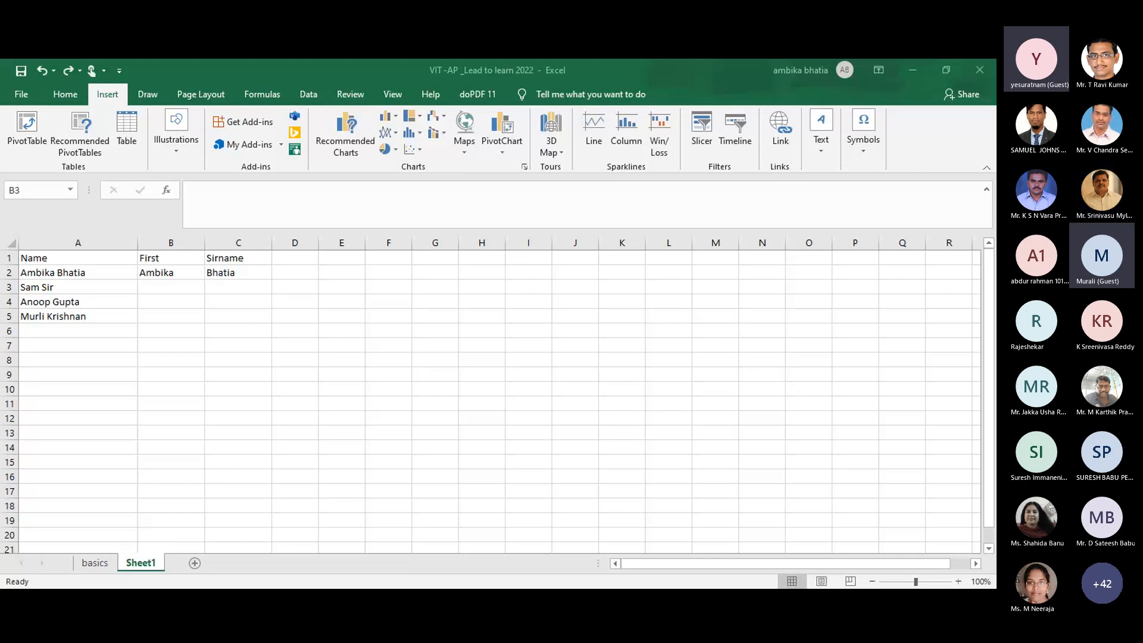
Step: Type three additional full names into cells A6, A7 and A8
left_click(65, 331)
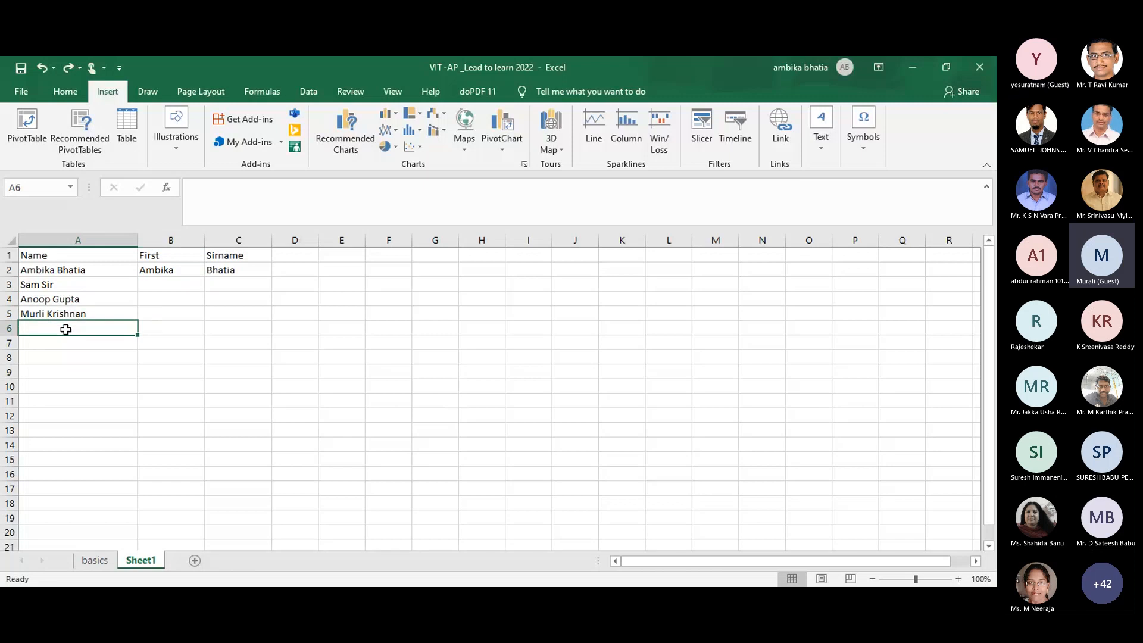
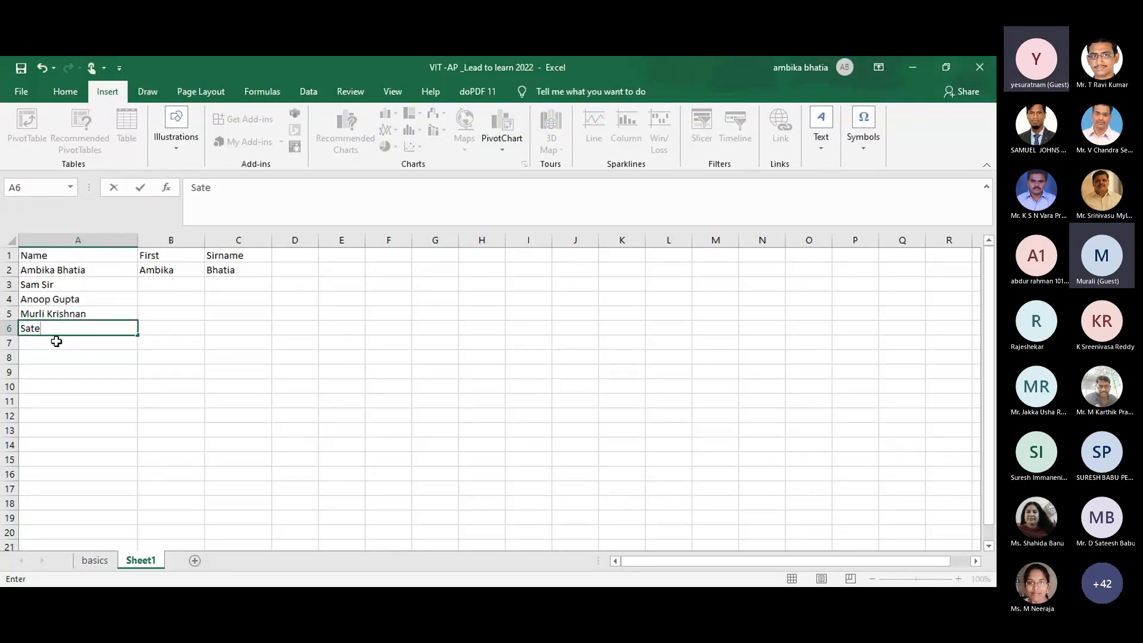
key("Return")
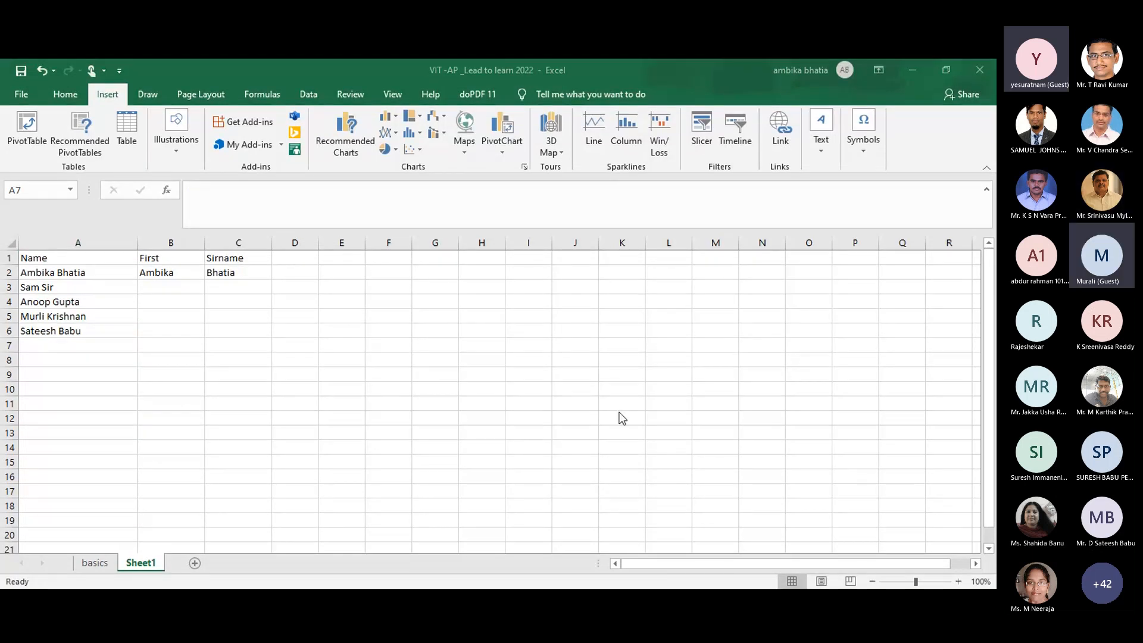
left_click(47, 347)
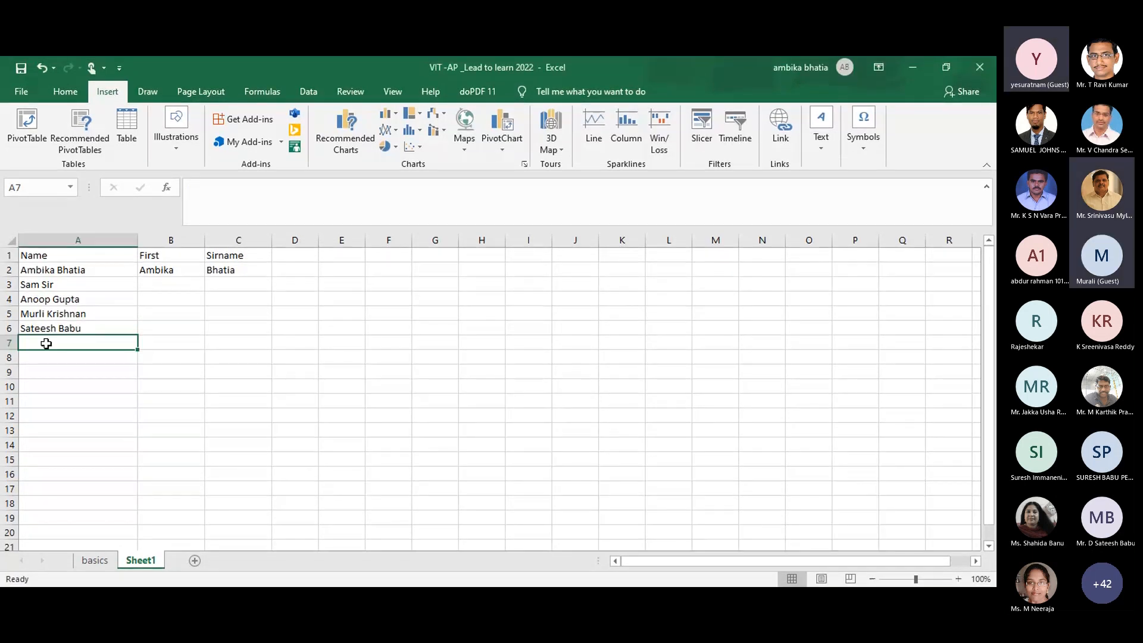
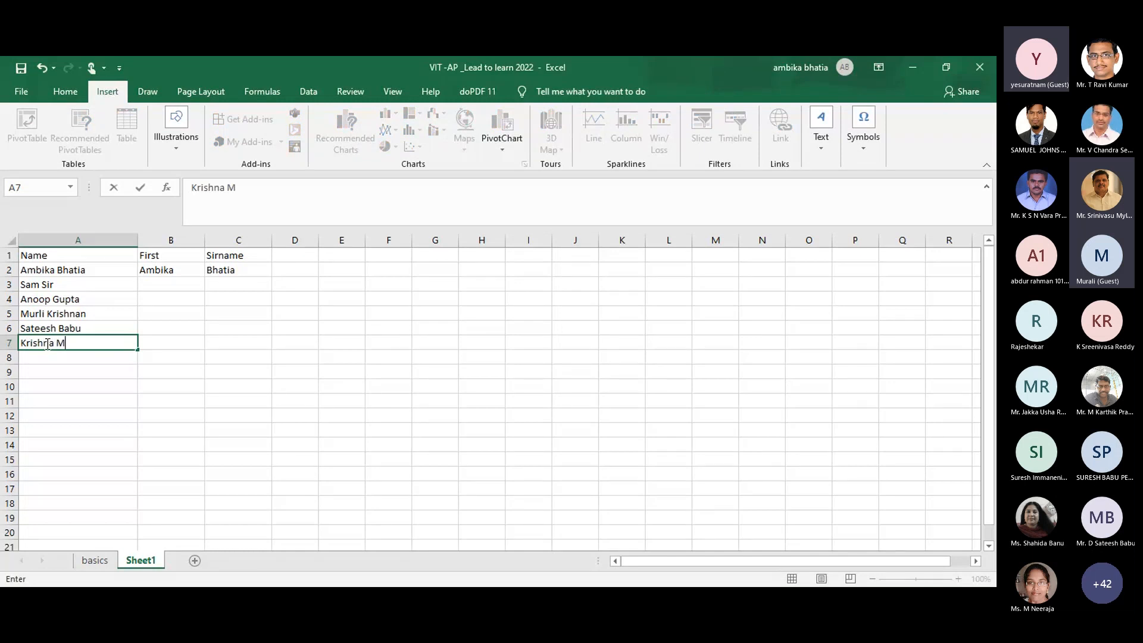
left_click(189, 280)
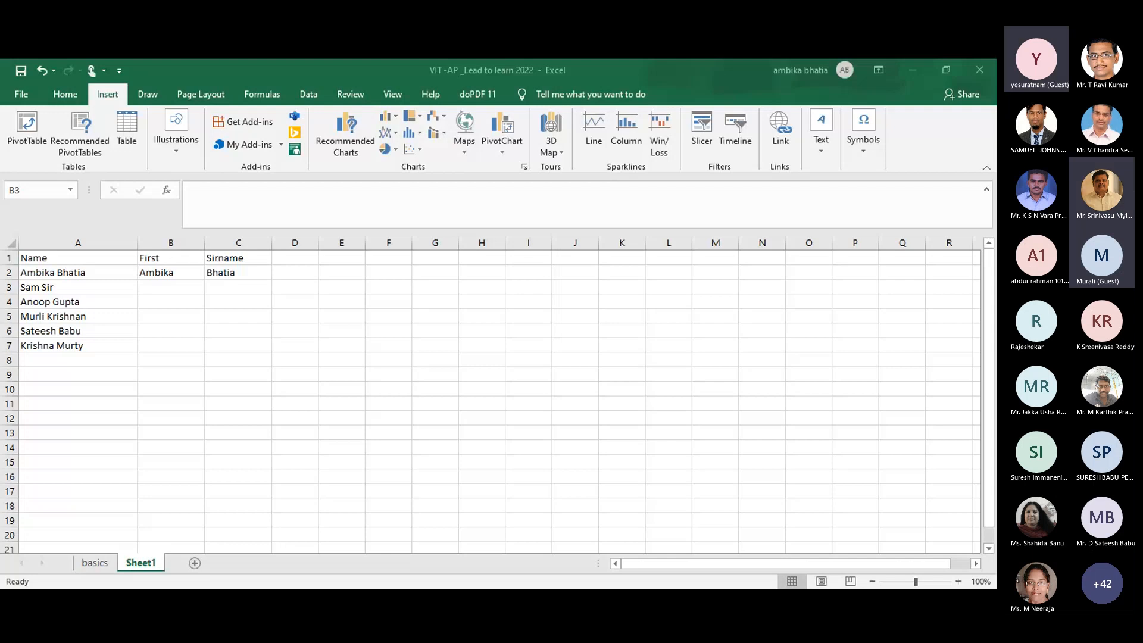
left_click(46, 355)
type("K Suneetha")
left_click(169, 285)
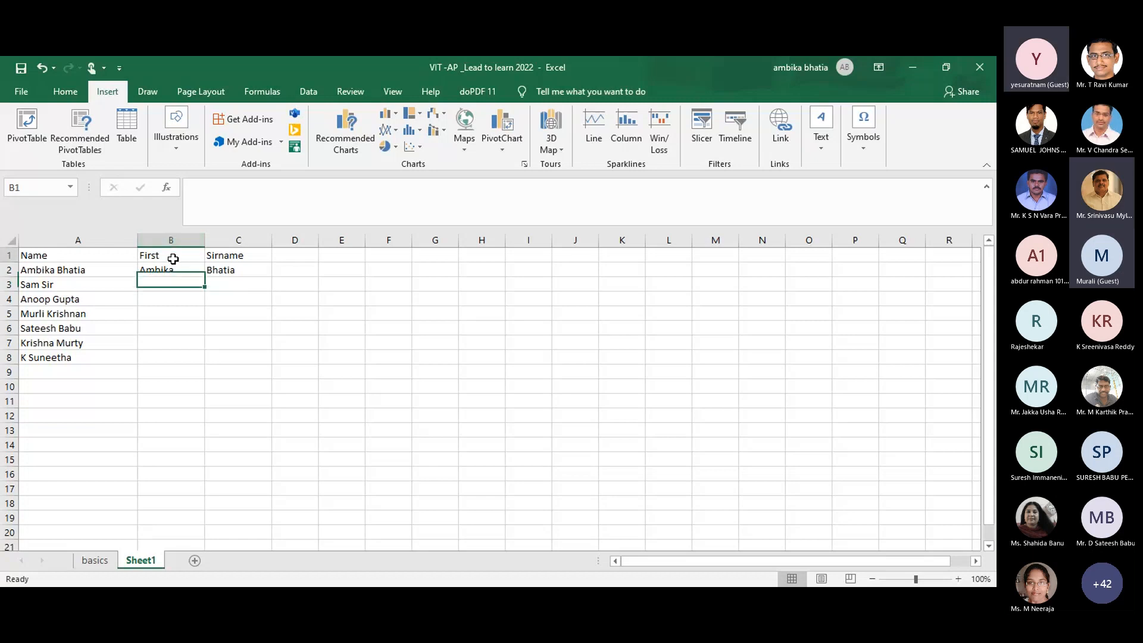
Step: Rename the B1 header from 'First' to 'First Name'
double_click(174, 256)
type("Name")
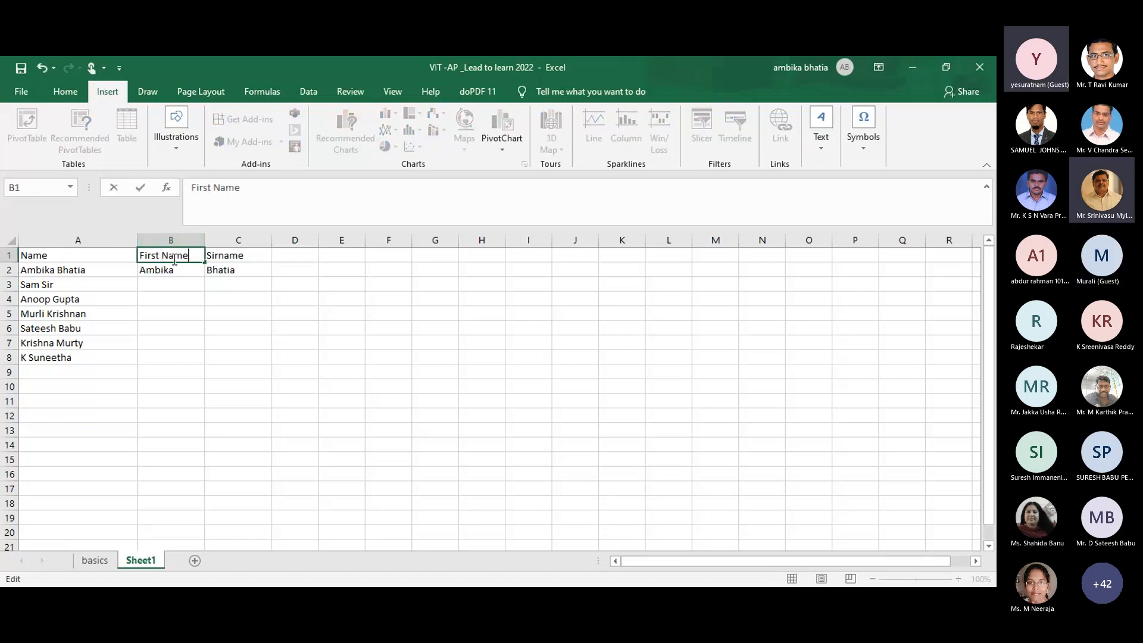
left_click(169, 282)
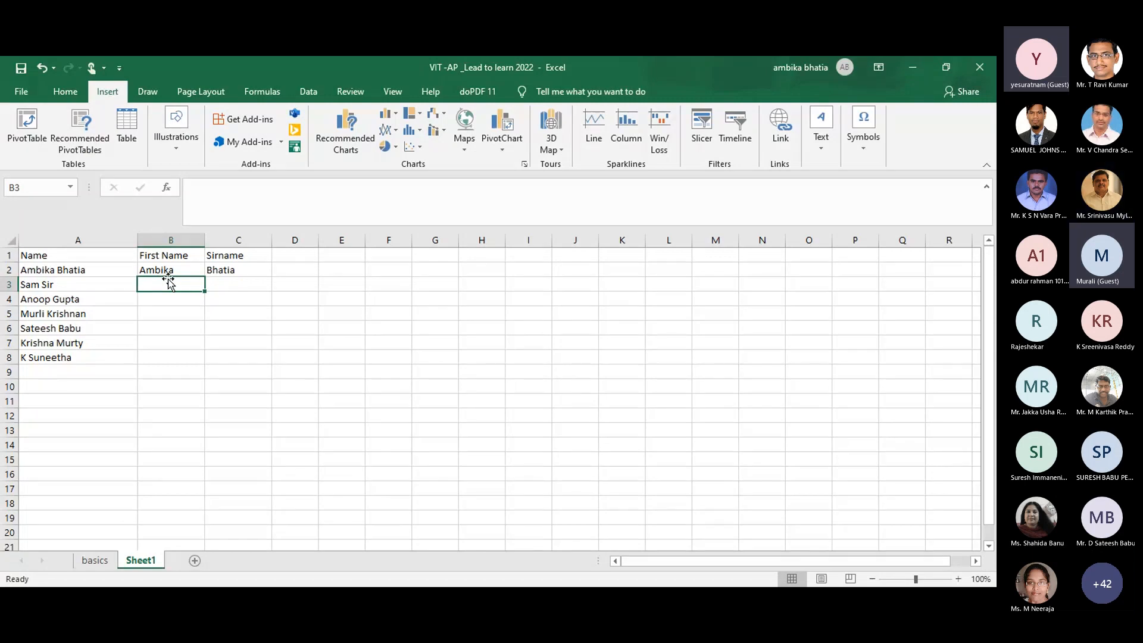
Step: Flash Fill first names down column B and surnames down column C with Ctrl+E
key("ctrl+e")
left_click(234, 287)
key("ctrl+e")
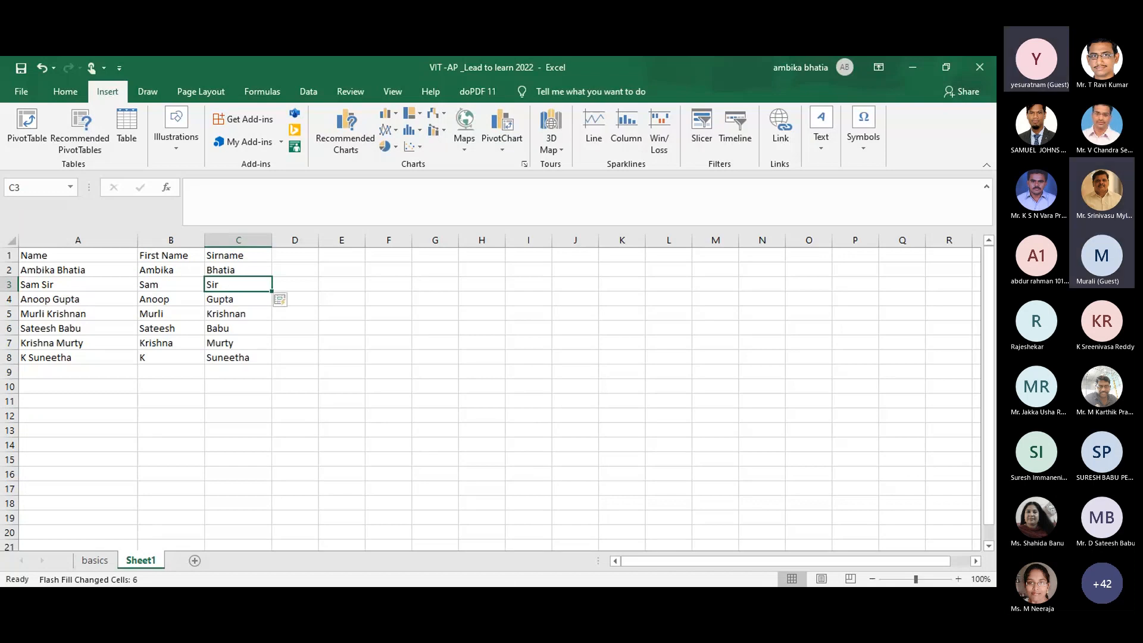
left_click(506, 597)
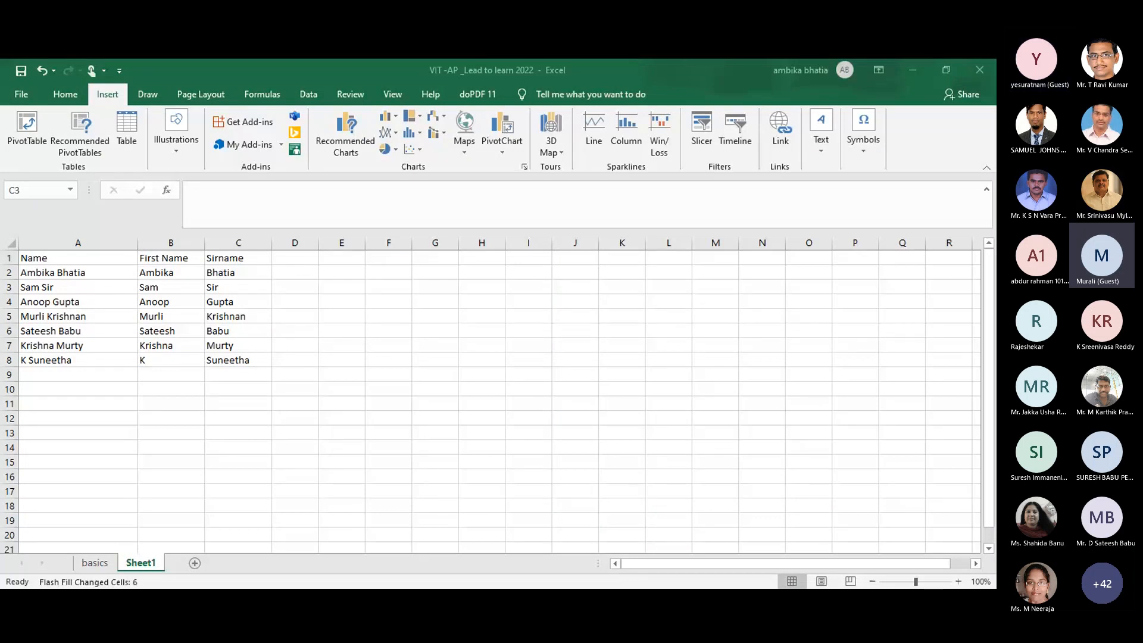
Step: Type the reminder note 'ctrl+E' into cell F2
left_click(372, 274)
double_click(372, 275)
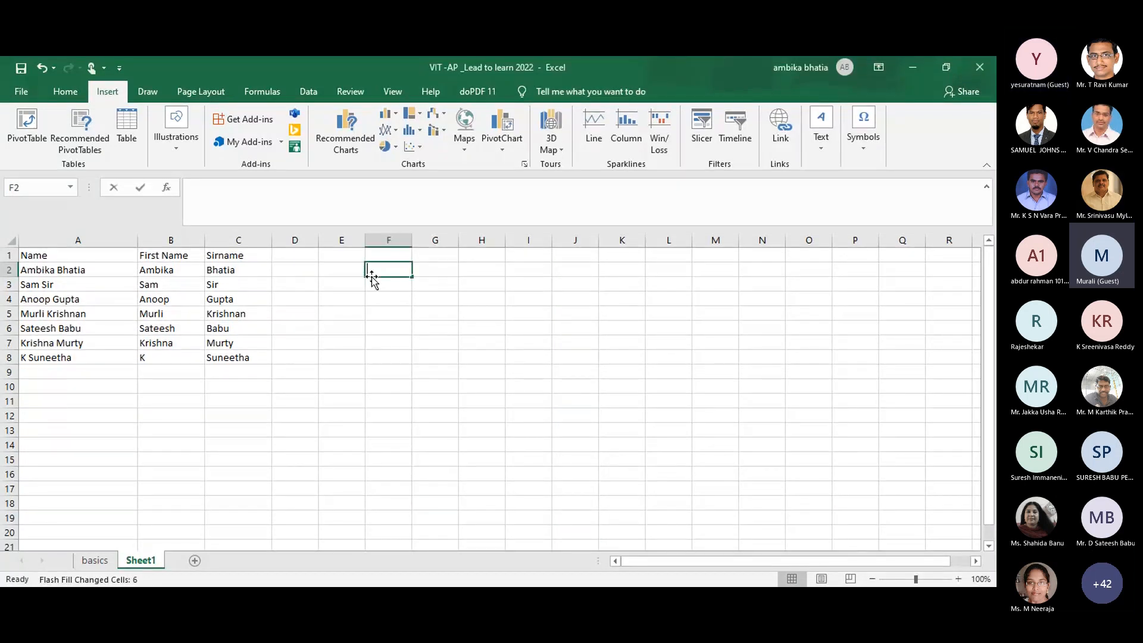
type("ctrl+E")
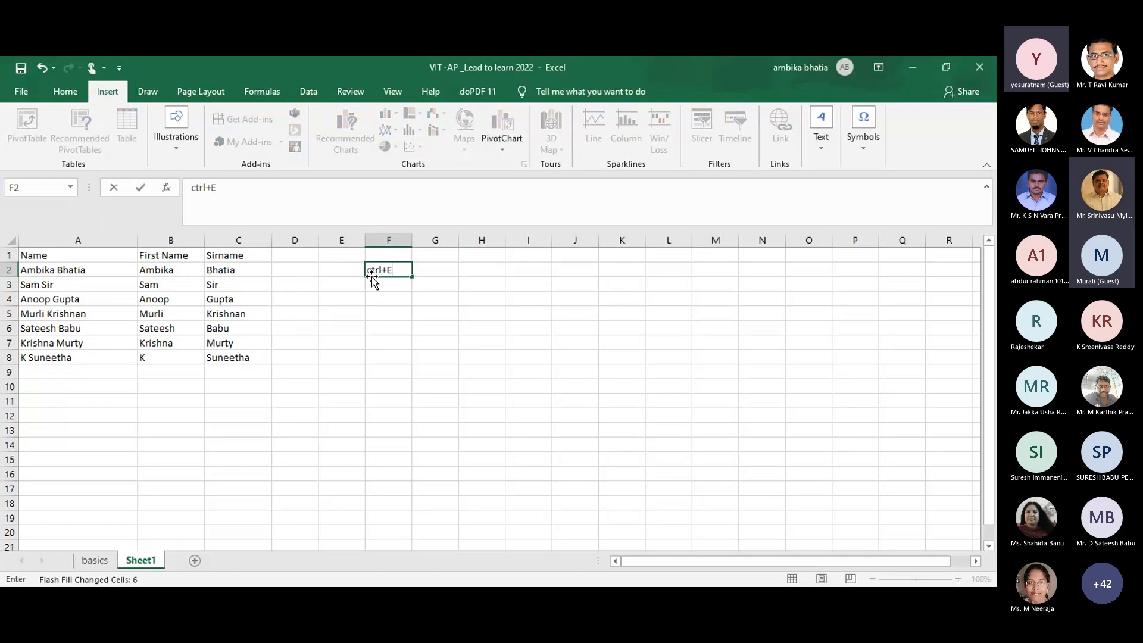
left_click(375, 299)
left_click(376, 348)
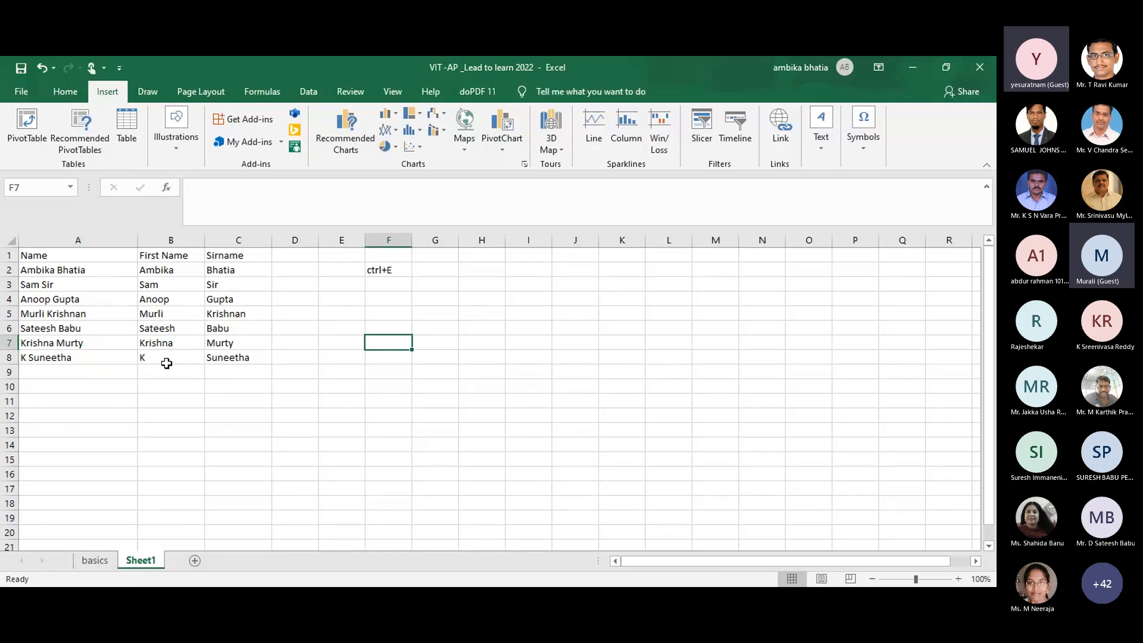
Step: Clear B3:C8, then regenerate first names from B3 and surnames from C3 with Ctrl+E
left_click_drag(167, 285, 238, 357)
key("Delete")
left_click(156, 287)
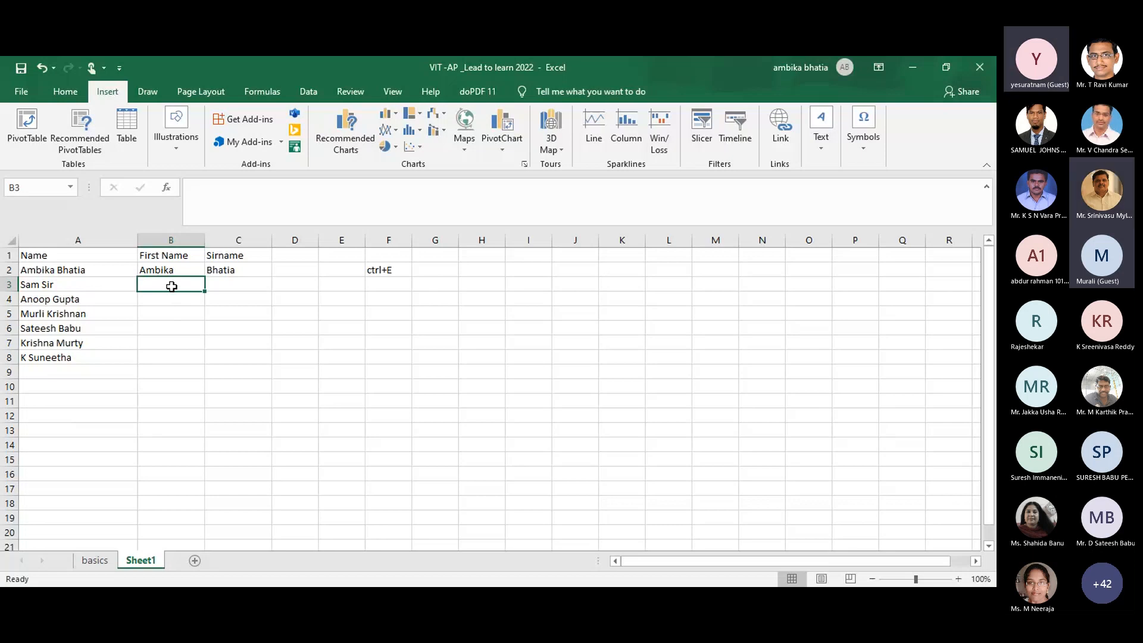
key("ctrl+e")
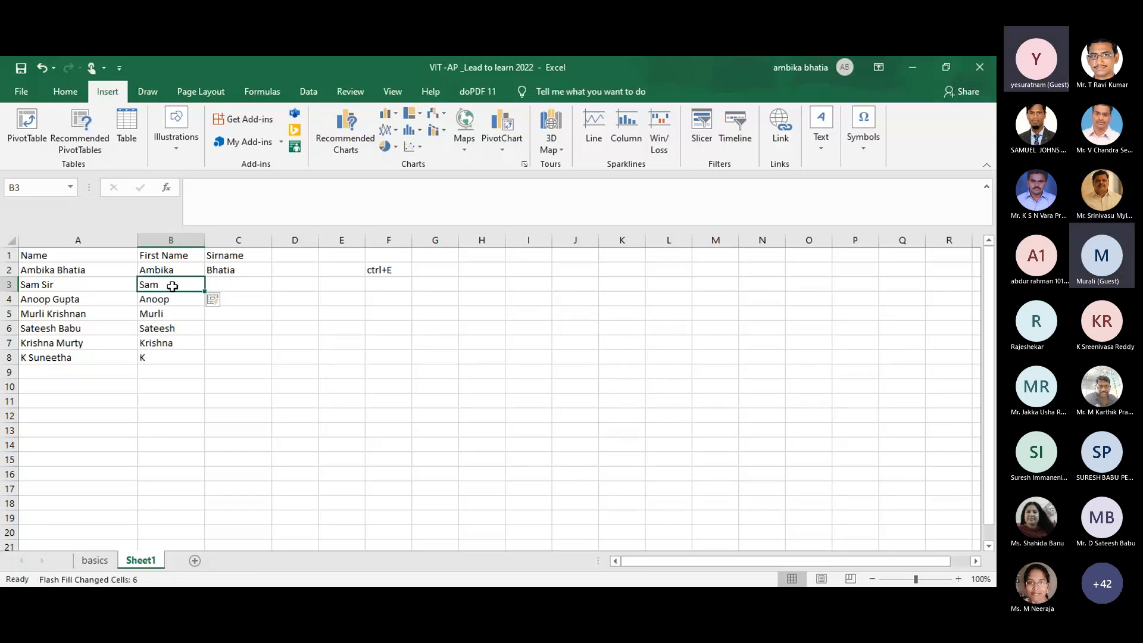
left_click(221, 284)
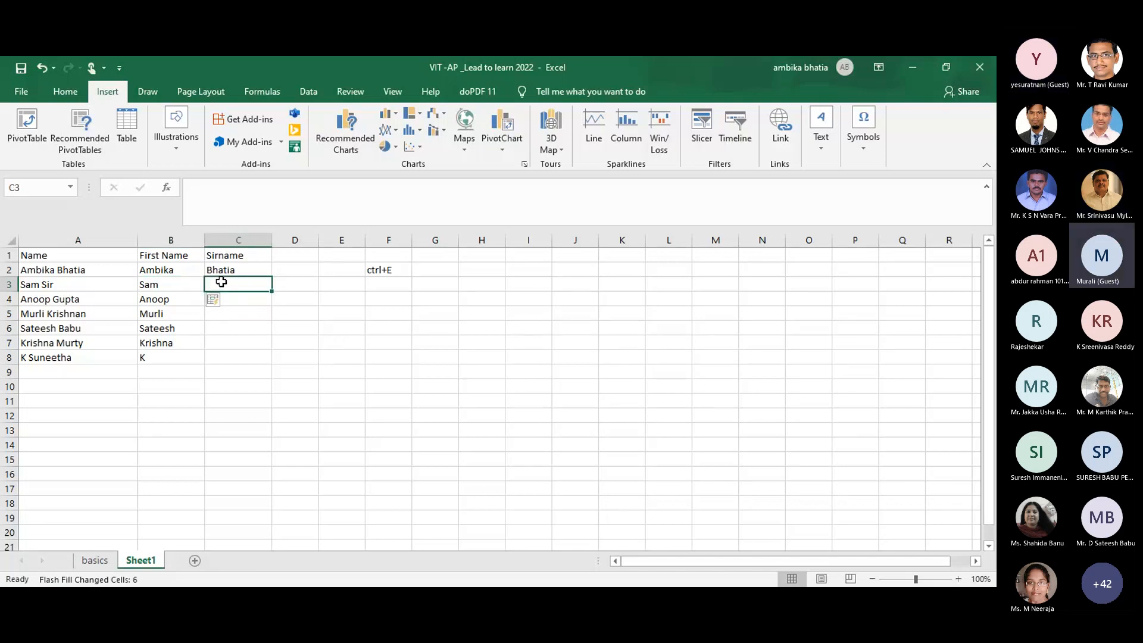
key("ctrl+e")
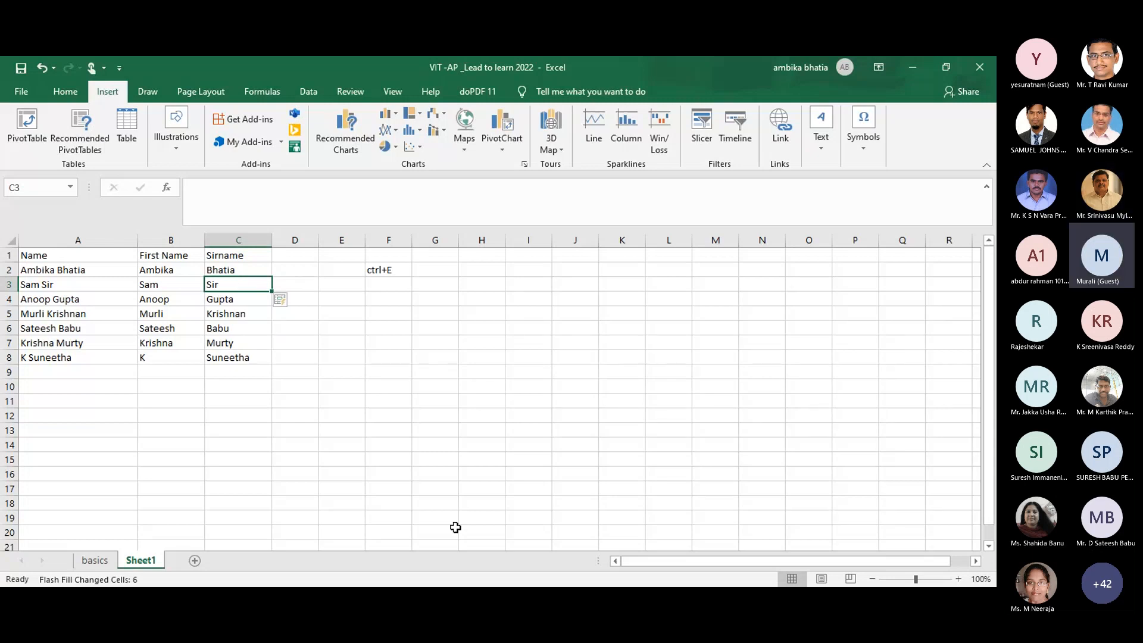
Step: Switch to another window and back, then select empty cell G1
key("alt+Tab")
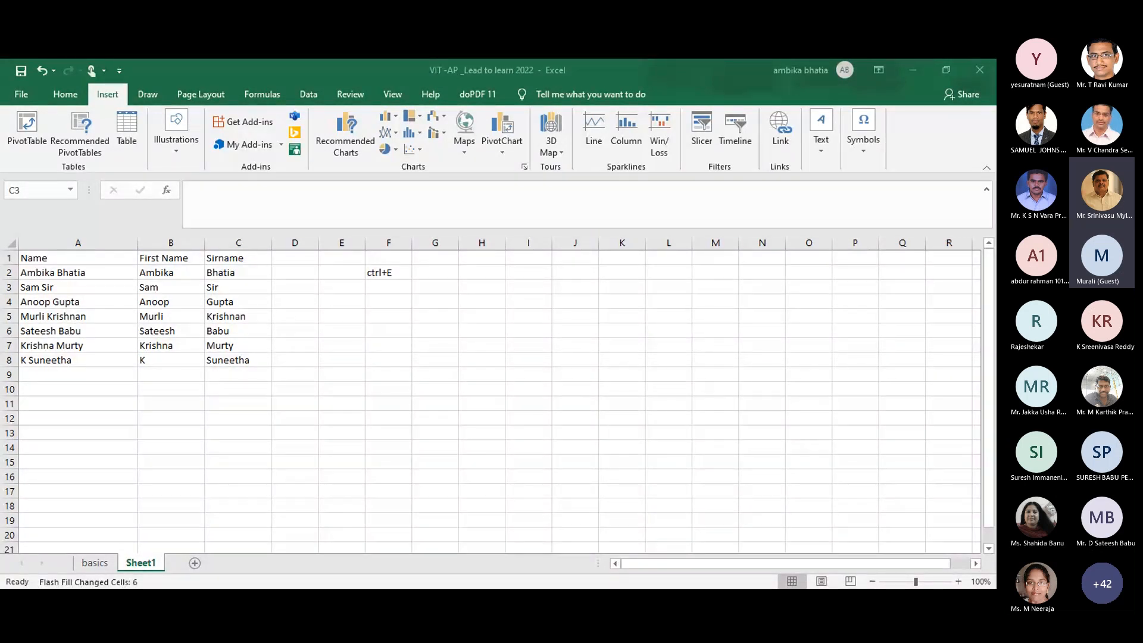
key("alt+Tab")
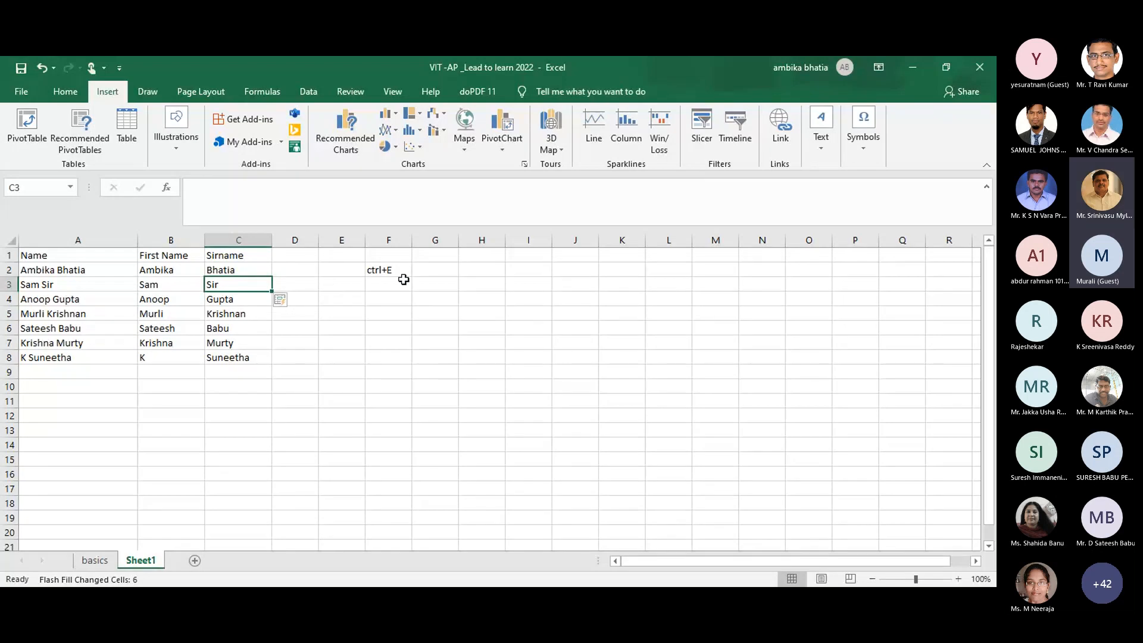
left_click(434, 259)
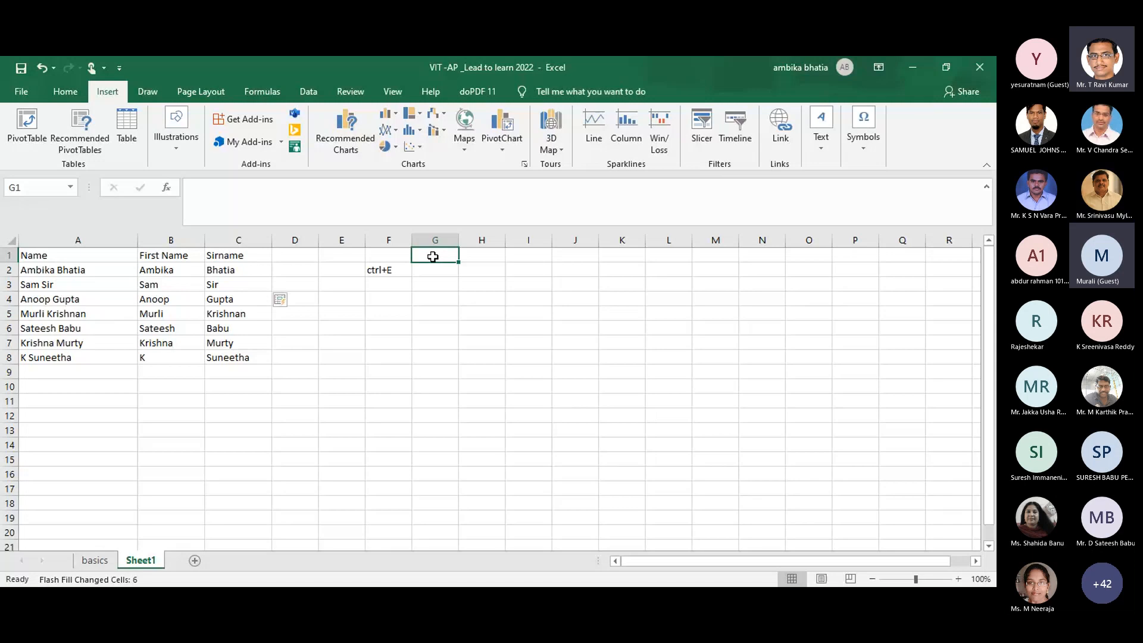
Step: Enter =UPPER(A1) in G1 and fill it down column G to row 11
type("=")
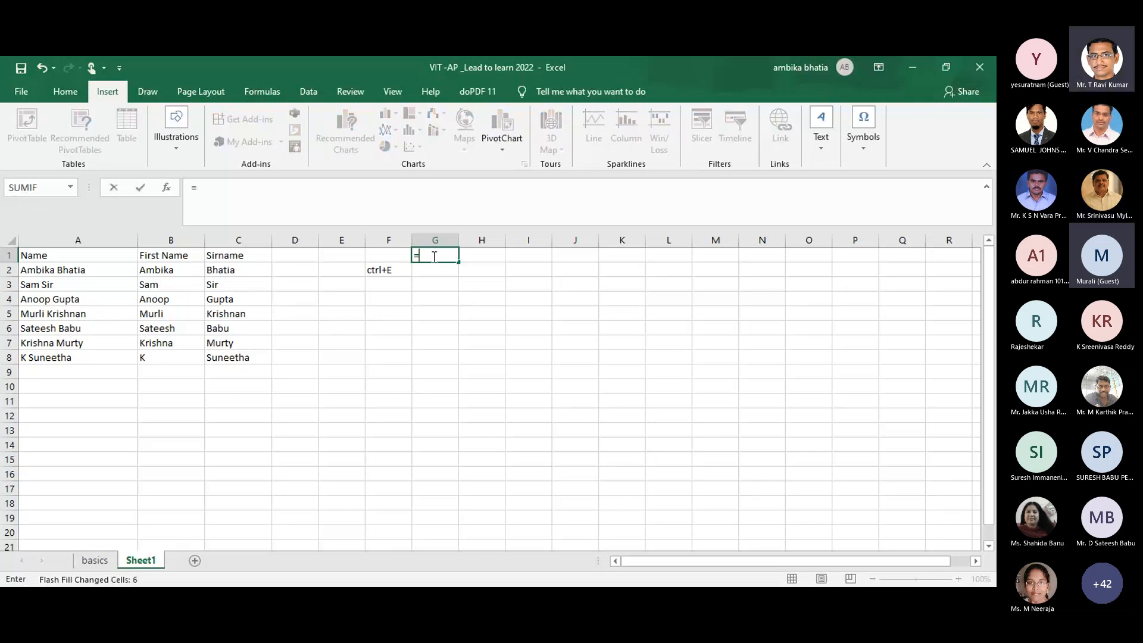
type("upper")
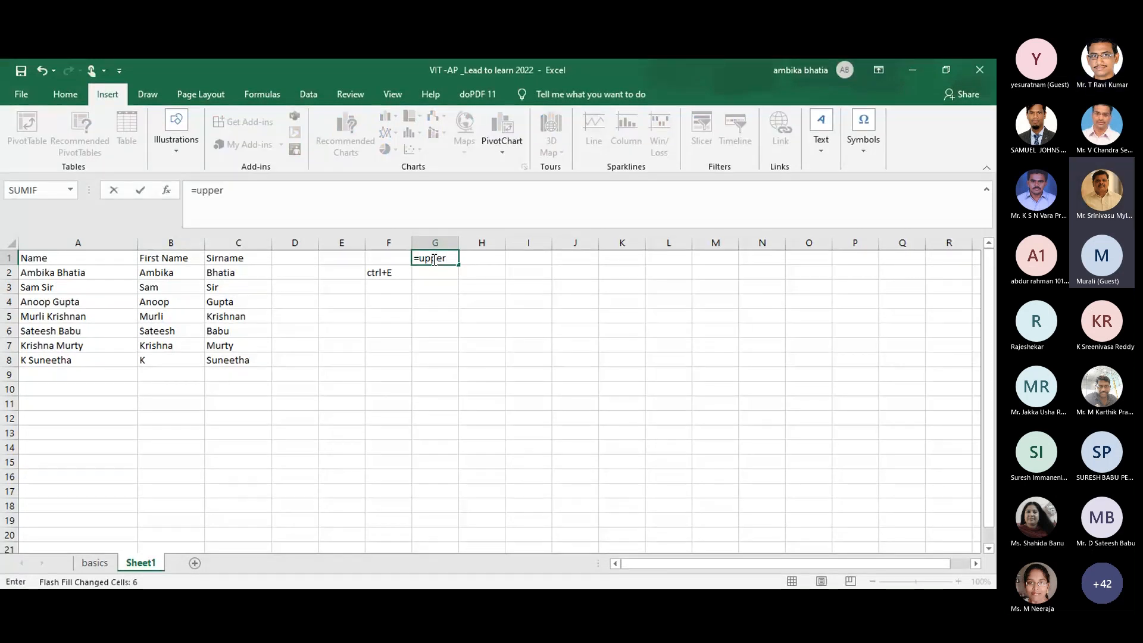
key("Tab")
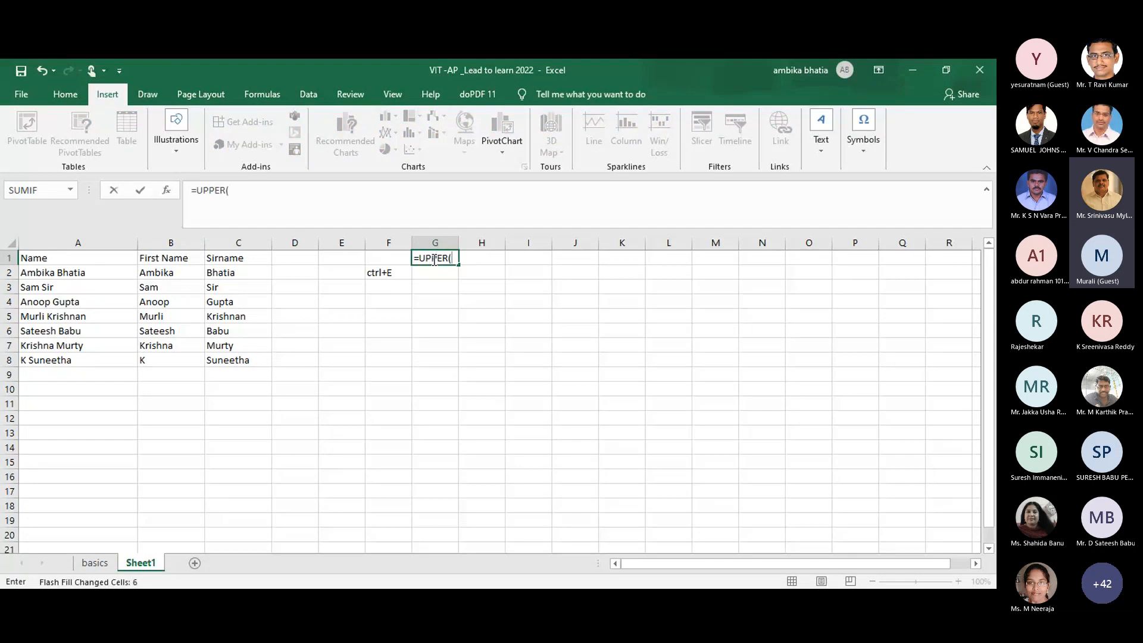
left_click(65, 258)
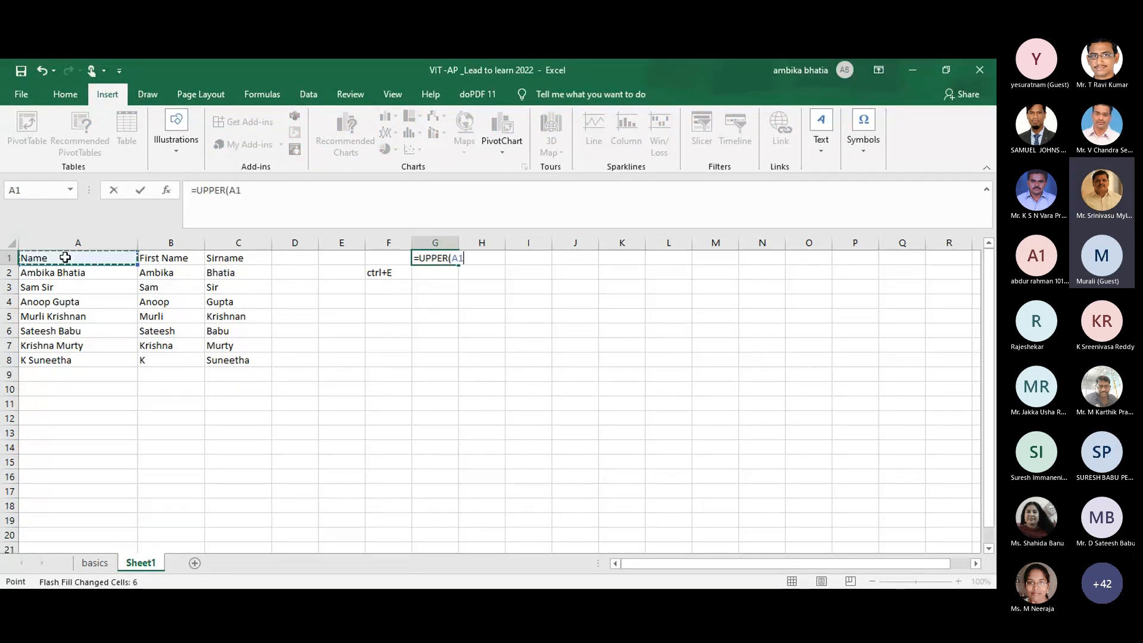
key("Return")
left_click(448, 260)
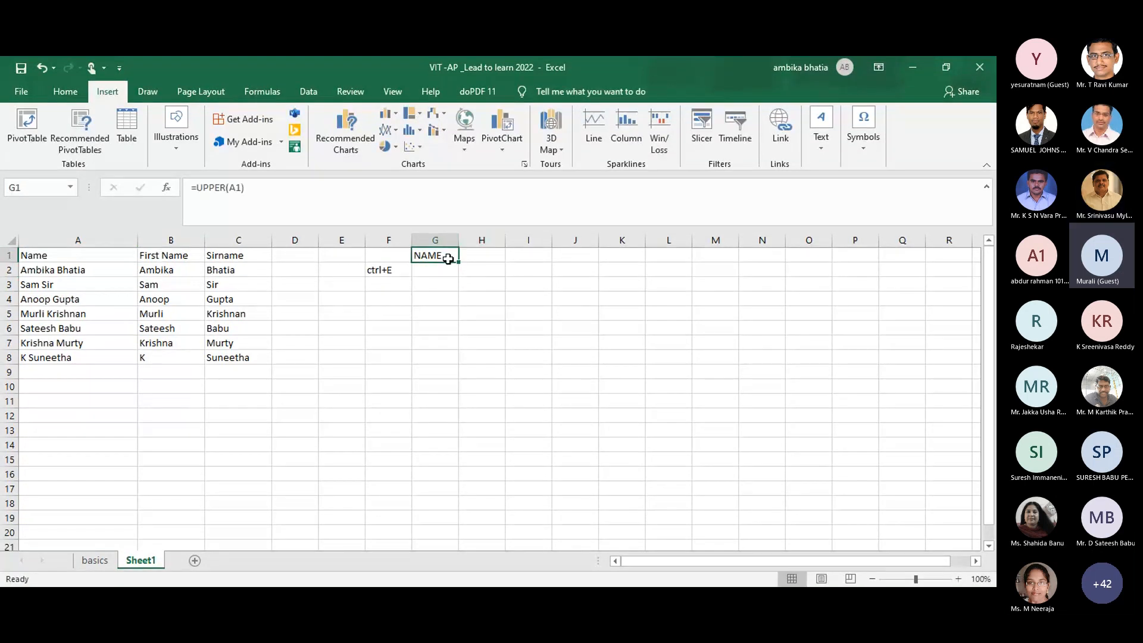
left_click_drag(459, 262, 465, 404)
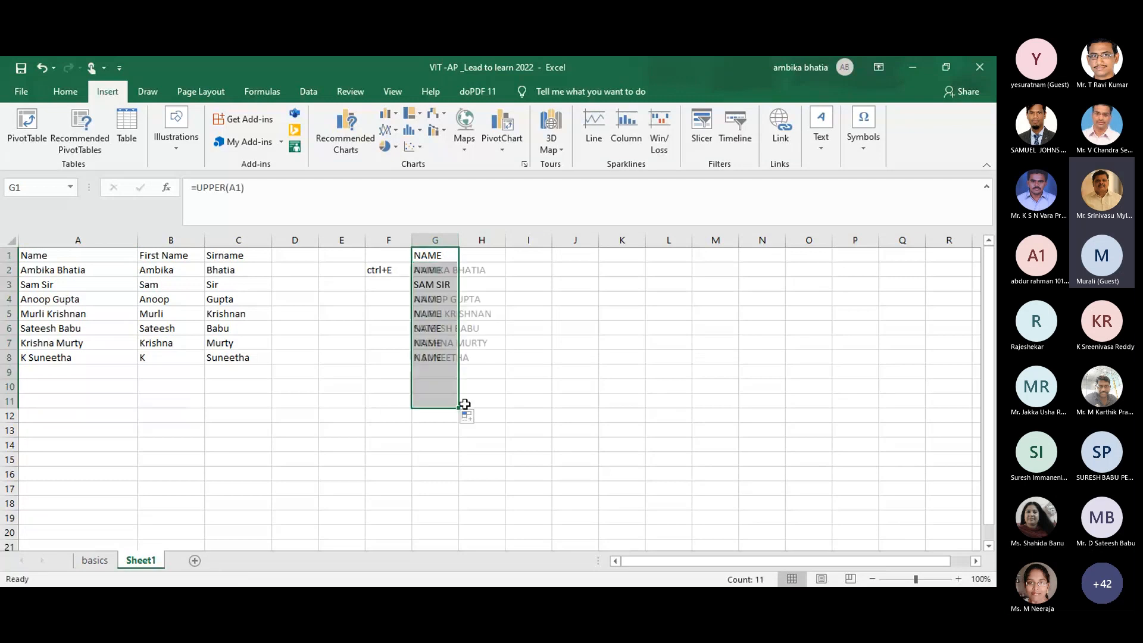
left_click_drag(528, 373, 528, 309)
left_click(572, 349)
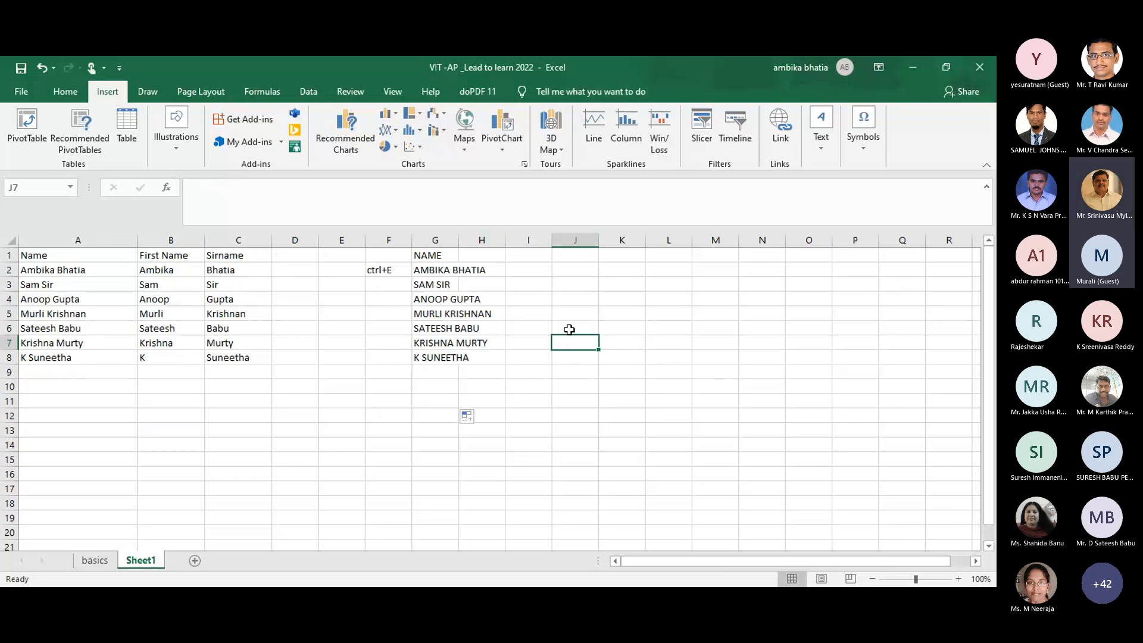
left_click(529, 253)
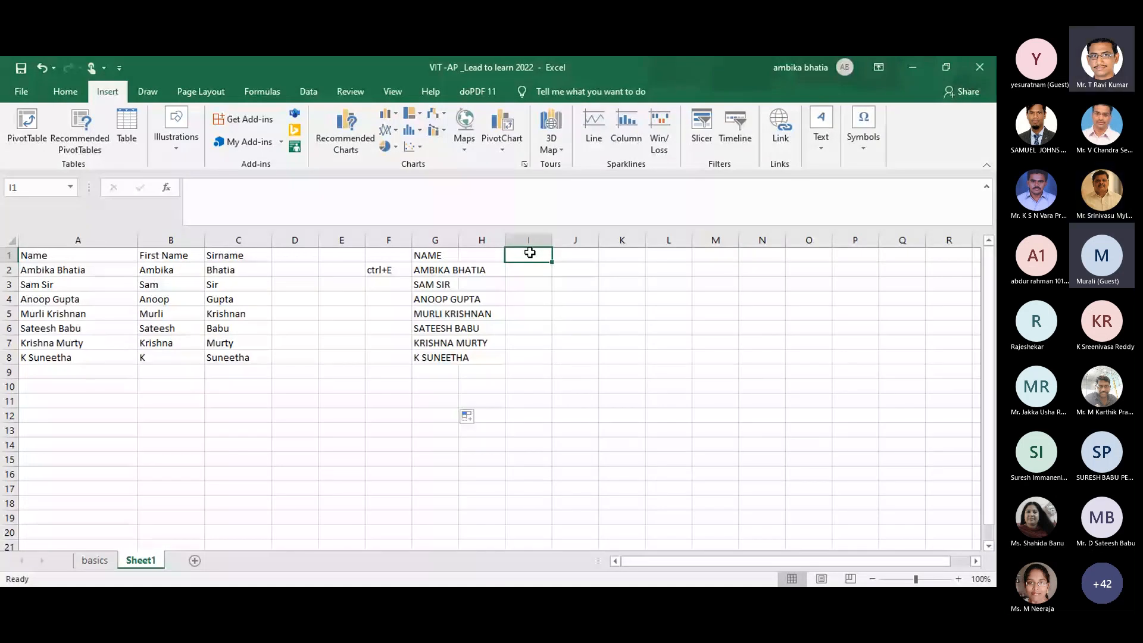
Step: Type the note 'upper function for all capital letters' into cell G10
left_click(438, 387)
type("upper f")
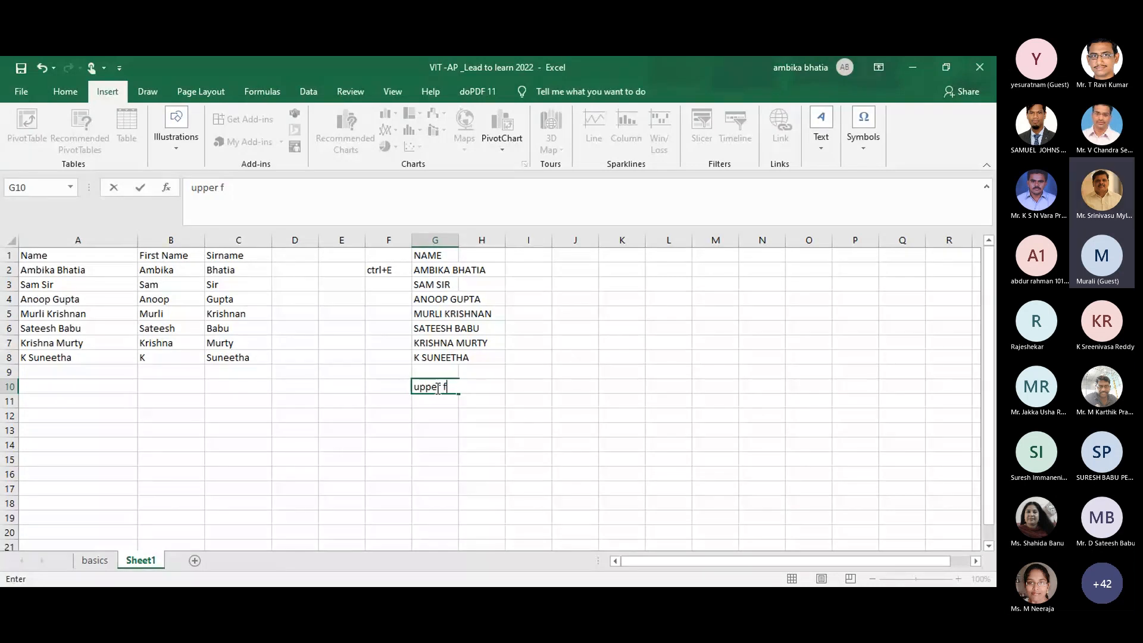
type("unction for all capital le")
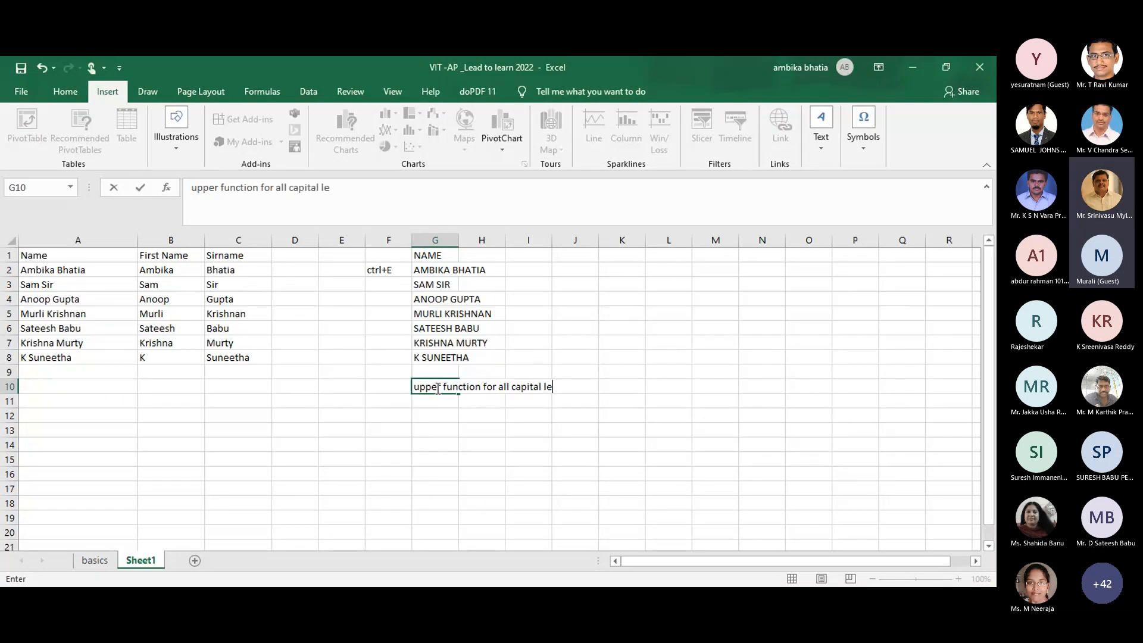
type("tters")
left_click(580, 285)
left_click(566, 257)
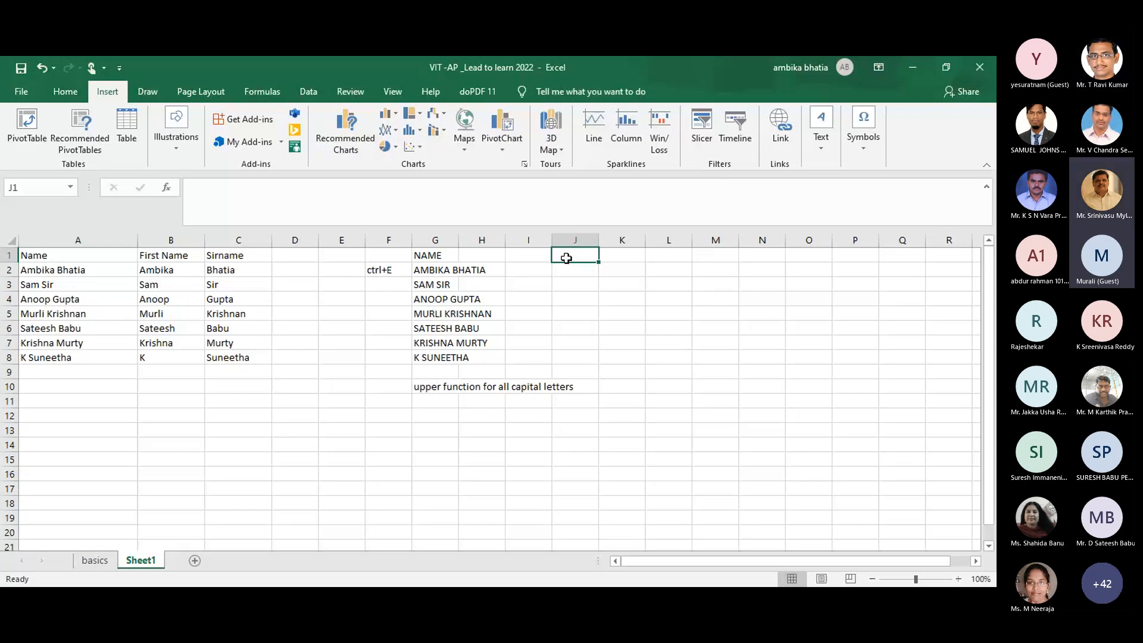
Step: Enter =LOWER(A1) in J1 so the heading shows as lowercase 'name'
type("=")
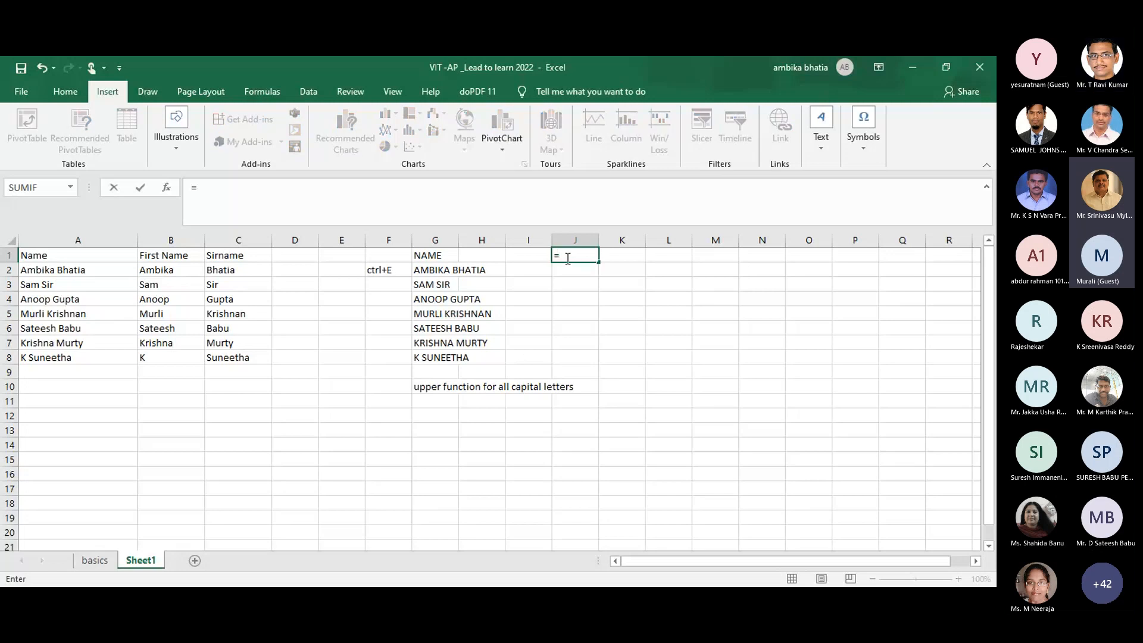
type("lowe")
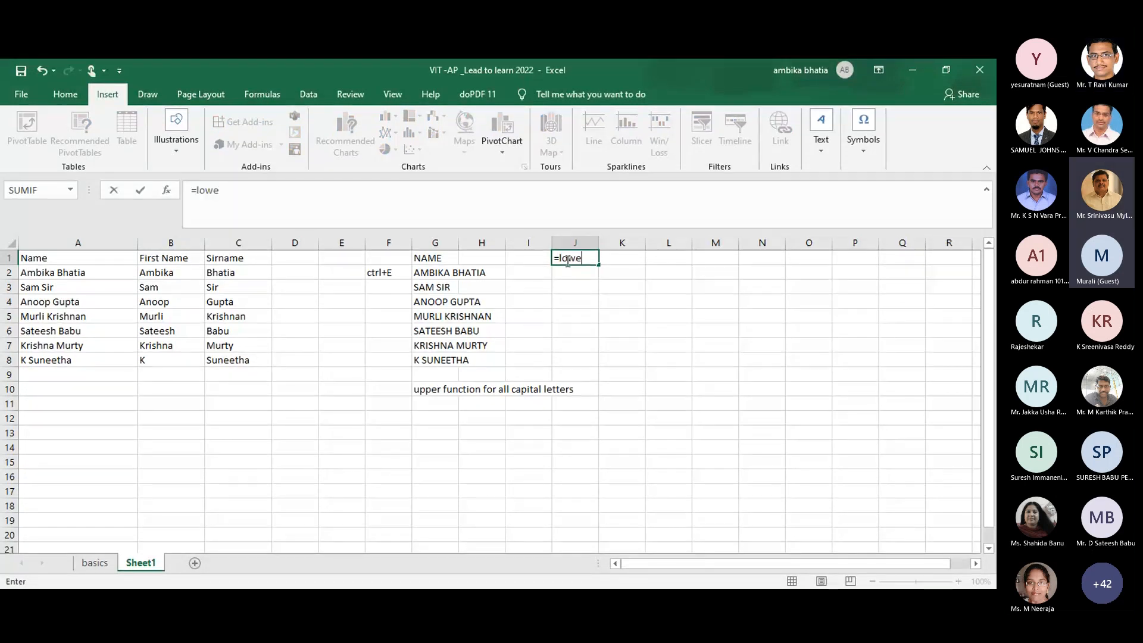
key("Tab")
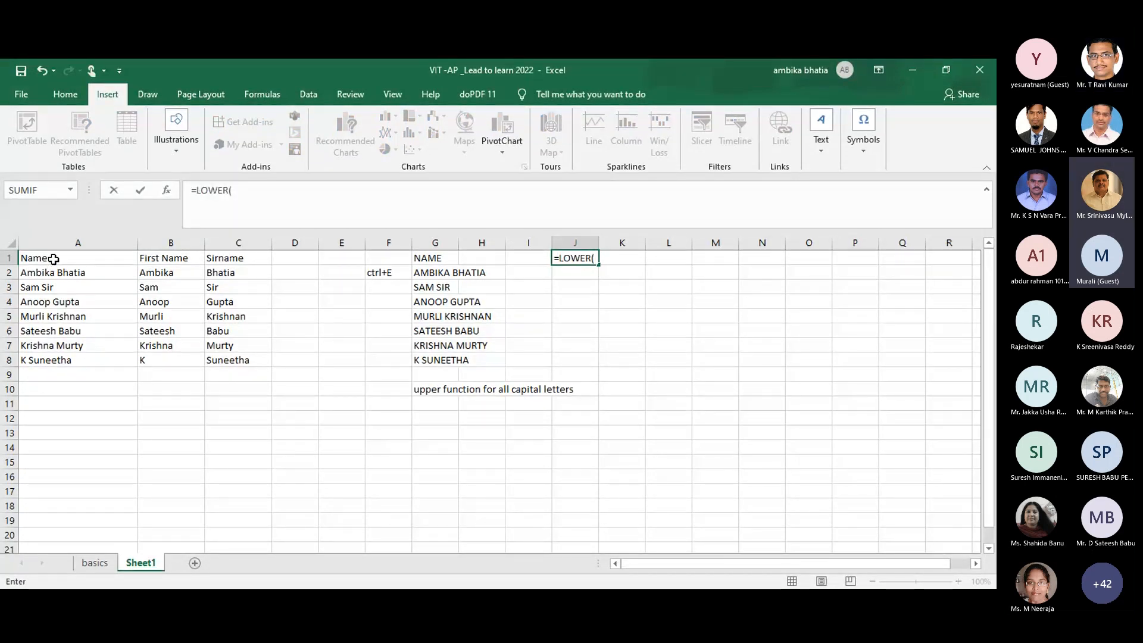
left_click(54, 260)
key("Return")
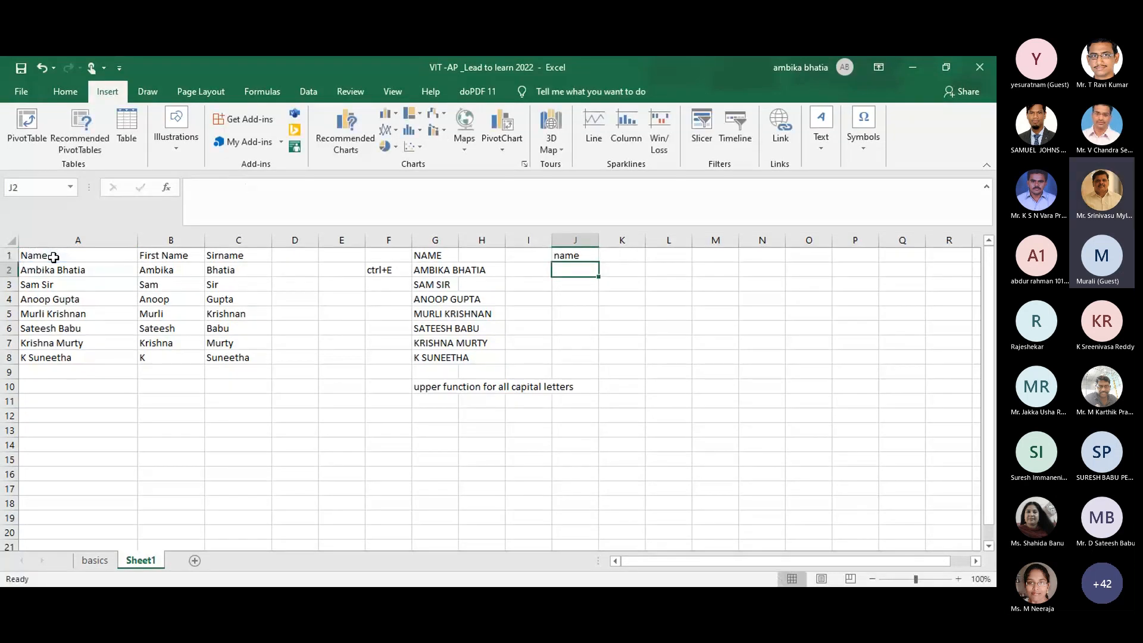
left_click(565, 255)
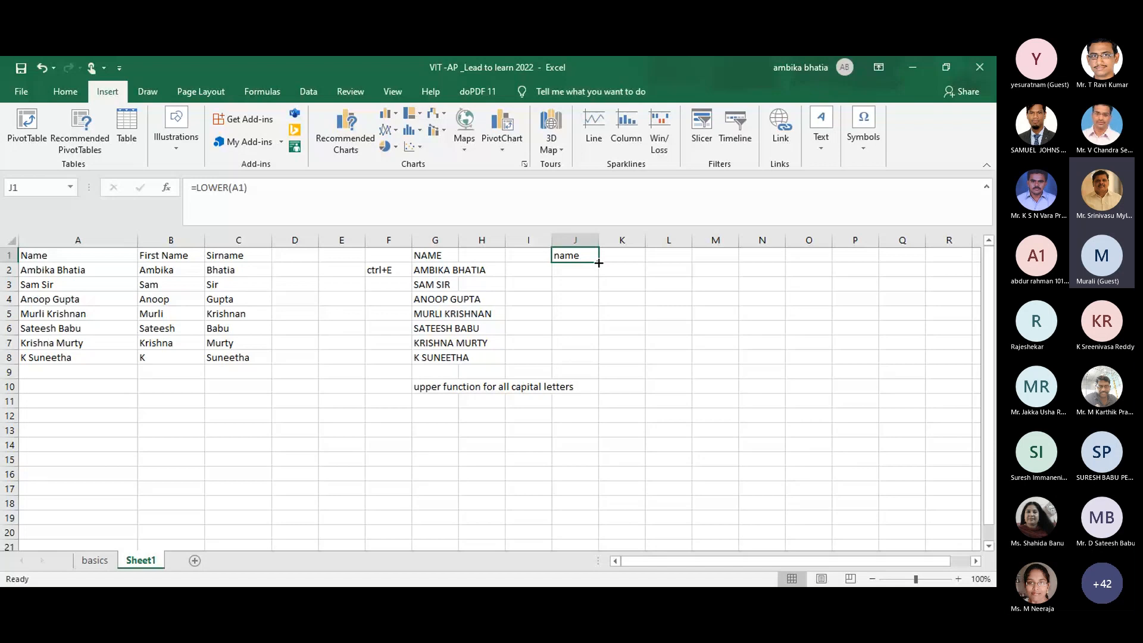
left_click(546, 281)
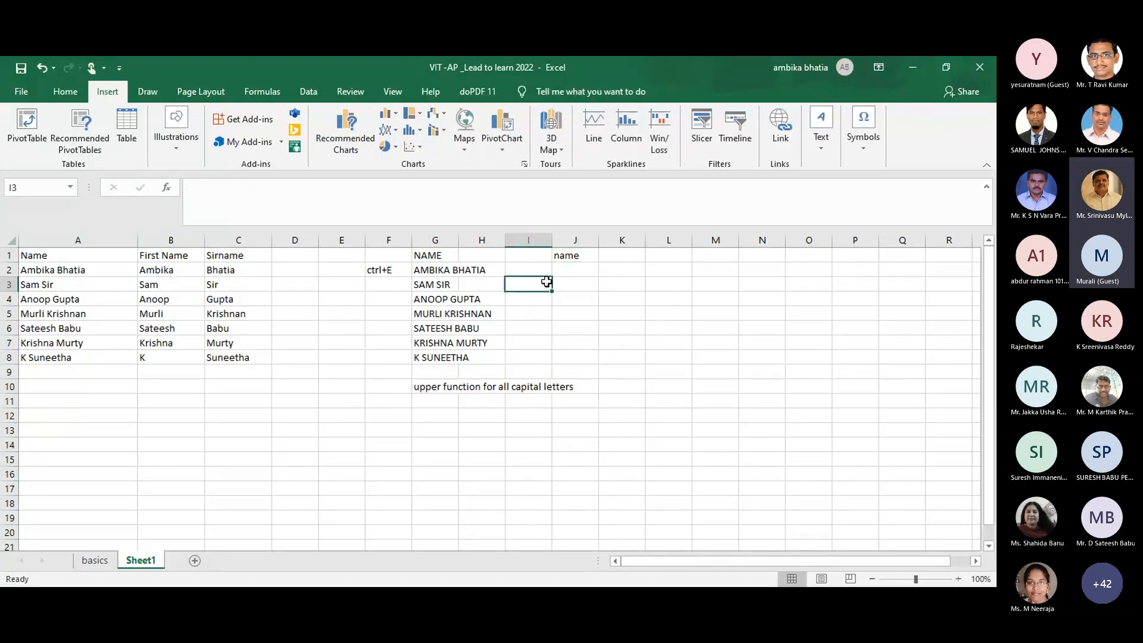
left_click(596, 260)
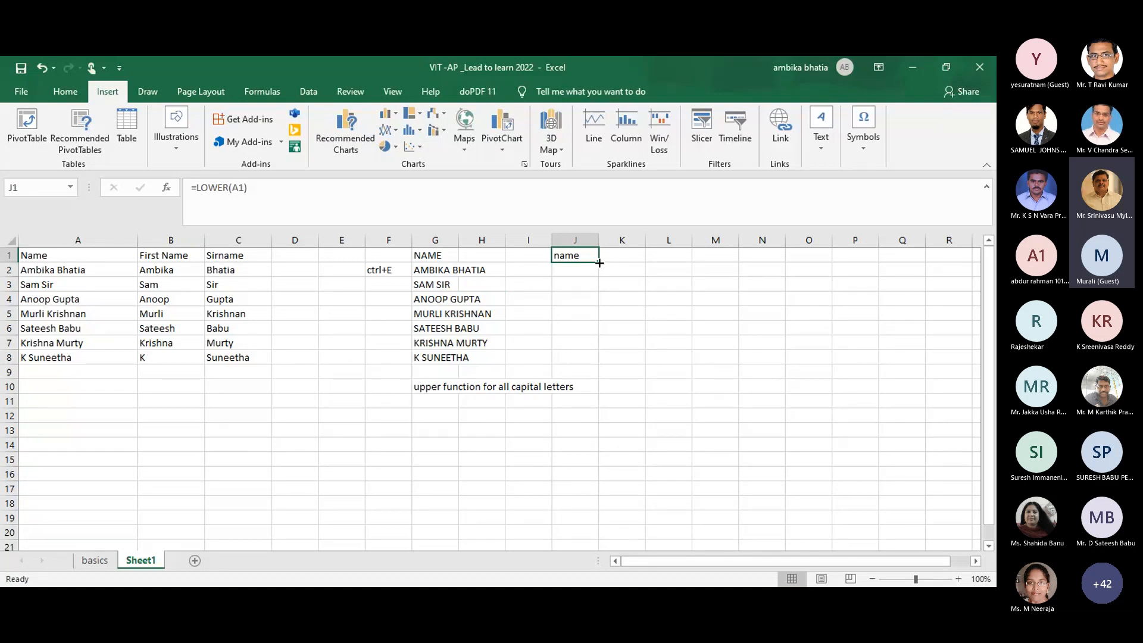
left_click_drag(600, 263, 598, 261)
Step: Try Flash Fill from J2, dismiss the no-pattern warning, and recheck J1
left_click(588, 269)
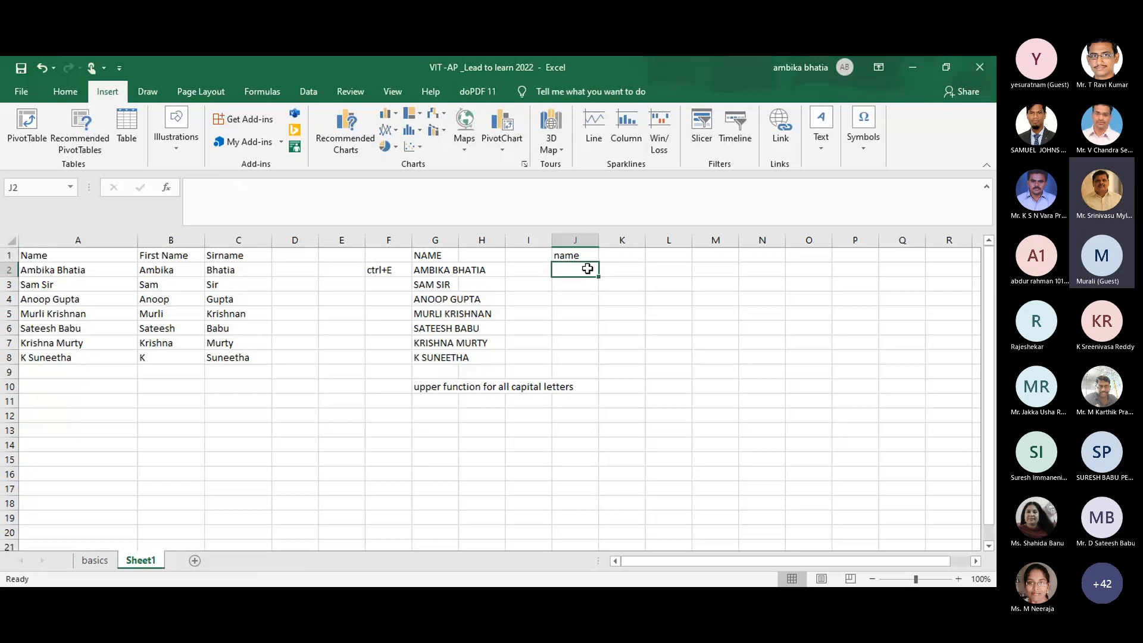
key("ctrl+e")
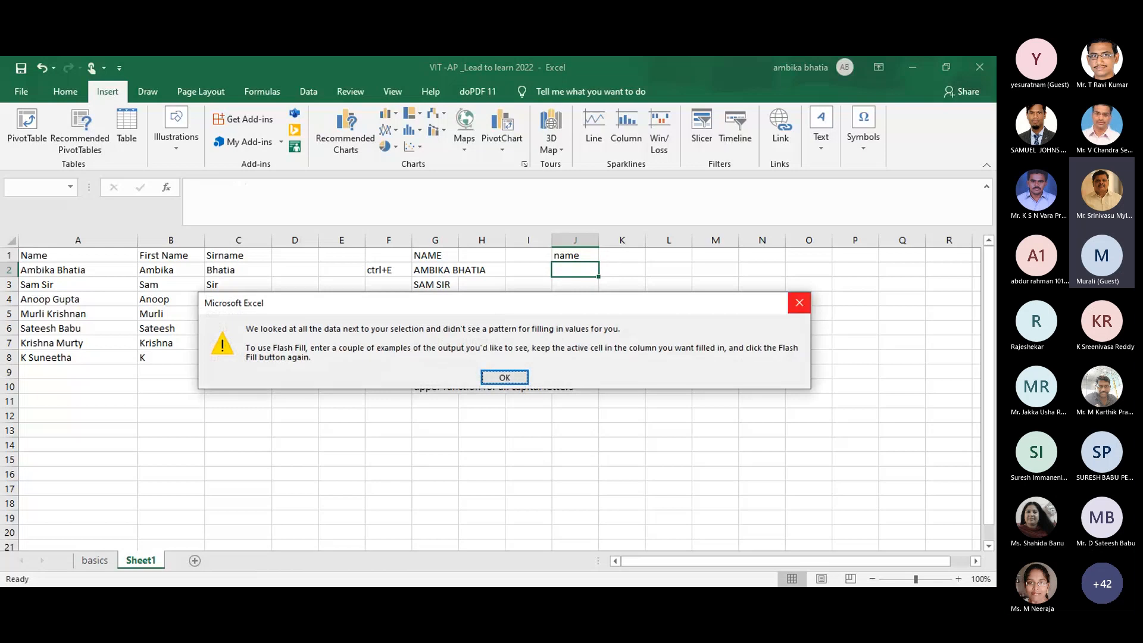
left_click(800, 303)
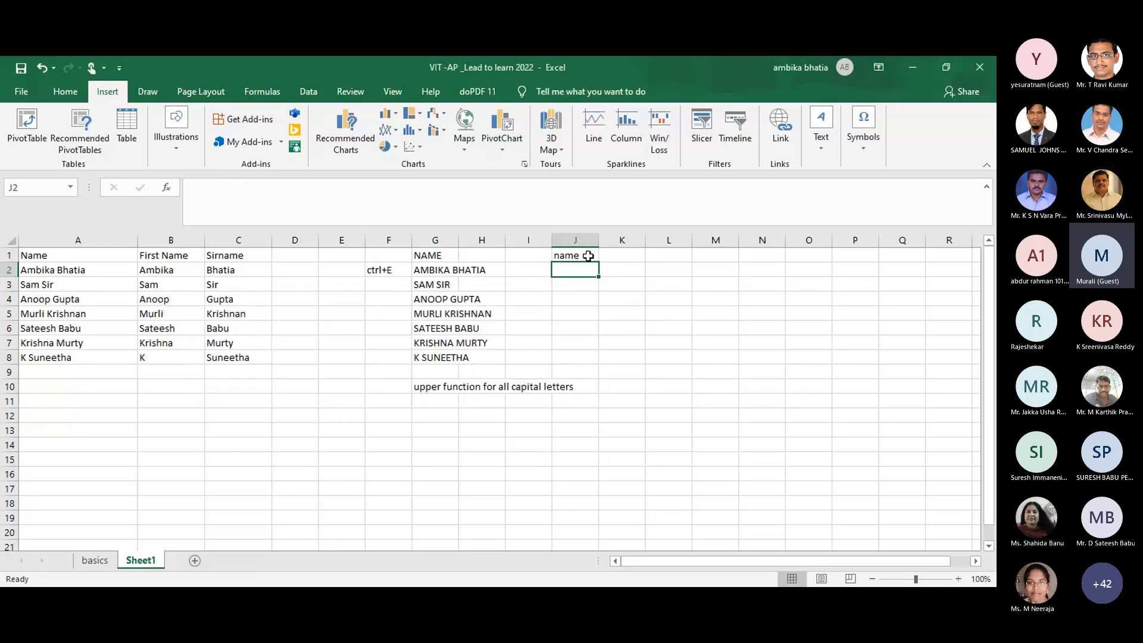
left_click(588, 256)
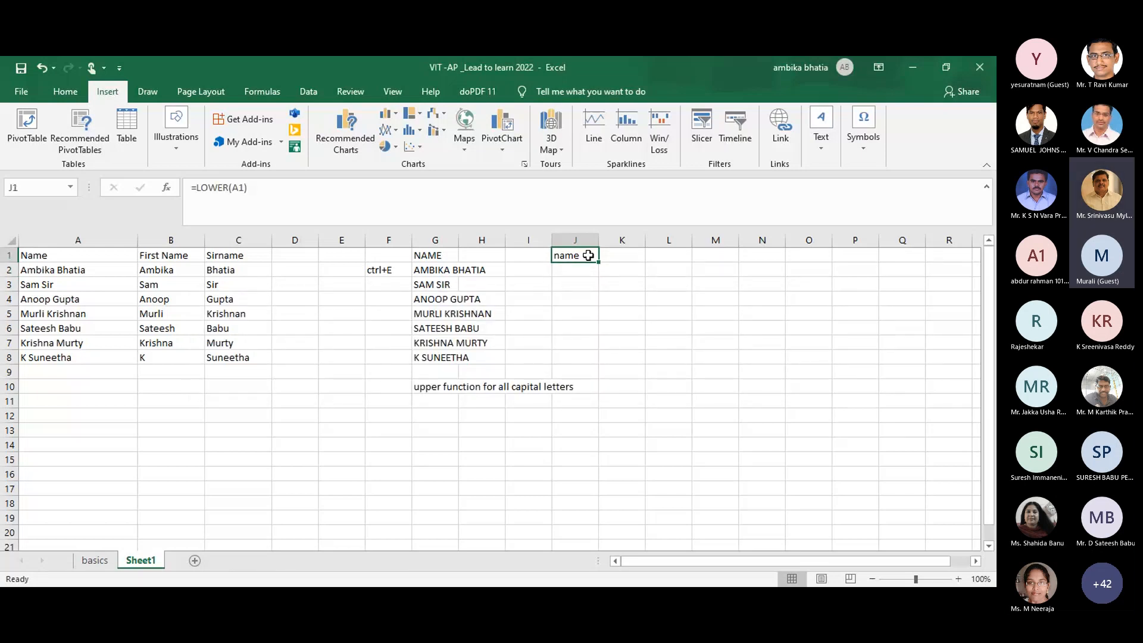
Step: Overwrite cell G11 with the note 'lower function for all small letters'
left_click(426, 400)
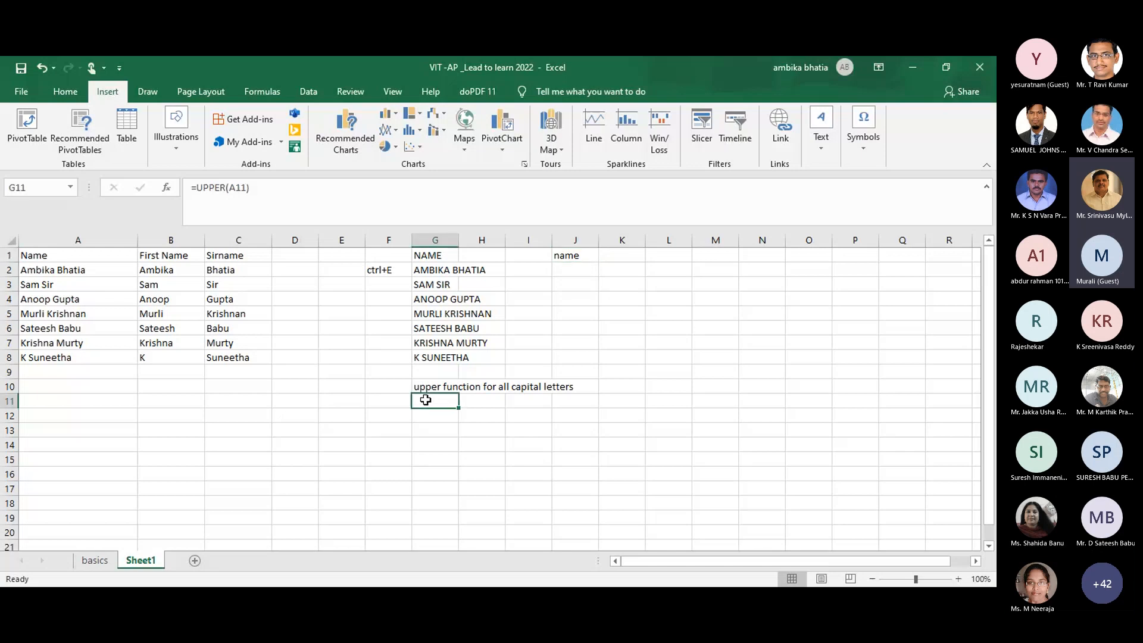
type("lower function")
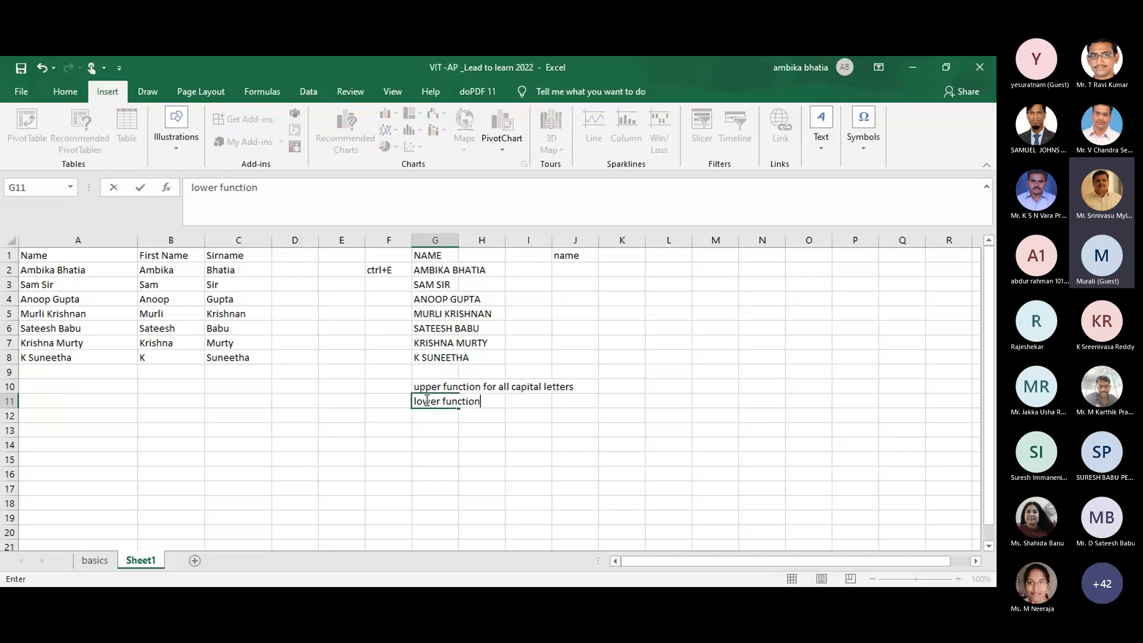
type(" for all small ")
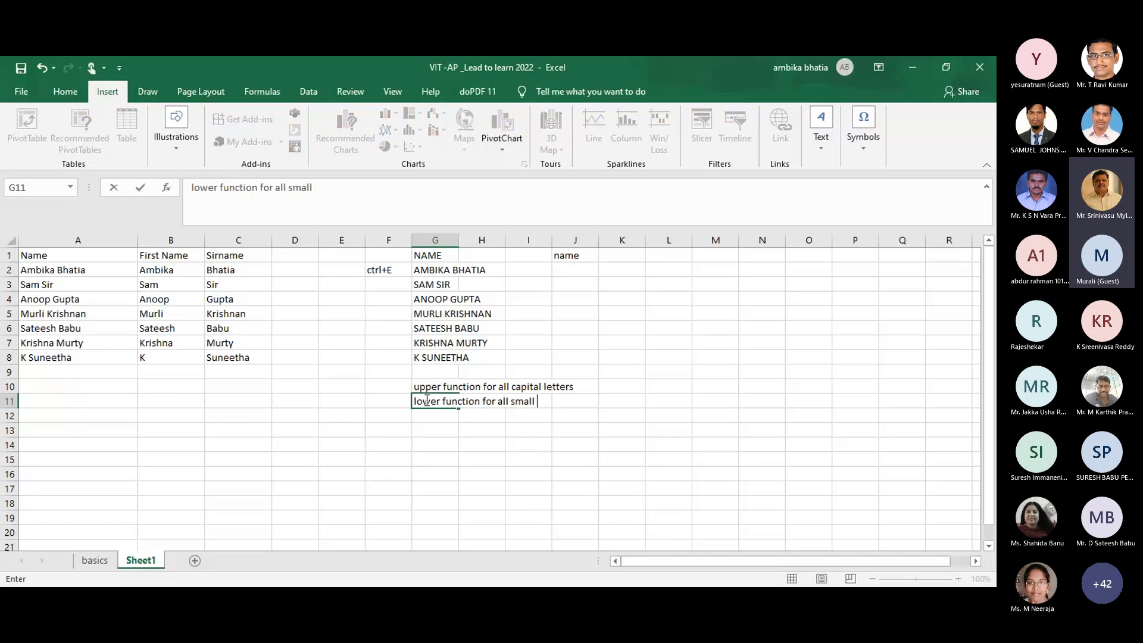
type("letters")
left_click(444, 455)
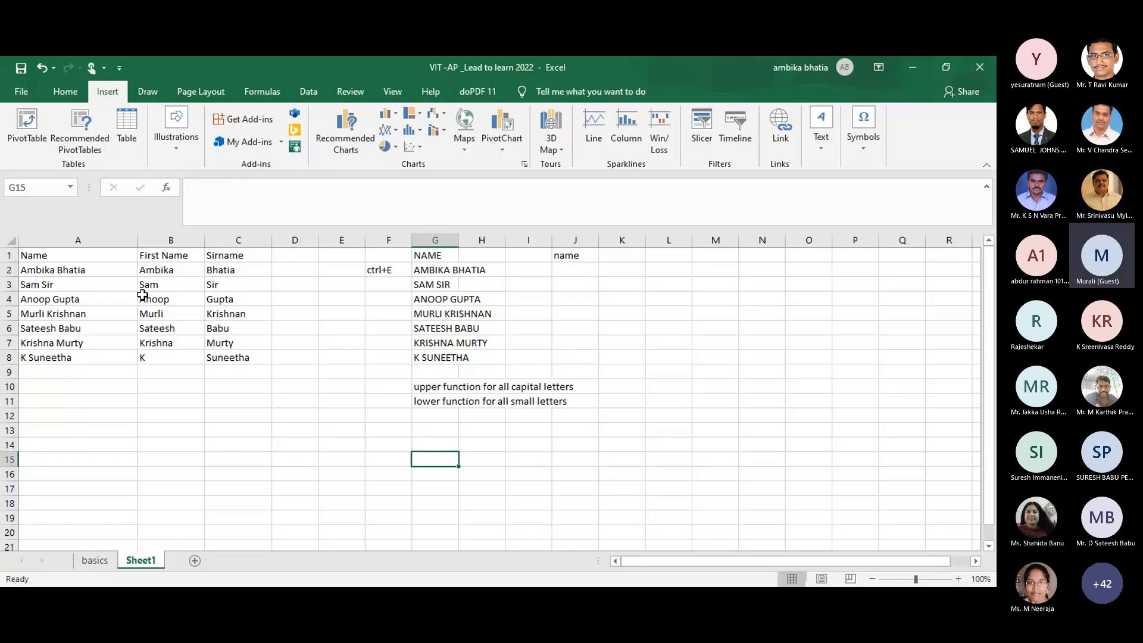
left_click(90, 450)
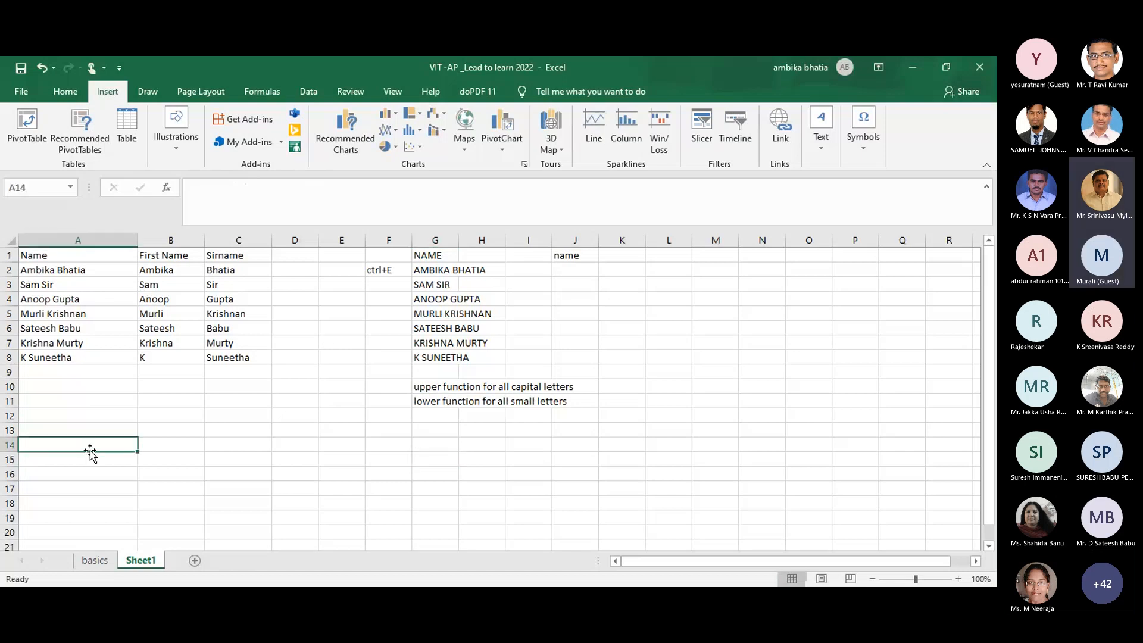
left_click(158, 449)
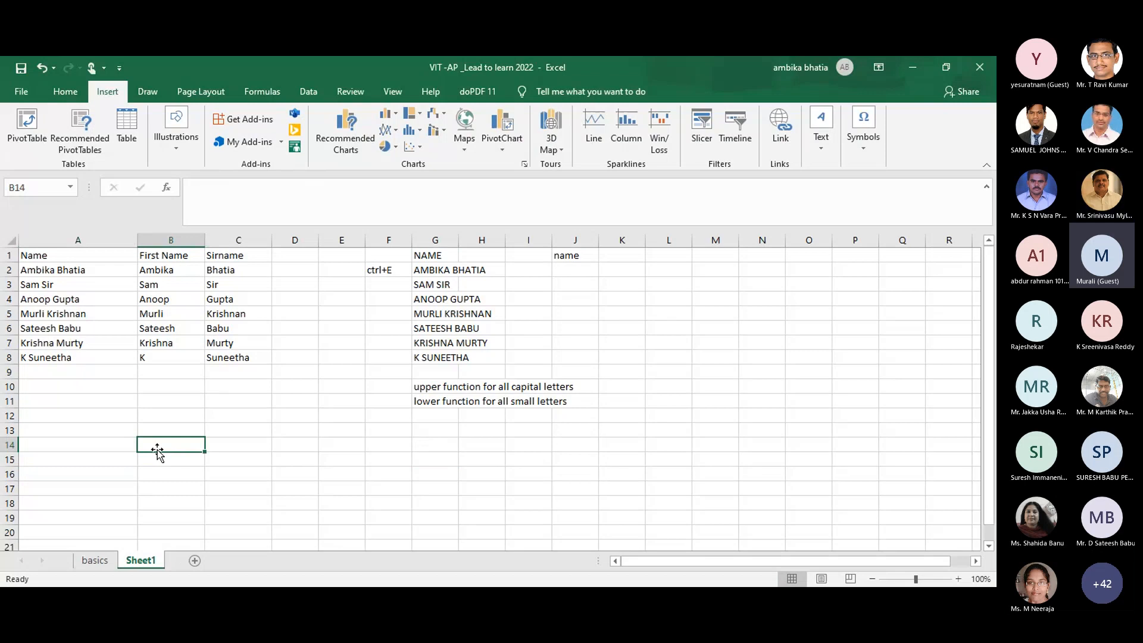
Step: Add a new worksheet and enter the start date 6/1/2022 in C1
left_click(194, 560)
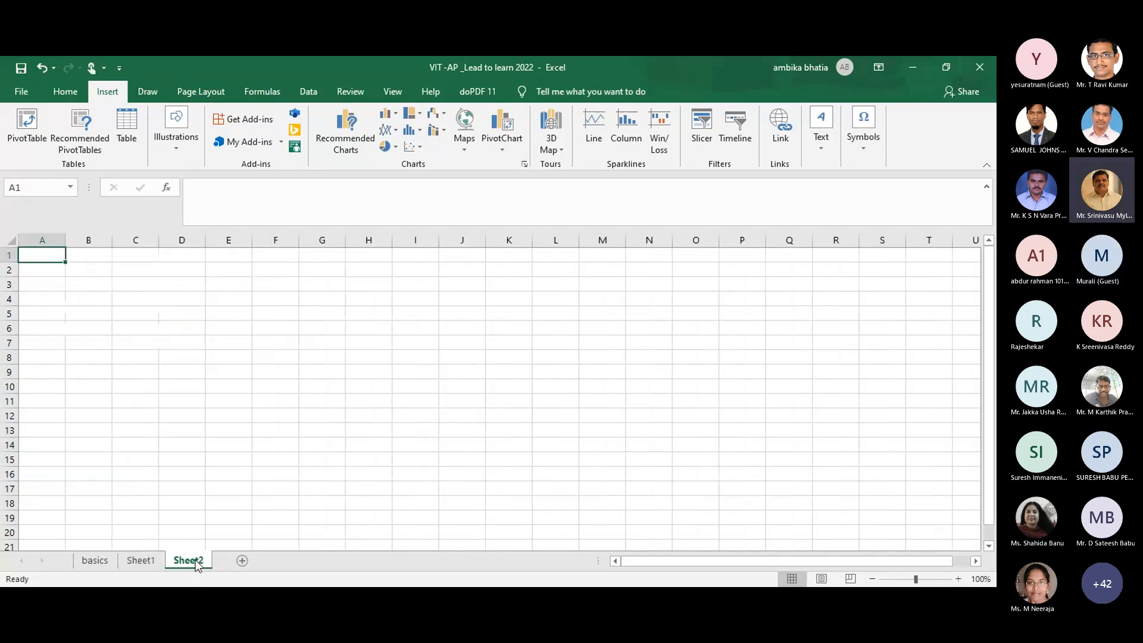
left_click(99, 270)
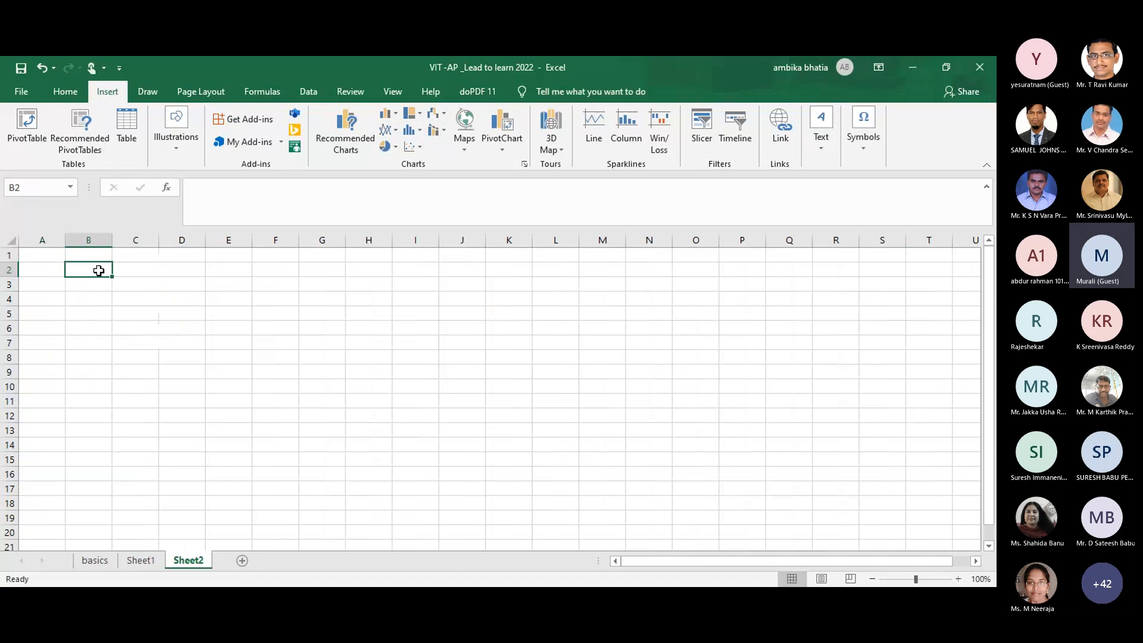
left_click(141, 256)
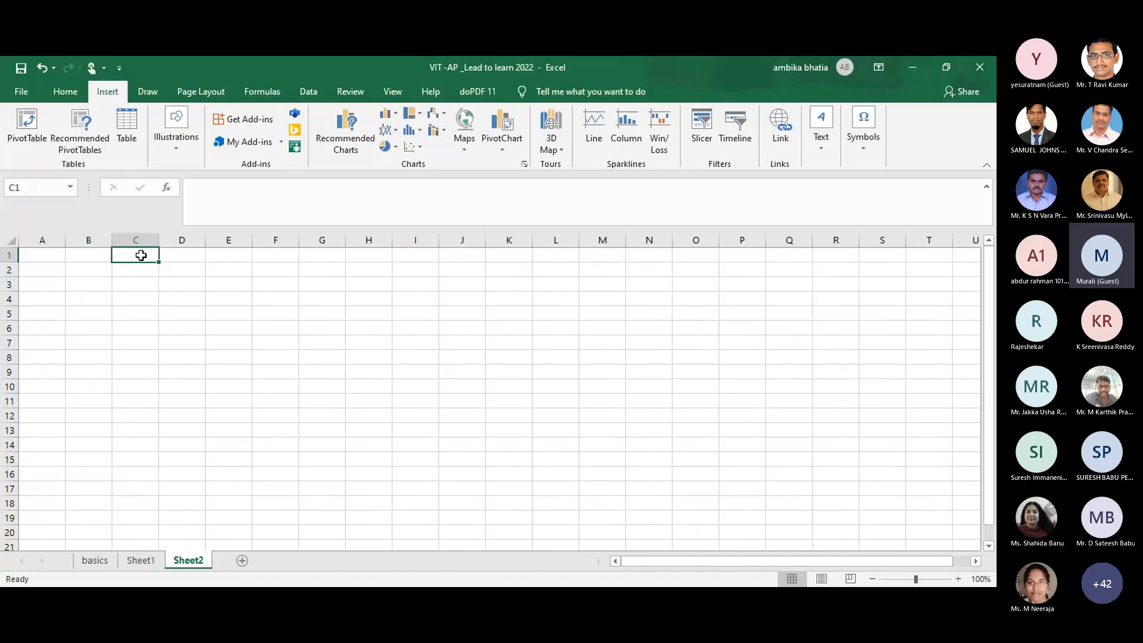
type("6/")
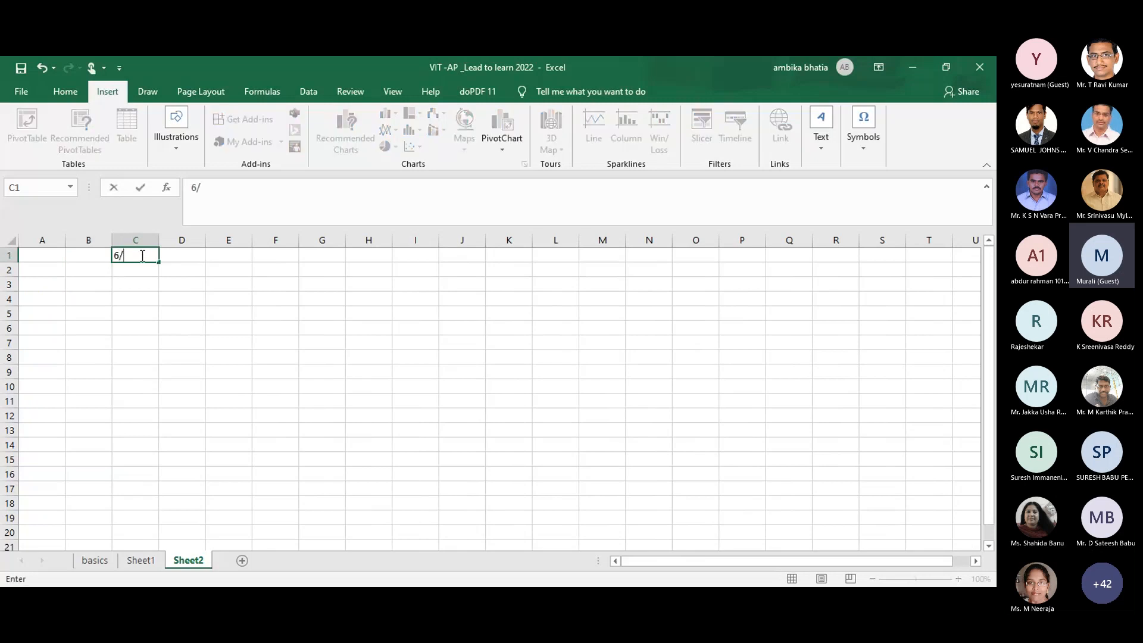
type("1/2022")
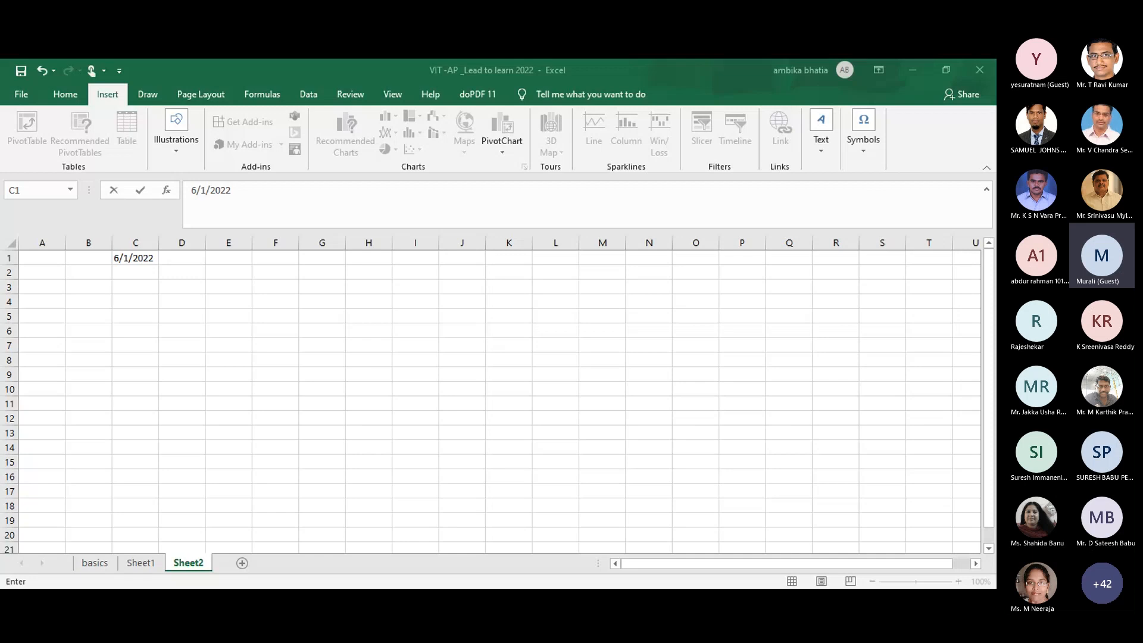
key("Return")
left_click(136, 253)
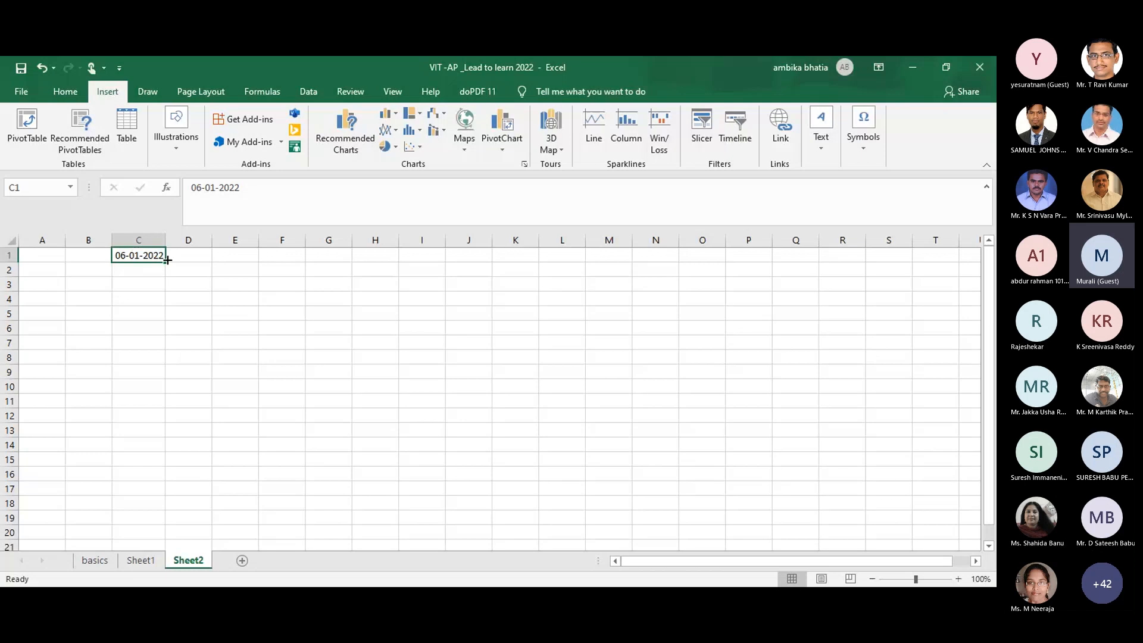
left_click_drag(166, 262, 136, 446)
left_click(321, 387)
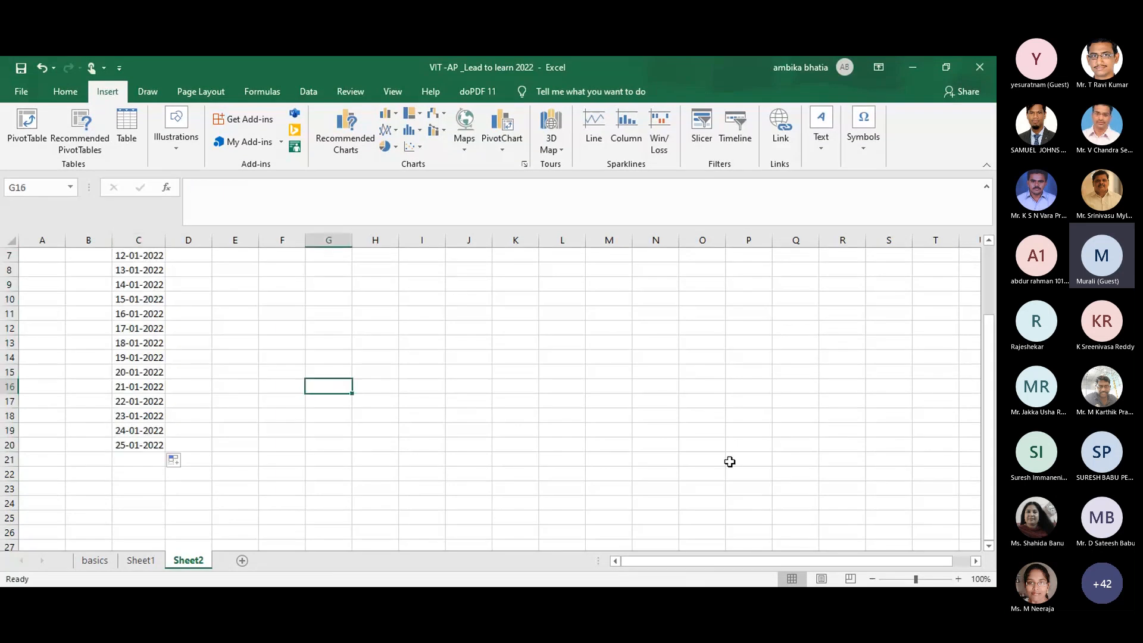
left_click_drag(991, 369, 989, 291)
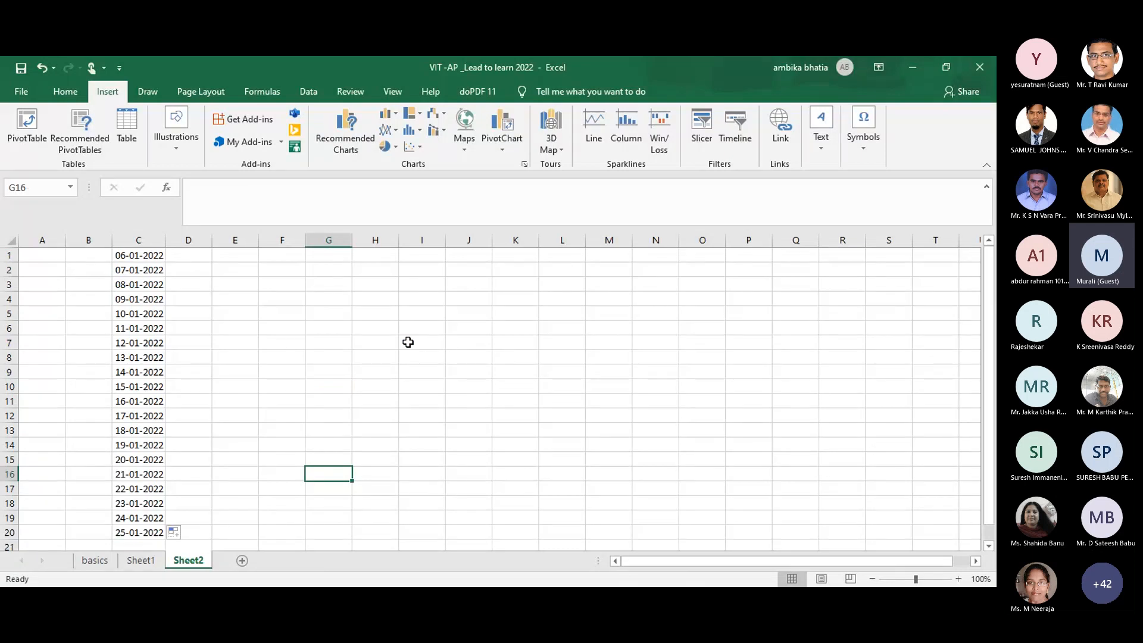
key("ctrl+z")
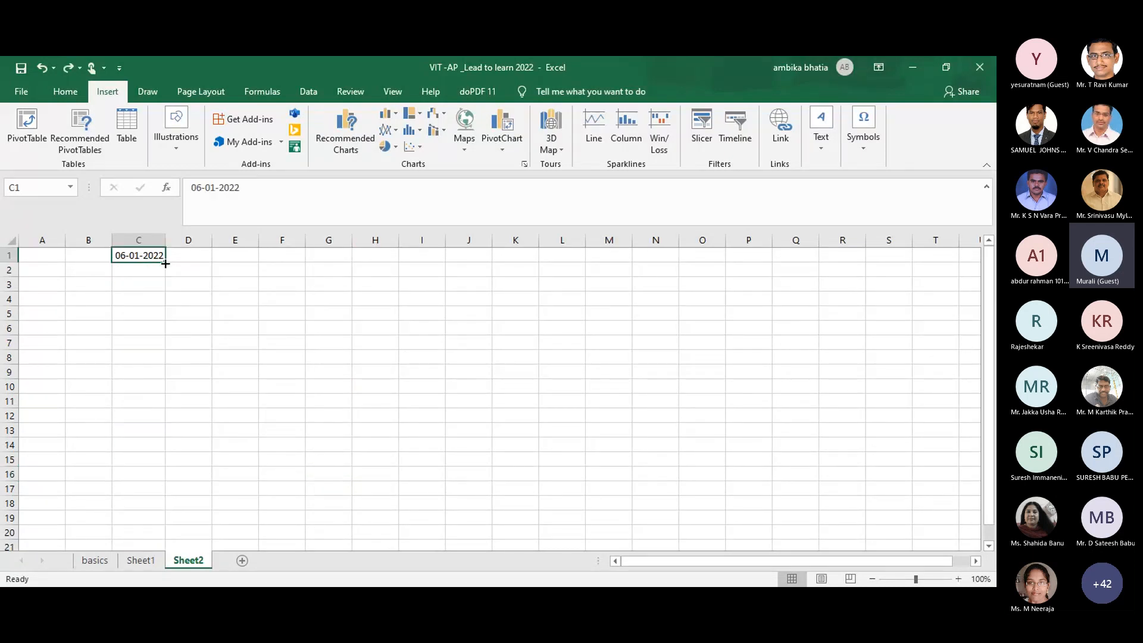
left_click_drag(166, 264, 147, 536)
Step: Finish filling C1:C20 with dates through 25-01-2022, then label B1 '1)' and E1 '2)'
left_click(235, 477)
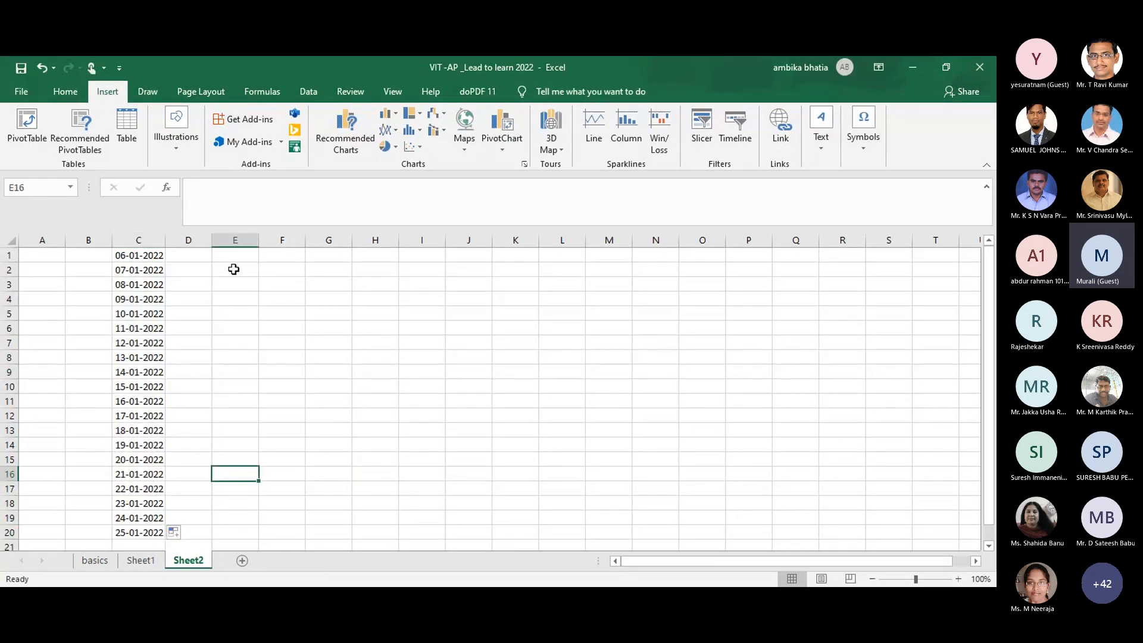
left_click(85, 254)
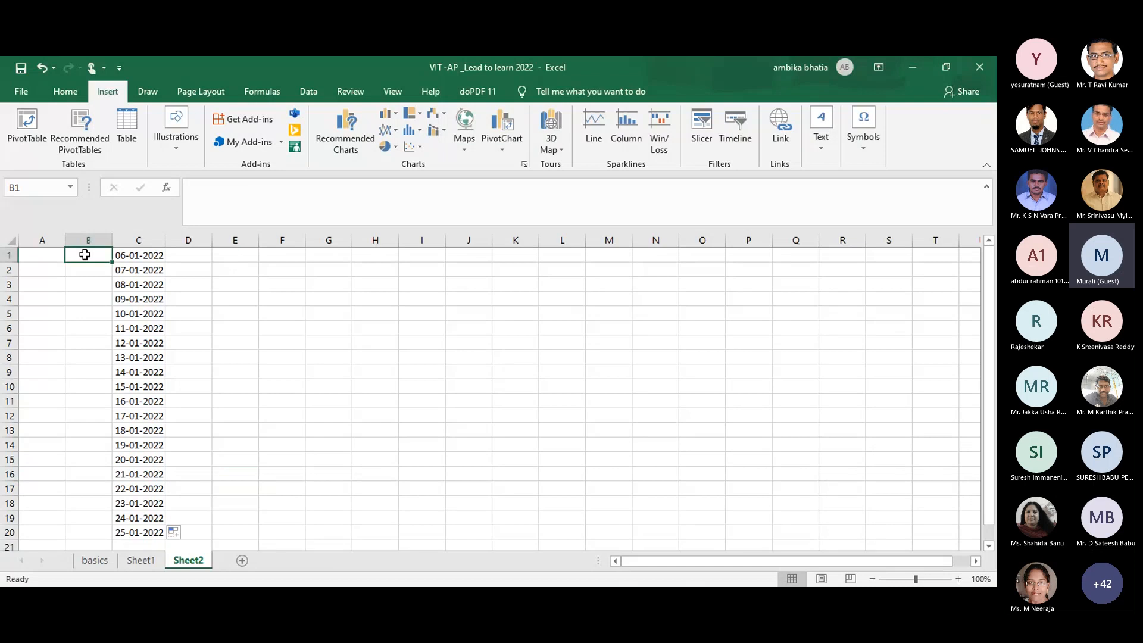
type("1)")
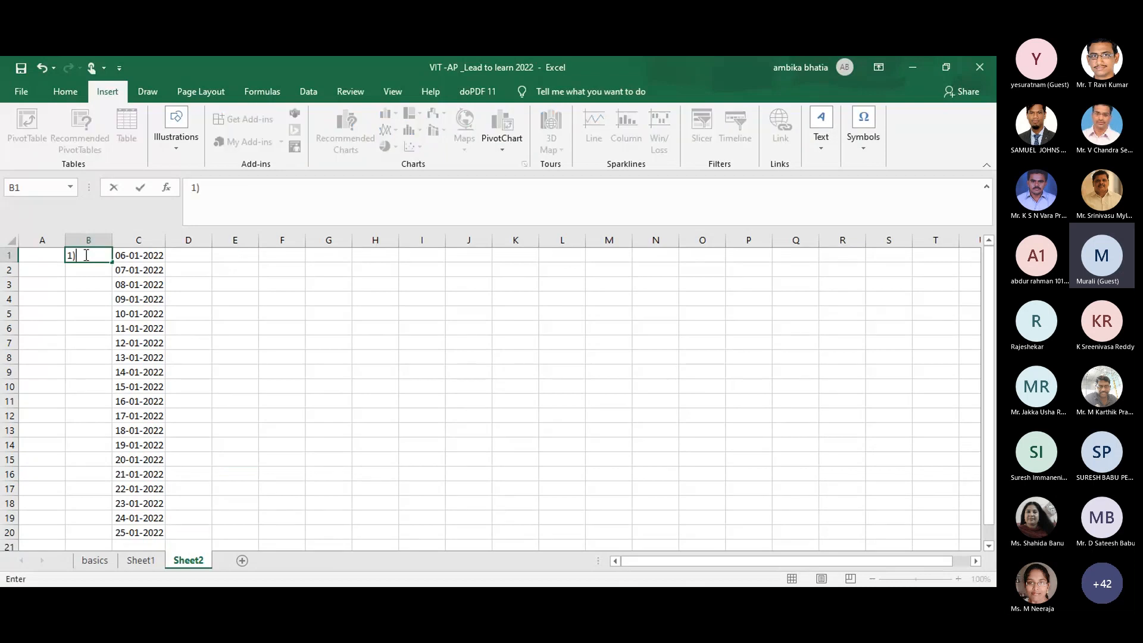
left_click(247, 256)
type("2)")
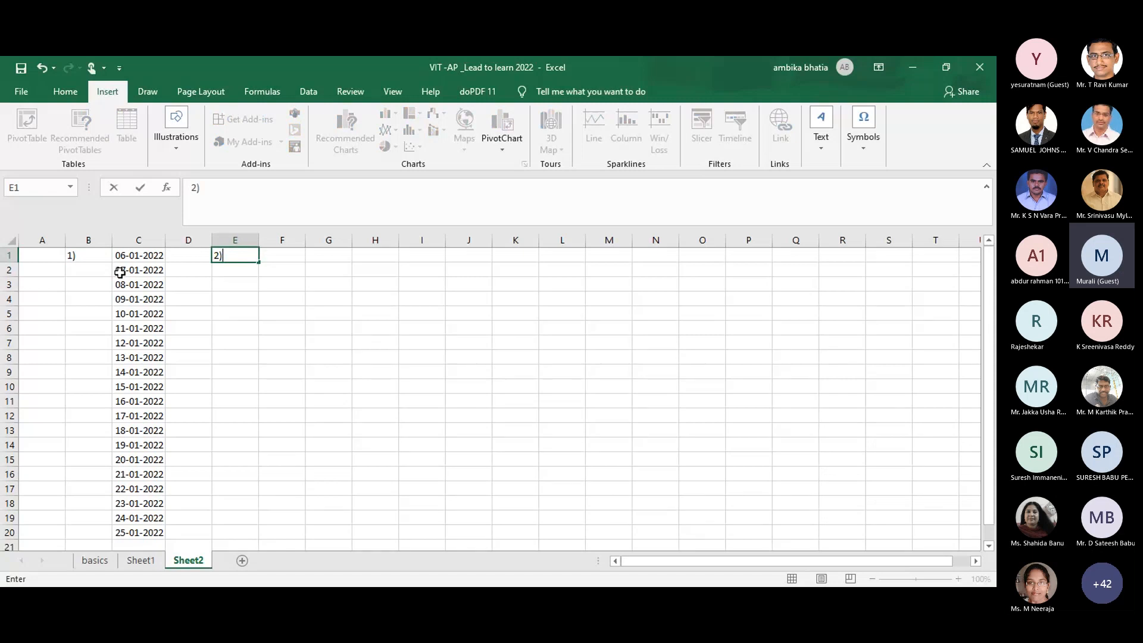
Step: Copy the start date from C1 into F1 and widen column F so it shows
left_click(140, 255)
key("ctrl+c")
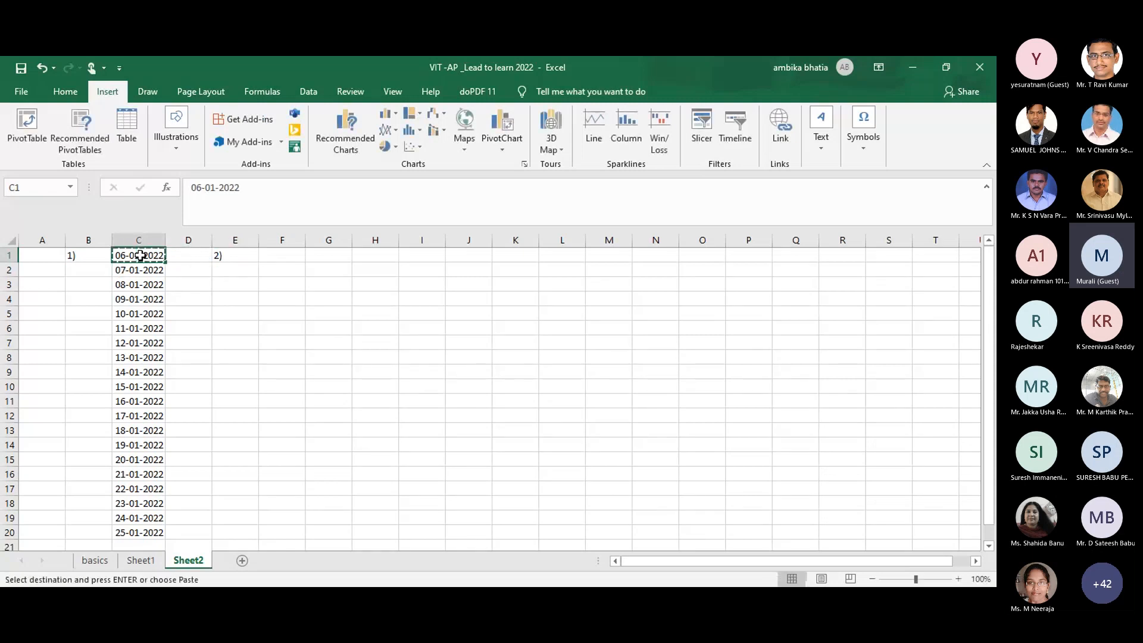
left_click(250, 256)
left_click(274, 257)
key("ctrl+v")
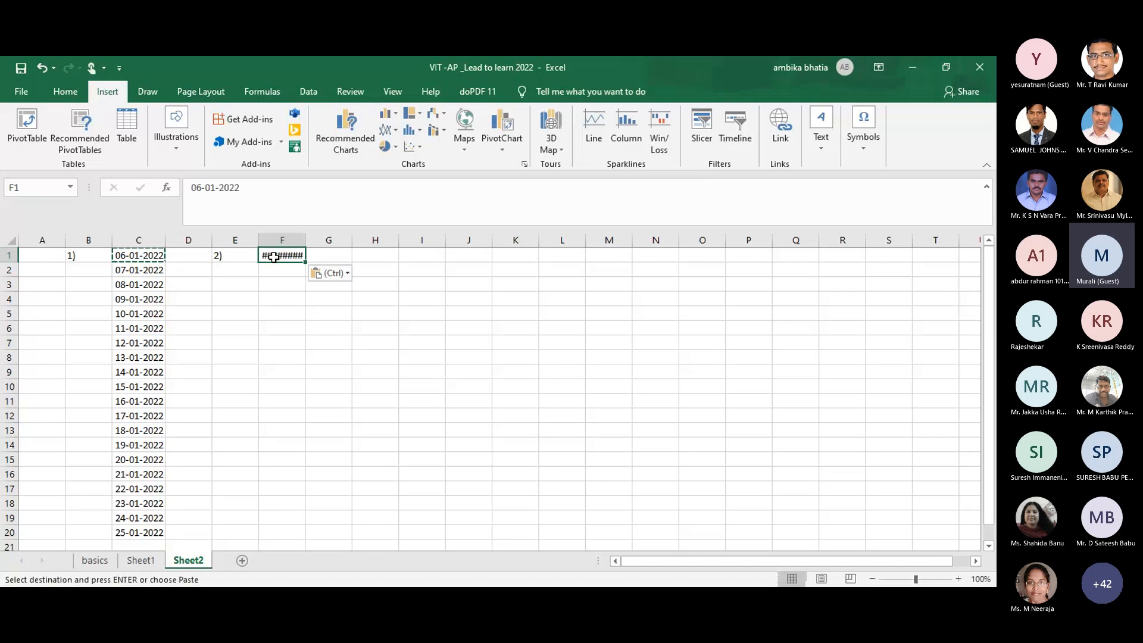
left_click_drag(305, 242, 338, 241)
left_click(314, 268)
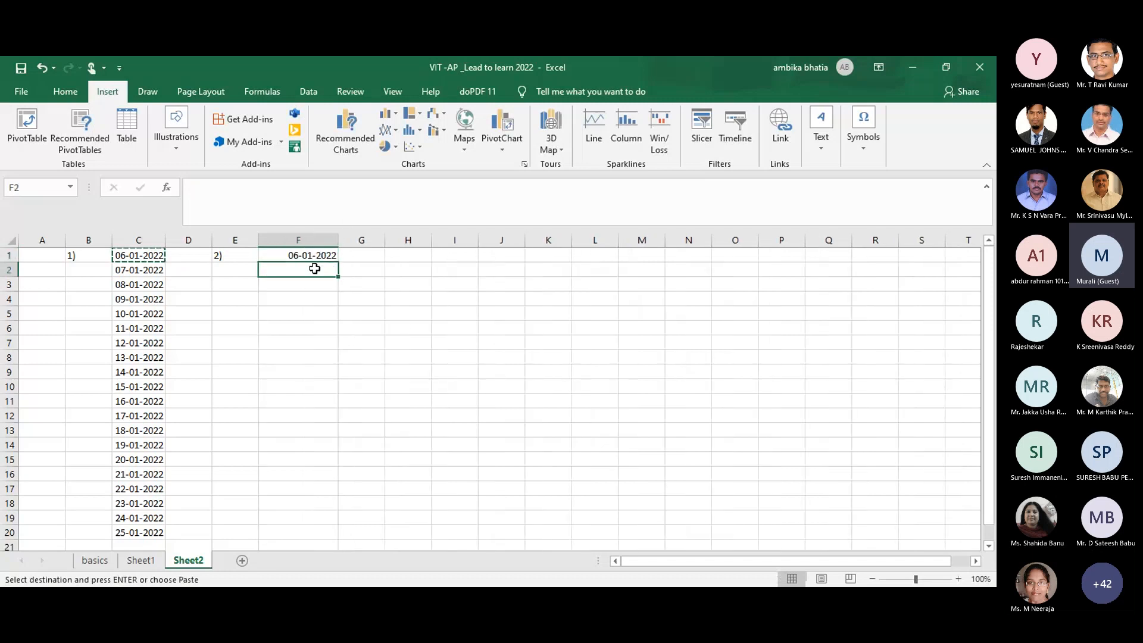
Step: Enter =F1+1 in F2 and copy it down to F22, giving dates through 27-01-2022
type("=")
left_click(308, 257)
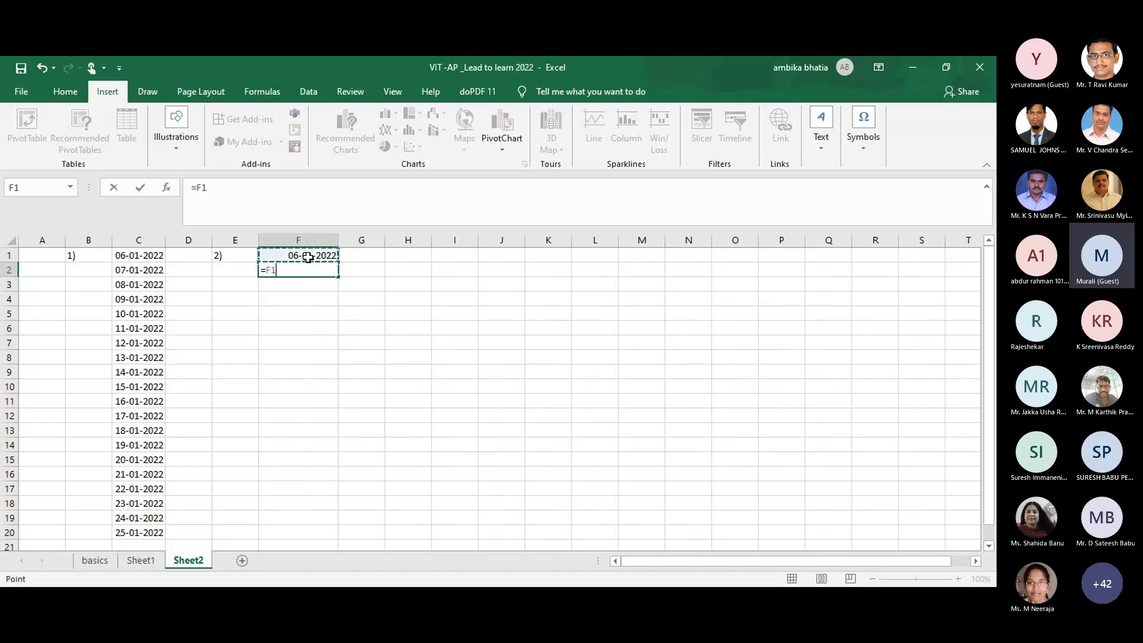
type("+1")
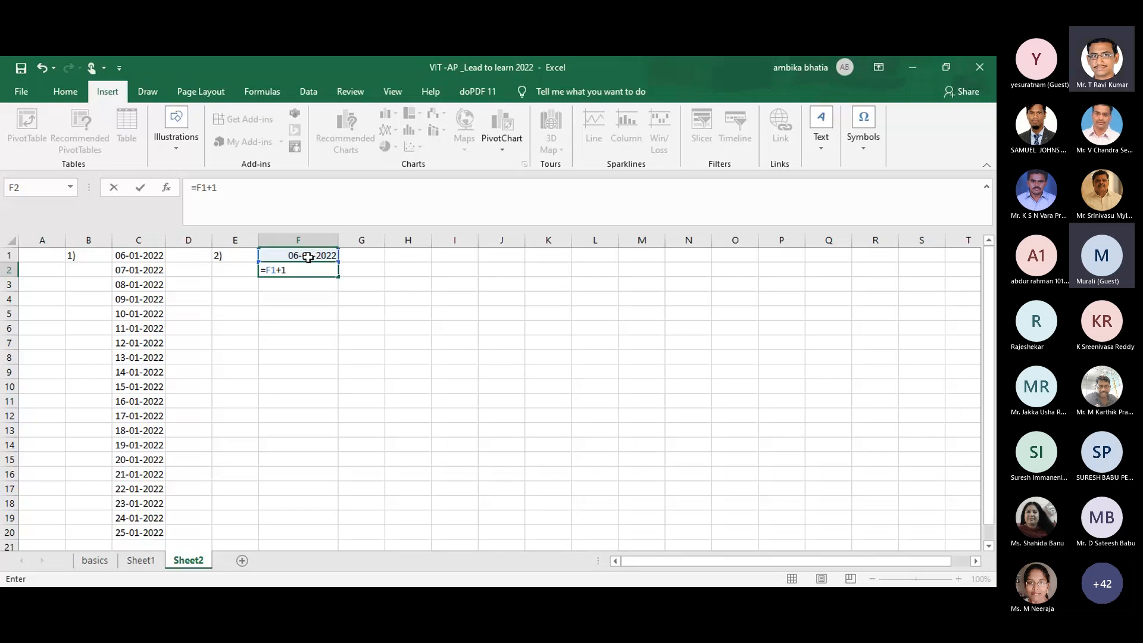
key("Return")
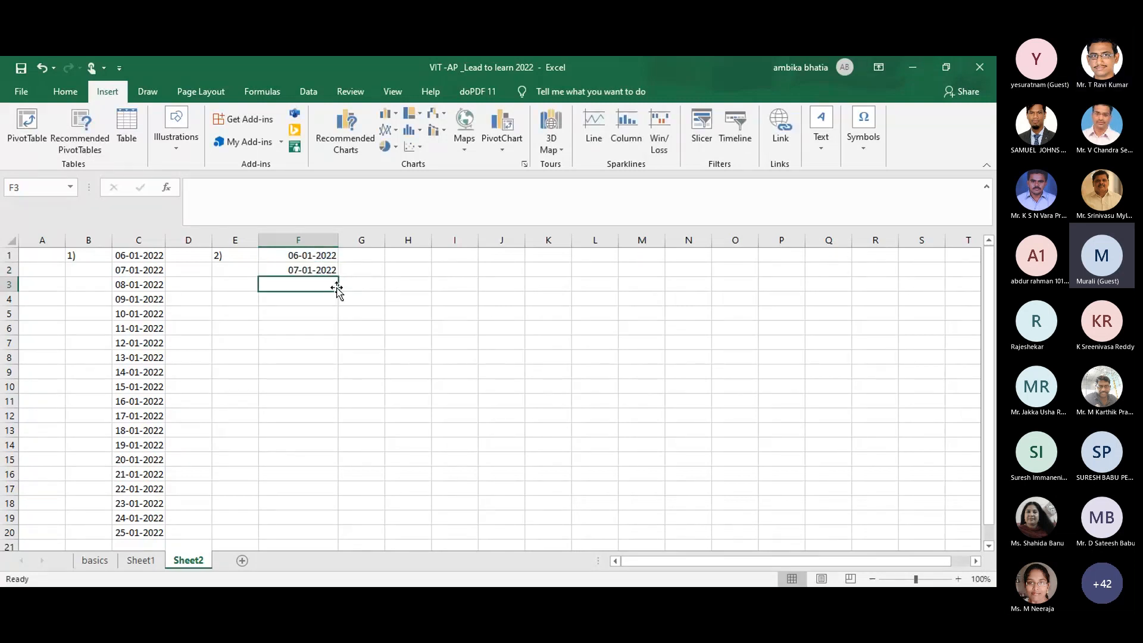
left_click(329, 269)
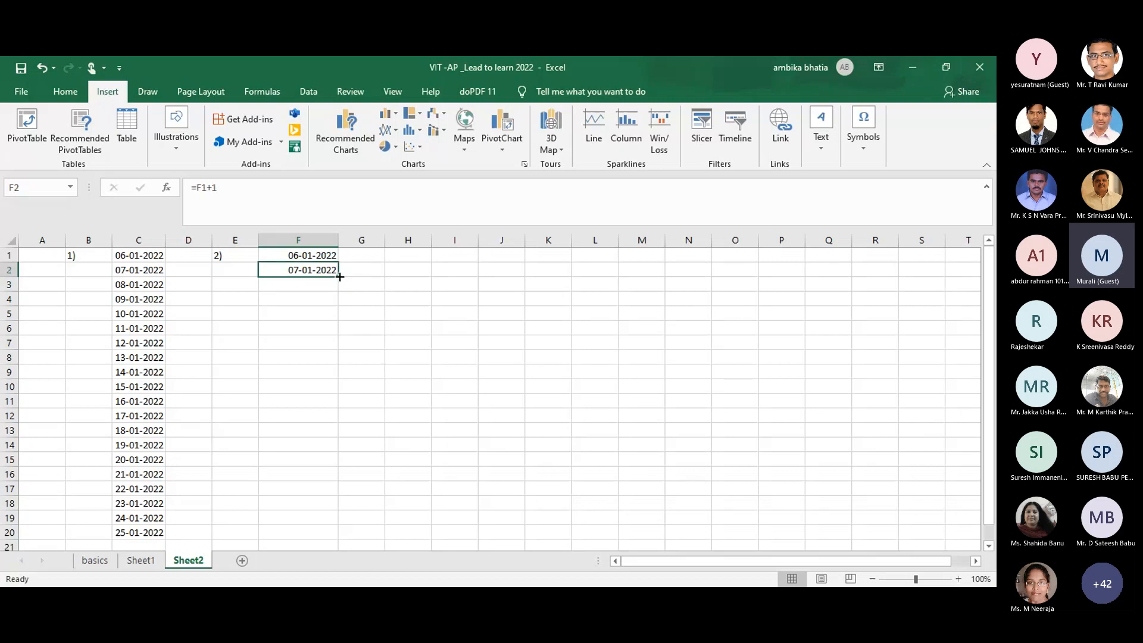
left_click_drag(340, 277, 324, 513)
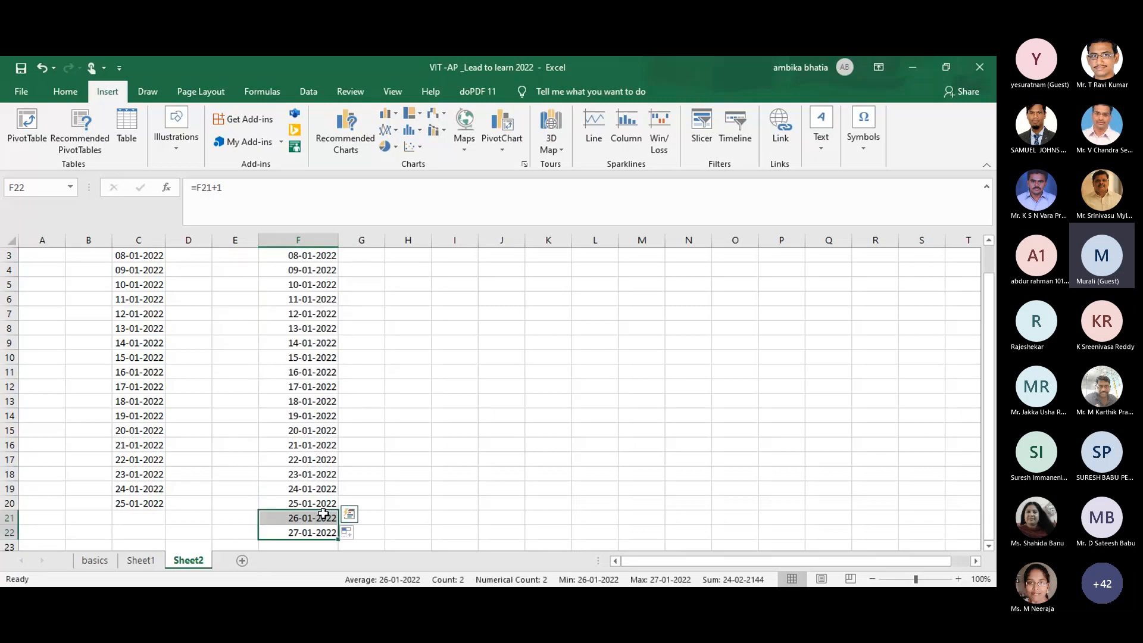
left_click(498, 416)
left_click_drag(991, 377, 993, 301)
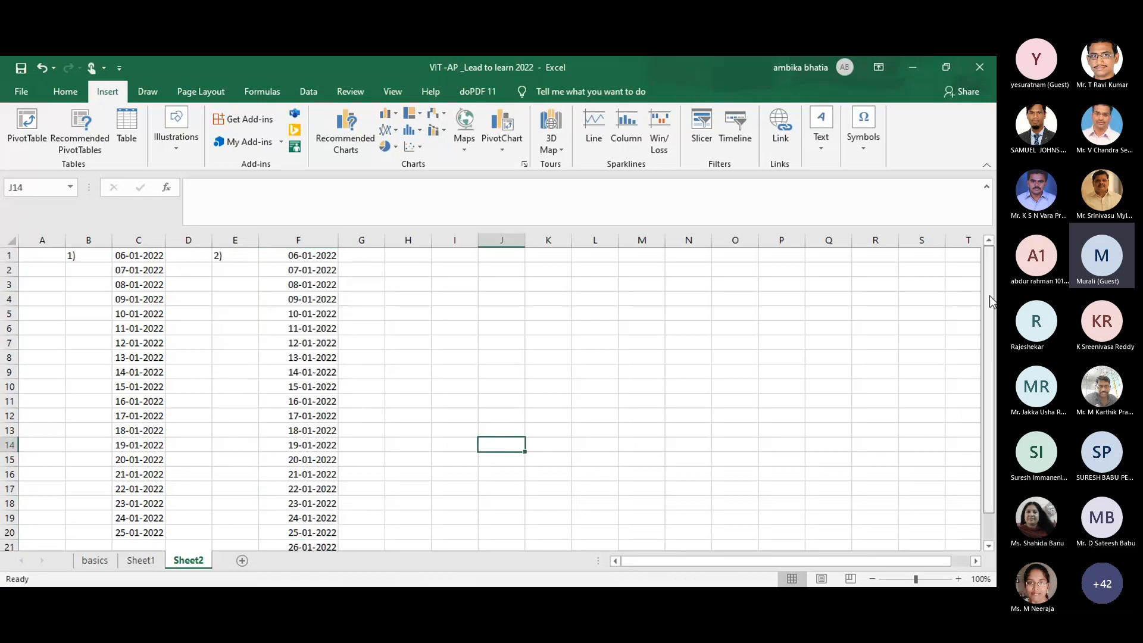
left_click(393, 255)
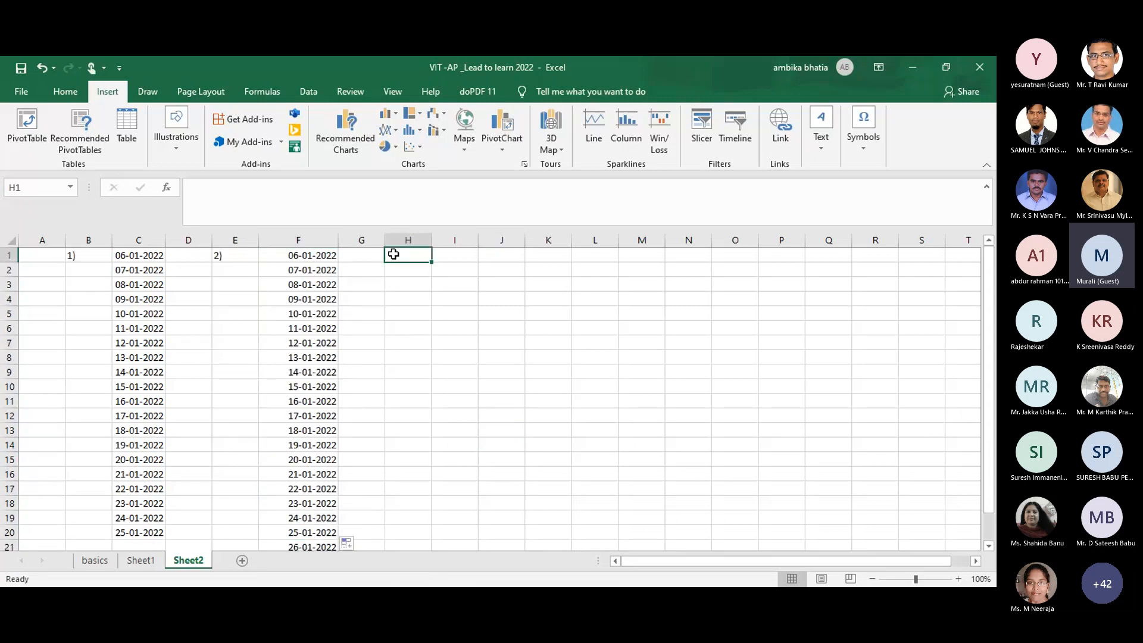
Step: Label H1 '3)', paste the 06-01-2022 start date from F1 into I1, and autofit column I
type("3)")
left_click(441, 257)
left_click(328, 257)
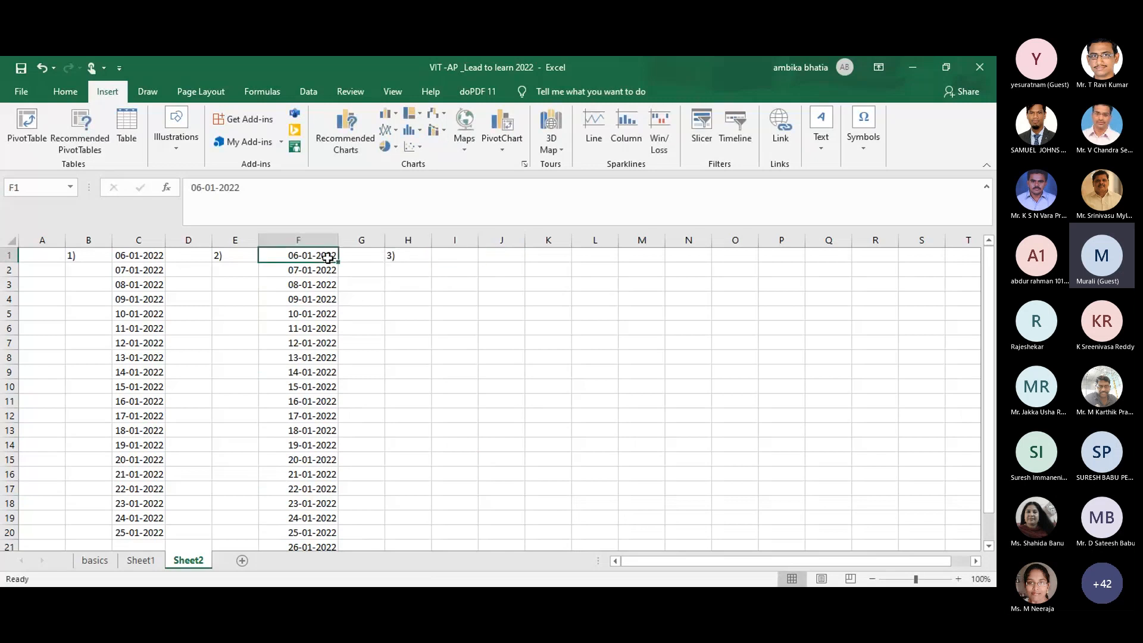
key("ctrl+c")
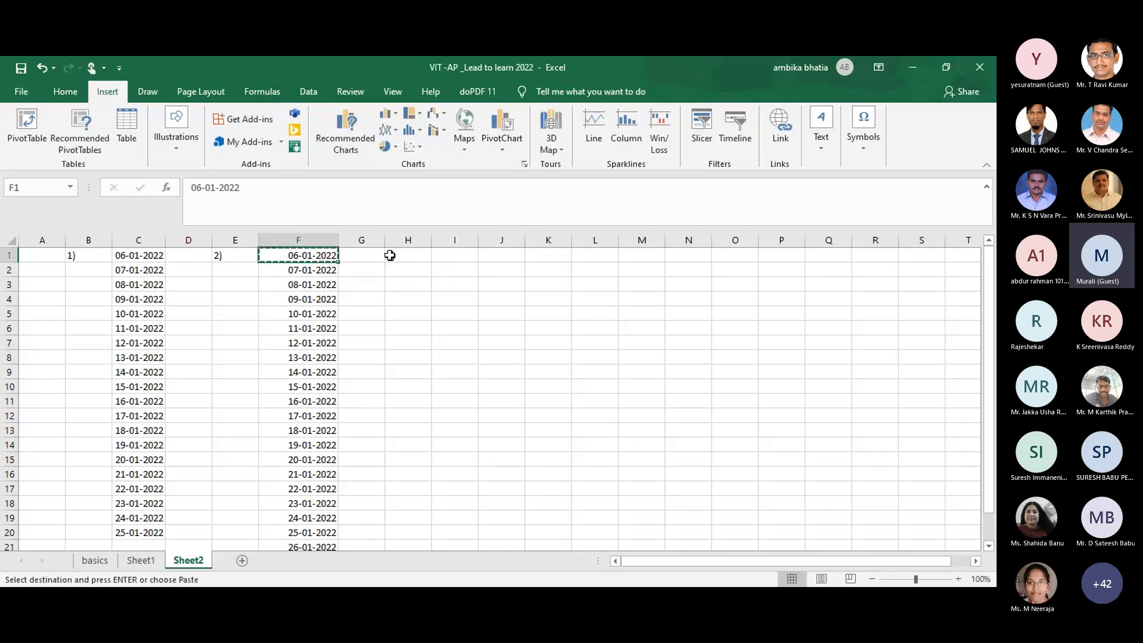
left_click(450, 256)
key("ctrl+v")
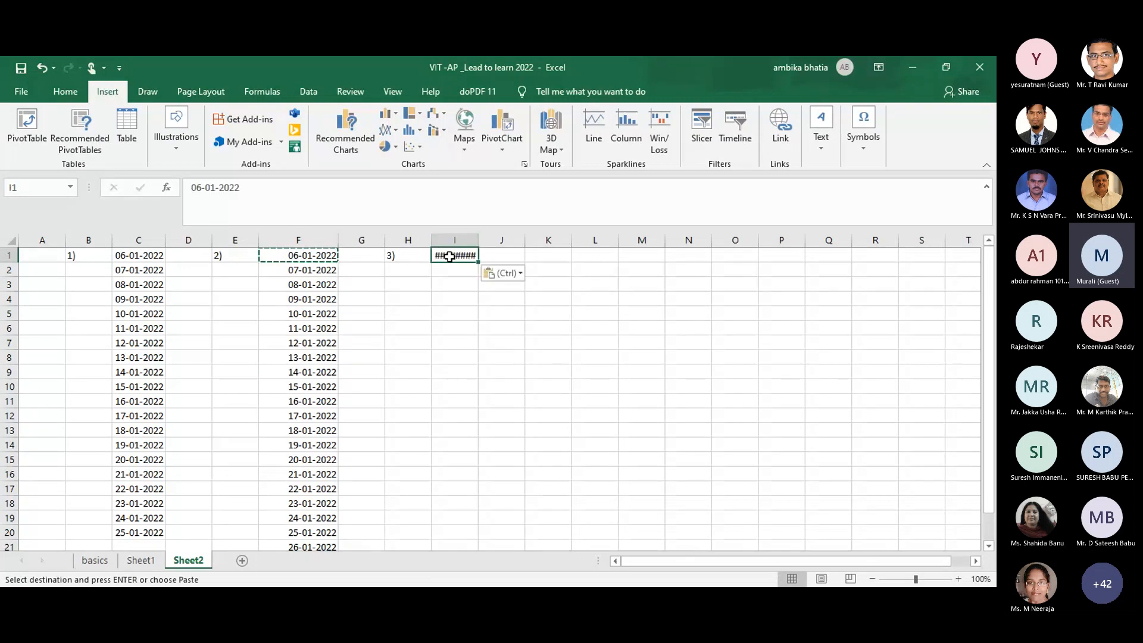
double_click(479, 240)
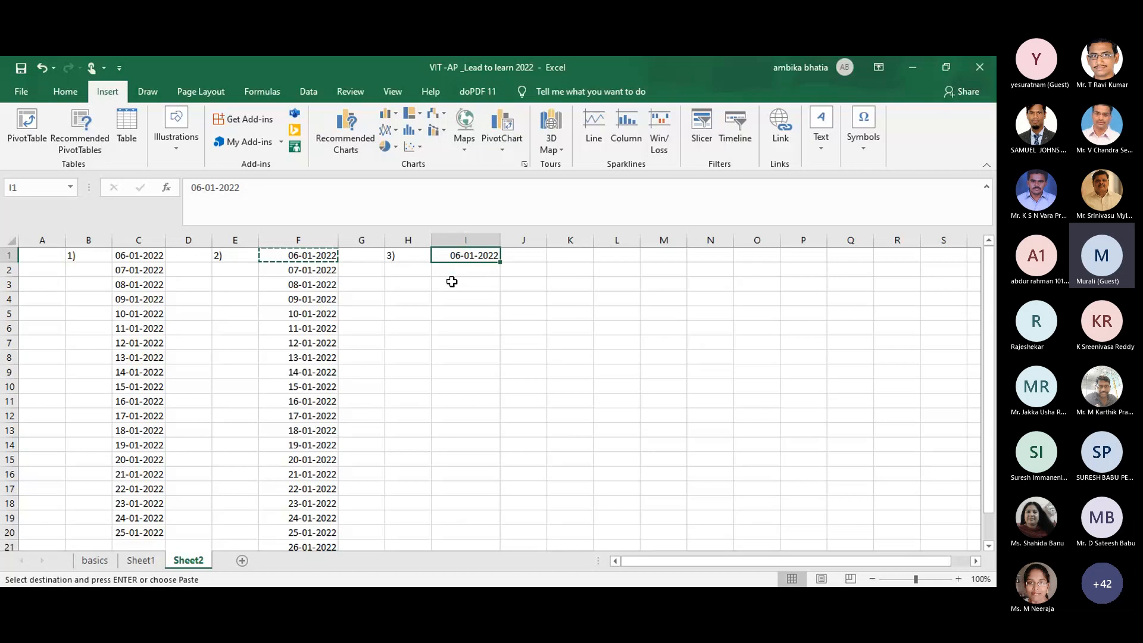
left_click(64, 93)
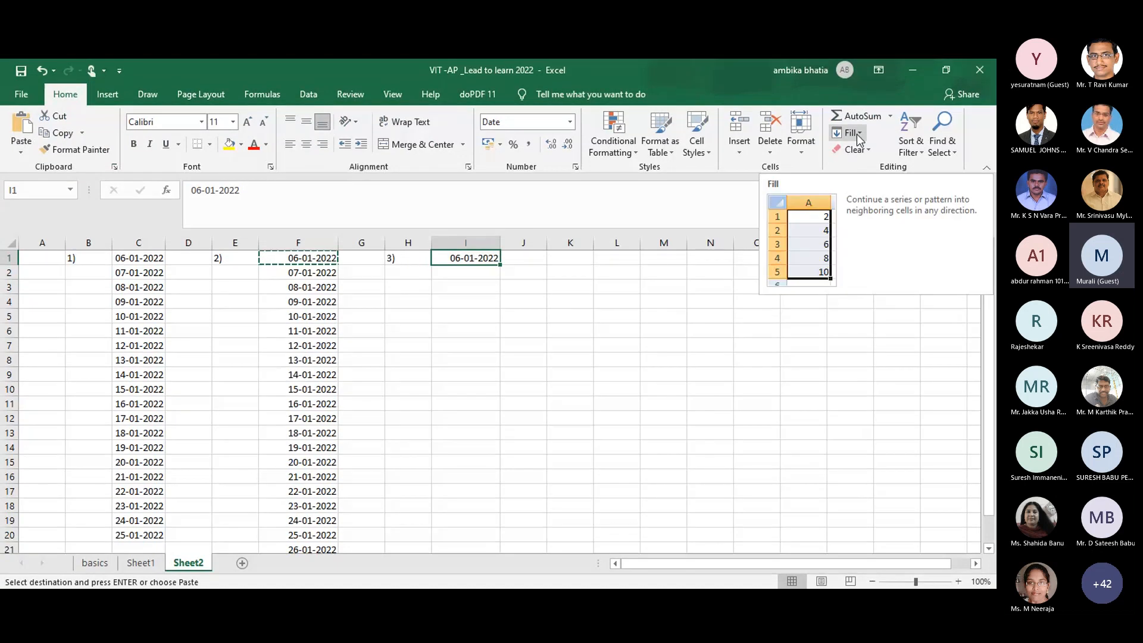
Step: Bring up the Series dialog from the Home tab's Fill options for the date in I1
left_click(857, 133)
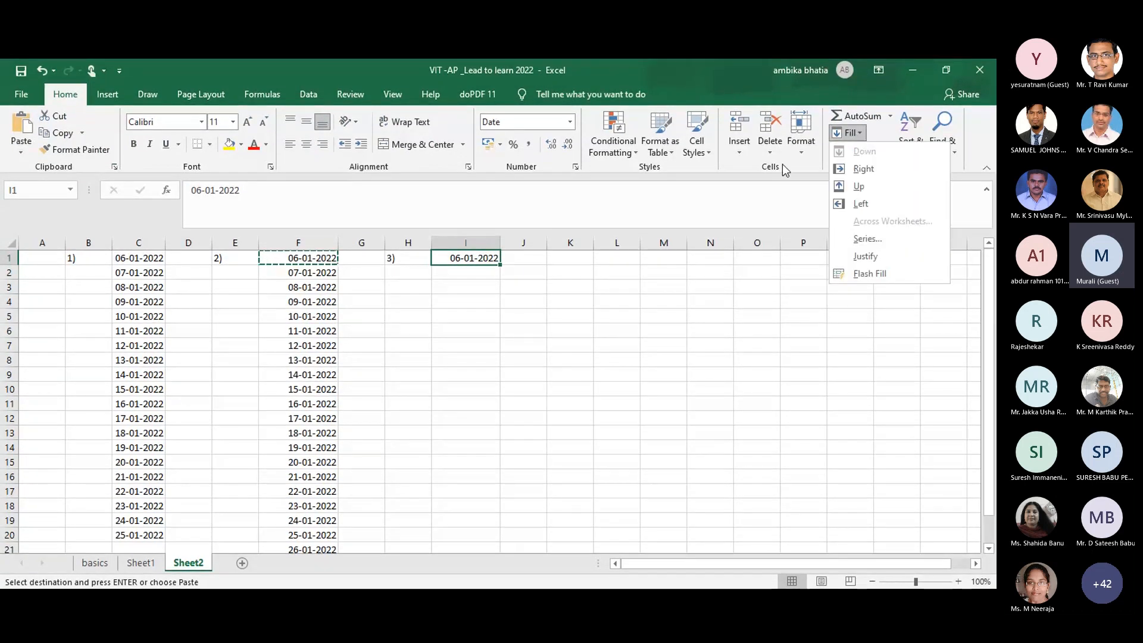
key("Escape")
key("Escape")
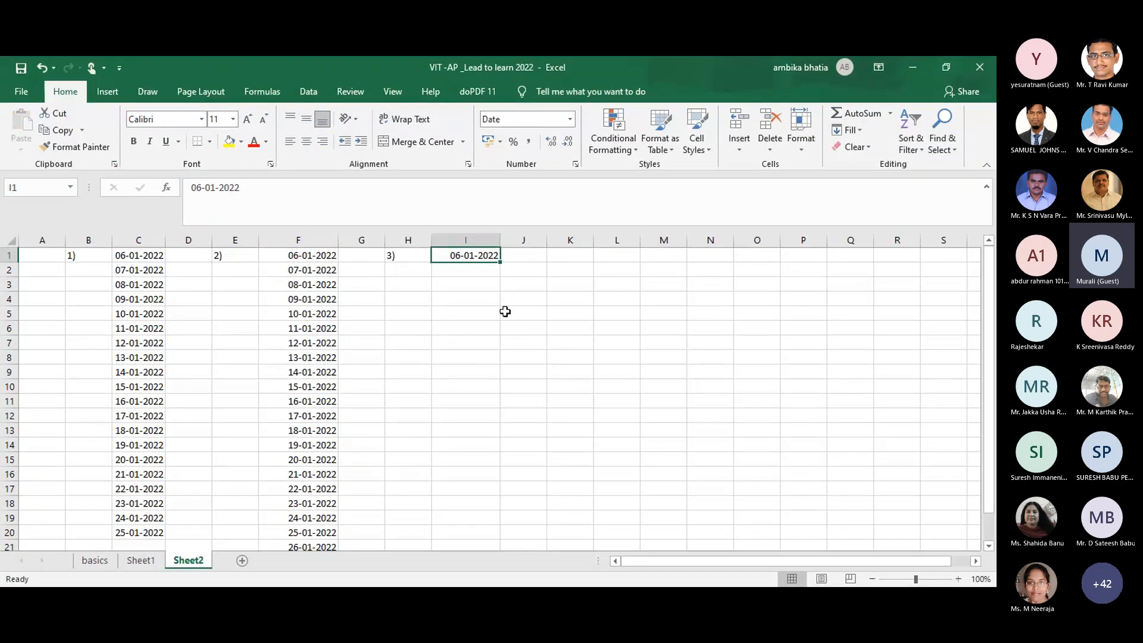
left_click(856, 133)
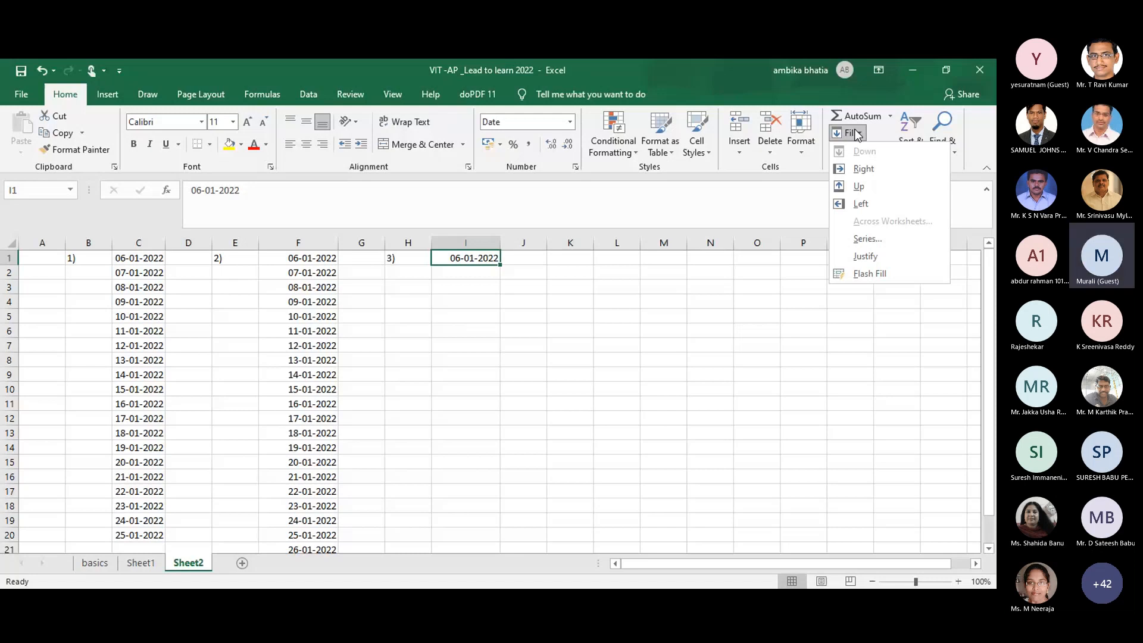
left_click(867, 238)
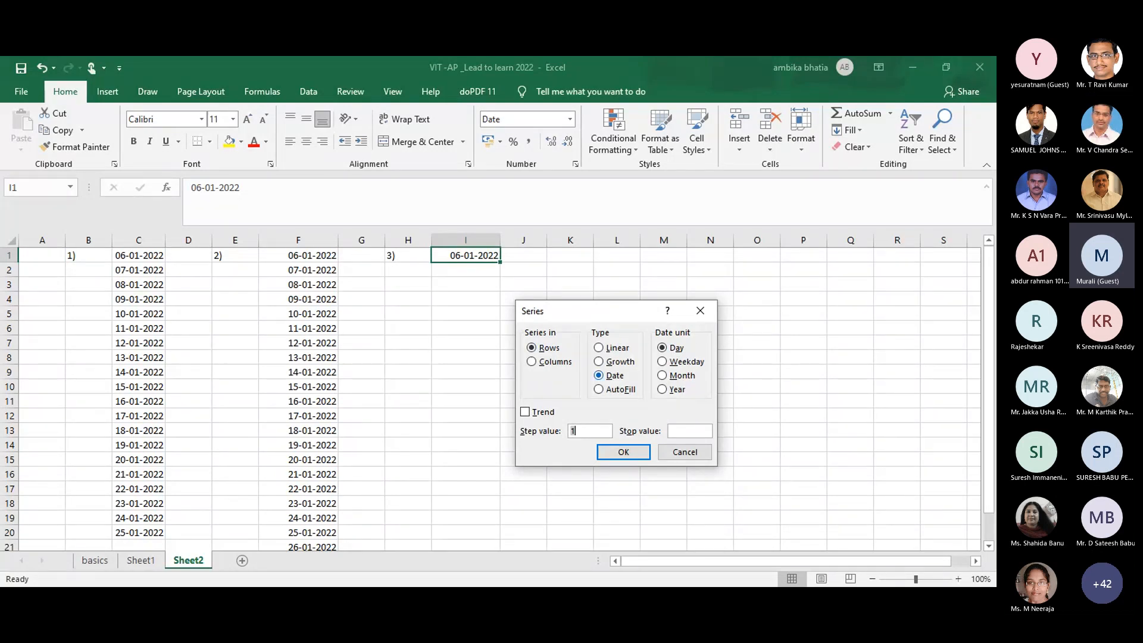
Step: Set the Series stop value to 25/1/2022 and widen column J to see the row-filled dates
left_click(689, 431)
type("25/122")
key("BackSpace")
key("BackSpace")
type("/2022")
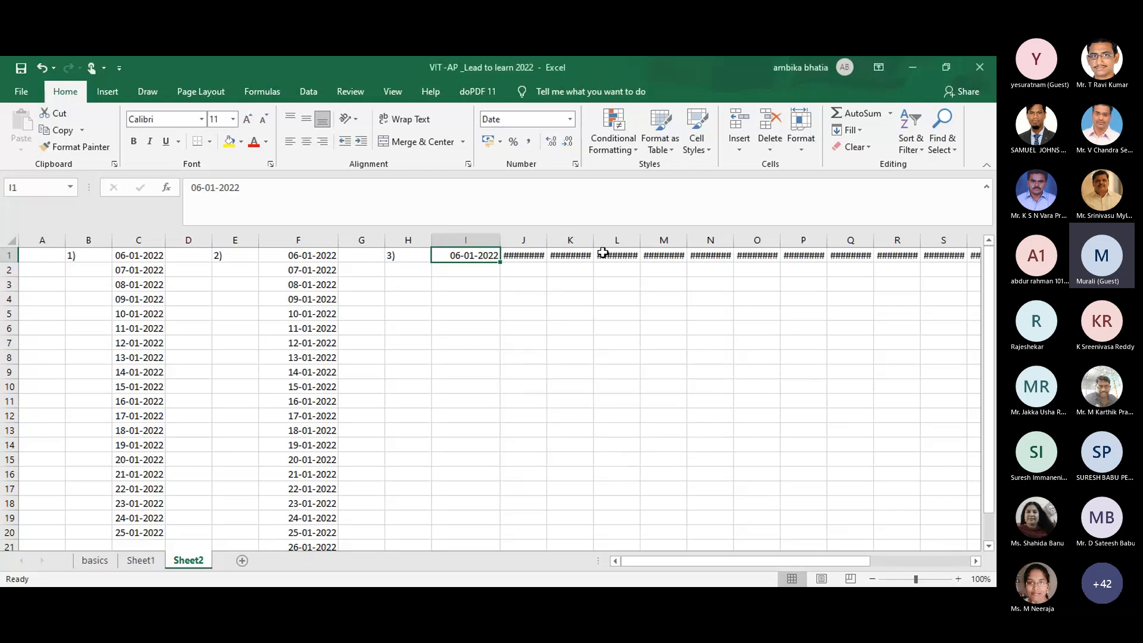
double_click(546, 240)
Step: Undo the row-wise fill, then fill I1 down by Columns with stop value 25/1/2022
key("ctrl+z")
key("ctrl+z")
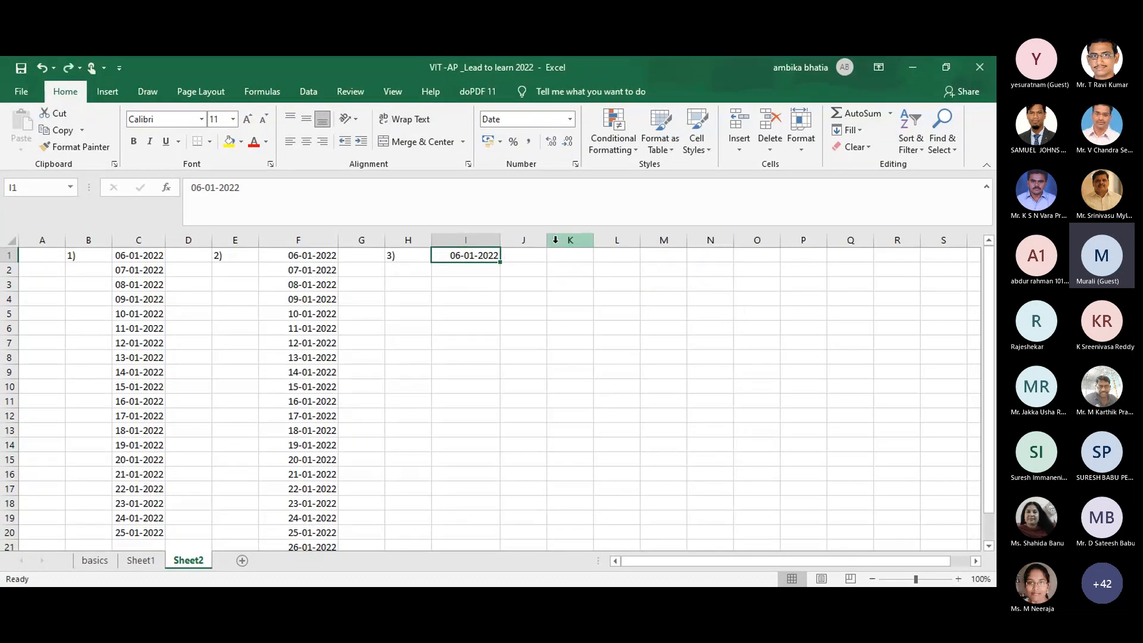
left_click(858, 126)
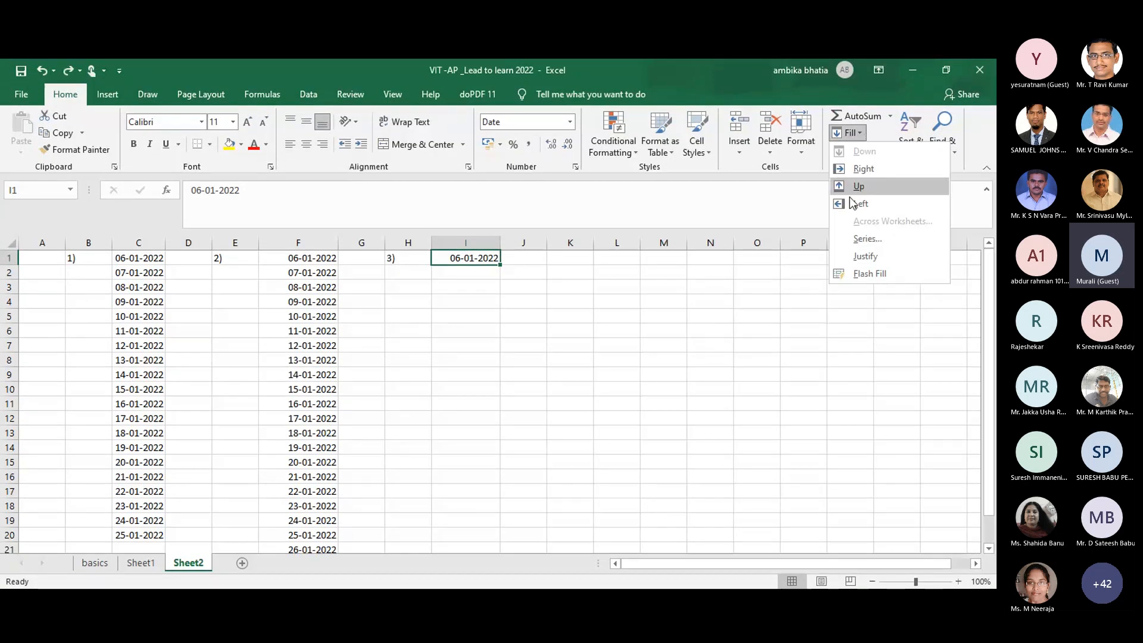
left_click(857, 239)
key("alt+c")
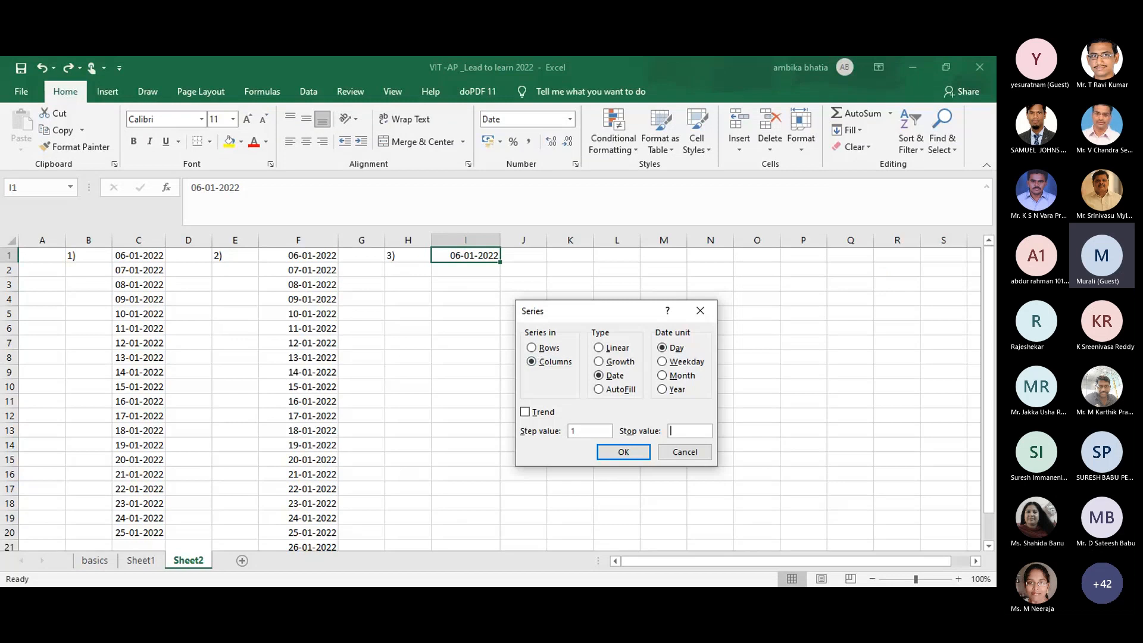
key("alt+o")
type("25/1/2022")
left_click(635, 452)
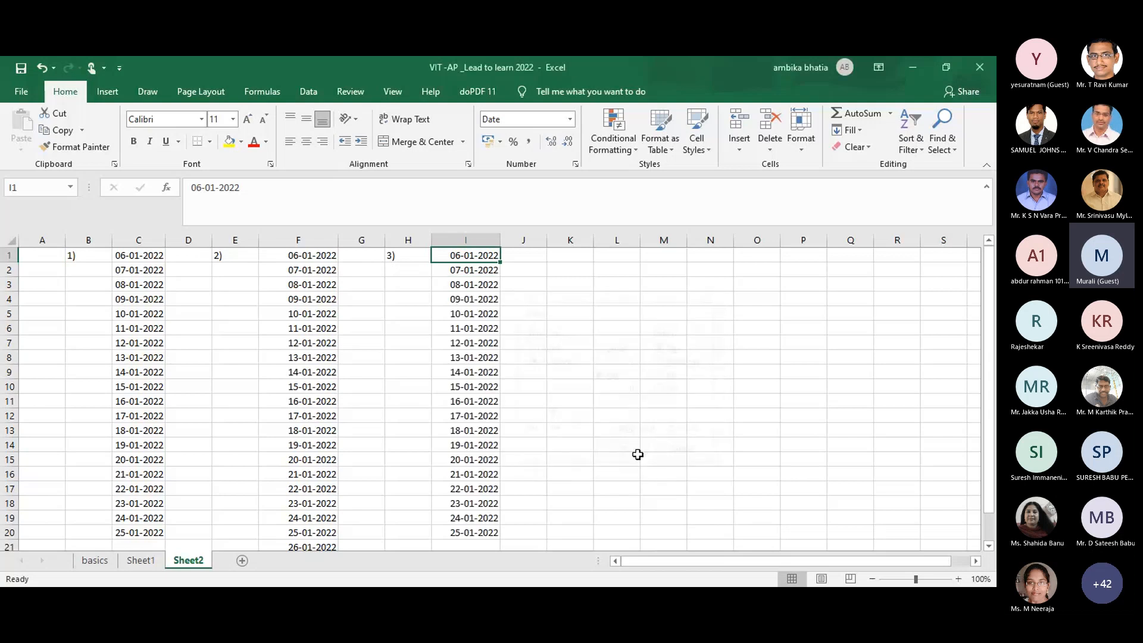
left_click(617, 409)
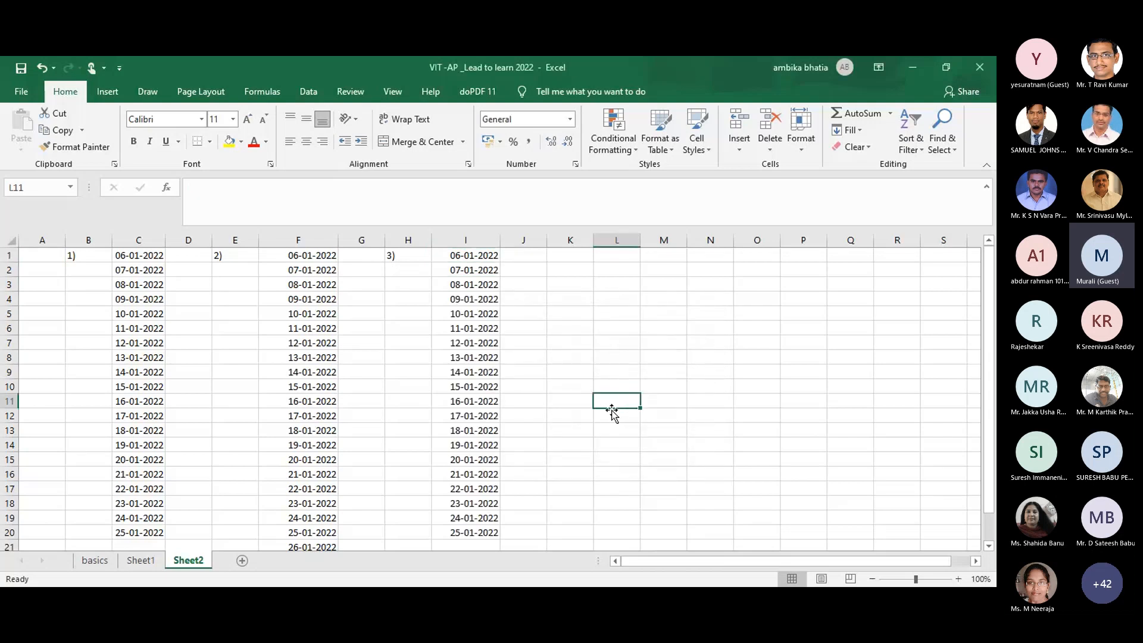
Step: Enter the start date 1/1/2022 in cell L1
left_click(499, 595)
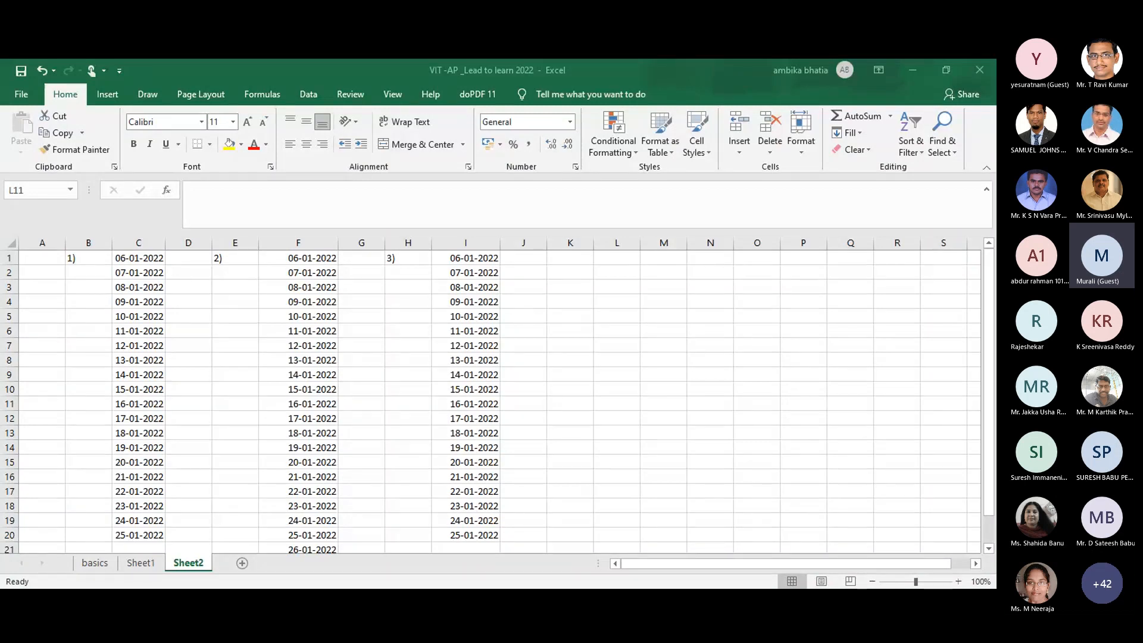
left_click(608, 260)
type("1/")
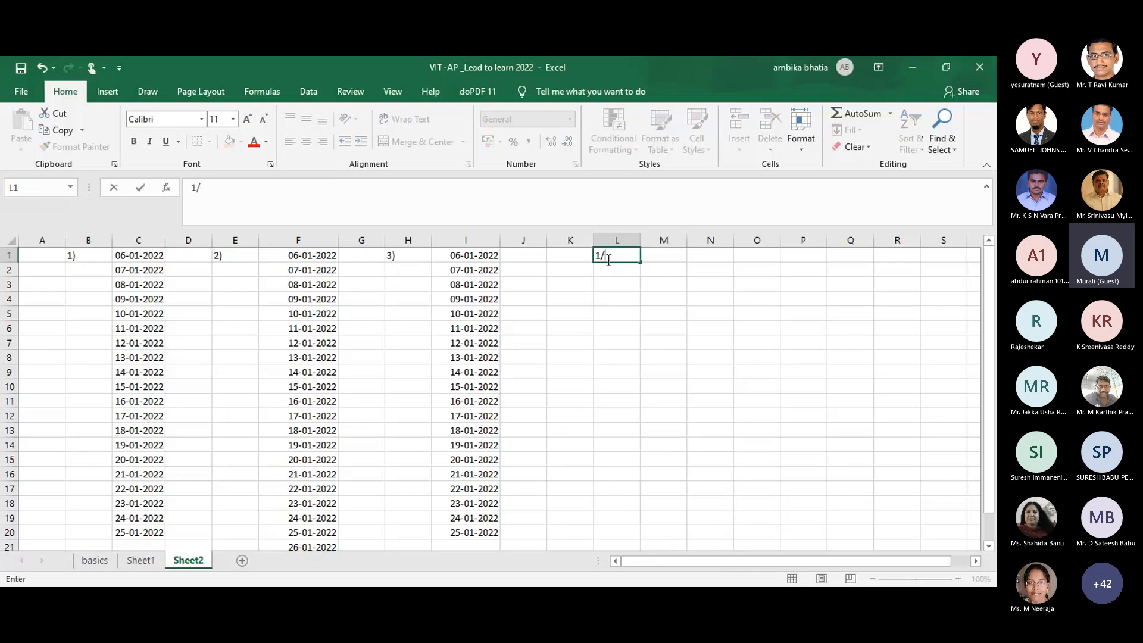
type("1/2022")
left_click(722, 305)
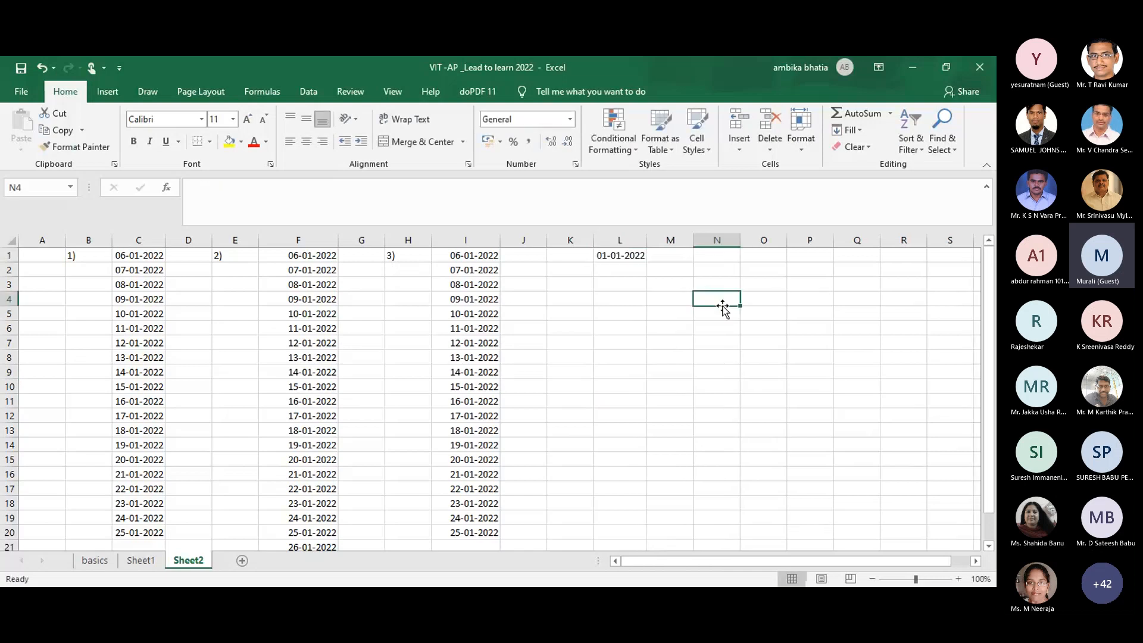
Step: Fill L1 down the column as a daily date series stopping at 13/1/2022
left_click(617, 250)
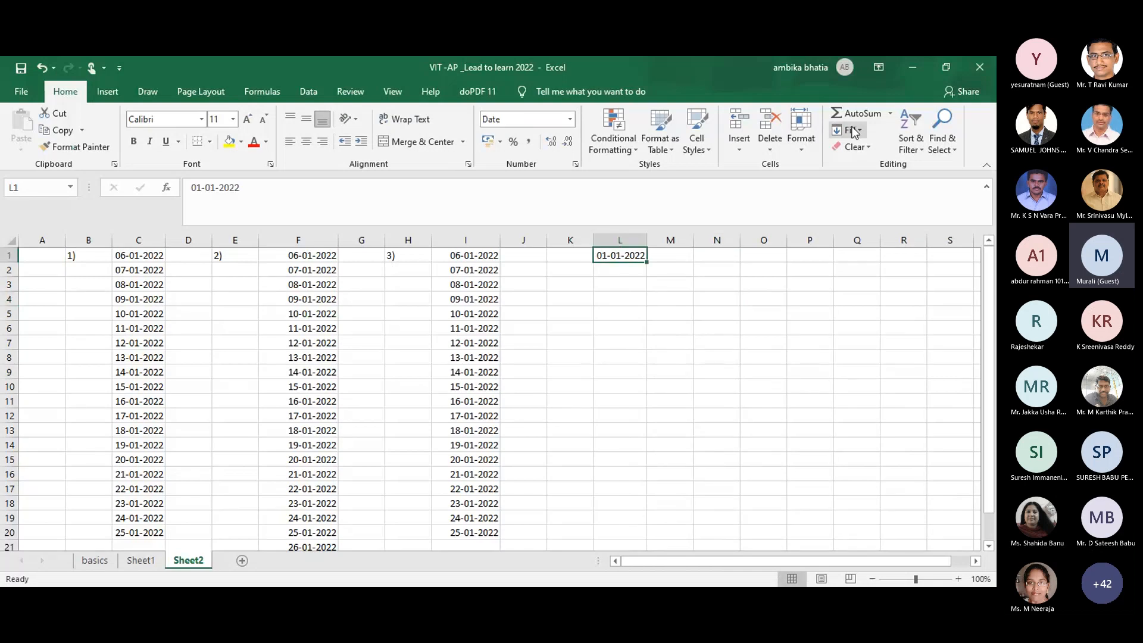
left_click(855, 133)
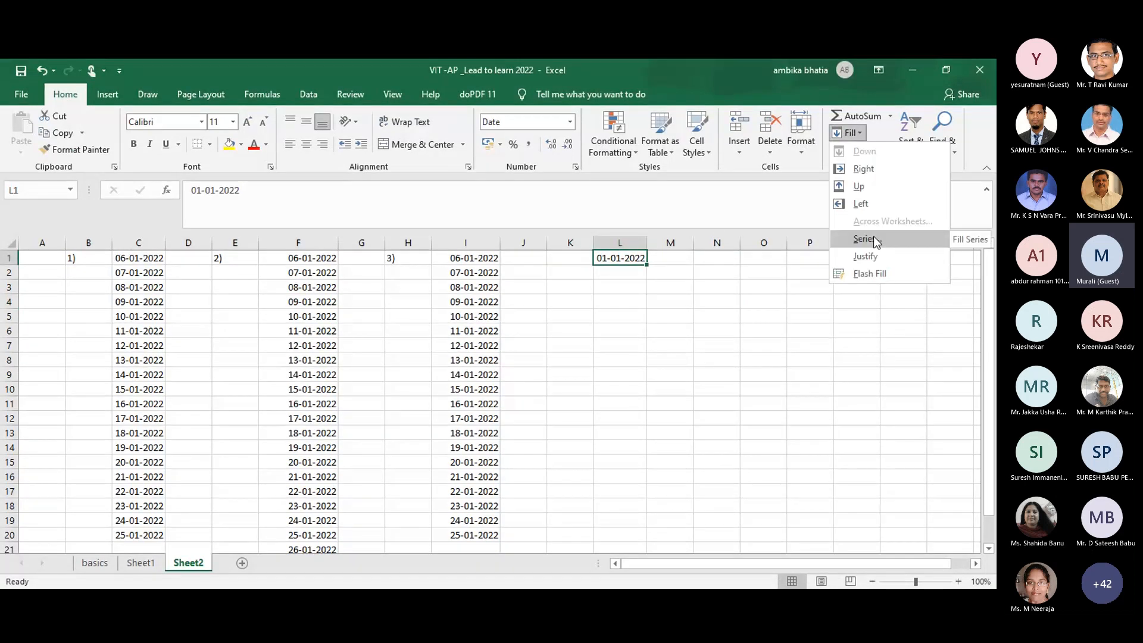
left_click(874, 239)
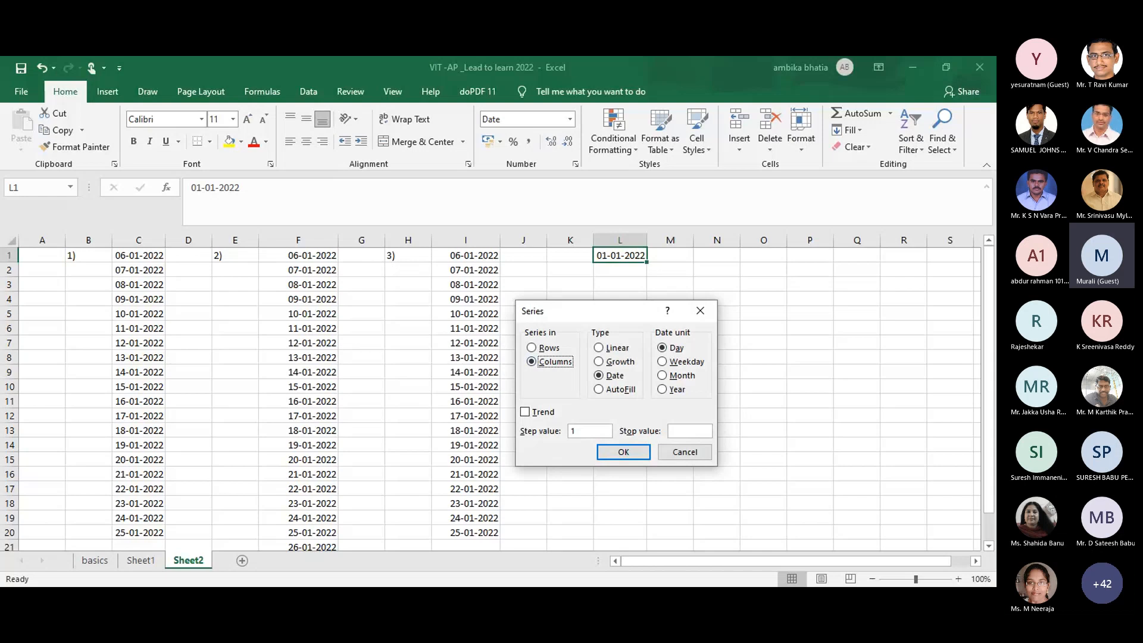
left_click(689, 432)
type("13/1/2022")
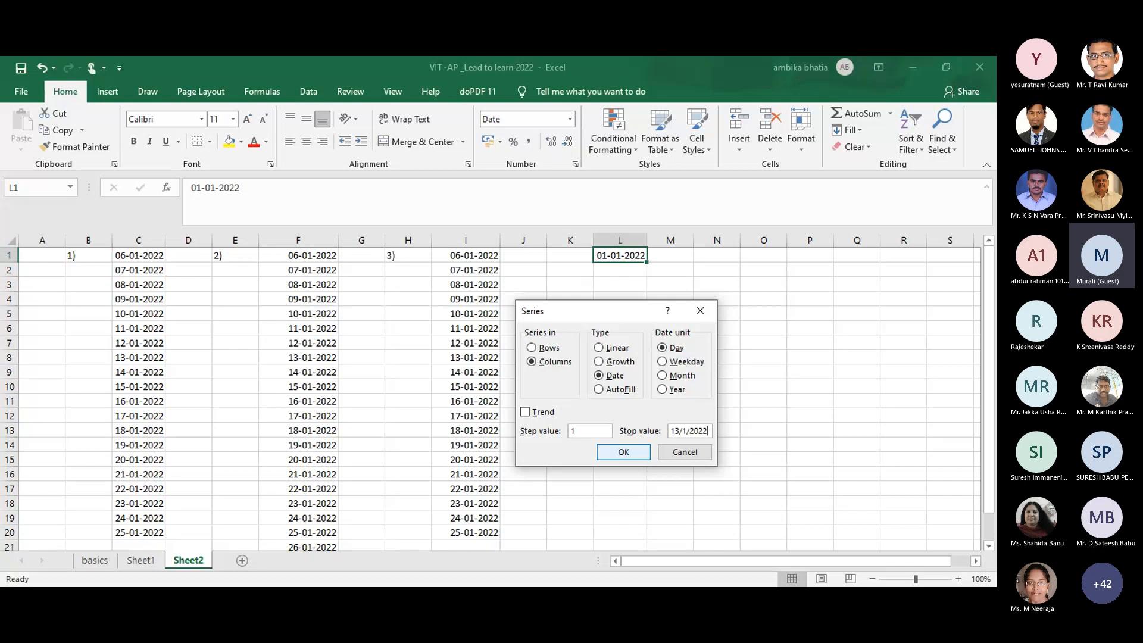
left_click(631, 453)
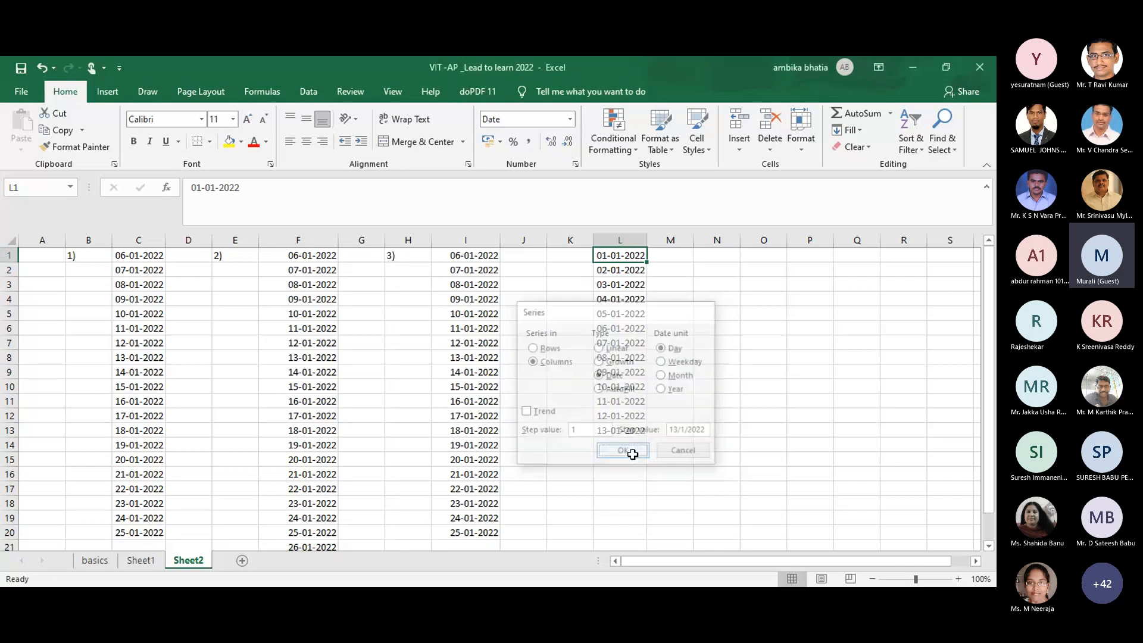
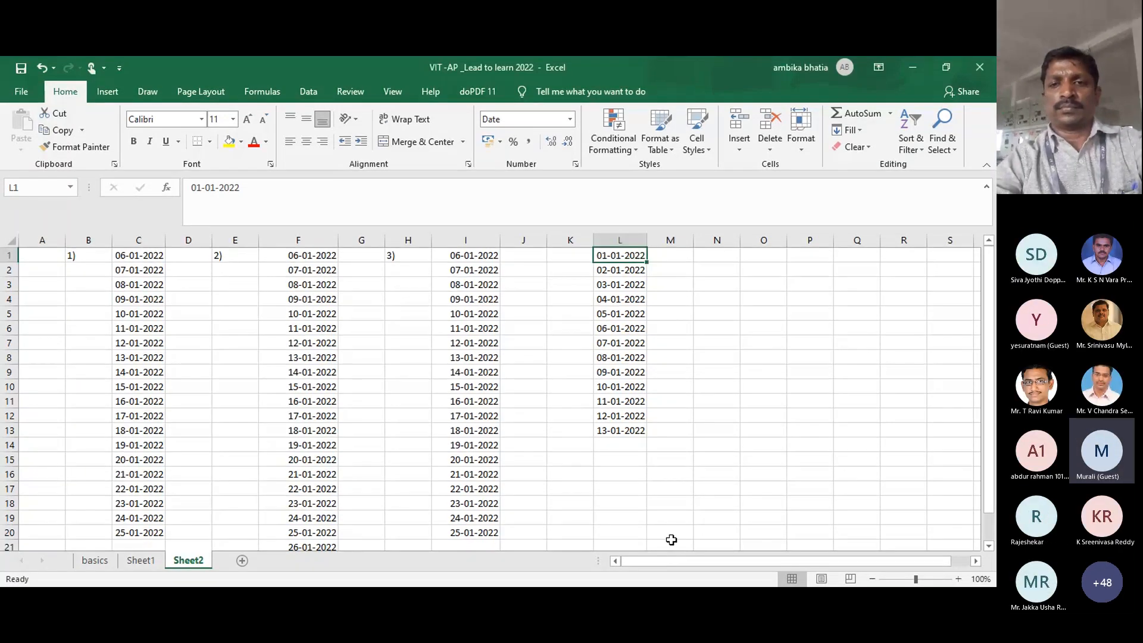
Step: Enter the start date 1/1/2022 in cell N1
left_click(723, 260)
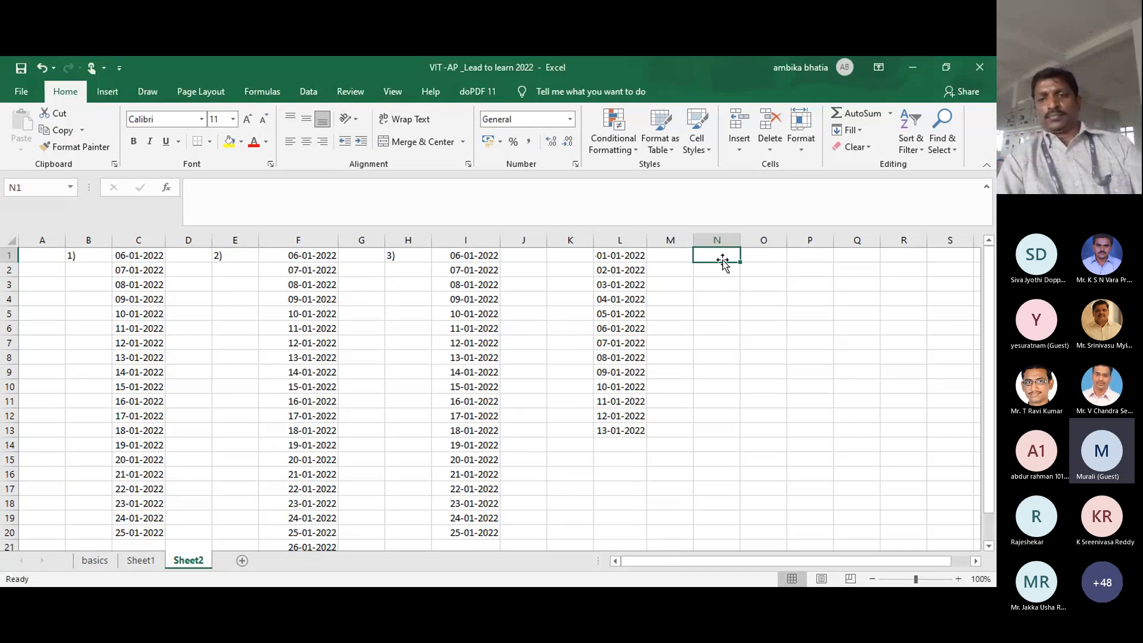
type("1")
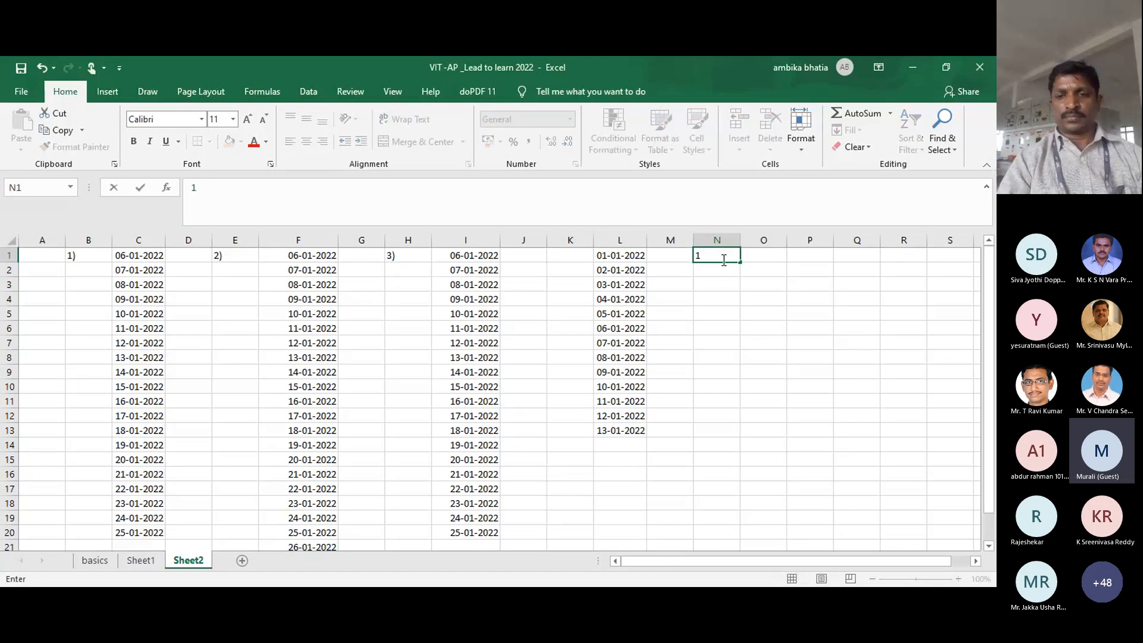
type("/1/2022")
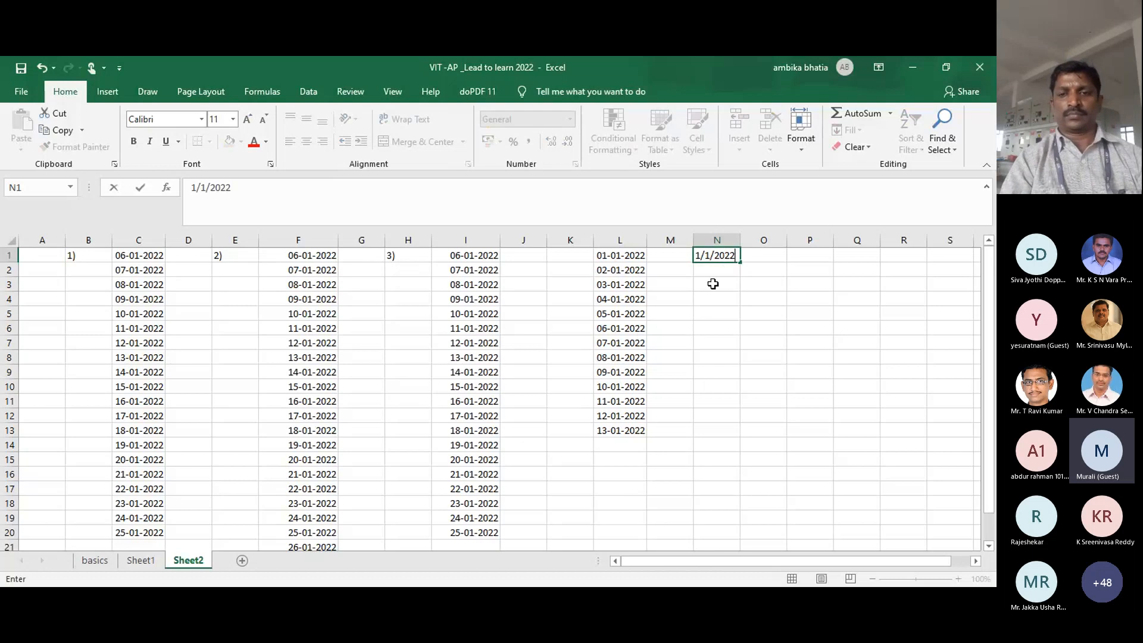
left_click(714, 284)
Step: Add the shortcut note 'alt+E+I+S' in cell P2
left_click(723, 253)
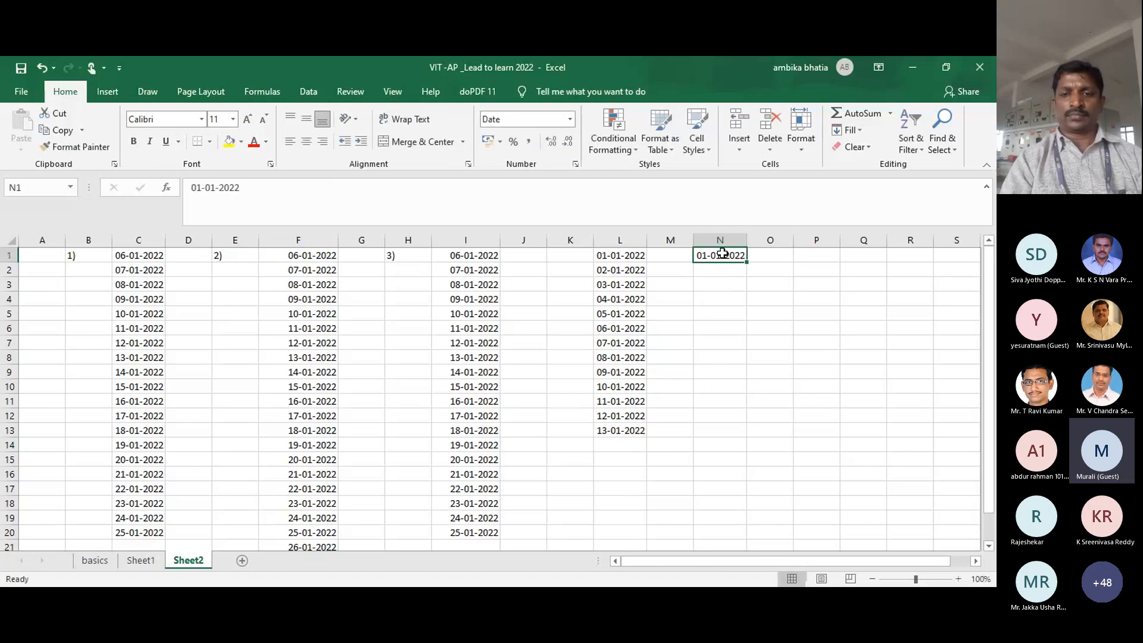
left_click(813, 273)
type("al")
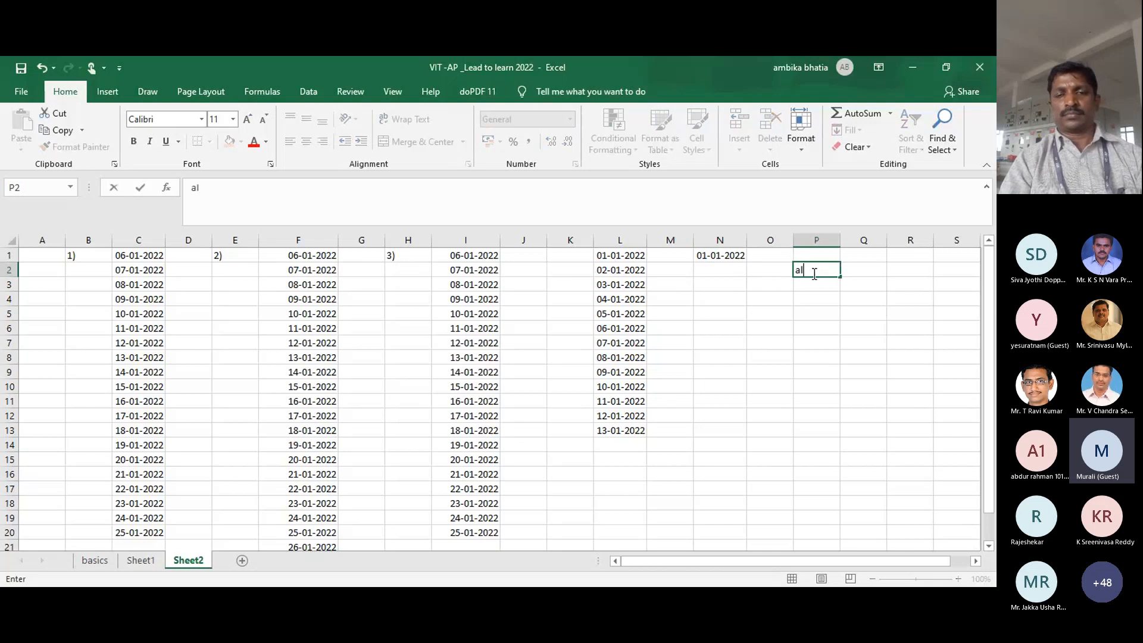
type("t+E+I+S")
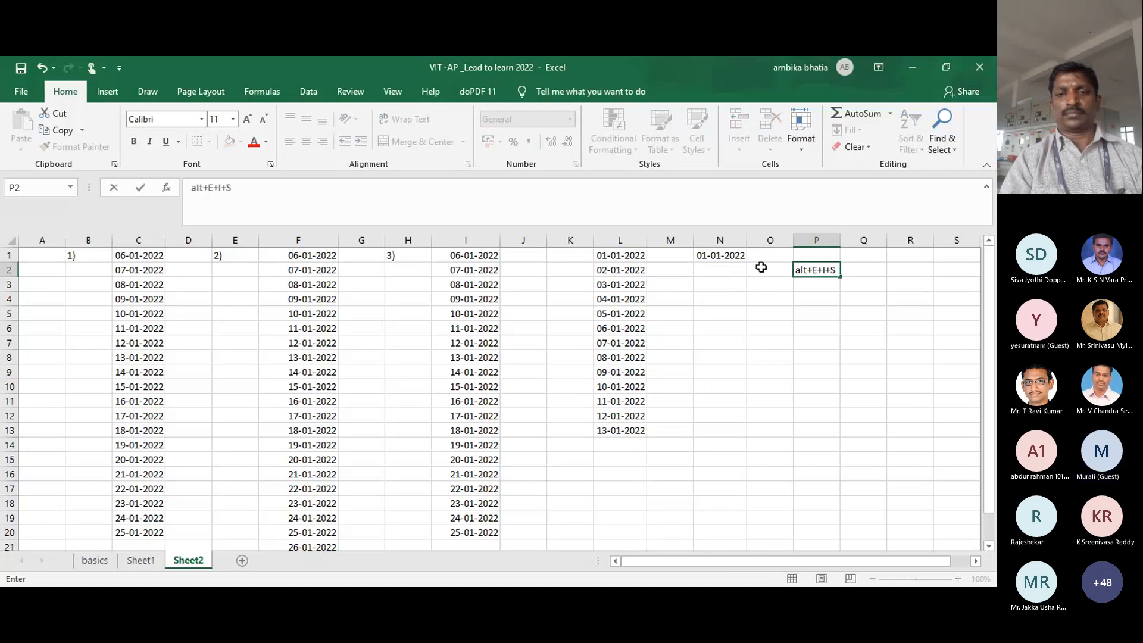
left_click(735, 251)
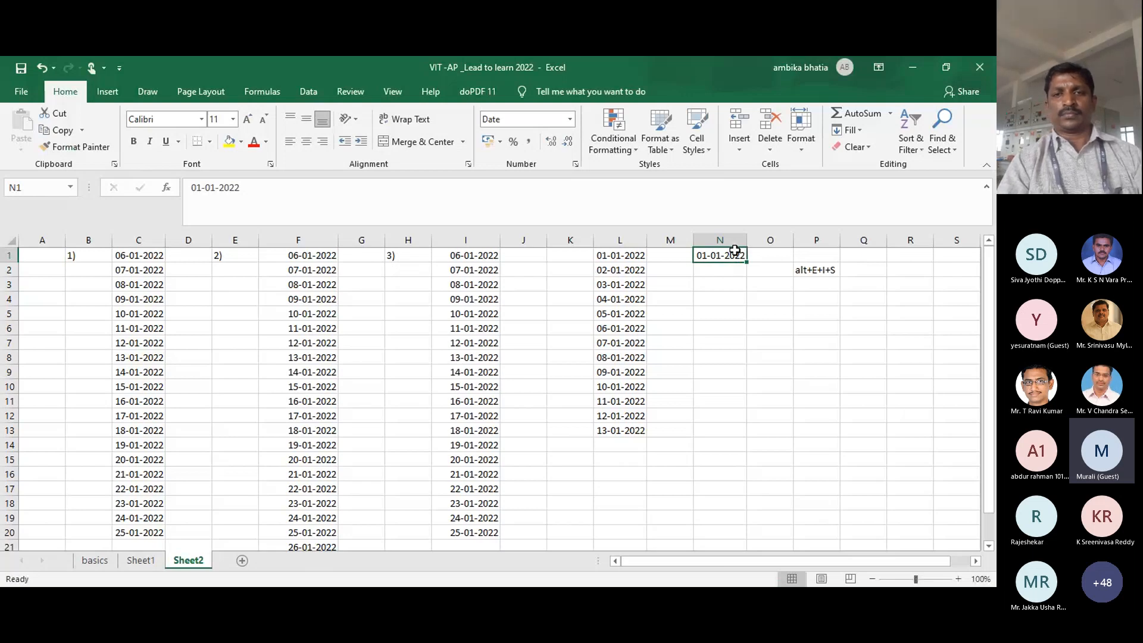
Step: Try the legacy Alt, E, I, S key sequence, cancel it, then open Home's Fill options from O8
key("alt")
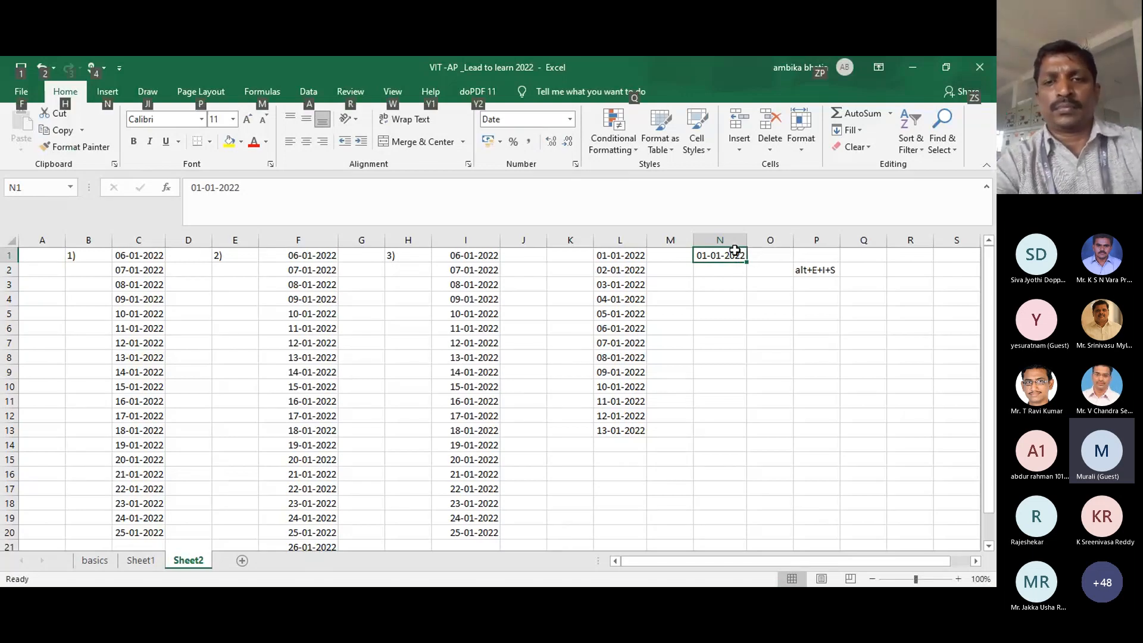
key("e")
key("i")
key("s")
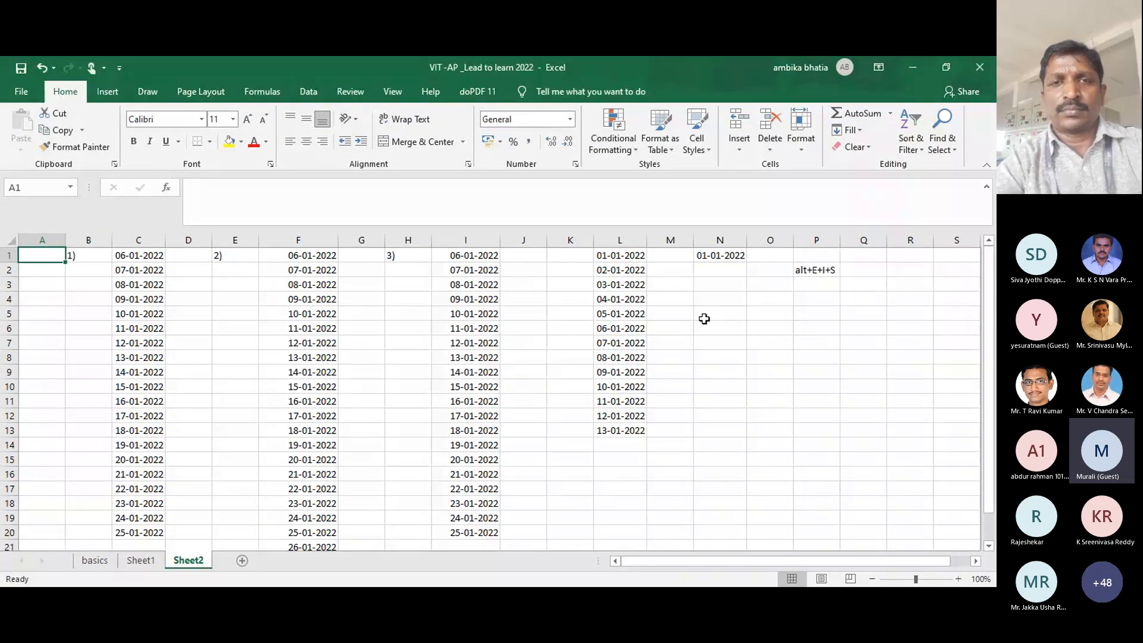
key("alt+e")
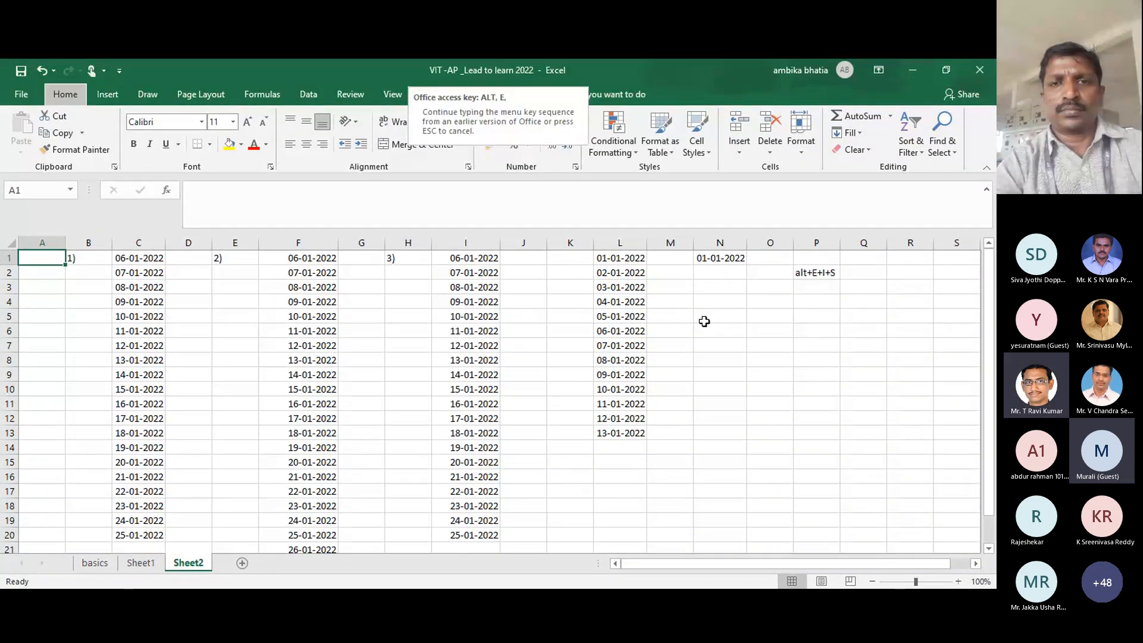
key("Escape")
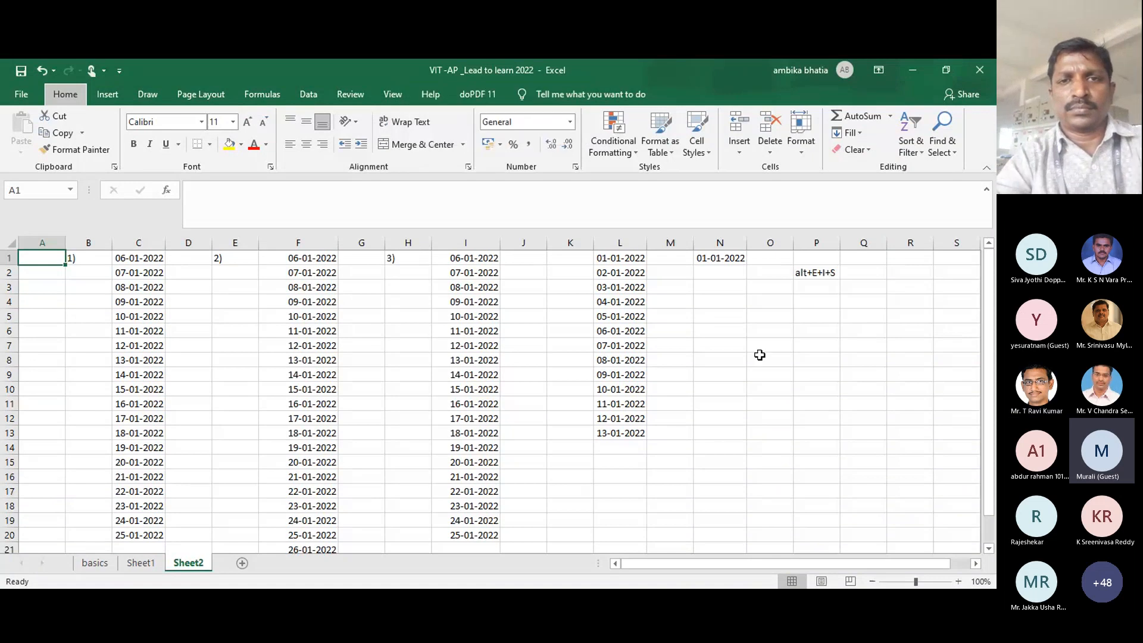
left_click(760, 355)
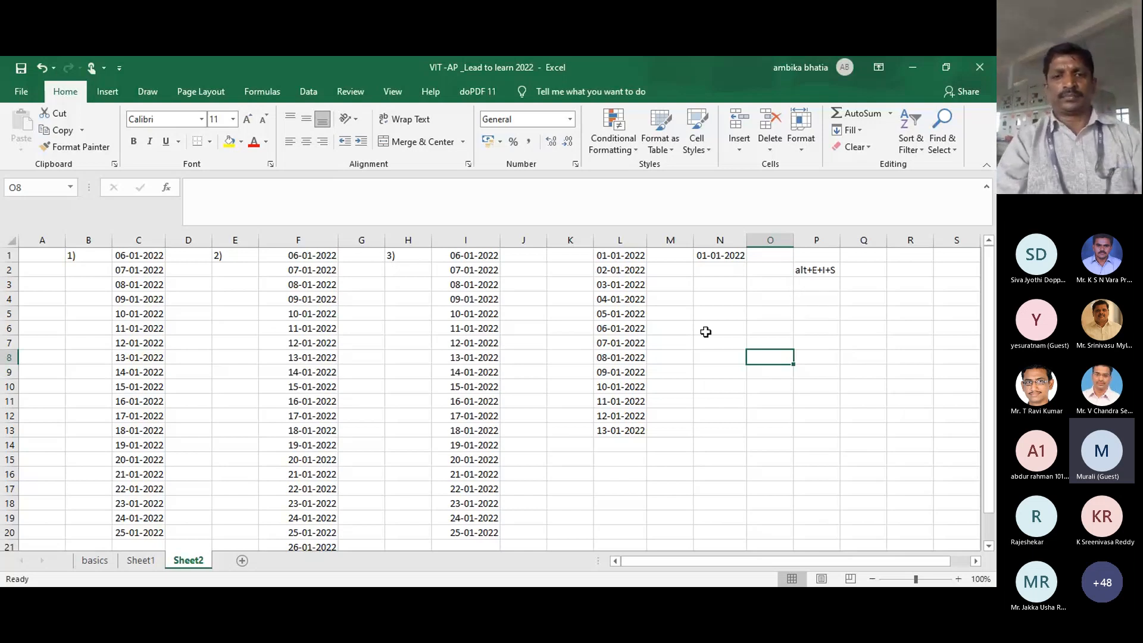
left_click(862, 130)
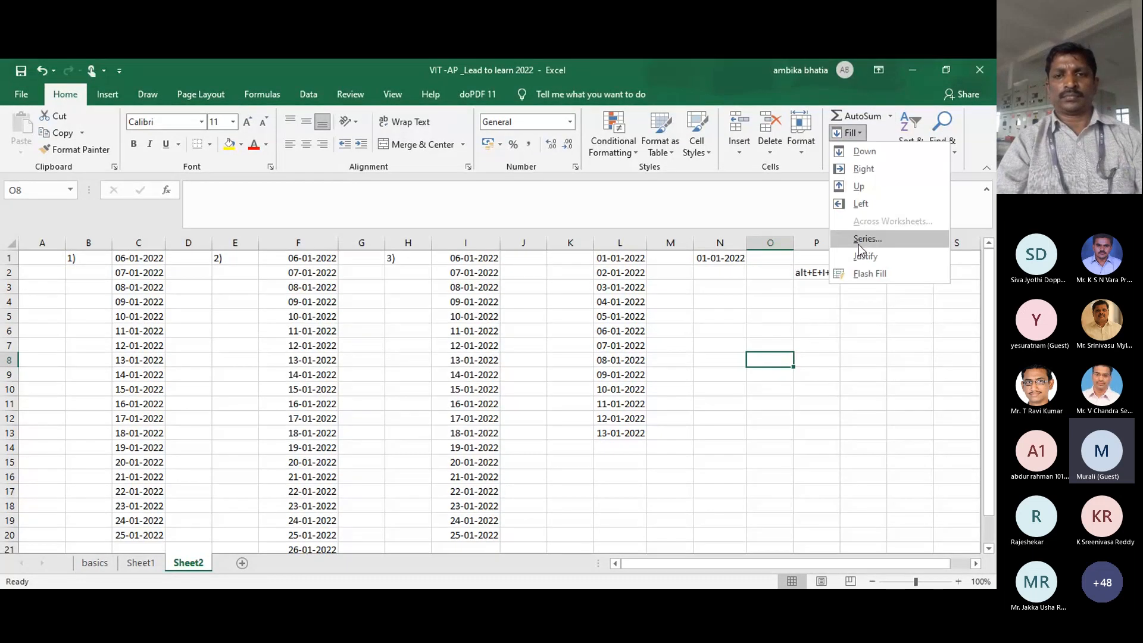
Step: Open the Fill > Series dialog, review its Linear step-1 settings, and close it without filling
left_click(766, 355)
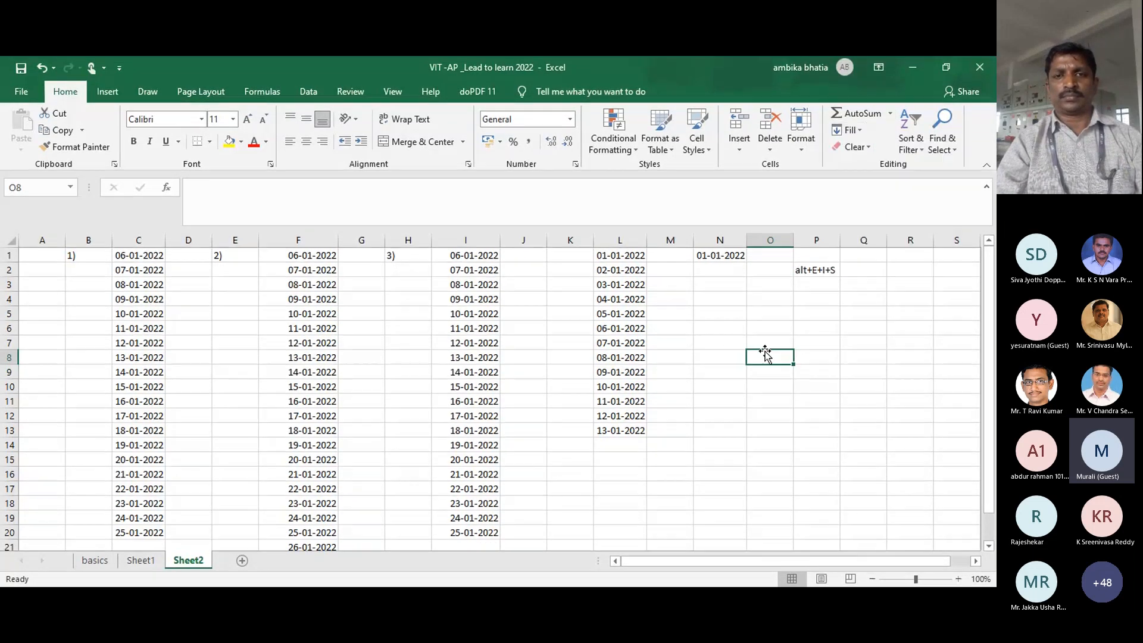
left_click(850, 132)
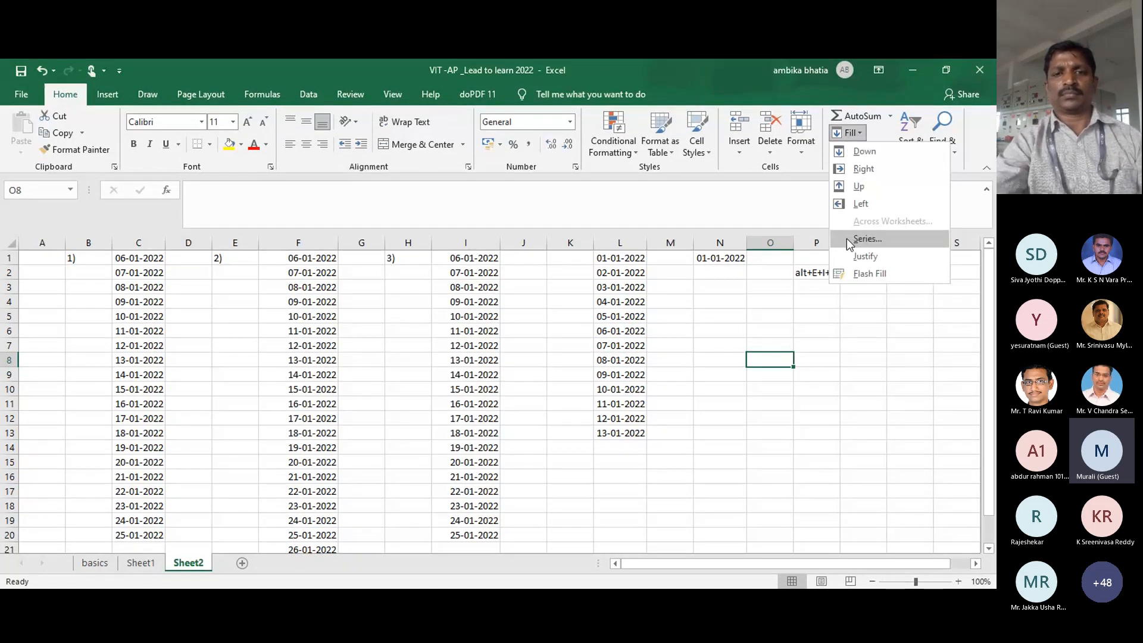
left_click(847, 238)
key("Escape")
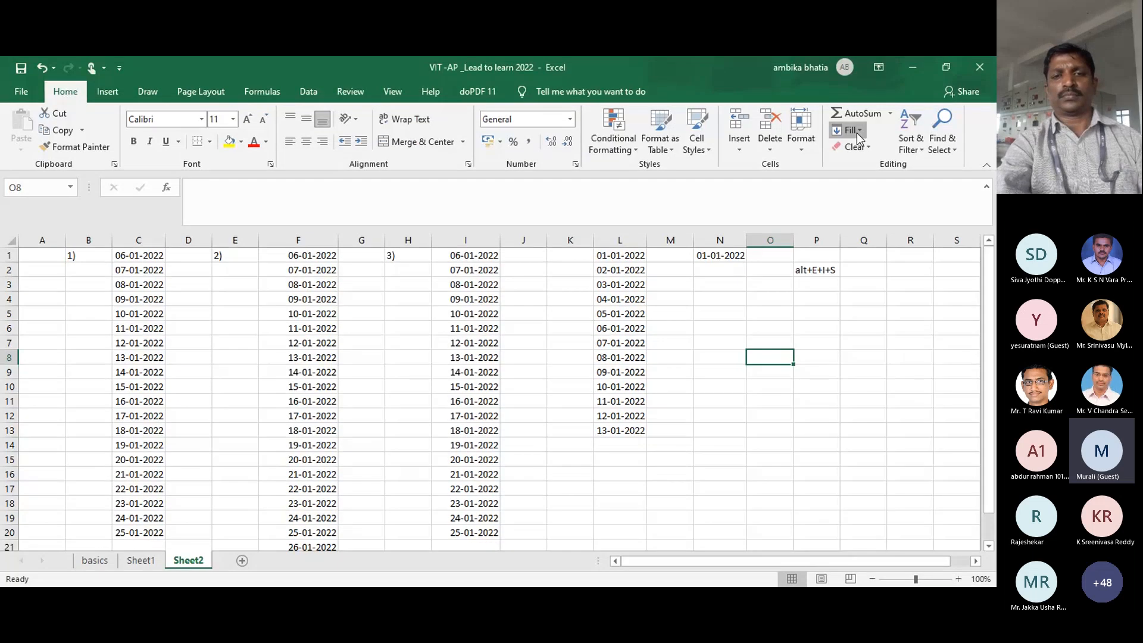
left_click(858, 132)
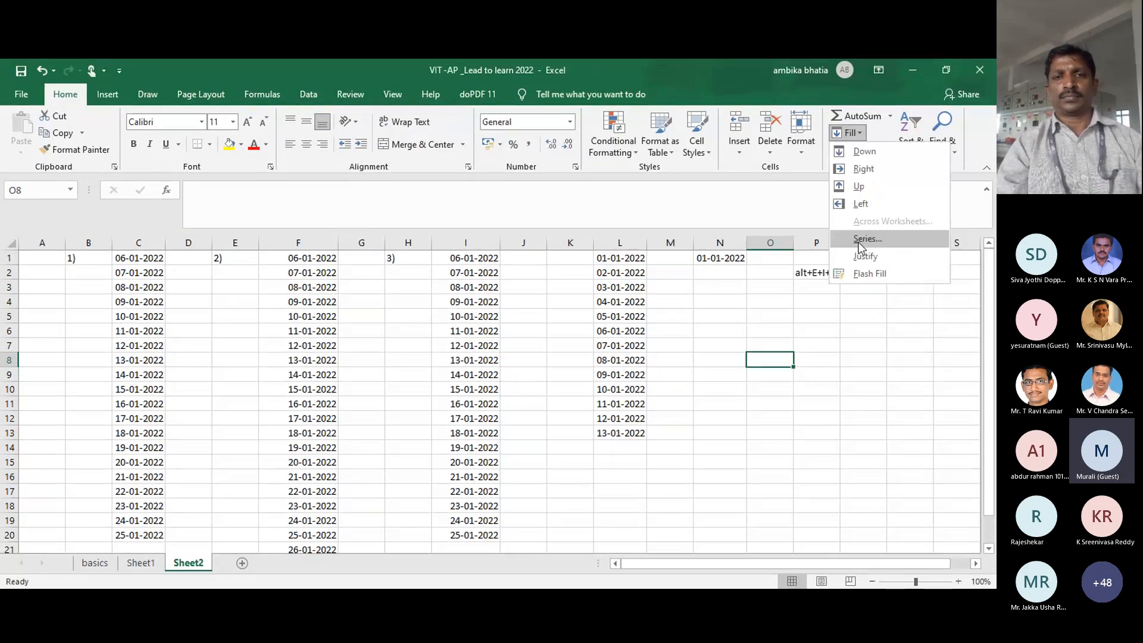
left_click(863, 240)
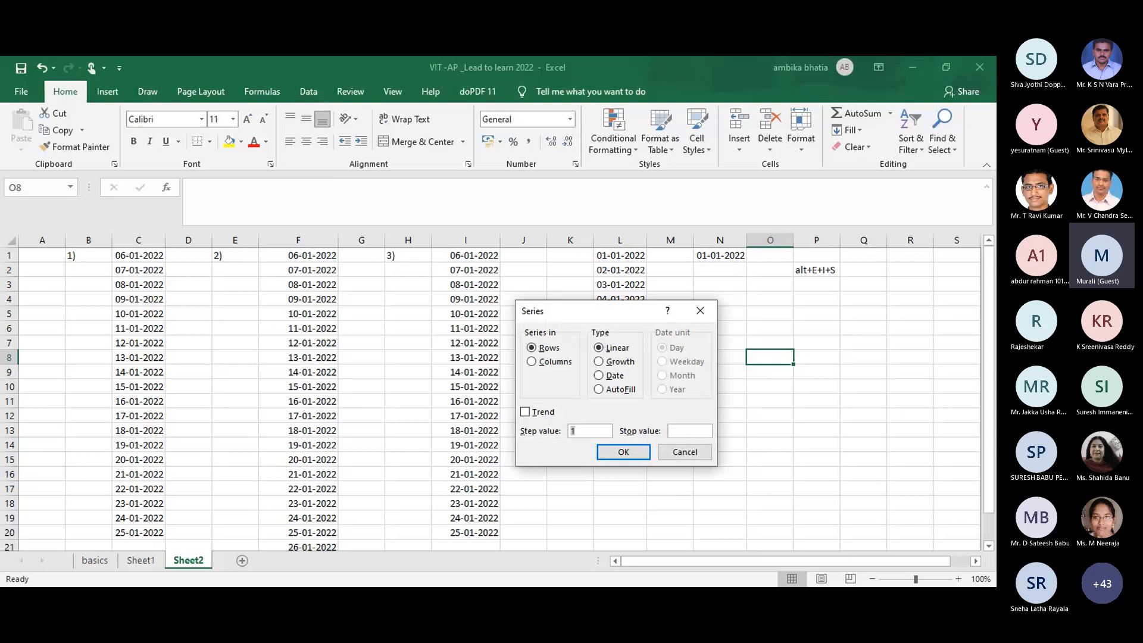
key("alt+Tab")
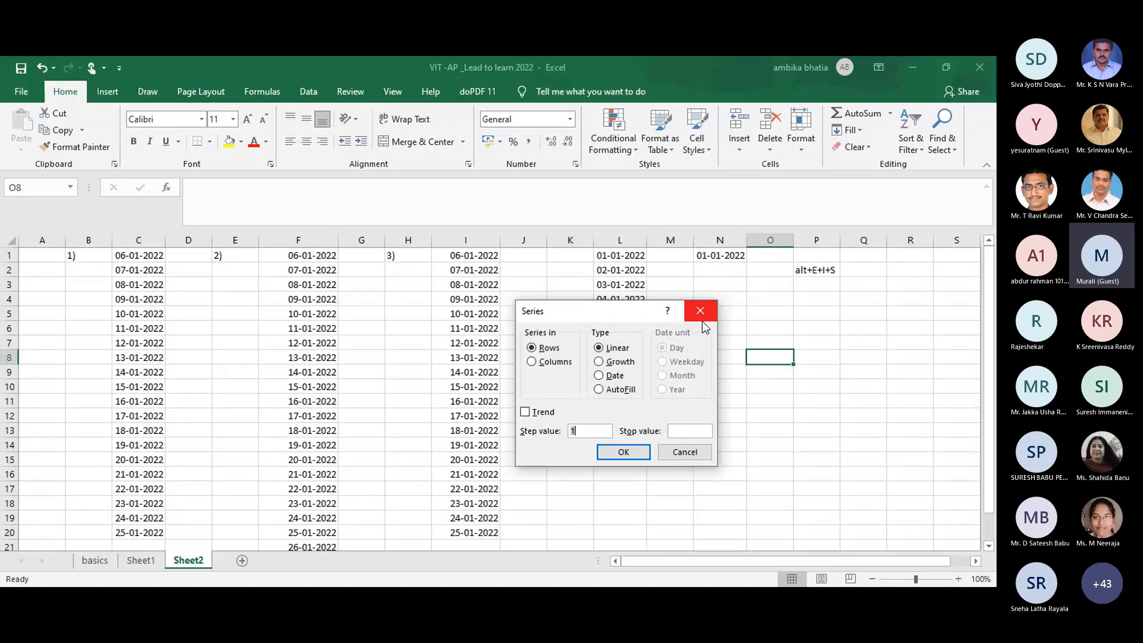
key("Return")
Step: Check F2's =F1+1 formula, then enter =N1+1 in N2 to get 02-01-2022
left_click(316, 270)
double_click(316, 271)
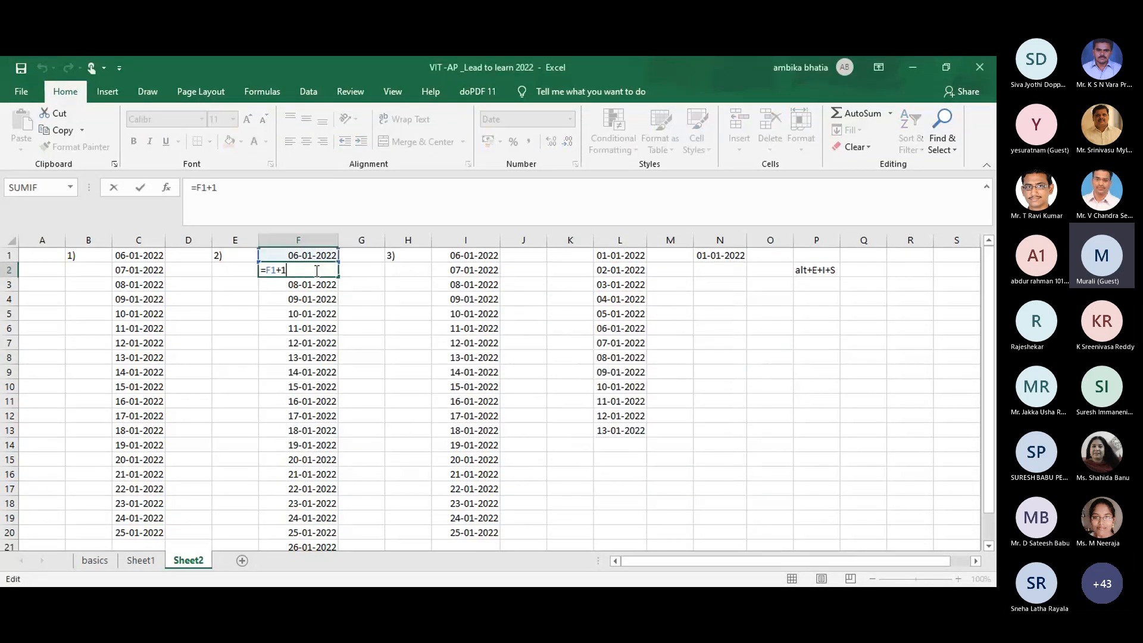
key("Escape")
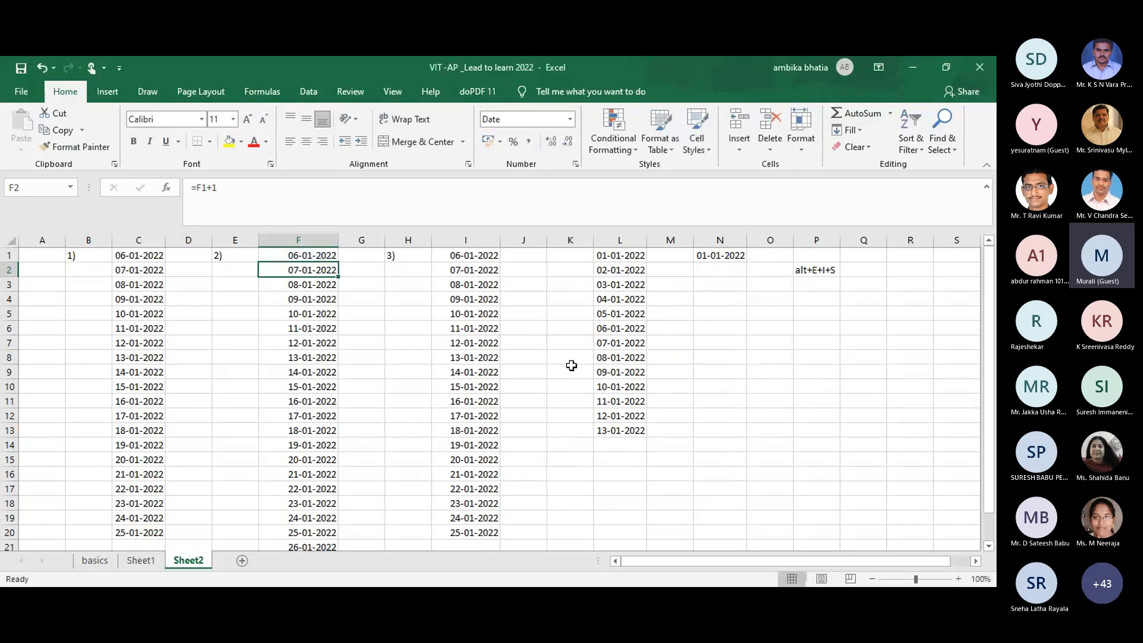
left_click(718, 268)
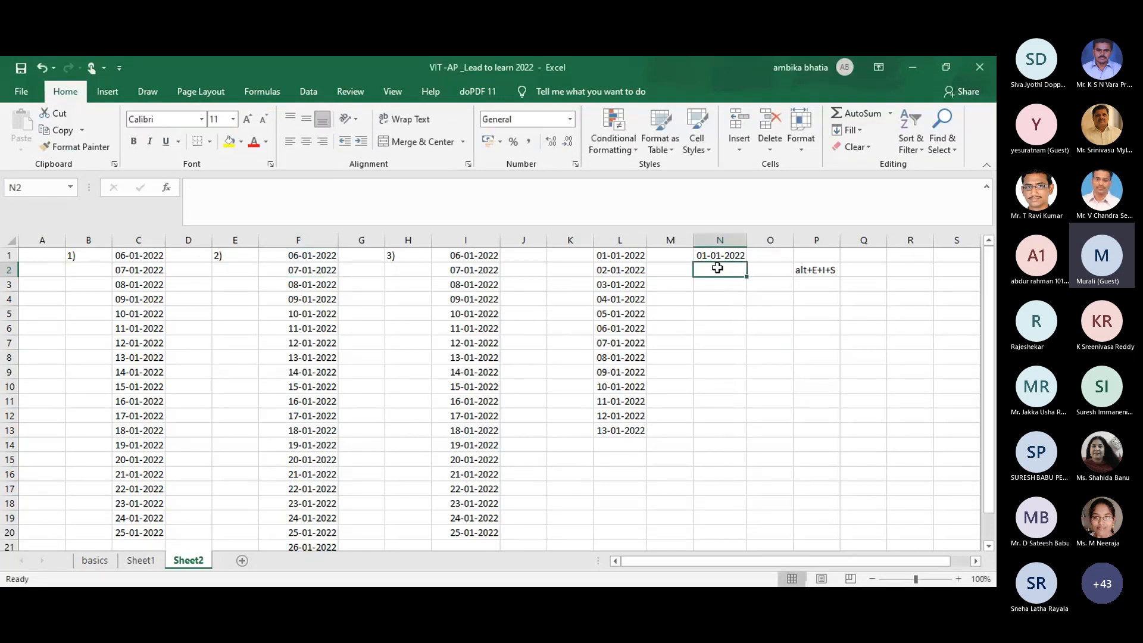
type("=")
left_click(720, 255)
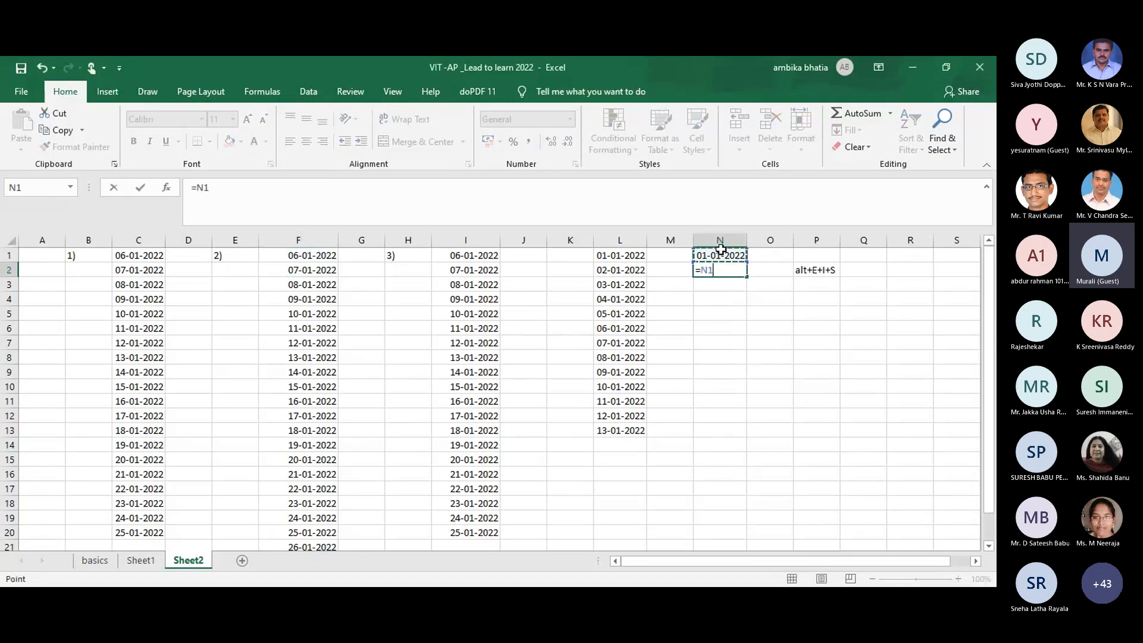
type("+1")
key("Return")
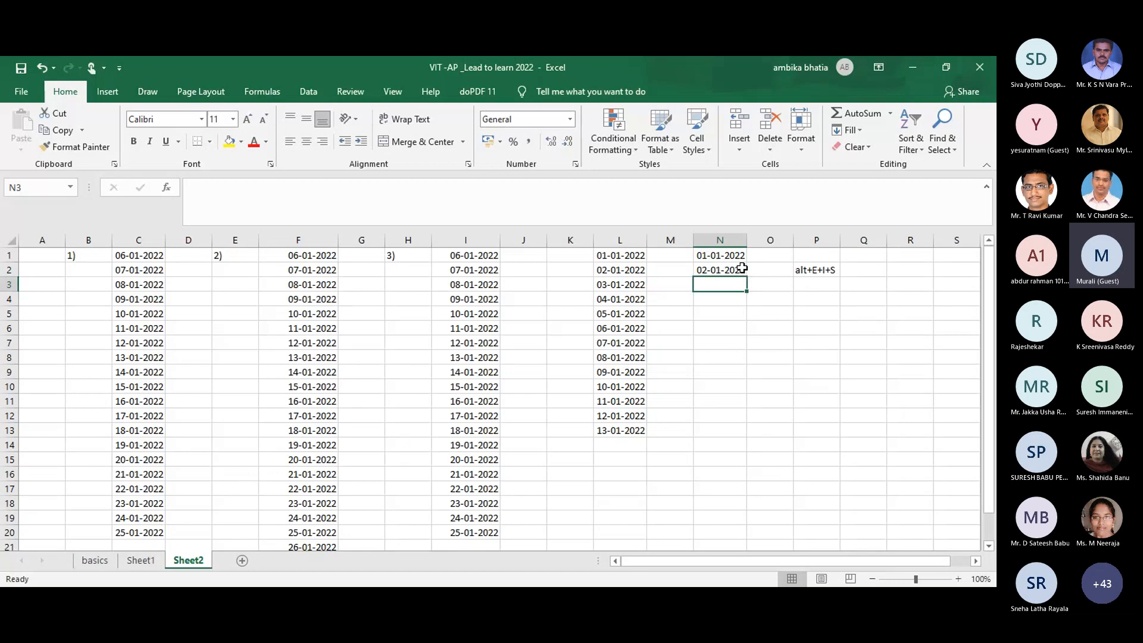
Step: Copy N2's formula down through N8 so the dates reach 08-01-2022
left_click(742, 268)
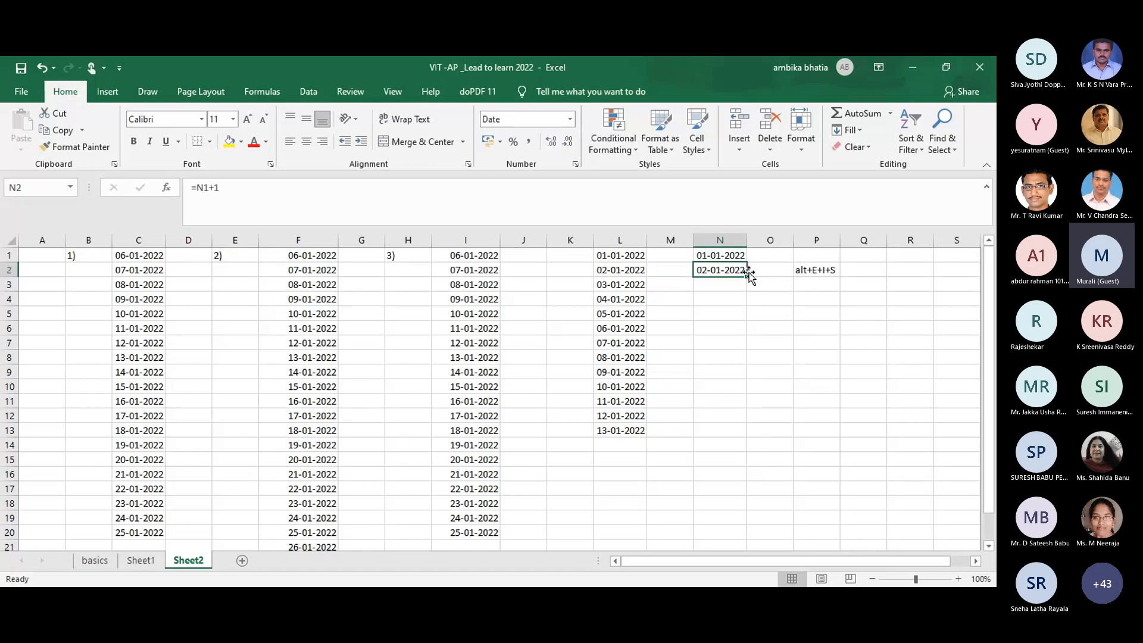
left_click(755, 368)
left_click(733, 272)
left_click_drag(745, 275, 739, 358)
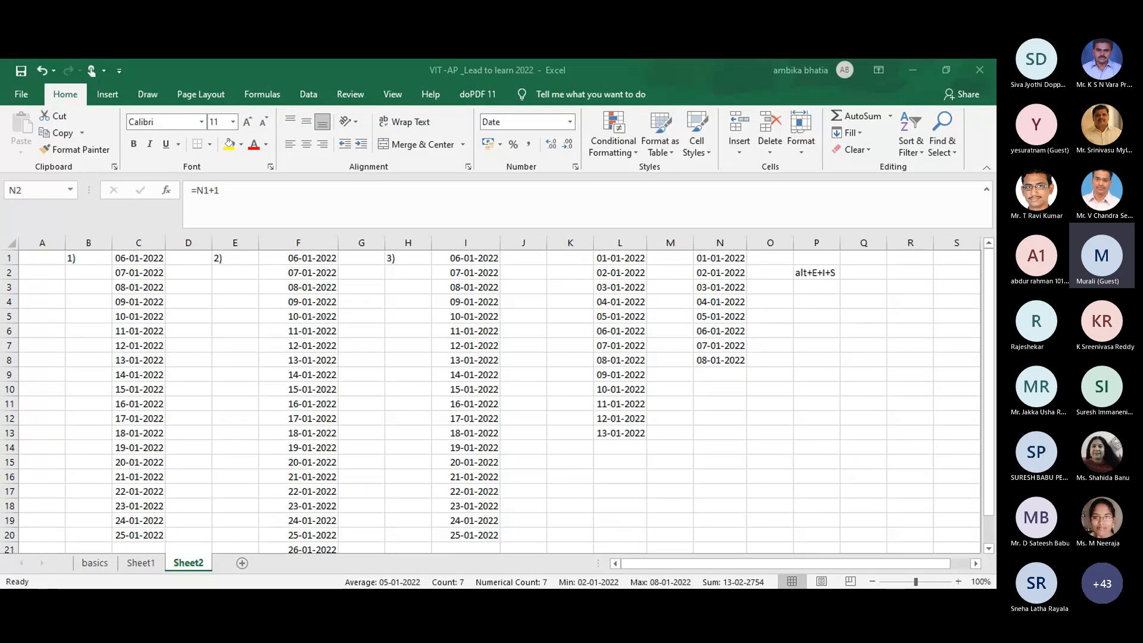
left_click(620, 433)
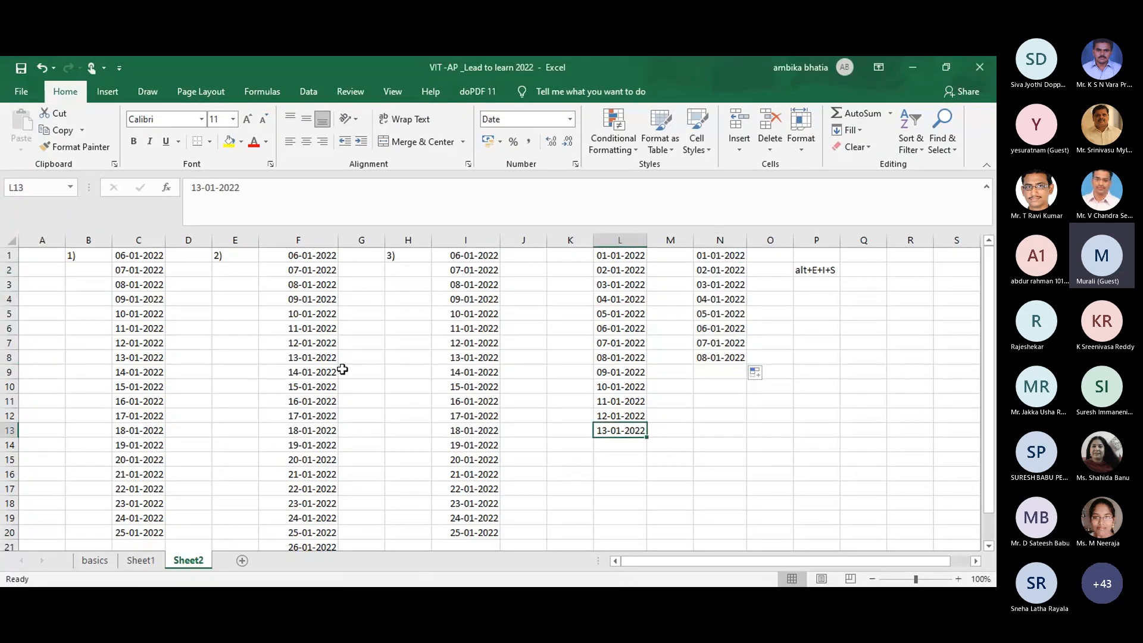
left_click(110, 564)
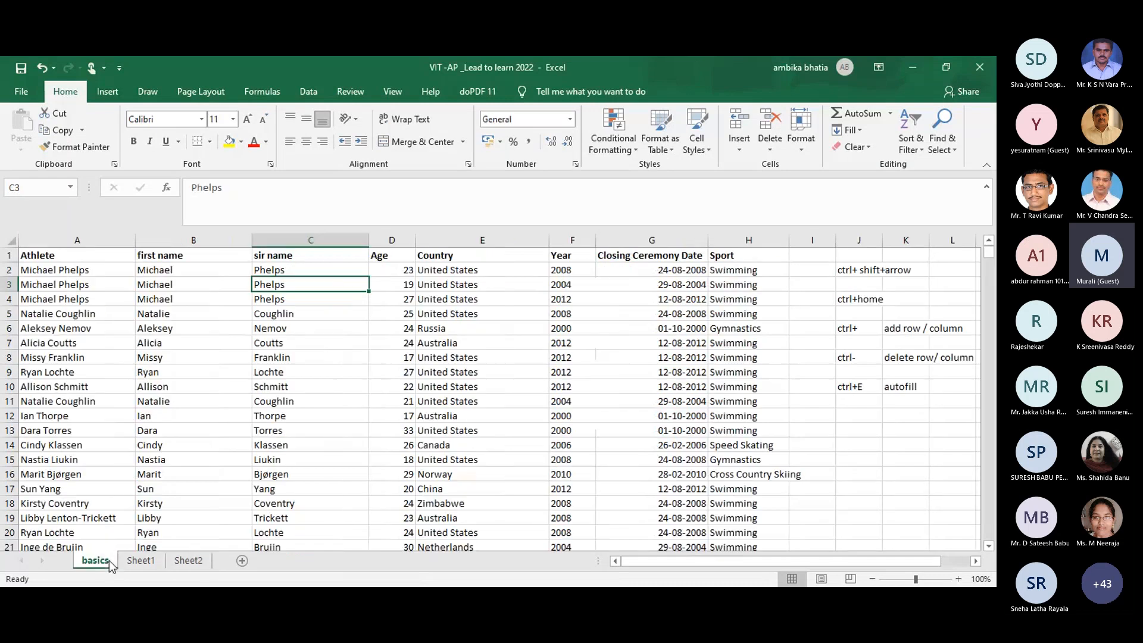
left_click(374, 400)
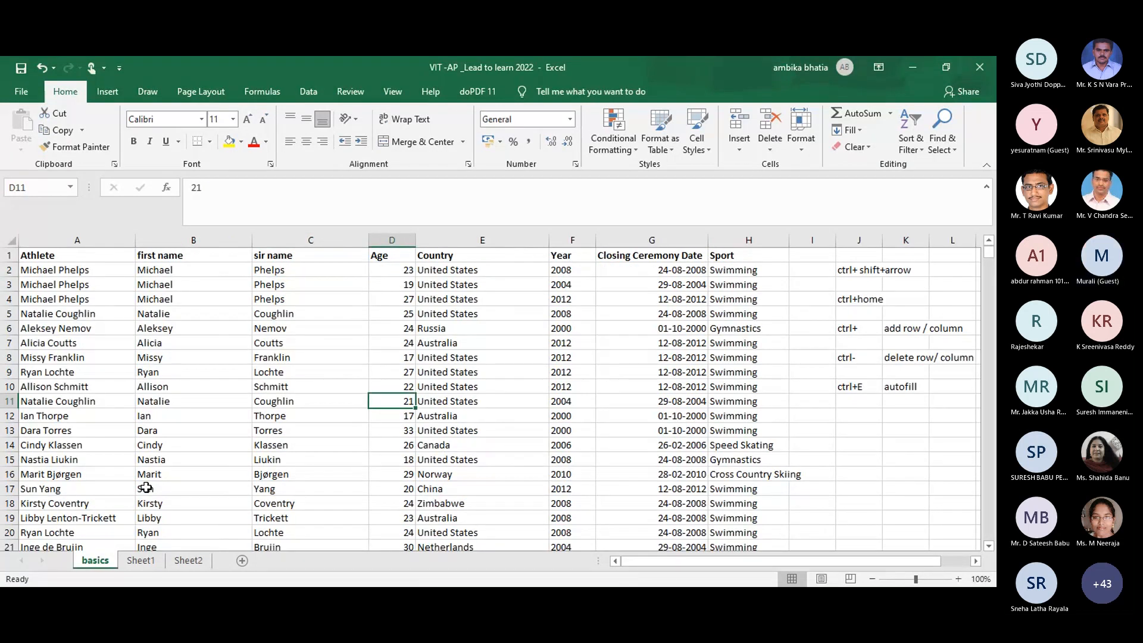
left_click(165, 303)
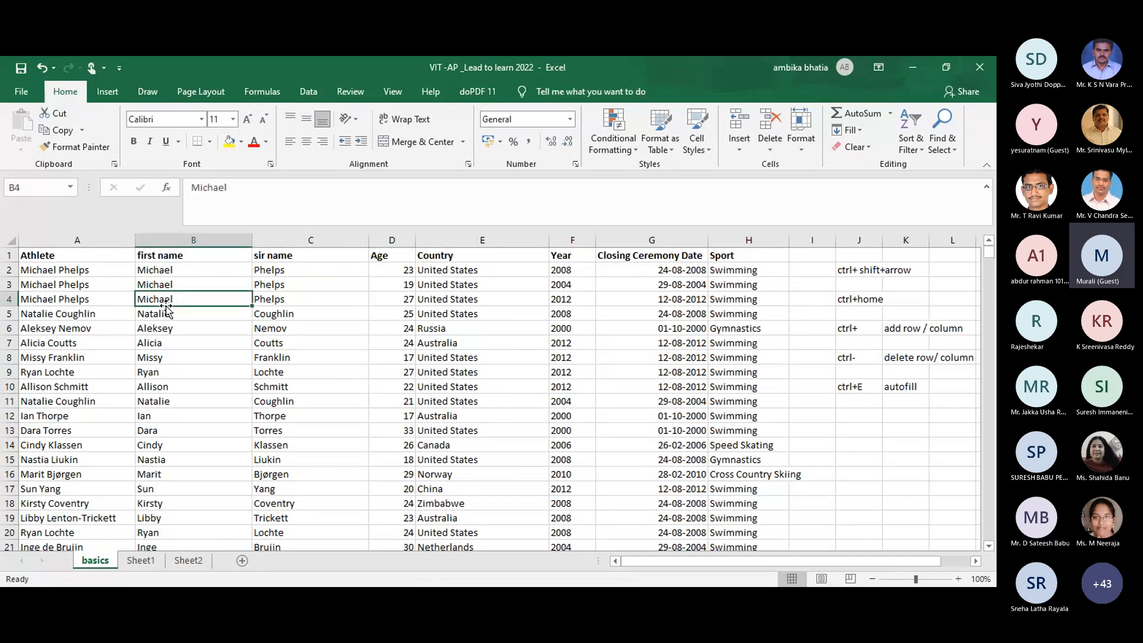
left_click(279, 318)
left_click(277, 339)
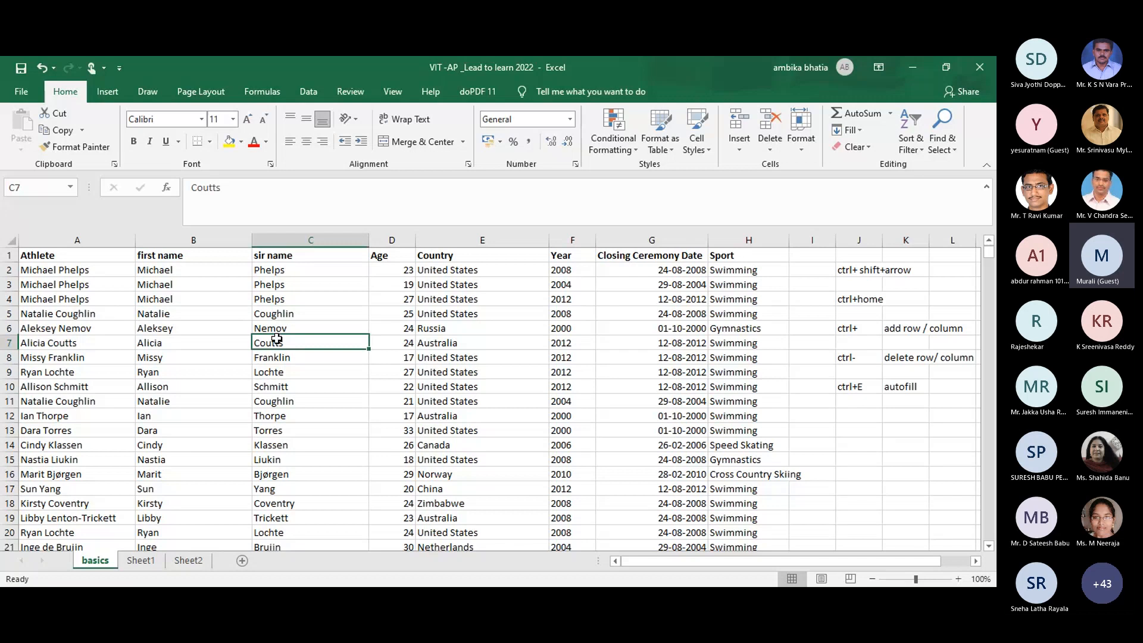
left_click(185, 300)
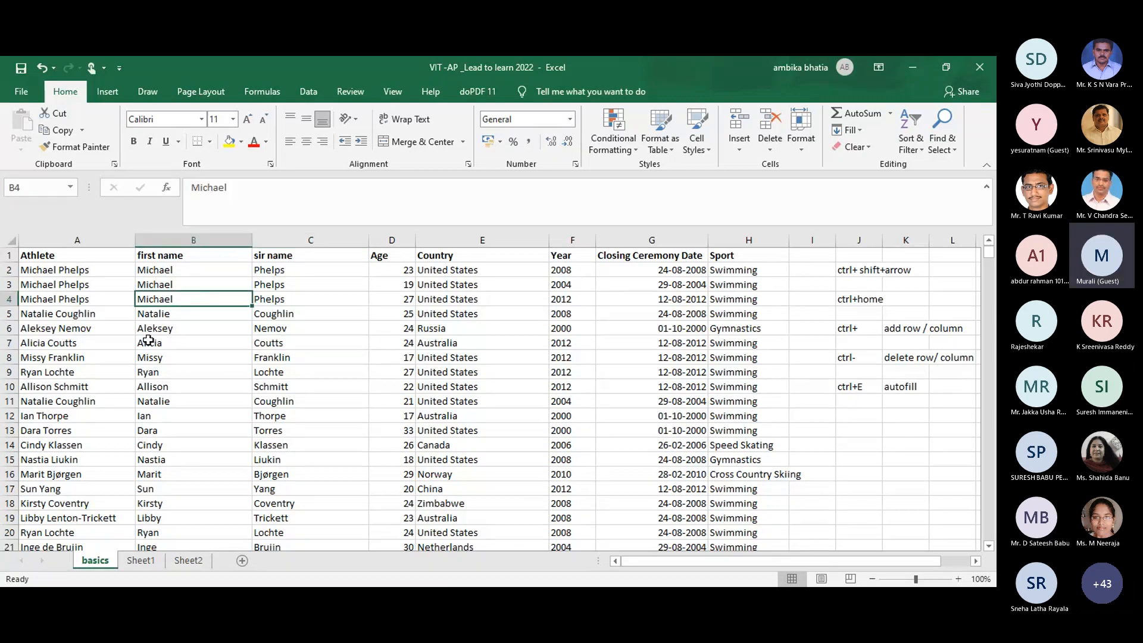
left_click(162, 329, "ctrl")
left_click(283, 343, "ctrl")
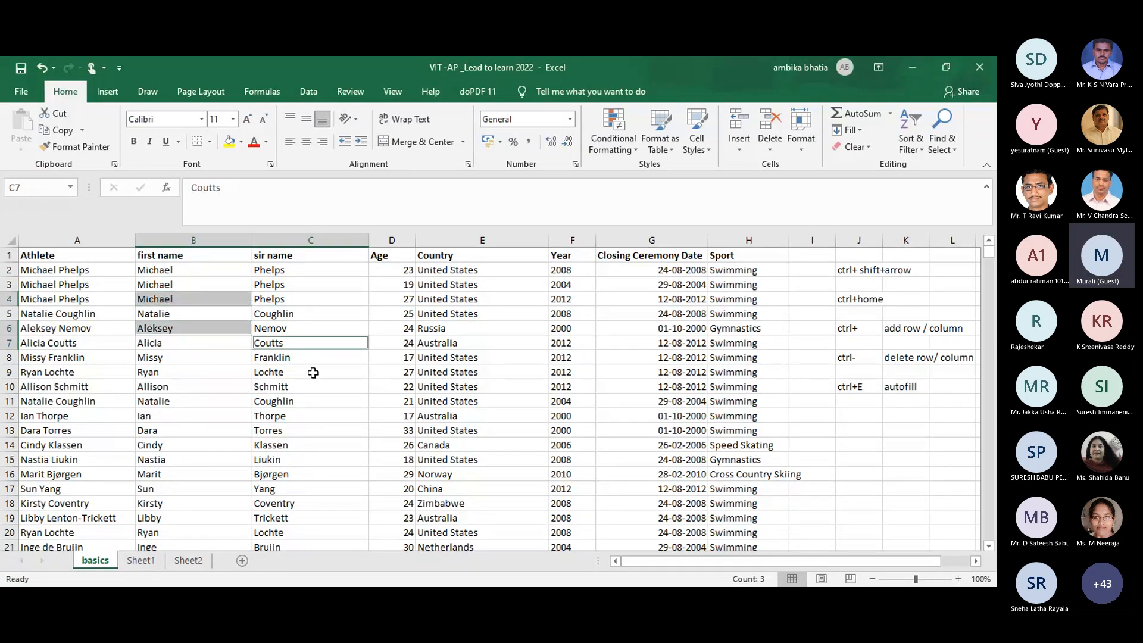
left_click(310, 387, "ctrl")
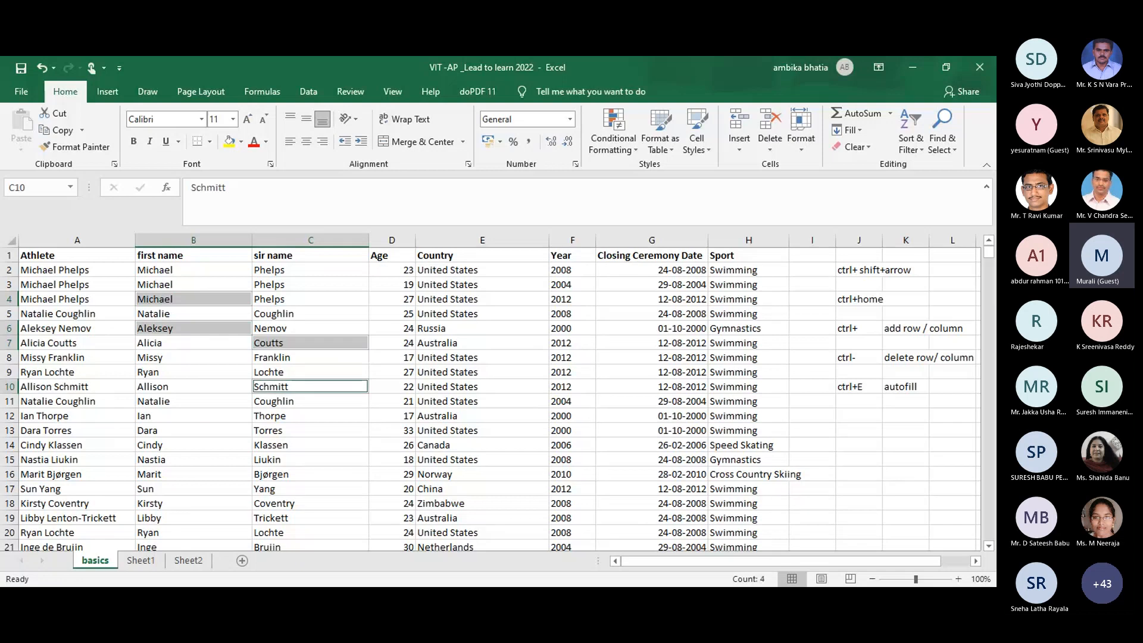
key("alt+Tab")
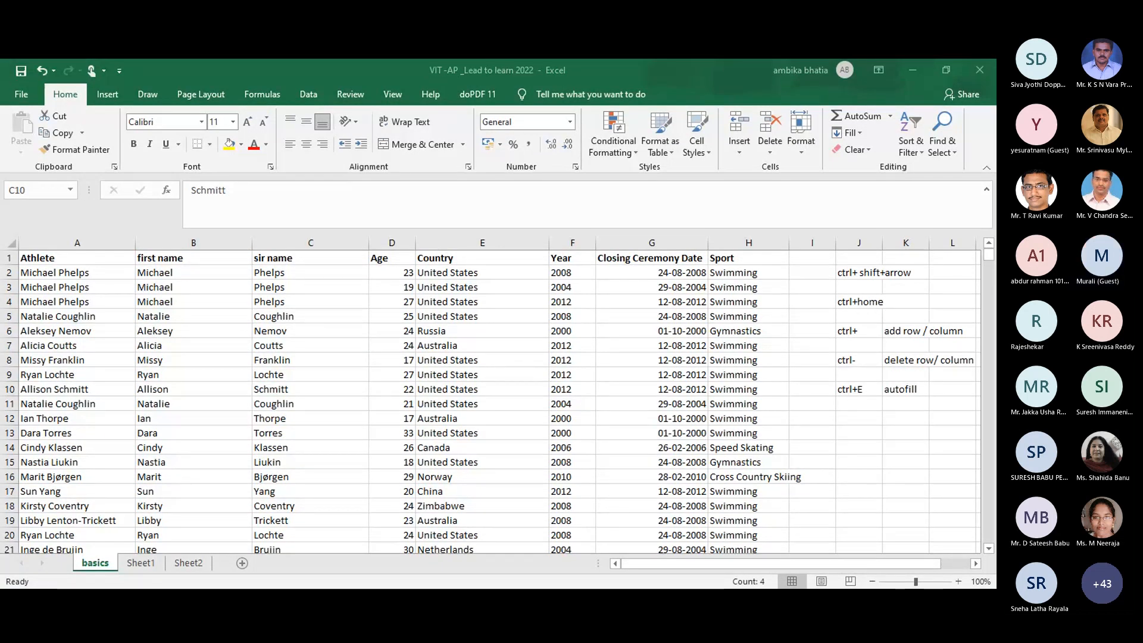
left_click(586, 391)
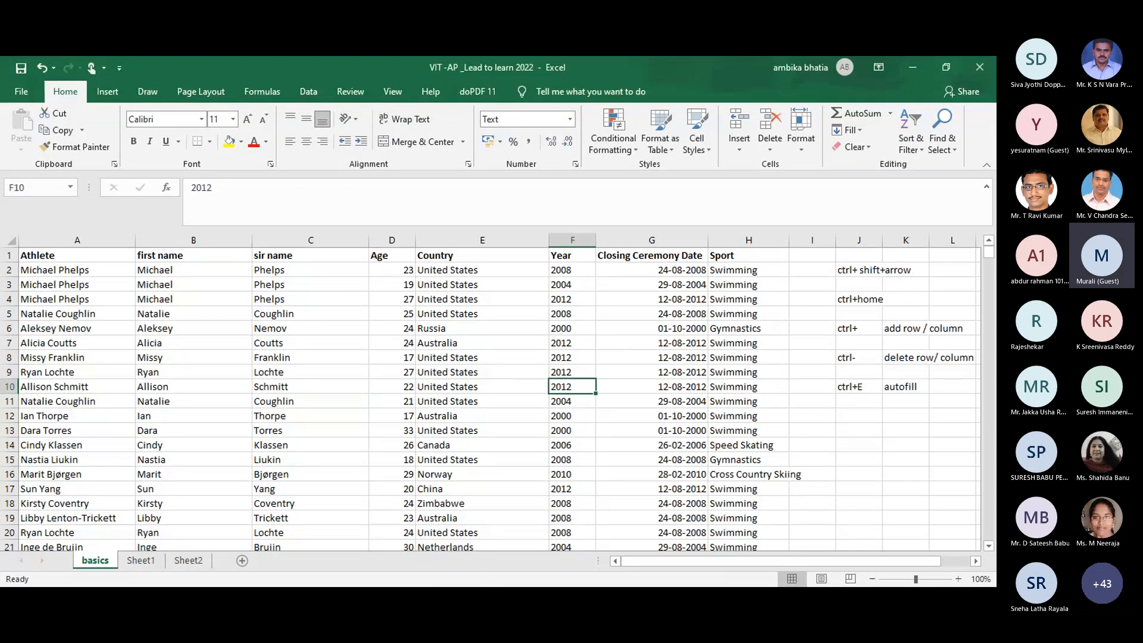
left_click(166, 357)
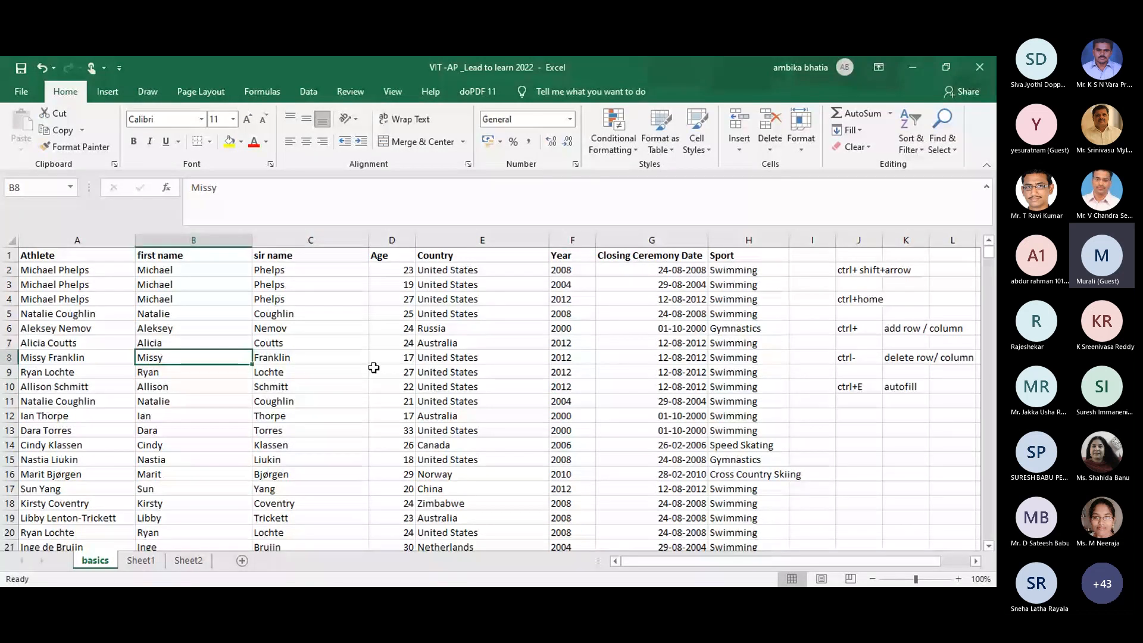
left_click(376, 386, "ctrl")
left_click(541, 384, "ctrl")
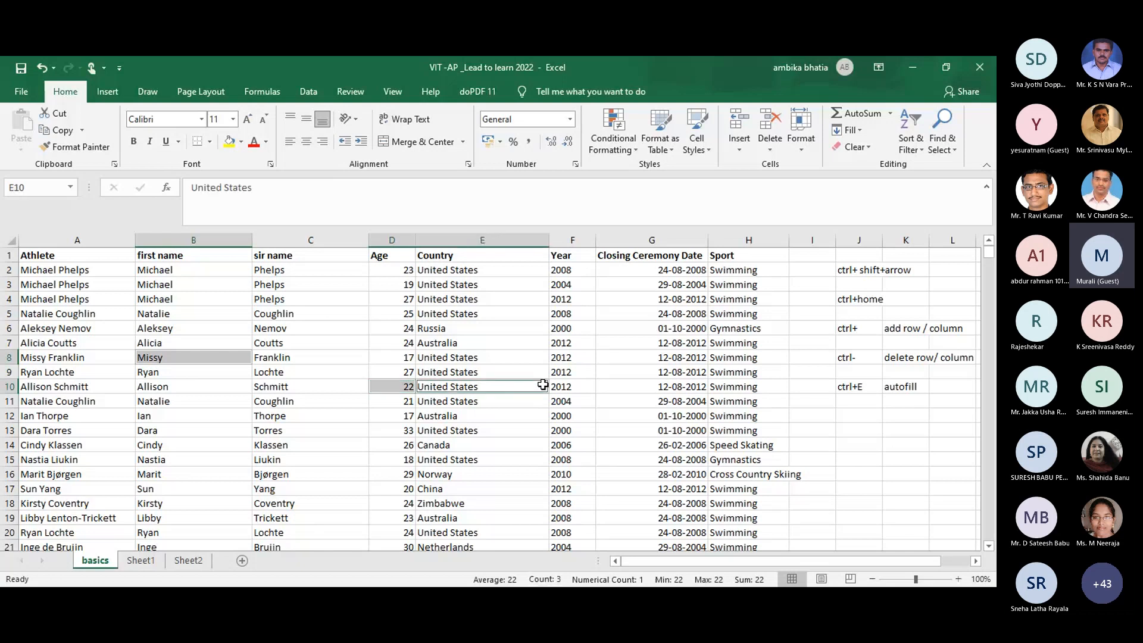
left_click(470, 305, "ctrl")
key("ctrl")
left_click(673, 324, "ctrl")
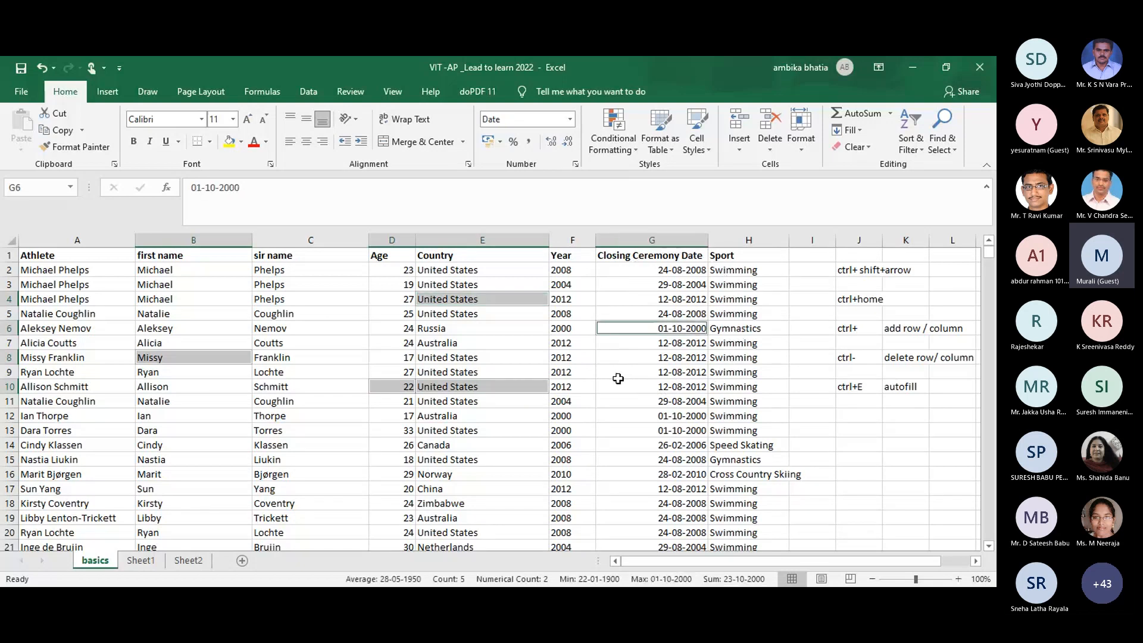
left_click(658, 371, "ctrl")
left_click(554, 427, "ctrl")
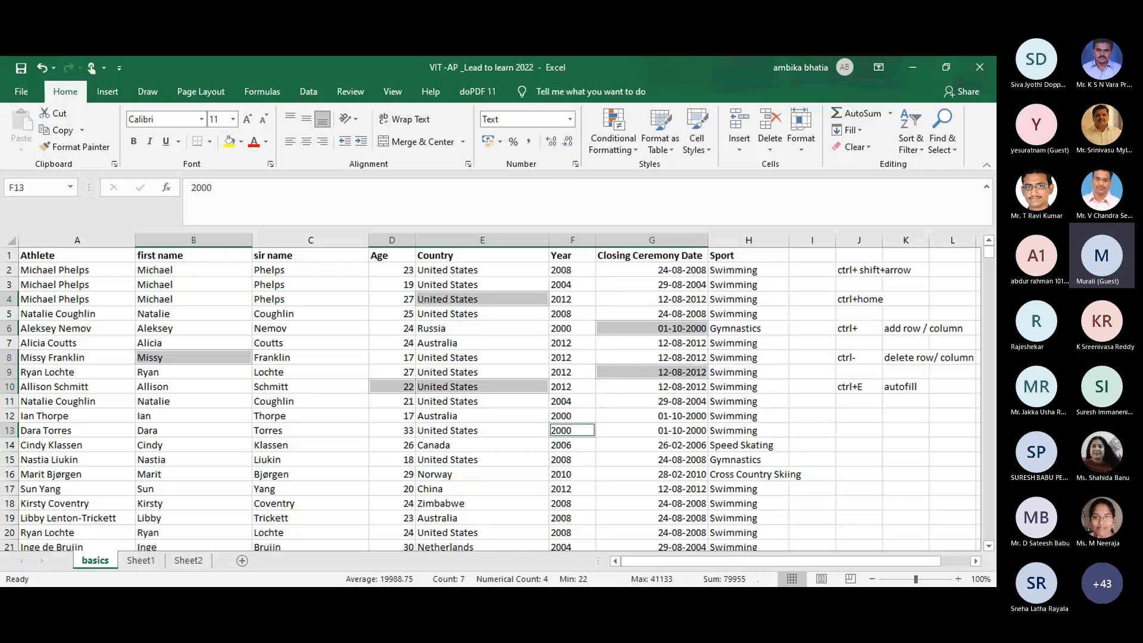
key("alt+Tab")
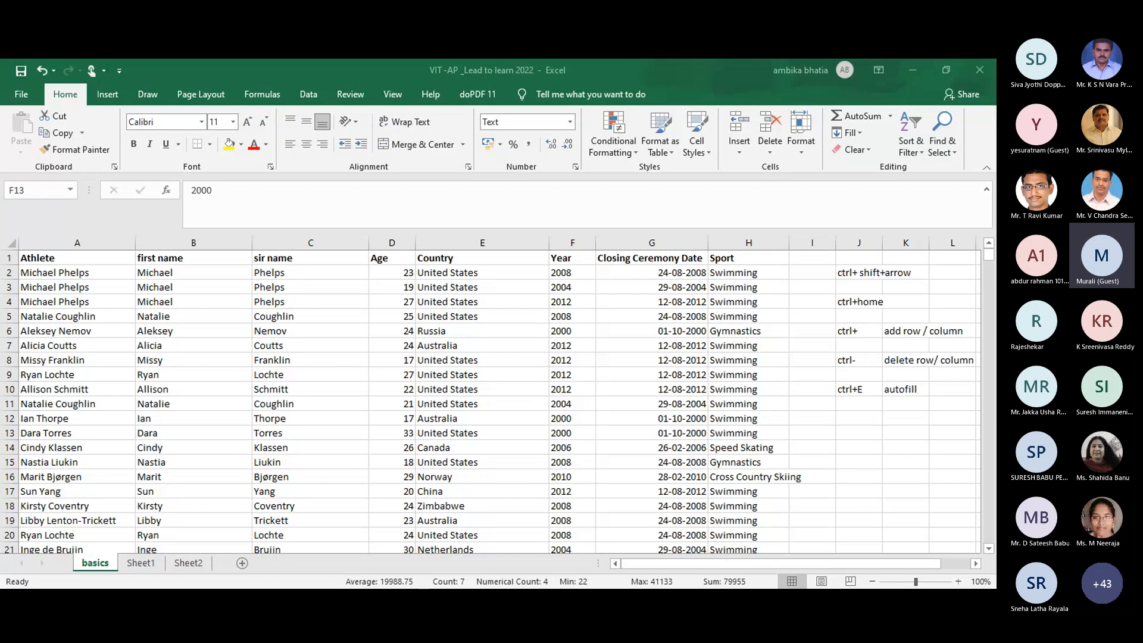
left_click(496, 416)
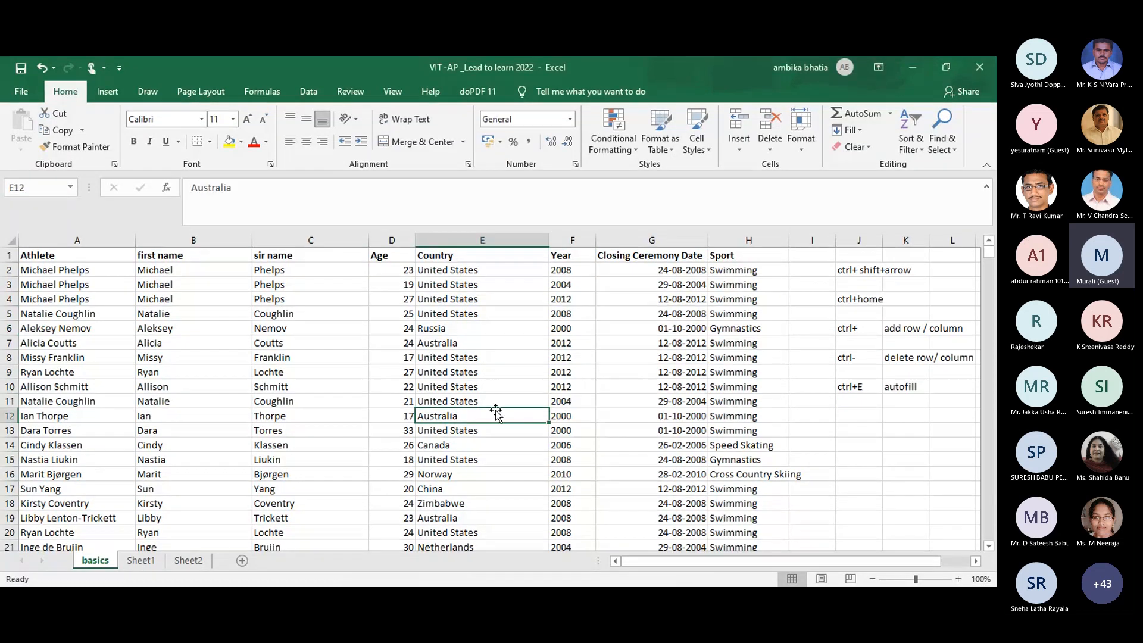
left_click(183, 301)
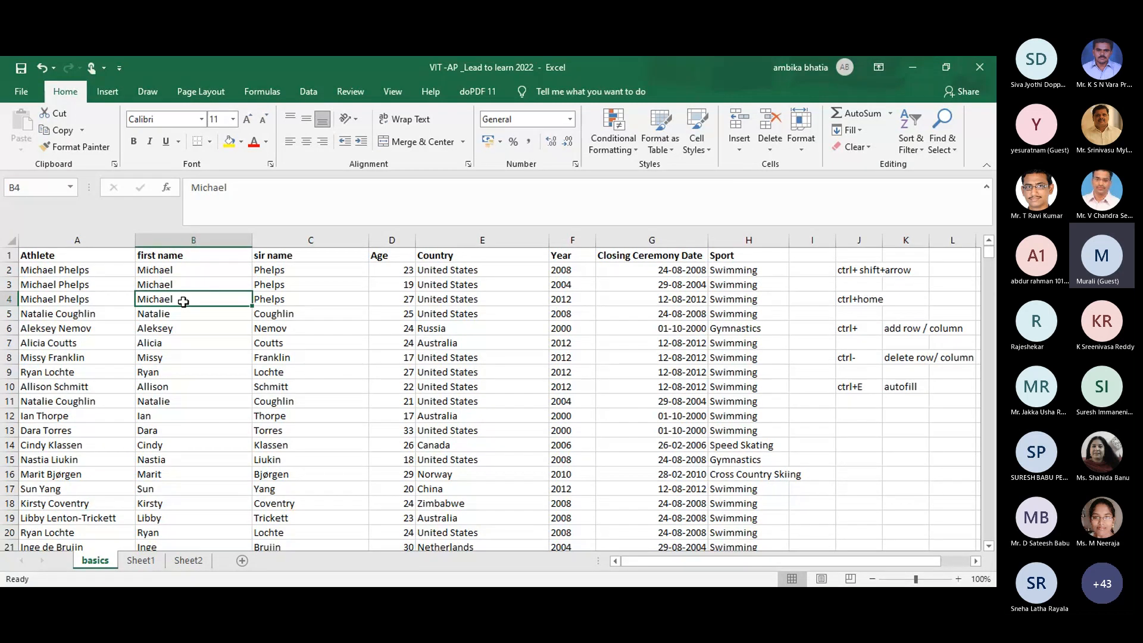
key("shift+F8")
left_click(265, 328)
key("shift+F8")
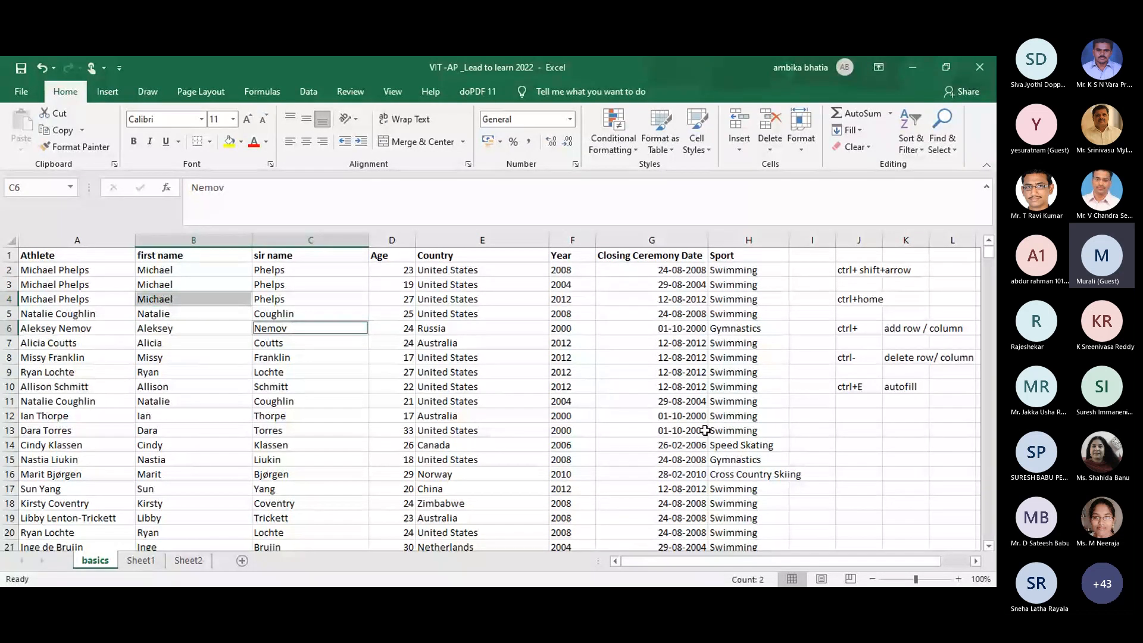
left_click(835, 432)
left_click(861, 417)
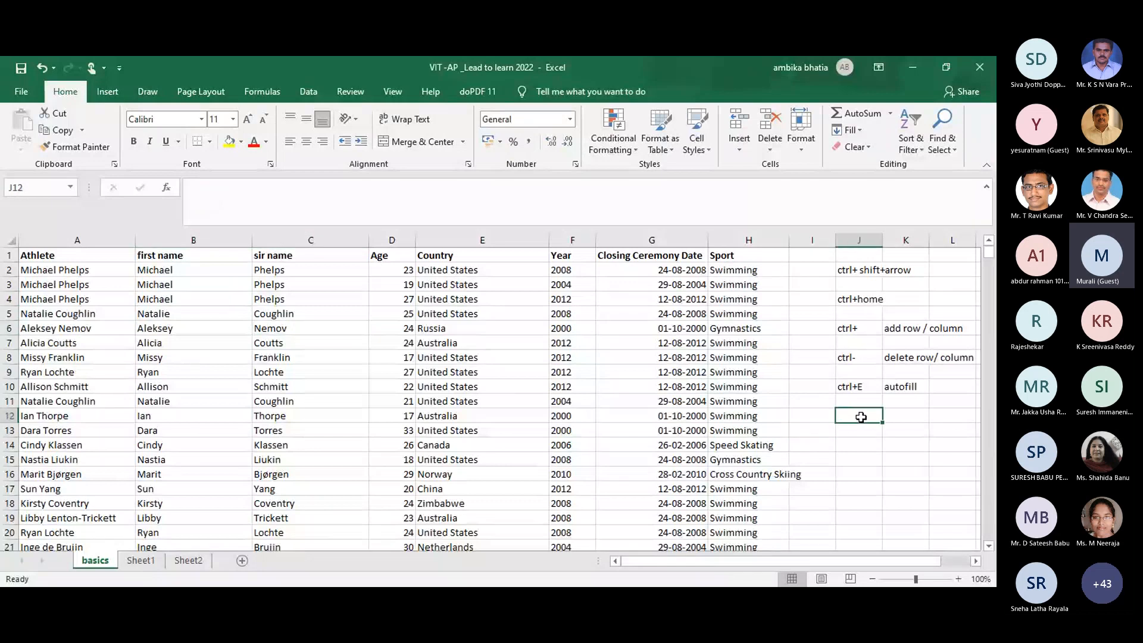
Step: Note shift+F8 in J12, then multi-select C5, E8, E13, B11, B17 and E16 using Shift+F8
type("sh")
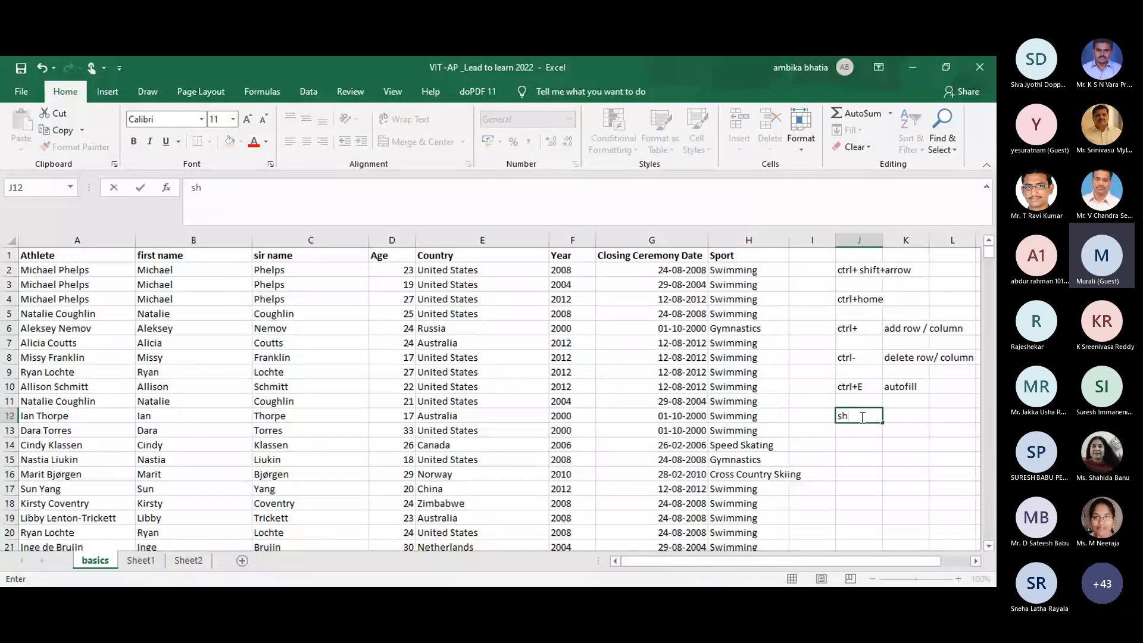
type("ift+F8")
key("Return")
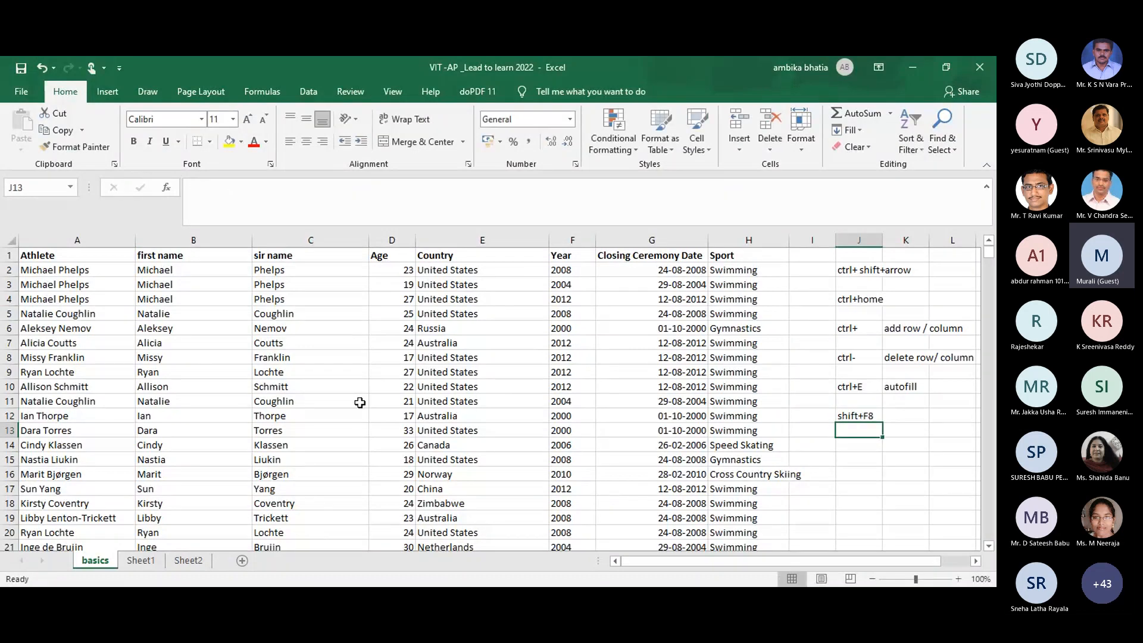
left_click(300, 316)
key("shift+F8")
left_click(431, 353)
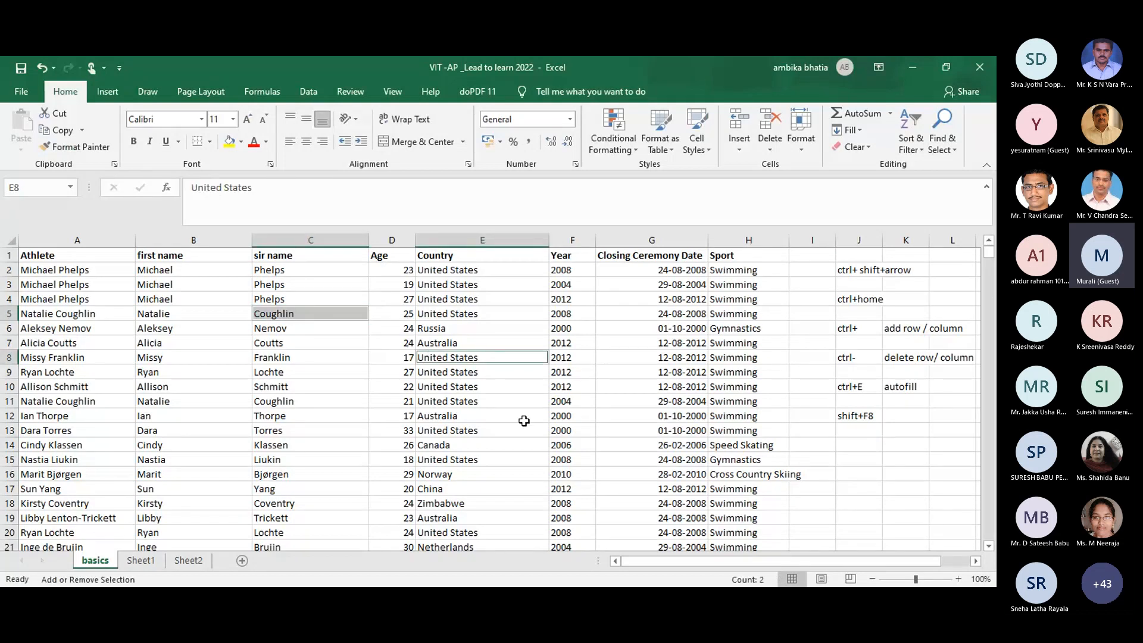
left_click(524, 426)
left_click(178, 402)
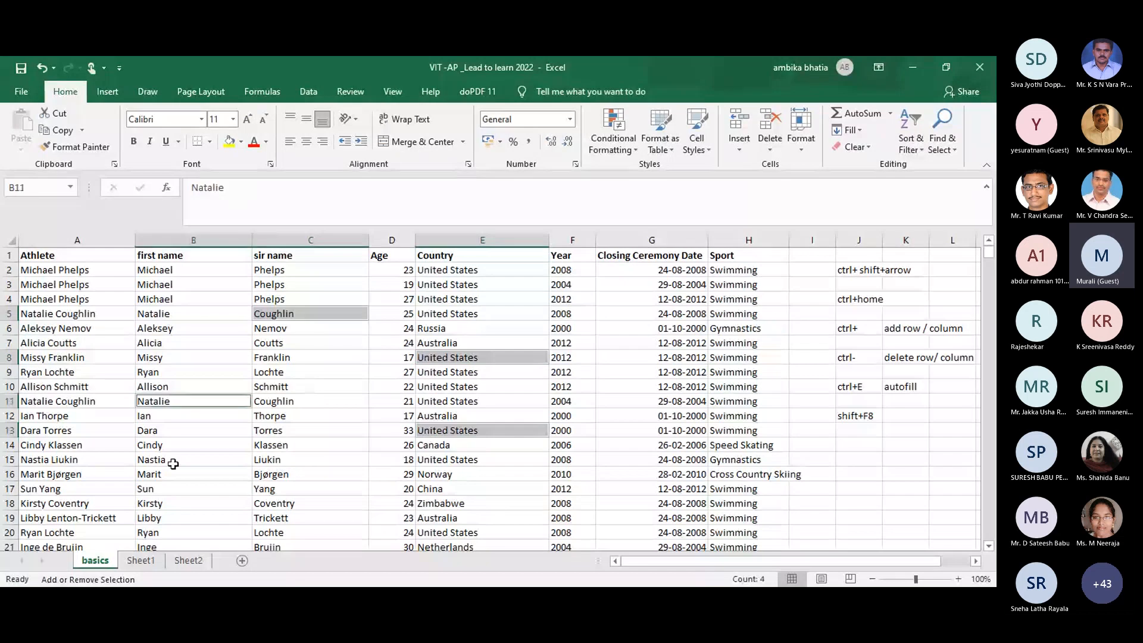
left_click(179, 489)
left_click(509, 480)
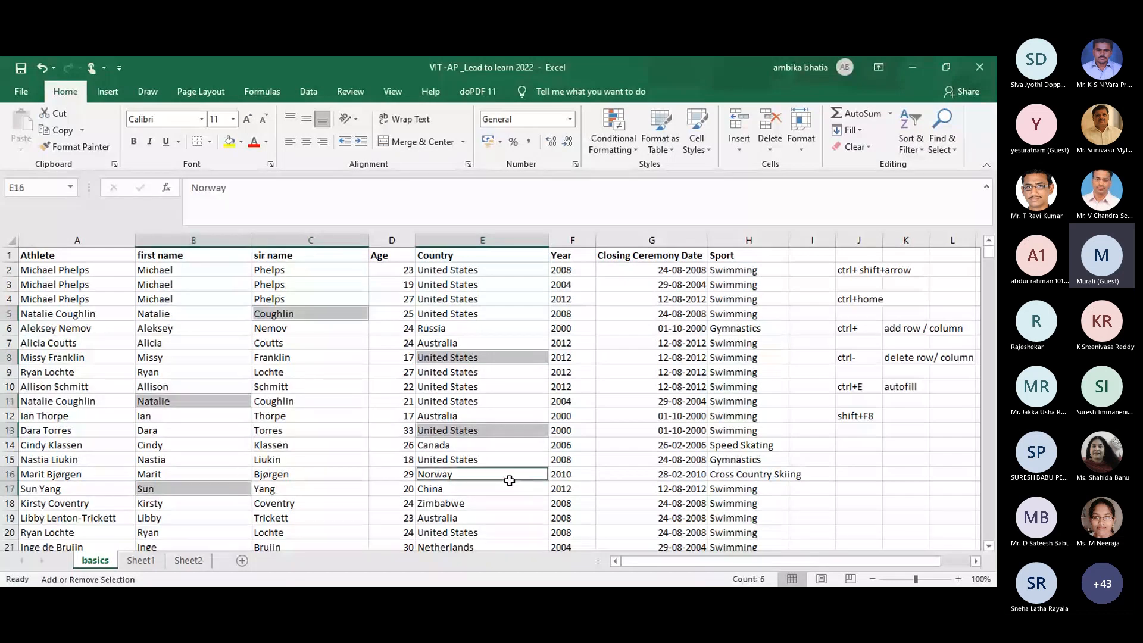
key("alt+Tab")
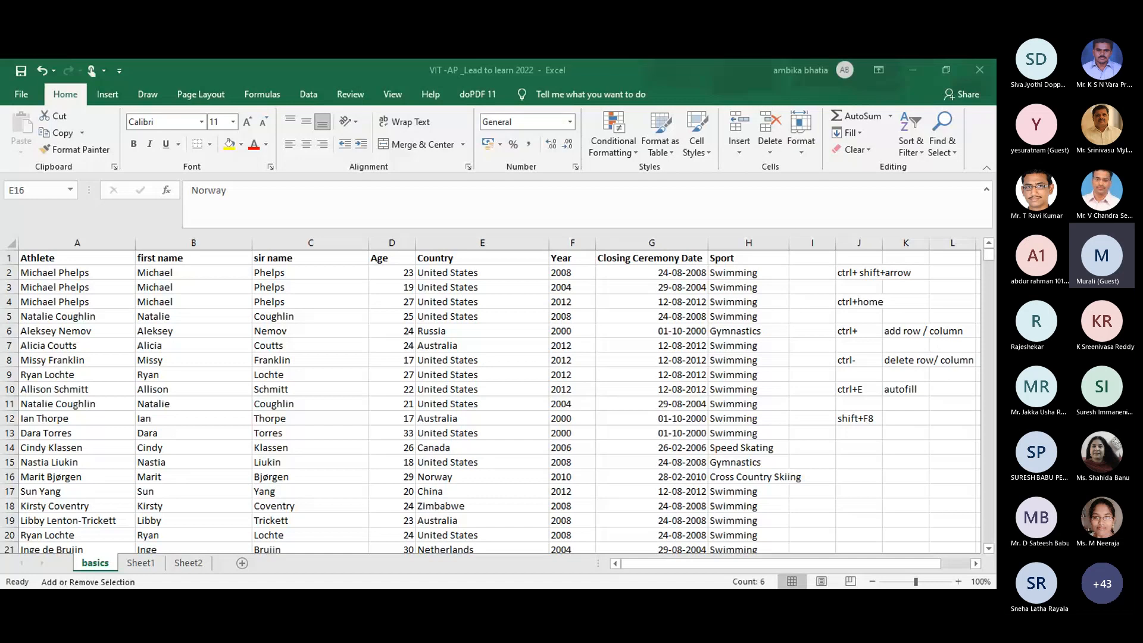
Step: On Sheet1, type the note 'shift+F8' in cell C13
left_click(141, 563)
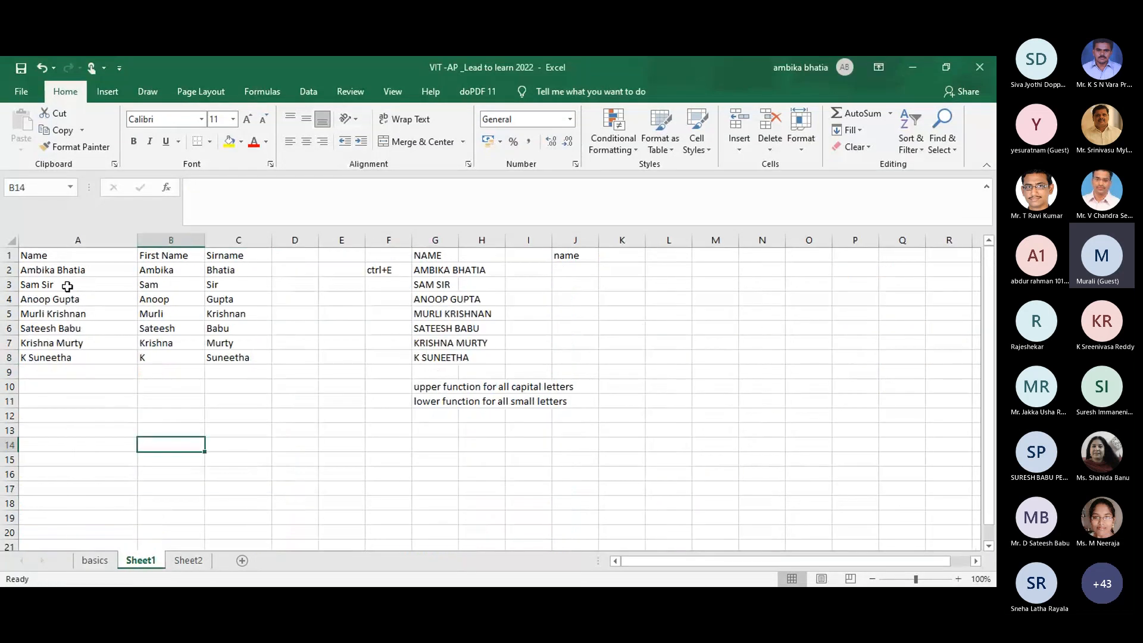
left_click(68, 286)
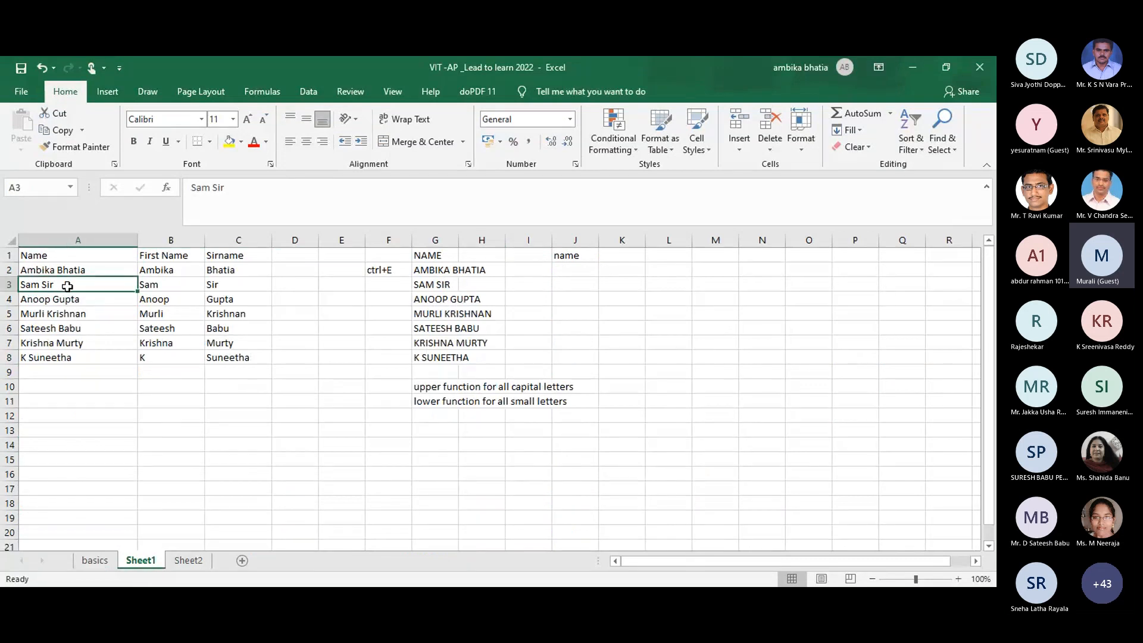
key("shift+F8")
left_click(168, 310)
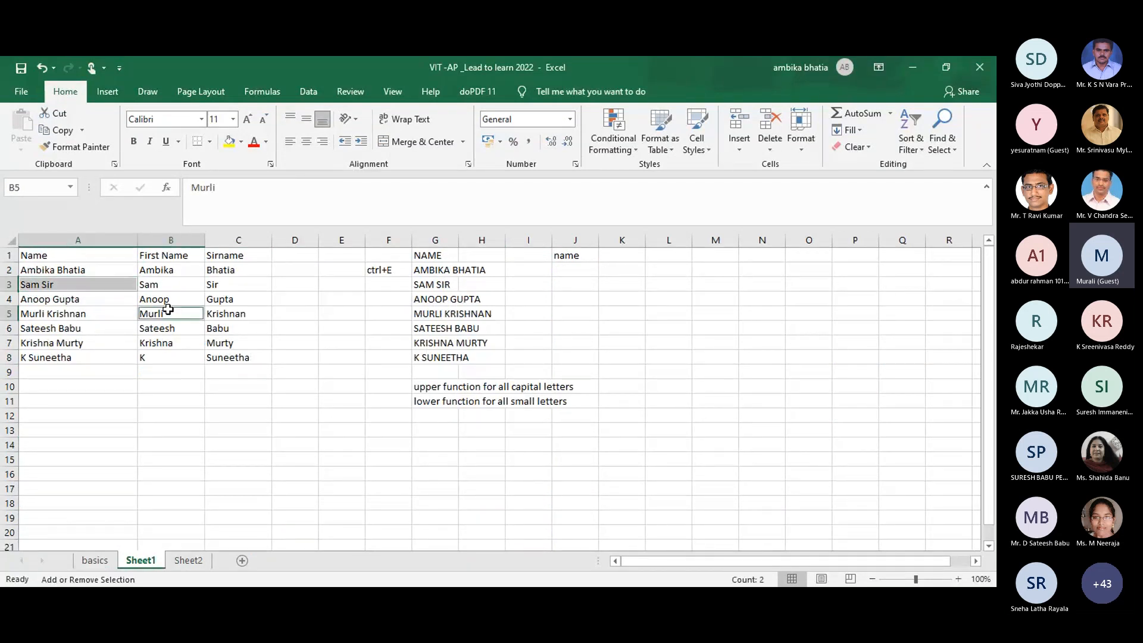
left_click(224, 432)
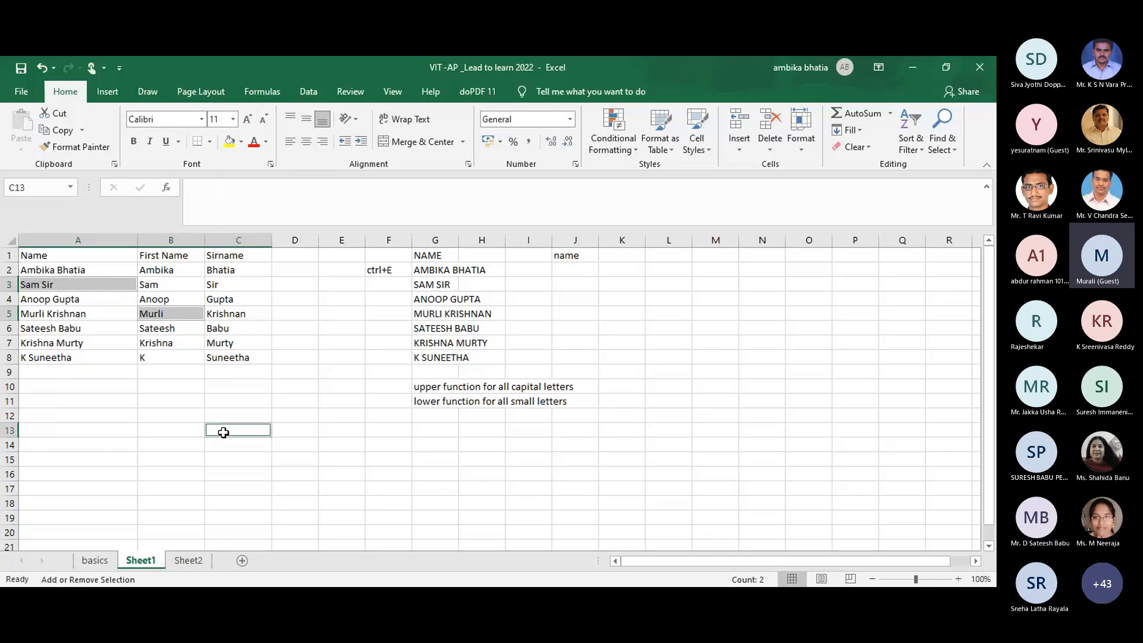
key("shift+F8")
left_click(221, 430)
type("s")
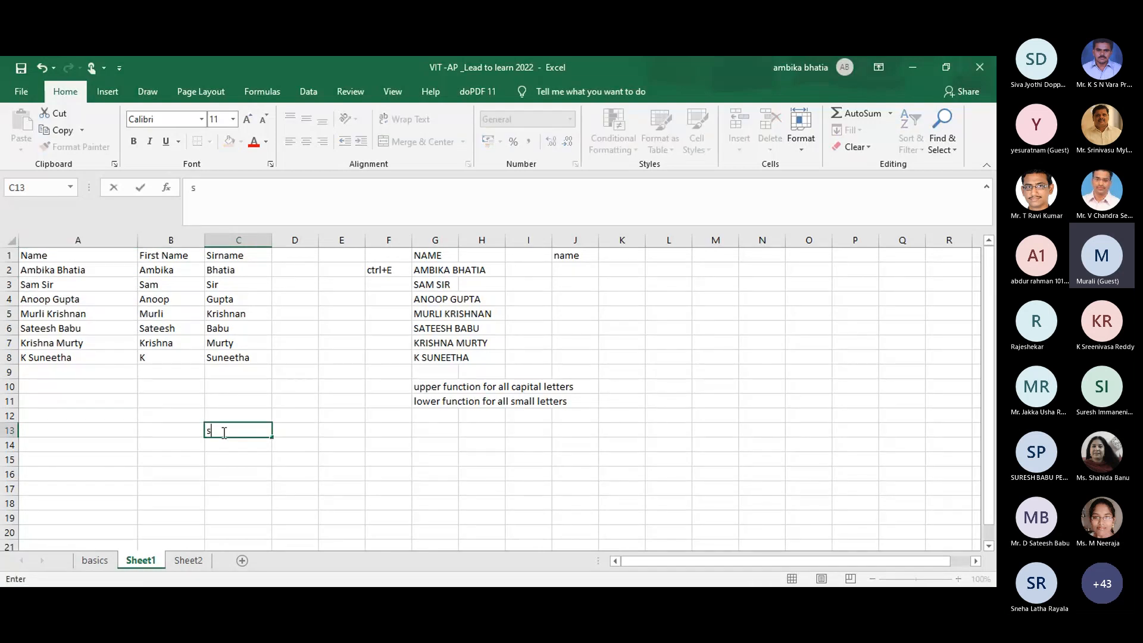
type("hift+F8")
left_click(151, 417)
Step: Use Shift+F8 to multi-select A2, C6, B3, A7, F2, G3, G5 and G7
left_click(47, 273)
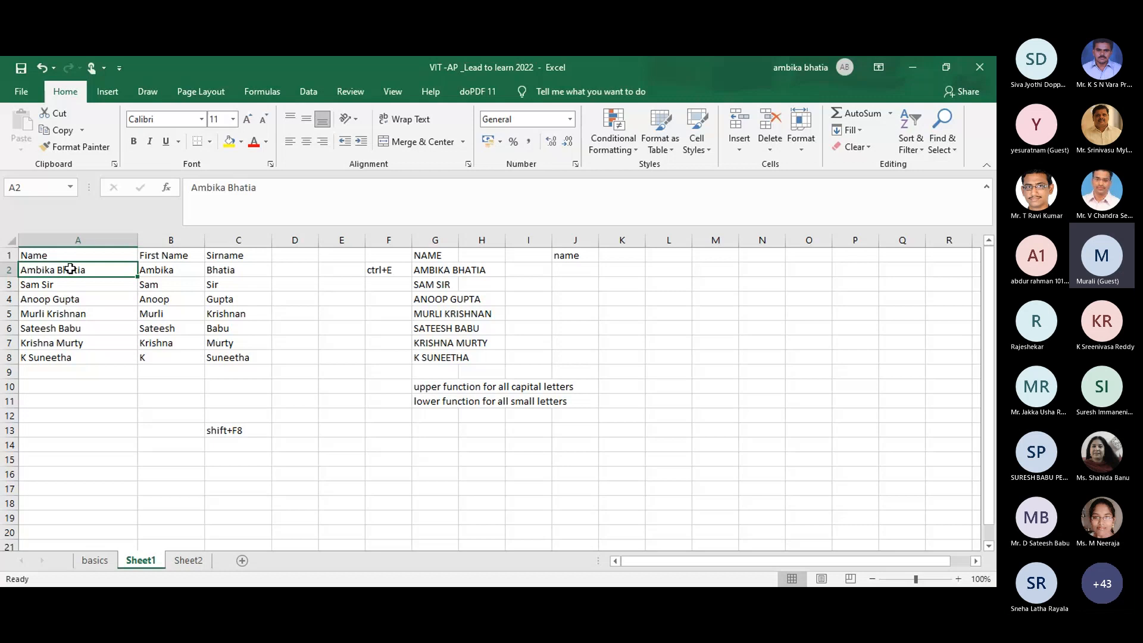
key("shift+F8")
left_click(228, 335)
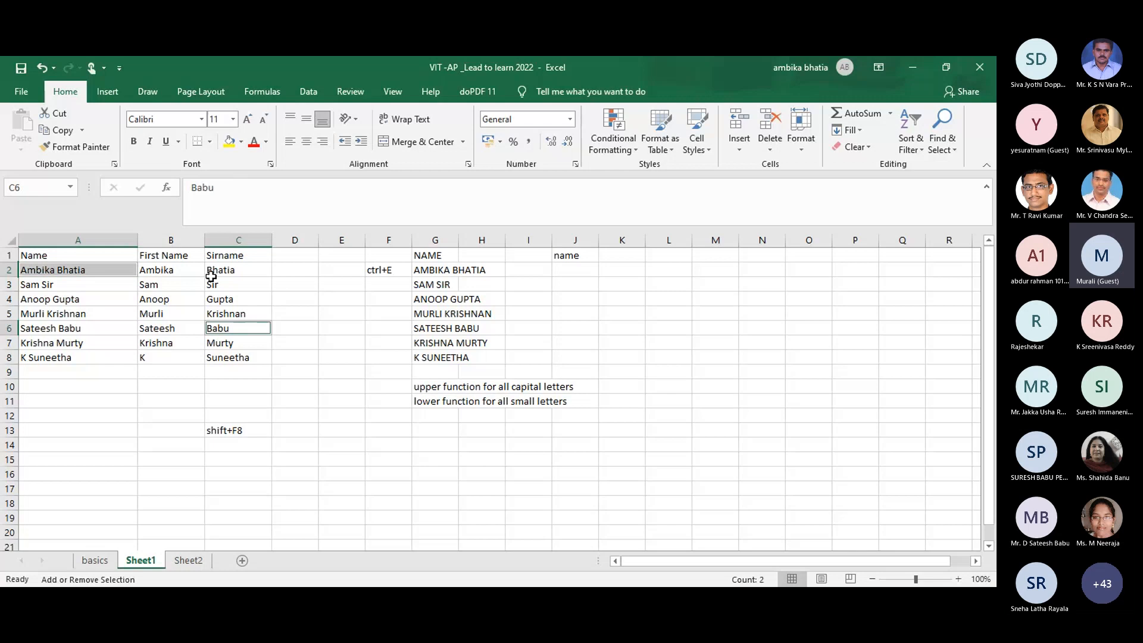
left_click(155, 283)
left_click(53, 337)
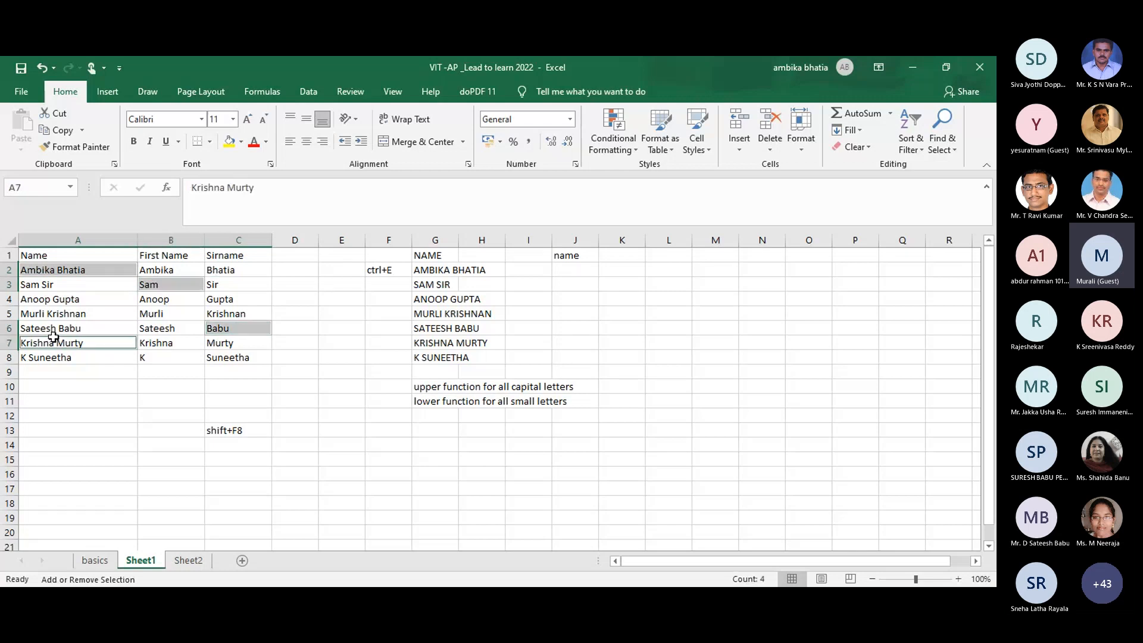
left_click(384, 273)
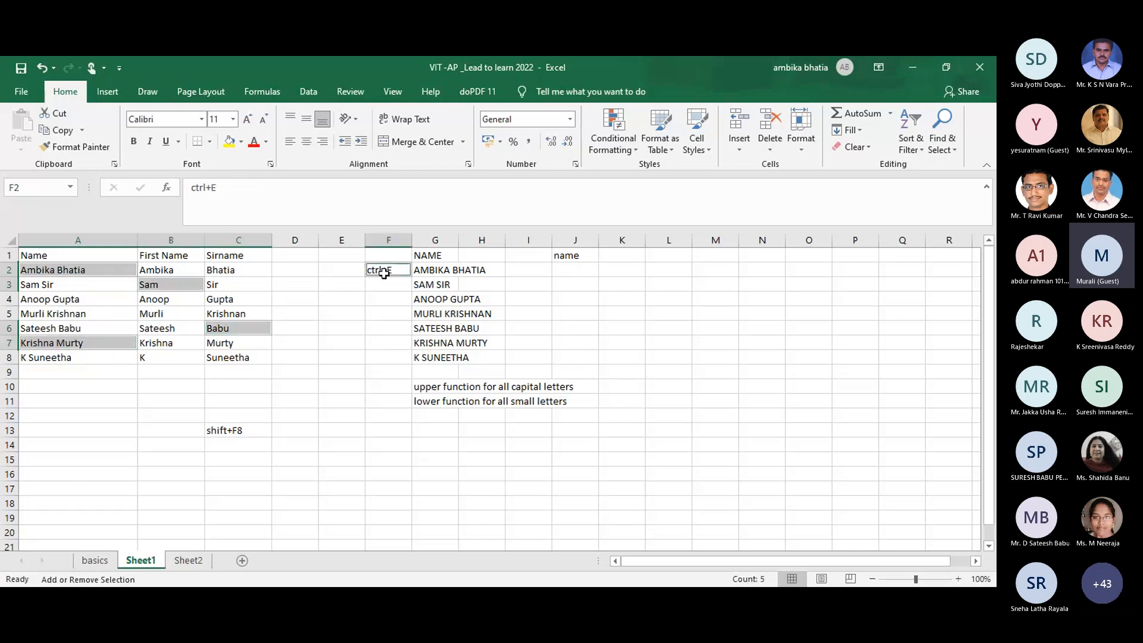
left_click(457, 290)
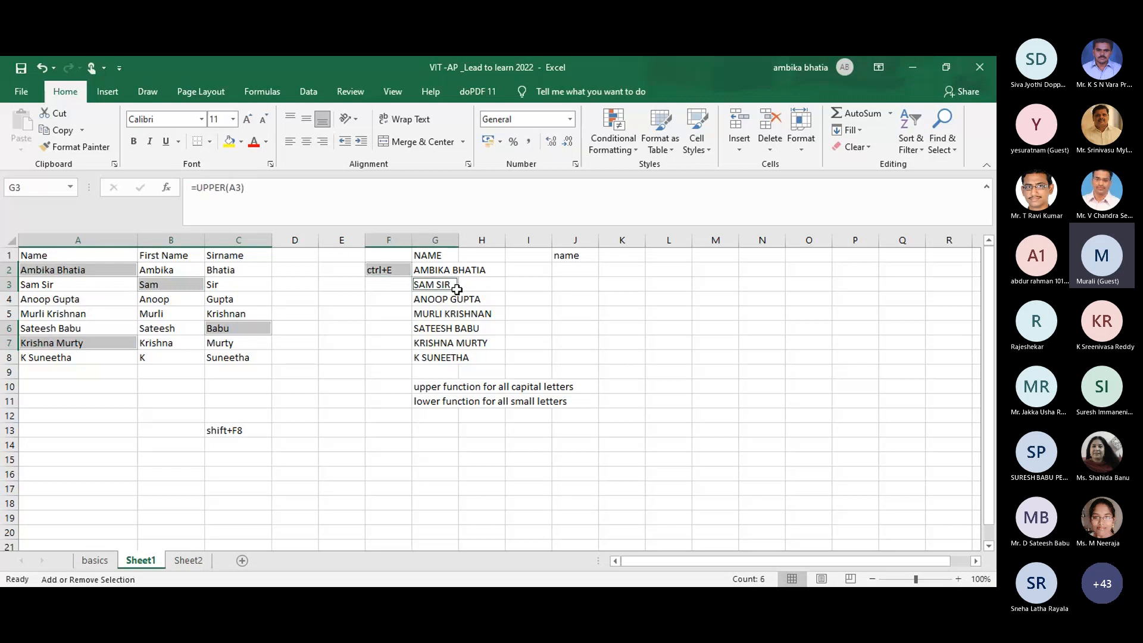
left_click(454, 316)
left_click(432, 341)
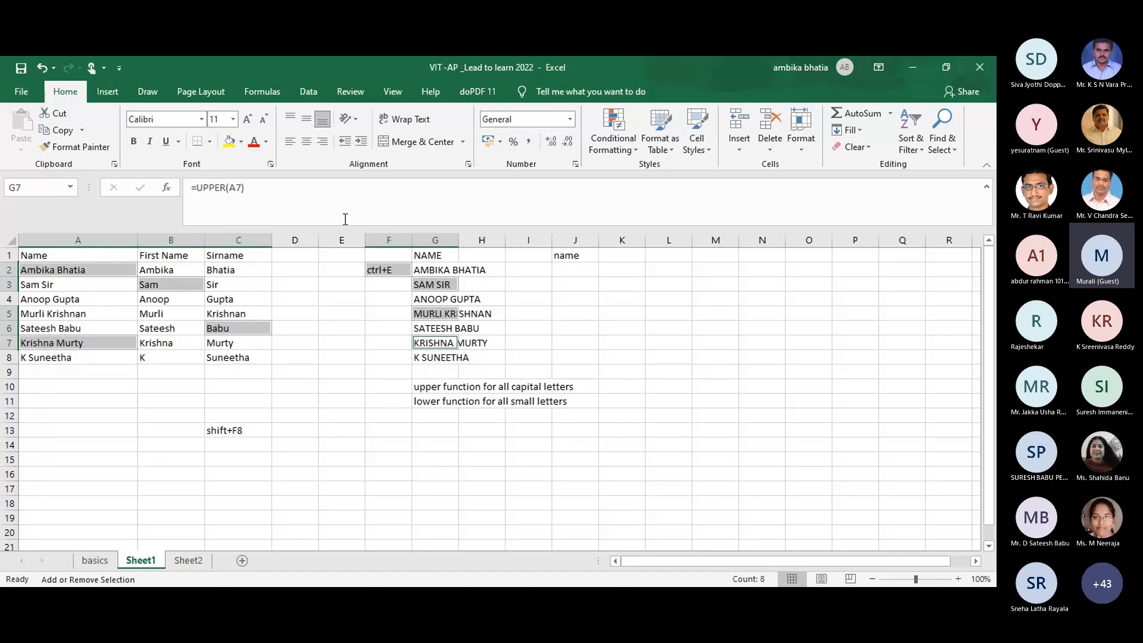
Step: Give the selected name cells a yellow fill and red text
left_click(228, 143)
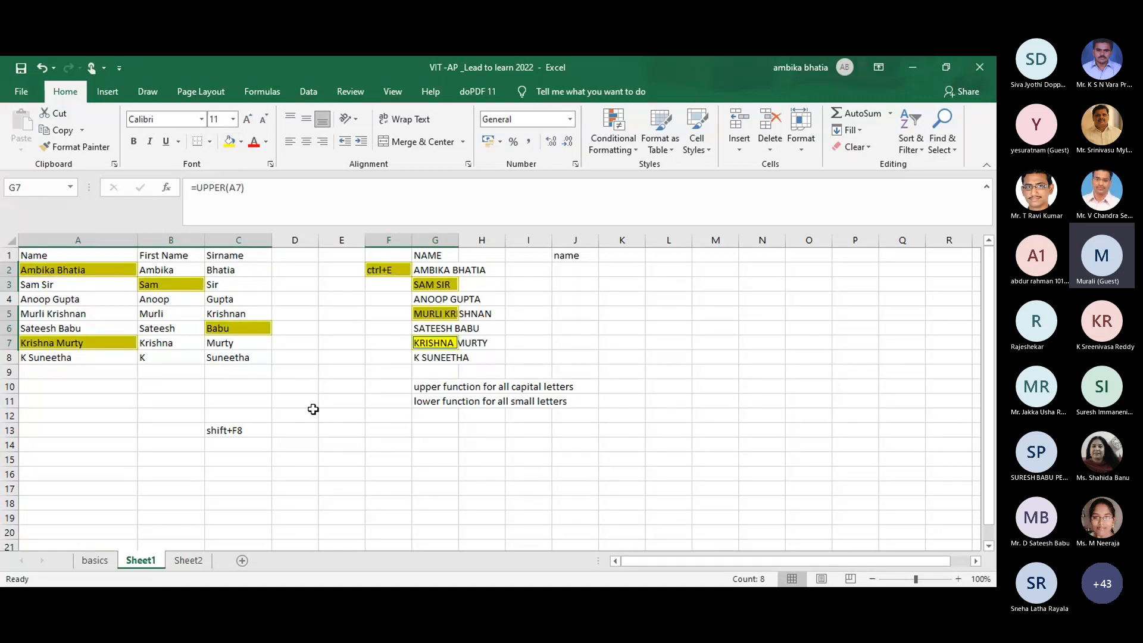
left_click(253, 143)
left_click(312, 385)
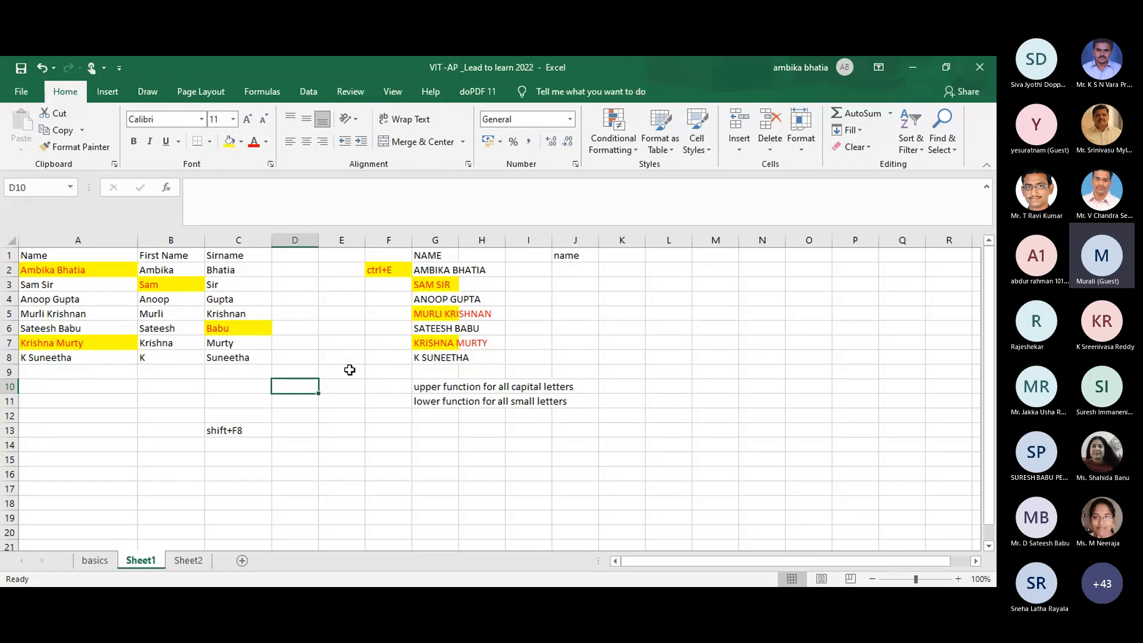
Step: Undo the colouring and the shift+F8 note in C13
key("ctrl+z")
key("ctrl+z")
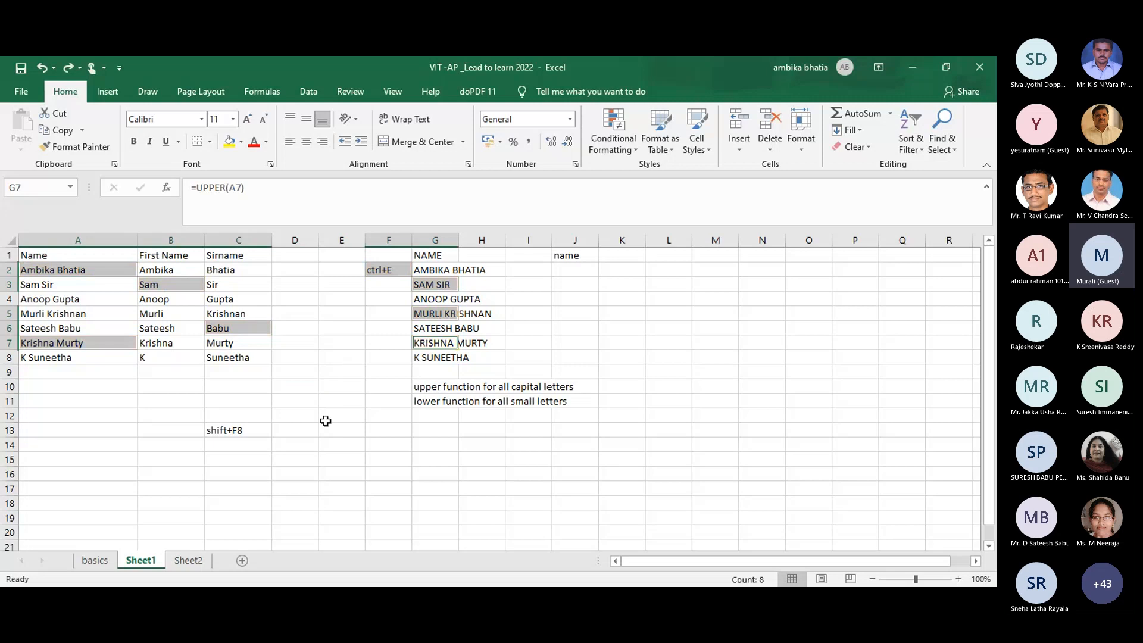
key("ctrl+z")
left_click(326, 421)
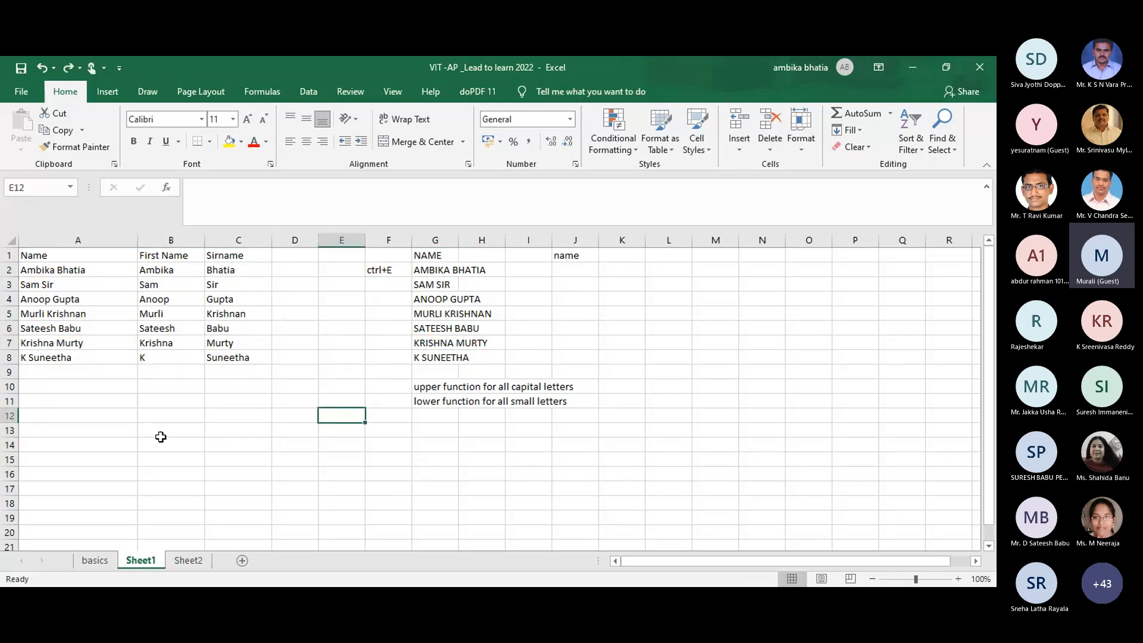
Step: On Sheet2, delete columns E through N, leaving the alt+E+I+S note in F2
left_click(88, 566)
left_click(354, 375)
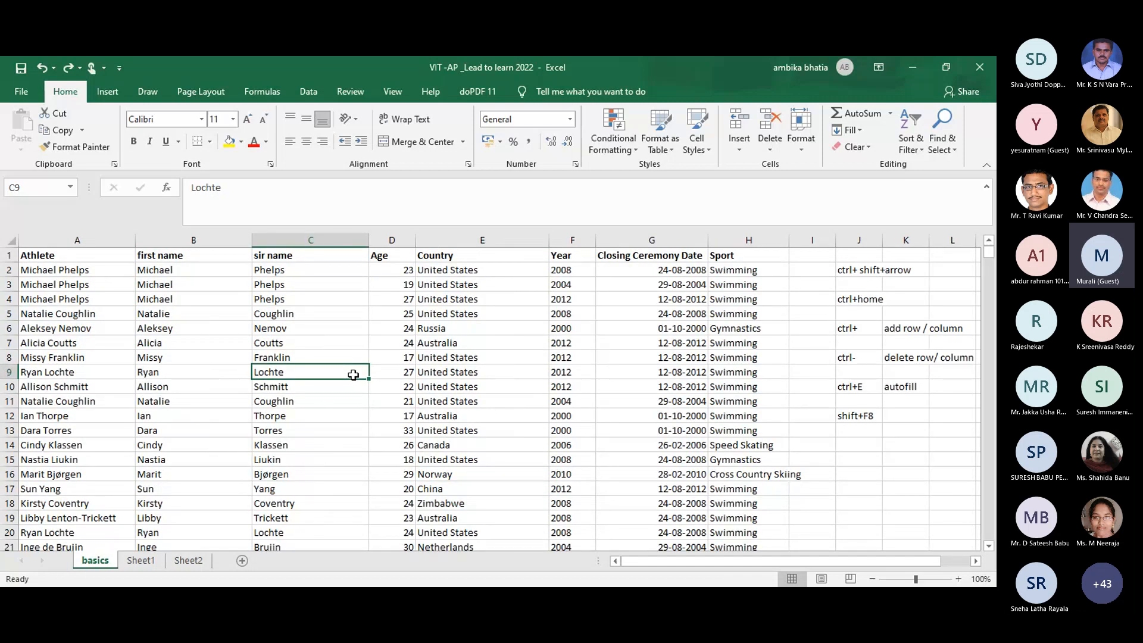
left_click(188, 561)
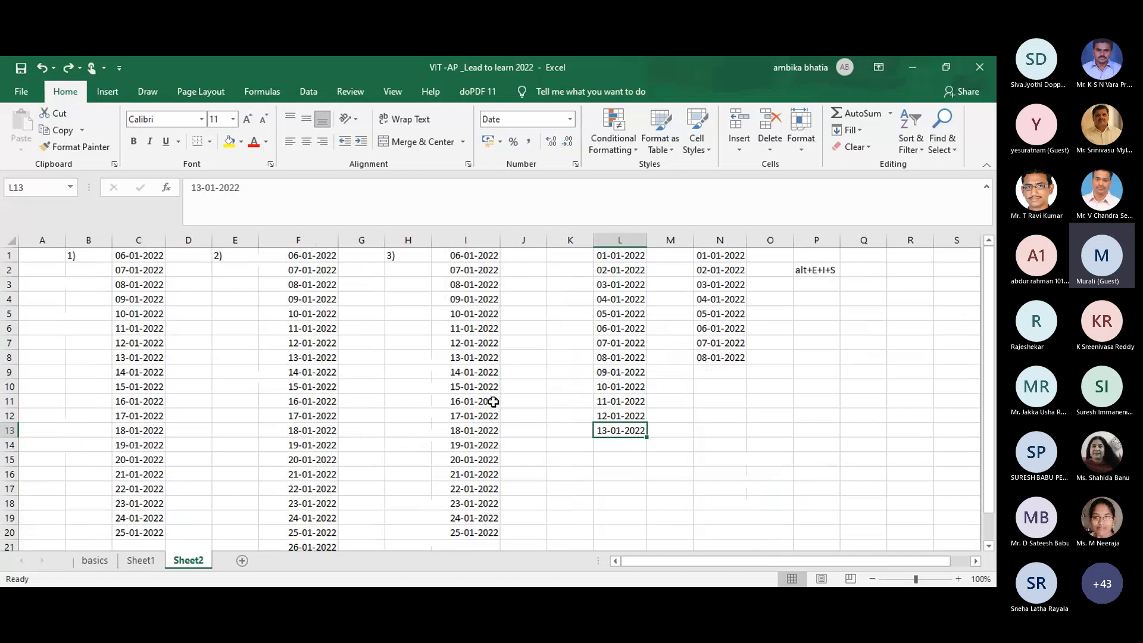
left_click(220, 240)
left_click_drag(221, 242, 709, 267)
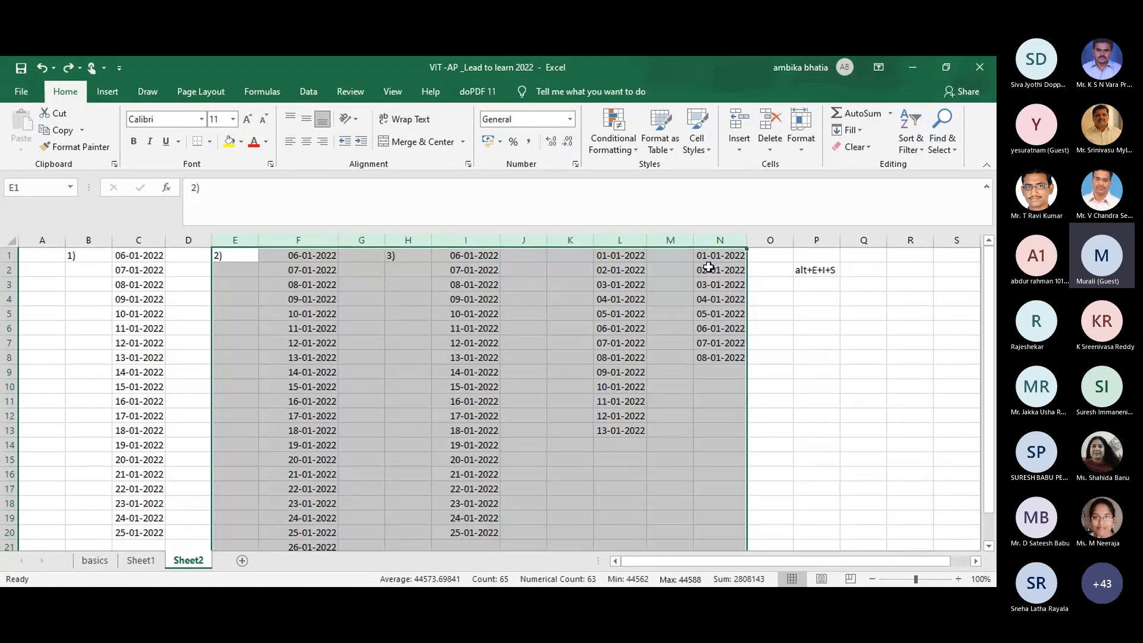
key("ctrl+minus")
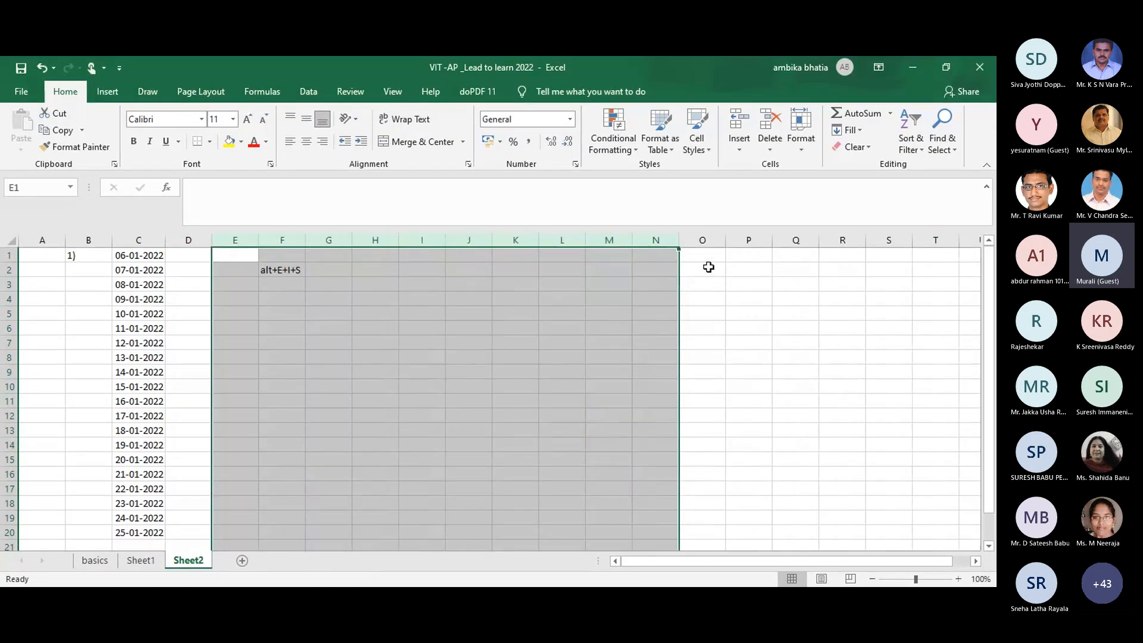
key("ctrl+z")
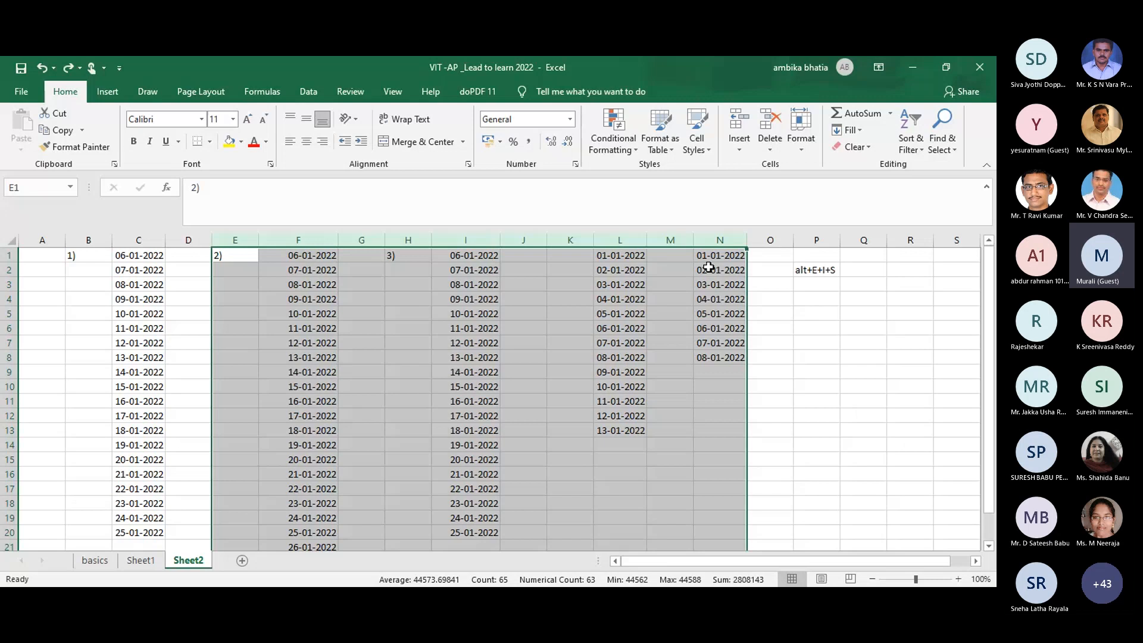
key("ctrl+minus")
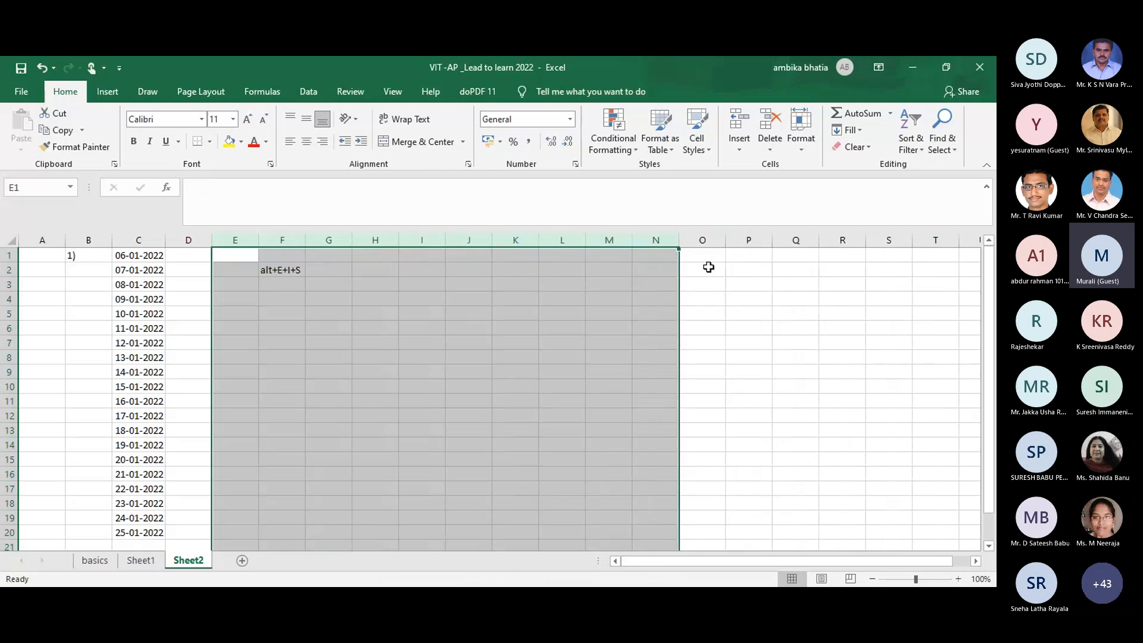
left_click(480, 302)
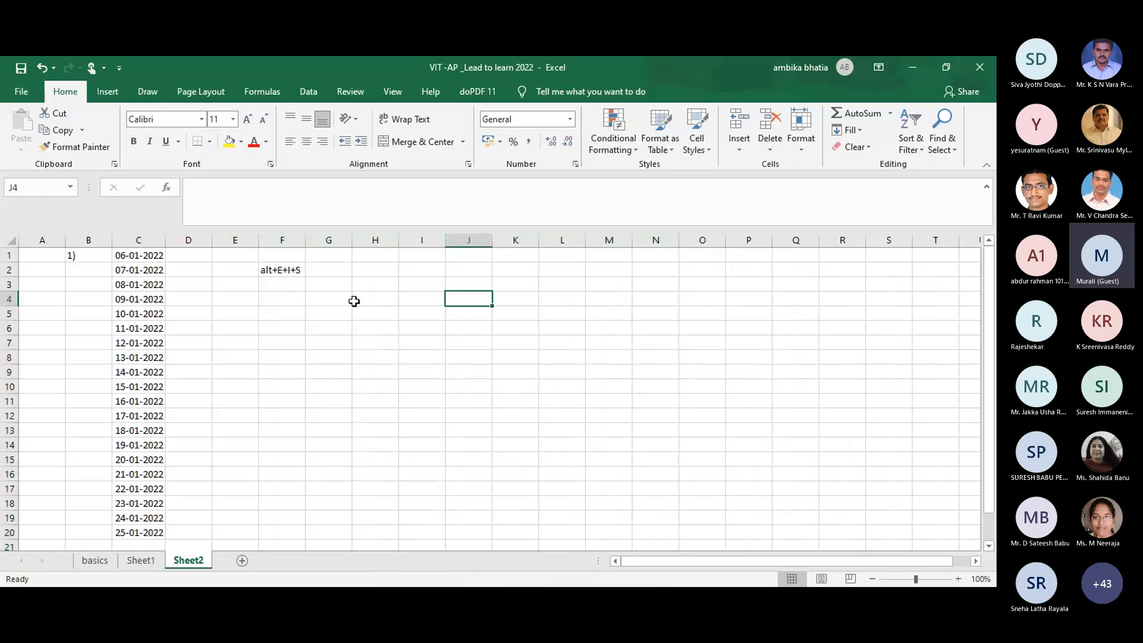
Step: Multi-select the dates in C1, C3, C5, C8, C12, C16 and C20 with Shift+F8
left_click(143, 255)
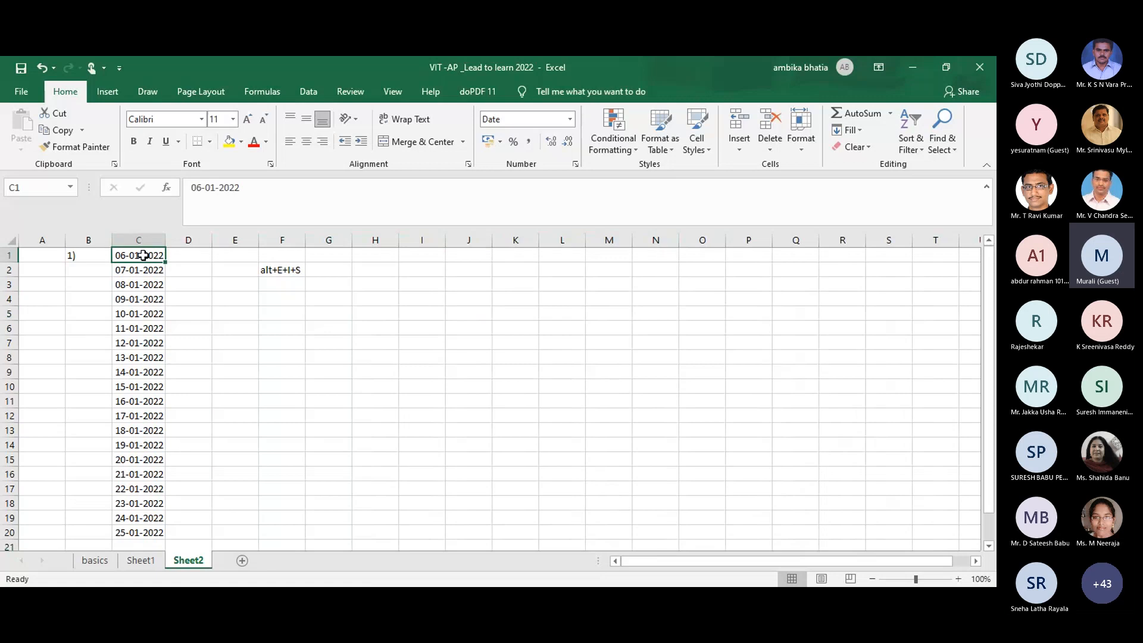
key("shift+F8")
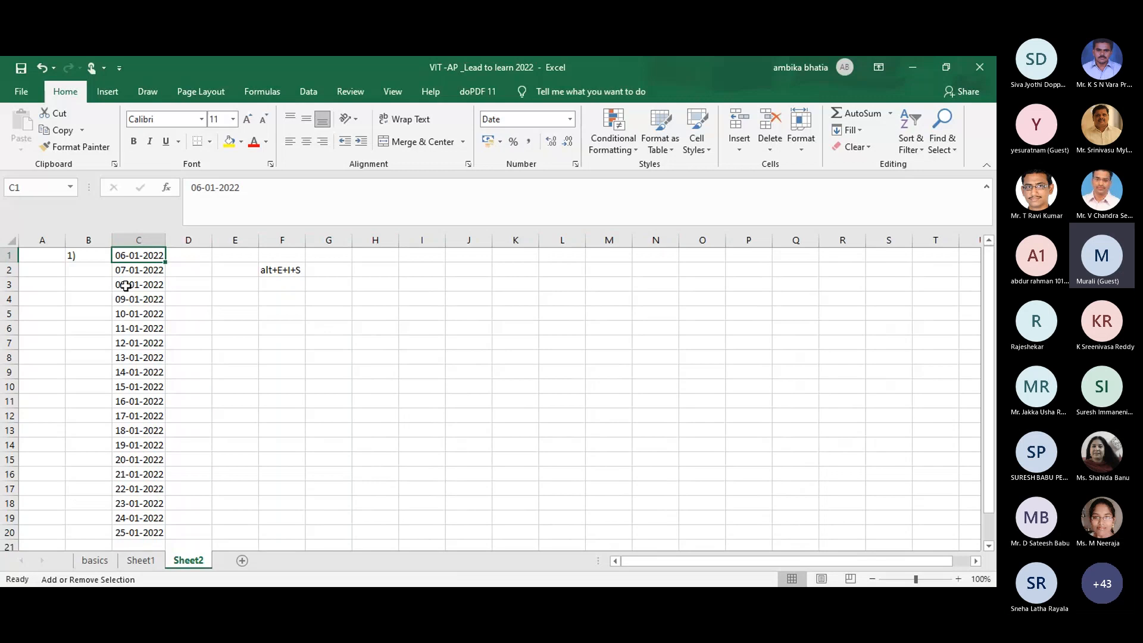
left_click(122, 285)
left_click(126, 316)
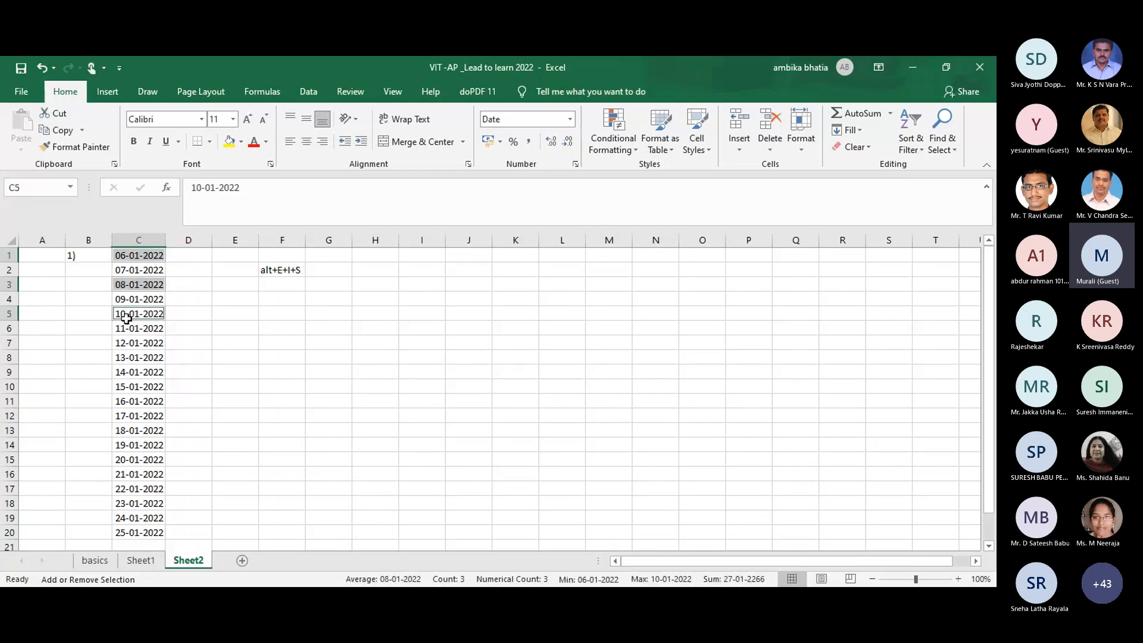
left_click(133, 359)
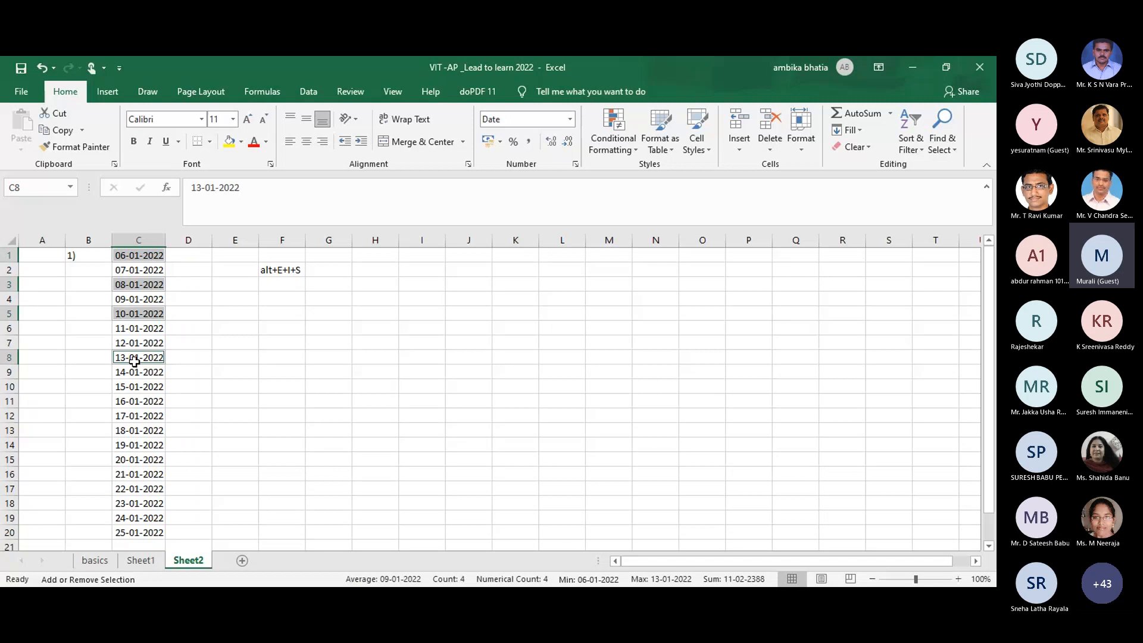
left_click(137, 417)
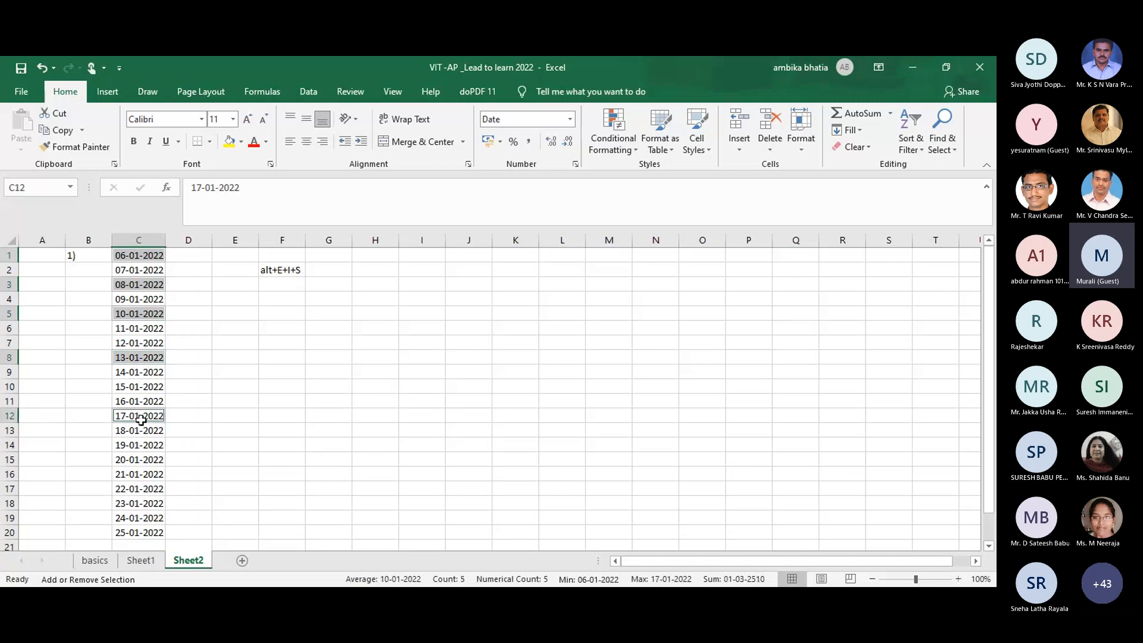
left_click(135, 476)
left_click(142, 531)
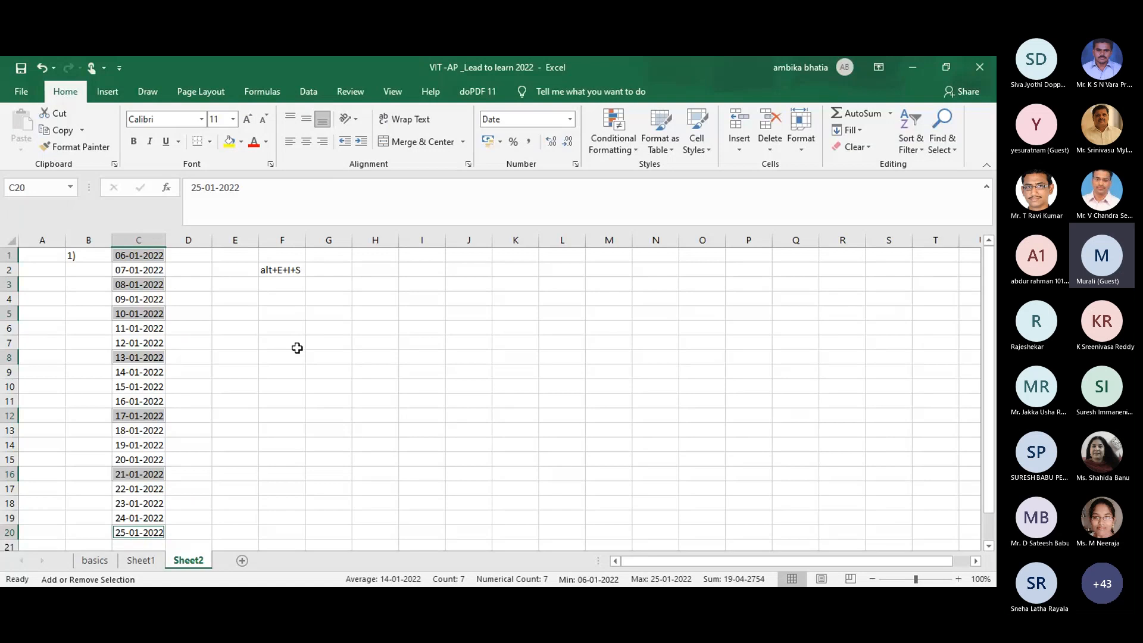
Step: Type the note 'shift+F8' in cell F5
left_click(287, 314)
type("shift+F8")
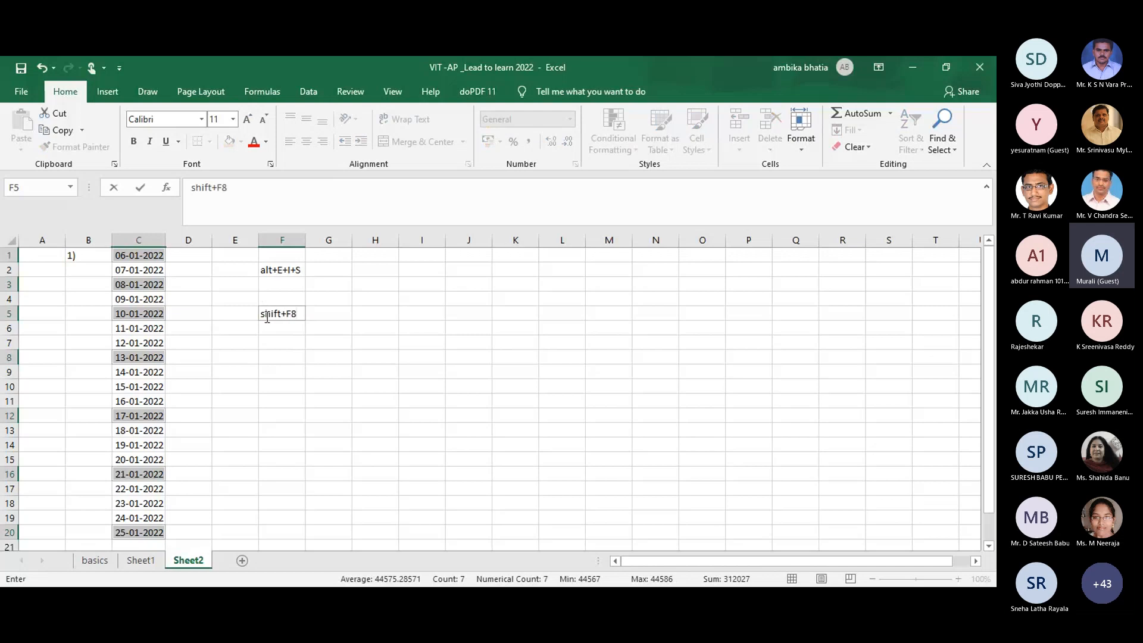
left_click(249, 349)
Step: Reselect the dates in C1, C3, C7, C11, C15 and C19 together using Shift+F8
left_click(132, 256)
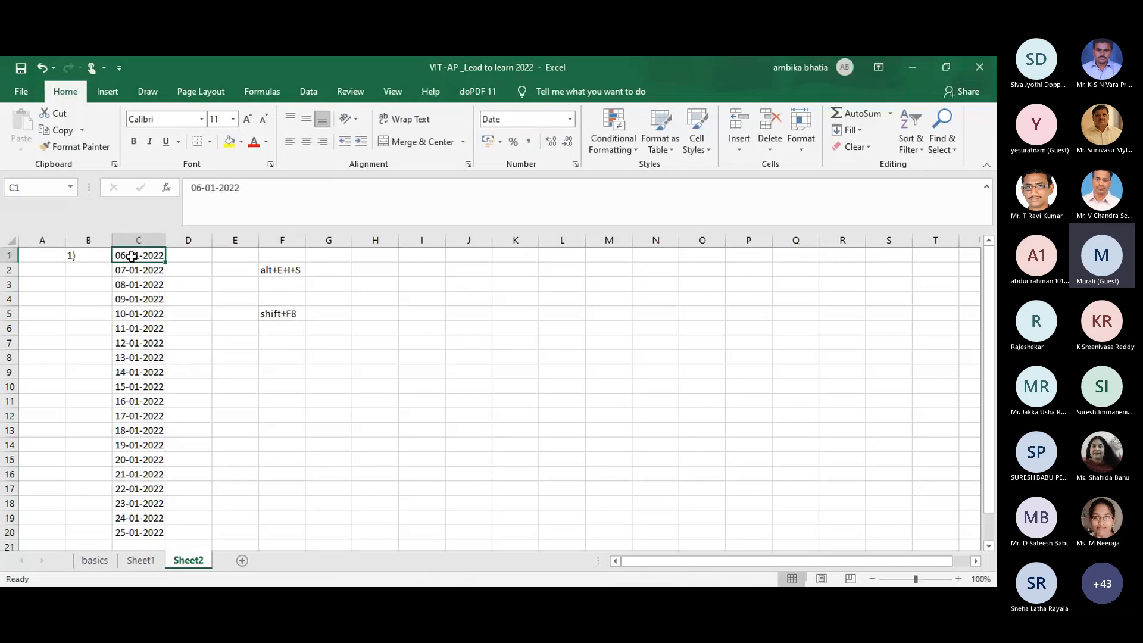
key("shift+F8")
left_click(131, 284)
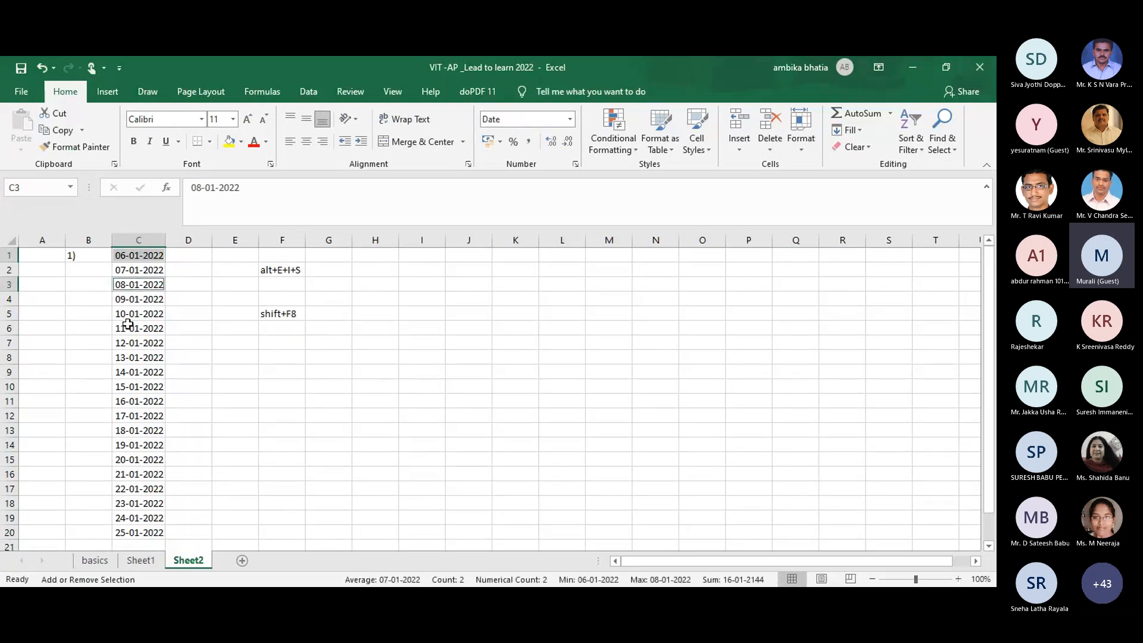
left_click(129, 343)
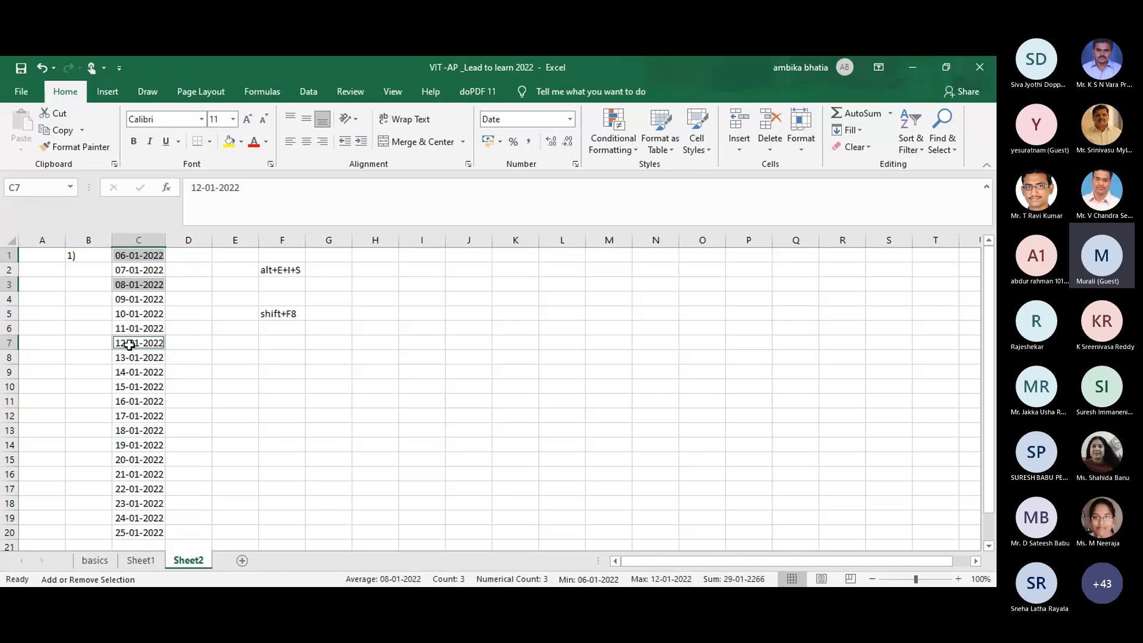
left_click(136, 402)
left_click(141, 465)
left_click(134, 514)
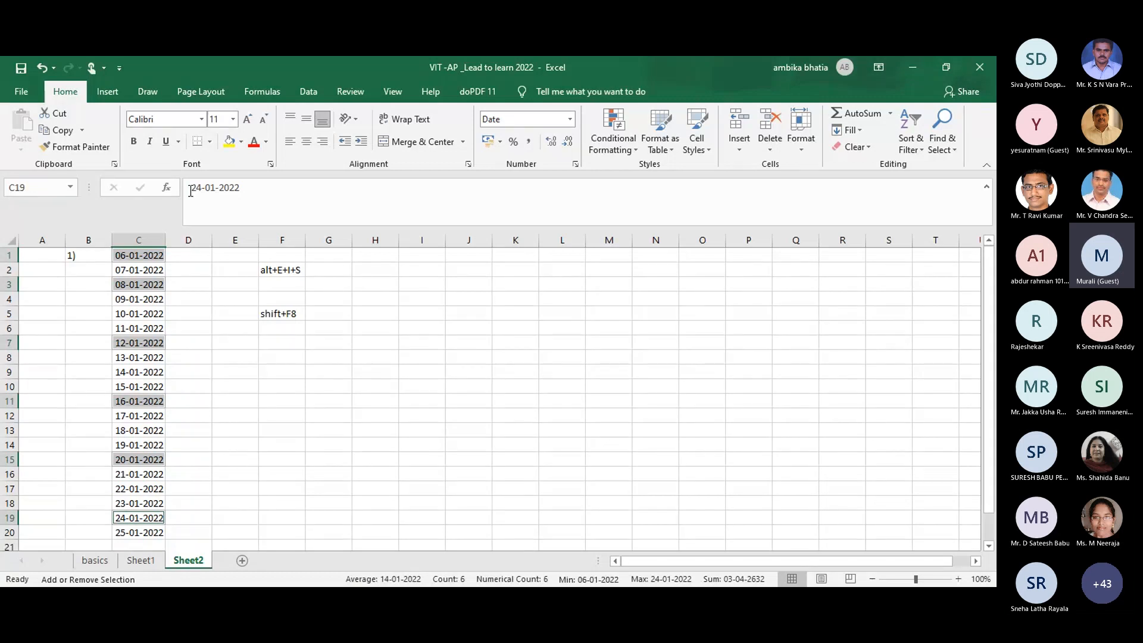
Step: Fill the selected dates in column C light blue
left_click(243, 142)
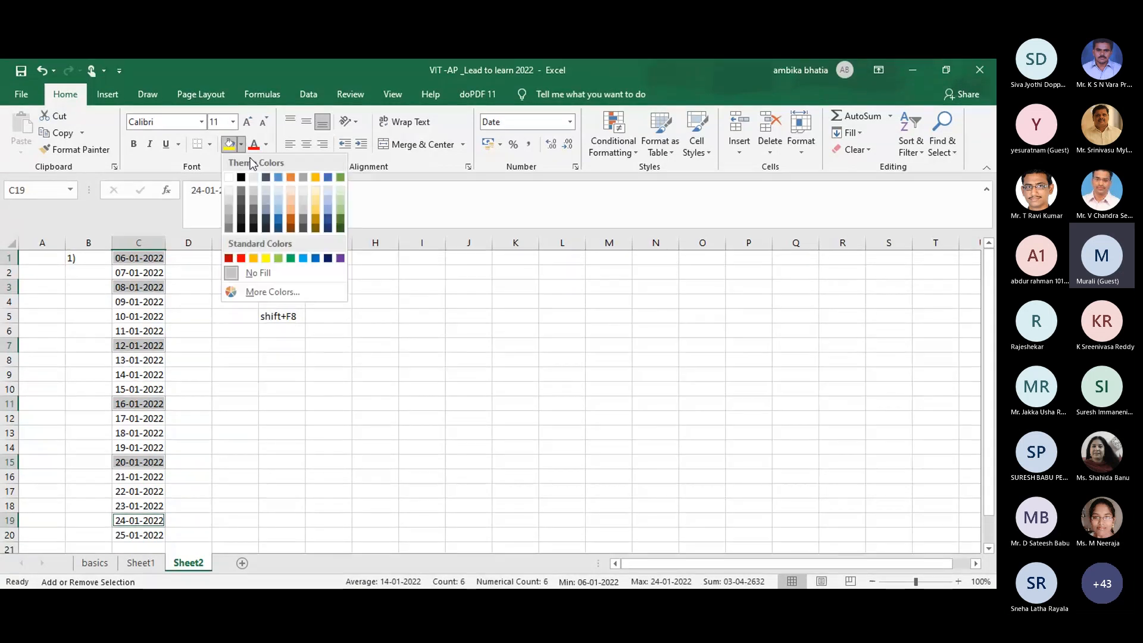
left_click(277, 208)
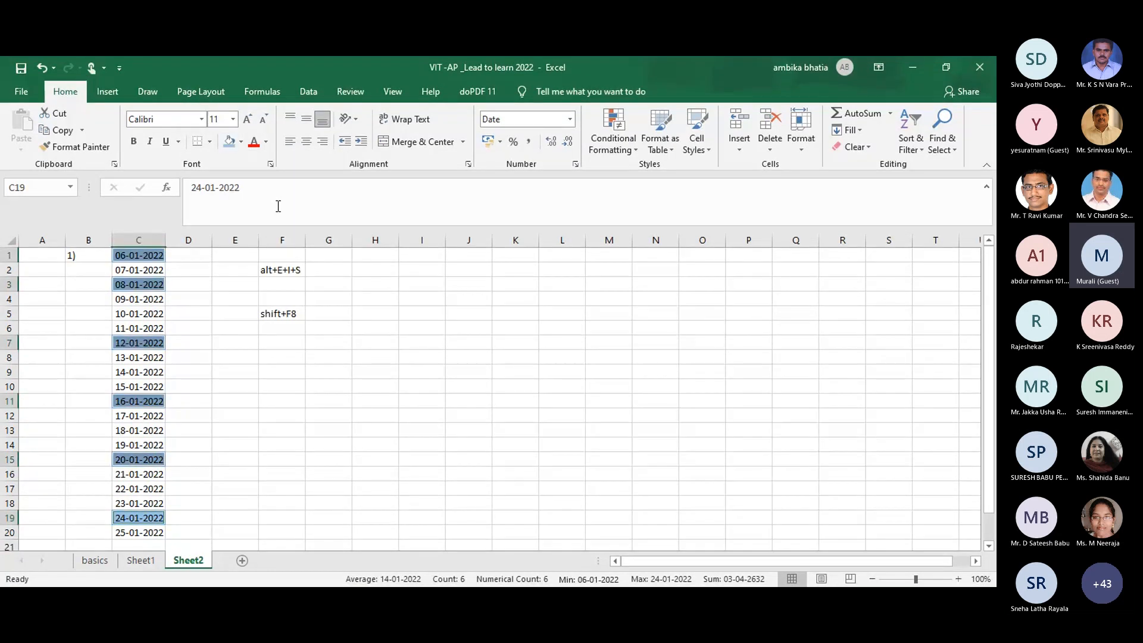
left_click(173, 365)
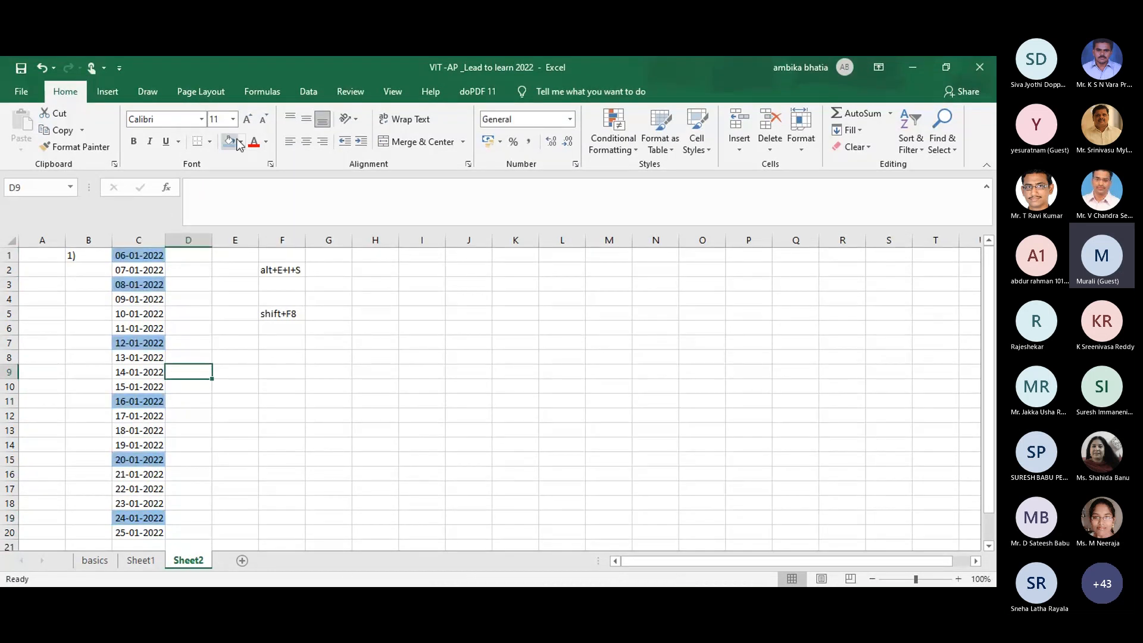
Step: Make the date in C1 gold-coloured text
left_click(265, 143)
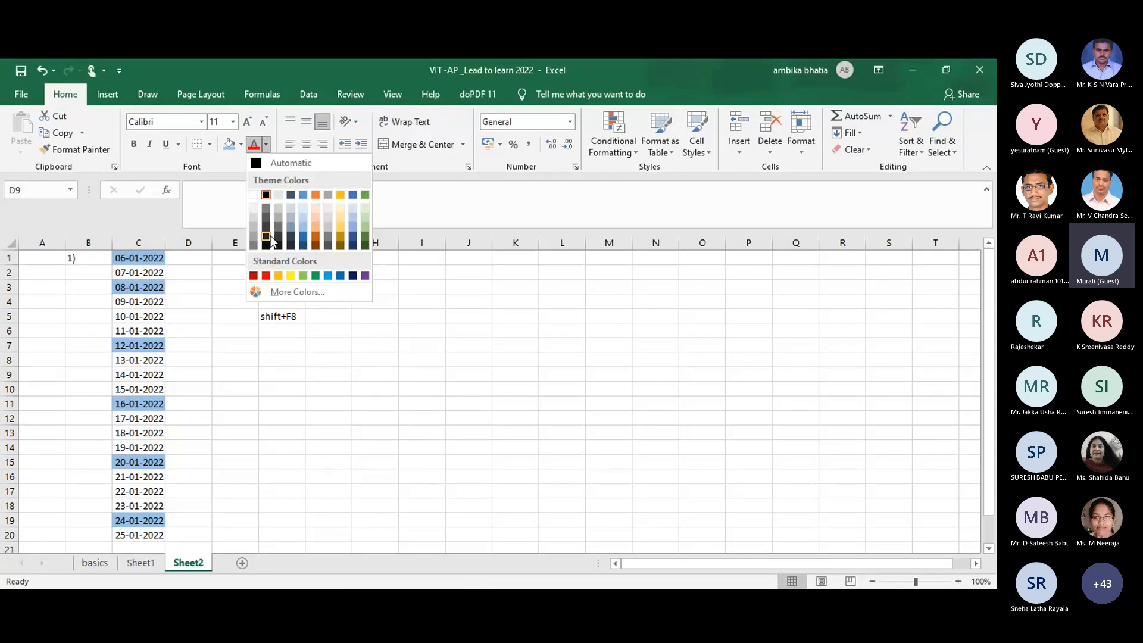
left_click(342, 241)
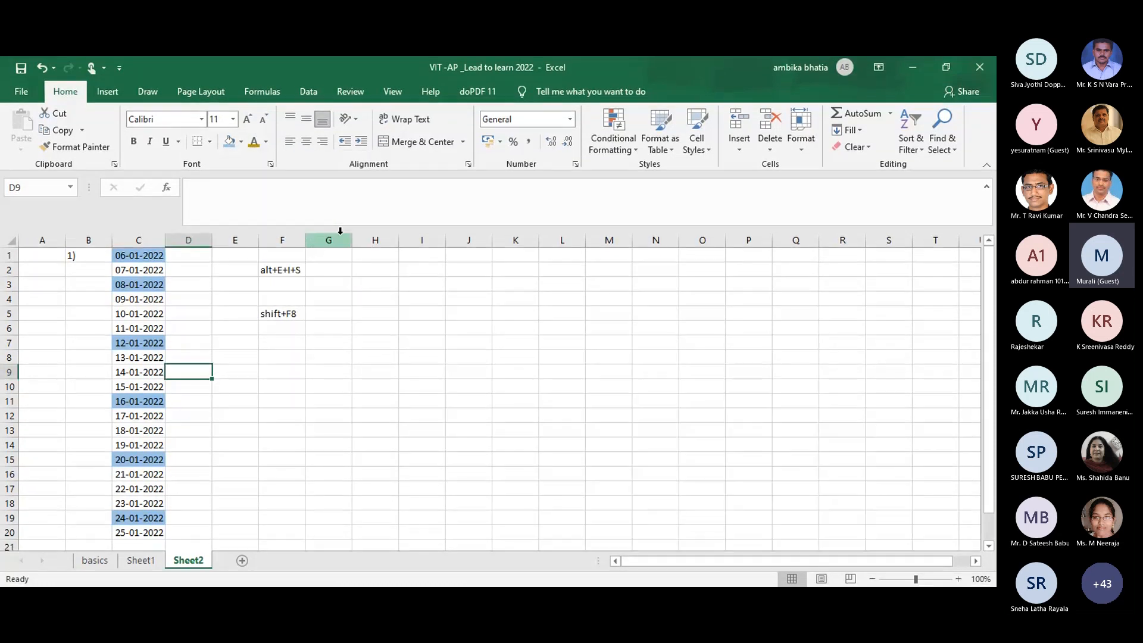
left_click(239, 414)
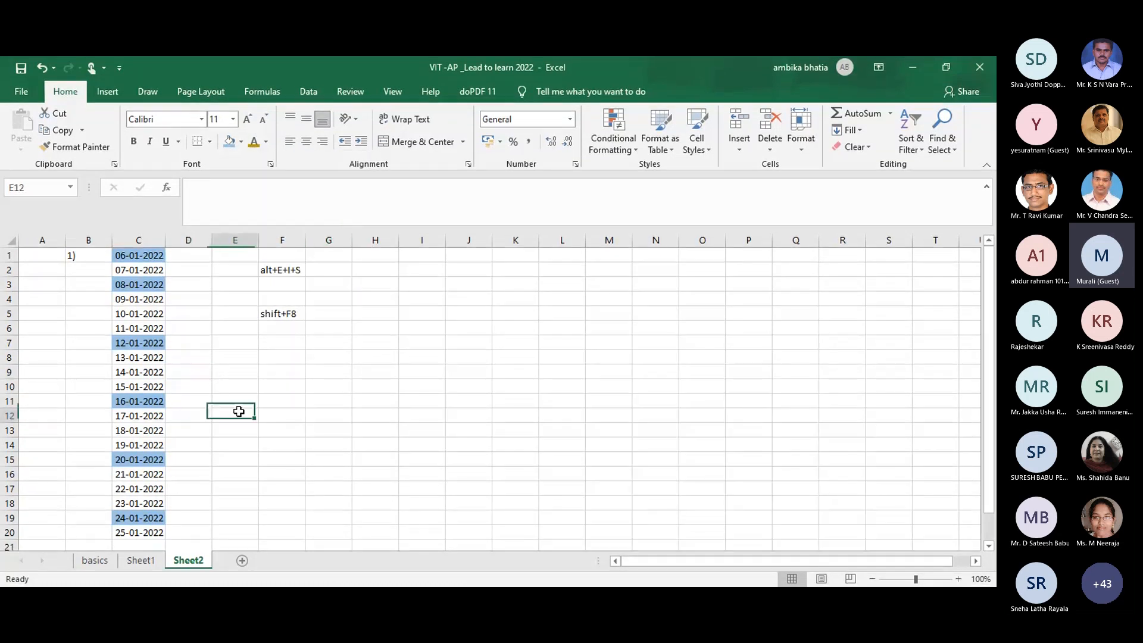
left_click(134, 256)
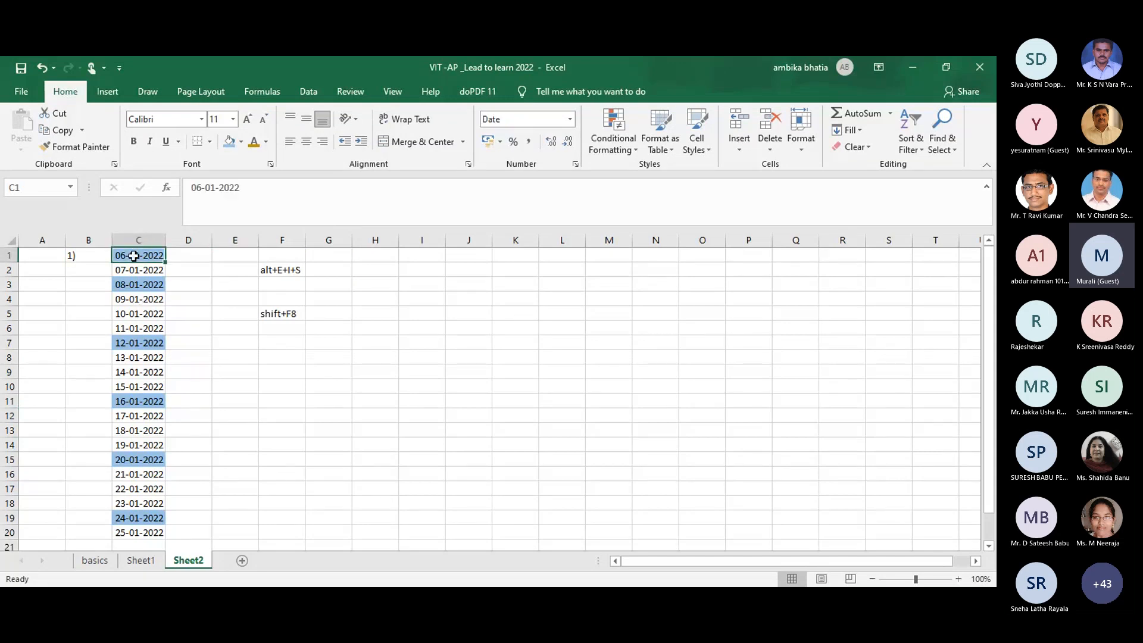
left_click(253, 142)
left_click(281, 331)
Step: Undo the gold text colour on C1, then return to Sheet2 by way of the basics sheet
key("ctrl+z")
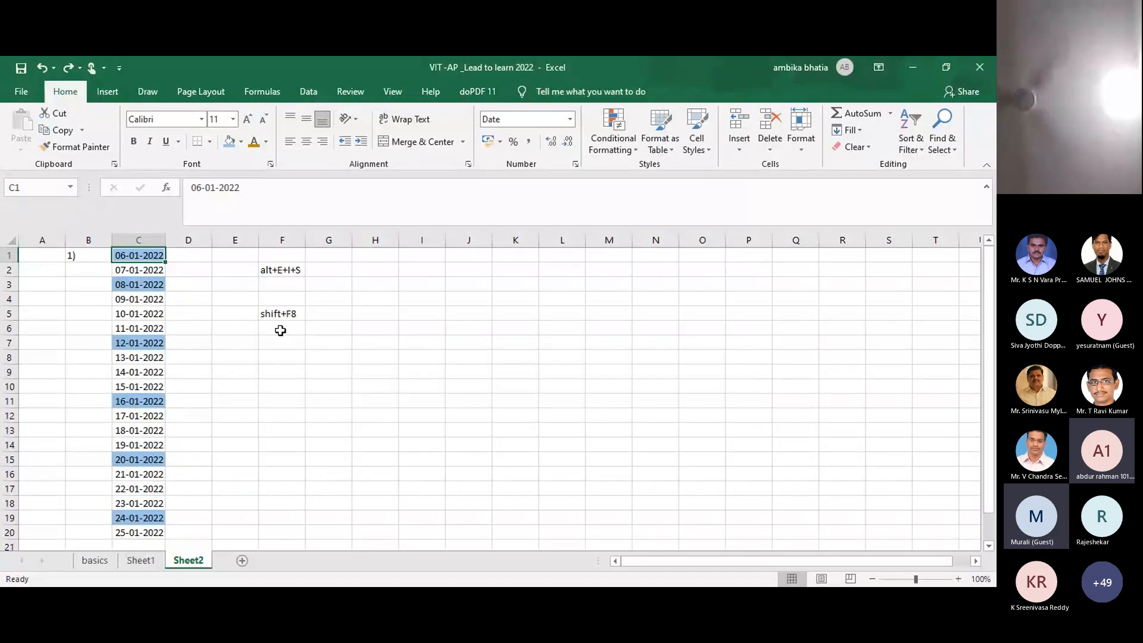
left_click(95, 561)
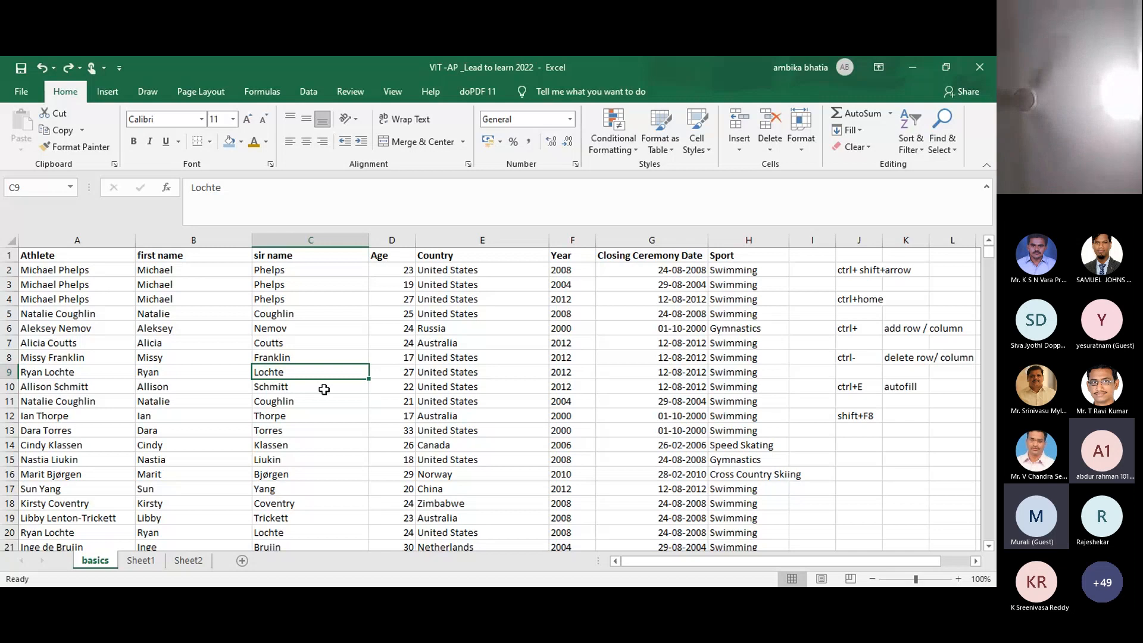
left_click(188, 561)
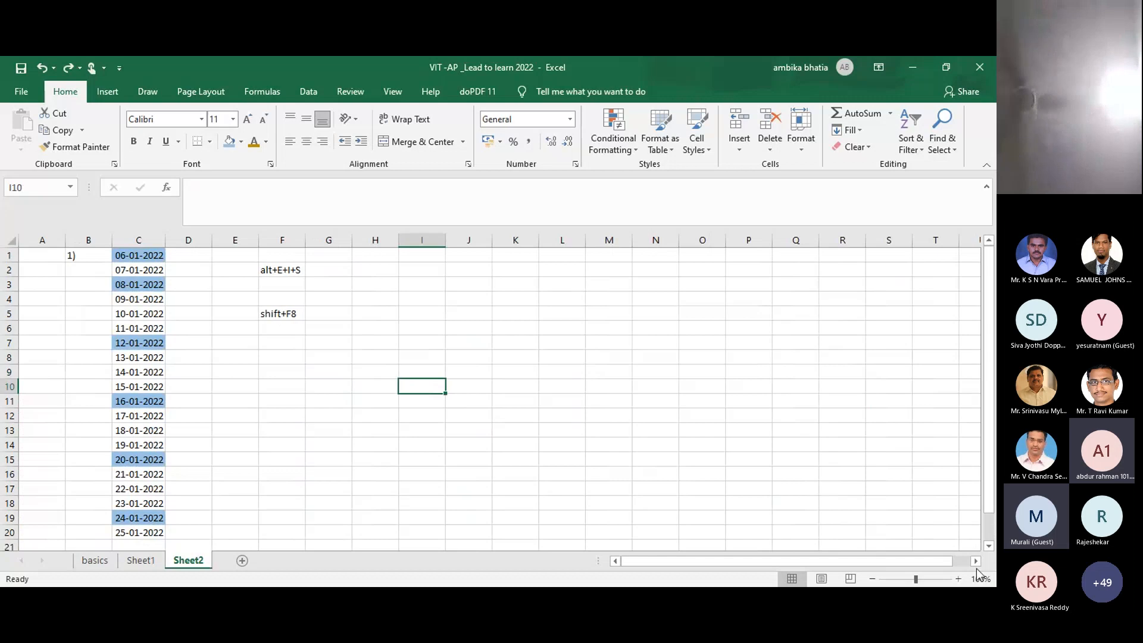
Step: Open the basics sheet at 70% zoom and start an add-to-selection from A2 with Shift+F8
left_click(989, 546)
left_click(989, 546)
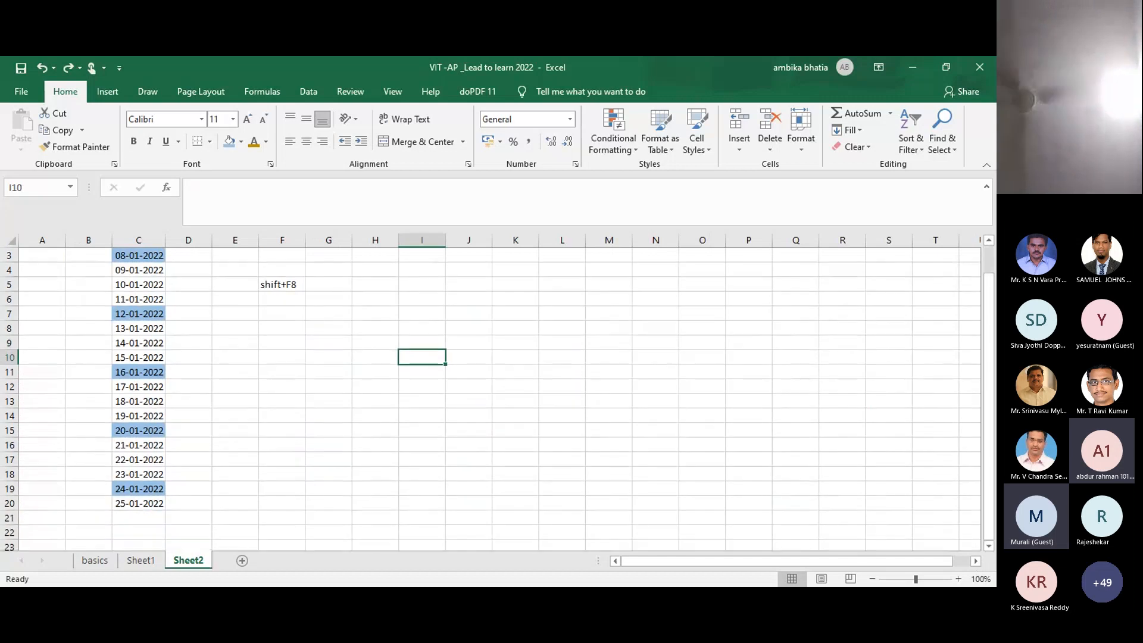
left_click(94, 560)
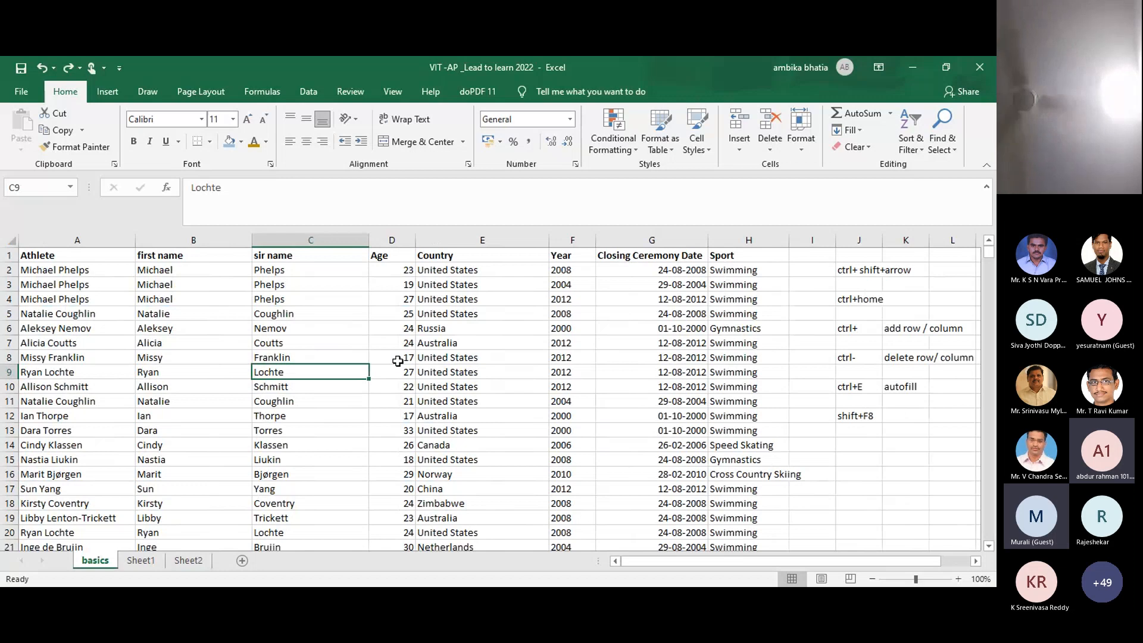
left_click(873, 579)
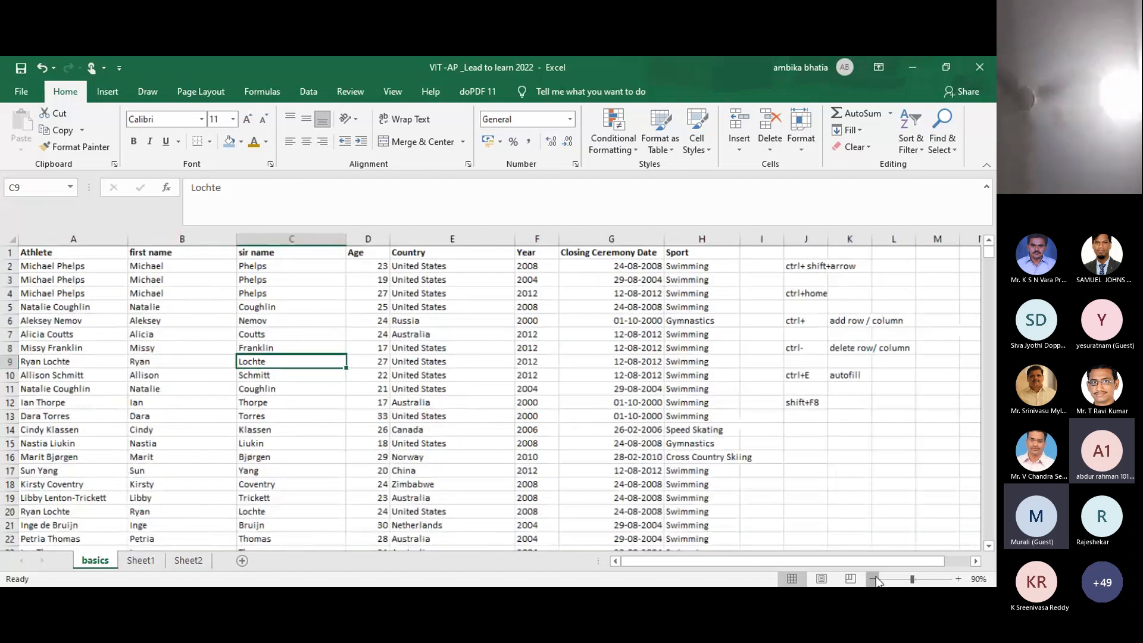
left_click(874, 579)
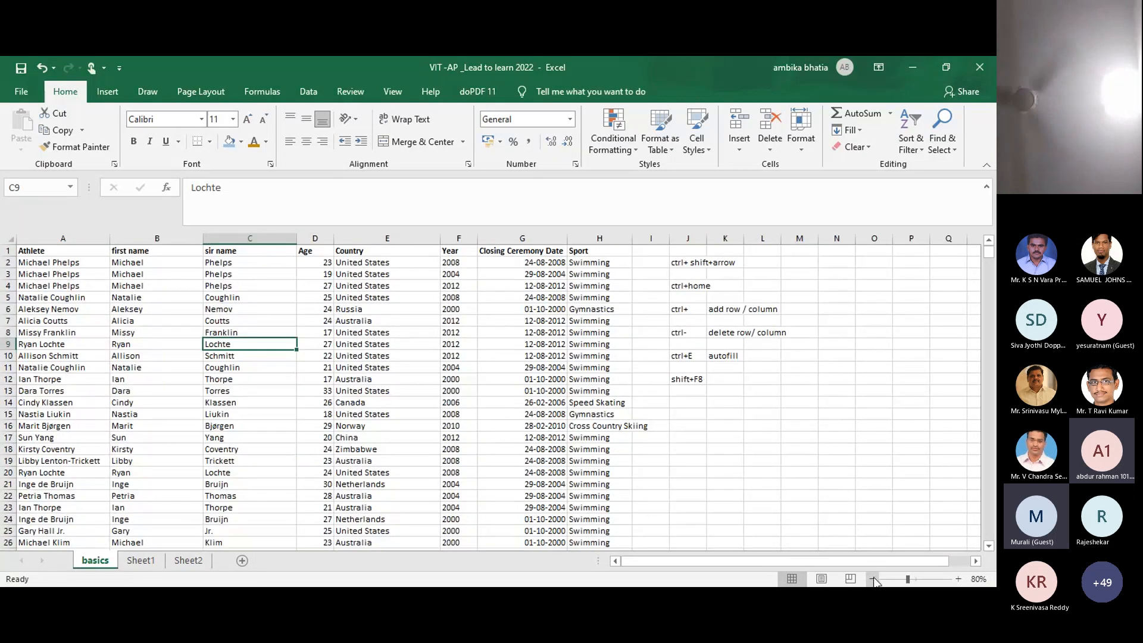
left_click(874, 579)
left_click(45, 258)
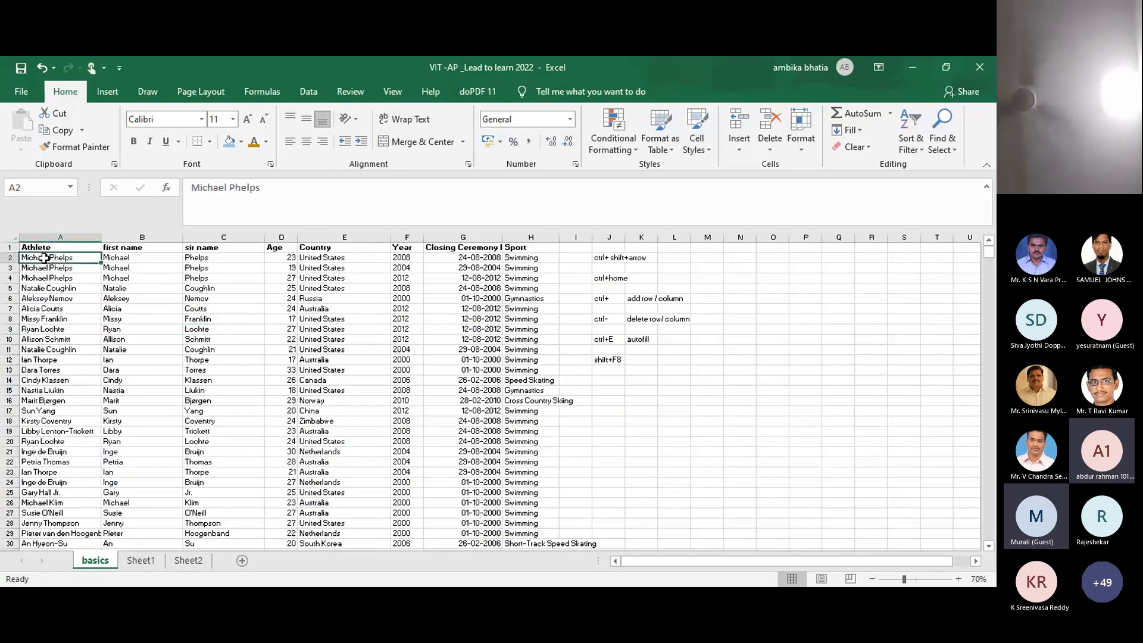
key("shift+F8")
Step: Add scattered cells A4, B8, C7, A22, B22, C24 and others through C26 to the selection
left_click(42, 277)
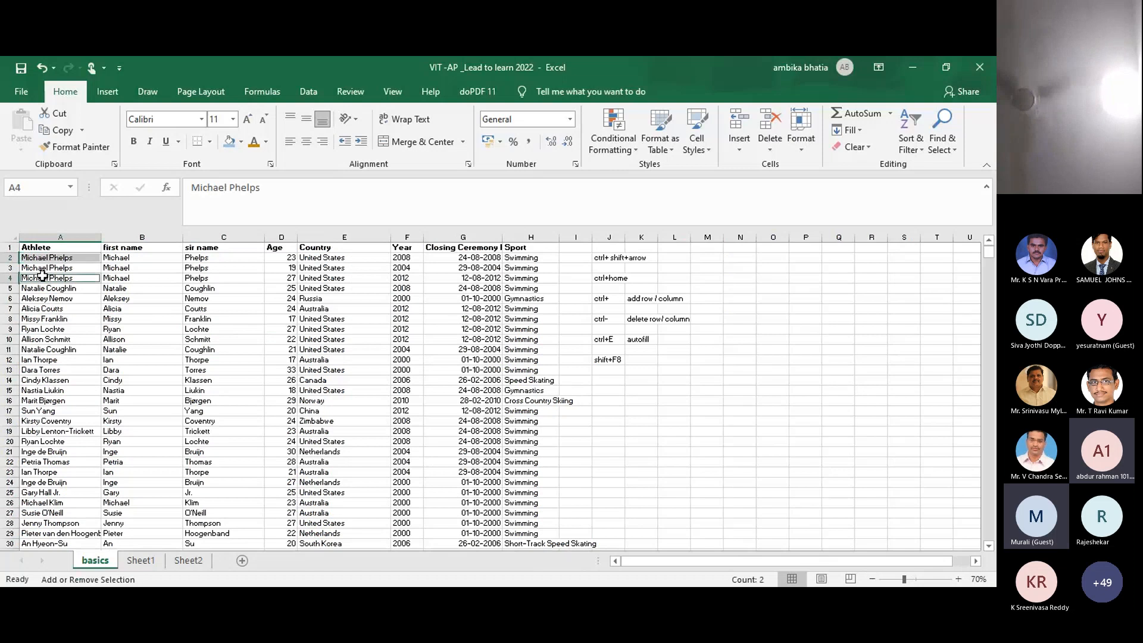
left_click(152, 322)
left_click(207, 307)
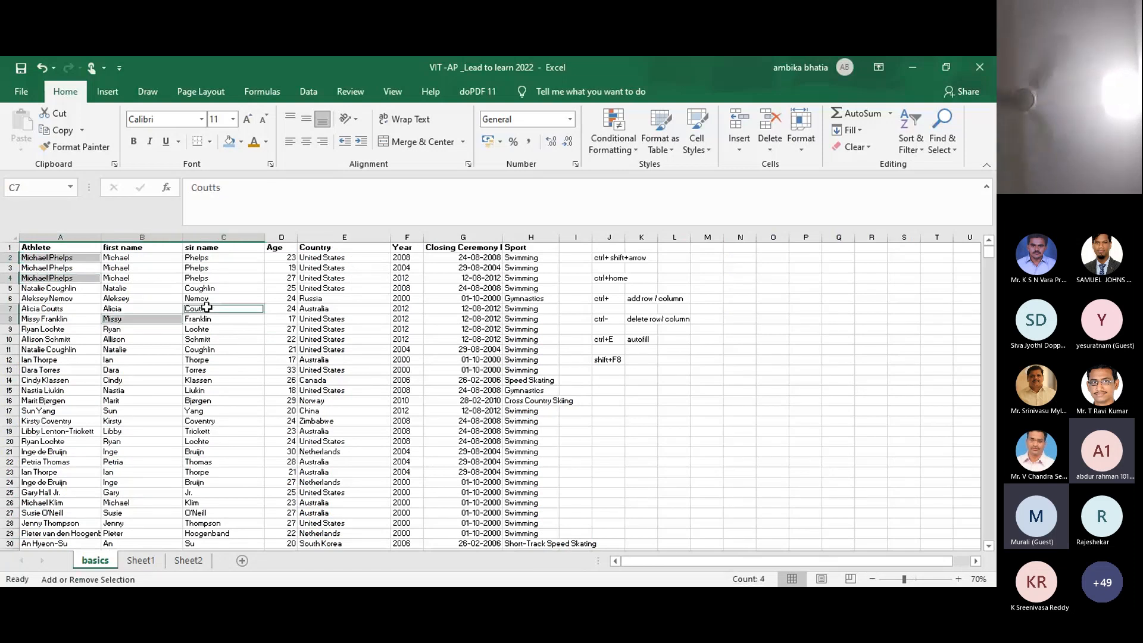
left_click(45, 462)
left_click(132, 464)
left_click(210, 483)
left_click(349, 502)
left_click(402, 513)
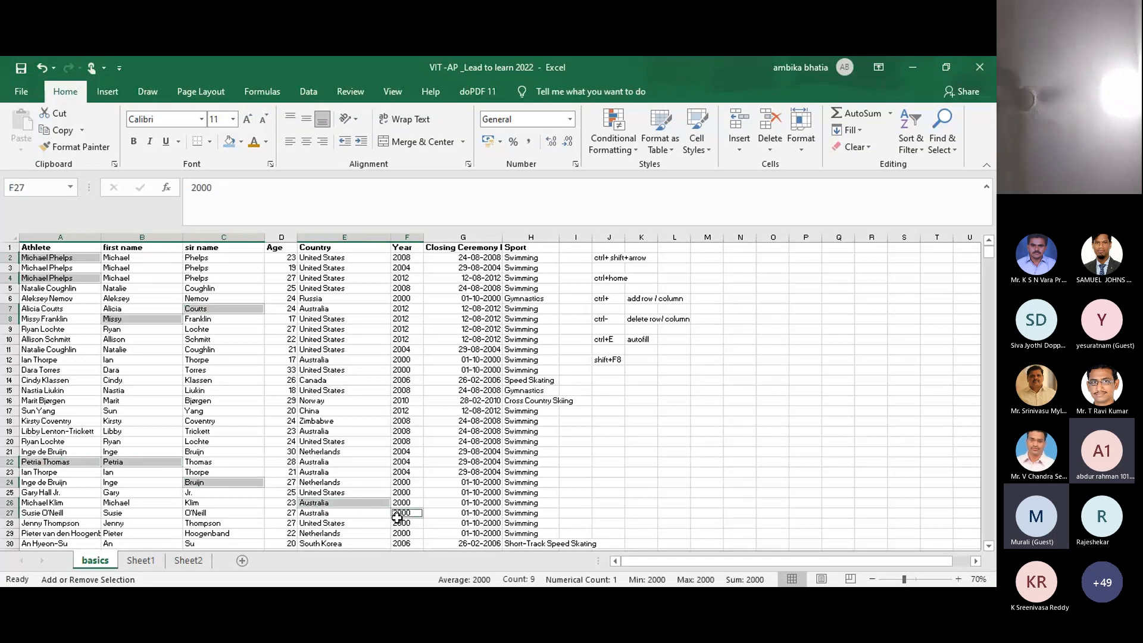
left_click(446, 533)
left_click(471, 493)
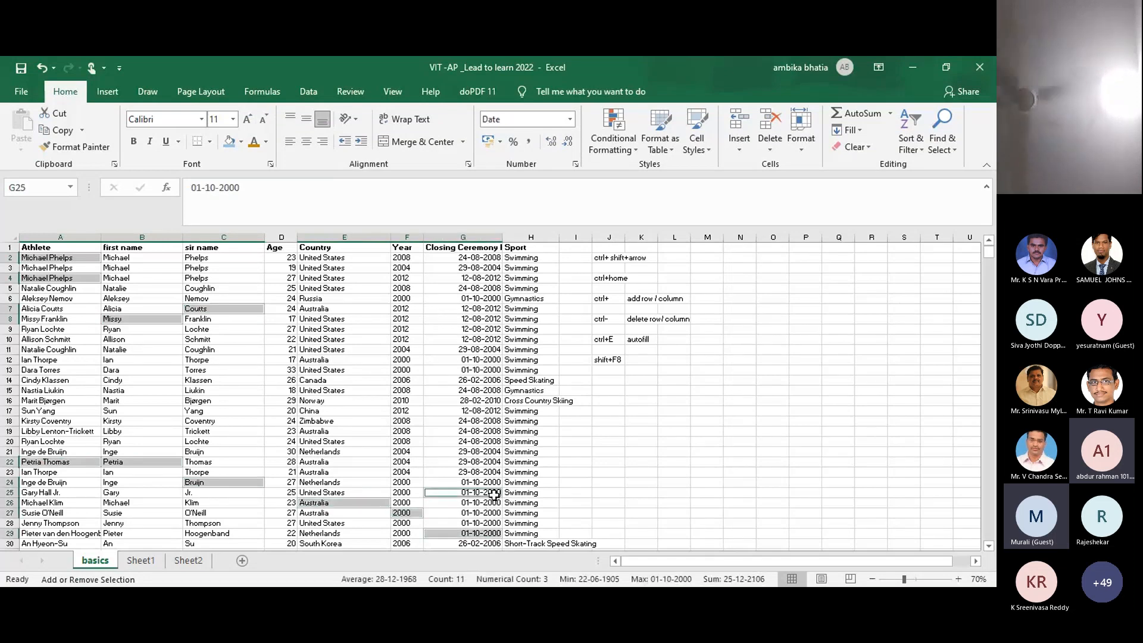
left_click(510, 401)
left_click(397, 432)
left_click(285, 431)
left_click(238, 462)
left_click(201, 502)
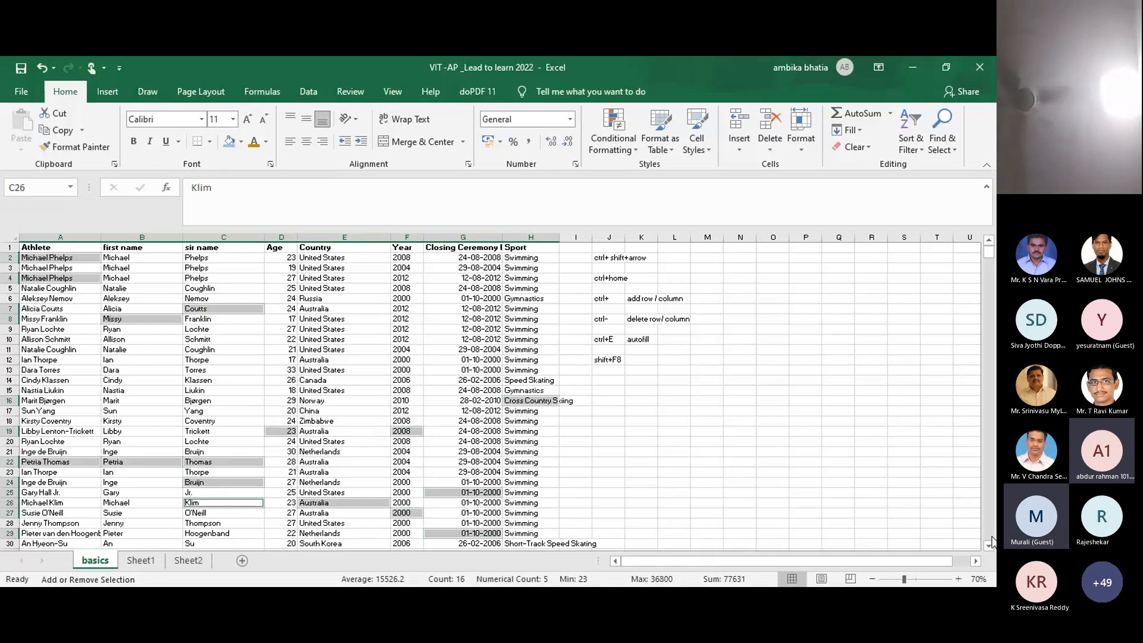
left_click(989, 544)
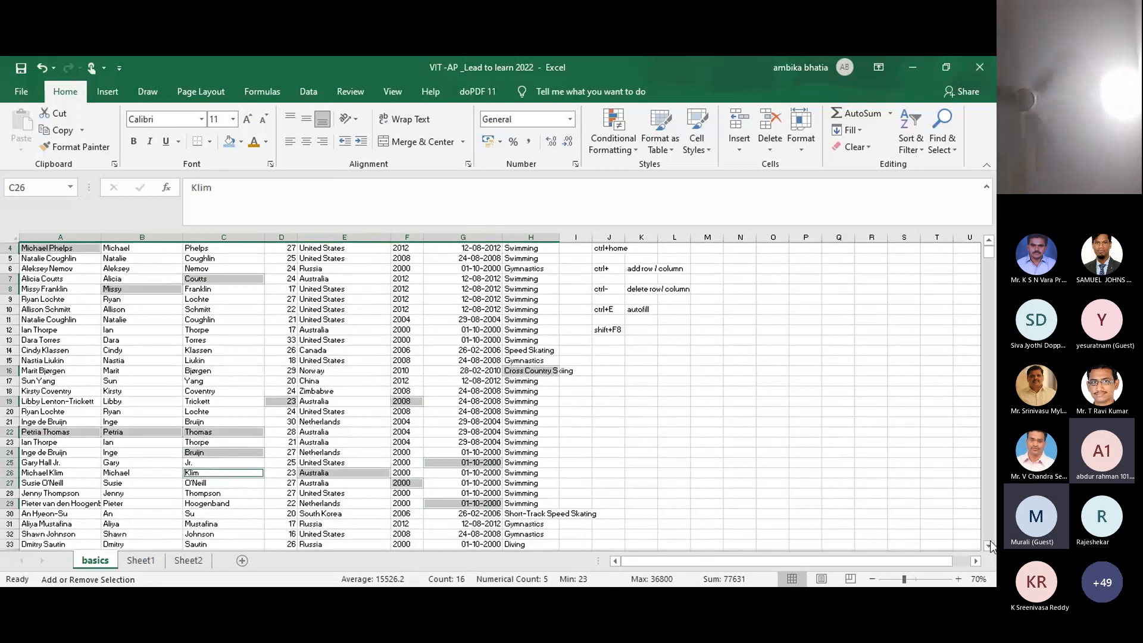
left_click(989, 545)
Step: Extend the selection with E30, A28, A33, C34, H37, C41, G39, H43, E46 and B47
left_click(314, 482, "ctrl")
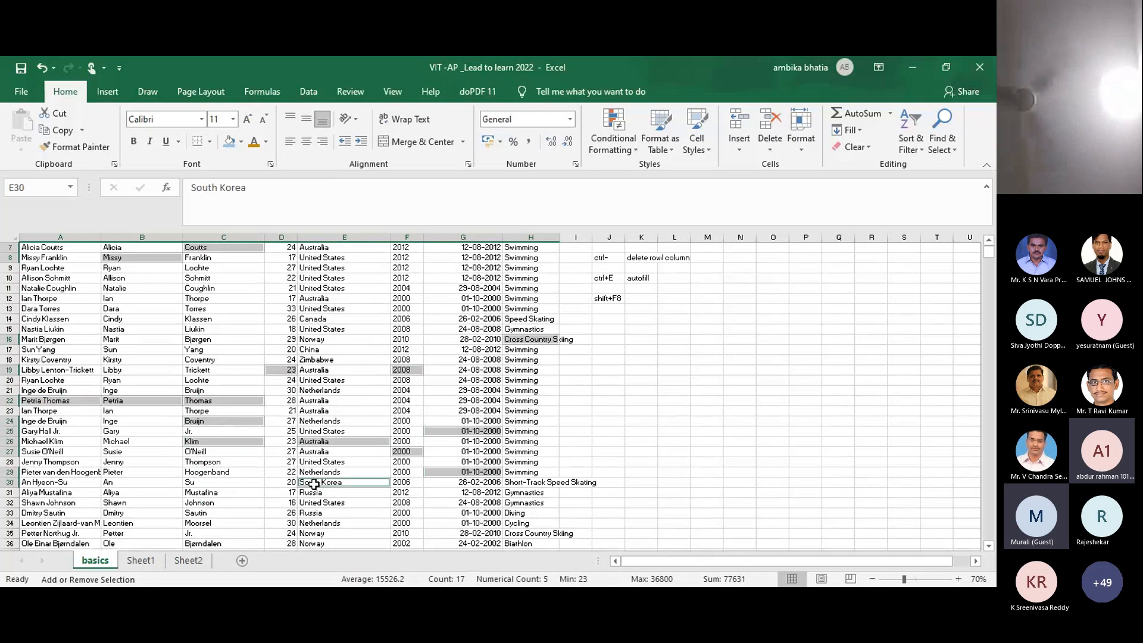
left_click(93, 461, "ctrl")
left_click(65, 514, "ctrl")
left_click(202, 522, "ctrl")
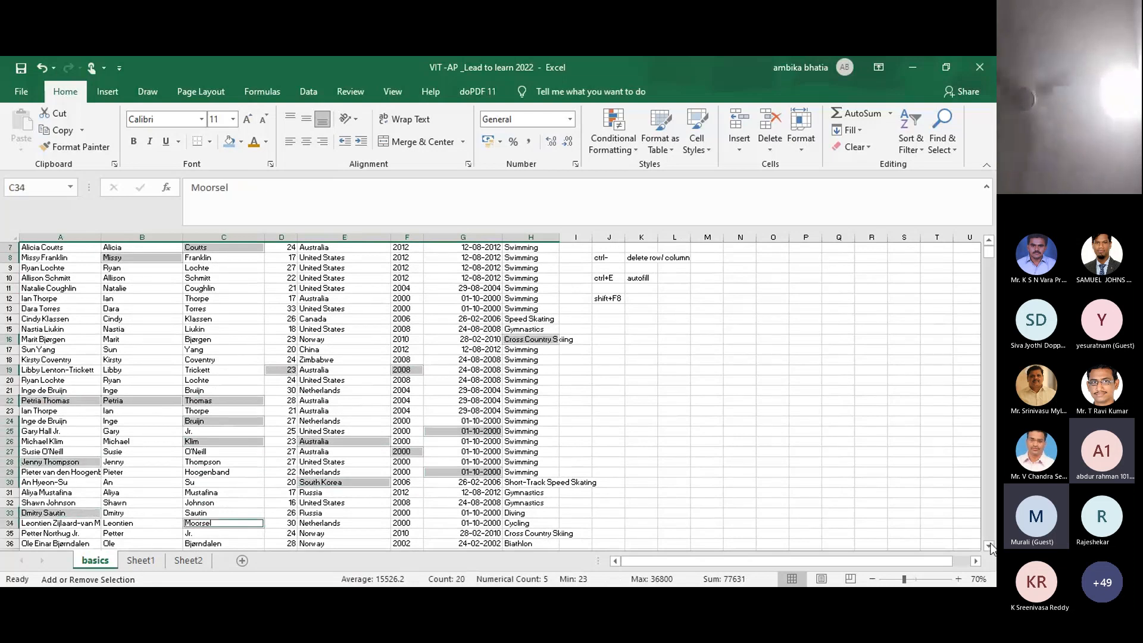
scroll(992, 546, "down", 2)
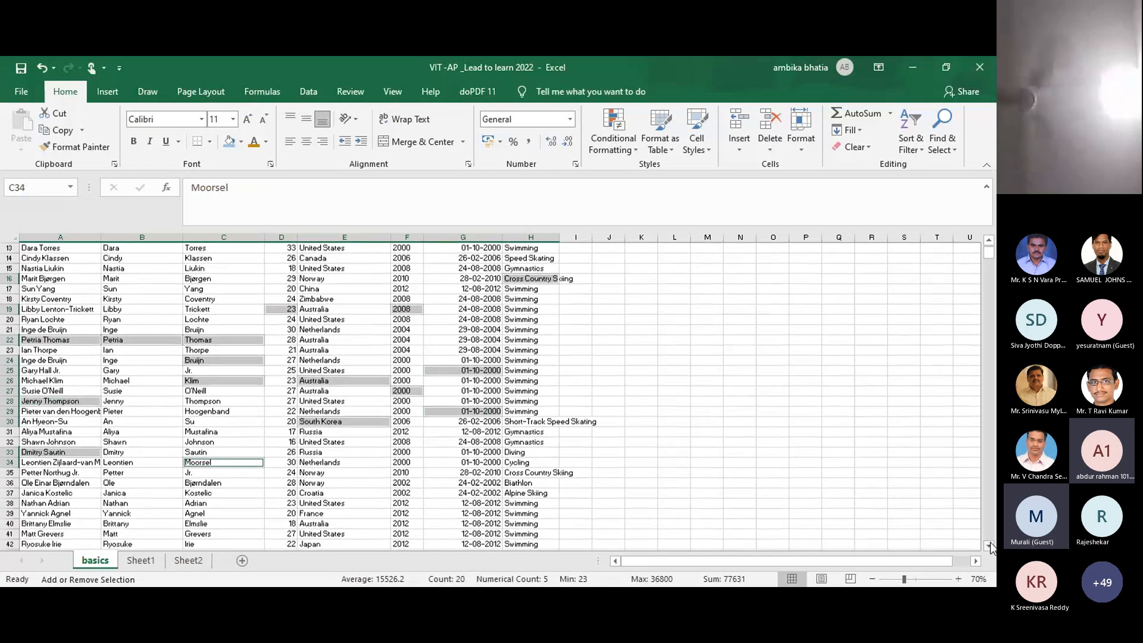
scroll(992, 547, "down", 1)
left_click(524, 473, "ctrl")
left_click(245, 513, "ctrl")
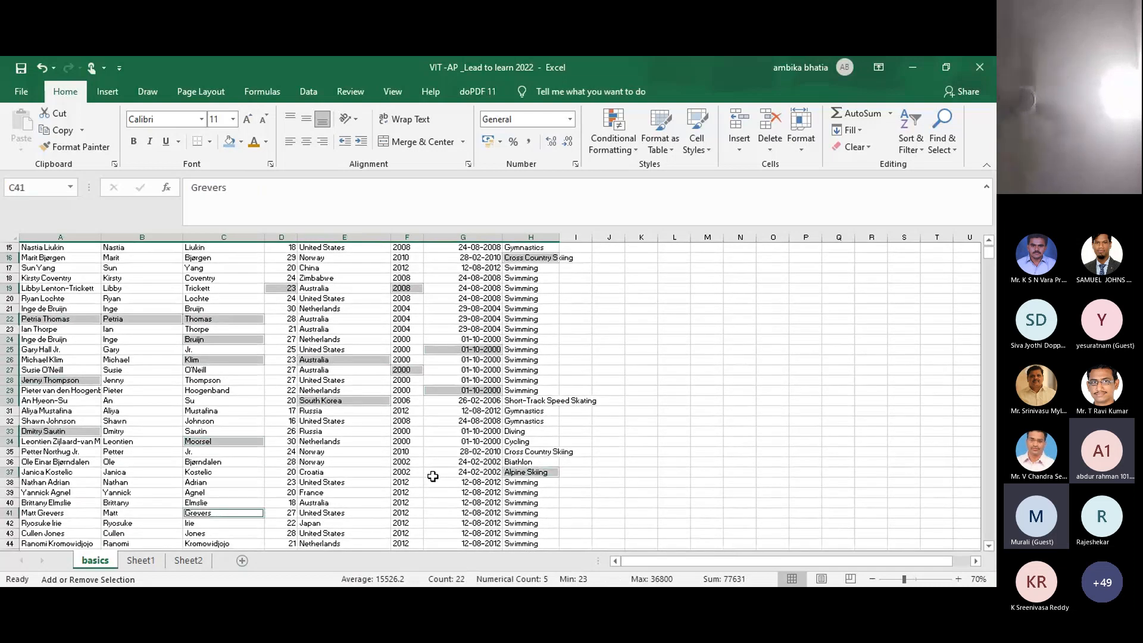
left_click(452, 492, "ctrl")
left_click(519, 533, "ctrl")
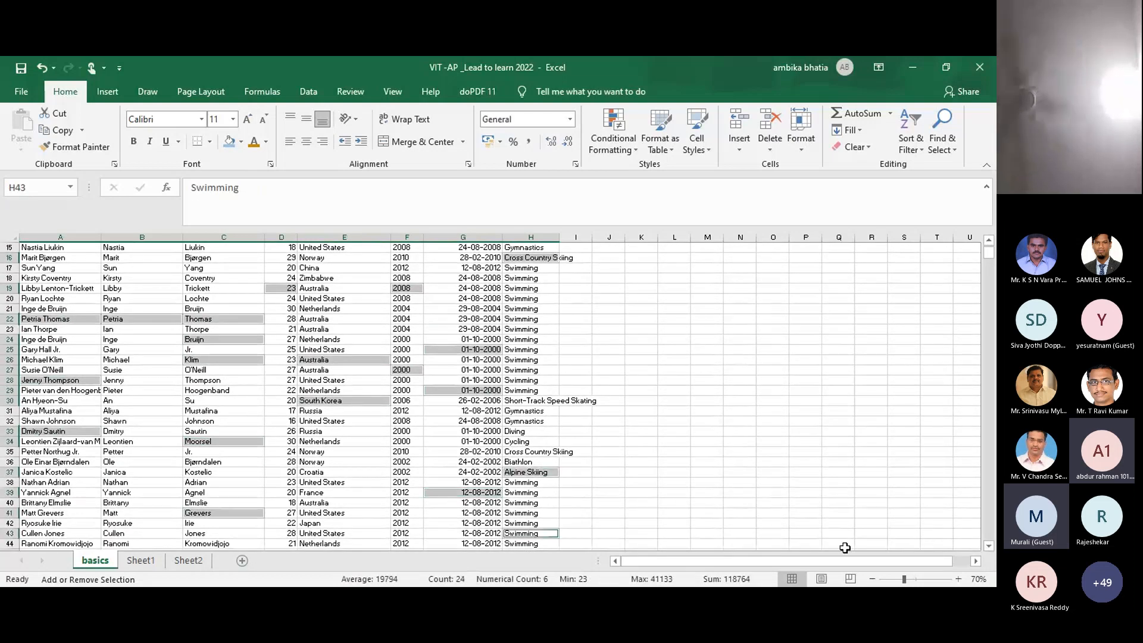
scroll(991, 551, "down", 2)
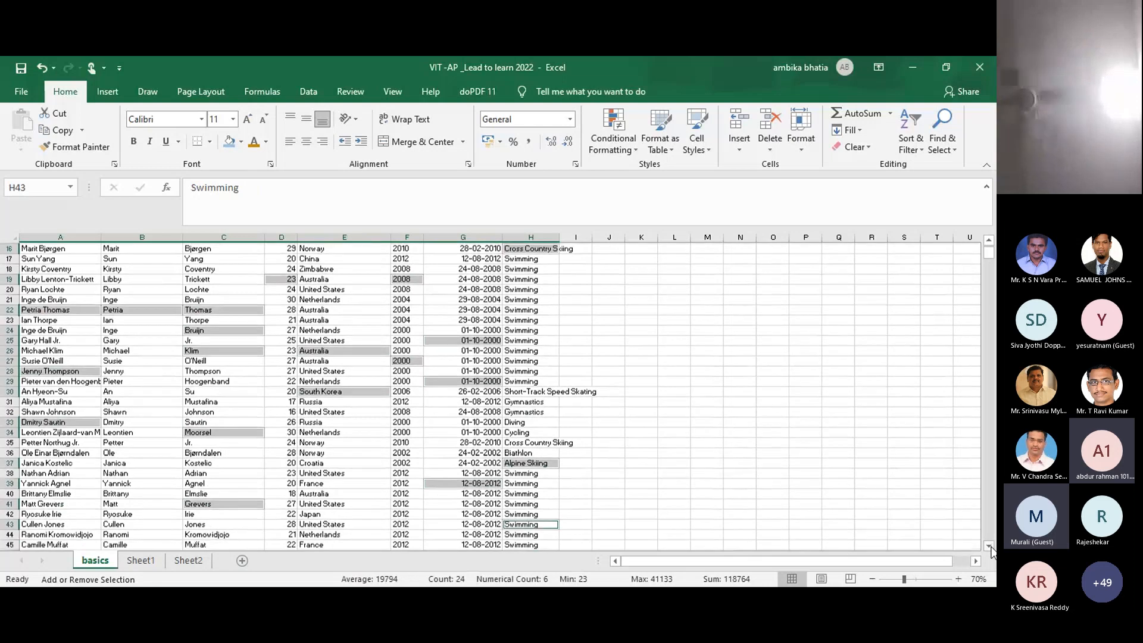
scroll(991, 551, "down", 2)
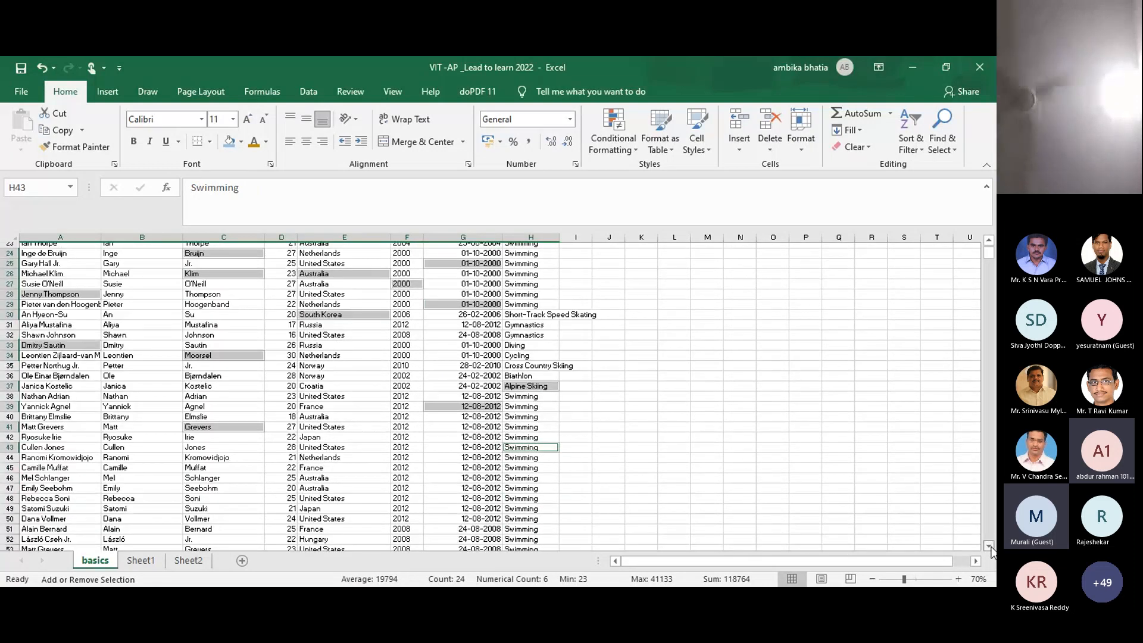
scroll(991, 551, "down", 1)
left_click(334, 472, "ctrl")
left_click(141, 482, "ctrl")
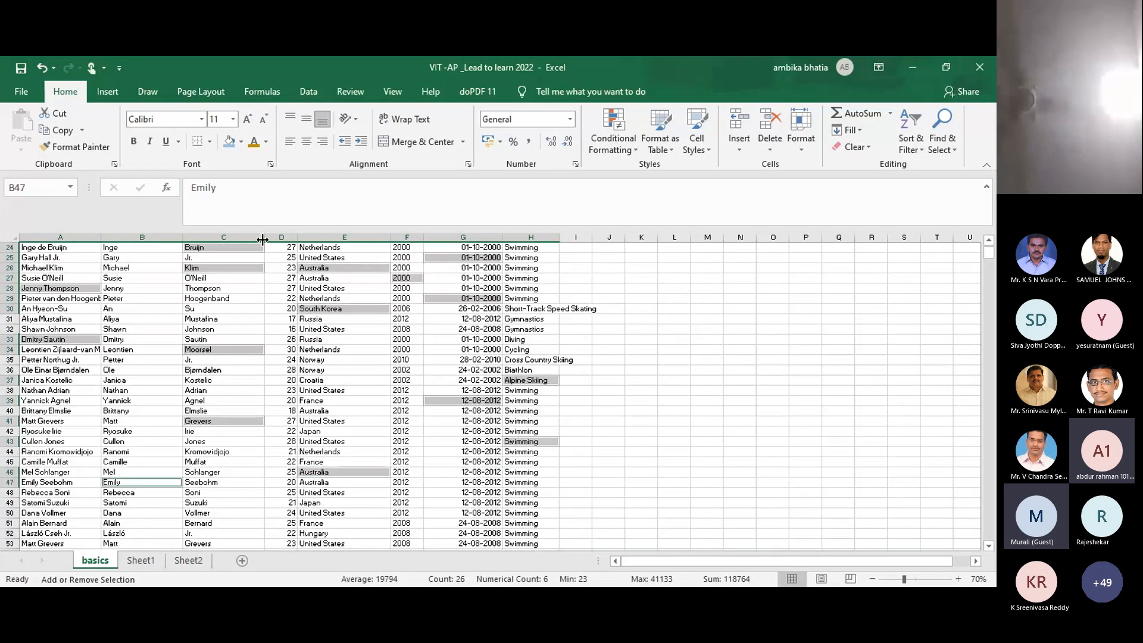
Step: Fill the selected athlete cells with yellow, then deselect them and scroll back to the top
left_click(241, 145)
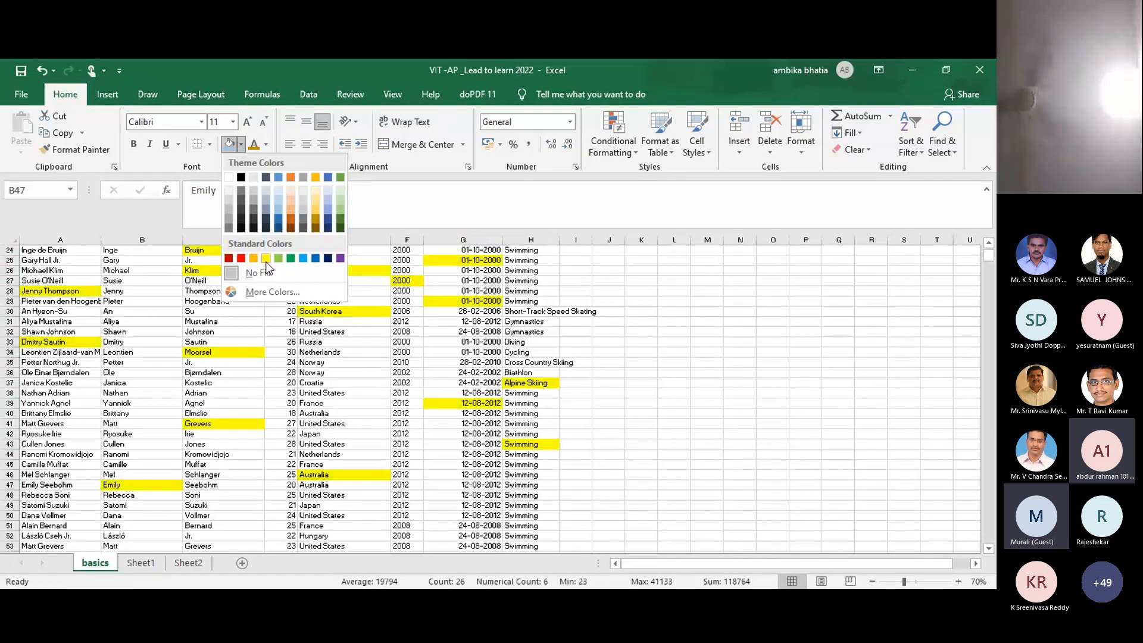
left_click(266, 260)
left_click(526, 442)
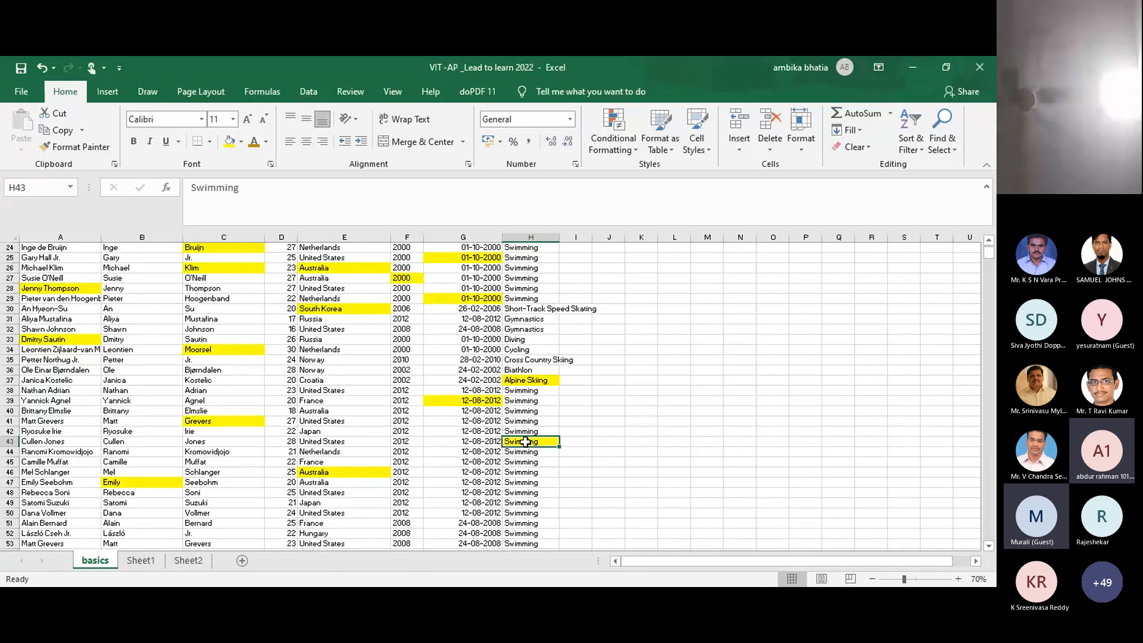
left_click(662, 388)
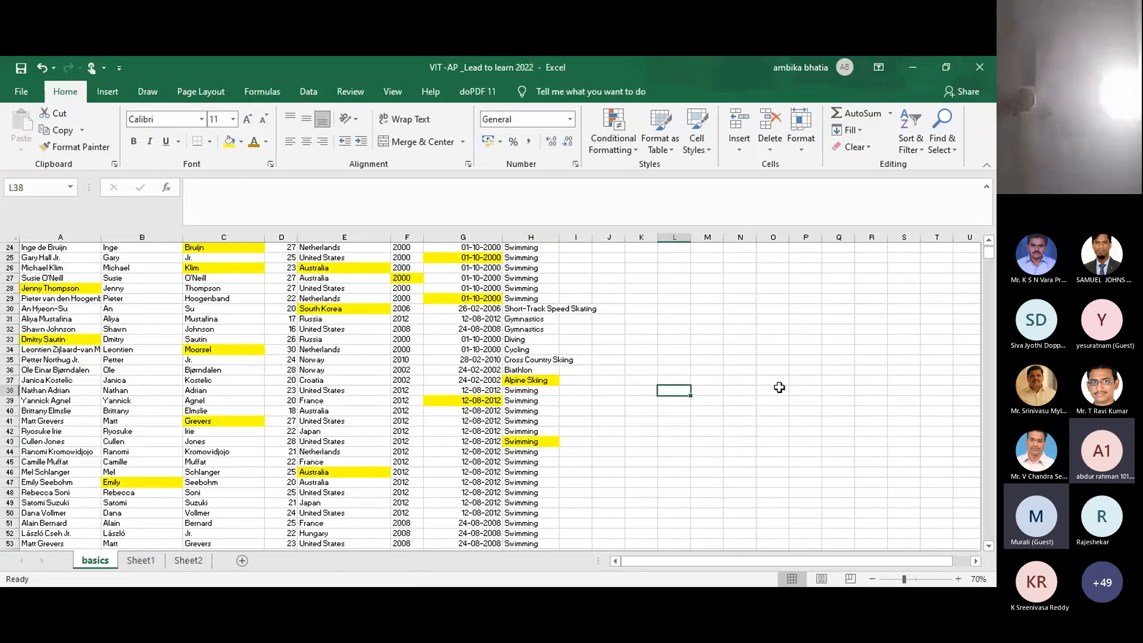
left_click(684, 432)
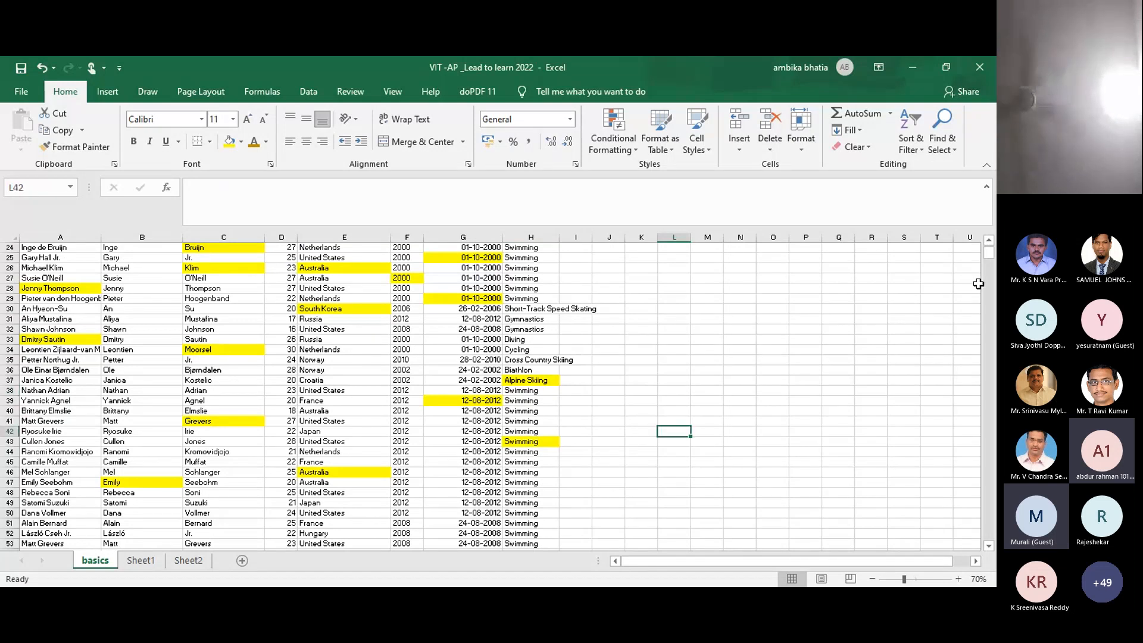
left_click(989, 241)
scroll(990, 245, "up", 4)
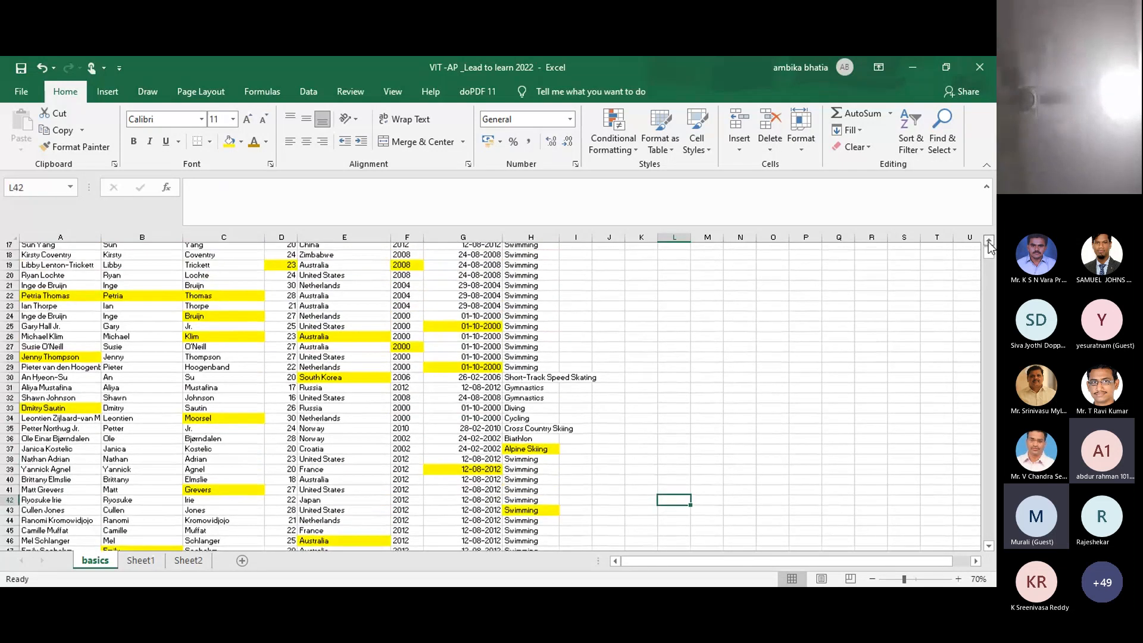
scroll(990, 247, "up", 3)
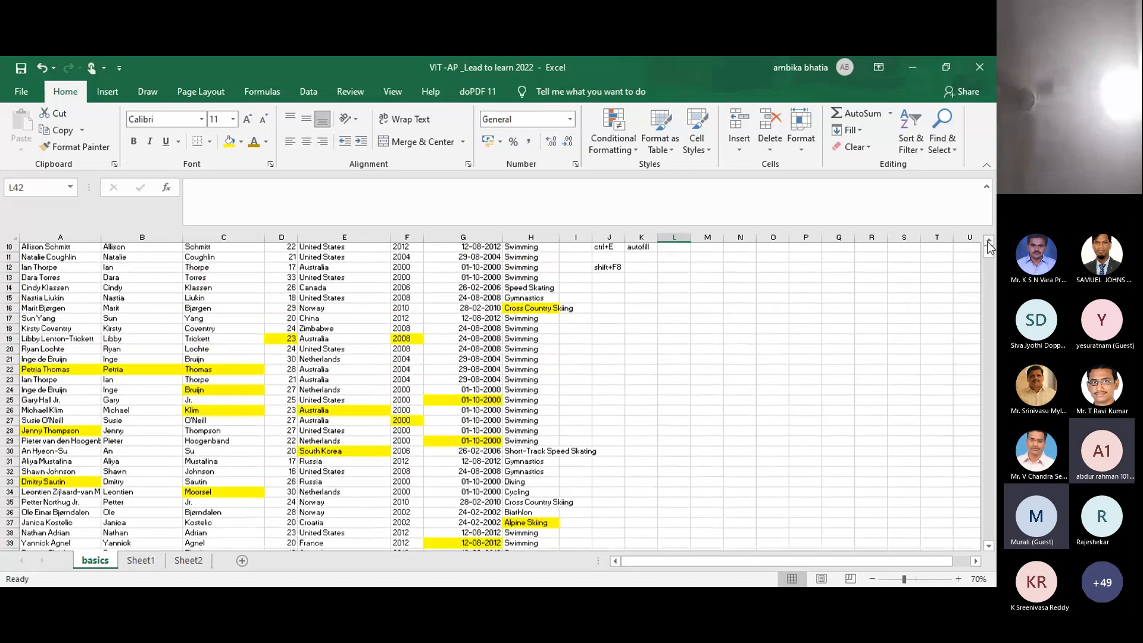
scroll(990, 246, "up", 1)
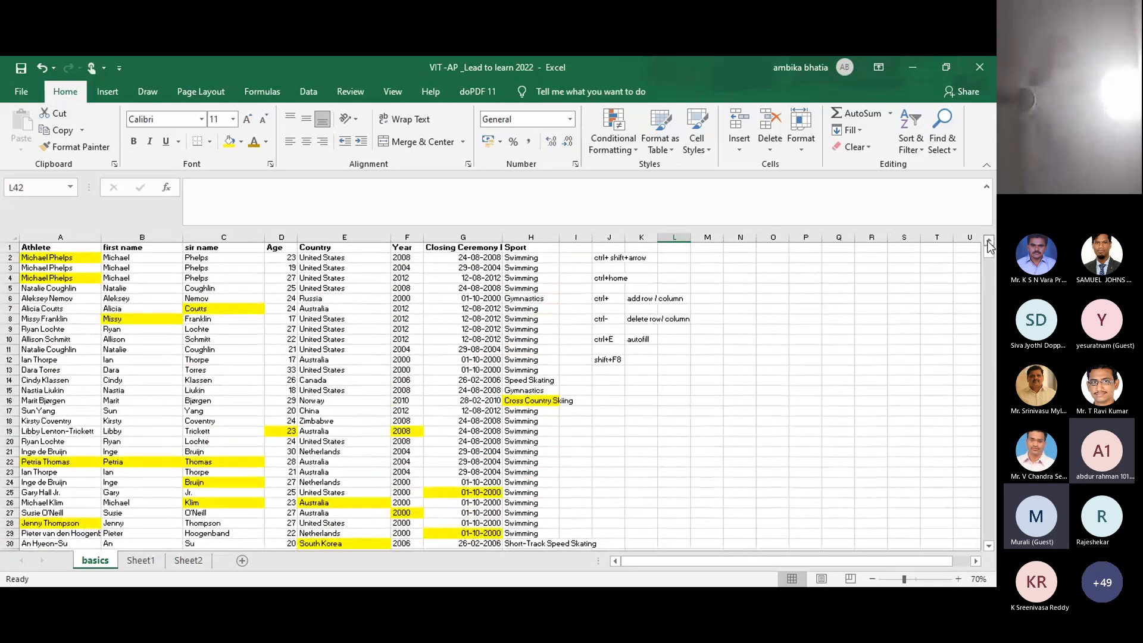
left_click(771, 421)
left_click(461, 422)
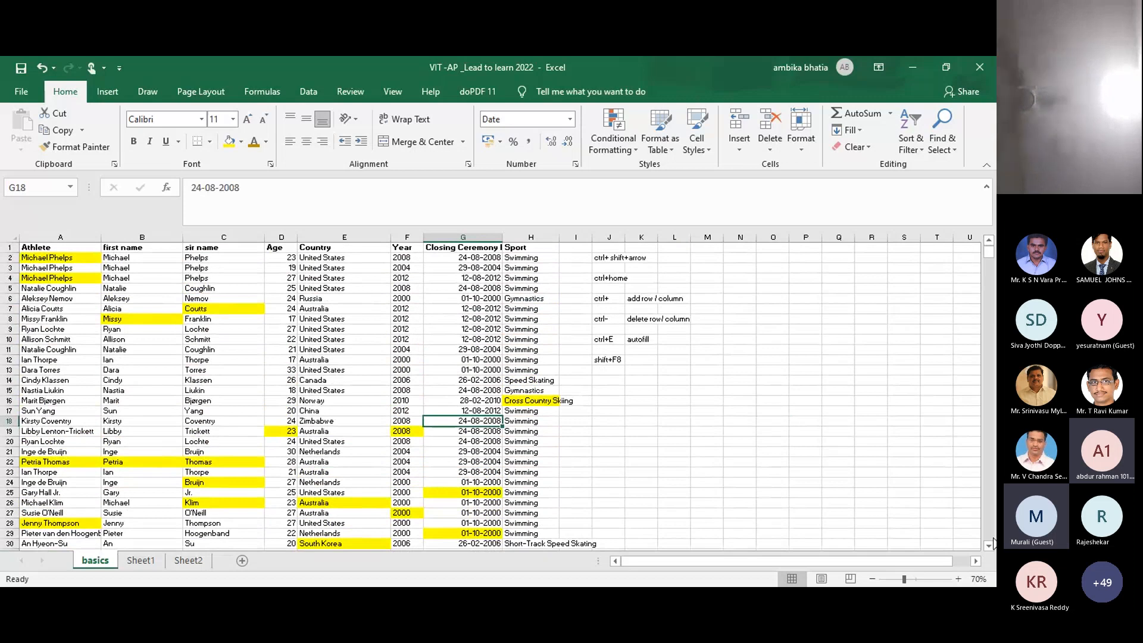
Step: Zoom in on the athletes table and select cells H63, C53 and C63
left_click_drag(990, 545, 991, 546)
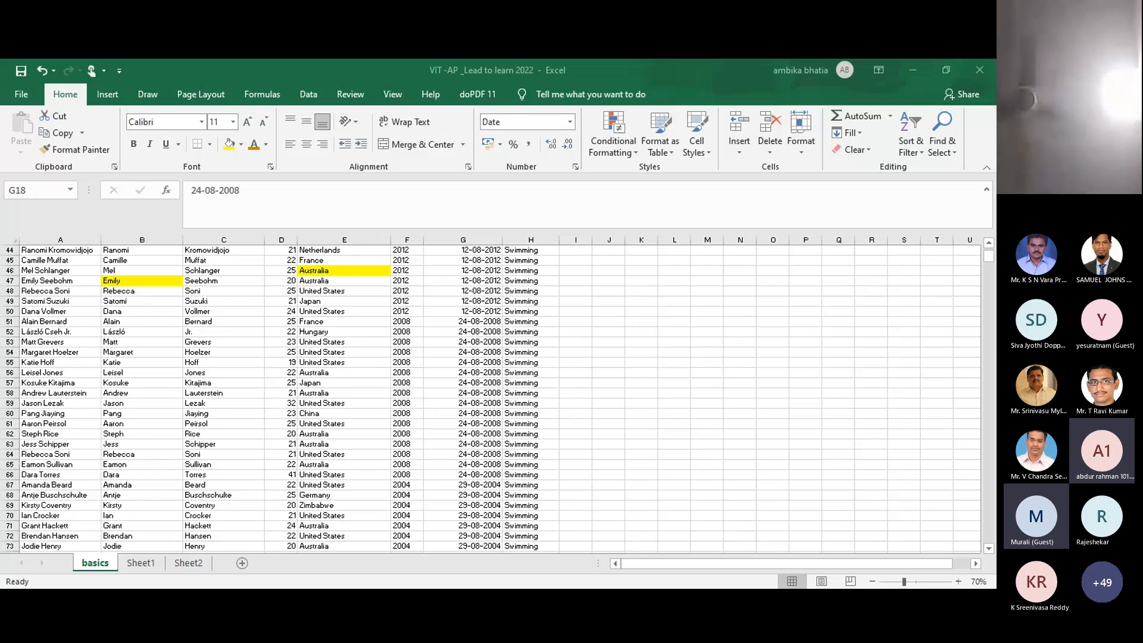
left_click(510, 441)
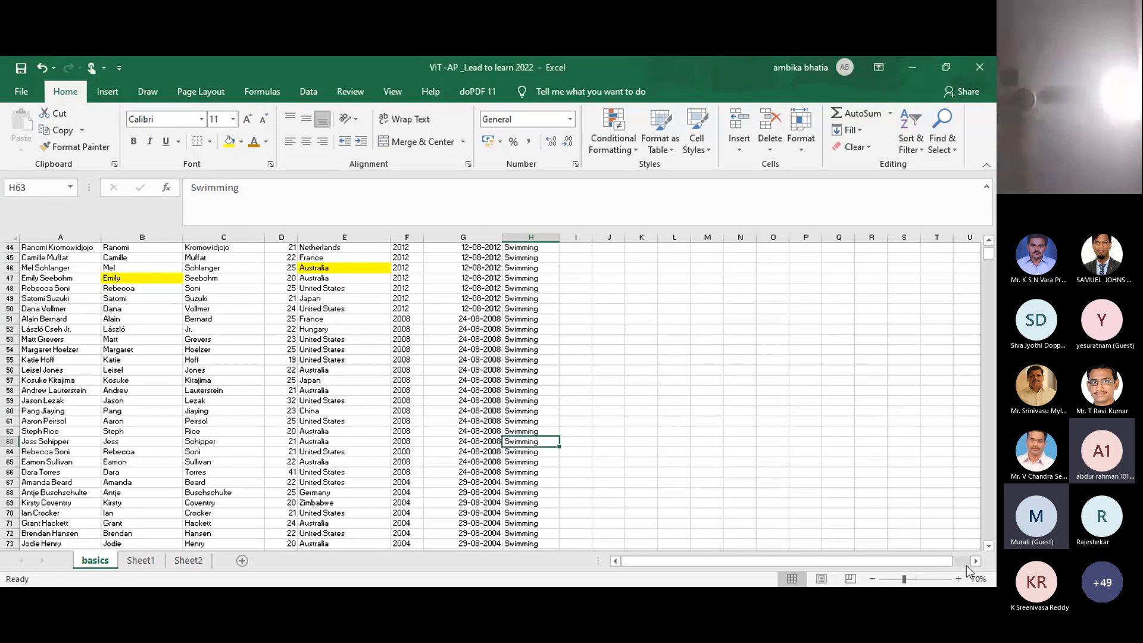
left_click(959, 579)
left_click(959, 579)
left_click(959, 579)
left_click(959, 579)
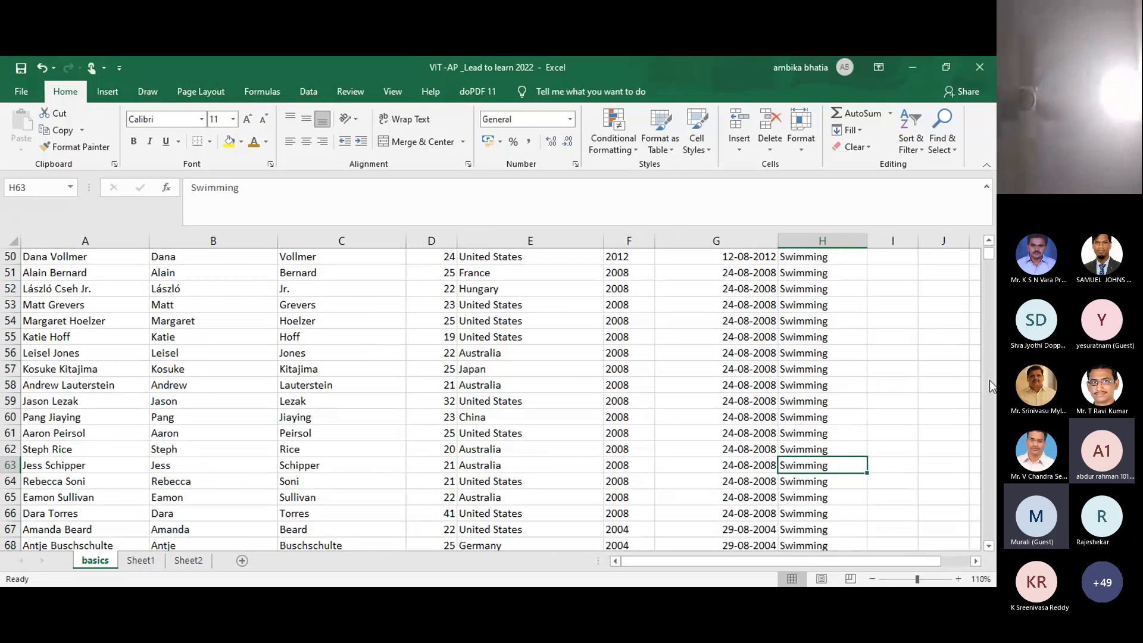
left_click(404, 301)
left_click(325, 467)
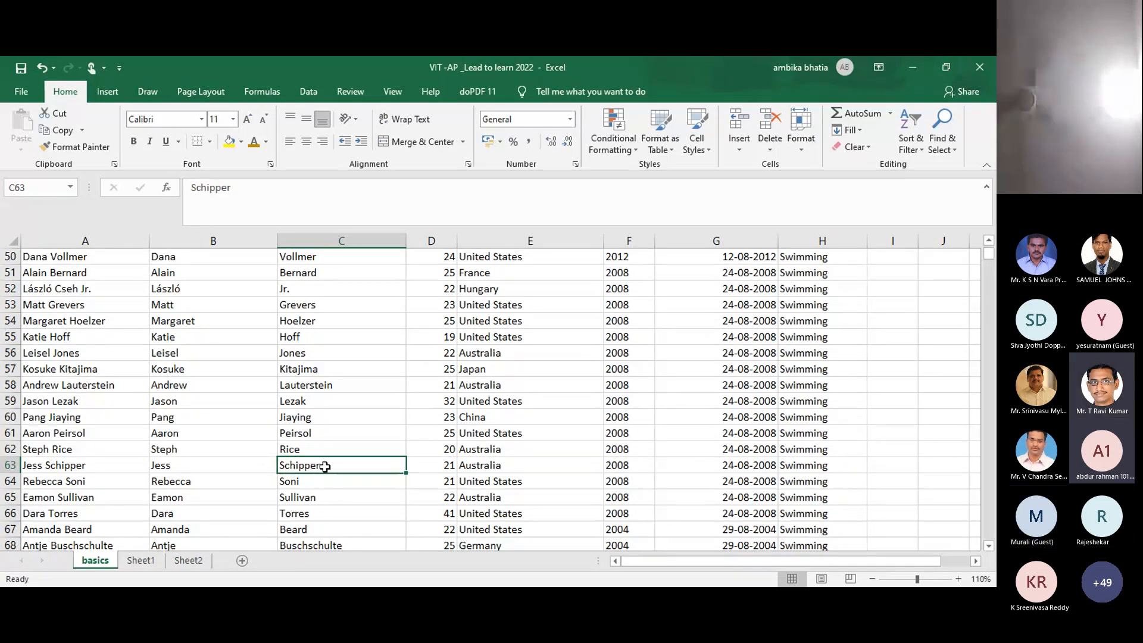
Step: Jump between the sheet's top and last data cell, undoing the yellow highlighting
key("ctrl+Home")
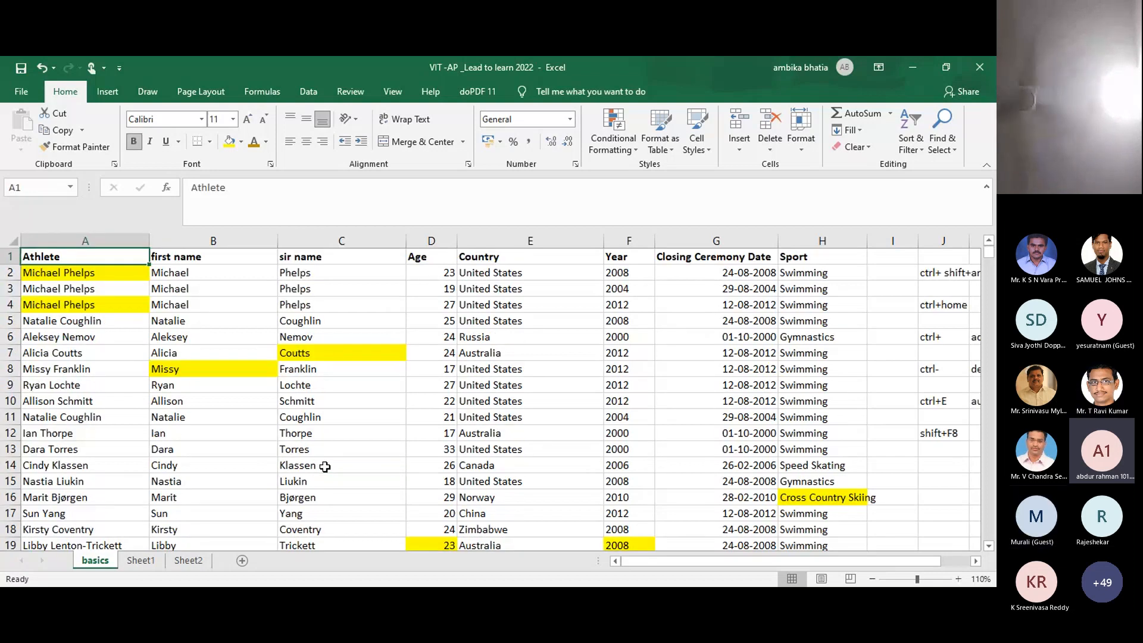
left_click(133, 338)
key("ctrl+End")
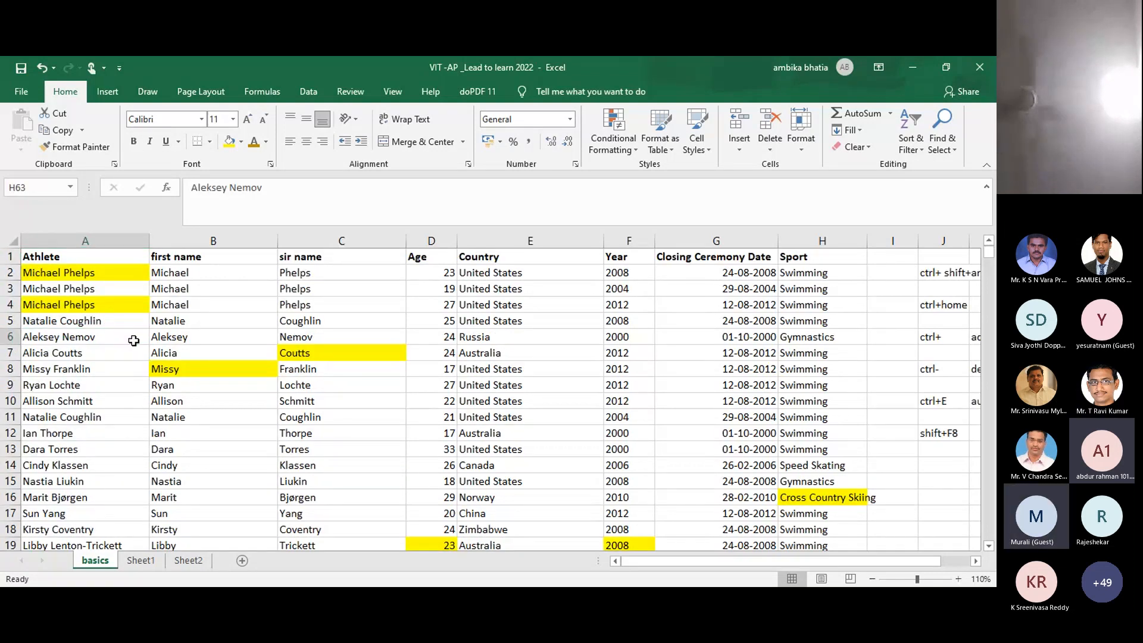
scroll(134, 341, "down", 2)
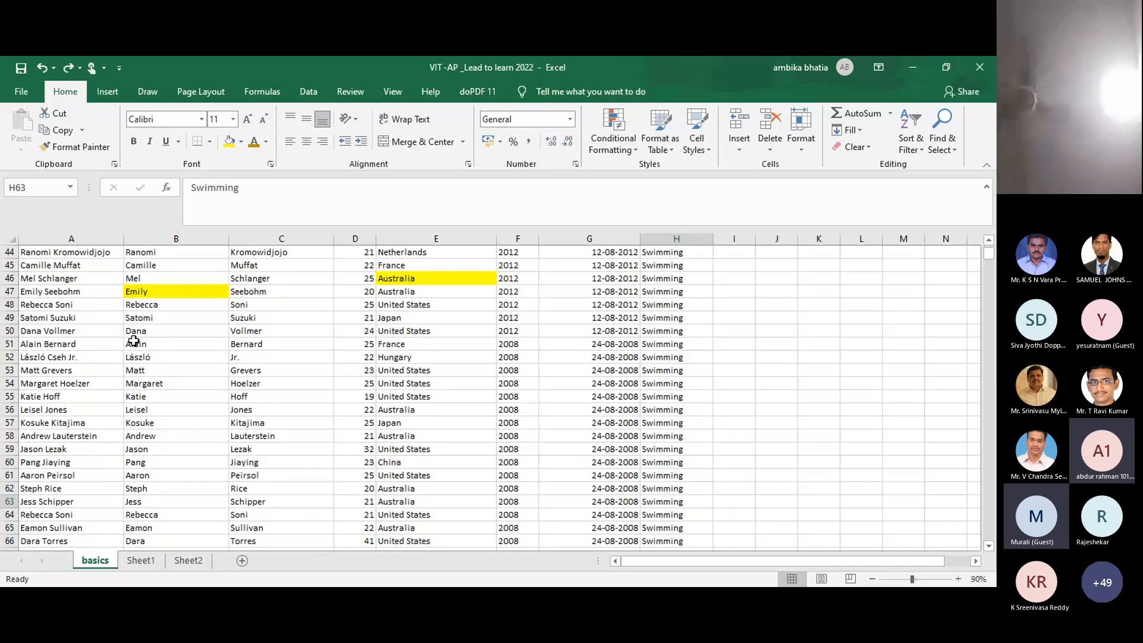
key("ctrl+z")
scroll(134, 341, "down", 1)
key("ctrl+Home")
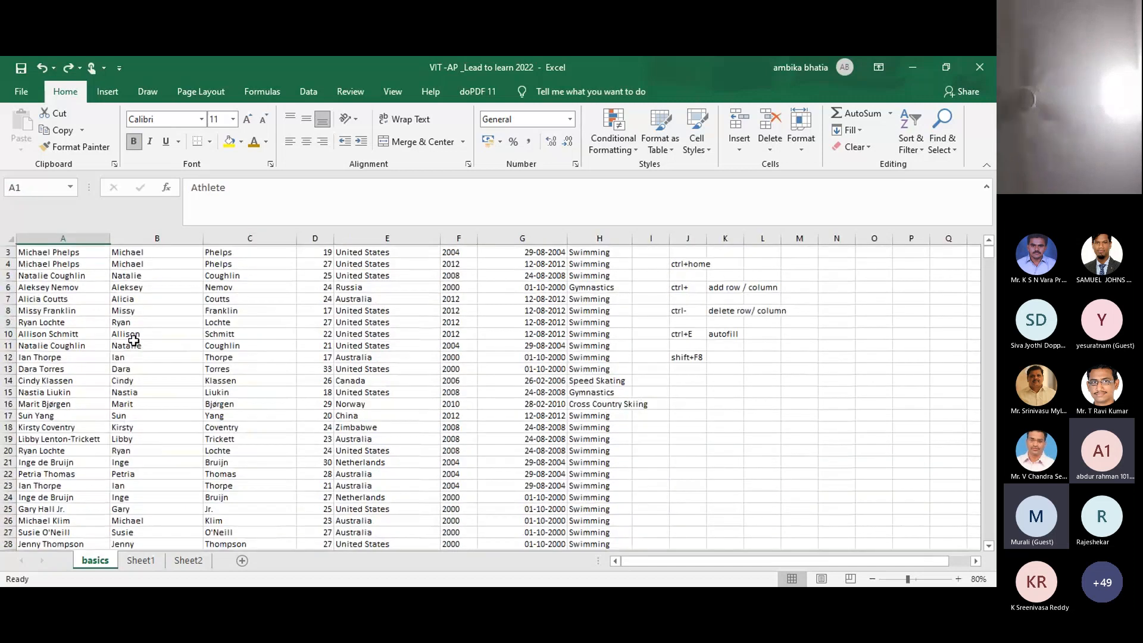
scroll(133, 341, "up", 1)
left_click(260, 451)
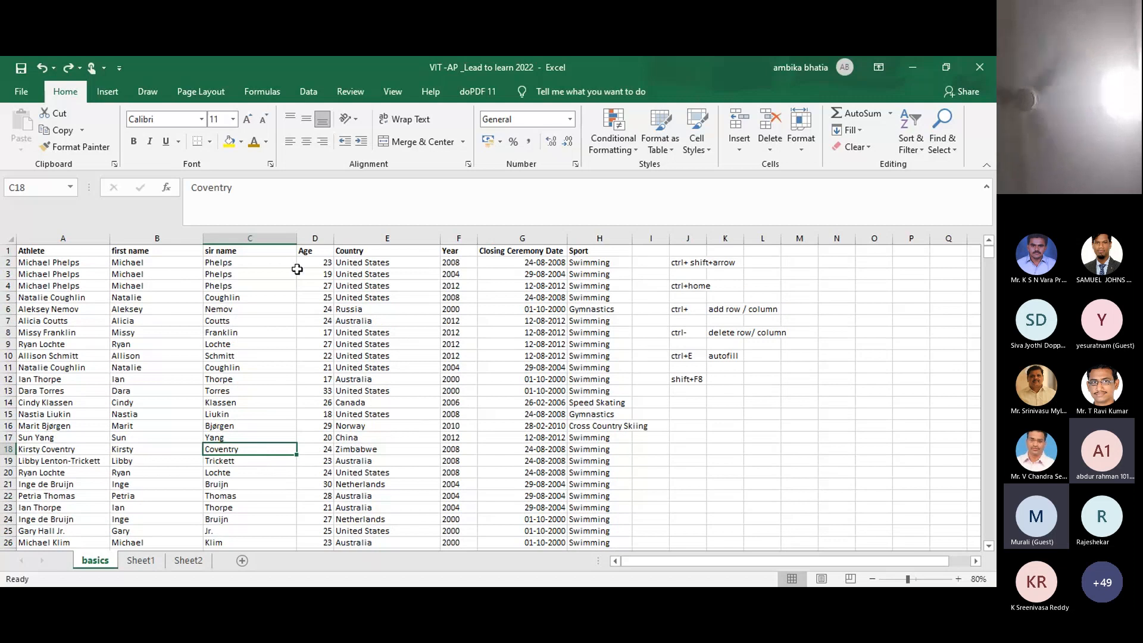
Step: Copy the sir name and Age columns C:D
left_click(314, 239)
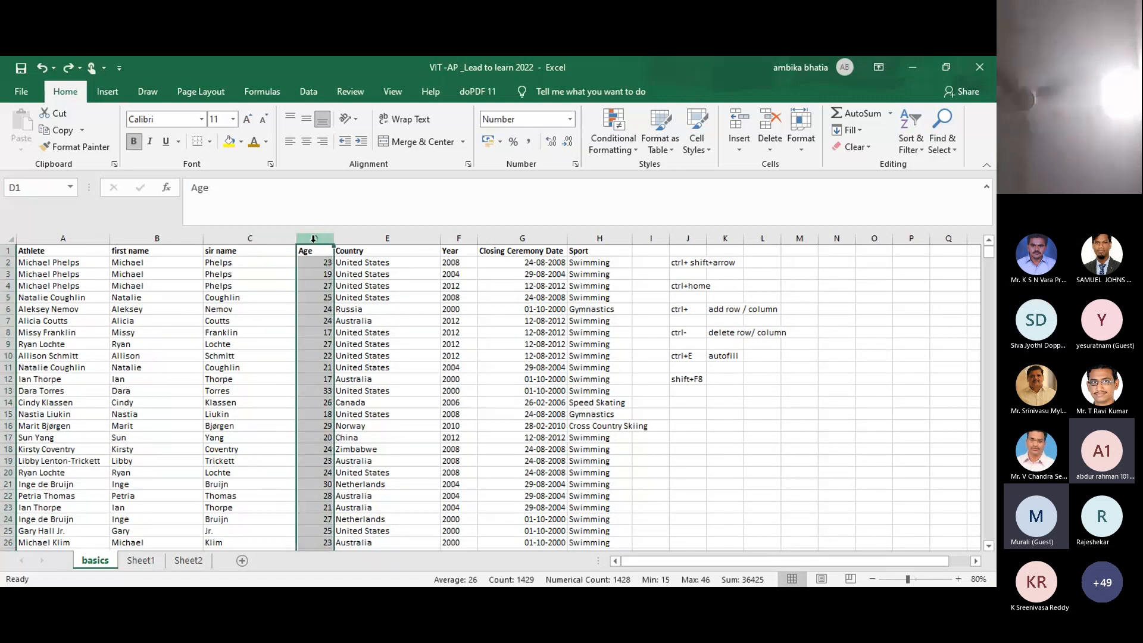
left_click(240, 238)
key("shift+Right")
key("ctrl+c")
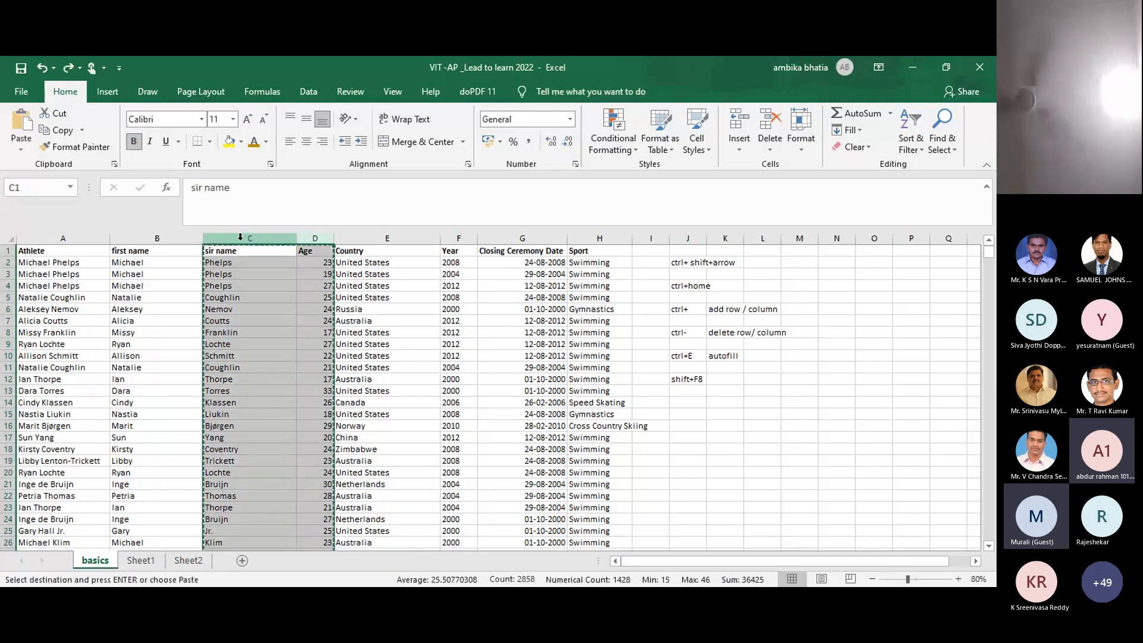
Step: Add a new Sheet3 and paste the copied columns into it
left_click(202, 561)
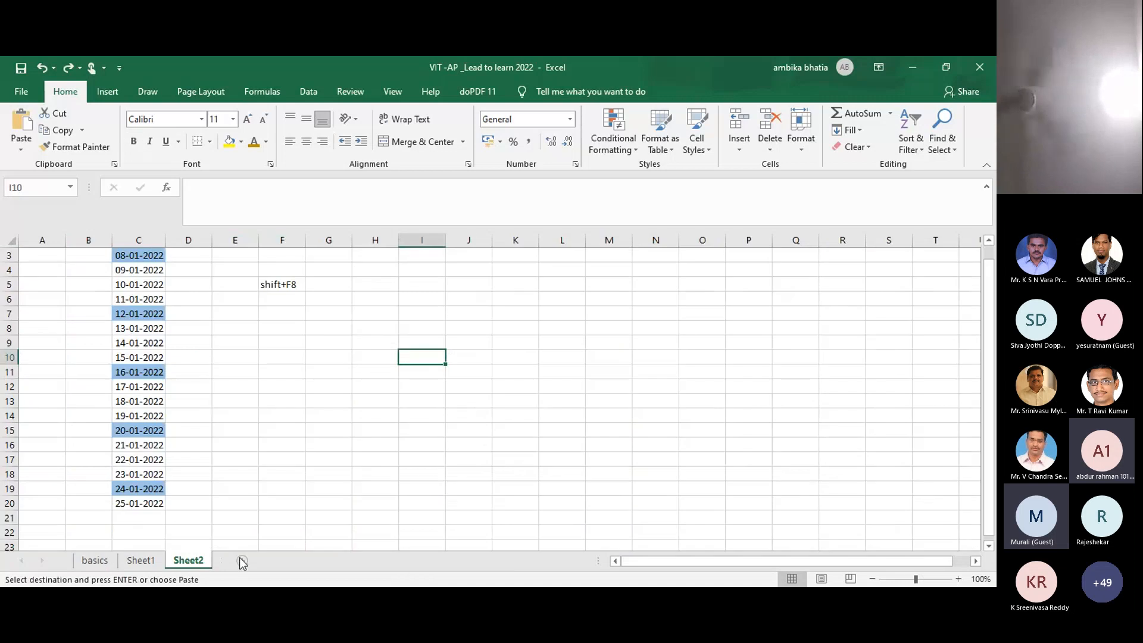
left_click(238, 561)
key("ctrl+v")
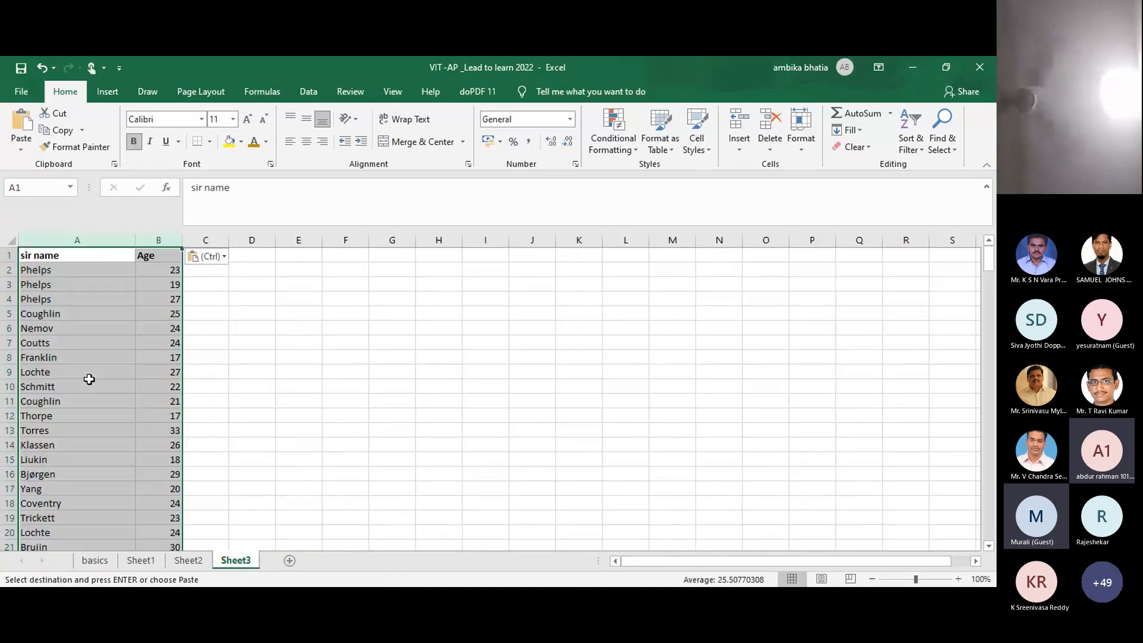
left_click(287, 311)
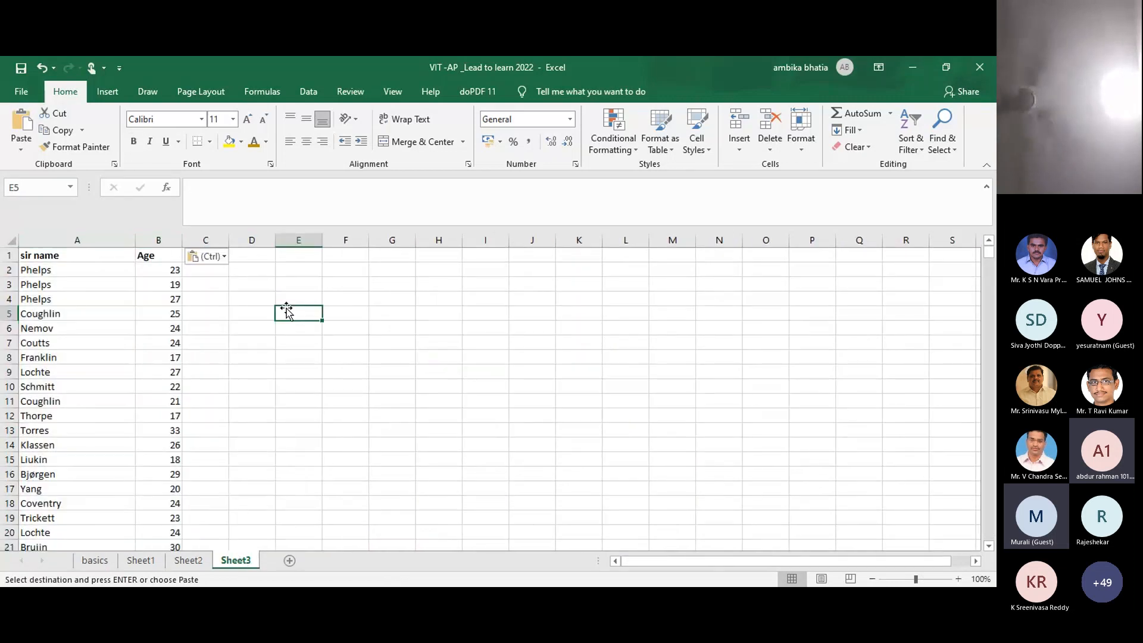
left_click(262, 282)
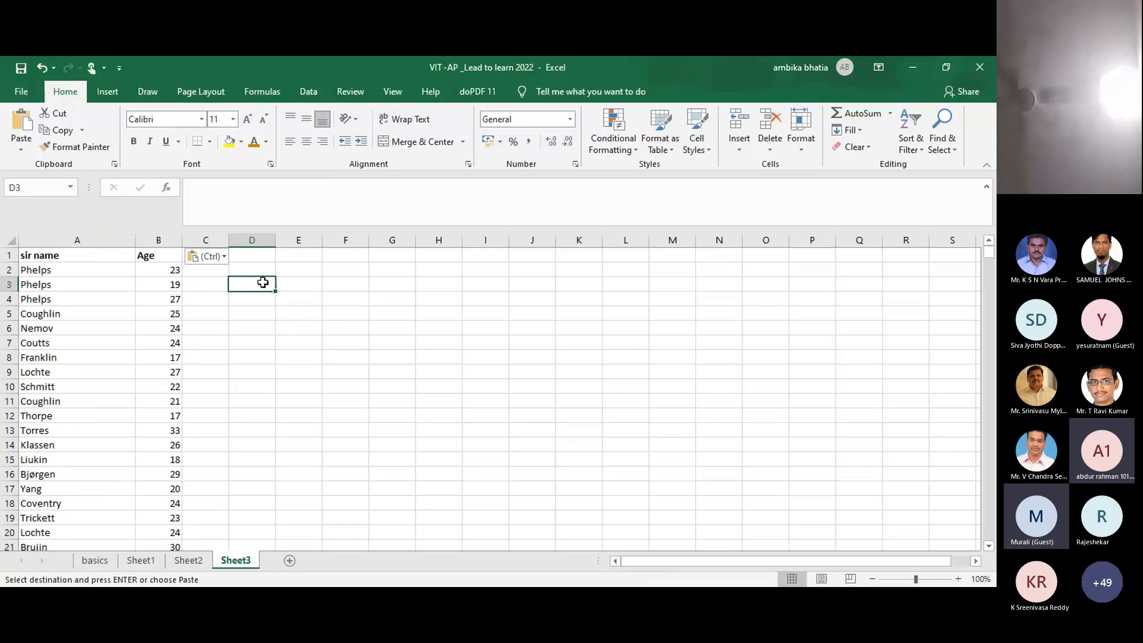
Step: Cancel a stray COUNT entry and label cell G3 'count function'
type("=coun")
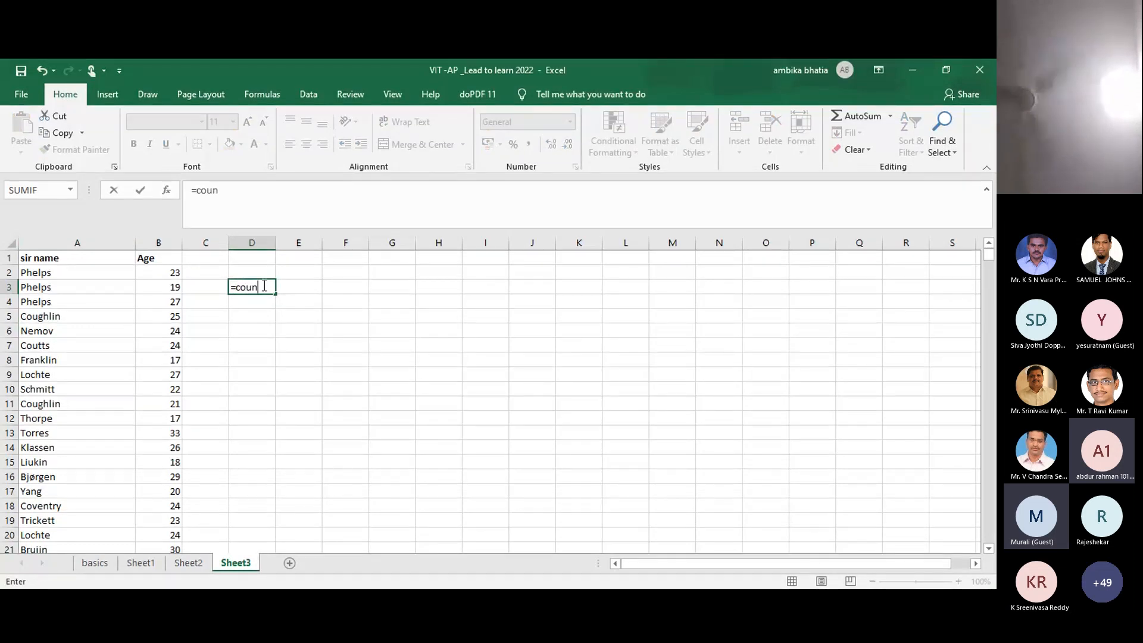
type("t")
key("Tab")
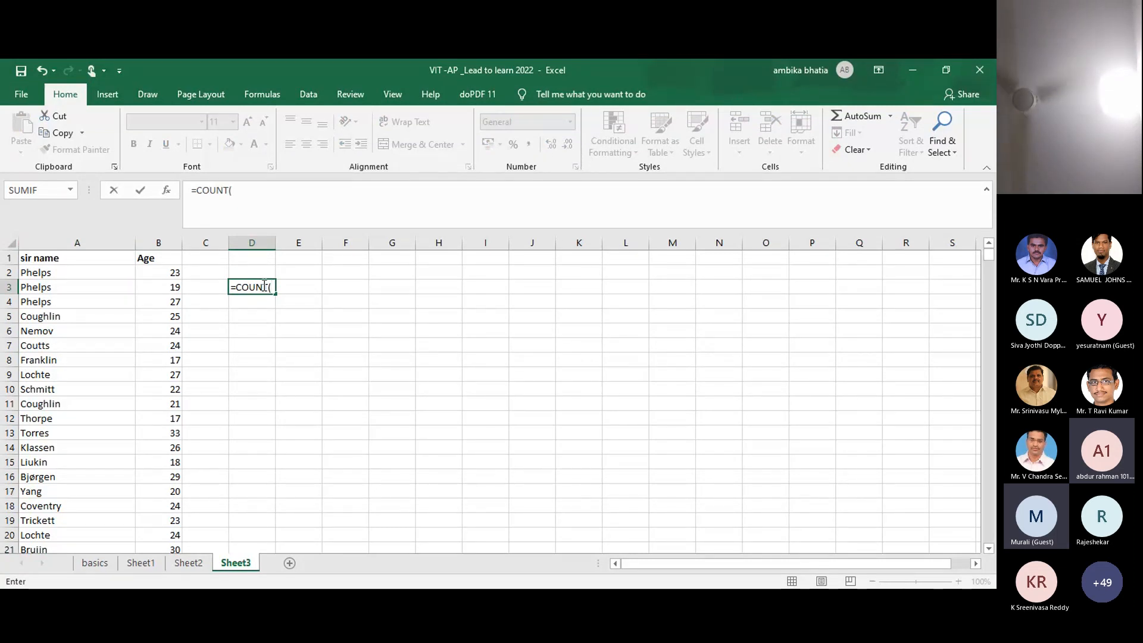
key("Escape")
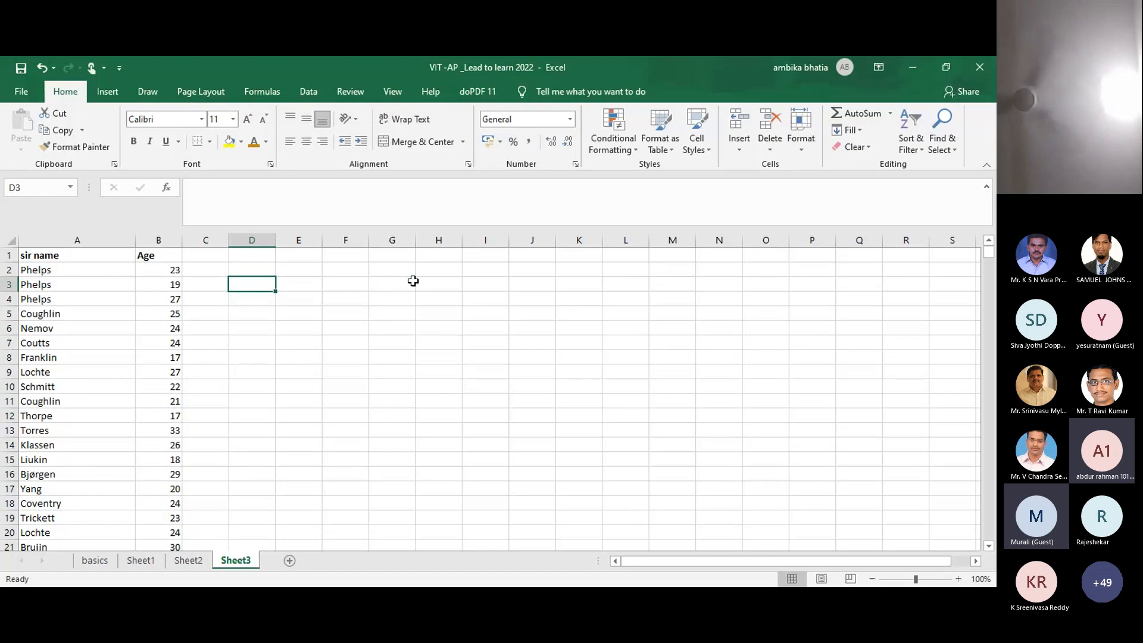
left_click(399, 287)
type("cunt")
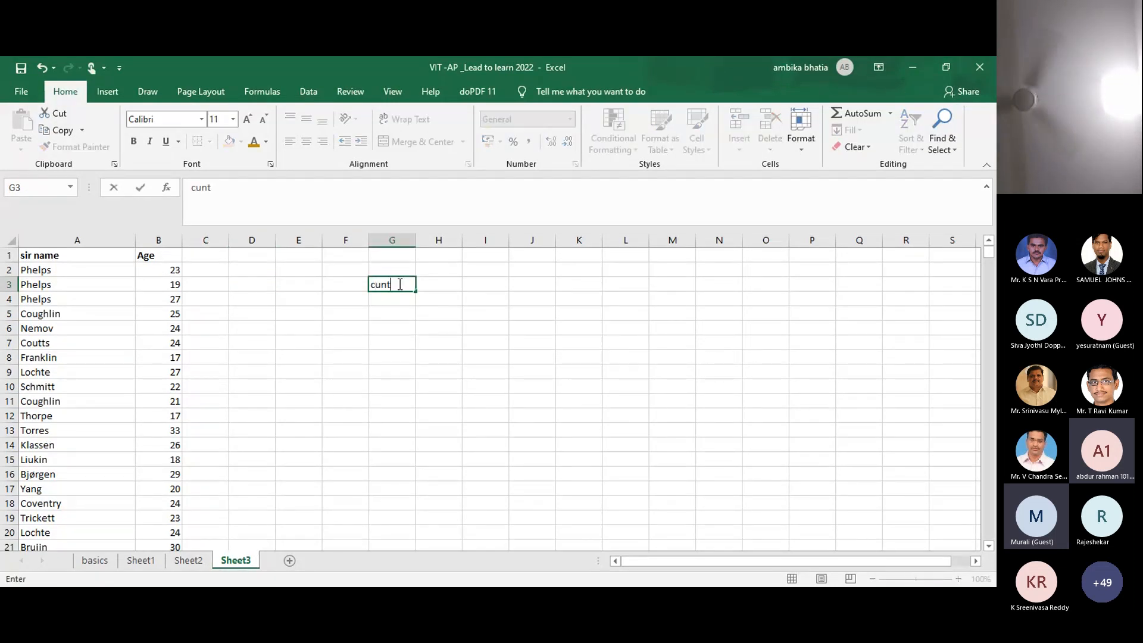
key("BackSpace")
key("BackSpace")
key("BackSpace")
key("BackSpace")
type("coun")
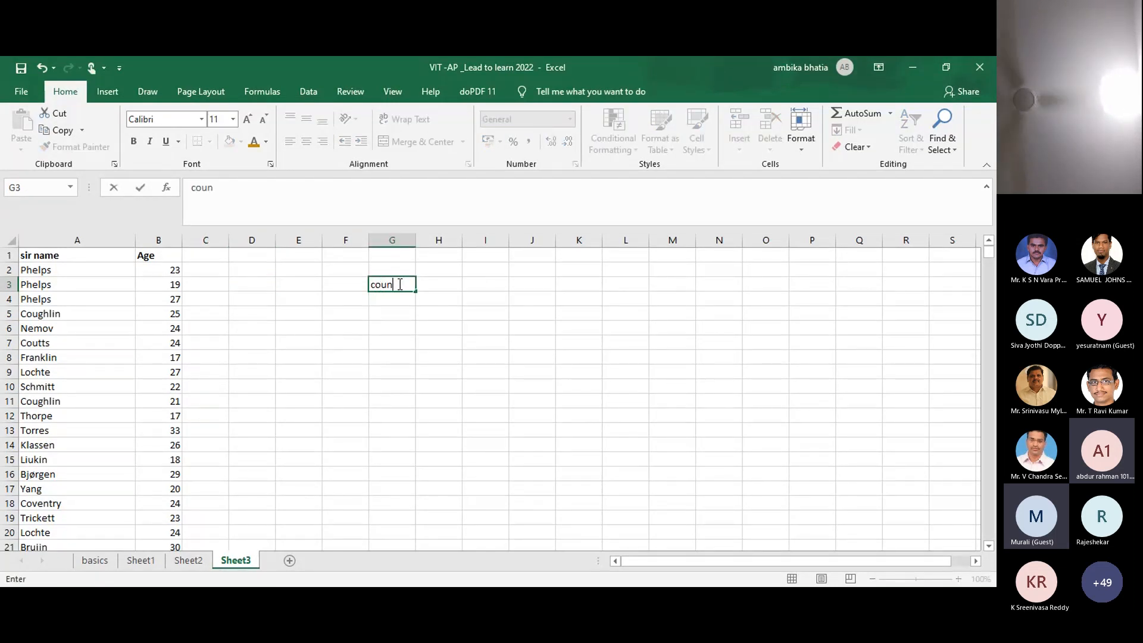
type("t function")
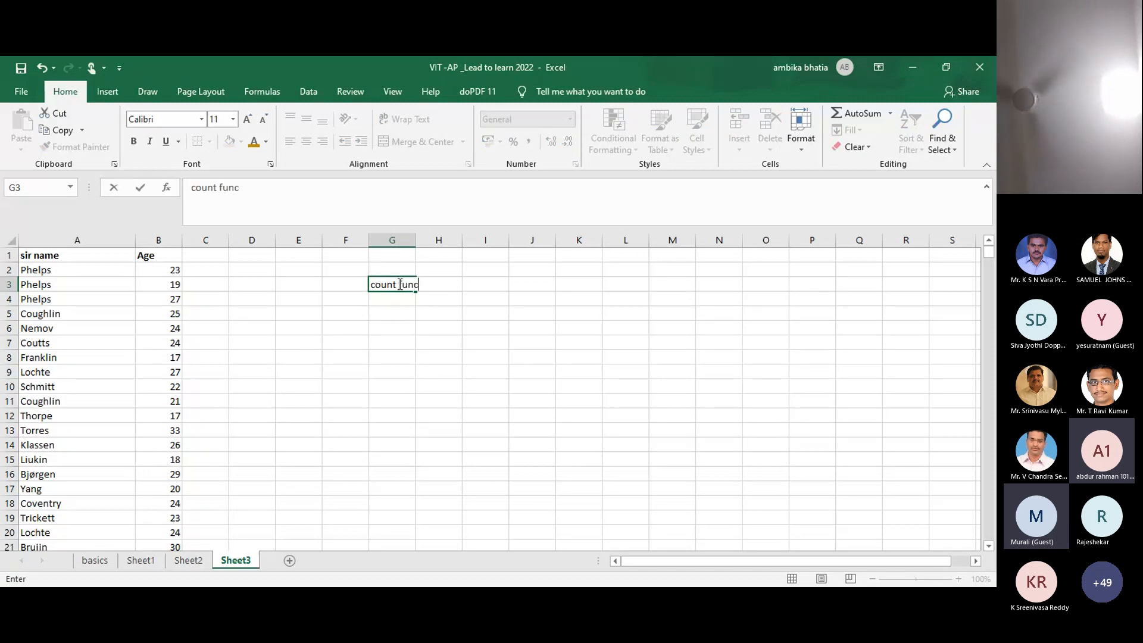
left_click(278, 322)
Step: Enter =COUNT(B2:B1429) in D2 to count the ages, giving 1428
left_click(254, 270)
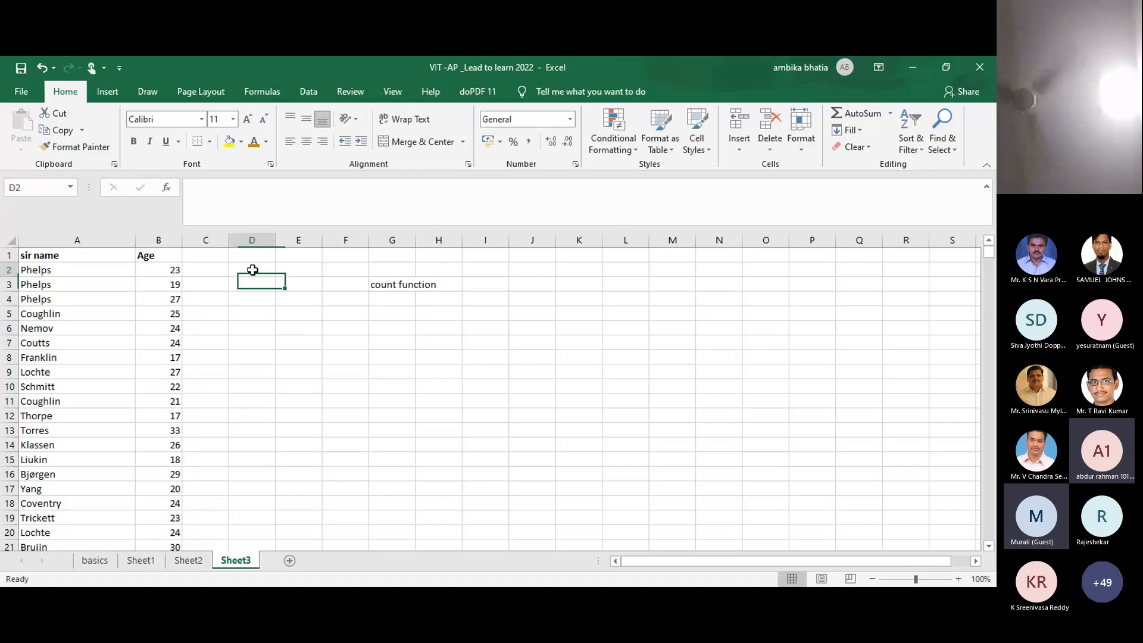
type("=c")
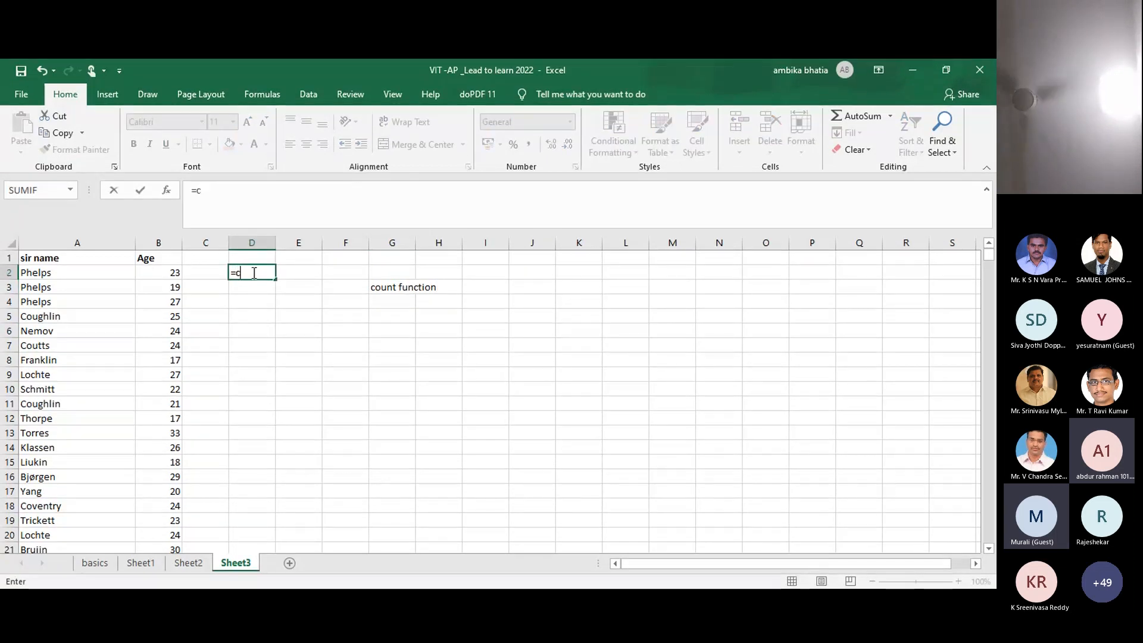
type("ount(")
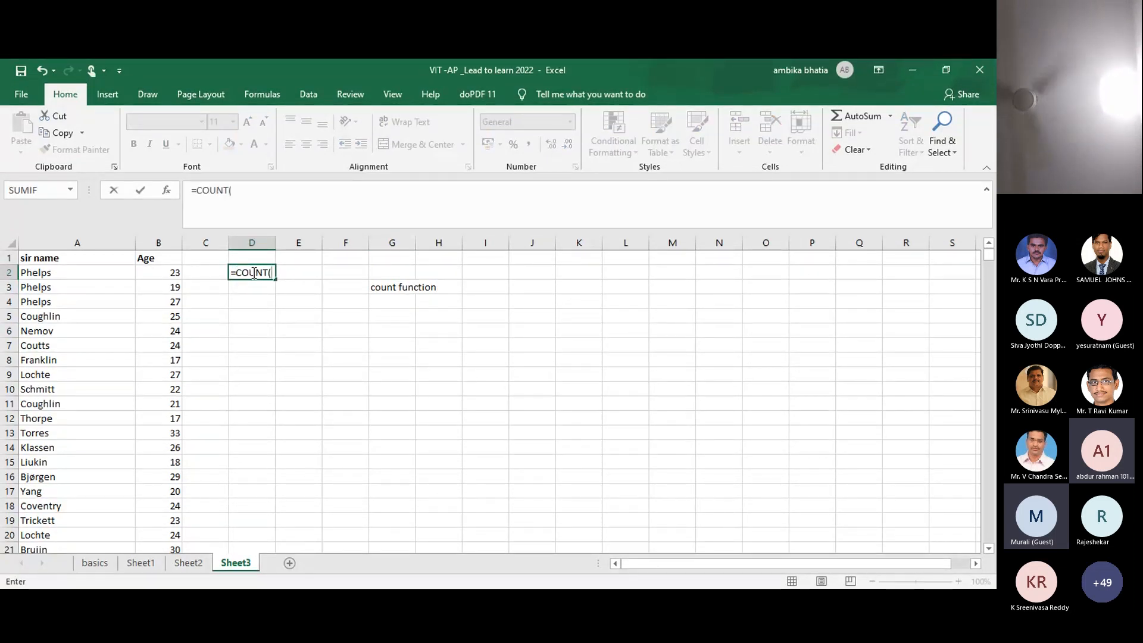
left_click(166, 271)
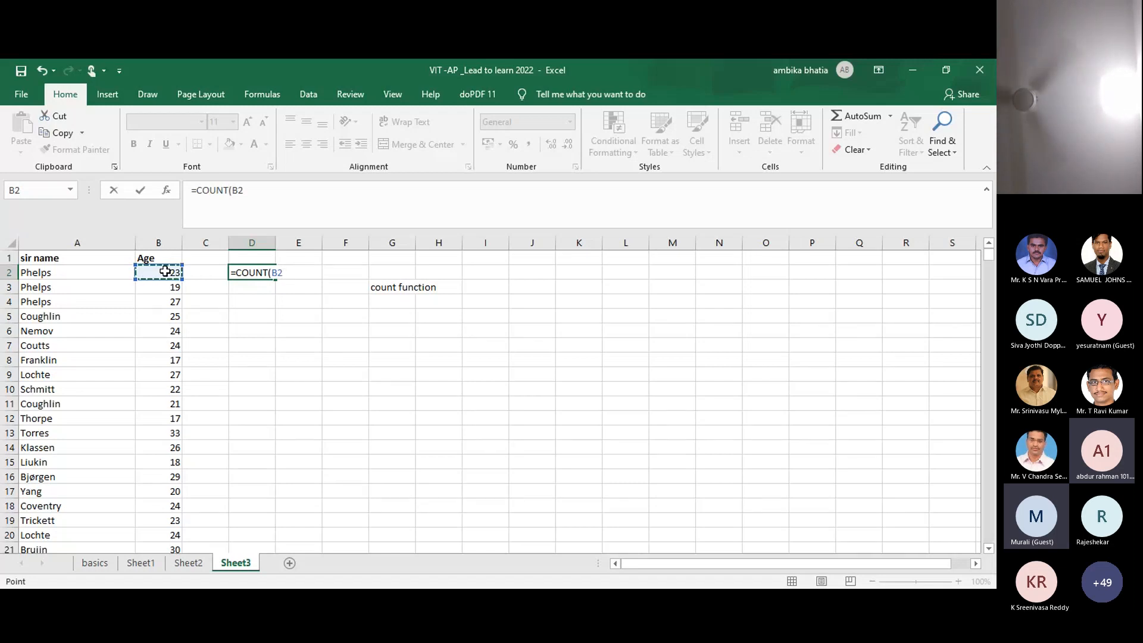
key("ctrl+shift+Down")
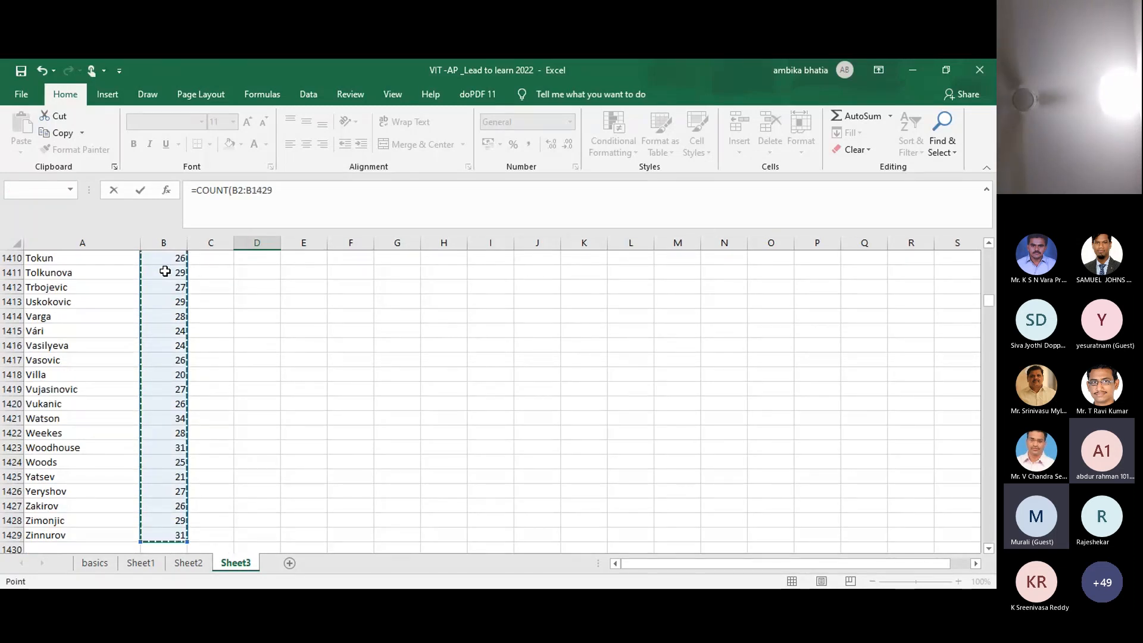
key("Return")
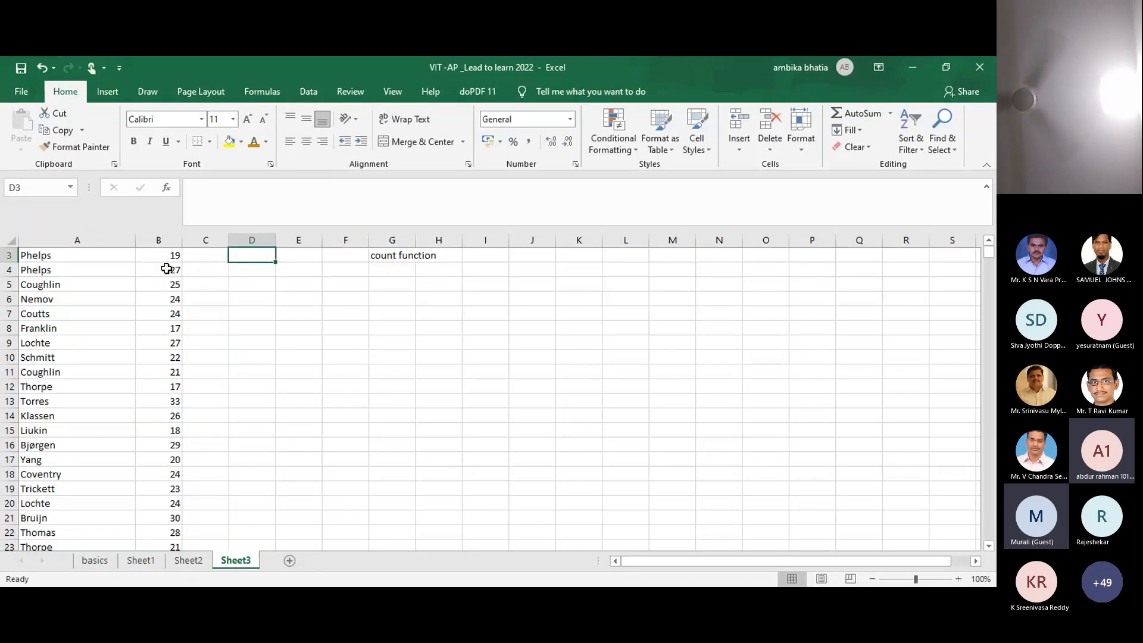
double_click(991, 246)
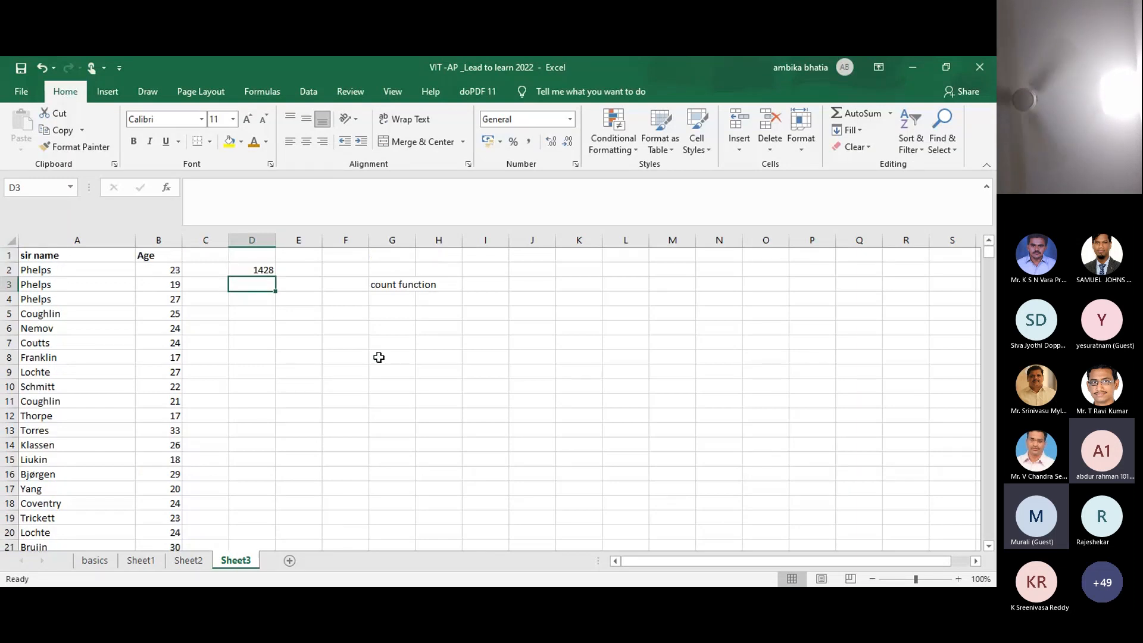
left_click(257, 271)
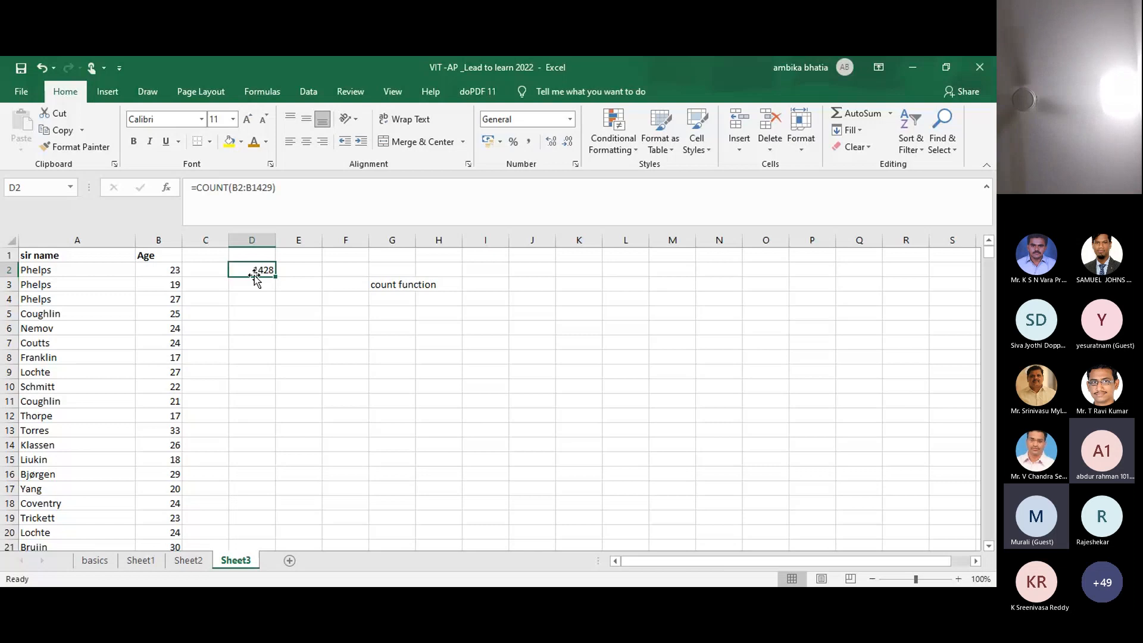
Step: Enter =COUNT(A2:A1429) in D4, which returns 0 for the surnames, then go to Sheet1
left_click(259, 296)
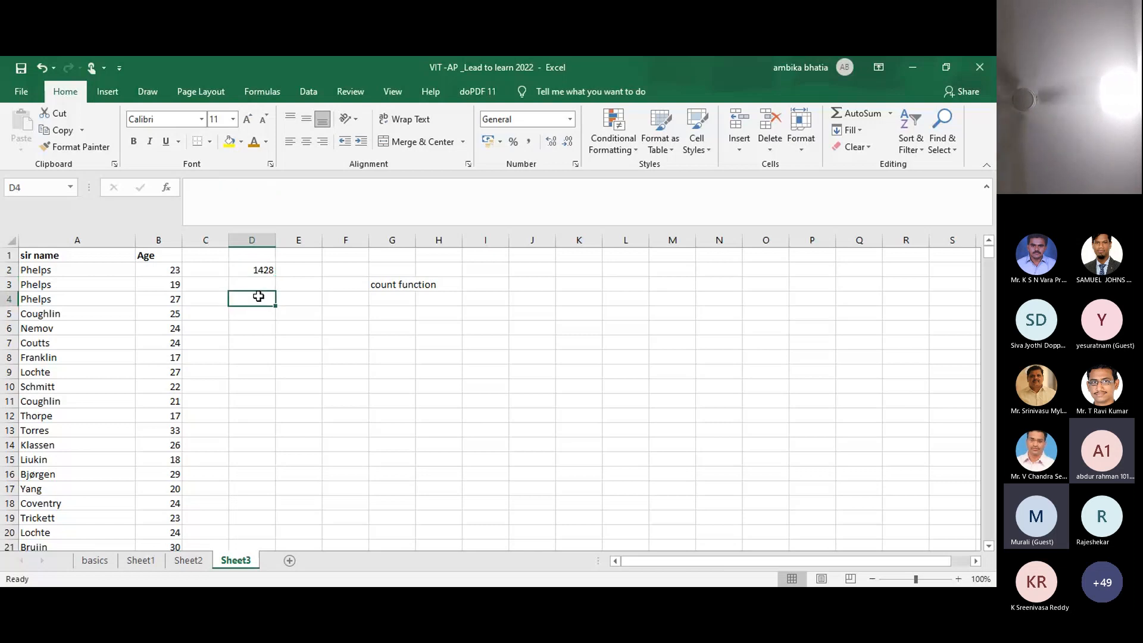
type("=coun")
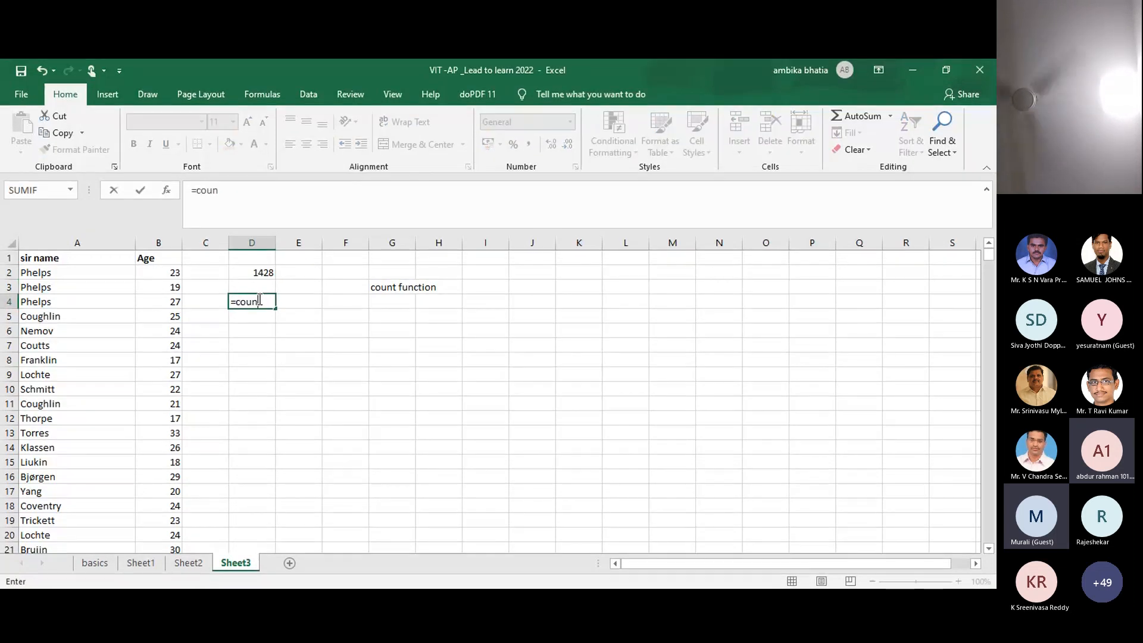
type("t")
key("Tab")
left_click(73, 272)
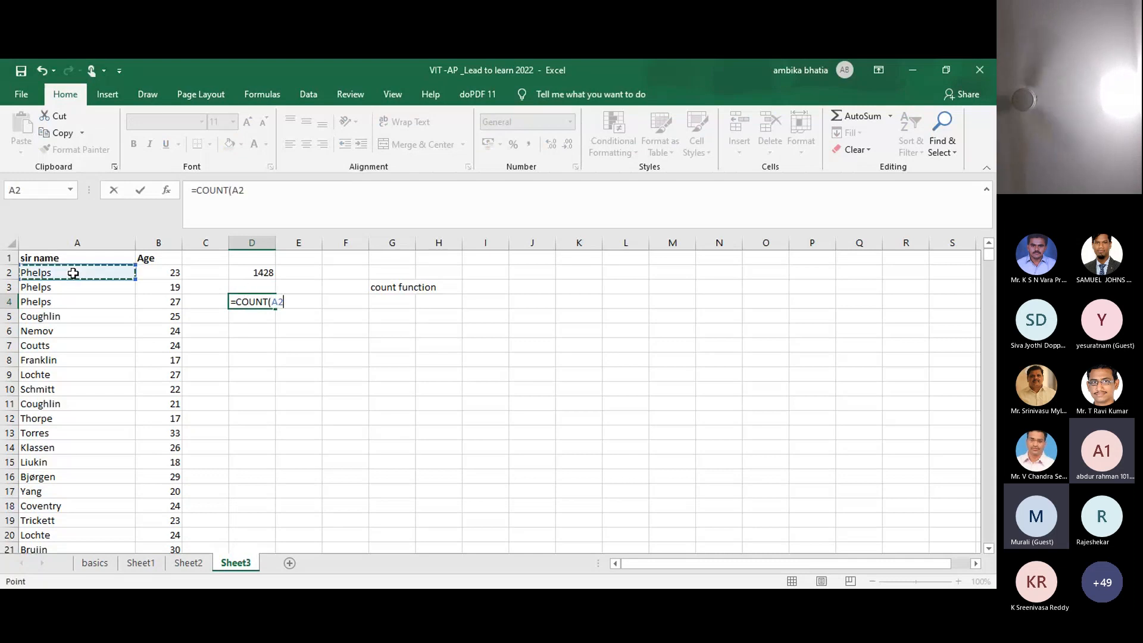
key("ctrl+shift+Down")
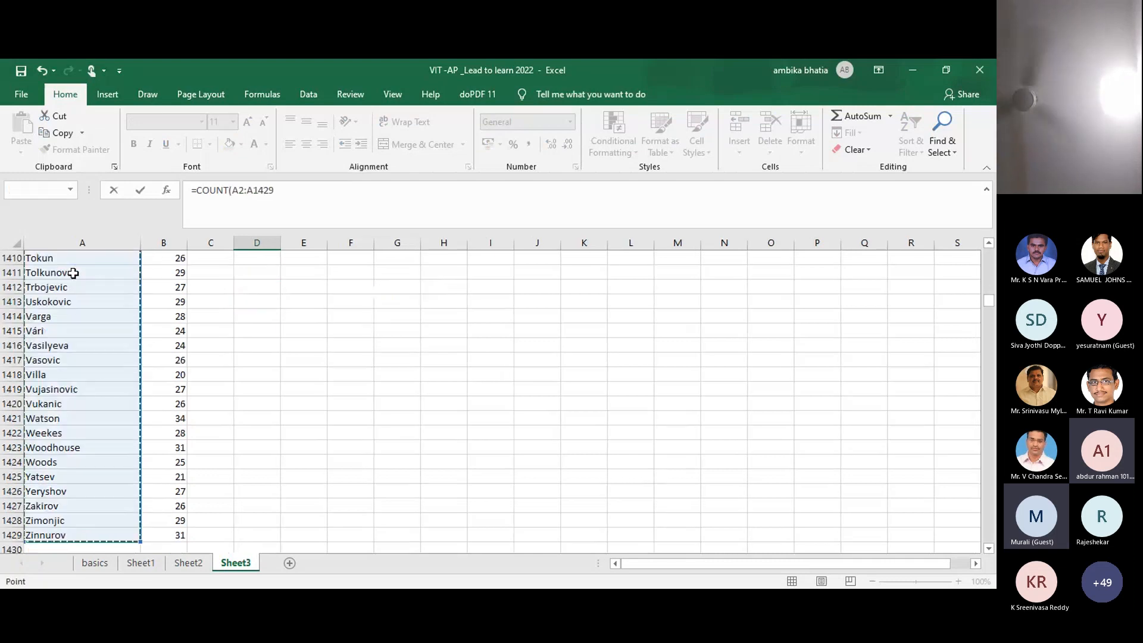
key("Return")
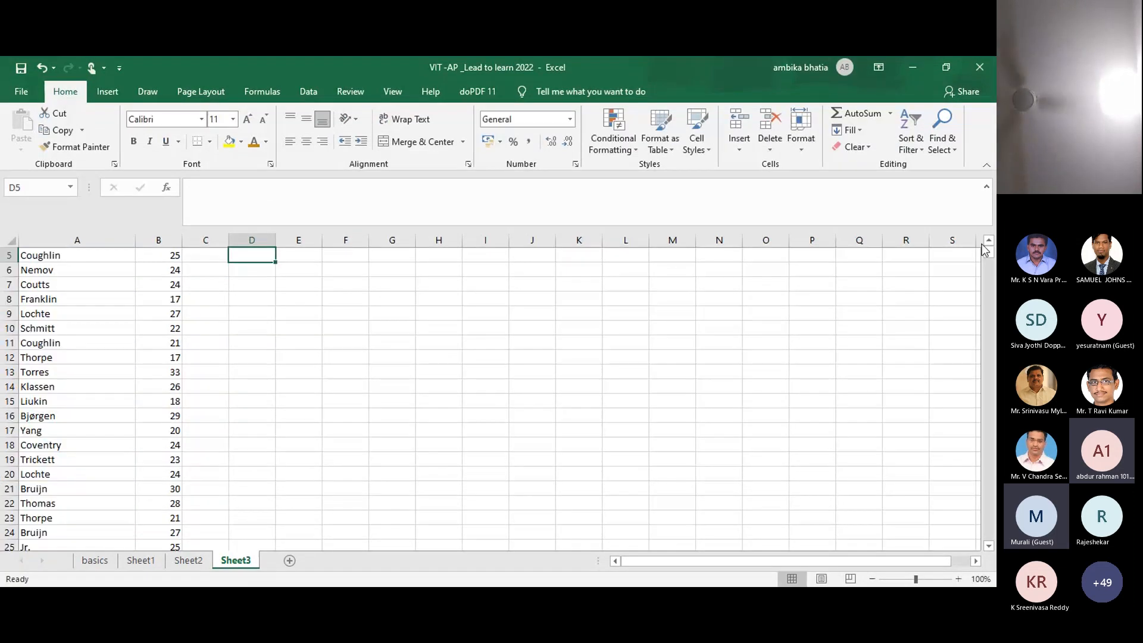
scroll(993, 241, "up", 2)
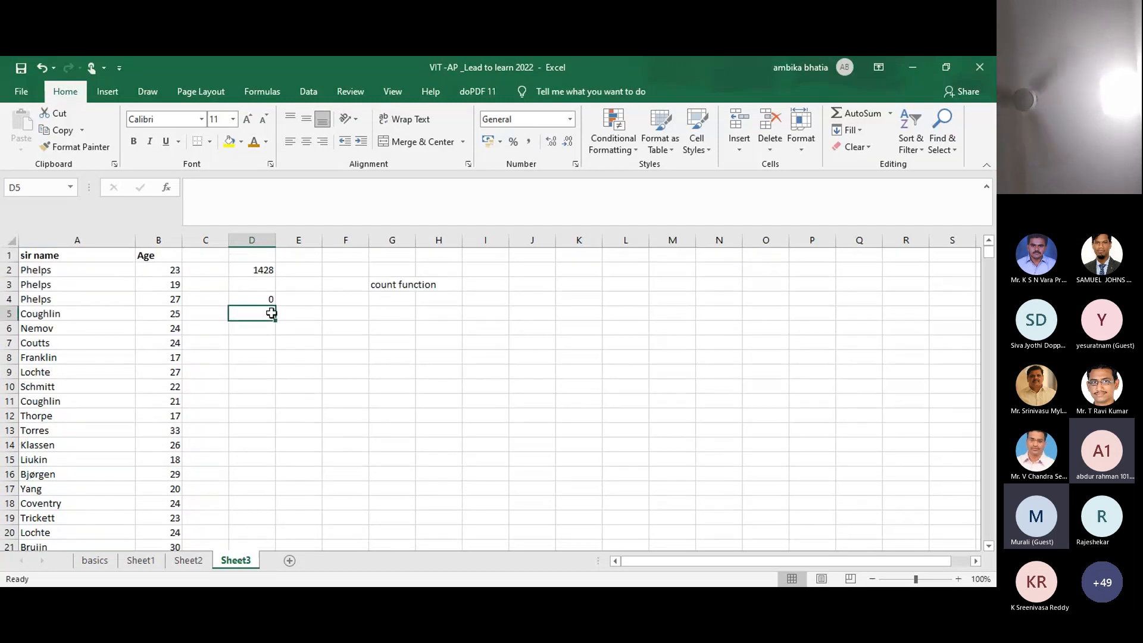
left_click(258, 297)
left_click(195, 560)
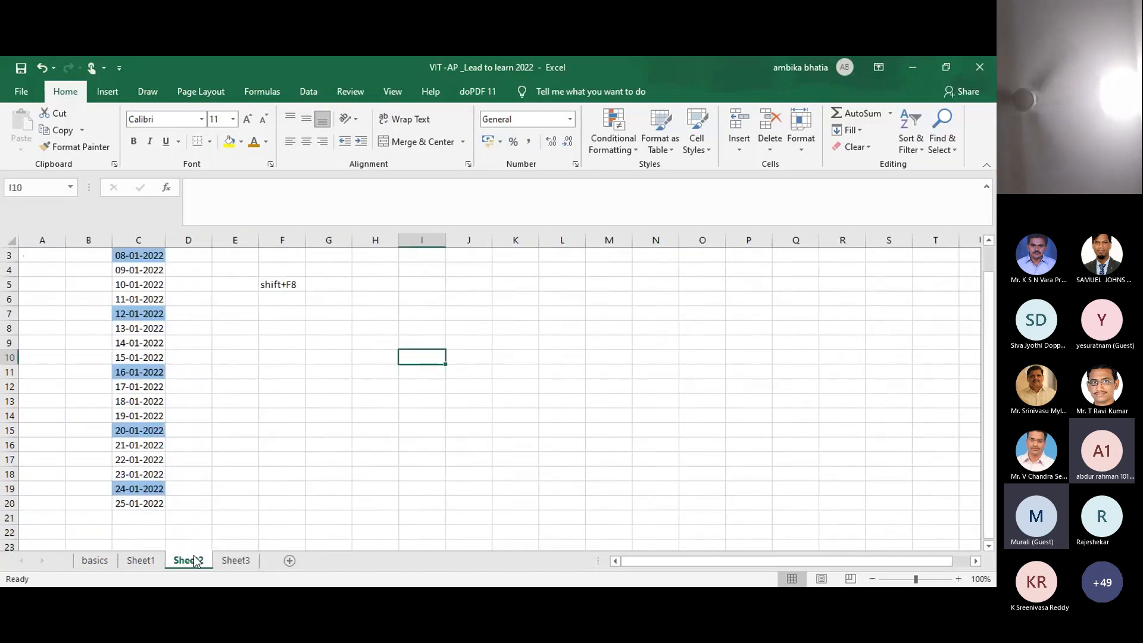
left_click(149, 561)
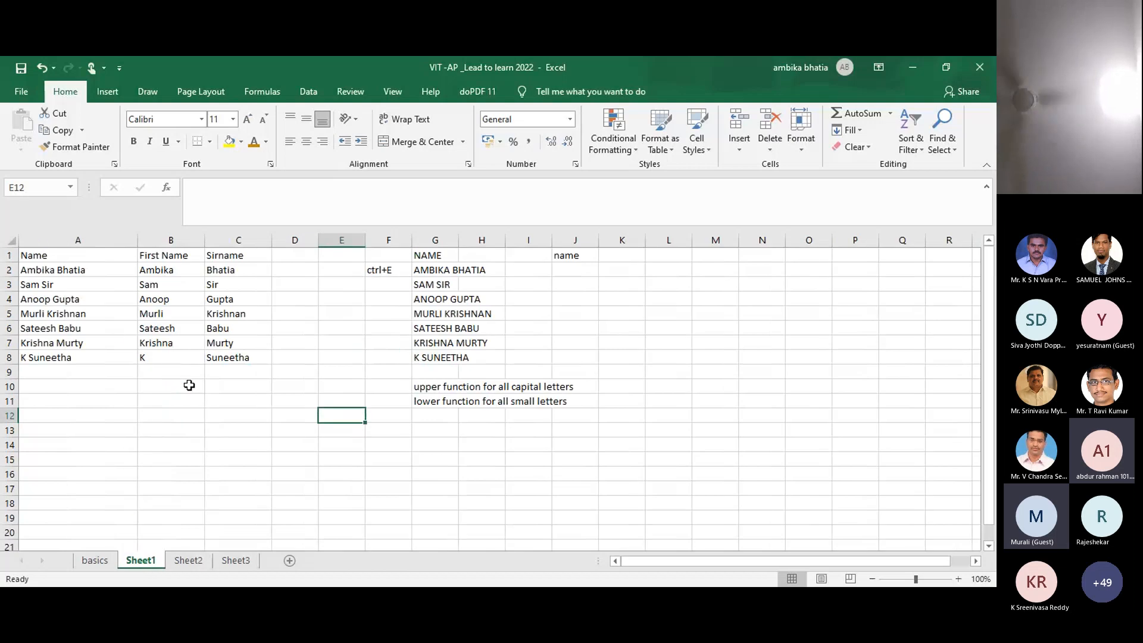
Step: Enter =COUNT(B2:B8) in B11 on Sheet1, confirm it returns 0, and review the formula
left_click(123, 401)
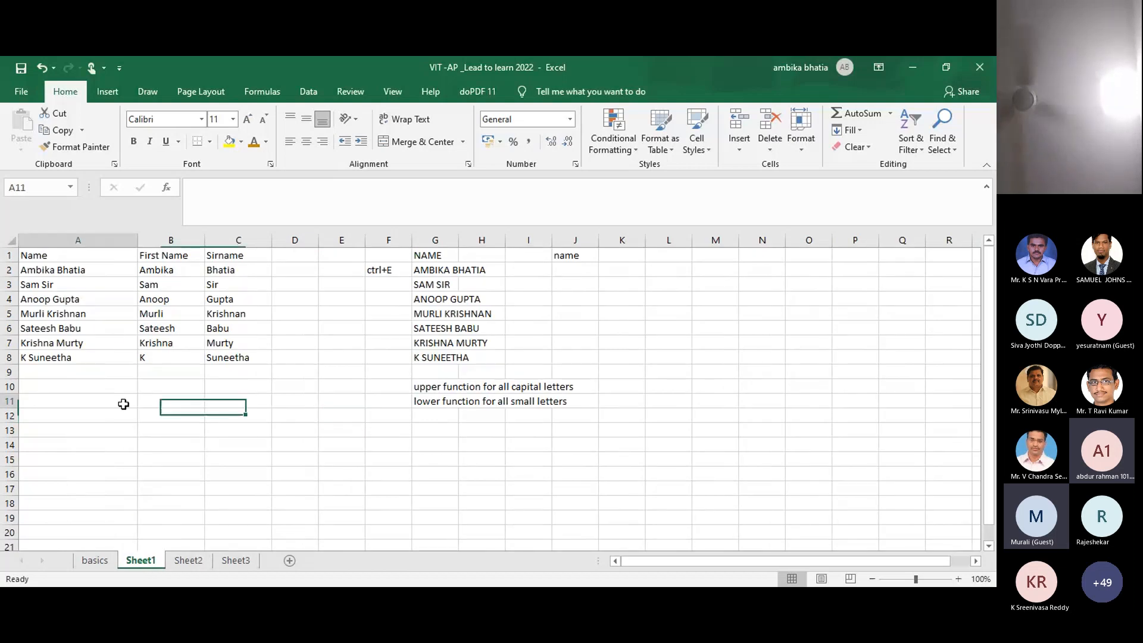
left_click(153, 398)
type("=")
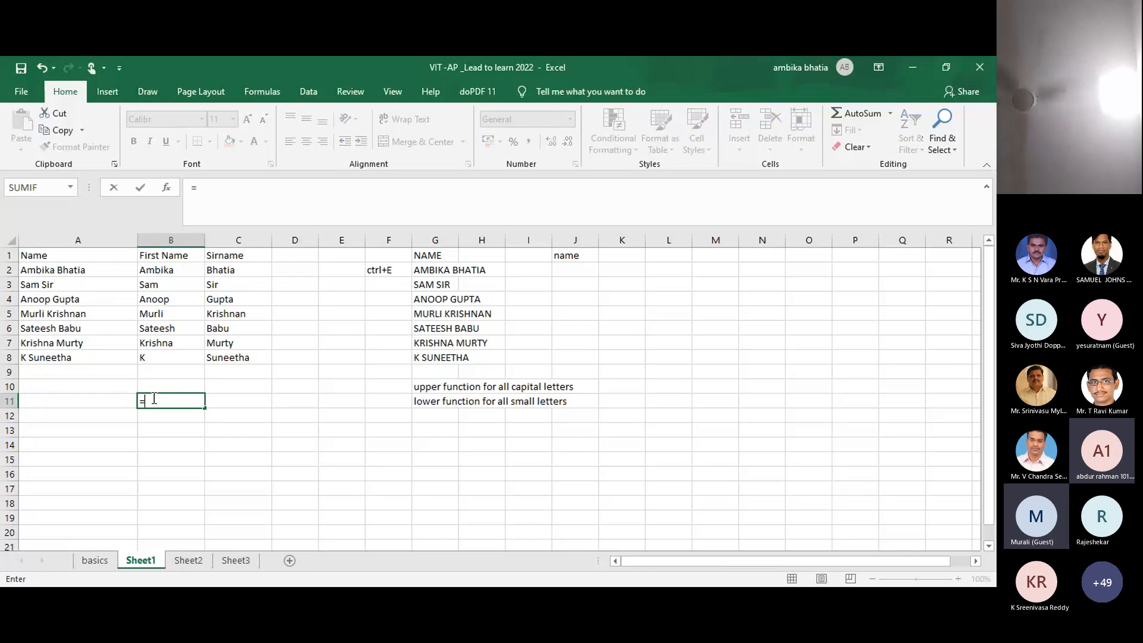
type("count")
key("Tab")
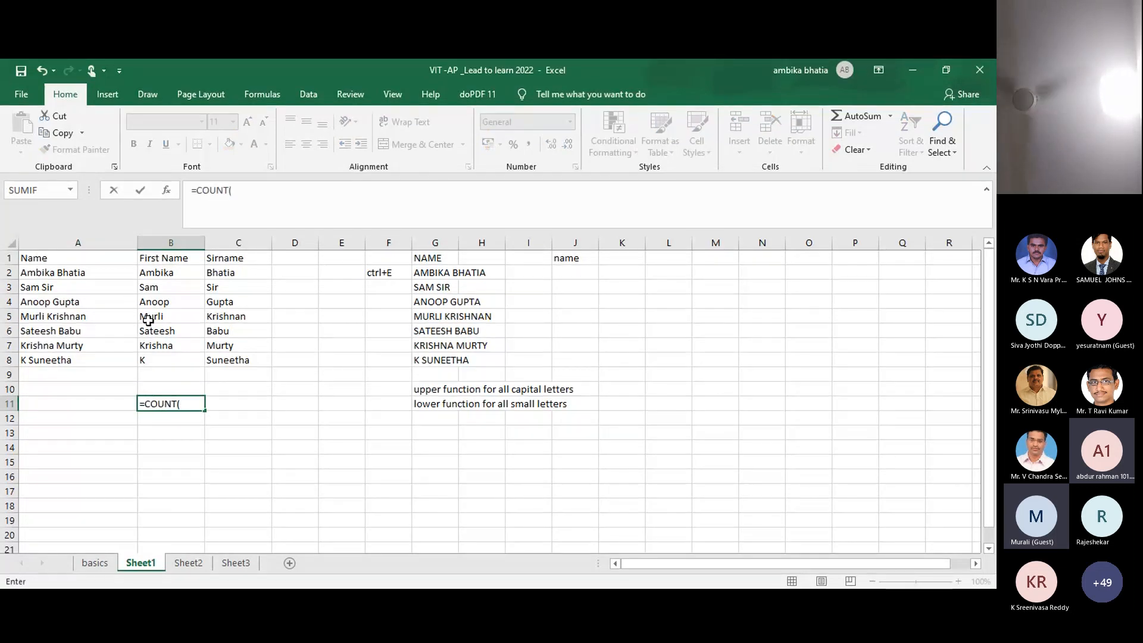
left_click(170, 272)
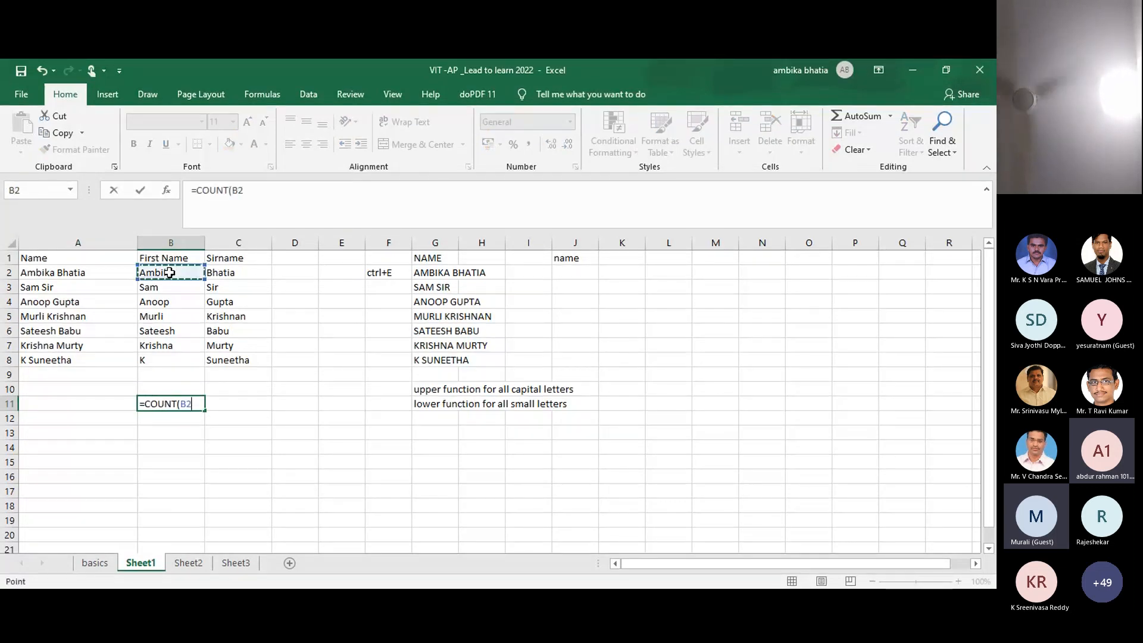
key("ctrl+shift+Down")
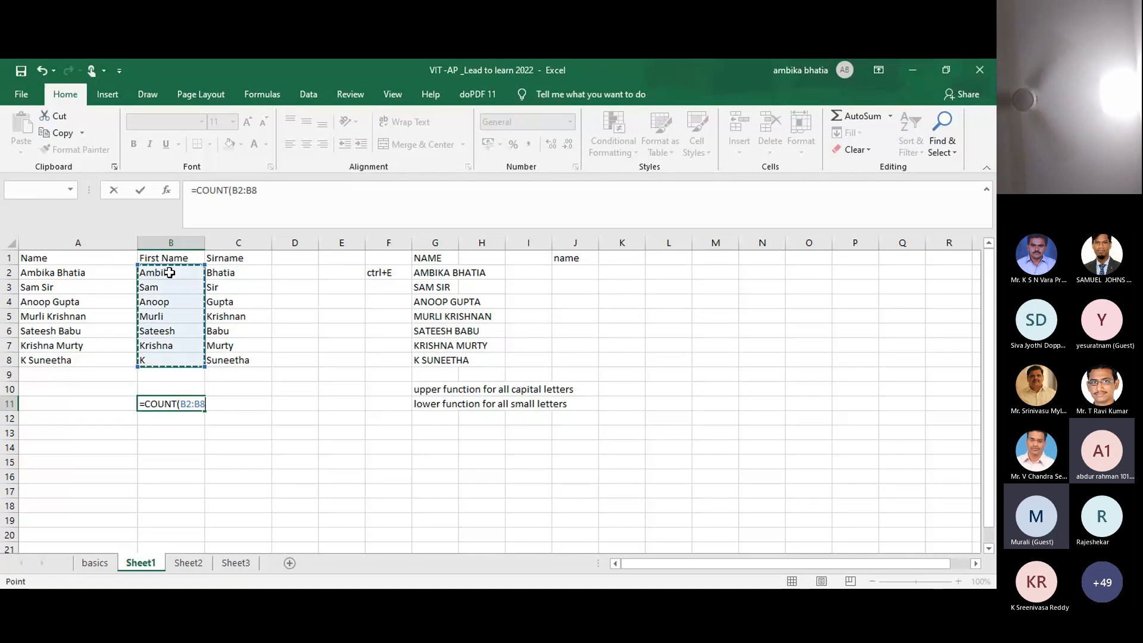
key("Return")
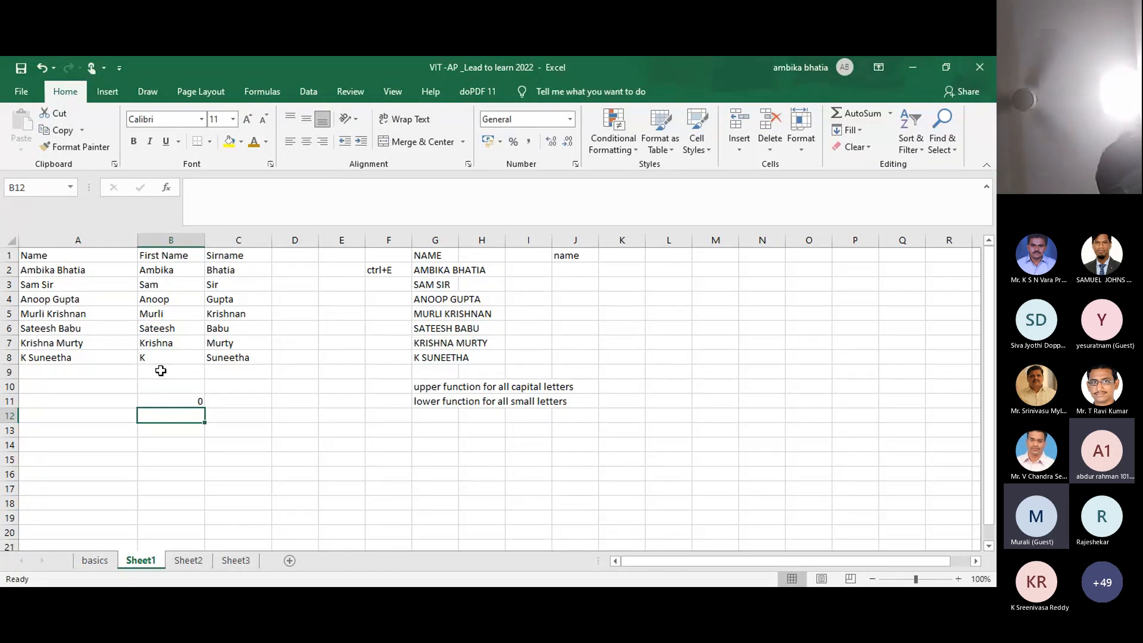
double_click(176, 403)
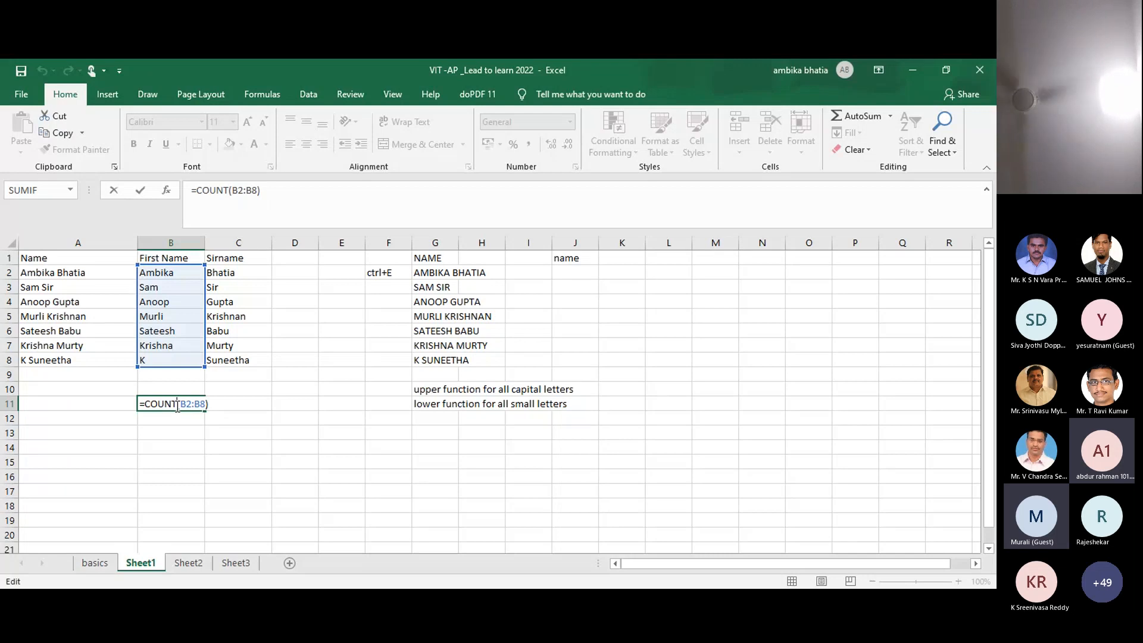
key("ctrl+Return")
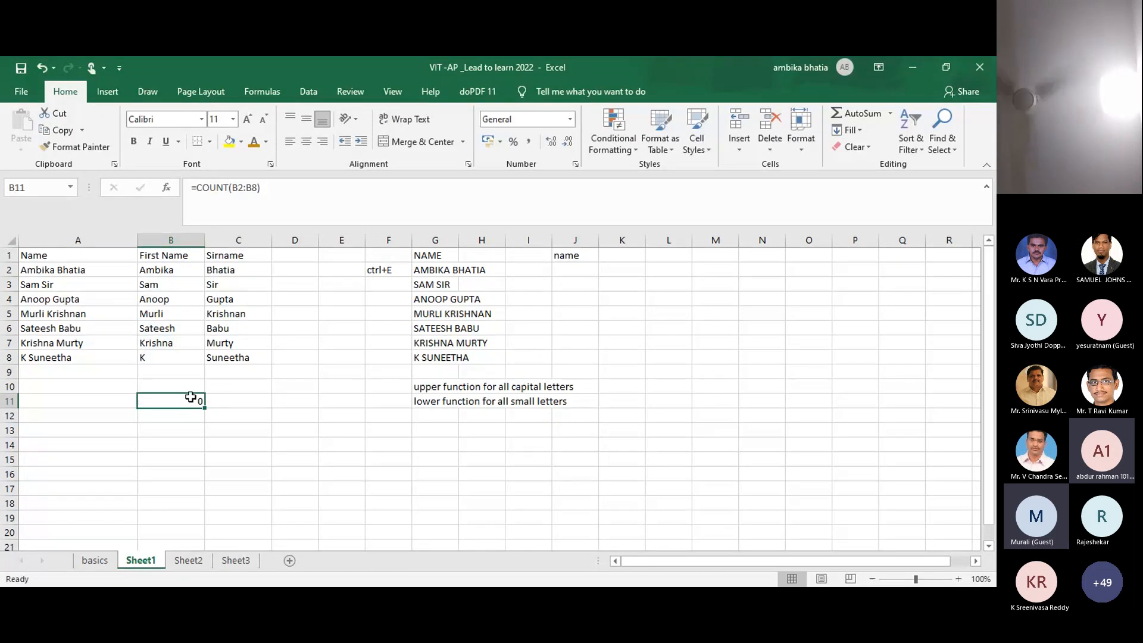
Step: Replace B11's formula with =COUNTA(B2:B8) so the first names count as 7
key("Delete")
type("=")
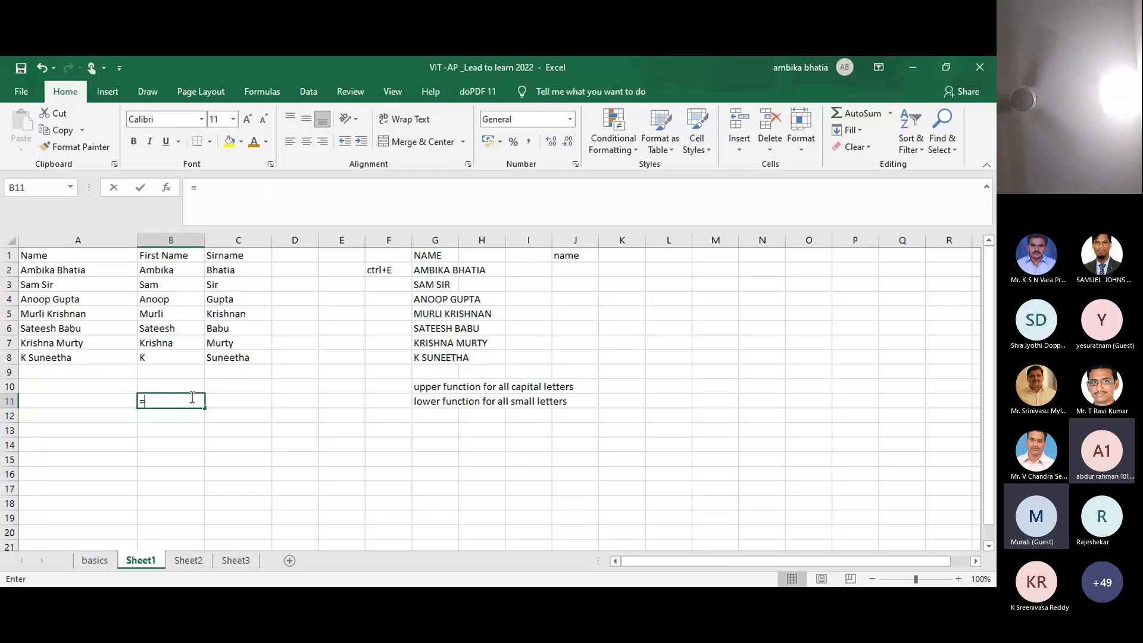
type("counta")
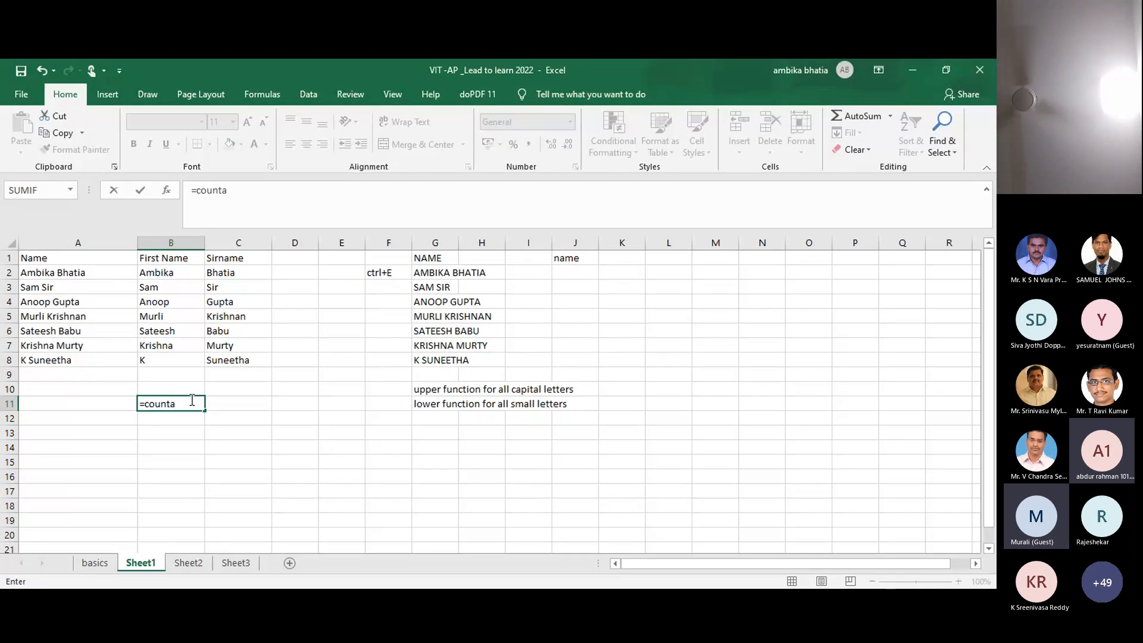
key("Tab")
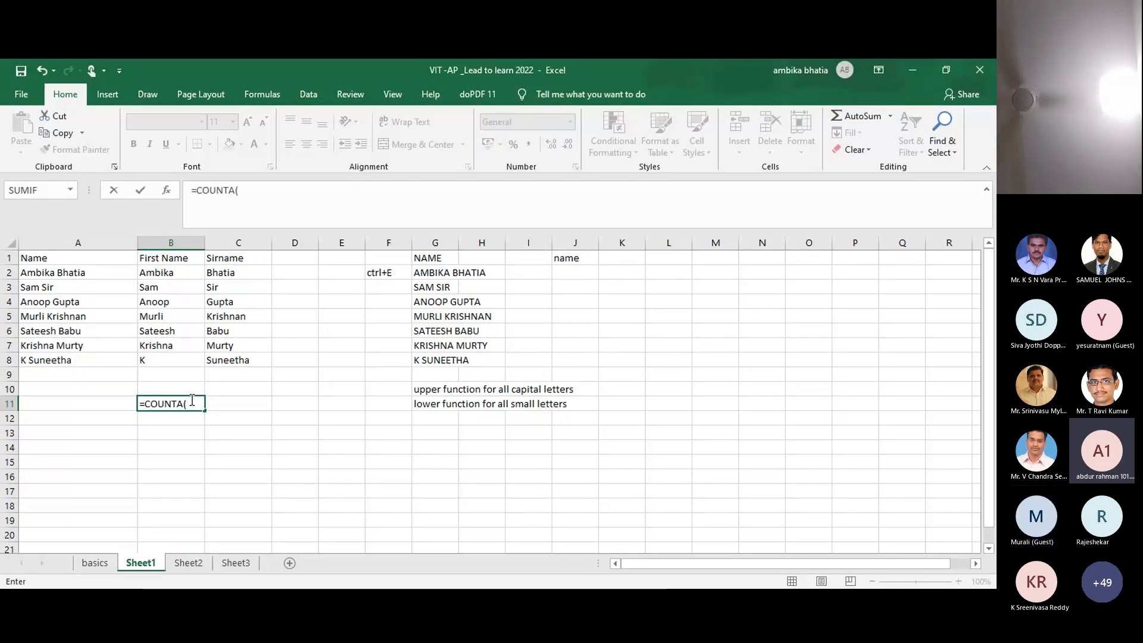
left_click(140, 271)
key("shift+Down")
key("shift+Down")
key("shift+Down")
key("shift+Down")
key("shift+Down")
key("shift+Down")
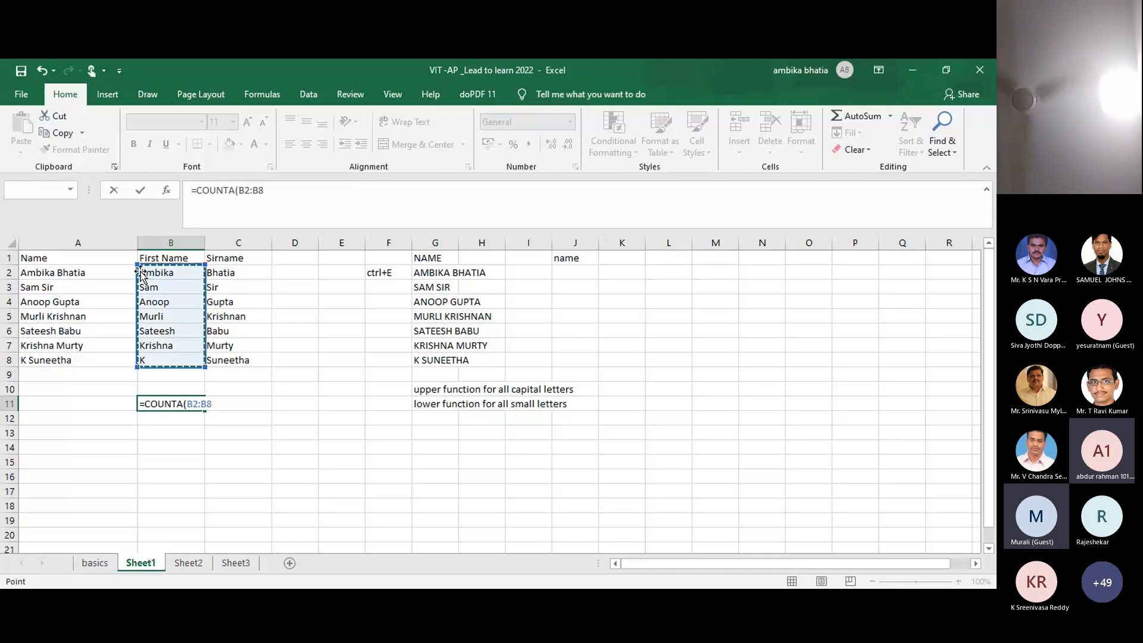
key("Return")
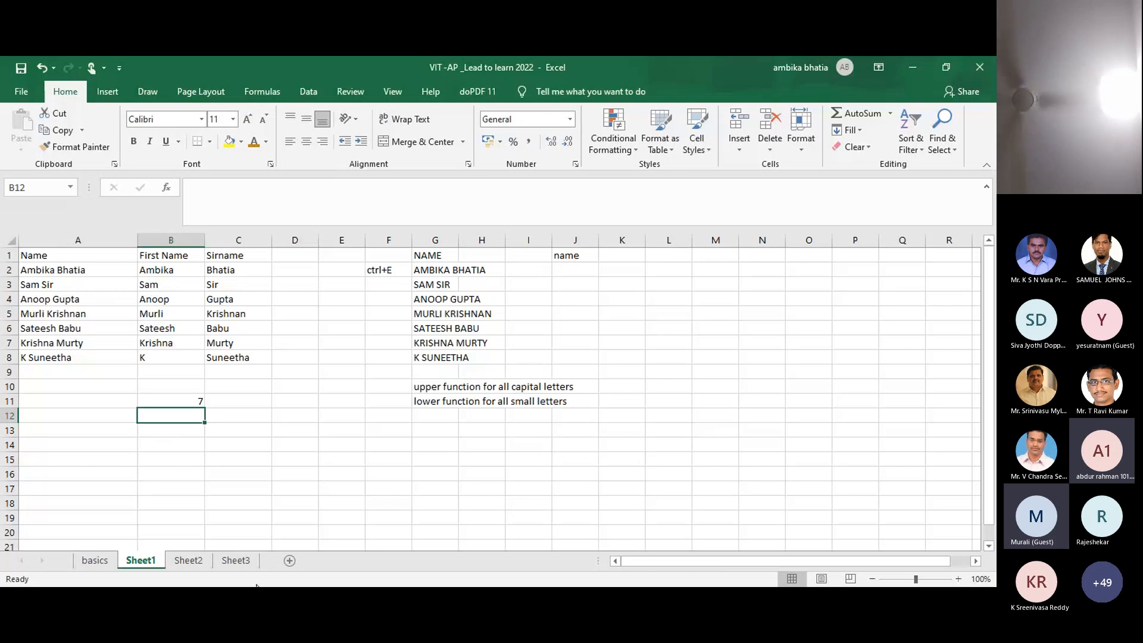
Step: On Sheet3, replace D4's count with =COUNTA(A2:A1429) so it returns 1428
left_click(244, 560)
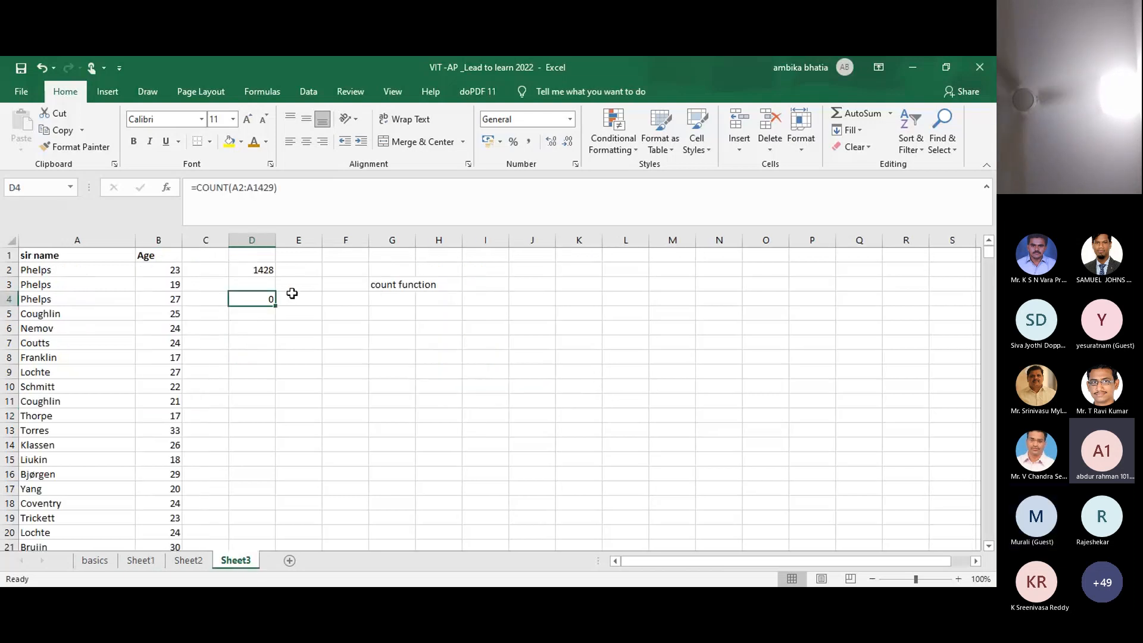
key("Delete")
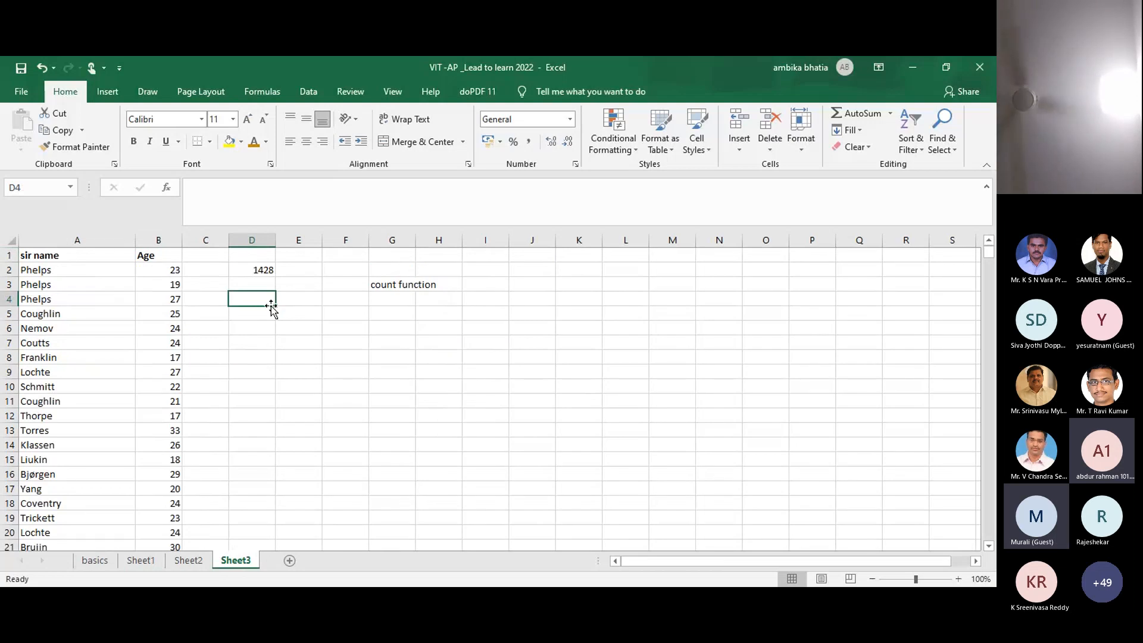
type("=count")
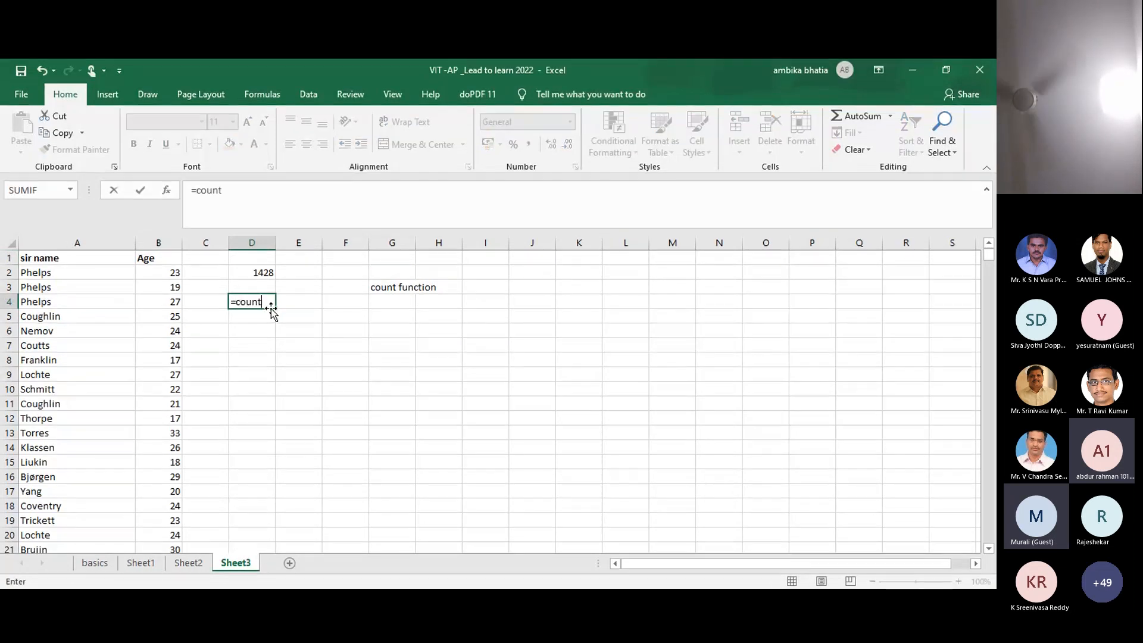
type("a(")
left_click(58, 275)
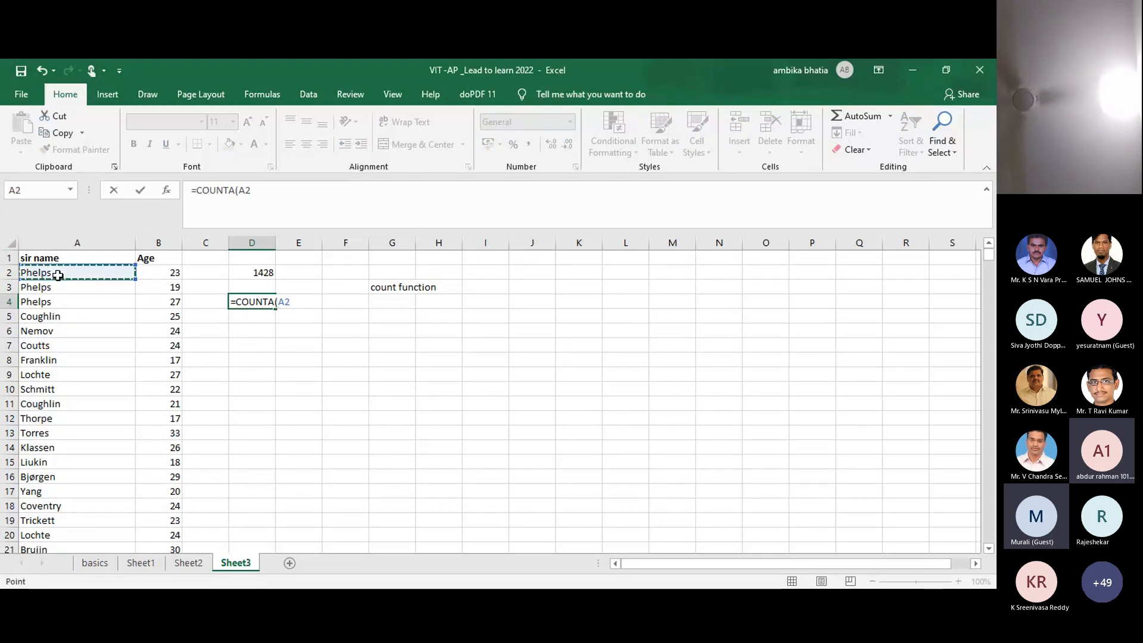
key("ctrl+shift+Down")
key("Return")
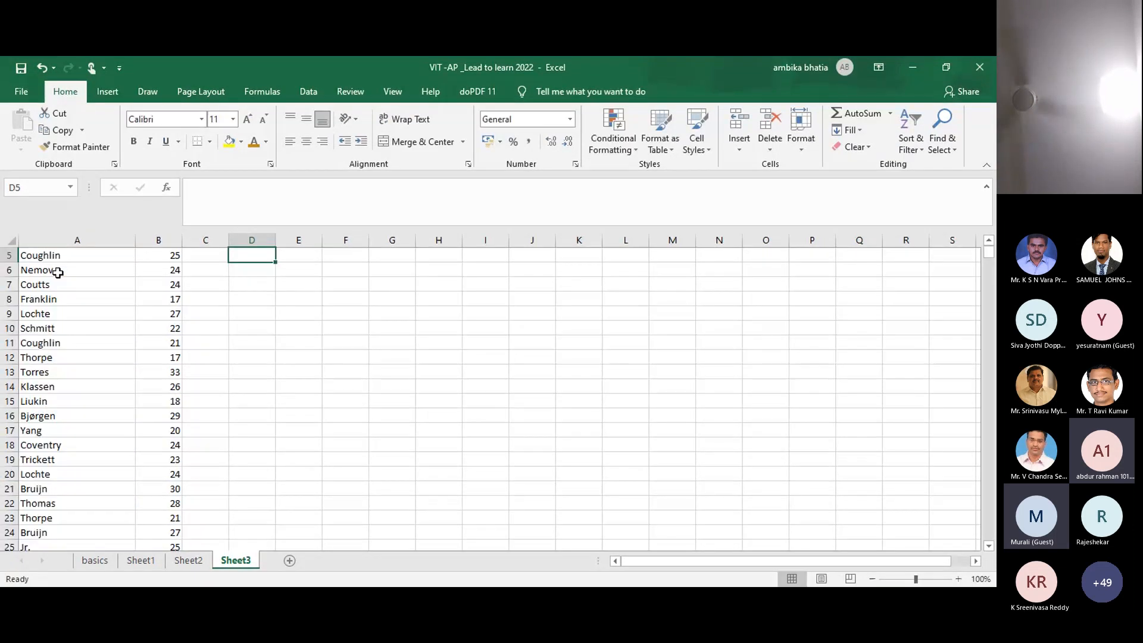
left_click(989, 242)
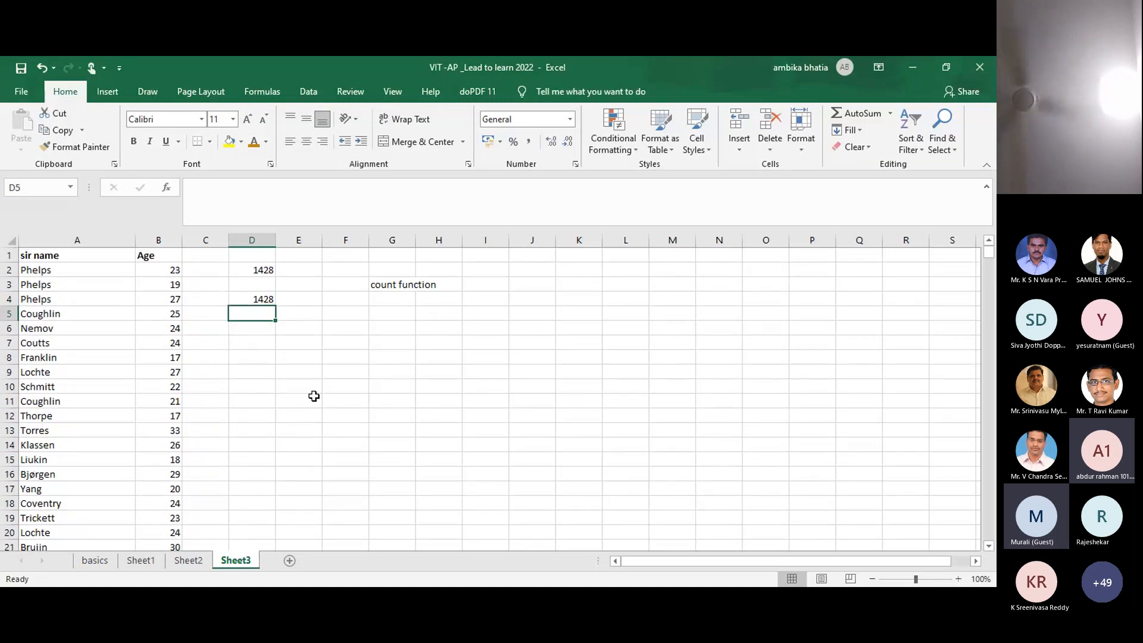
left_click(308, 302)
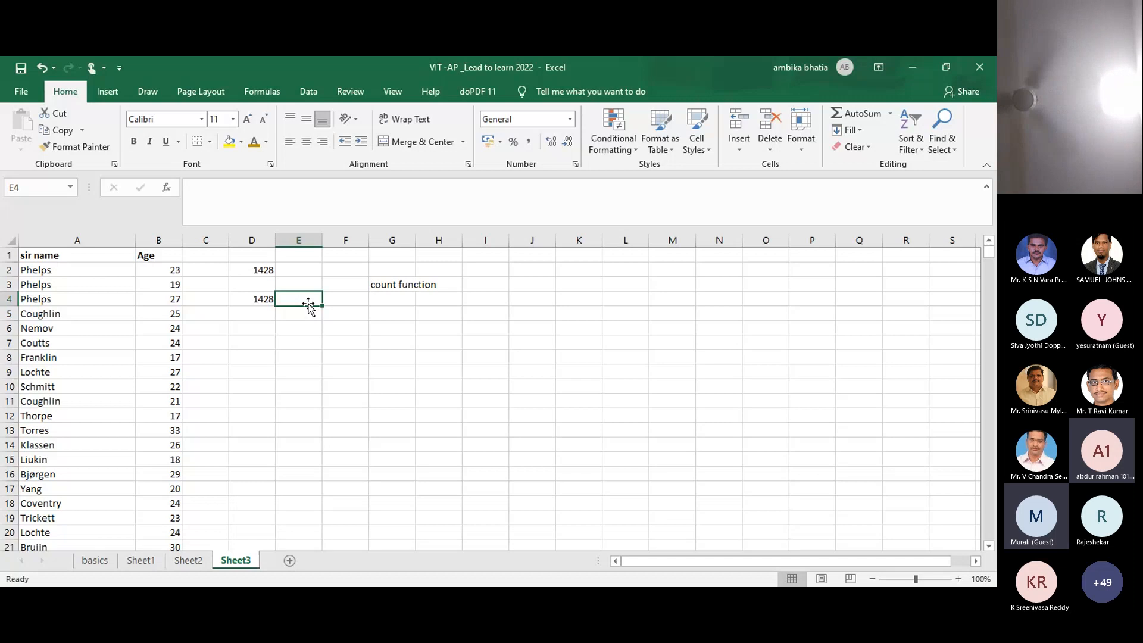
Step: Label cell G4 'counta function'
left_click(393, 296)
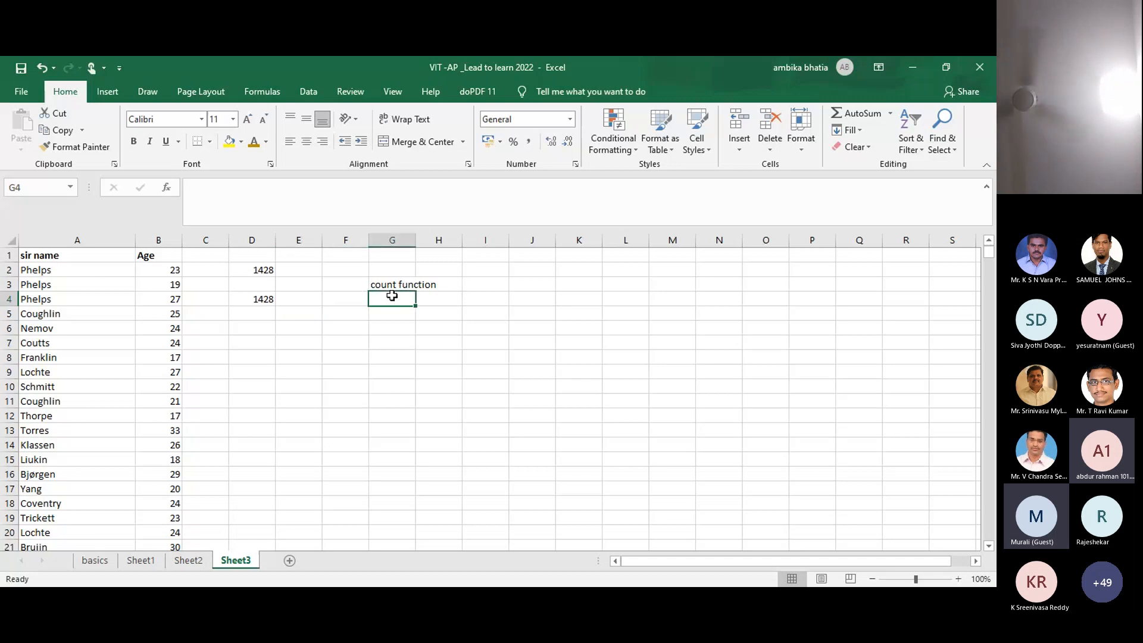
type("counta")
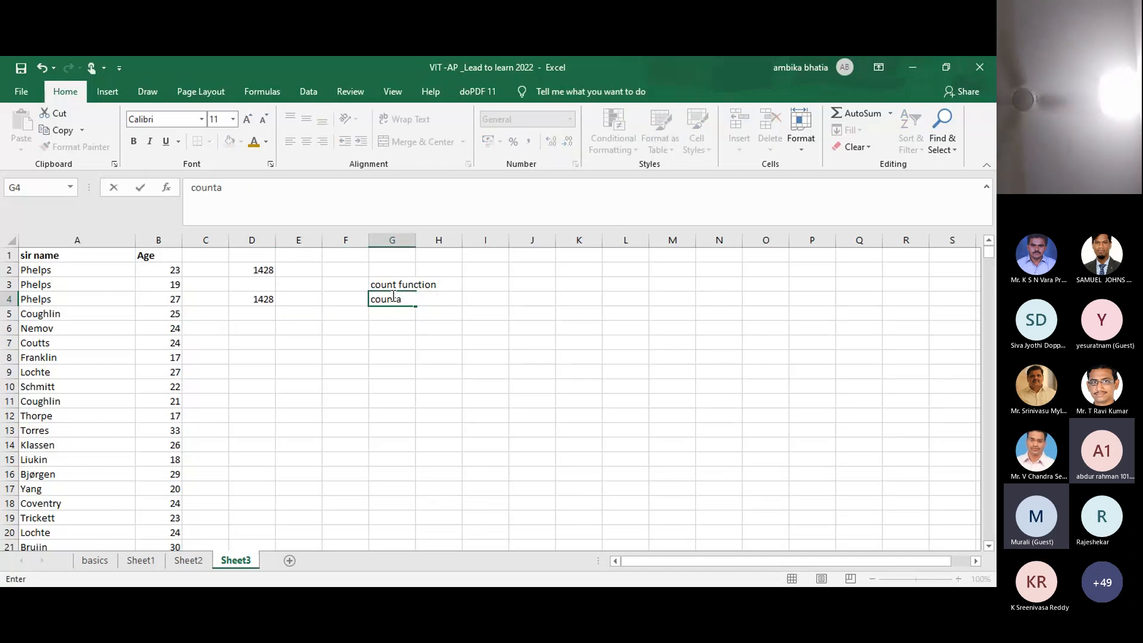
type(" fun")
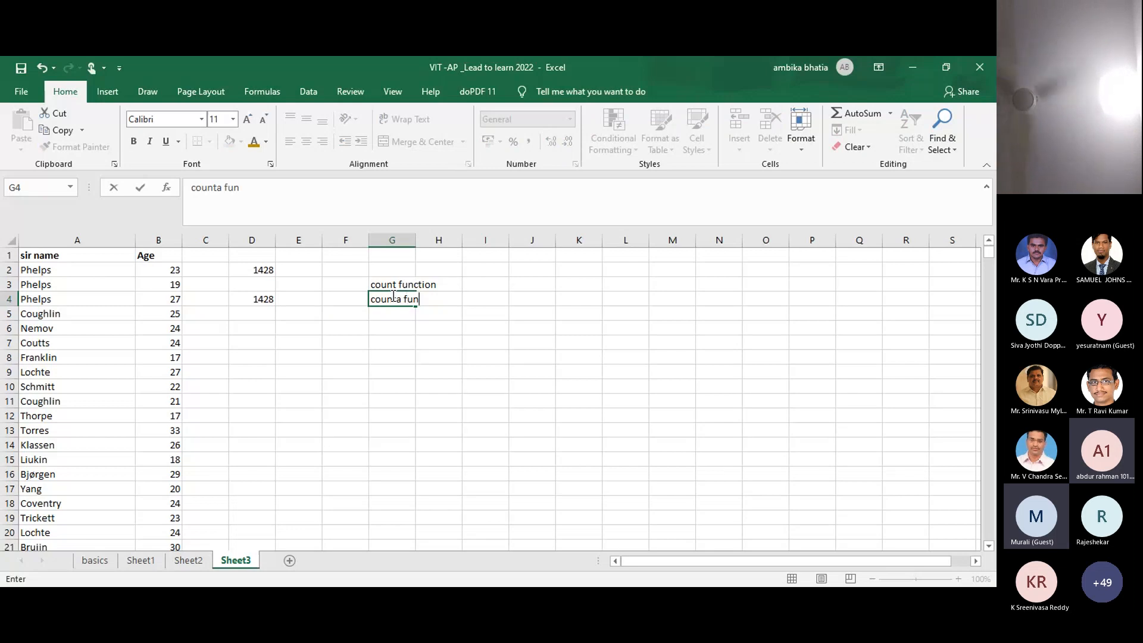
type("ctino")
key("BackSpace")
key("BackSpace")
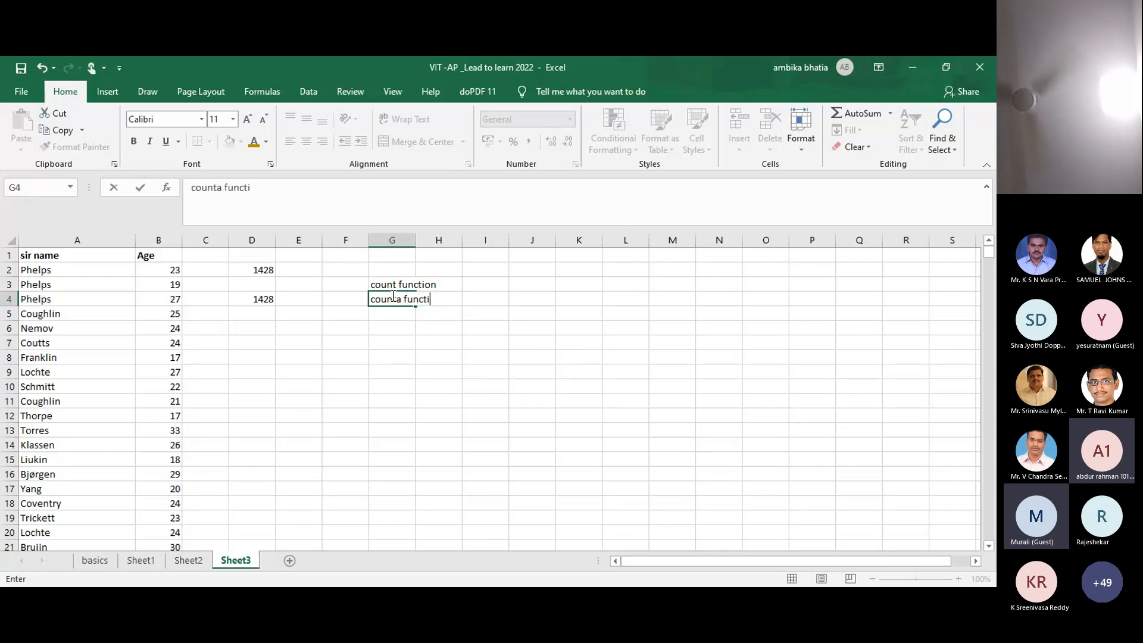
type("on")
left_click(474, 315)
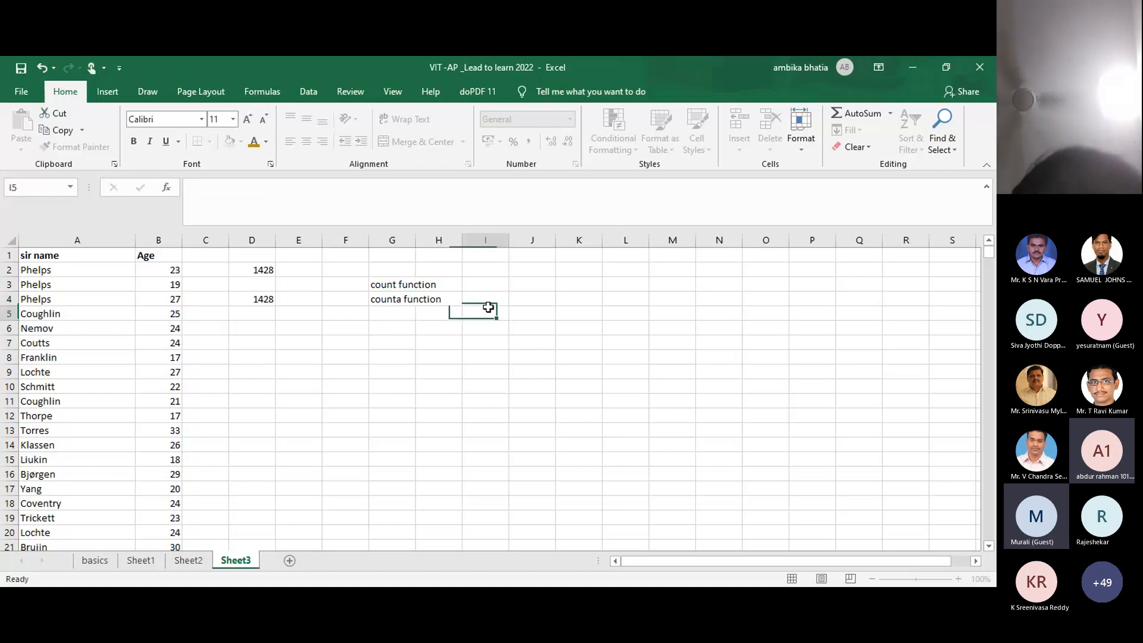
Step: Add the notes 'string' in I4 and 'numbers' in I3
left_click(467, 296)
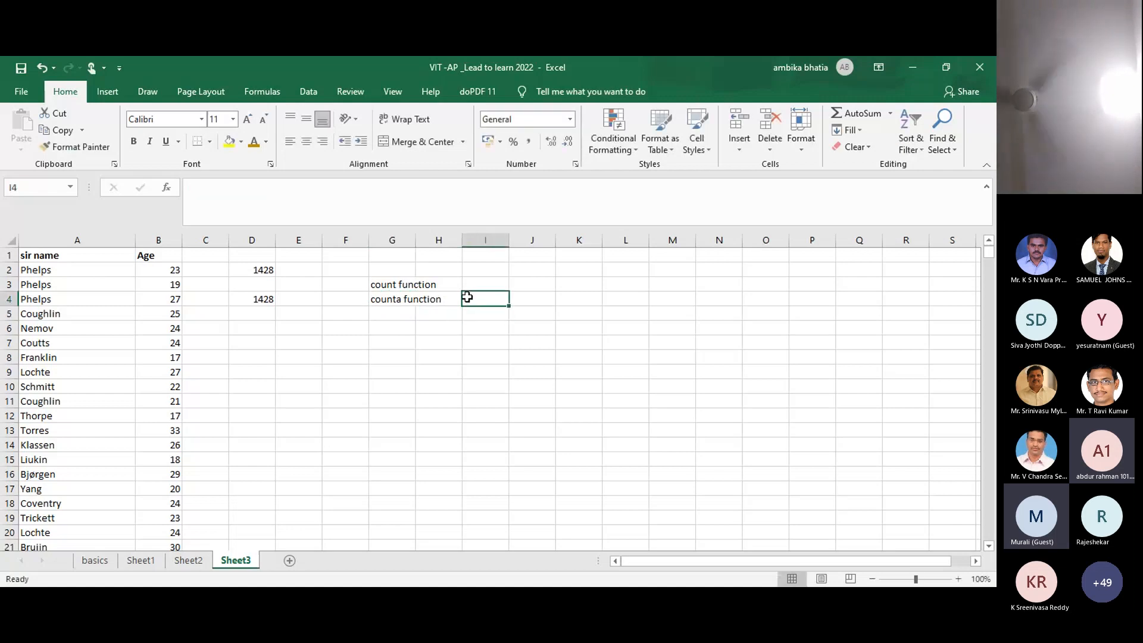
type("stri")
type("ng")
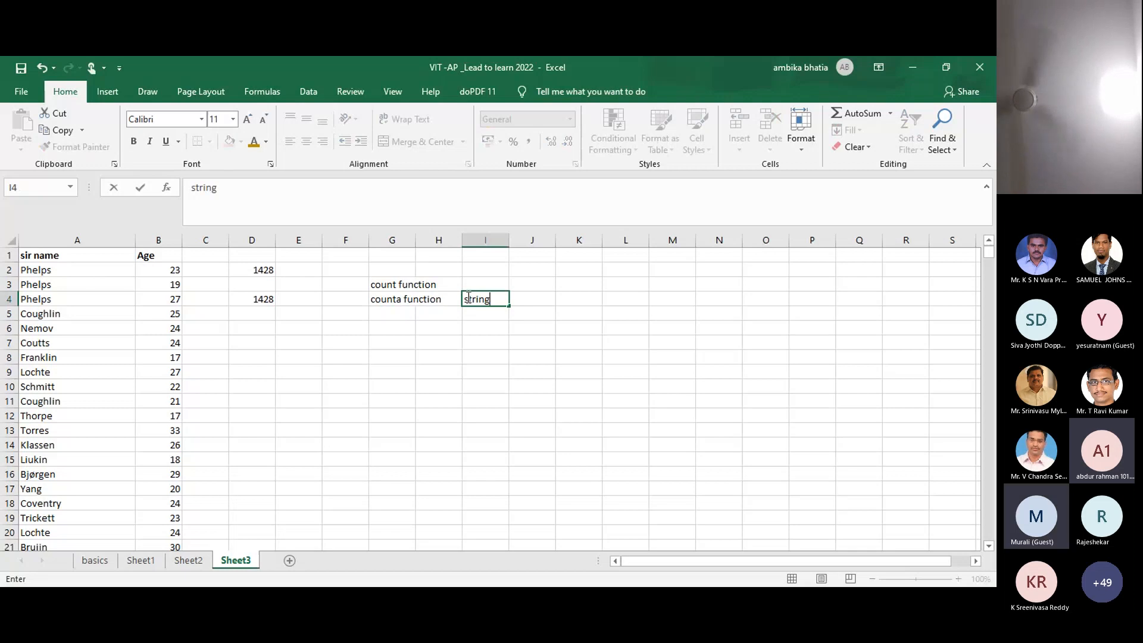
left_click(474, 283)
type("numn")
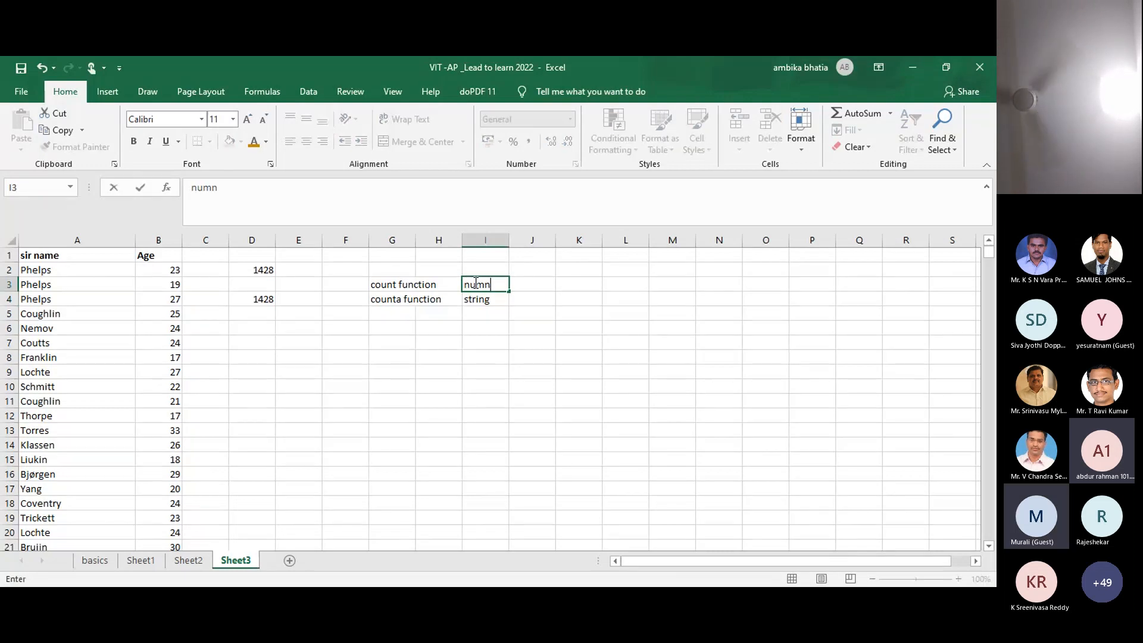
key("BackSpace")
type("bers")
left_click(476, 311)
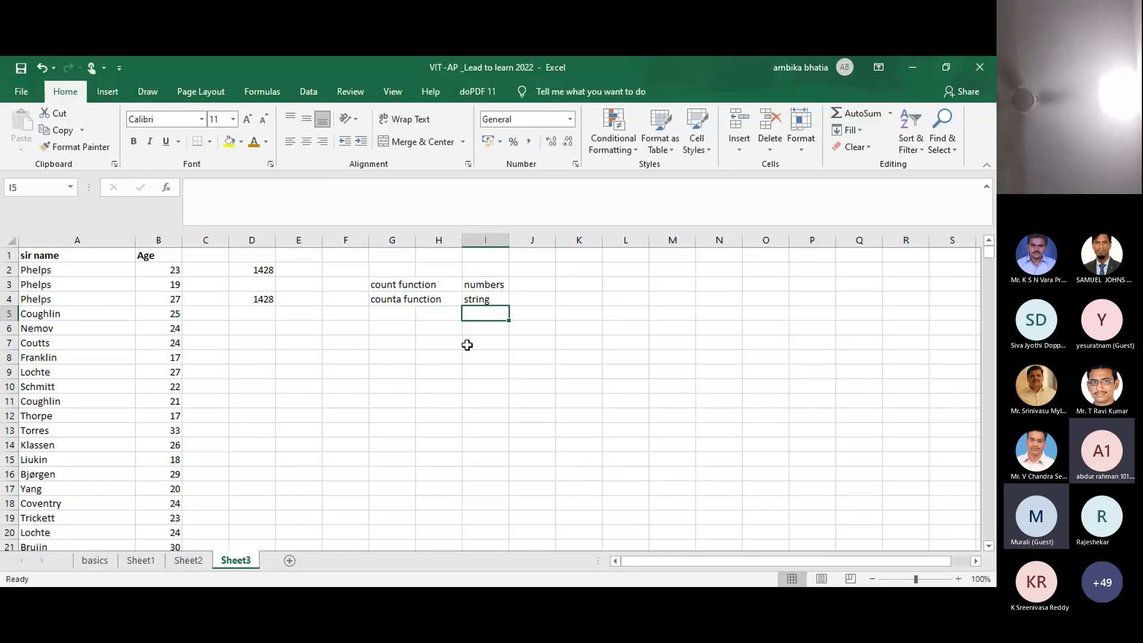
left_click(467, 344)
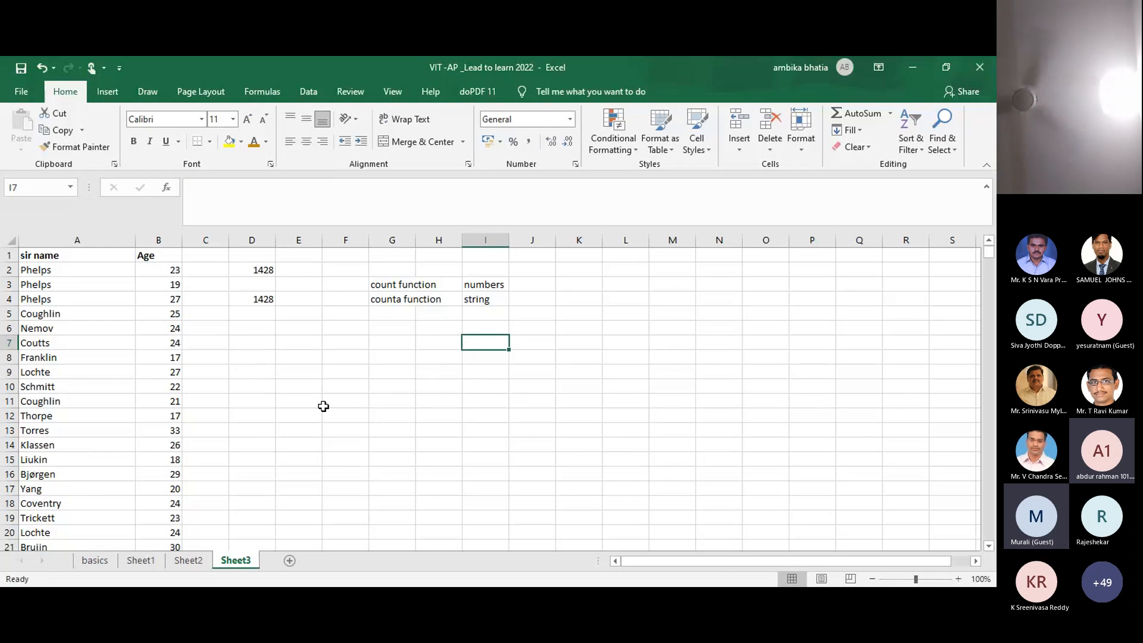
Step: Add a new sheet and enter Mathematics in B2
left_click(290, 563)
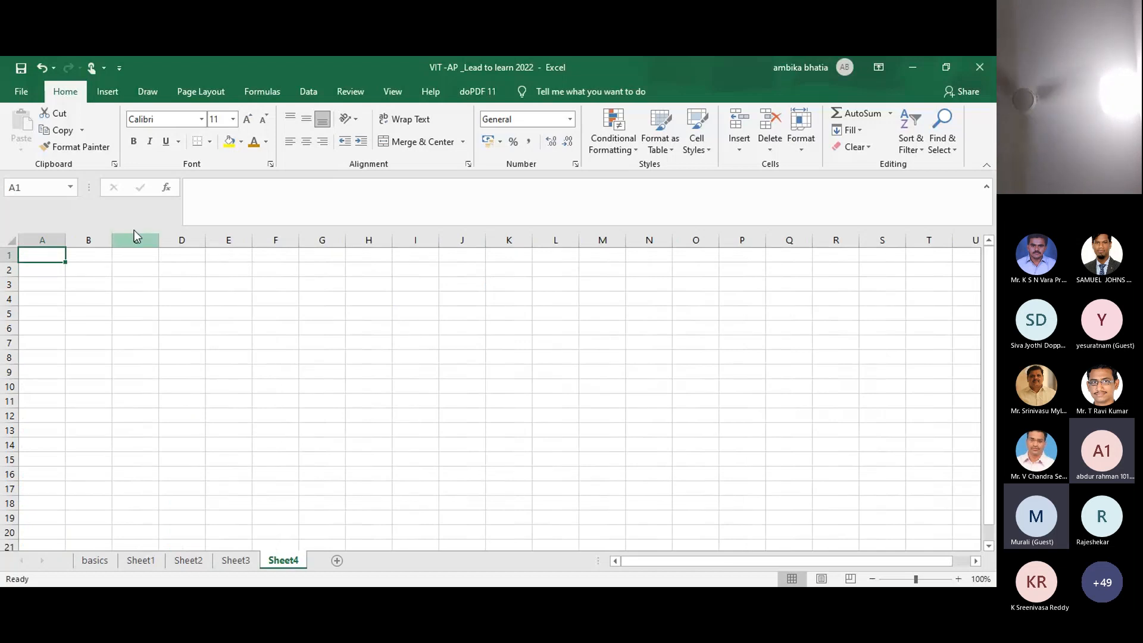
left_click(78, 283)
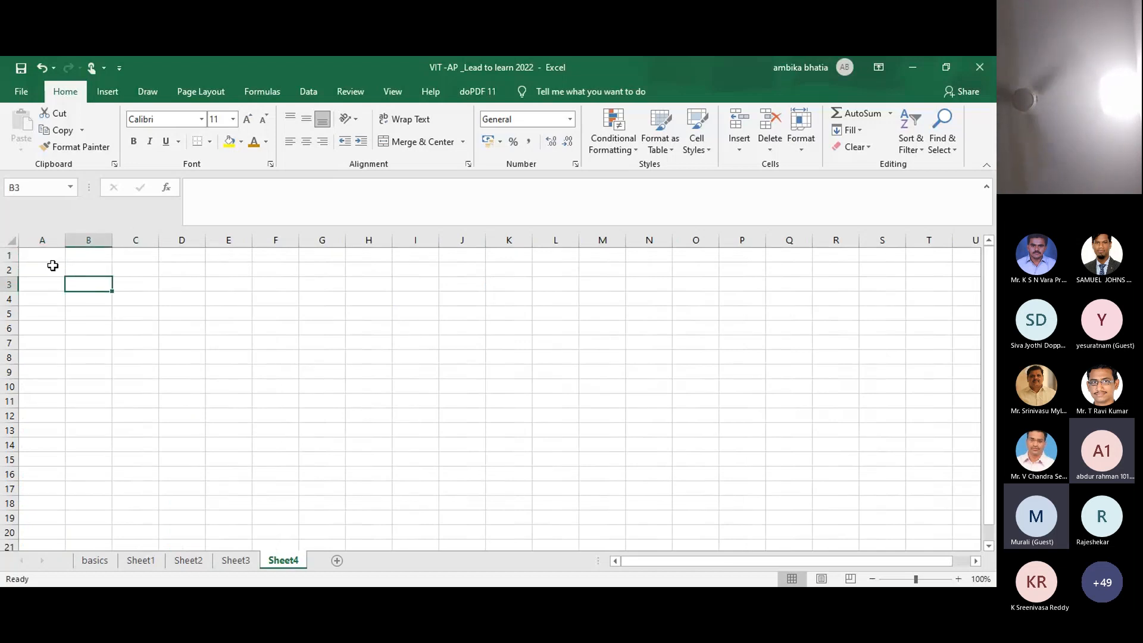
left_click(52, 266)
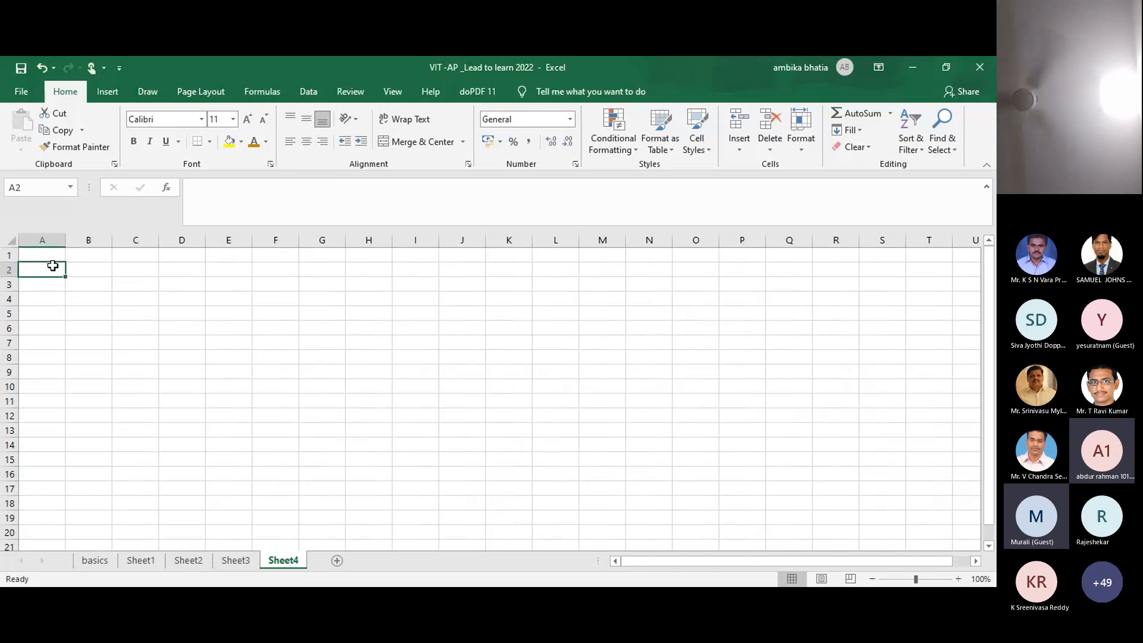
left_click(76, 269)
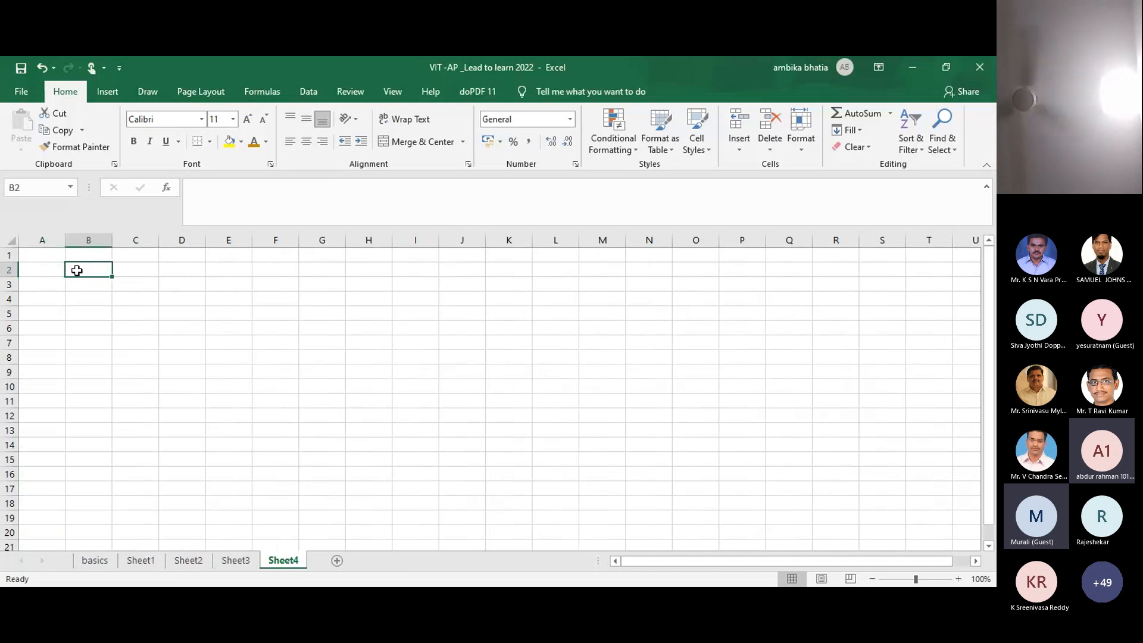
type("Mathem")
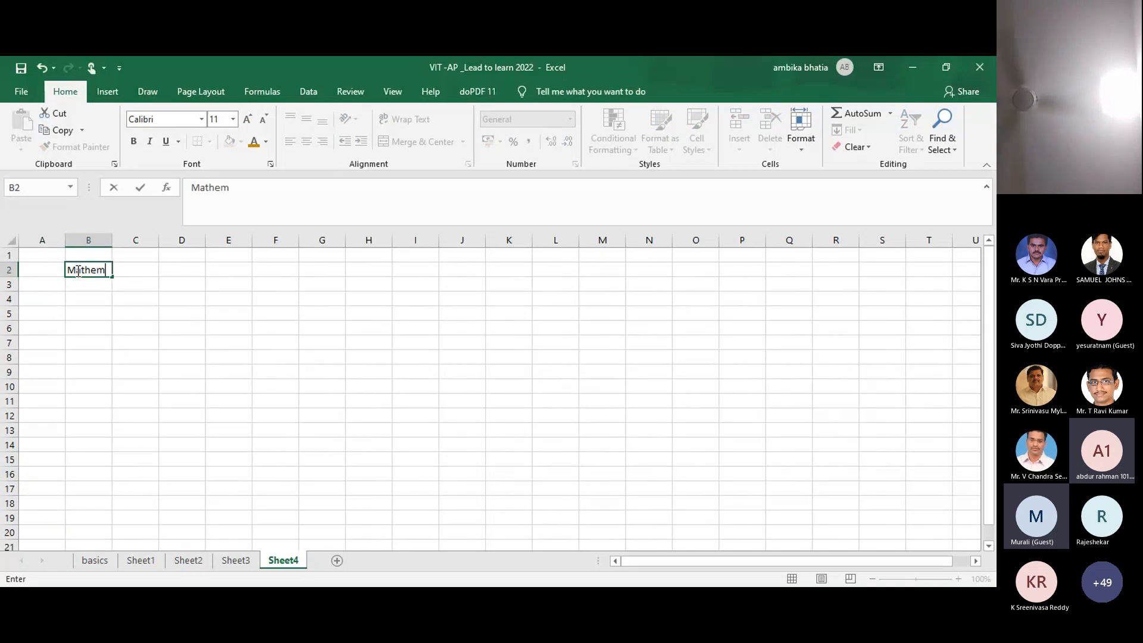
type("atics")
key("Return")
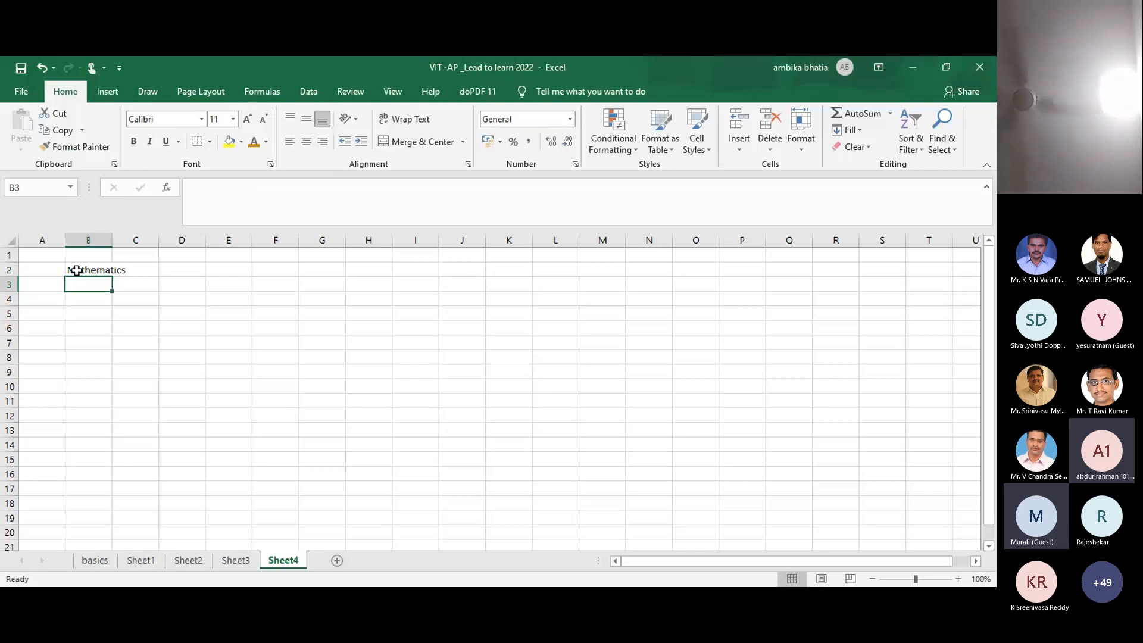
Step: Enter English in B3, removing the stray trailing backslash
type("Eng")
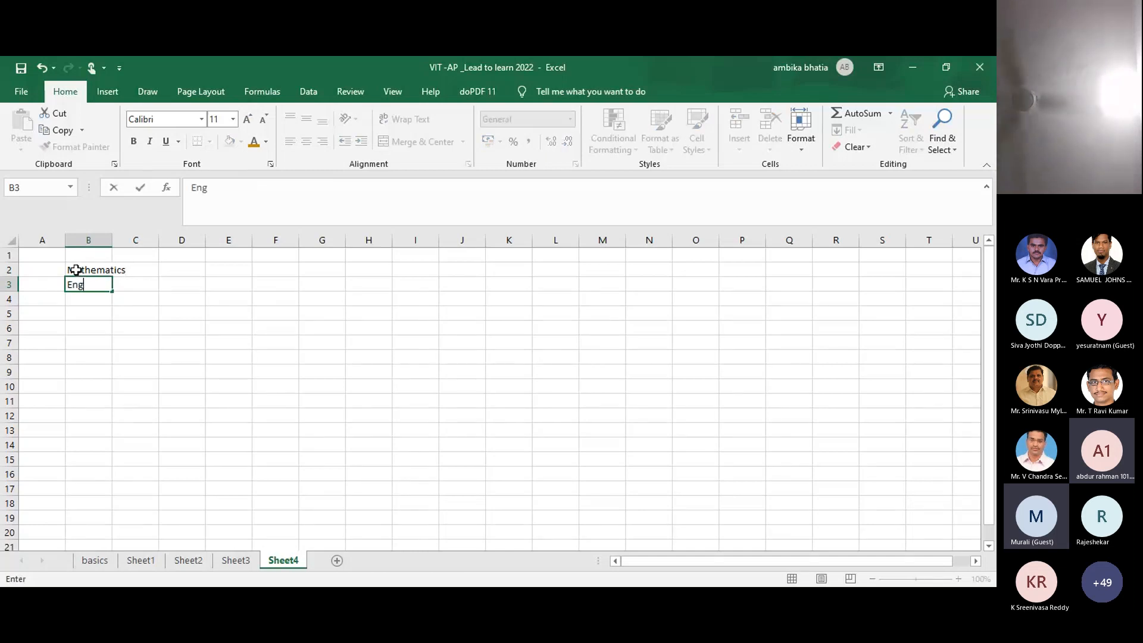
type("lish\\")
key("Return")
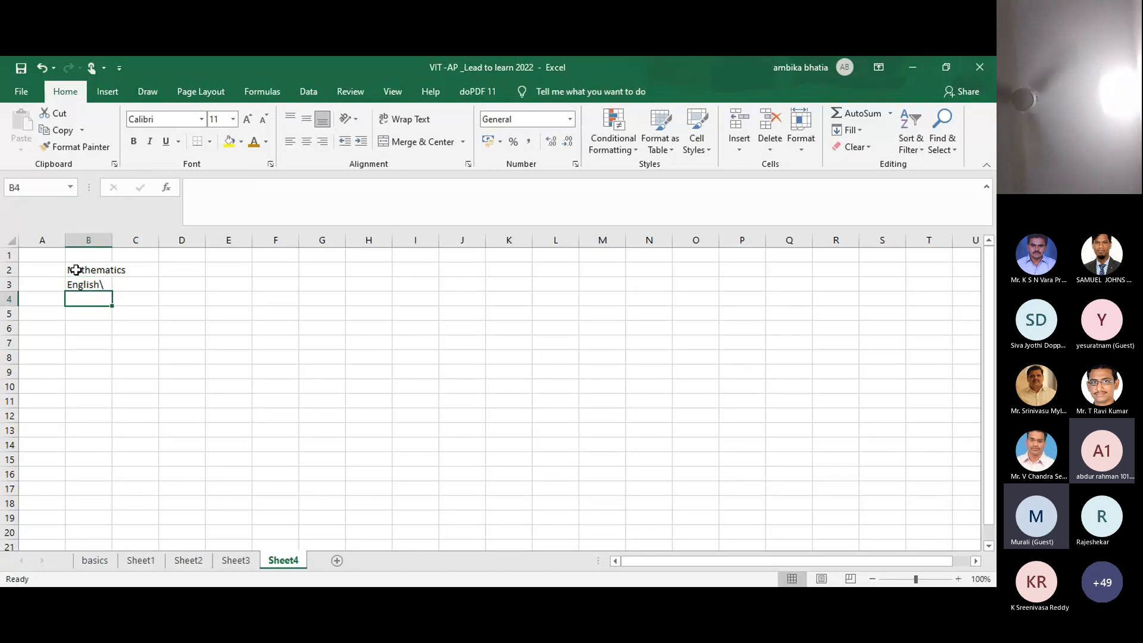
left_click(99, 282)
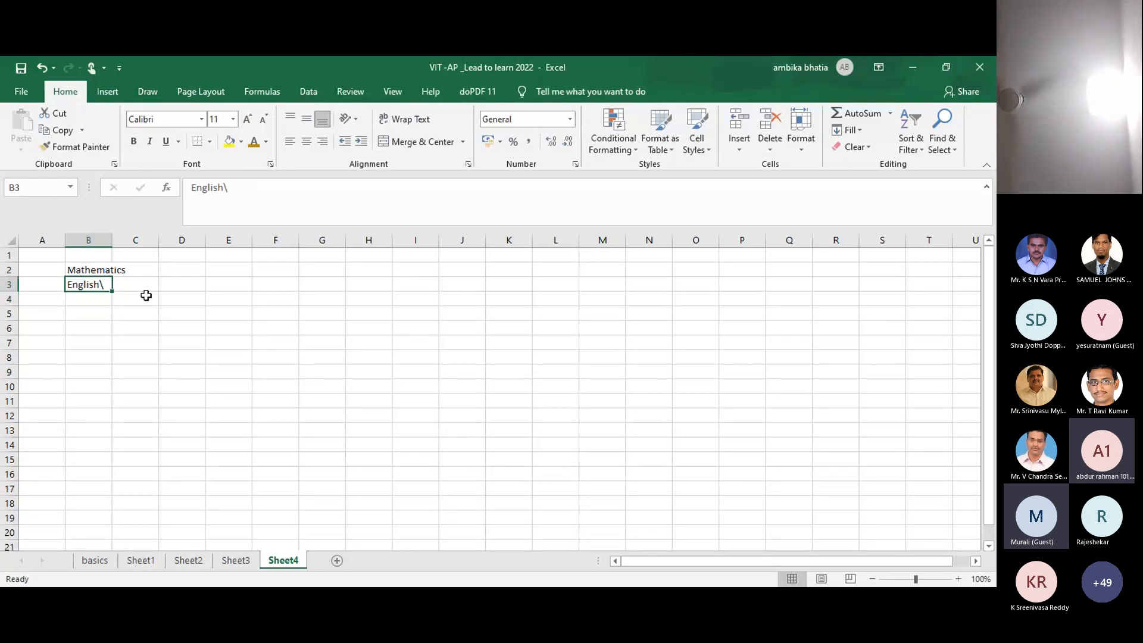
double_click(106, 286)
key("BackSpace")
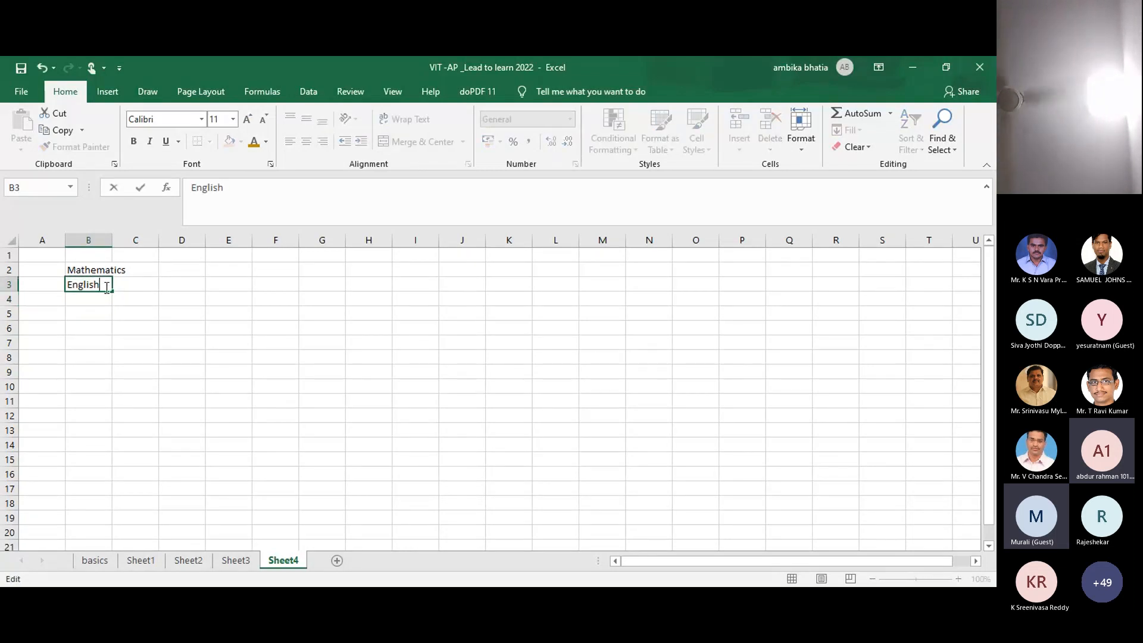
key("Return")
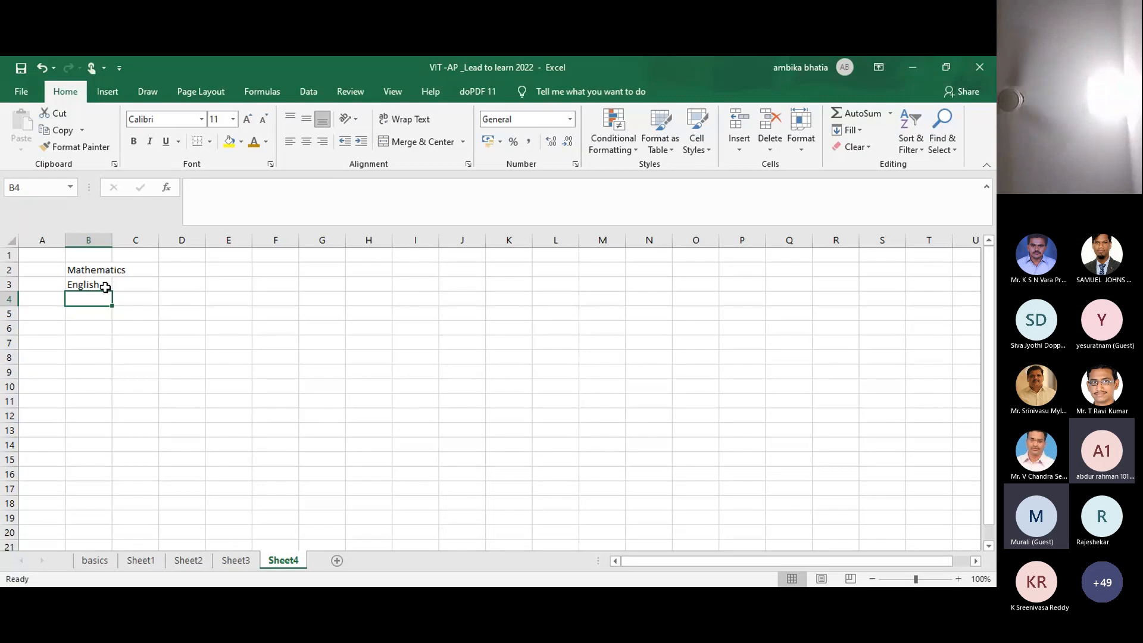
Step: Enter Environment, Physics and Management in B4, B5 and B6
type("S")
key("BackSpace")
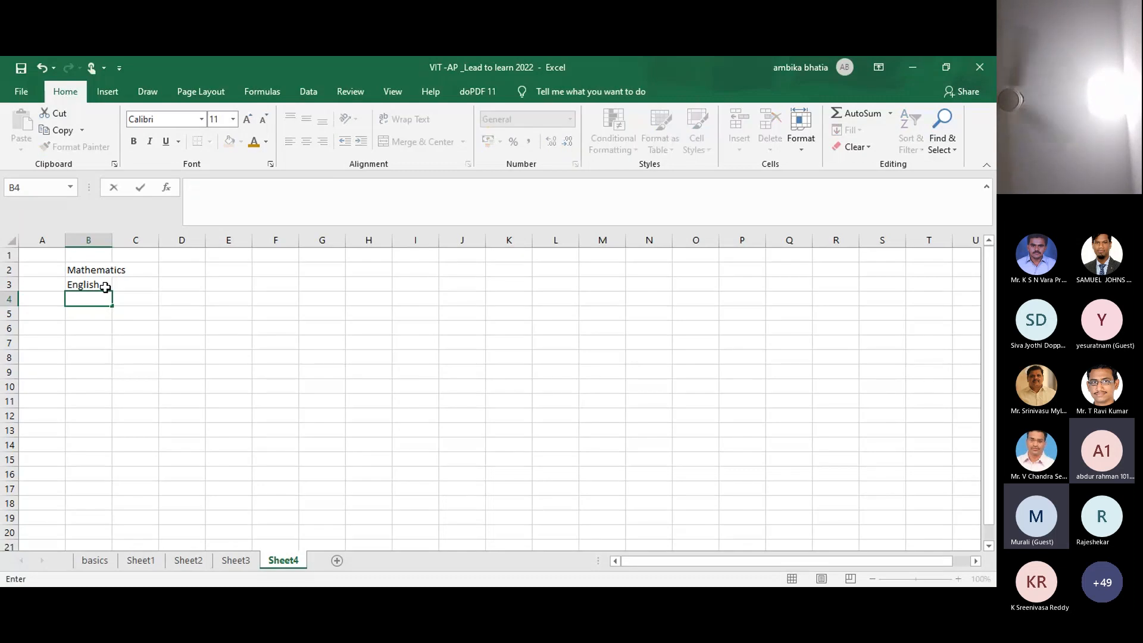
type("Environment")
key("Return")
type("Physics")
key("Return")
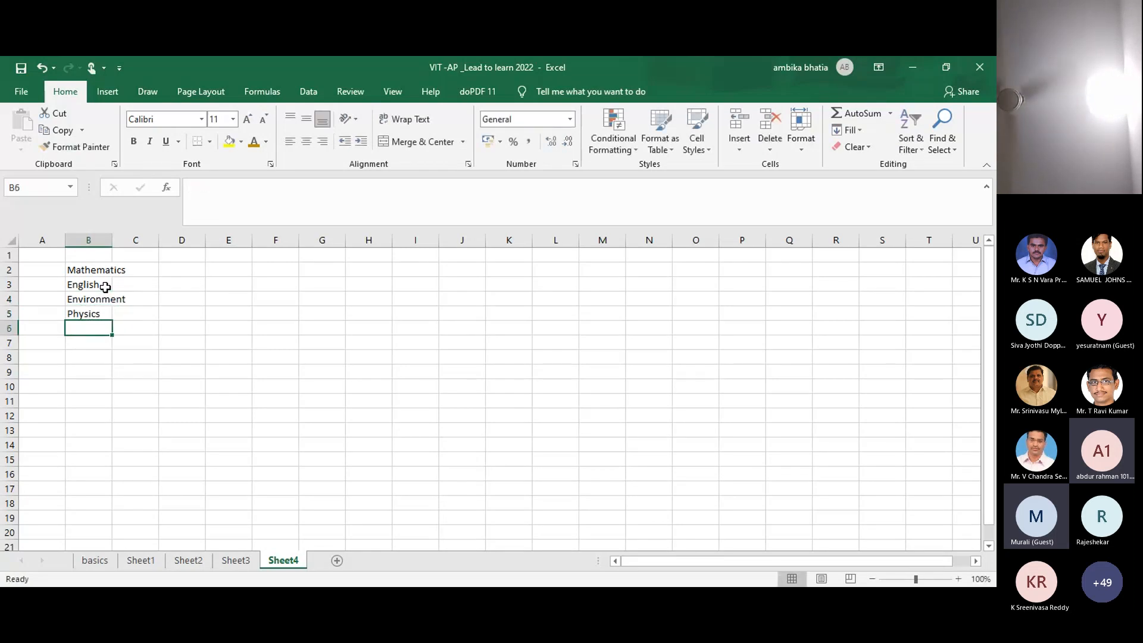
type("Management")
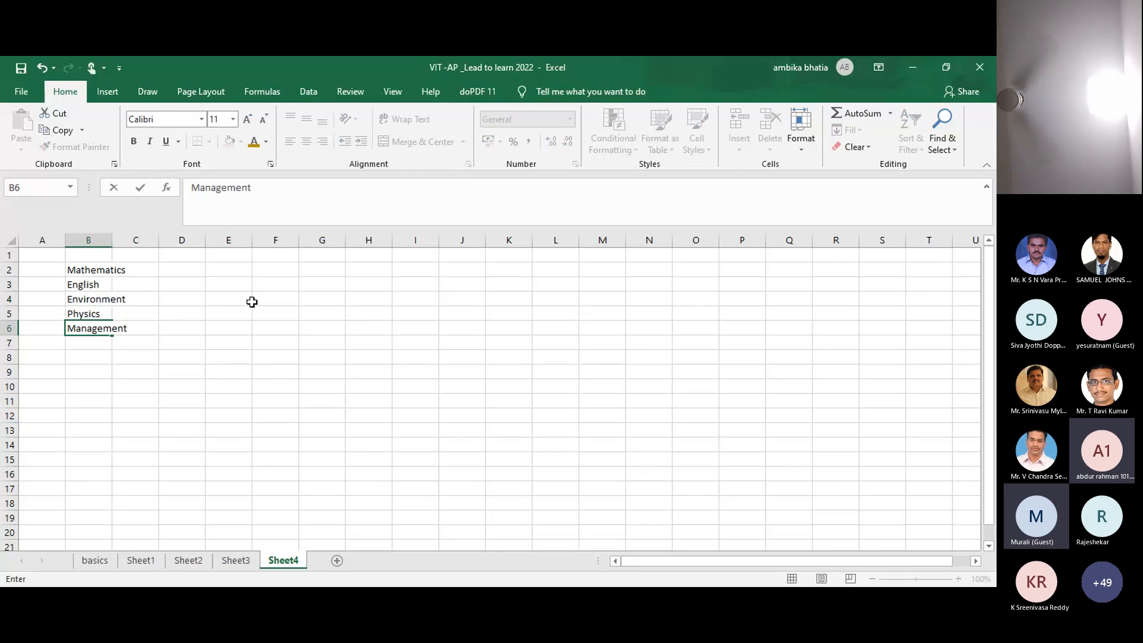
left_click(203, 269)
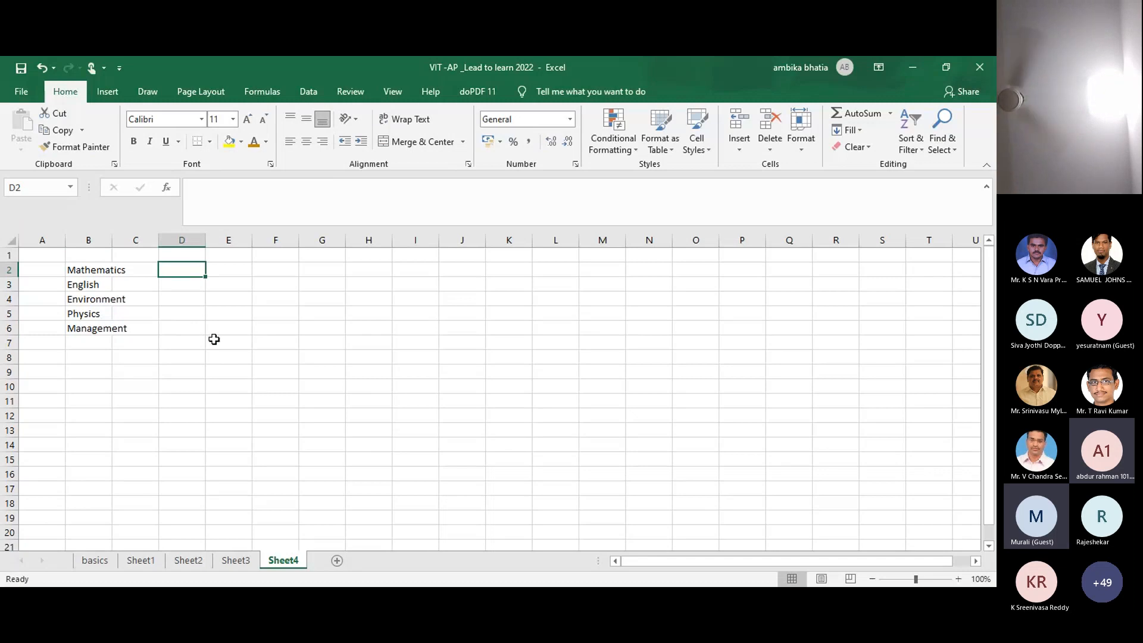
Step: Copy Mathematics from B2 into column F, filling F2 through F8
left_click(268, 269)
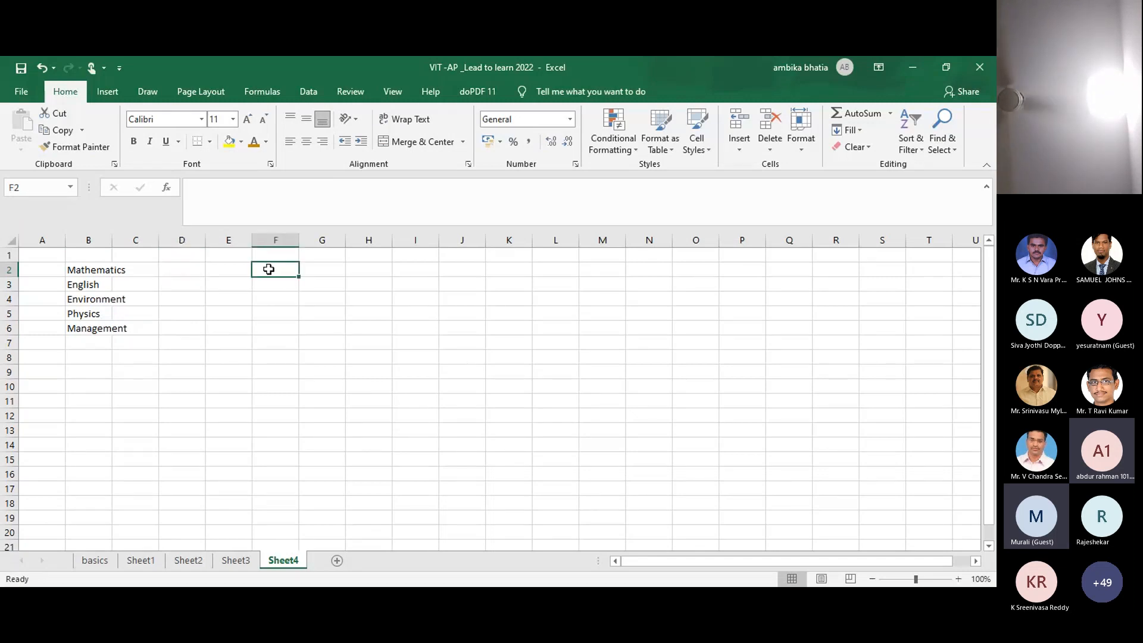
left_click(93, 271)
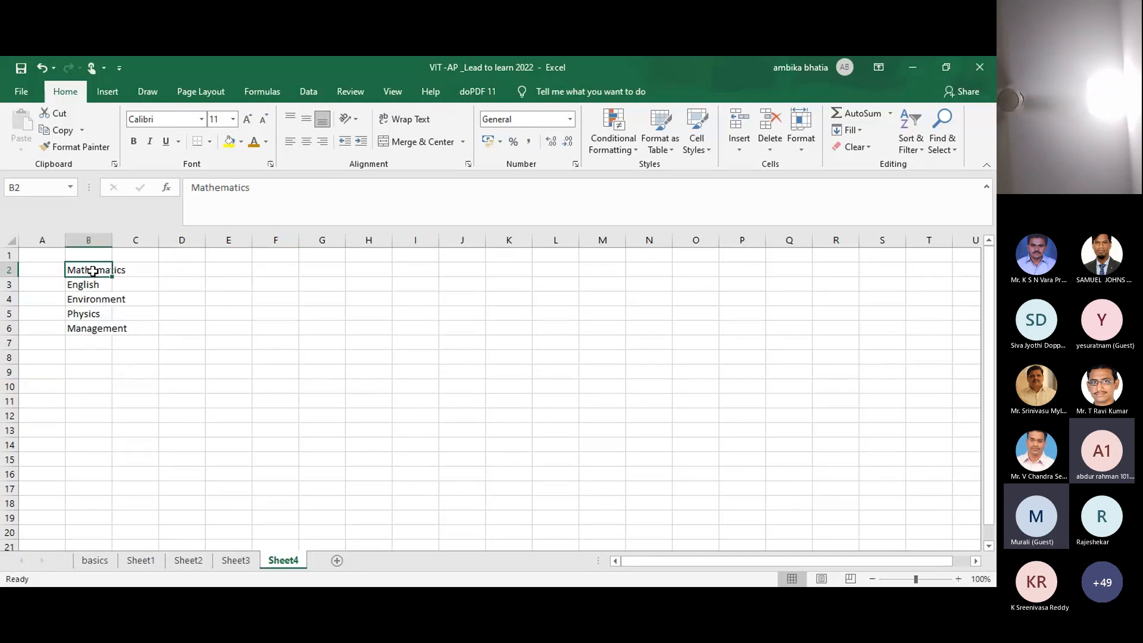
key("ctrl+c")
left_click(276, 266)
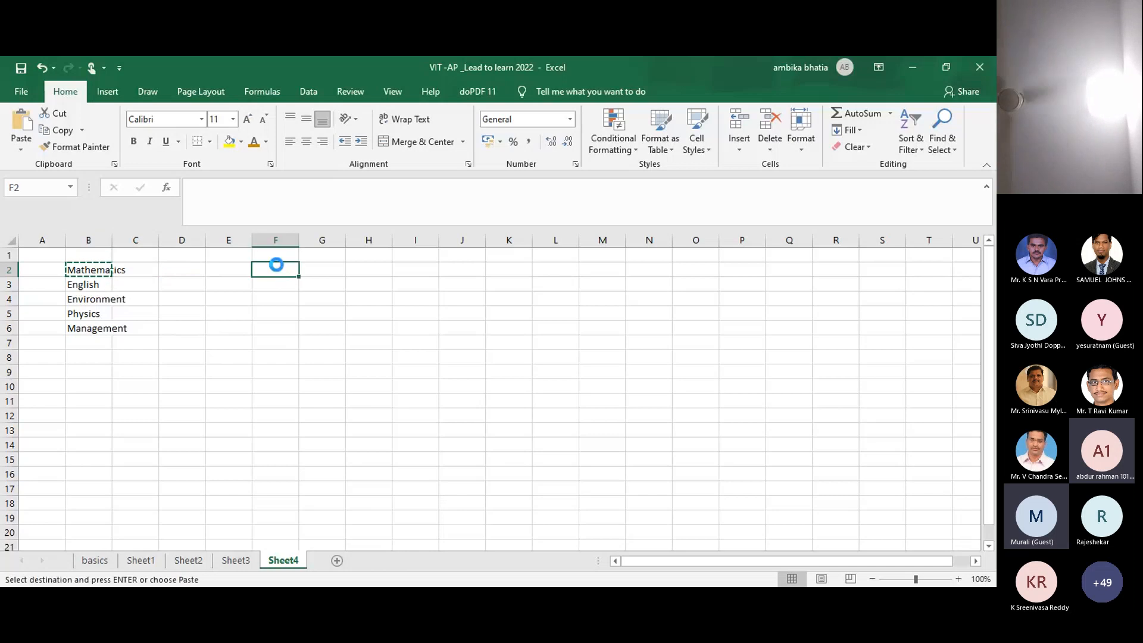
key("ctrl+v")
left_click_drag(298, 277, 295, 362)
Step: Copy Environment from B4 into F9 and fill it down through F13
left_click(119, 293)
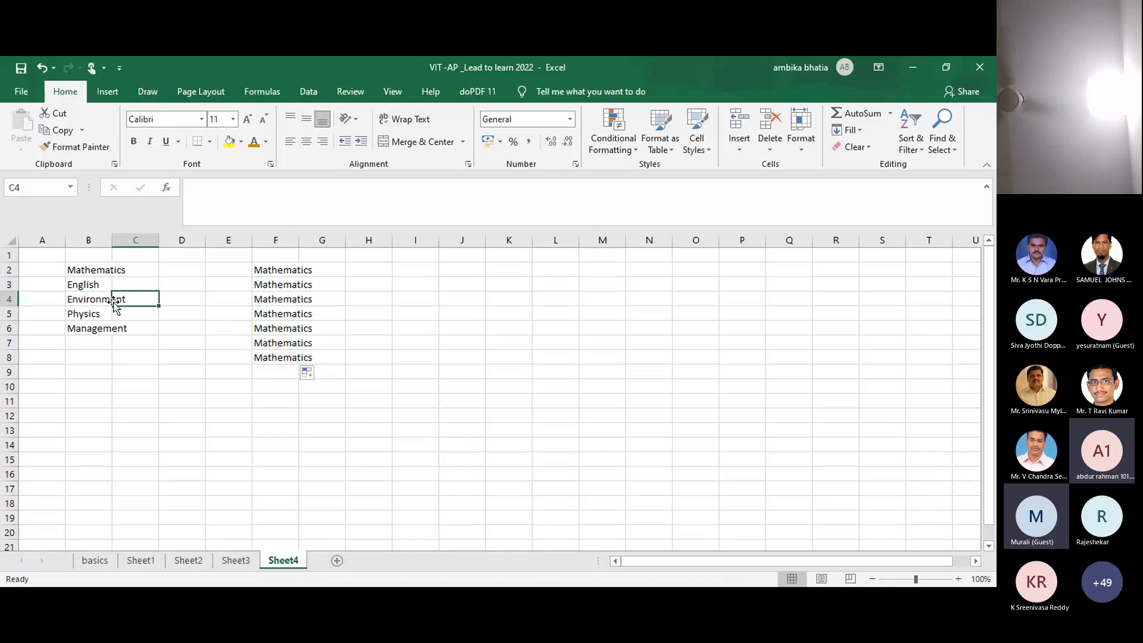
left_click(98, 300)
key("ctrl+c")
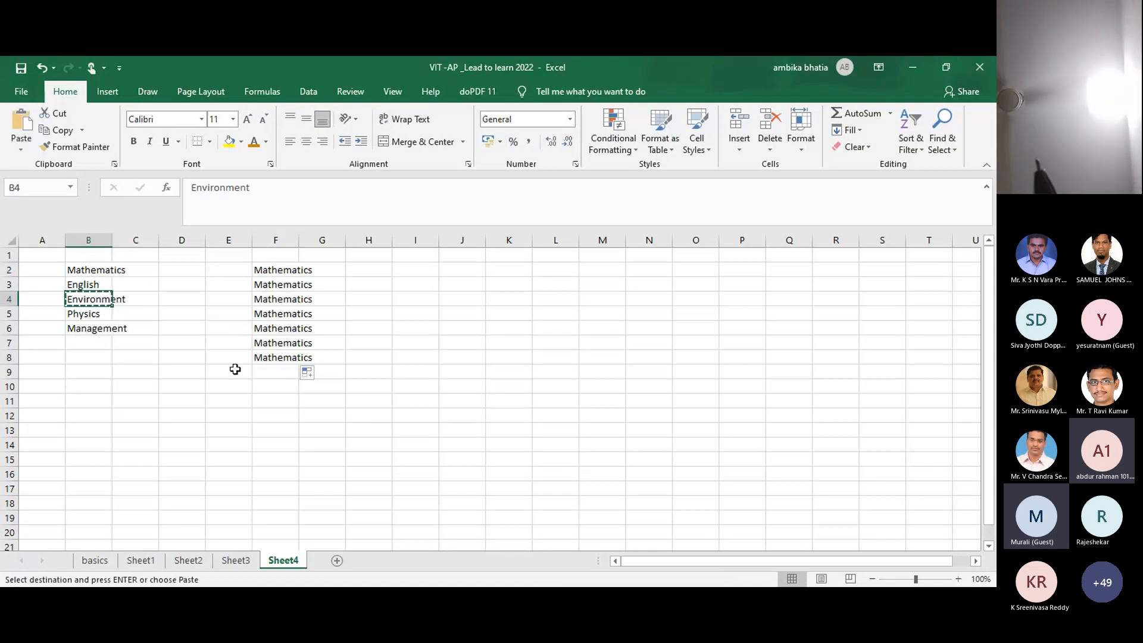
left_click(269, 371)
key("ctrl+v")
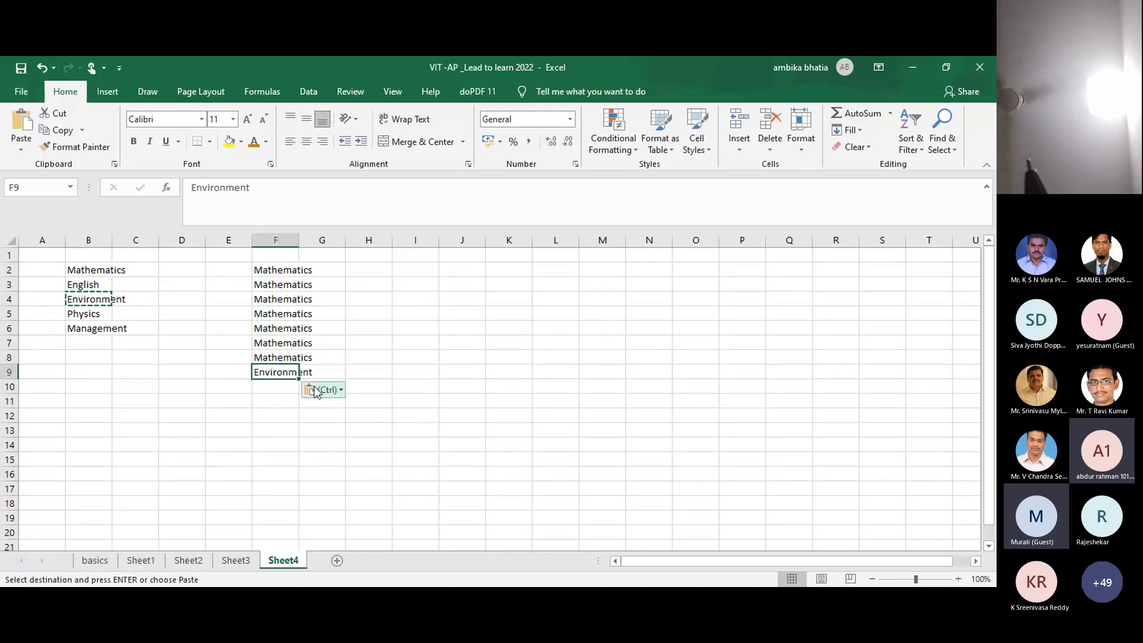
left_click_drag(298, 378, 299, 438)
Step: Copy Physics from B5 into F14 and fill it down through F16
left_click(99, 312)
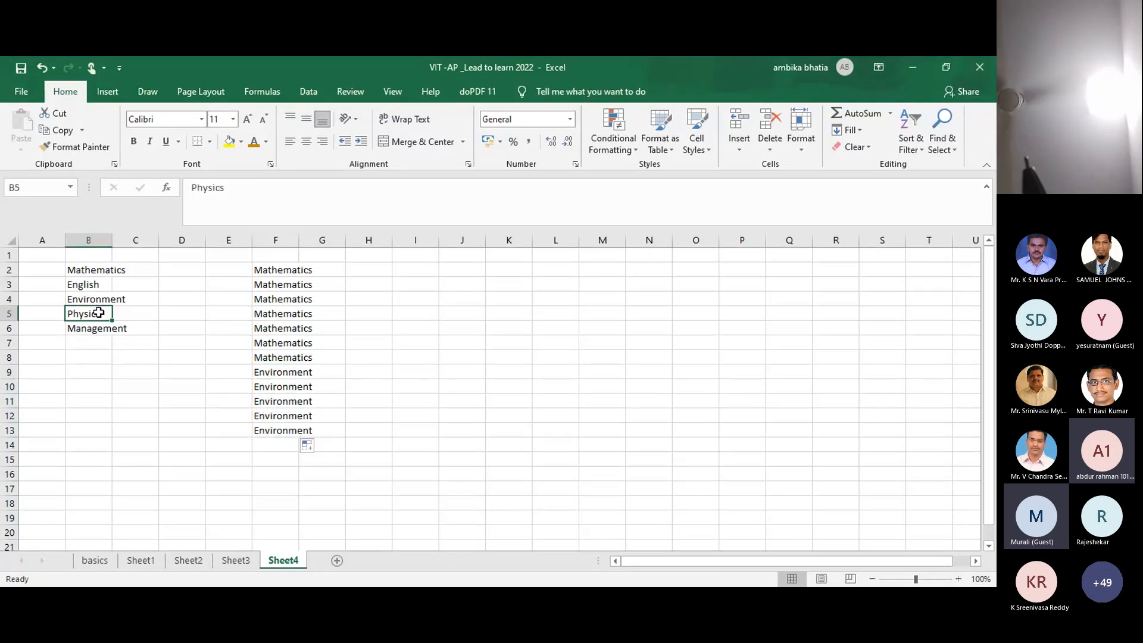
key("ctrl+c")
left_click(267, 445)
left_click_drag(299, 451, 304, 510)
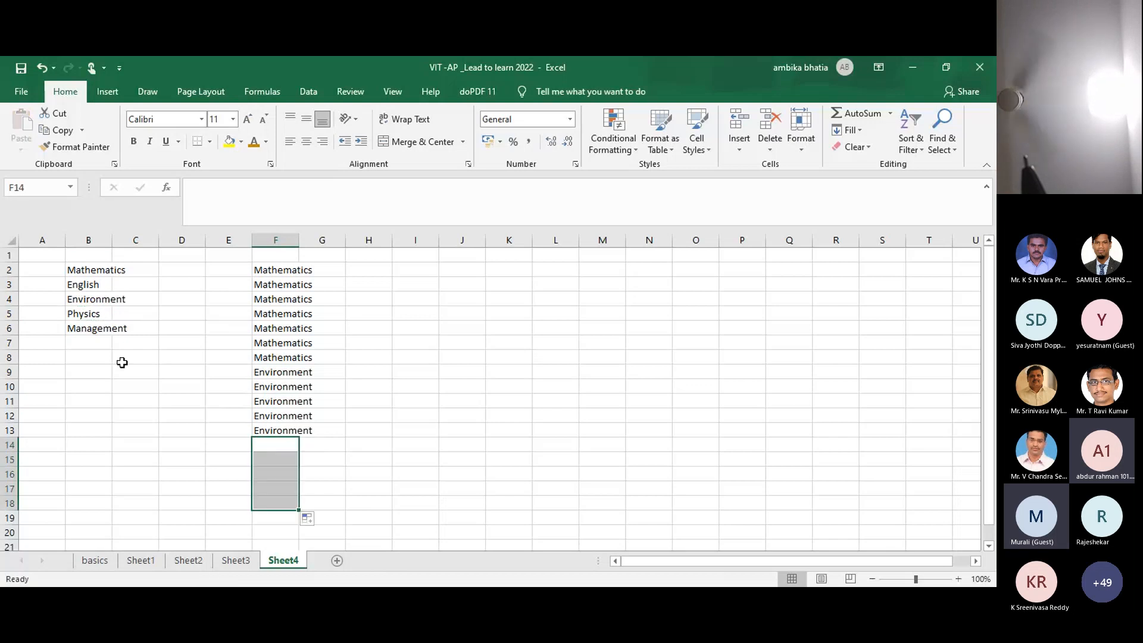
left_click(96, 301)
left_click(89, 314)
key("ctrl+c")
left_click(272, 448)
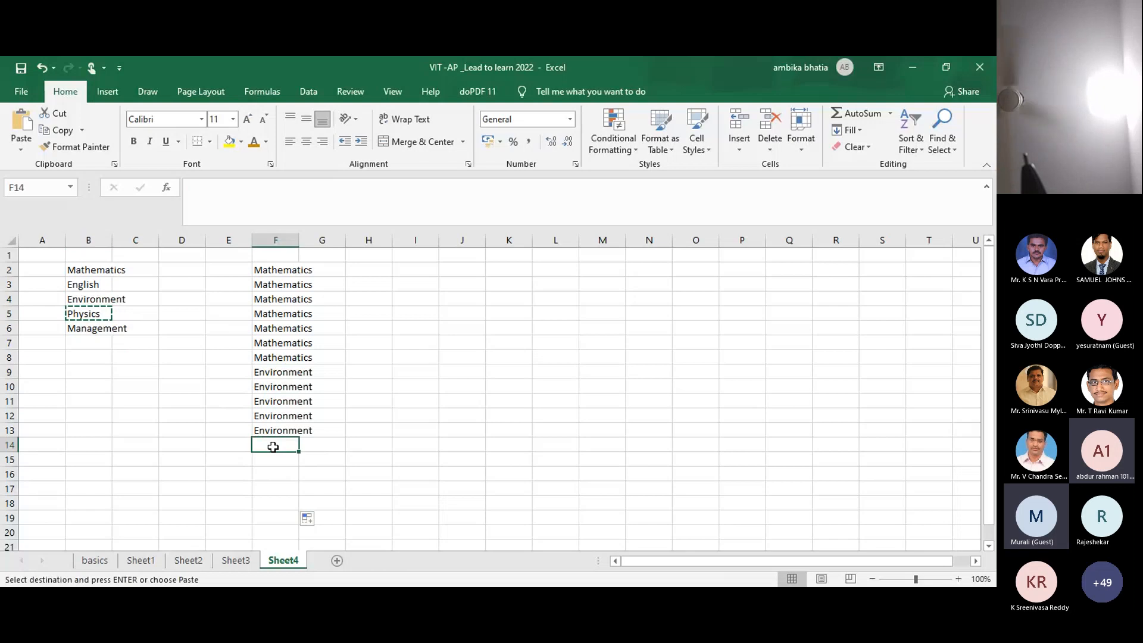
key("ctrl+v")
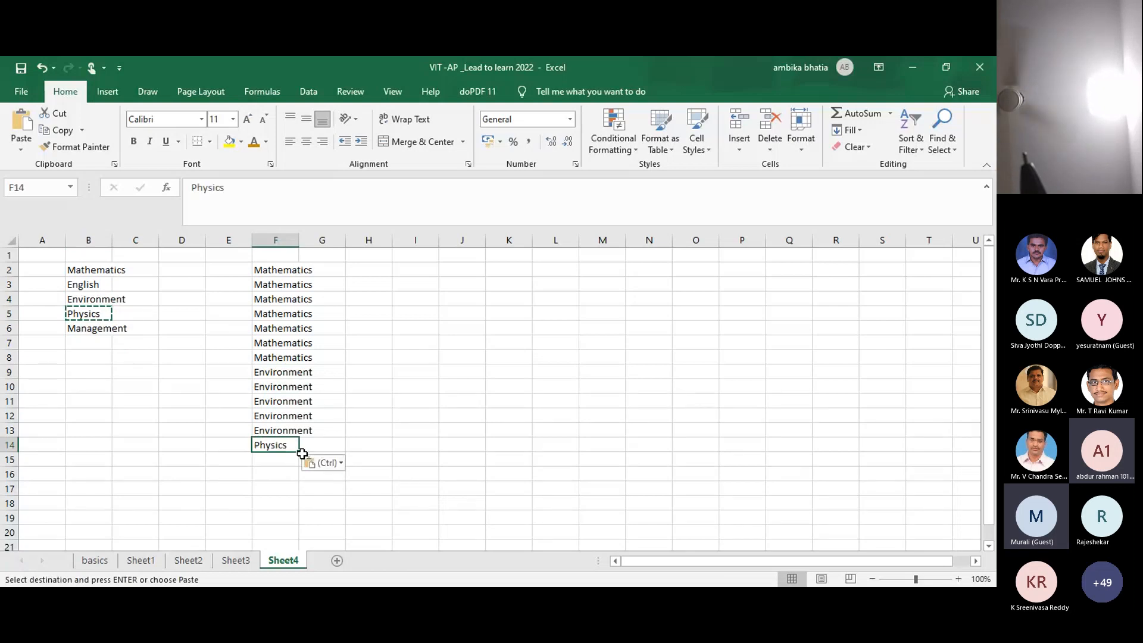
left_click_drag(299, 452, 299, 482)
Step: Copy Management from B6 into F17 and fill it down through F42
left_click(95, 327)
key("ctrl+c")
left_click(267, 488)
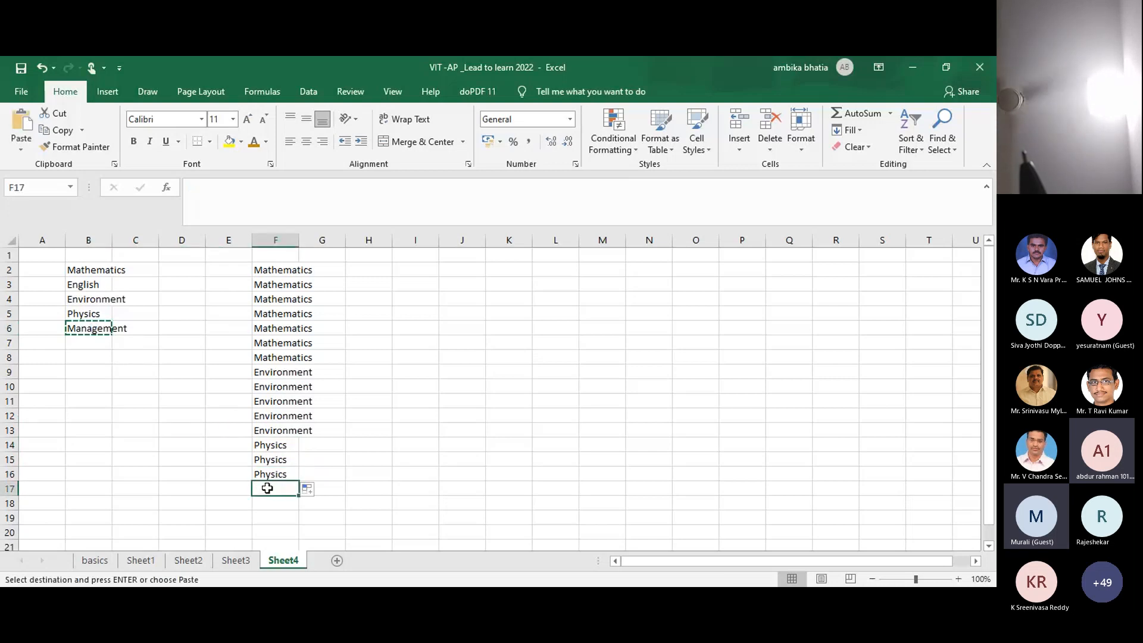
key("ctrl+v")
left_click_drag(298, 498, 299, 525)
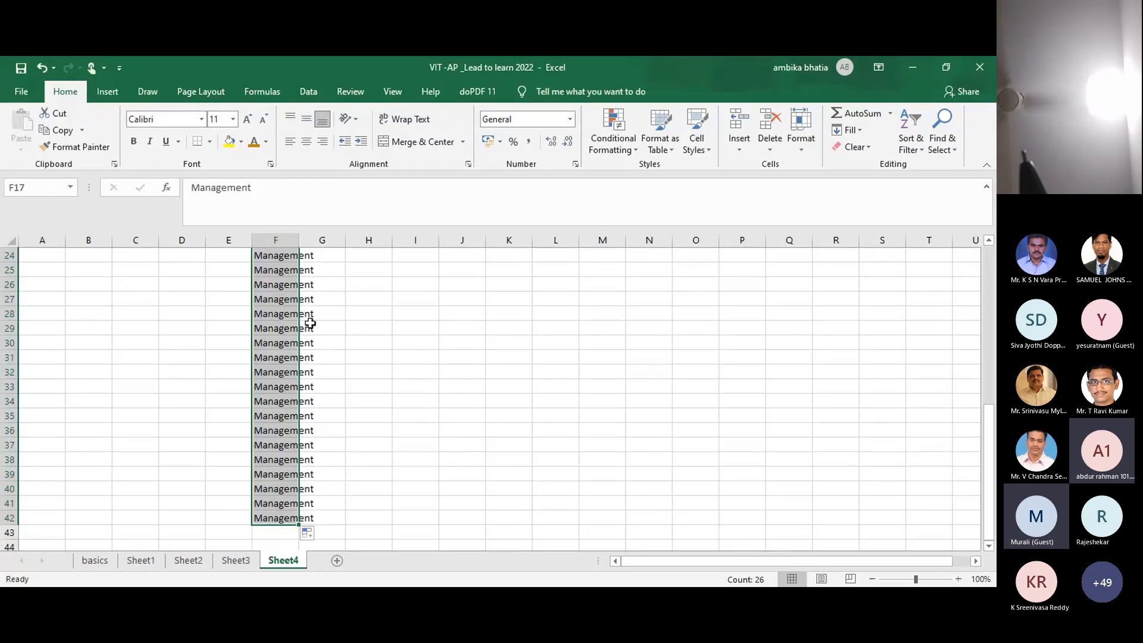
left_click(873, 580)
left_click(872, 579)
left_click(872, 579)
left_click(872, 579)
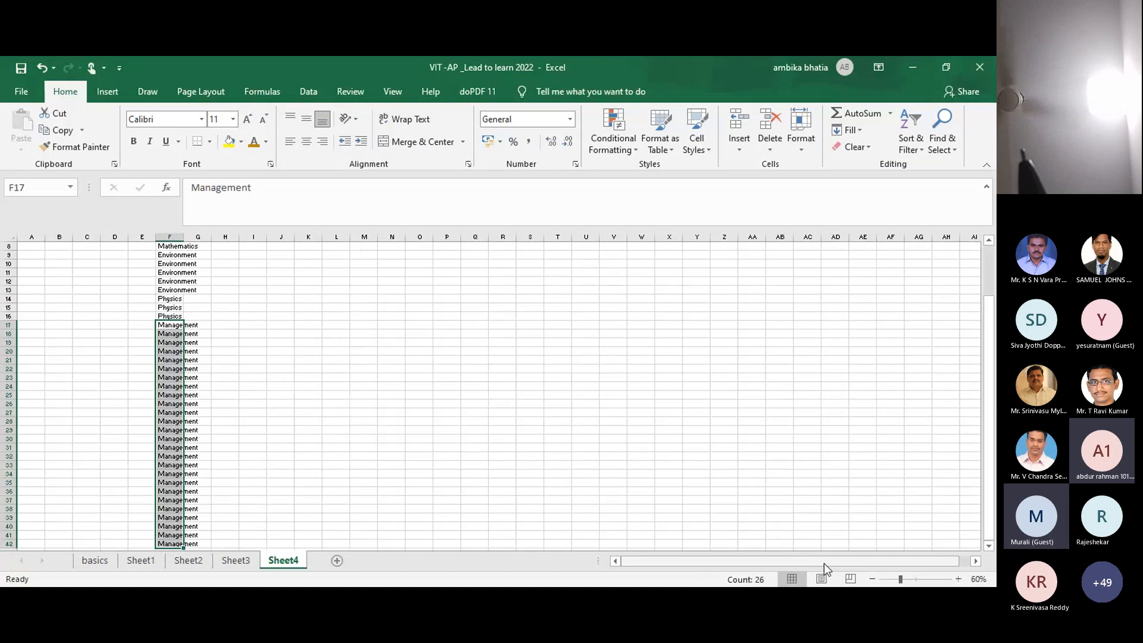
left_click(959, 579)
left_click(960, 580)
left_click(960, 579)
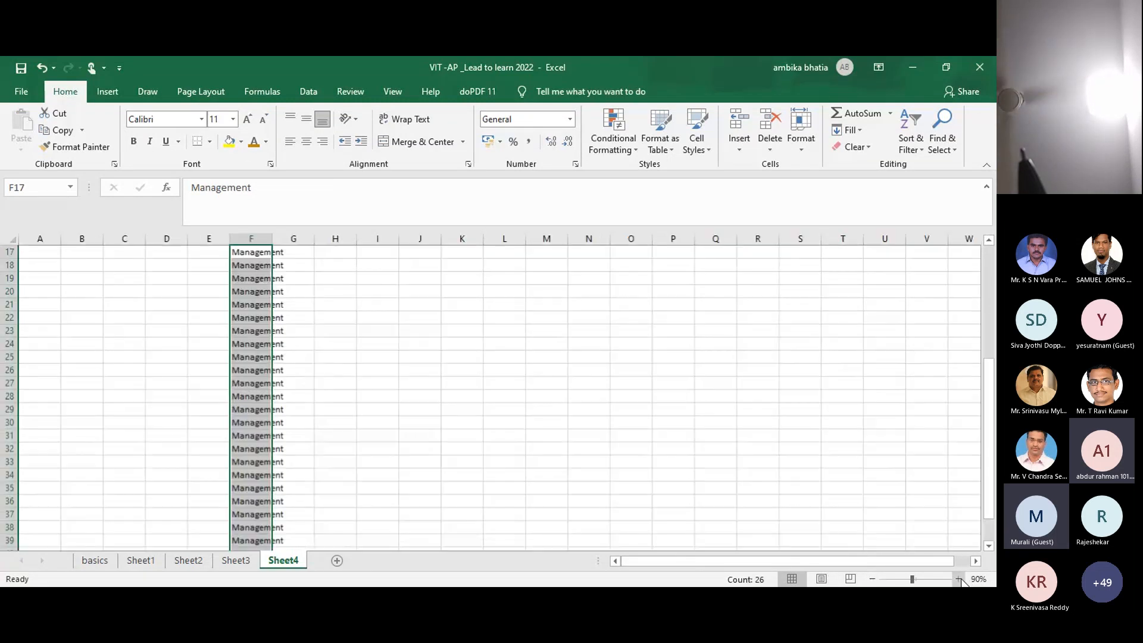
left_click_drag(991, 476, 990, 363)
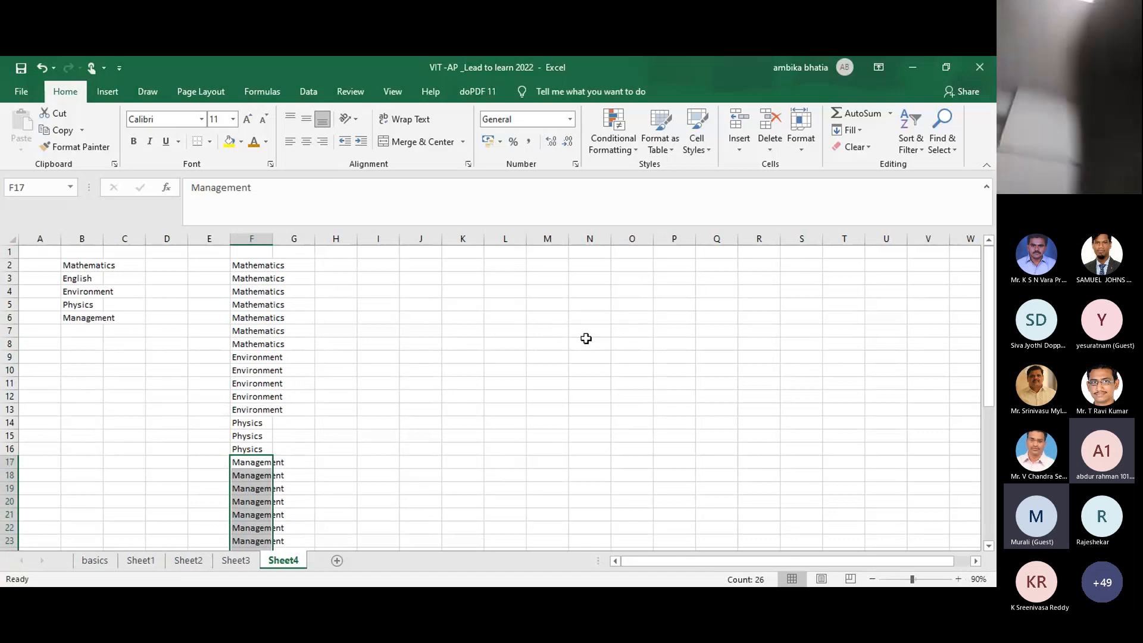
Step: Paste English from B3 into F43 and fill it down to F44
left_click(91, 281)
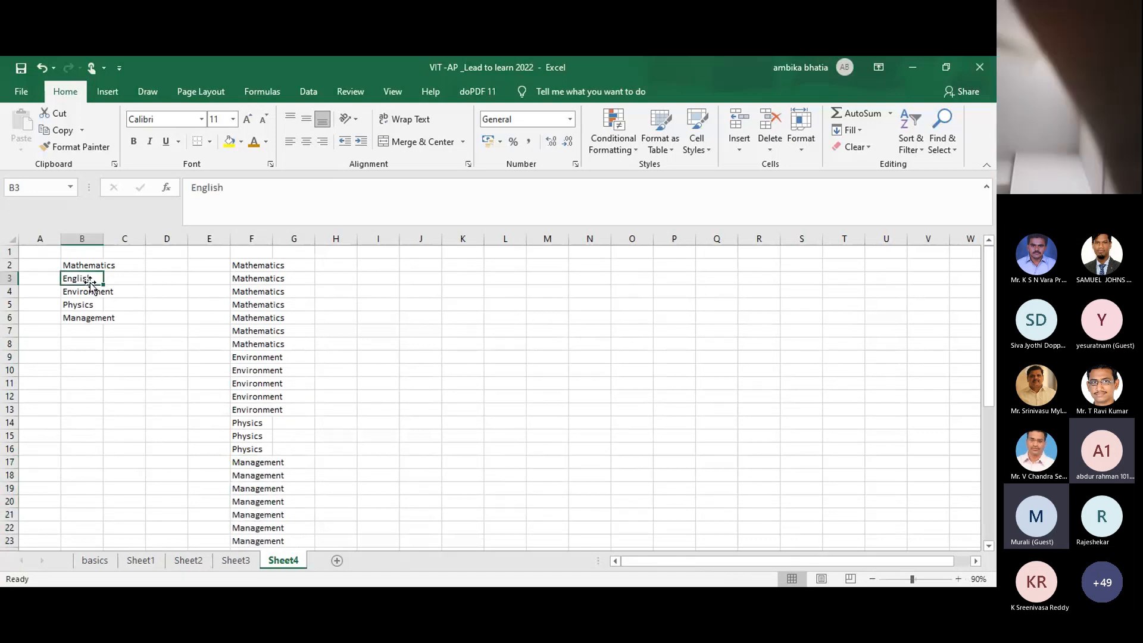
key("ctrl+c")
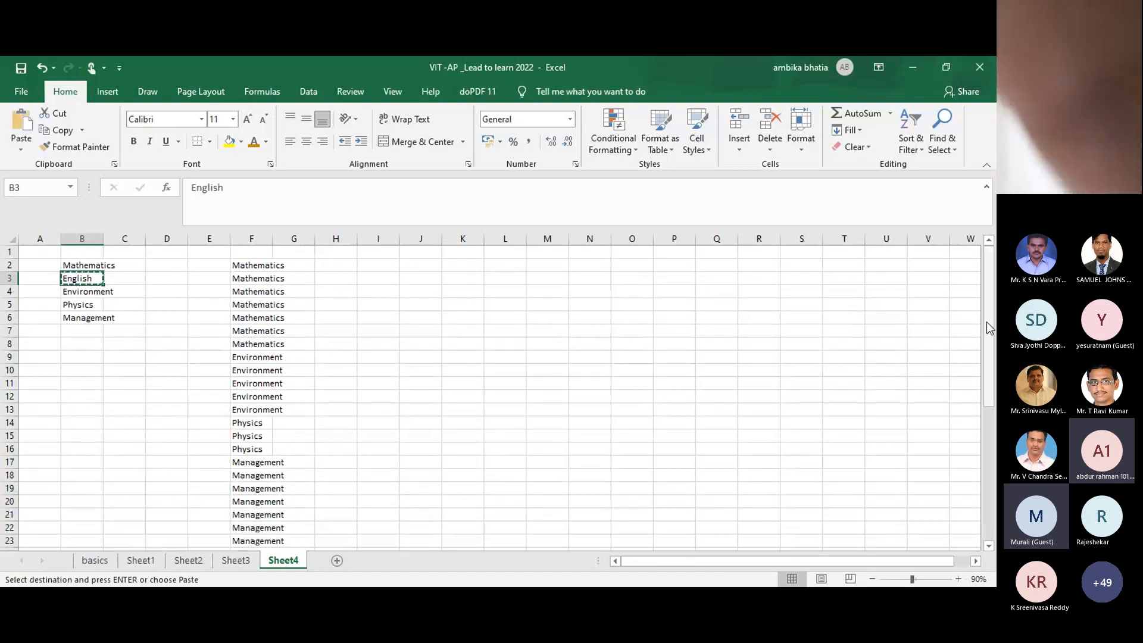
left_click_drag(987, 321, 983, 489)
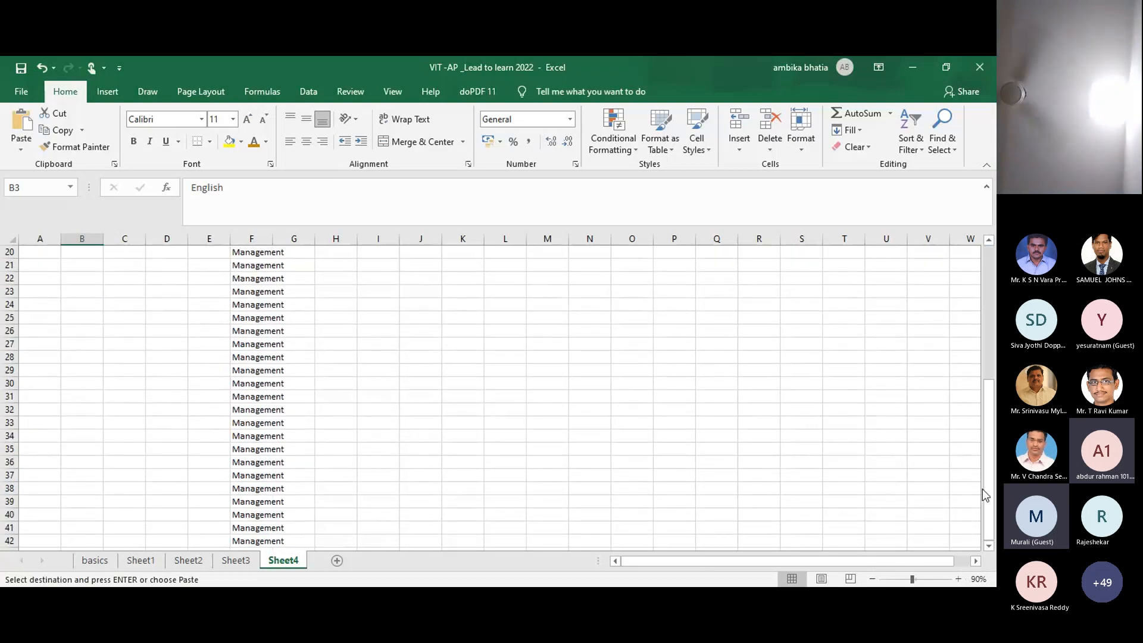
left_click(989, 546)
left_click(989, 546)
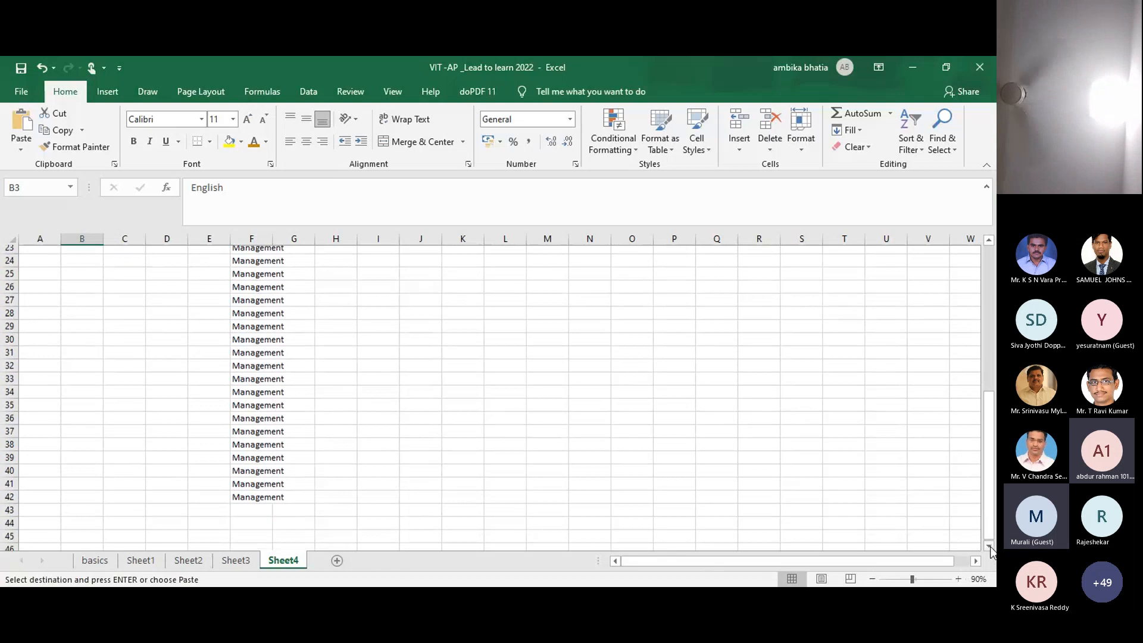
left_click(250, 501)
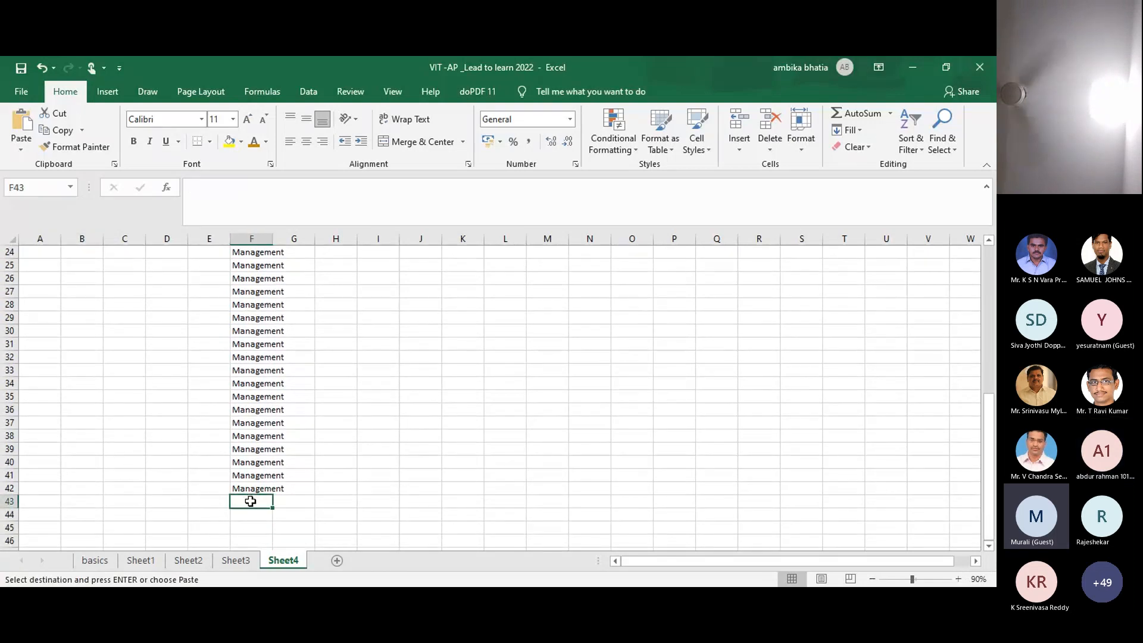
key("ctrl+v")
left_click_drag(273, 510, 269, 527)
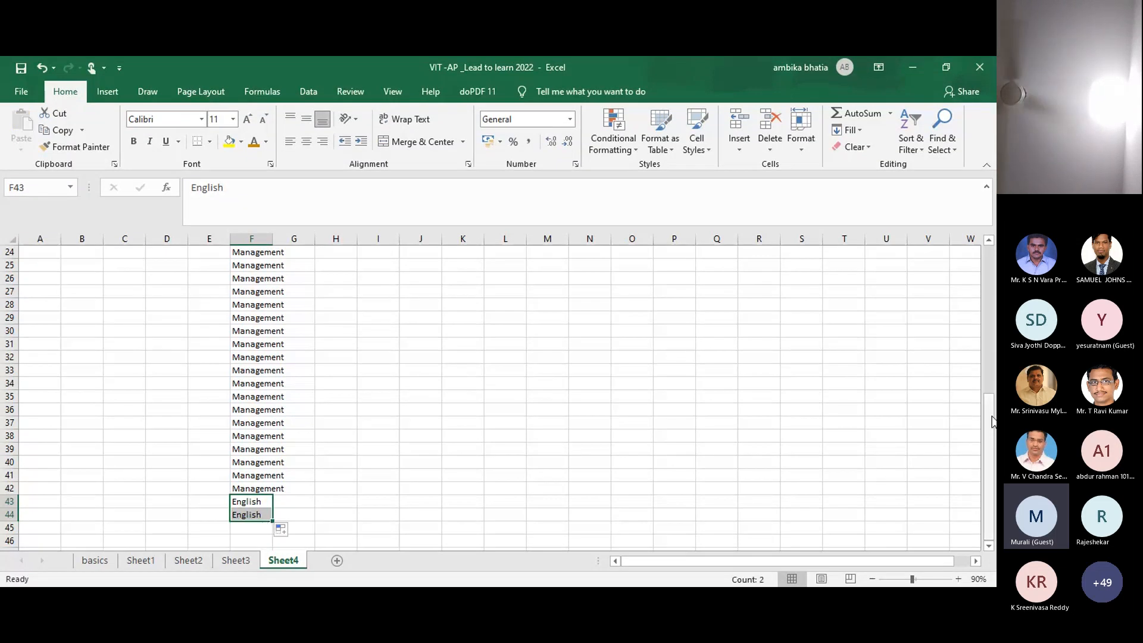
left_click_drag(993, 421, 993, 272)
left_click(339, 269)
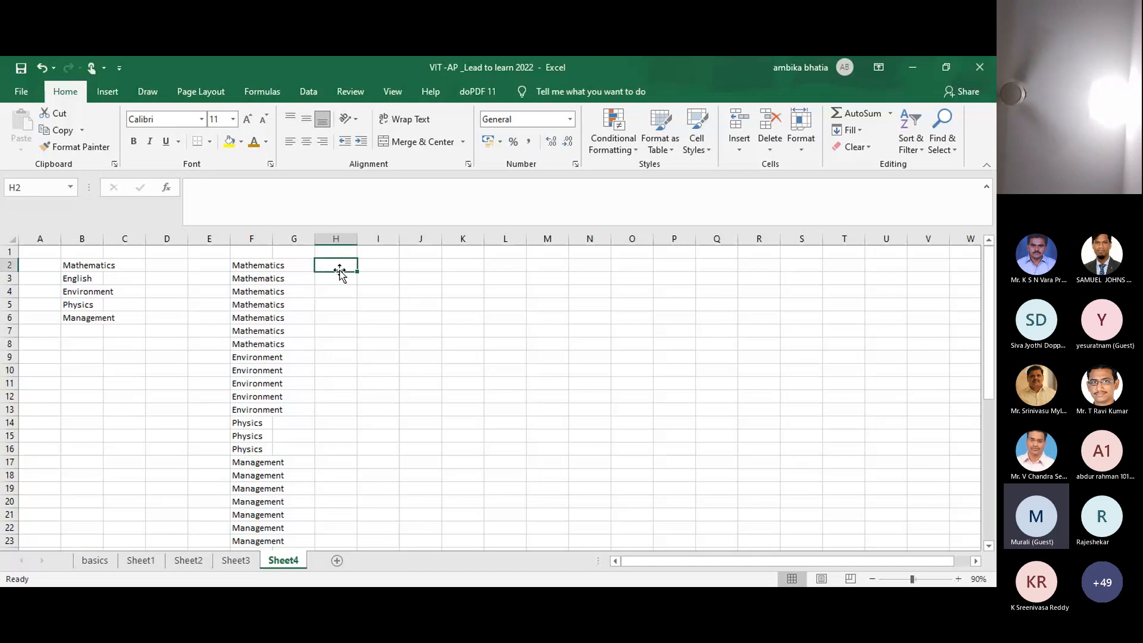
Step: Label H2 'counta', enter =COUNTA(F2:F44) in I2 returning 43, and widen columns H and I
type("cou")
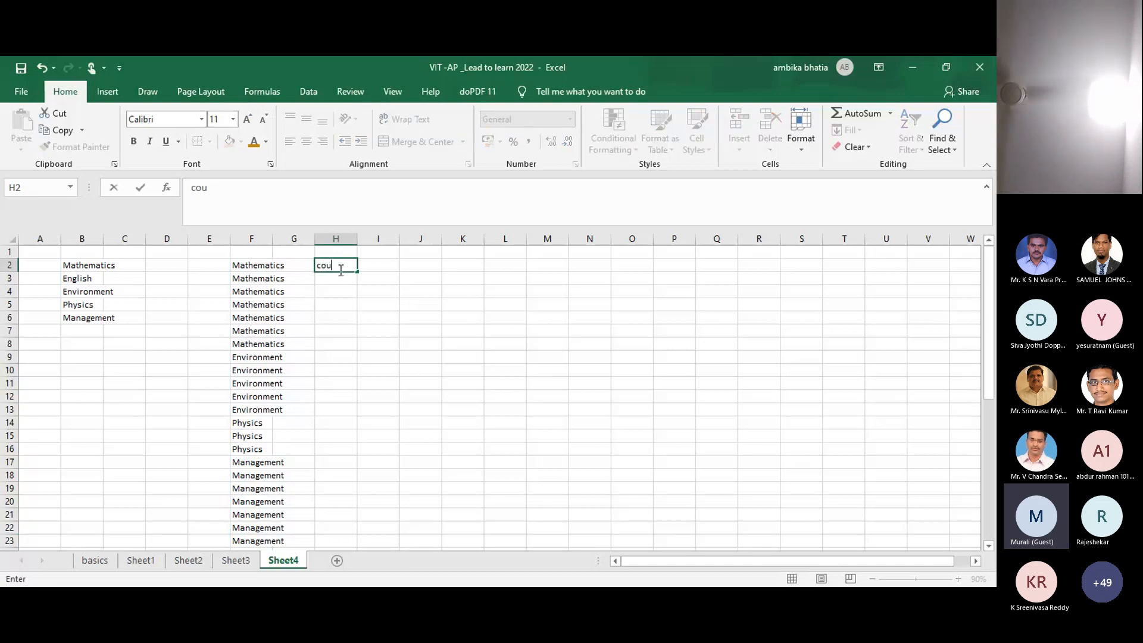
type("nta")
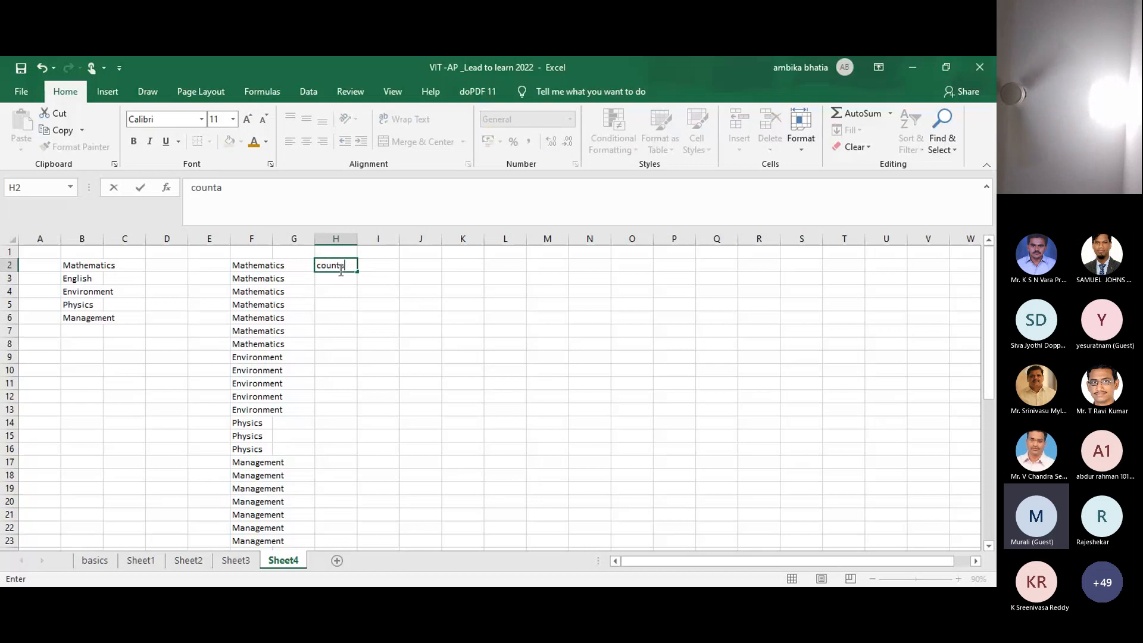
key("Tab")
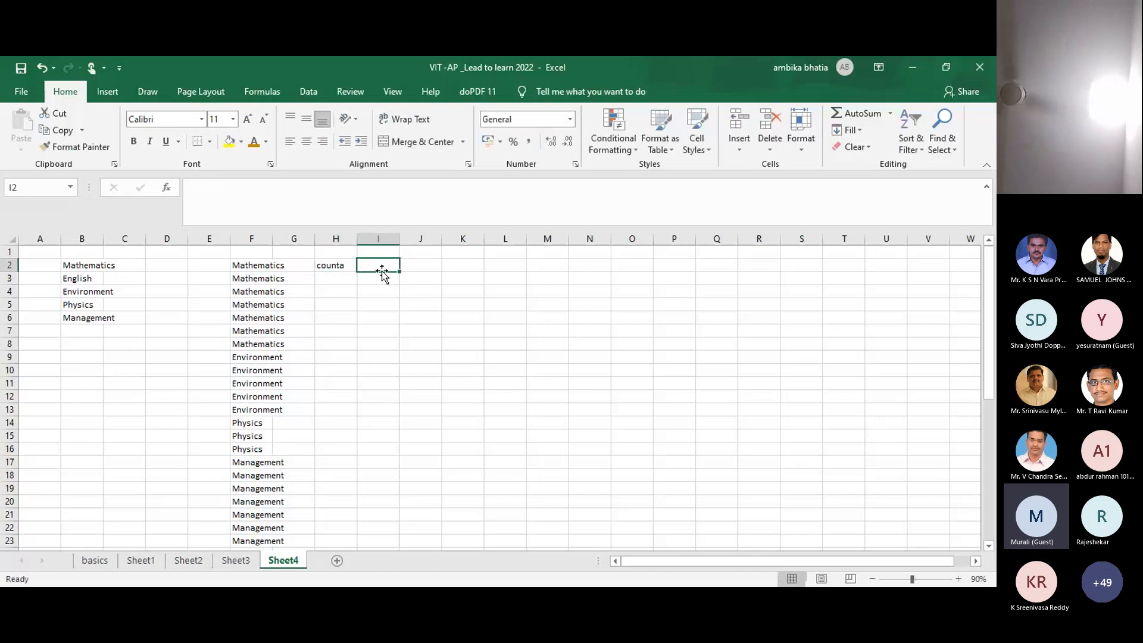
type("=")
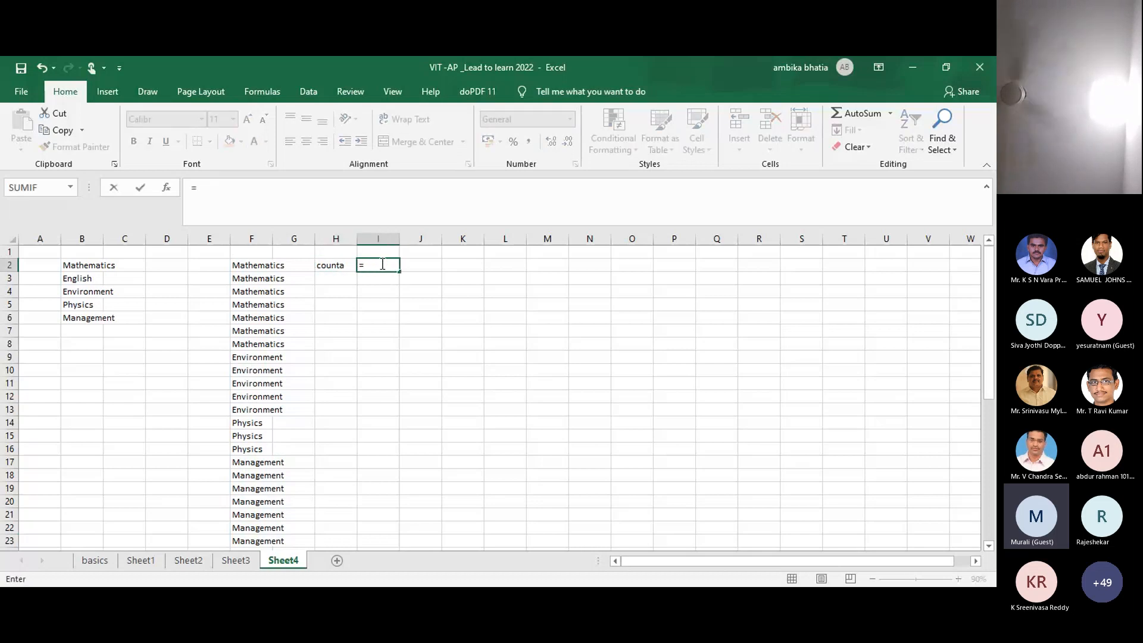
type("counta")
key("Tab")
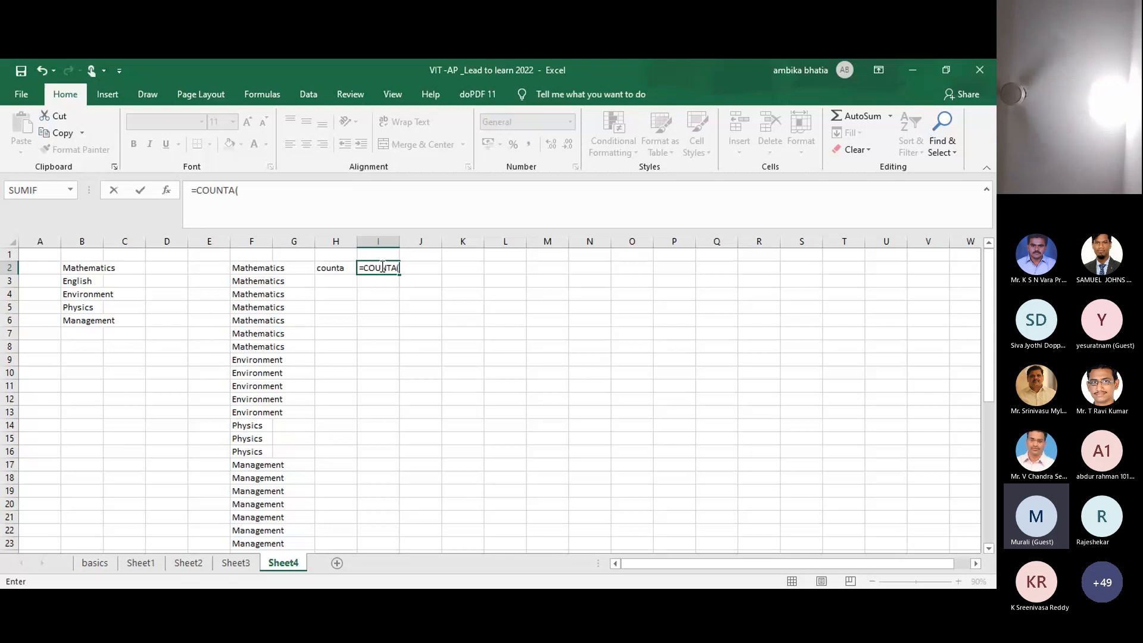
left_click(260, 268)
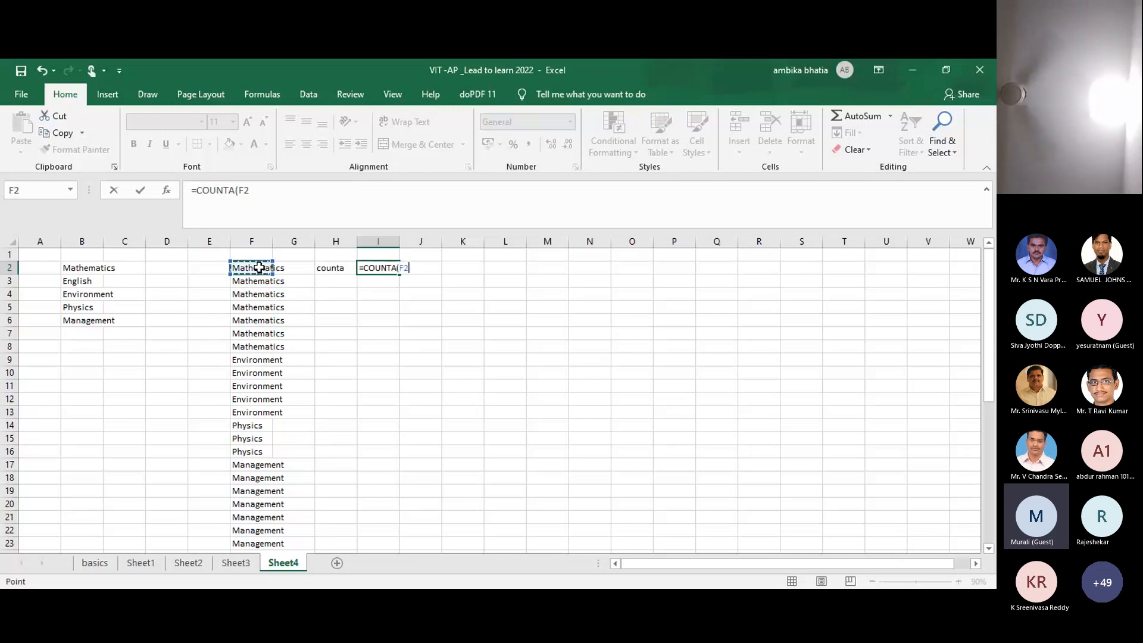
key("ctrl+shift+Down")
key("Return")
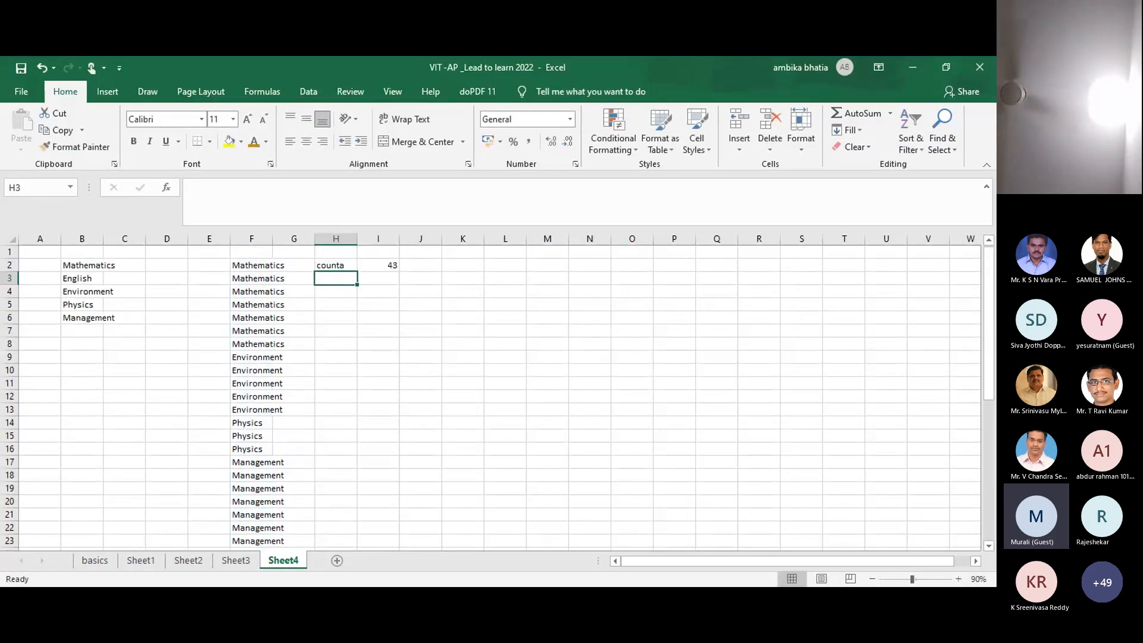
left_click(381, 265)
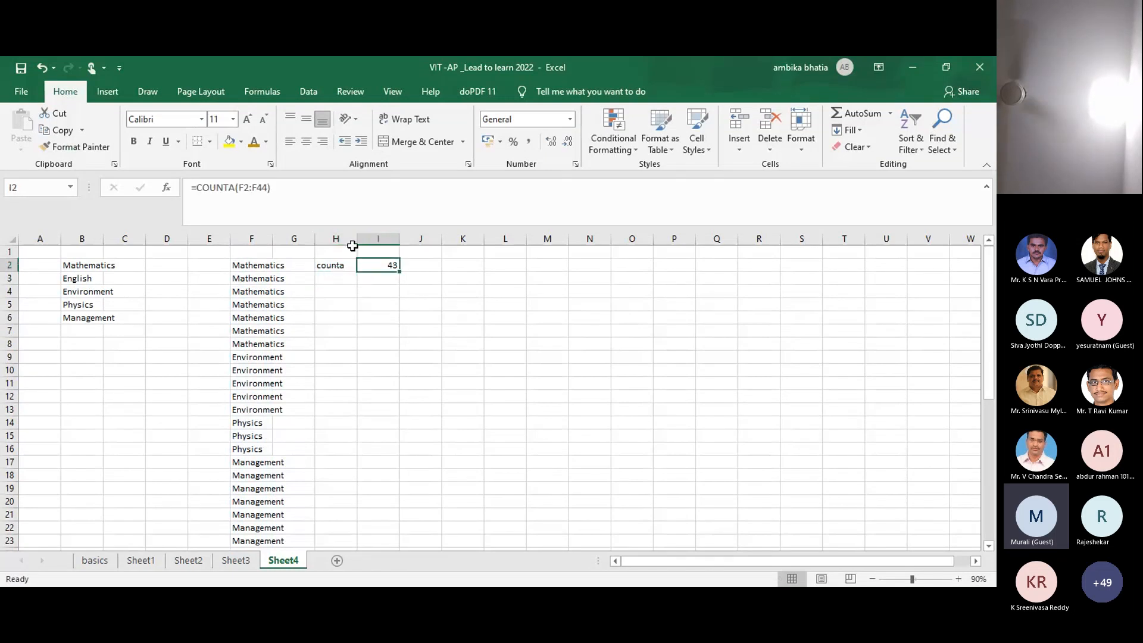
left_click_drag(354, 240, 413, 244)
left_click(416, 309)
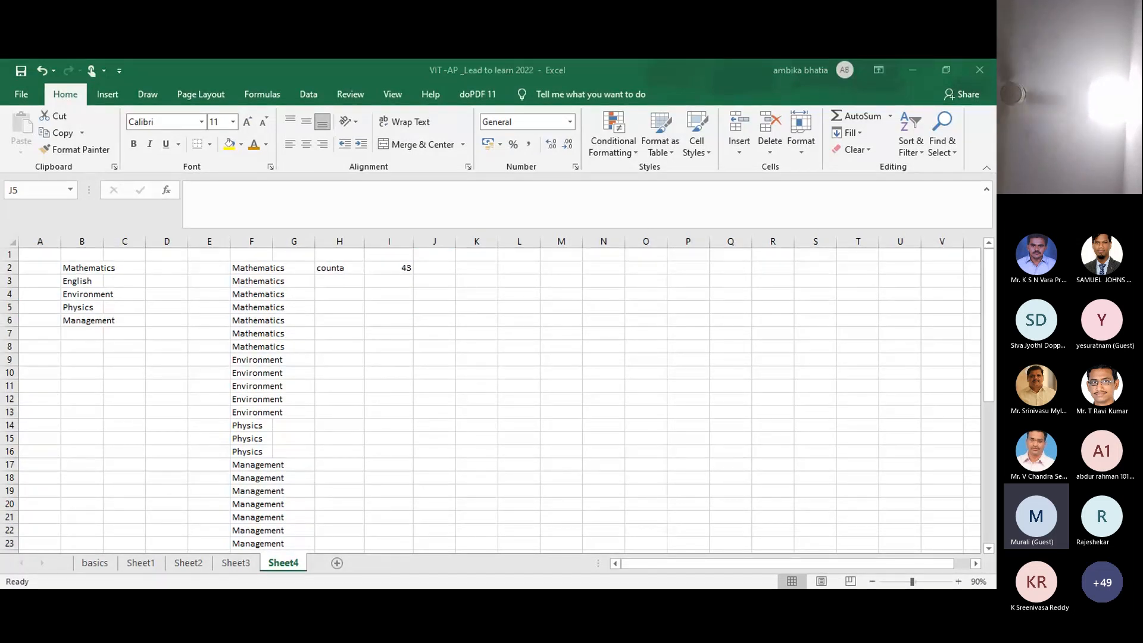
Step: Label cell H4 'countif'
left_click(351, 293)
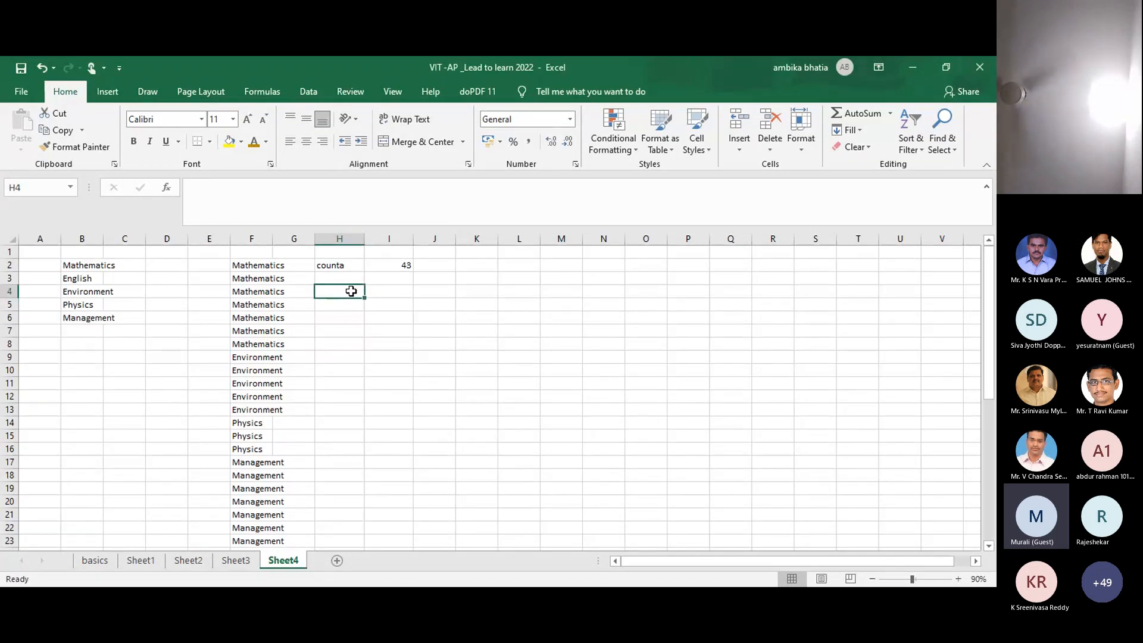
type("count")
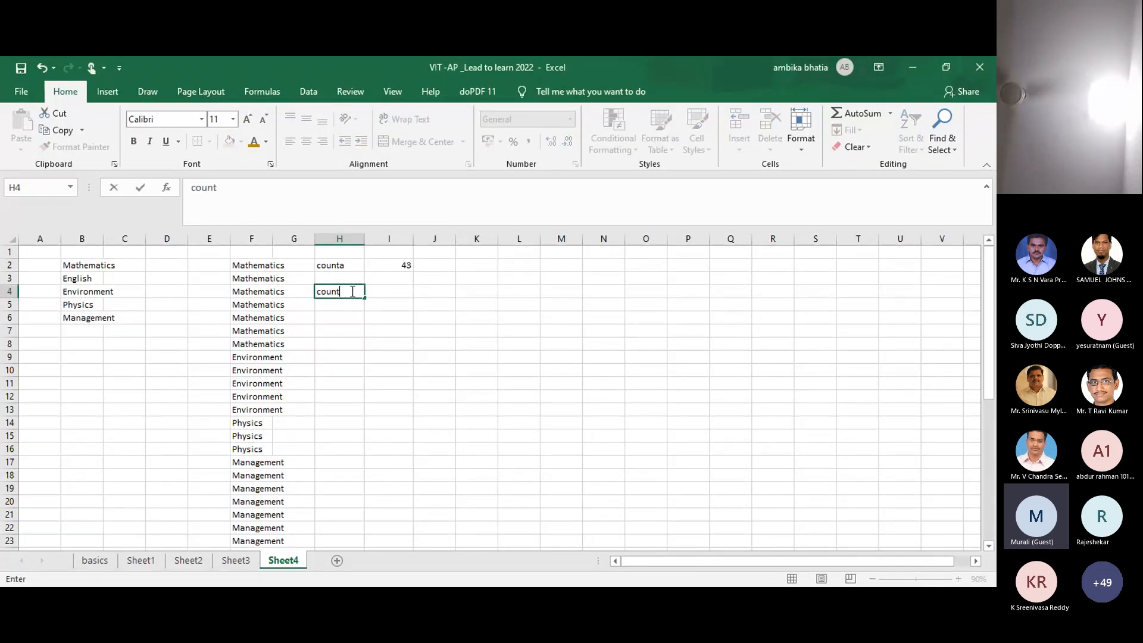
type("if")
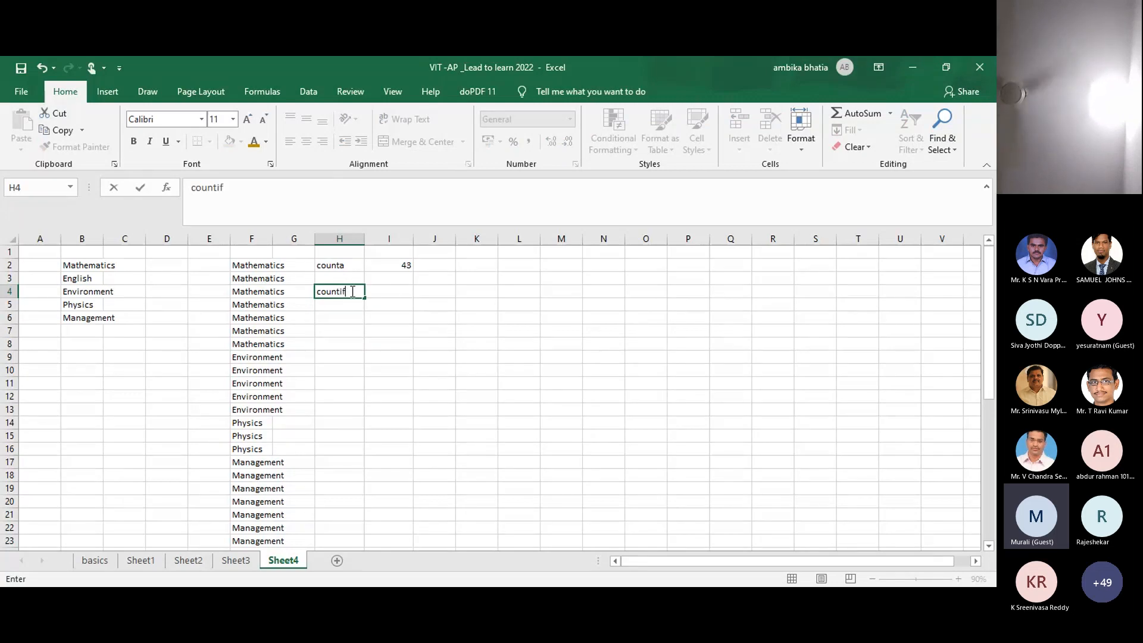
left_click(392, 291)
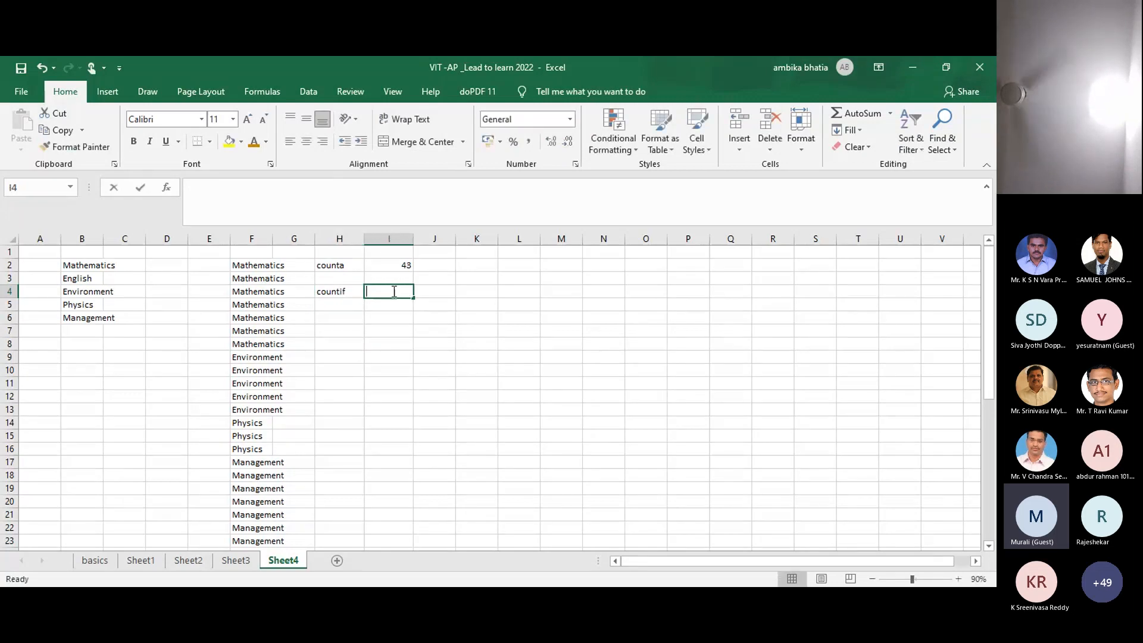
Step: In I4, start =COUNTIF(F2:F44,B2 using Mathematics in B2 as the criterion
type("=")
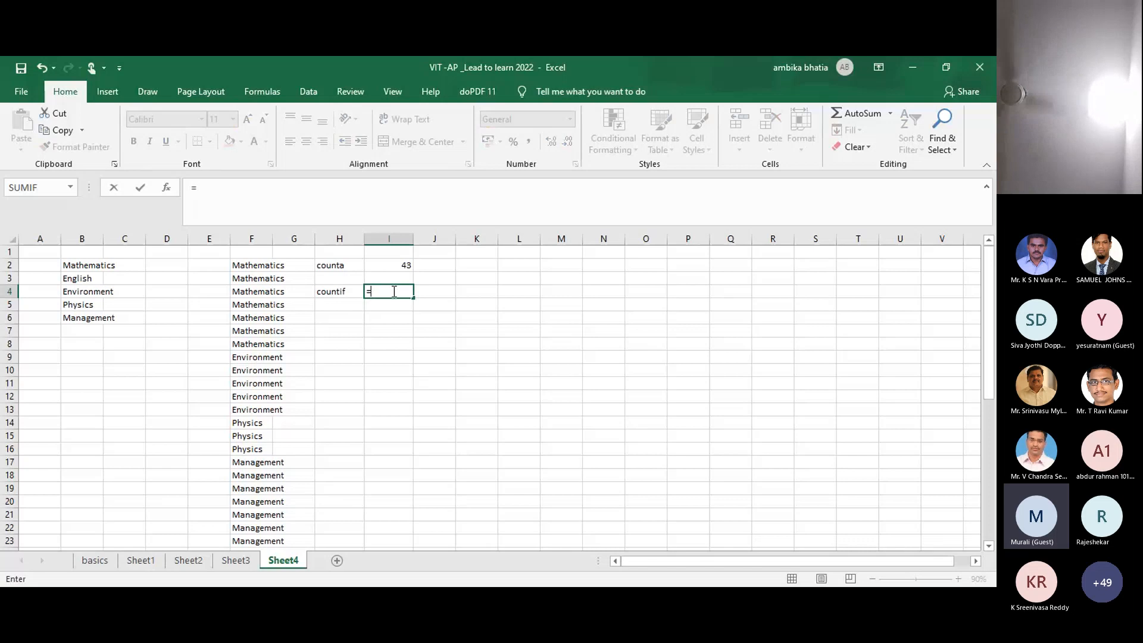
type("cou")
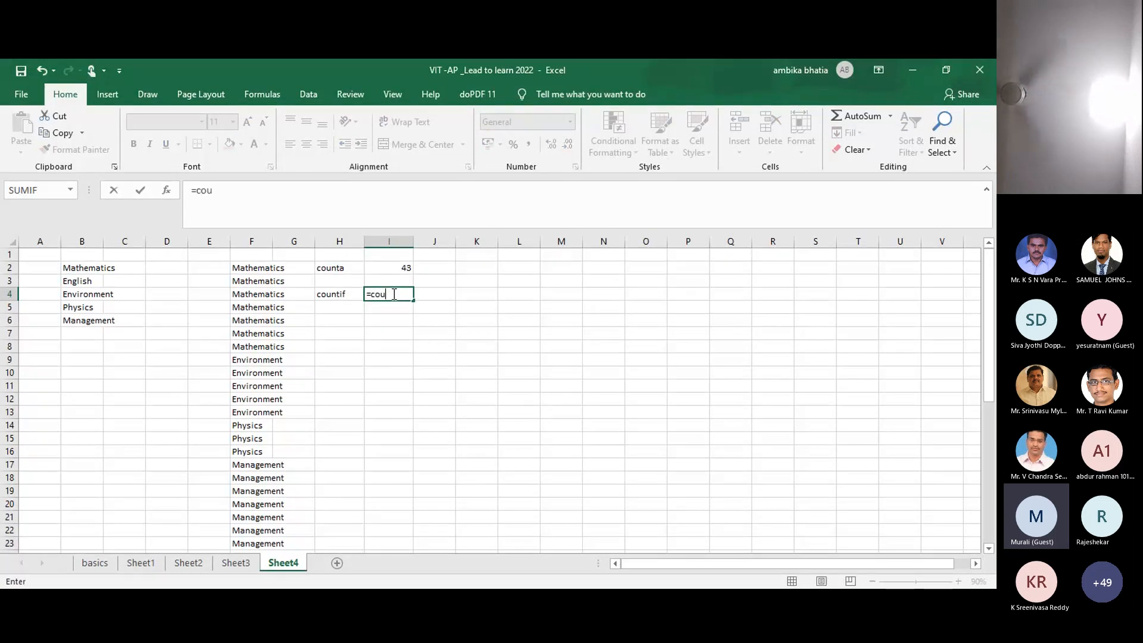
type("ntif(")
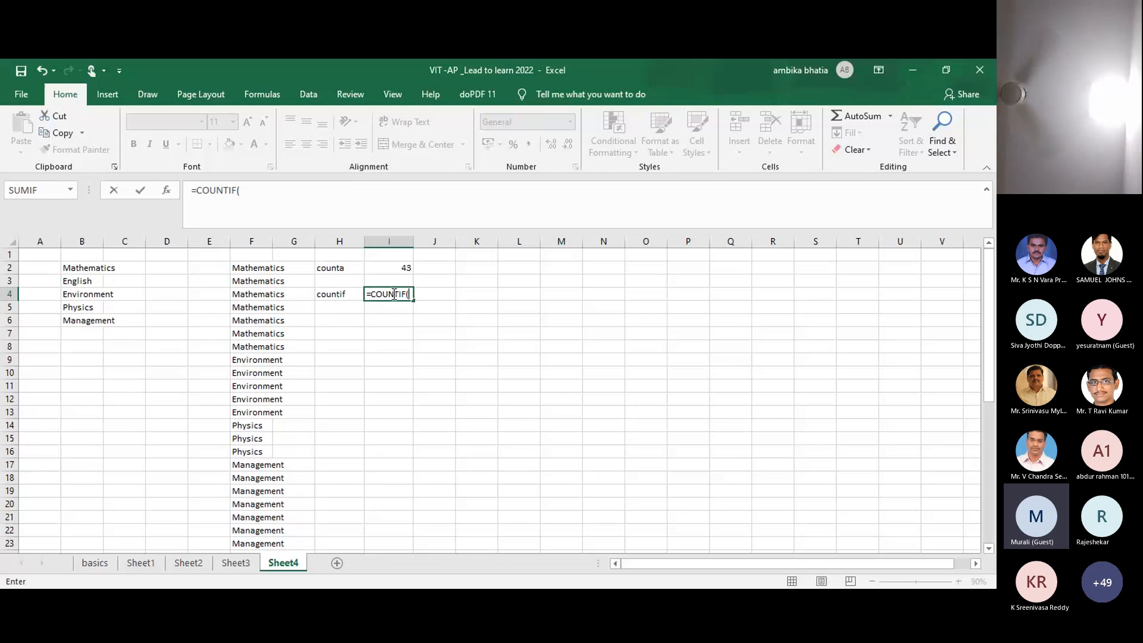
left_click(254, 272)
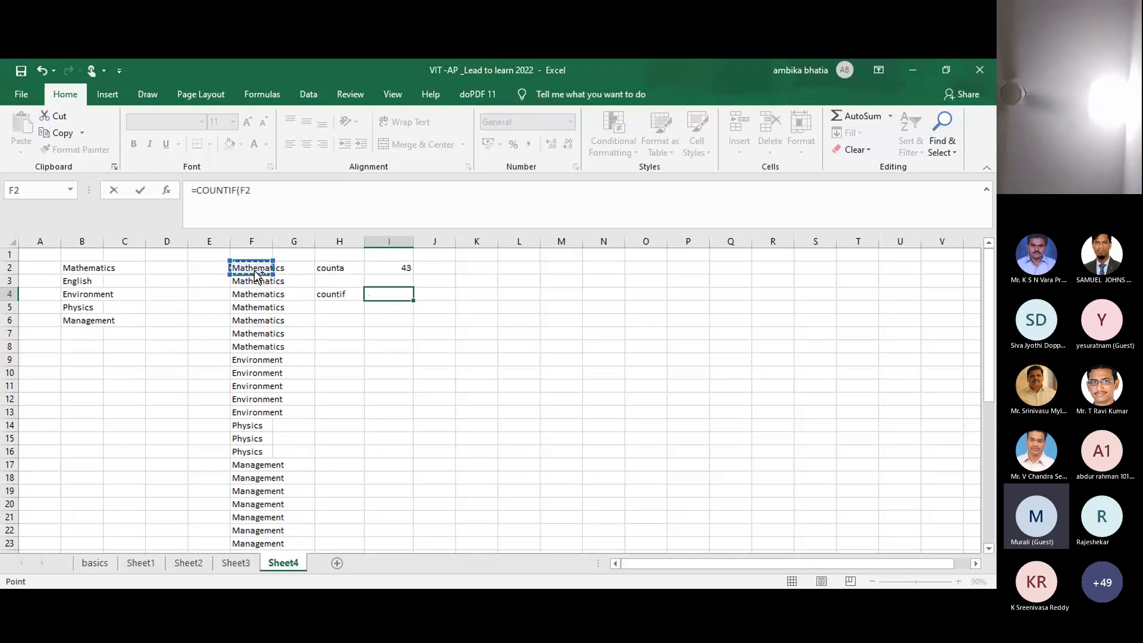
key("ctrl+shift+Down")
scroll(255, 273, "up", 6)
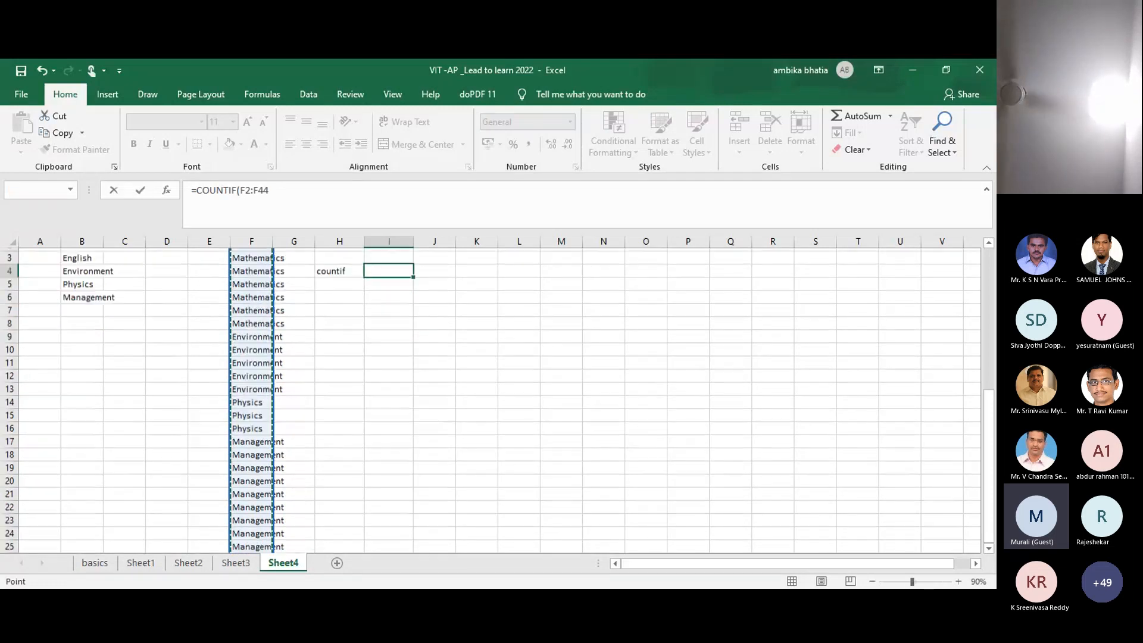
scroll(435, 312, "up", 1)
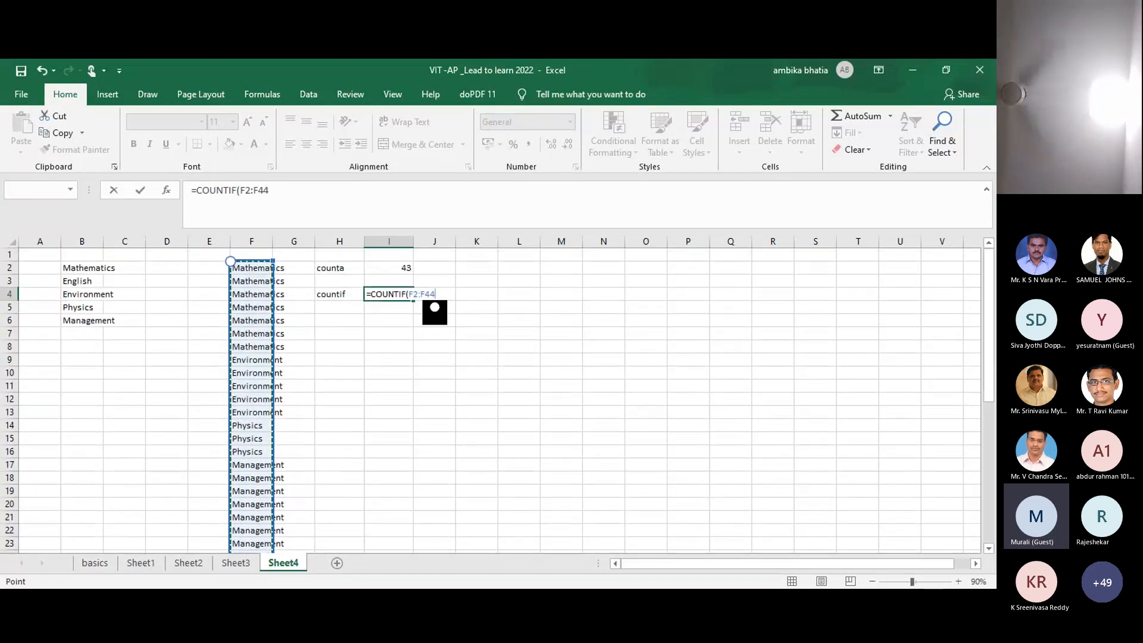
type(",")
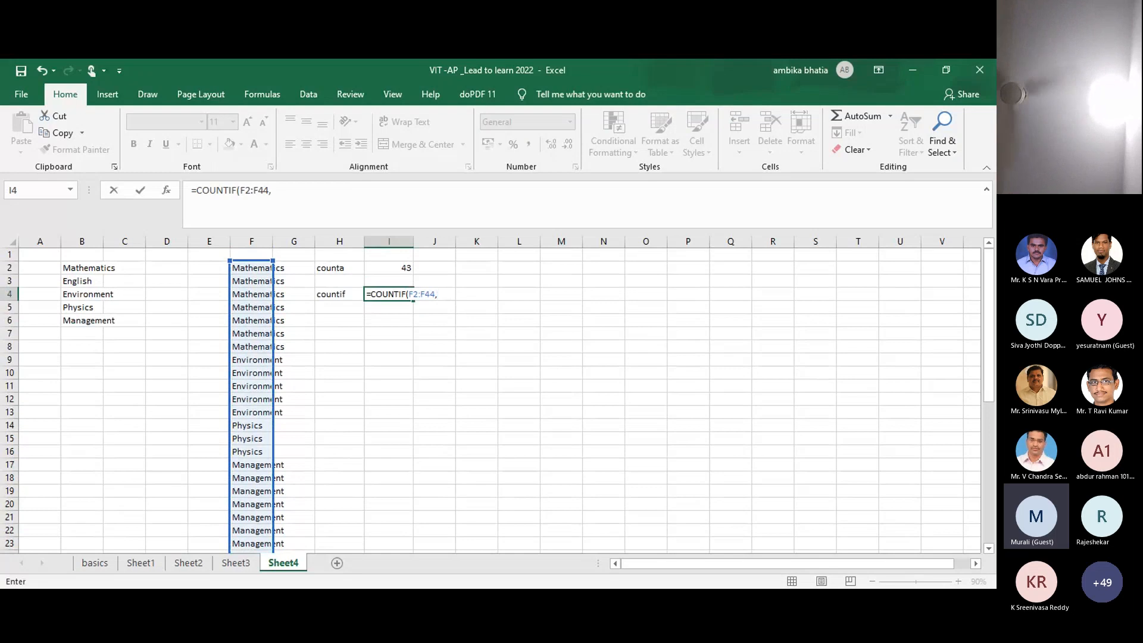
left_click(83, 270)
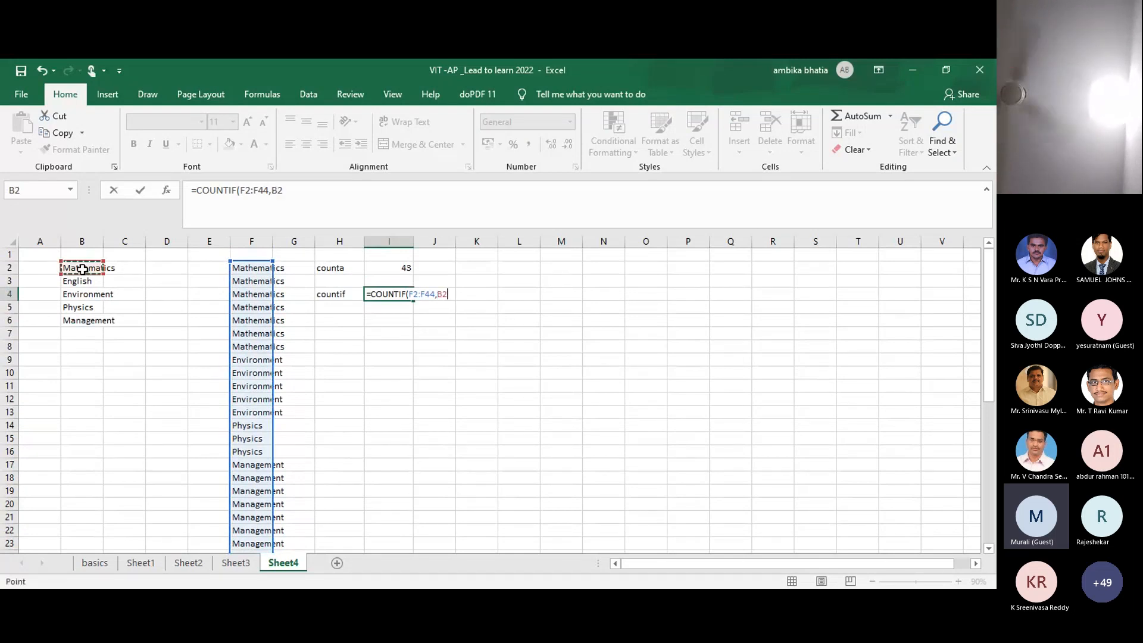
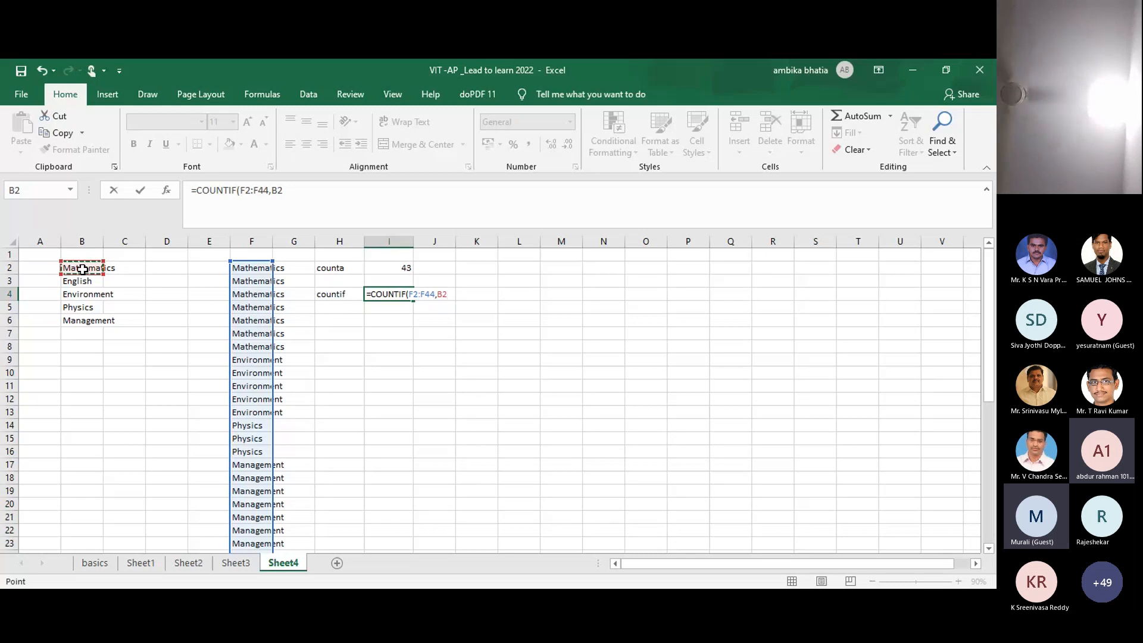
Step: Commit =COUNTIF(F2:F44,B2) in I4, which returns 7 for Mathematics
key("Return")
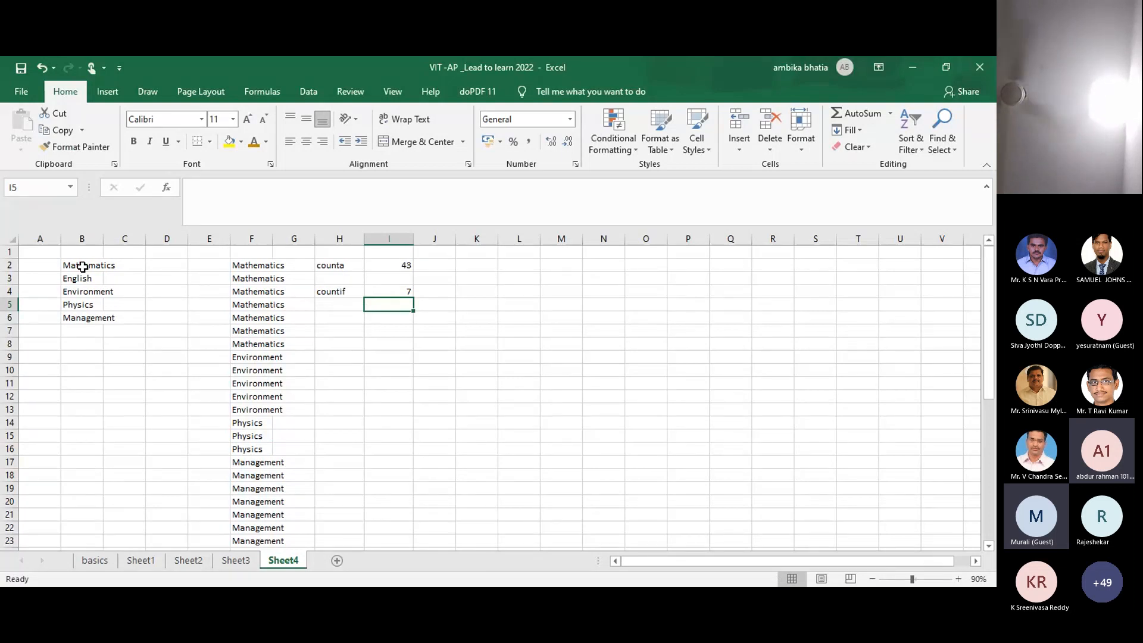
left_click(73, 263)
Step: Copy the five subject names from B2:B6 and paste them into J4:J8
key("shift+Right")
key("shift+Down")
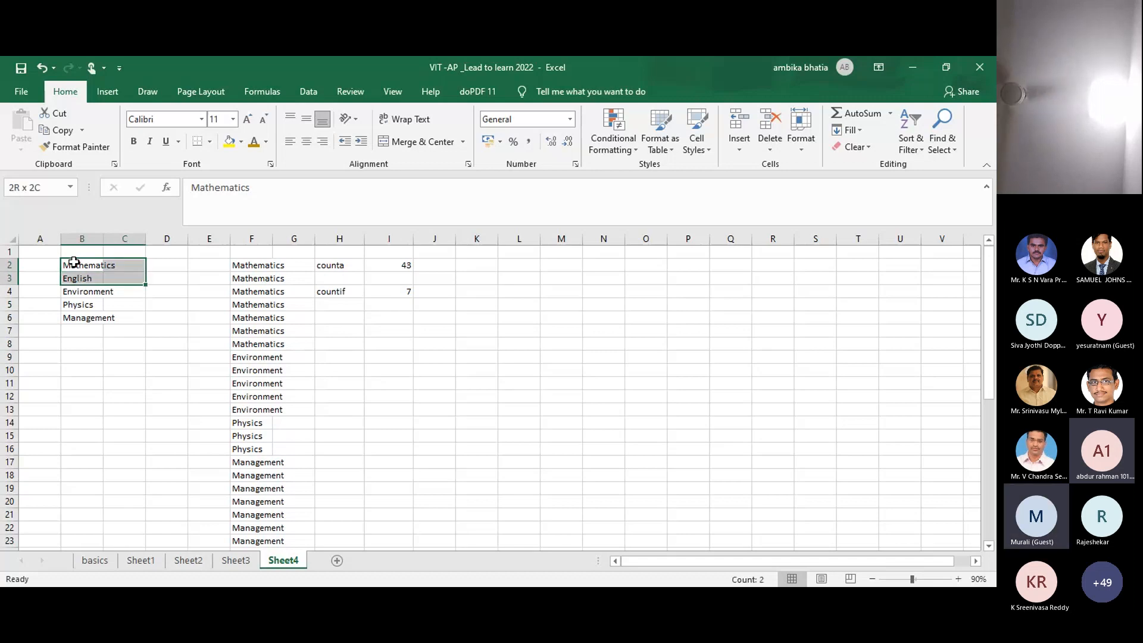
key("shift+Down")
key("shift+Down")
key("shift+Down")
key("ctrl+c")
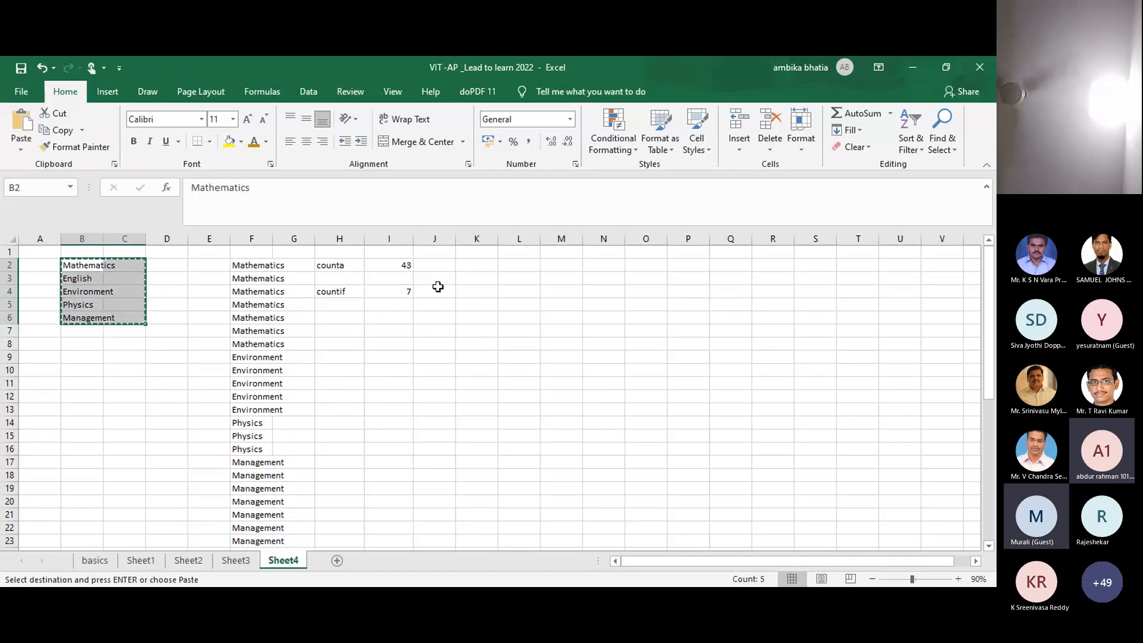
left_click(441, 292)
key("ctrl+v")
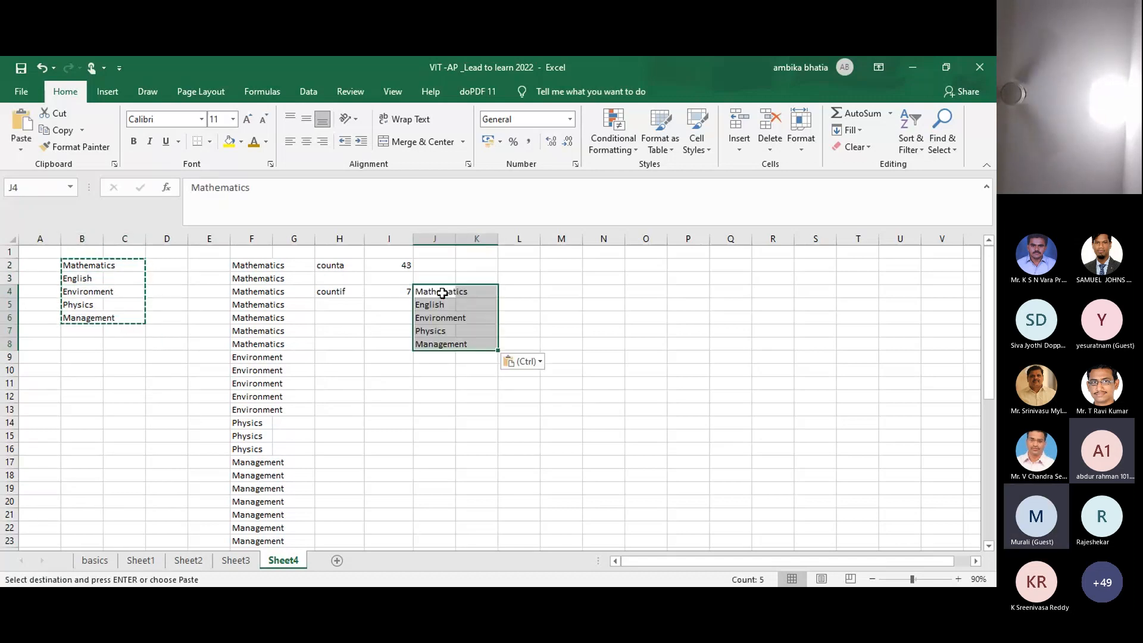
left_click(394, 308)
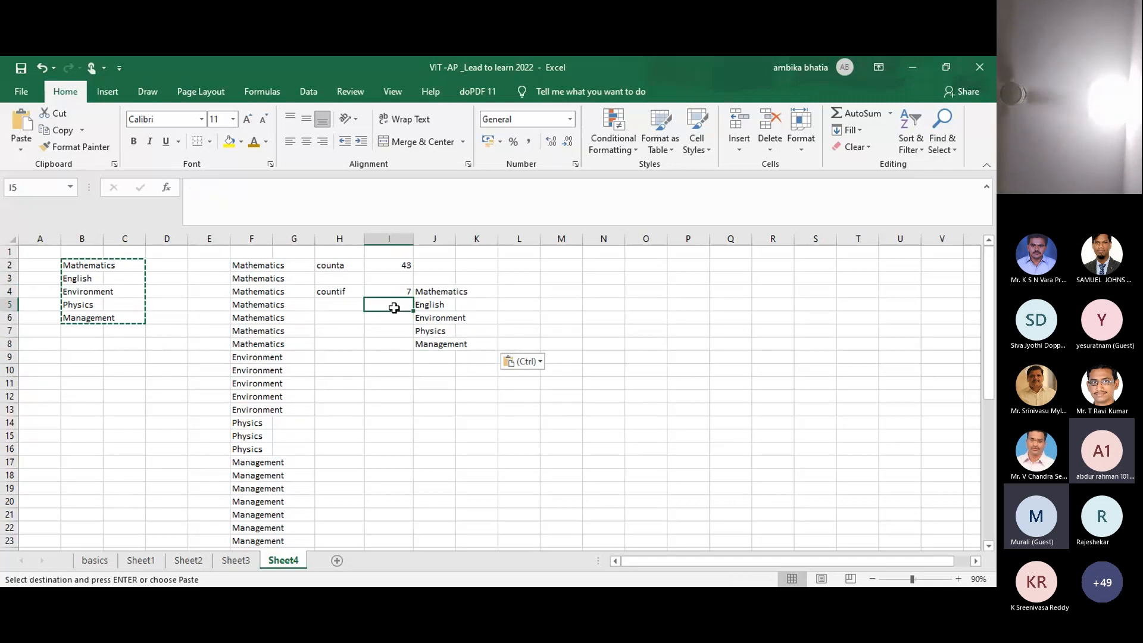
key("Escape")
key("Escape")
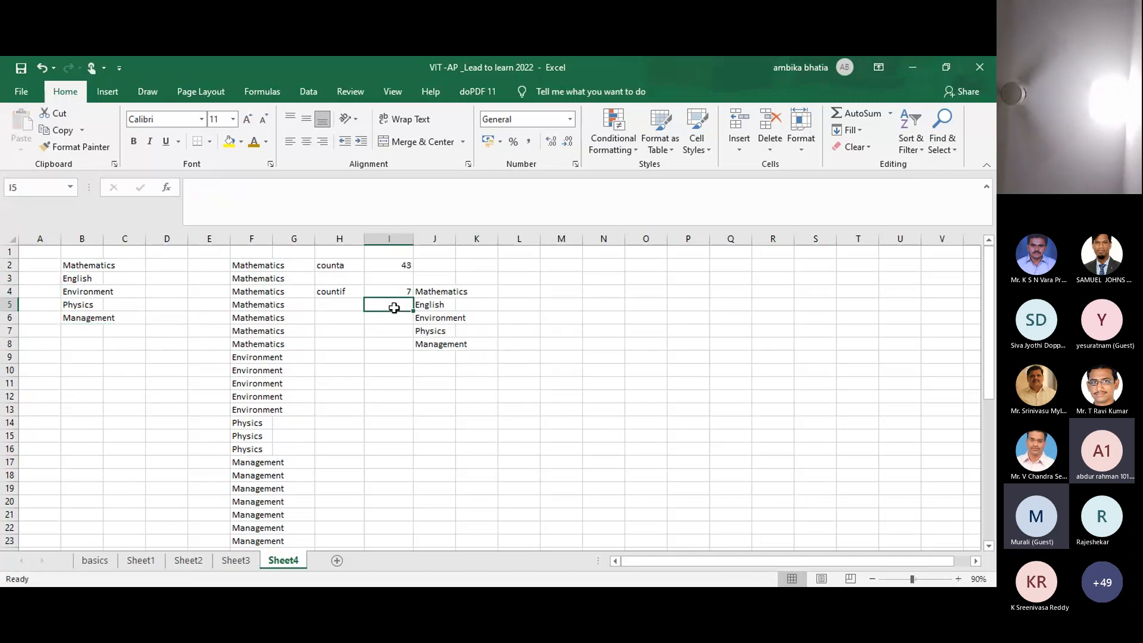
left_click(398, 292)
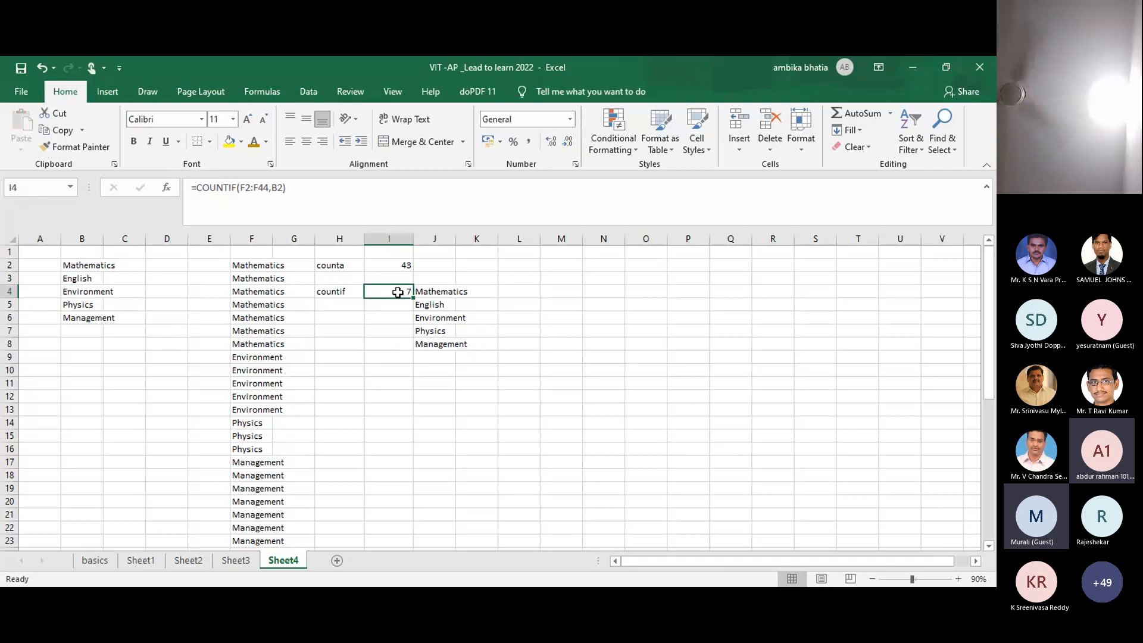
Step: Edit the I4 COUNTIF so its range is locked as $F$2:$F$44, still returning 7
double_click(397, 292)
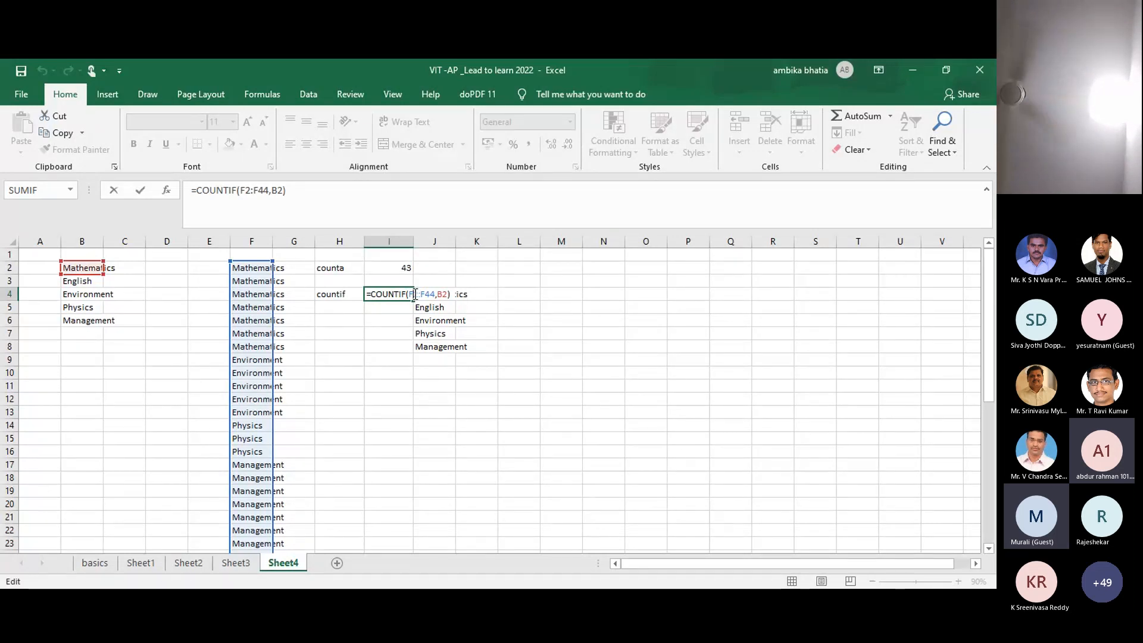
key("F4")
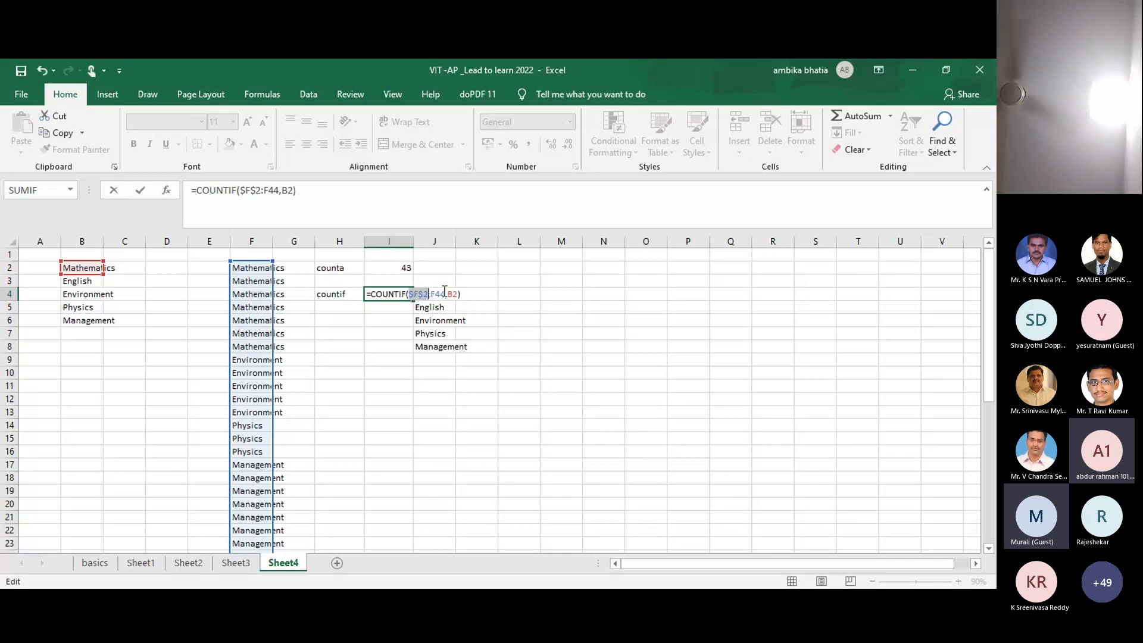
left_click(437, 294)
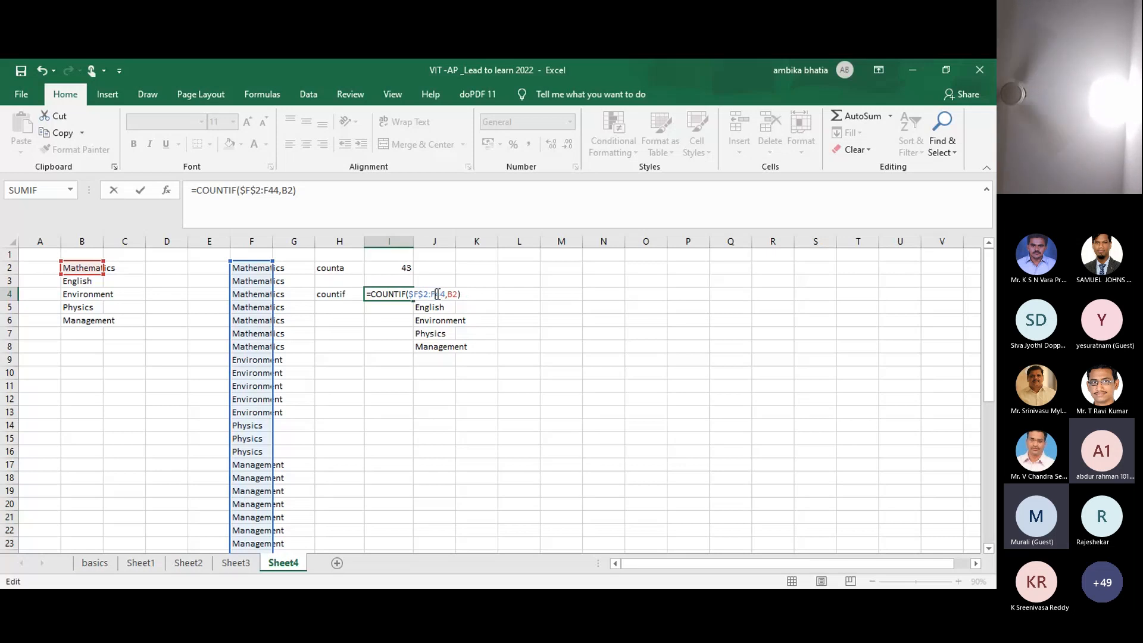
key("F4")
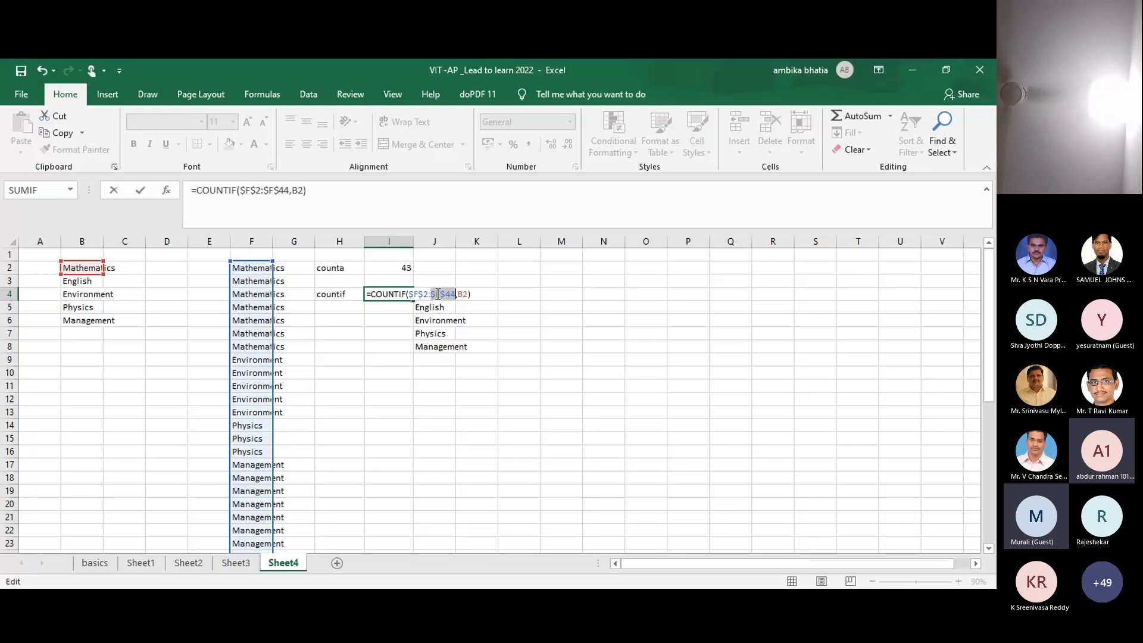
key("Return")
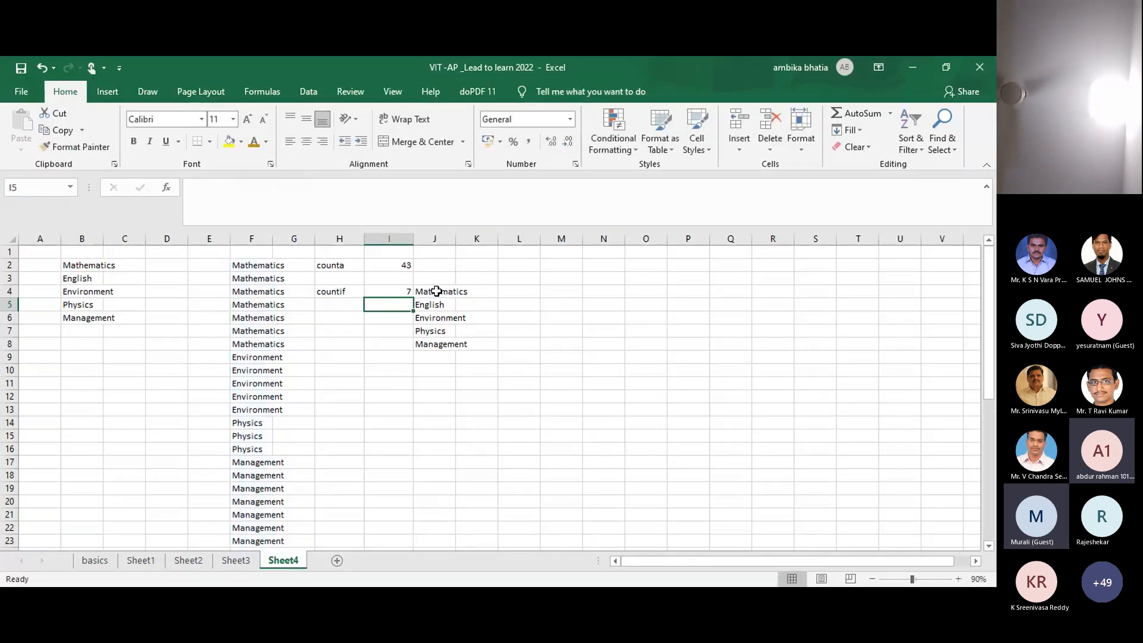
Step: Enter the reminder note 'freeze the cell press F4' in L4
left_click(520, 294)
type("fre")
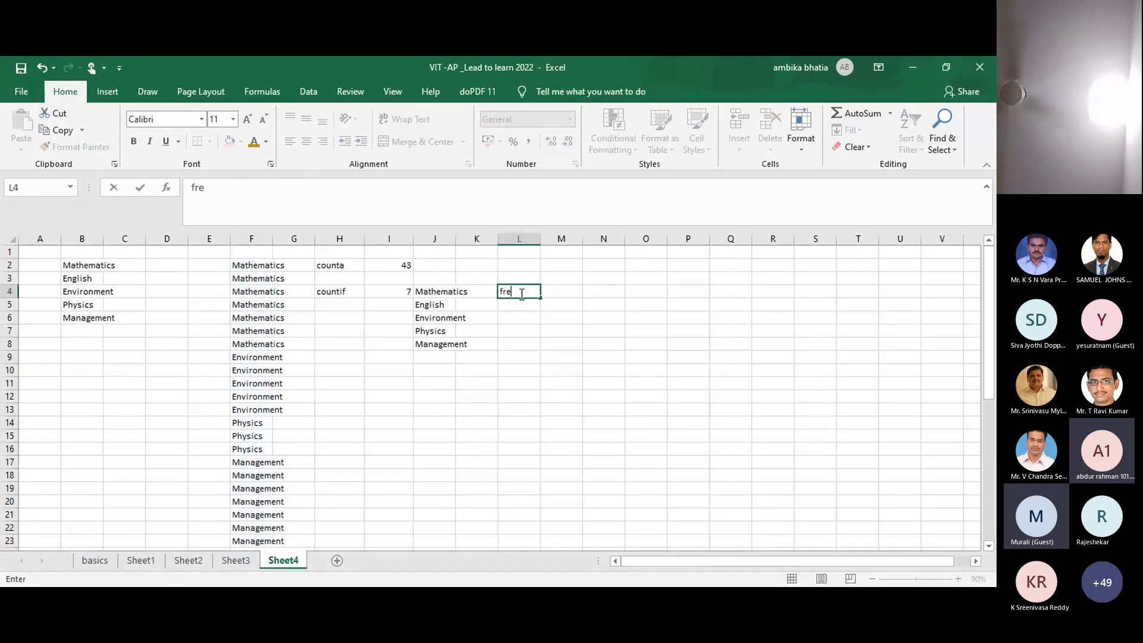
type("eze the d")
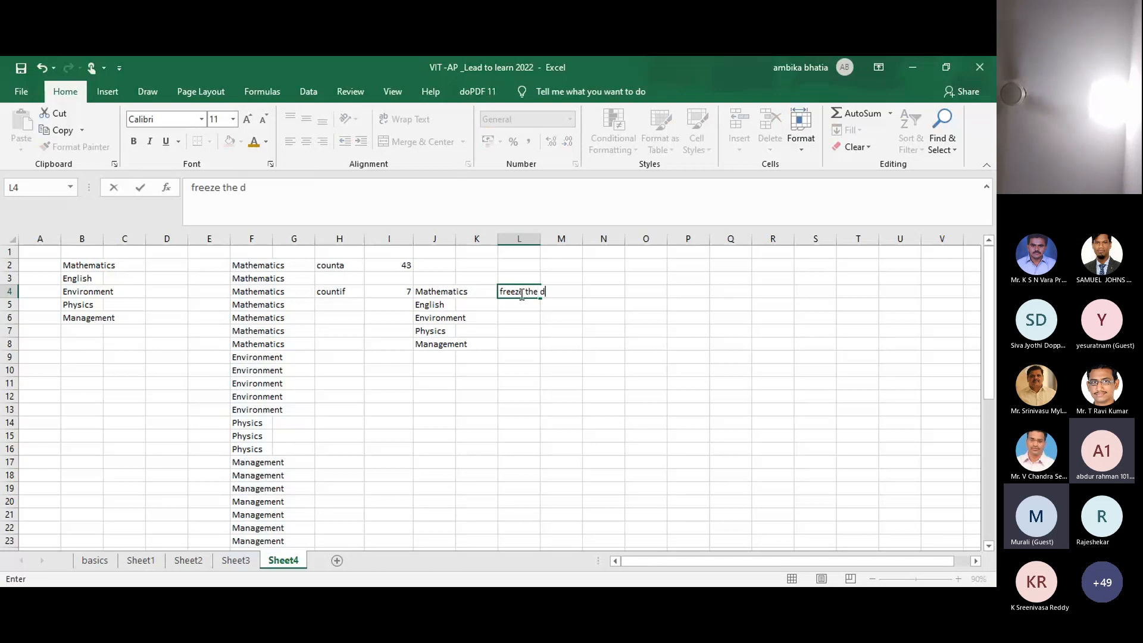
key("BackSpace")
type("c")
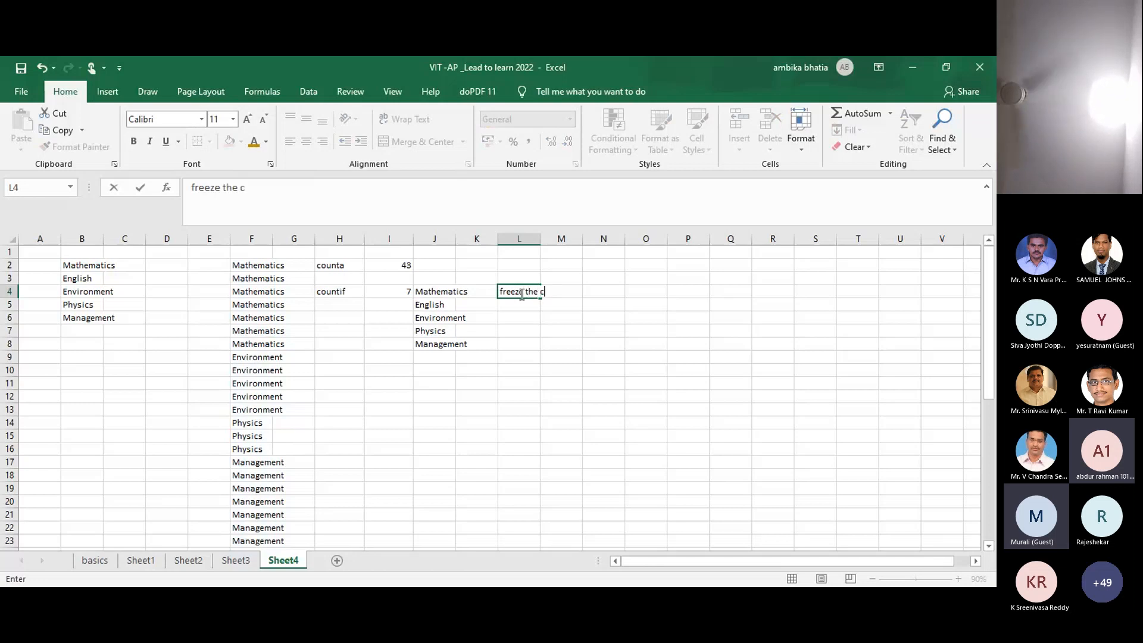
type("ell presss")
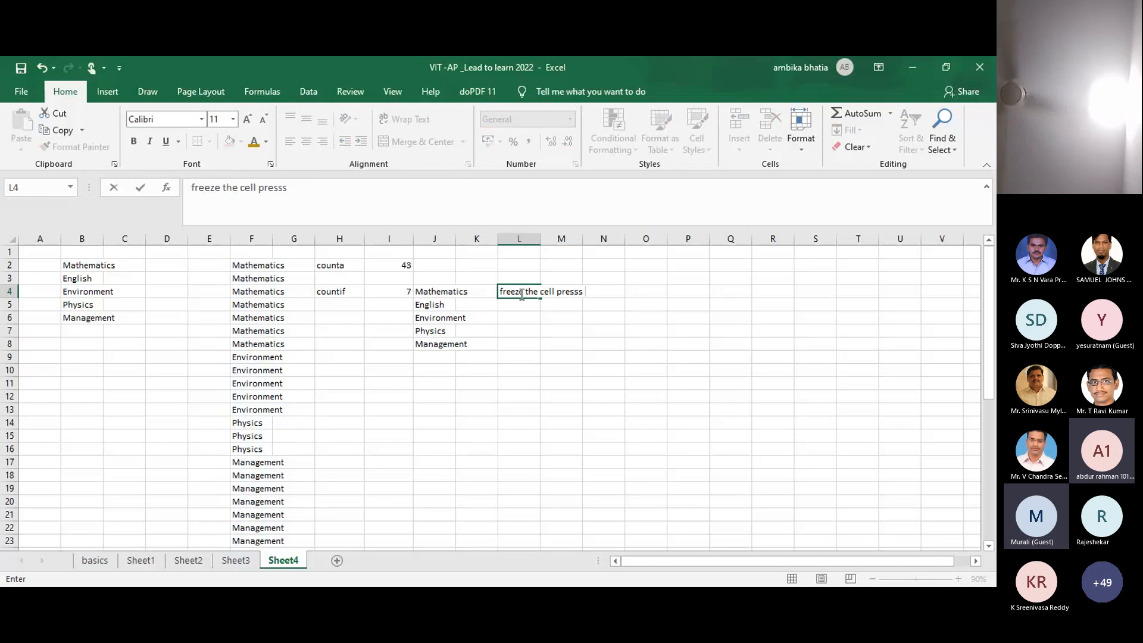
key("BackSpace")
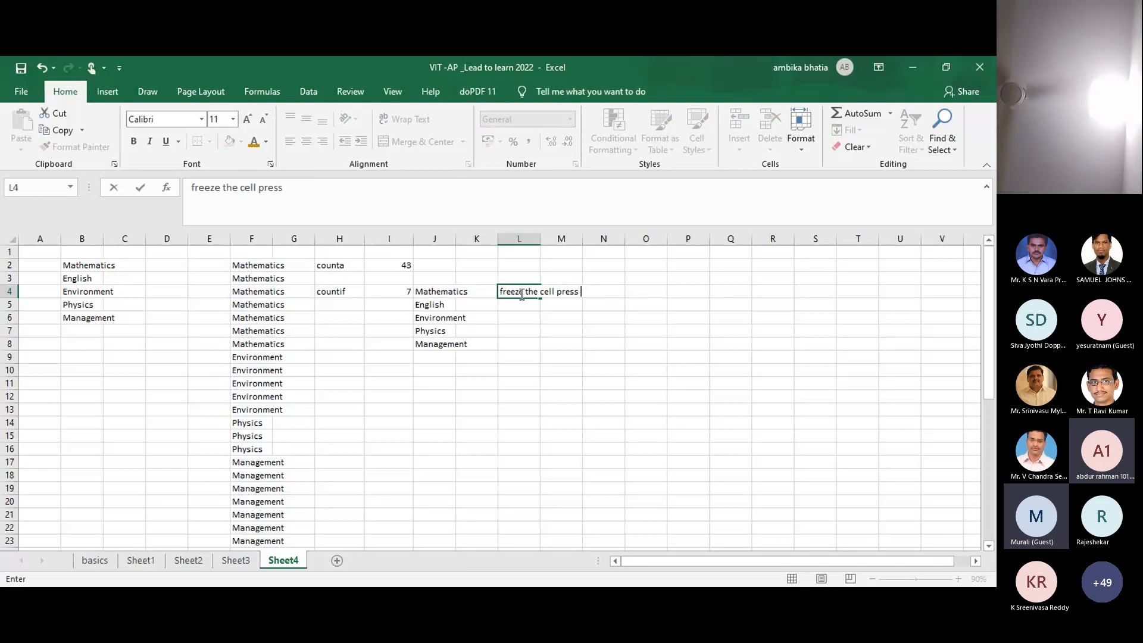
type("F4")
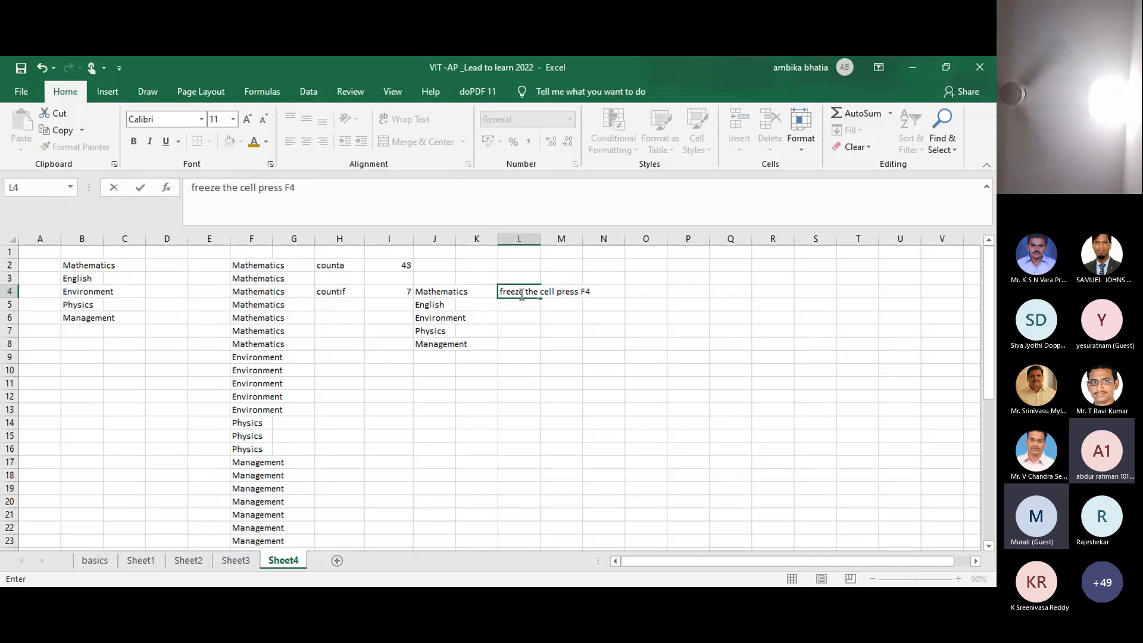
left_click(437, 368)
left_click(394, 291)
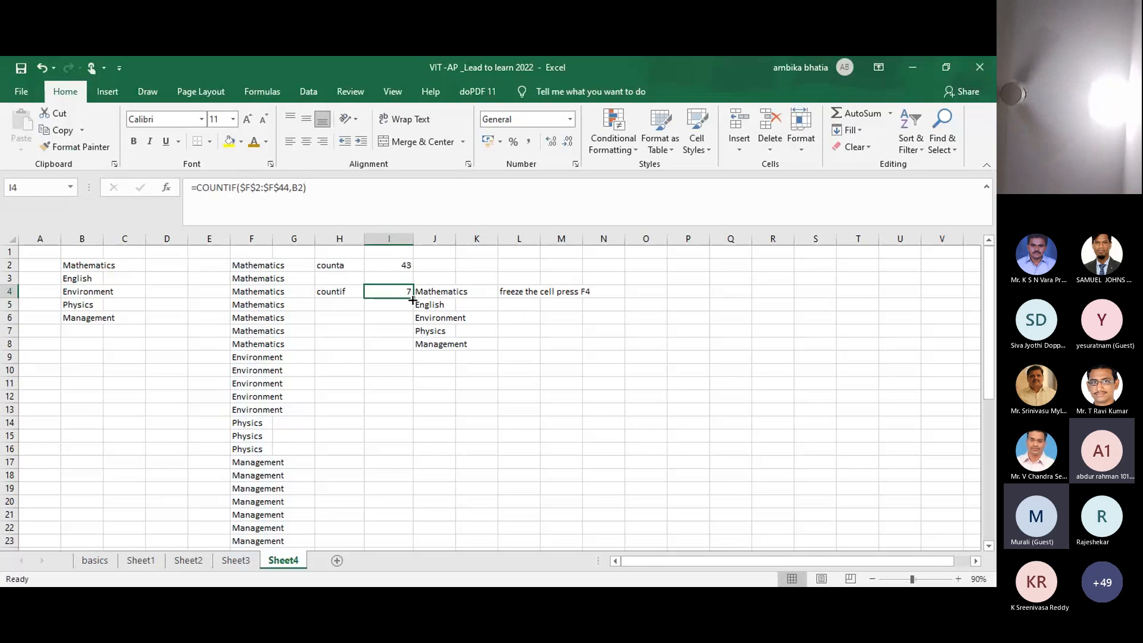
Step: Fill the I4 COUNTIF down to I8, giving 7, 2, 5, 3 and 26, and inspect I8's formula
left_click_drag(412, 299, 413, 349)
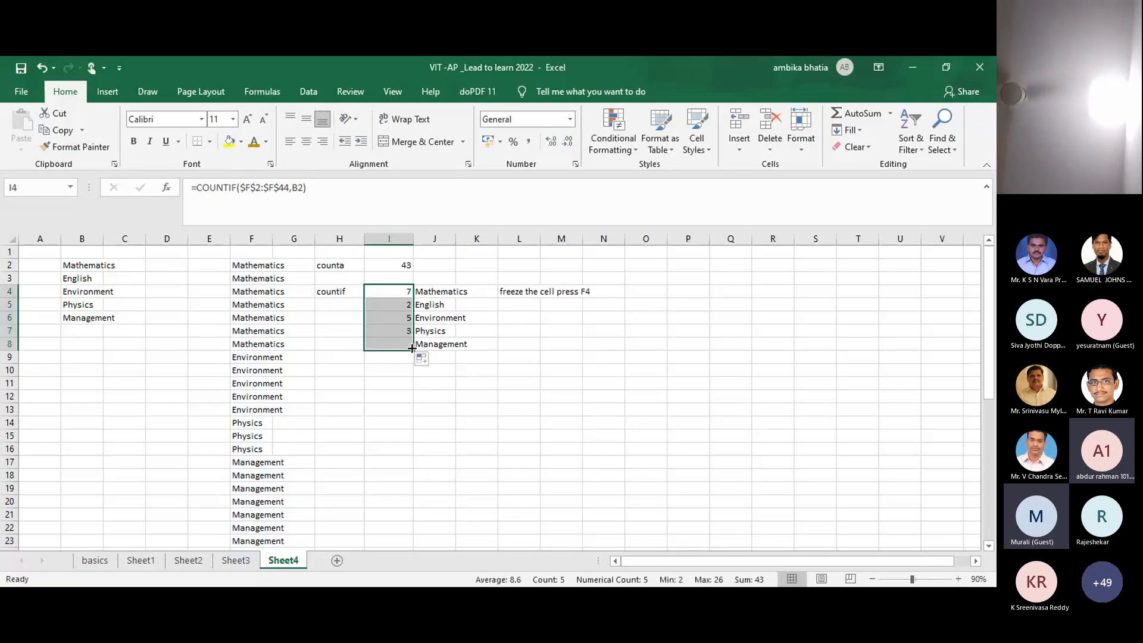
left_click(453, 382)
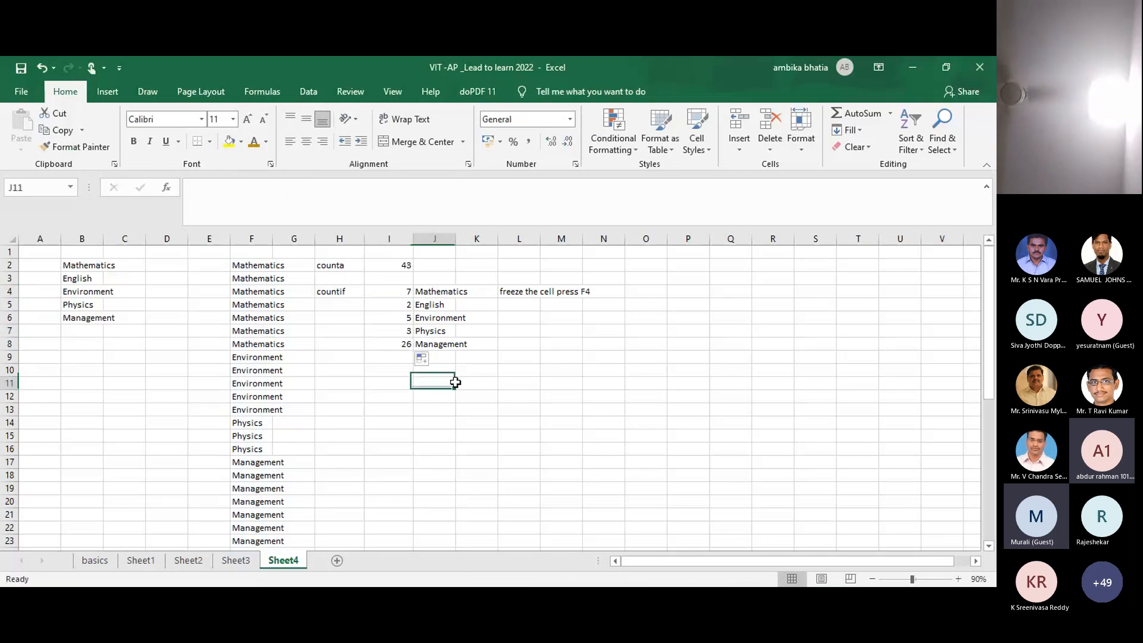
double_click(395, 345)
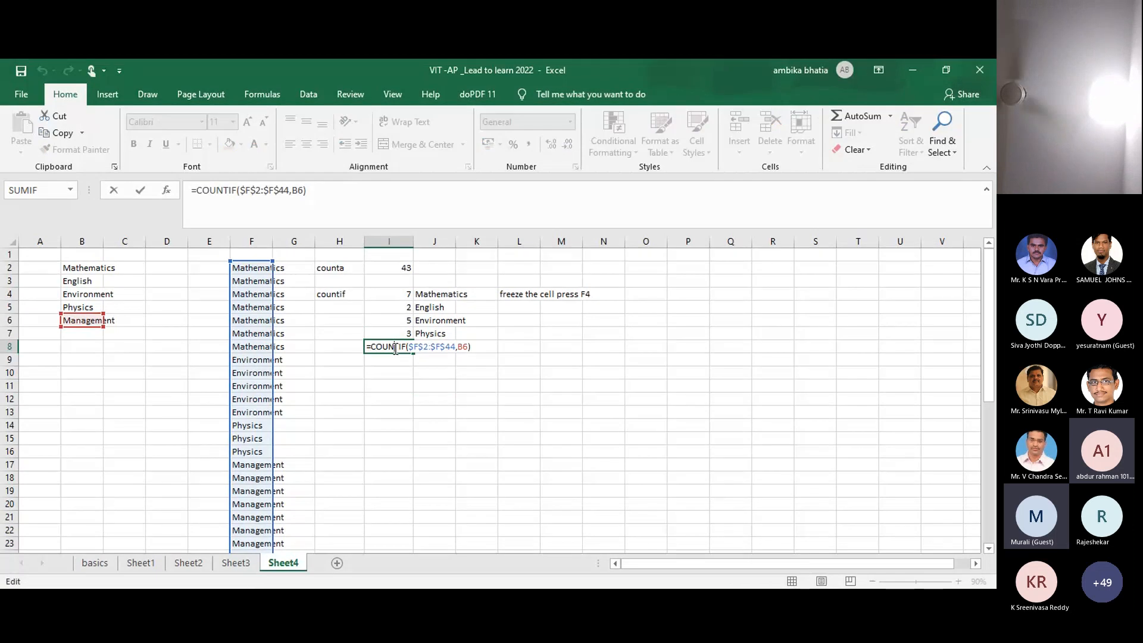
key("Escape")
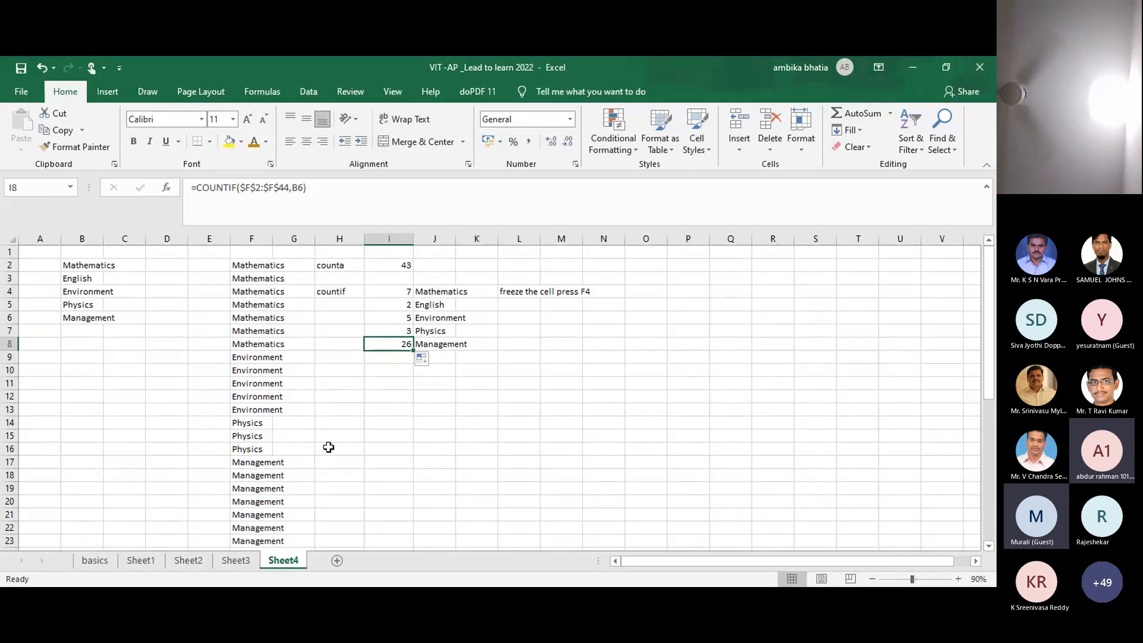
left_click(392, 387)
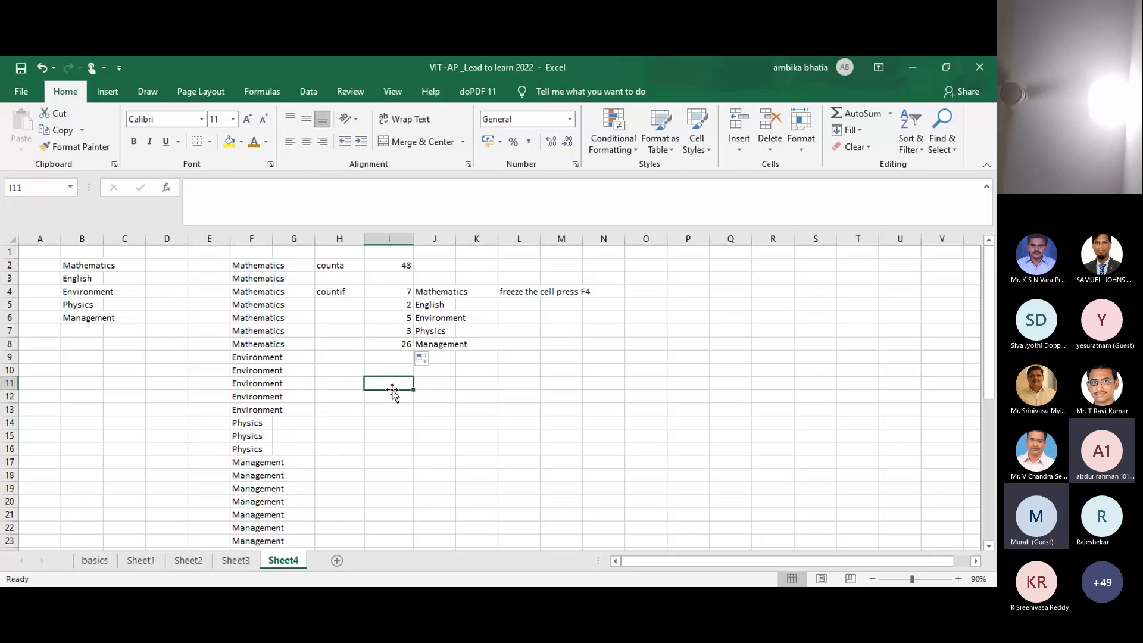
left_click(395, 367)
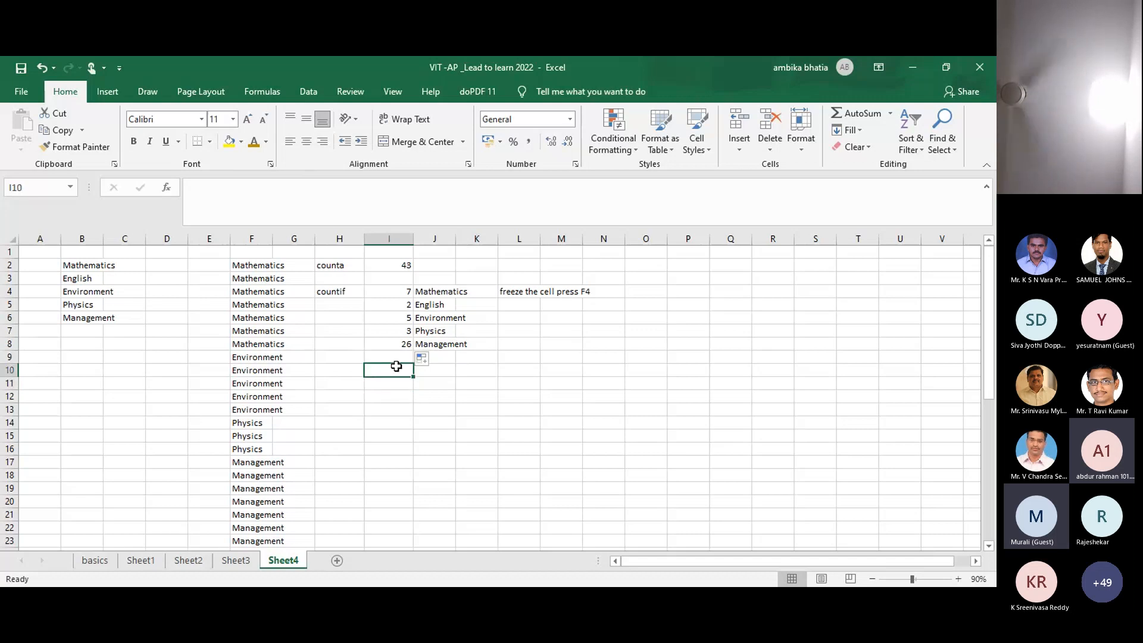
left_click(390, 345)
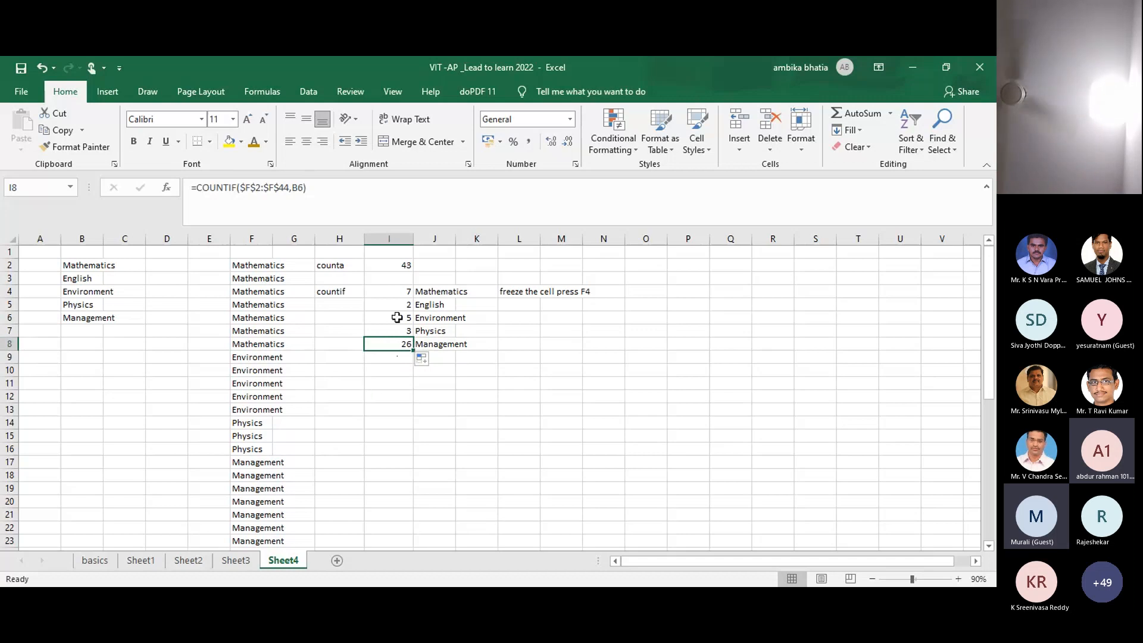
left_click(396, 290)
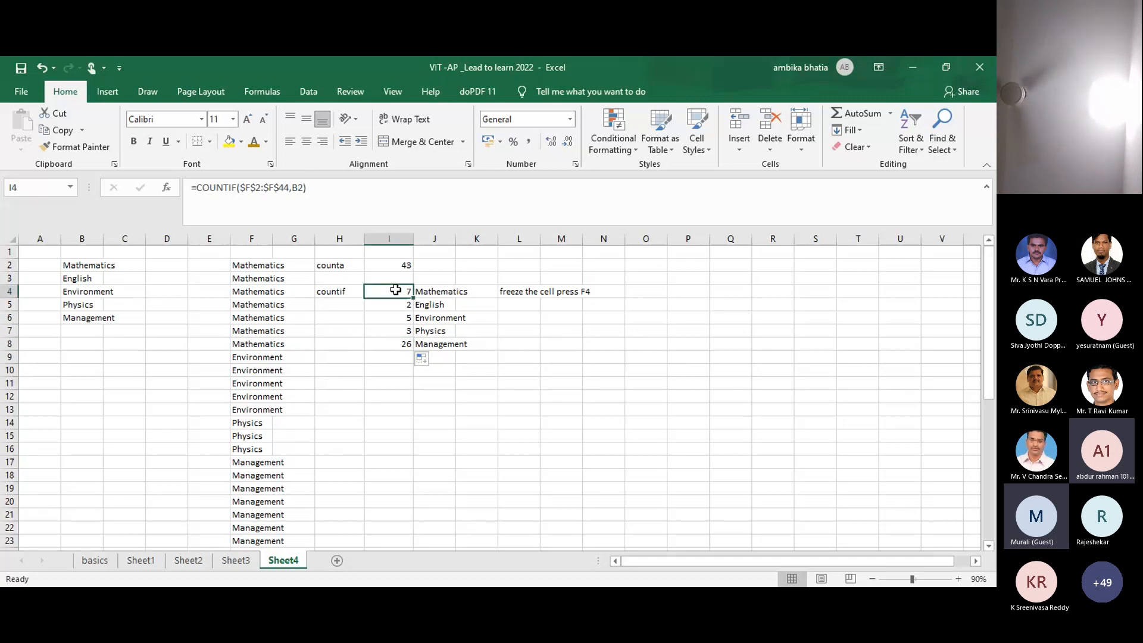
Step: Clear I4:I8 and start a new =COUNTIF(F2:F44, formula in I4
key("shift+Down")
key("shift+Down")
key("shift+Down")
key("shift+Down")
key("Delete")
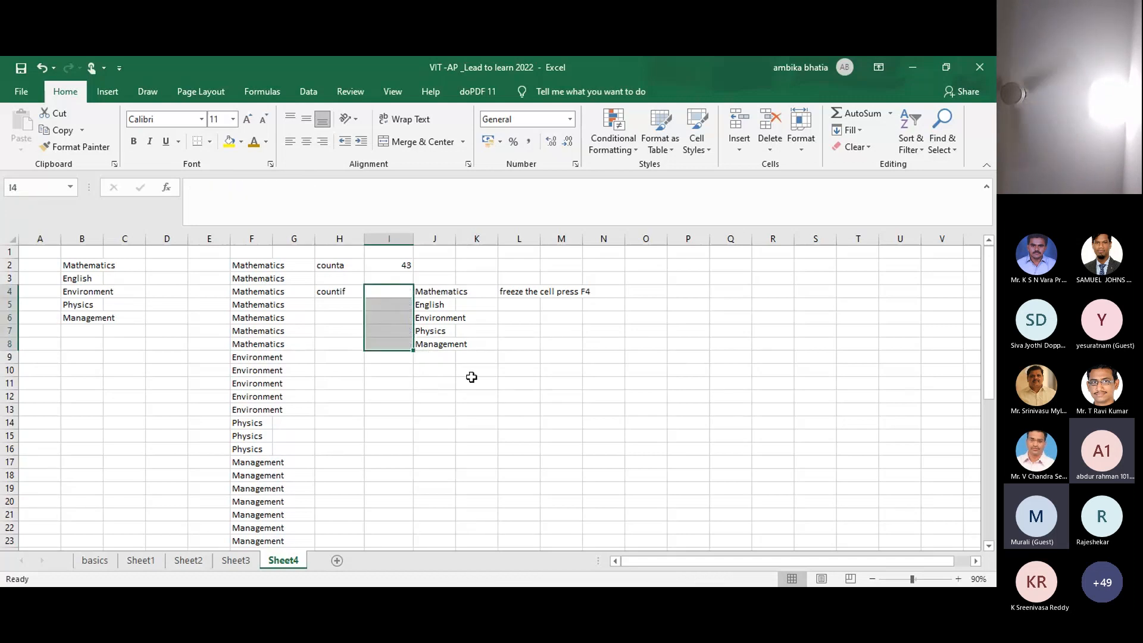
left_click(505, 371)
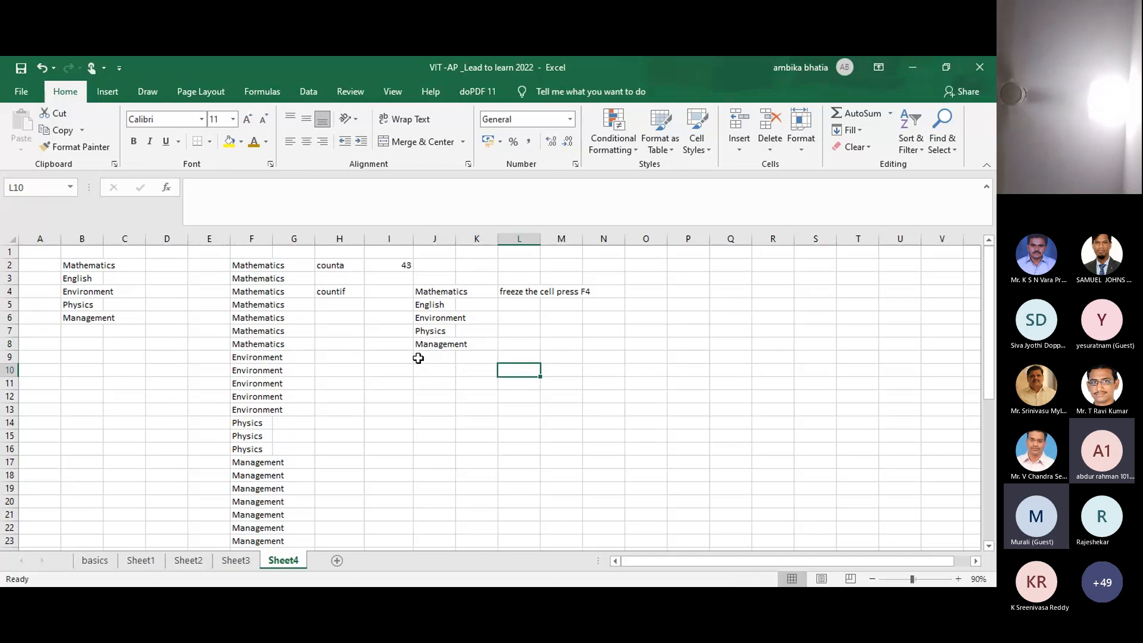
left_click(383, 287)
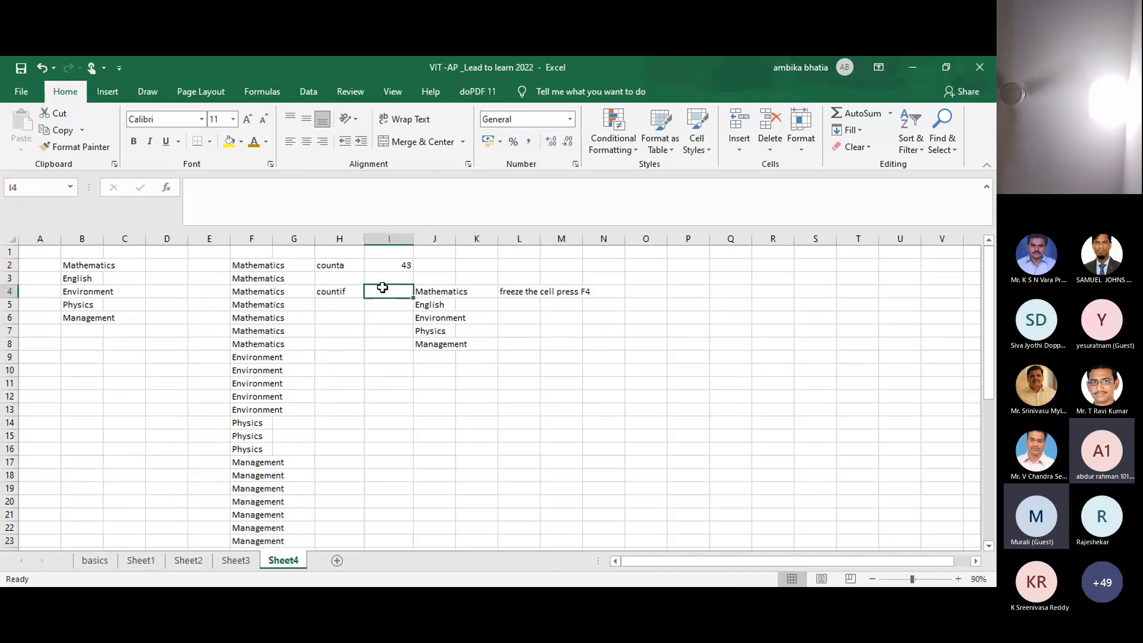
type("=")
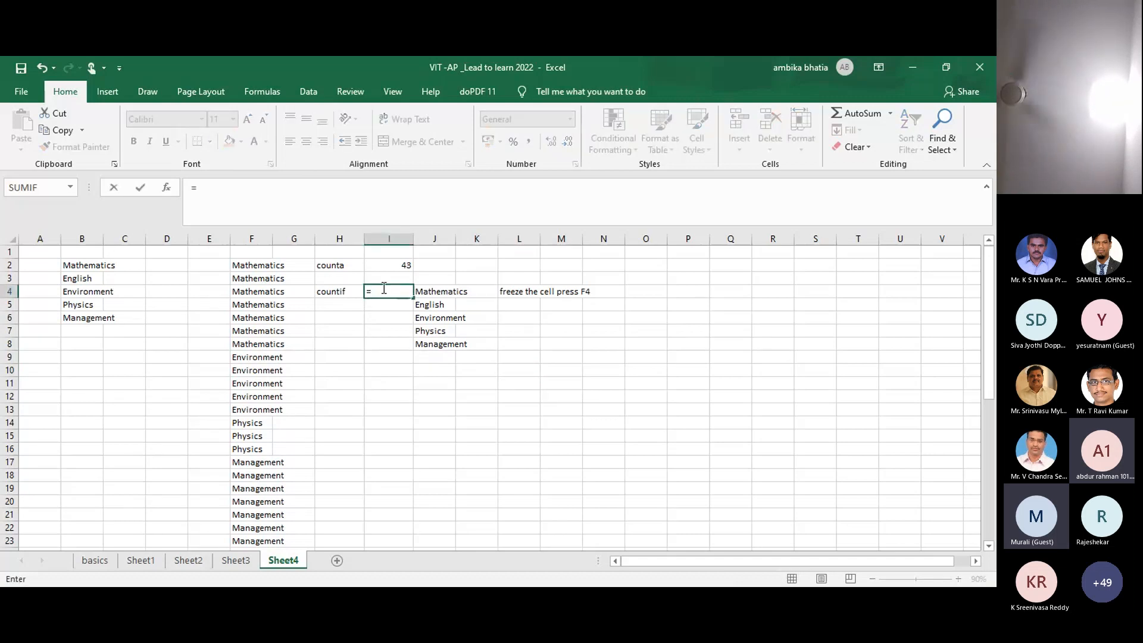
type("countif")
key("Tab")
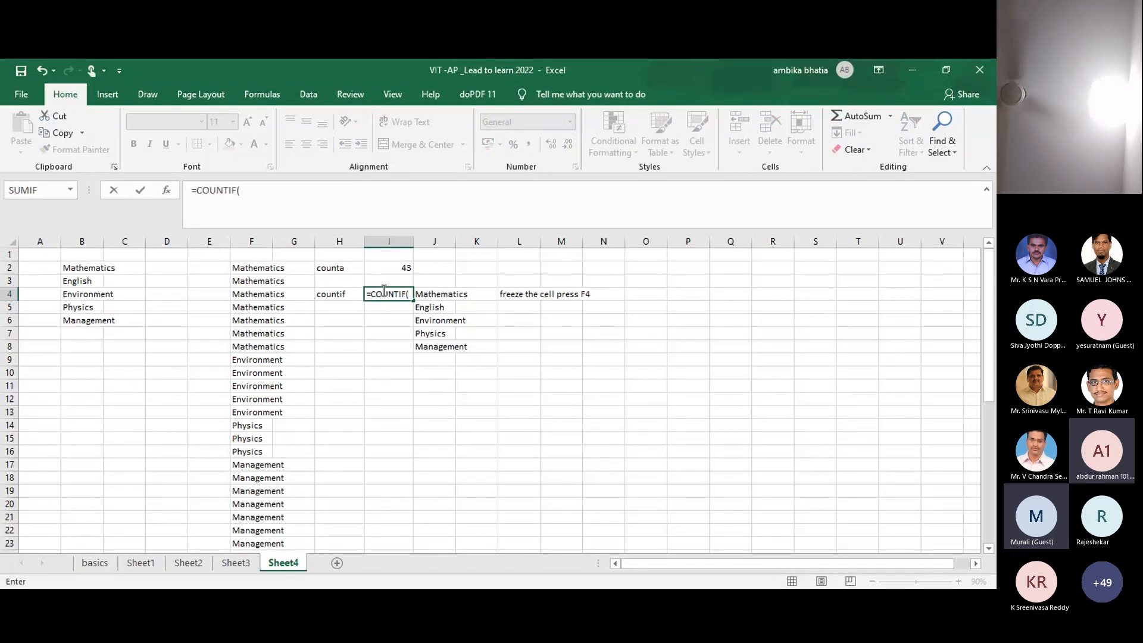
left_click(255, 266)
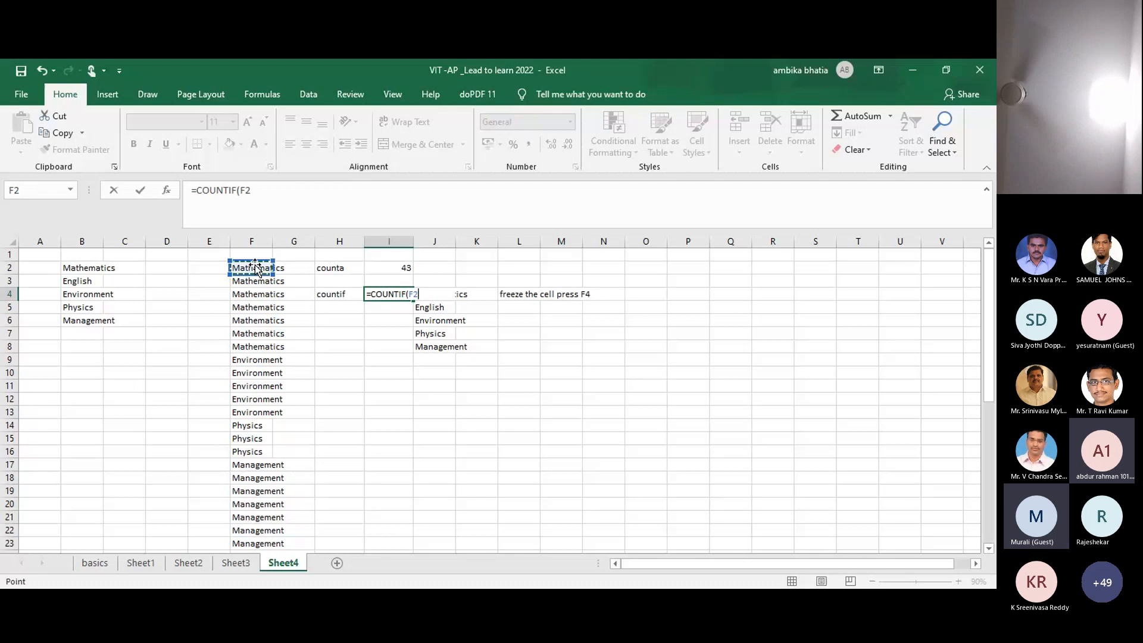
key("ctrl+shift+Down")
key("ctrl+shift+Down")
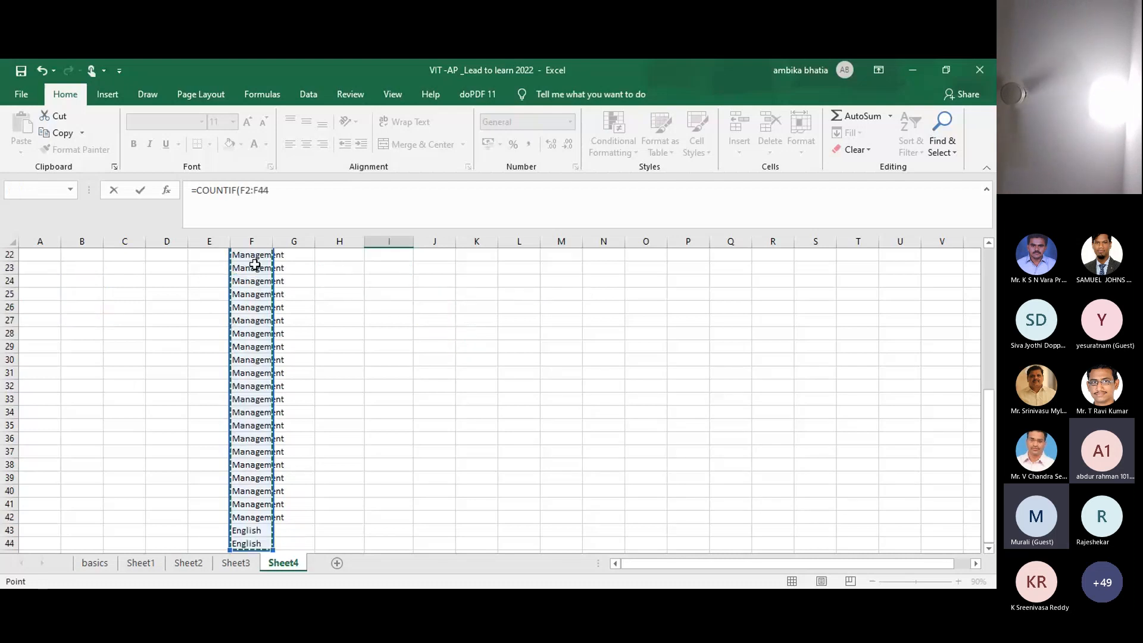
scroll(255, 265, "up", 7)
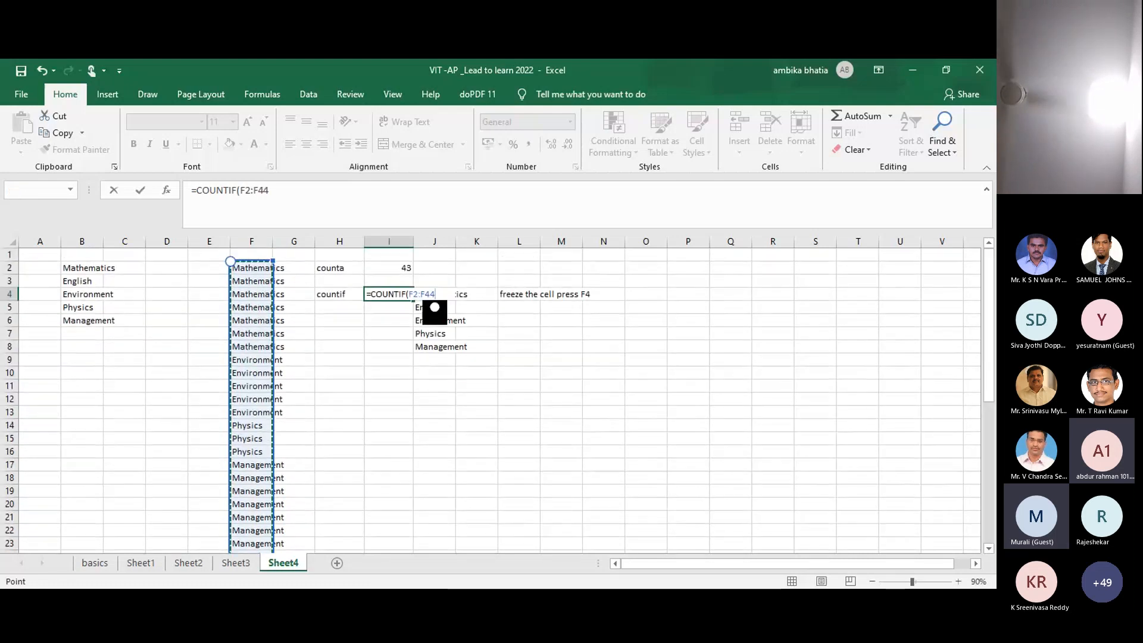
type(",")
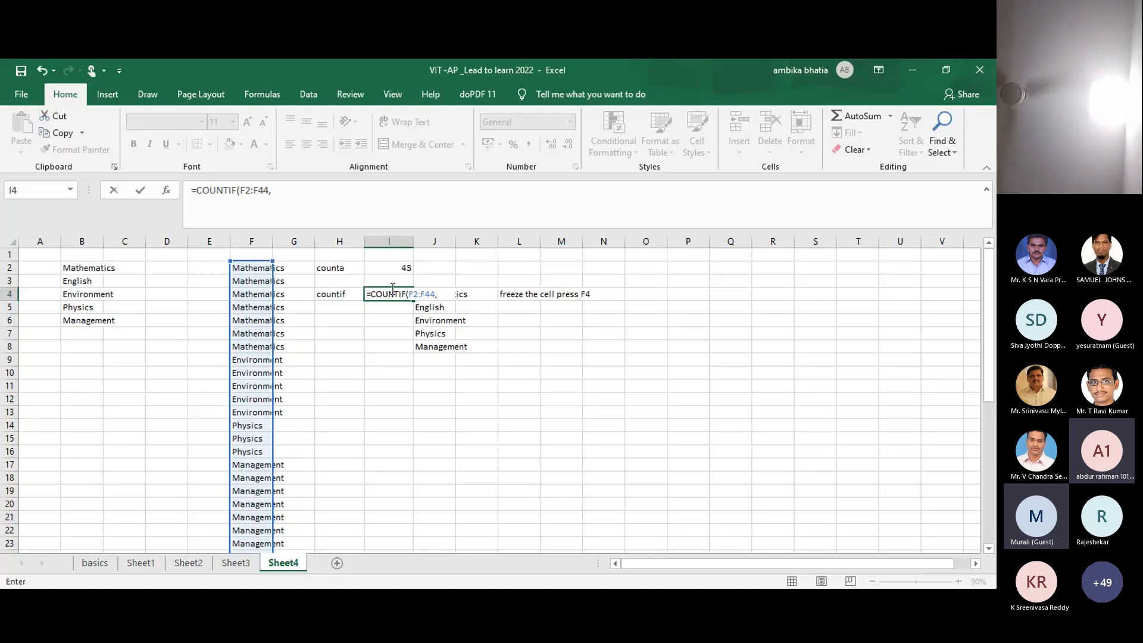
Step: Make the range $F$2:$F$44, add B2 as the criterion, and commit the formula
left_click(414, 295)
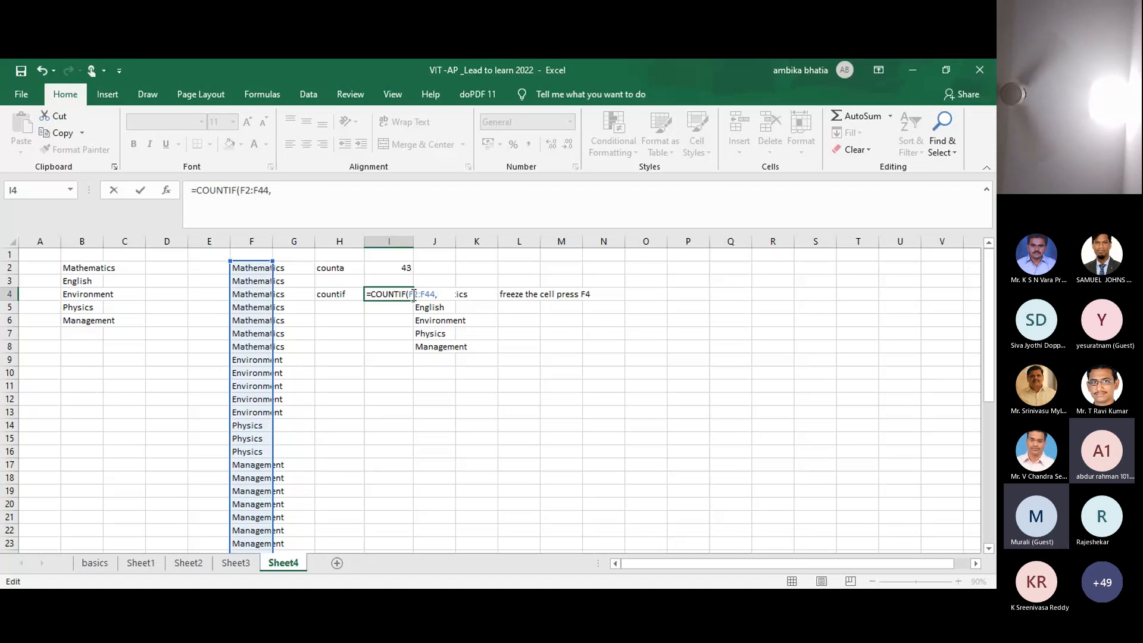
key("F4")
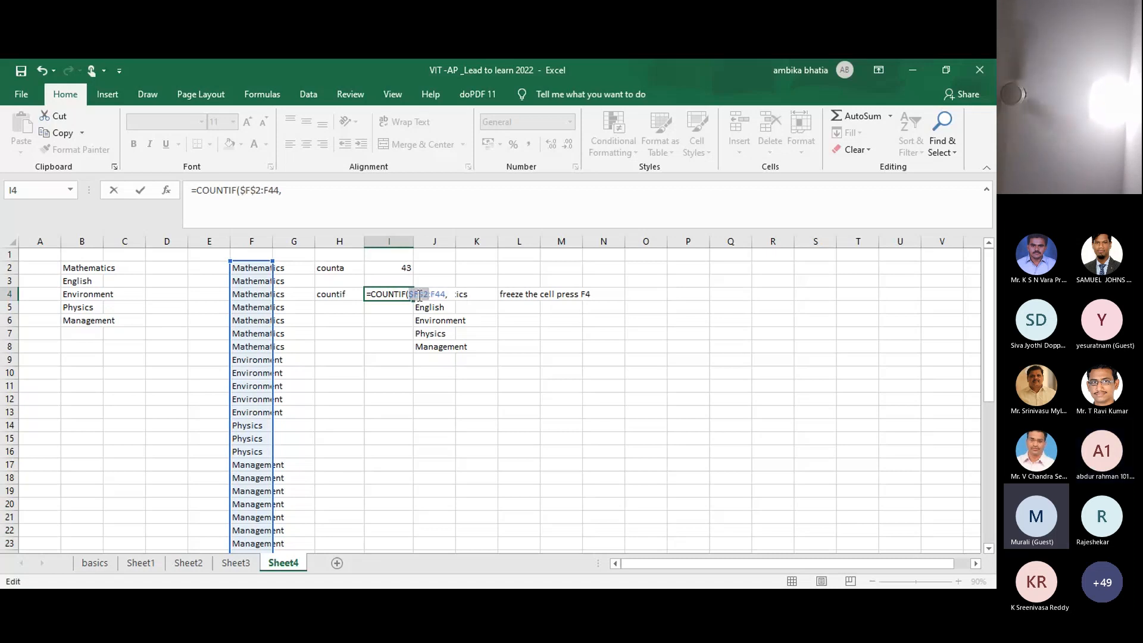
left_click(441, 294)
key("F4")
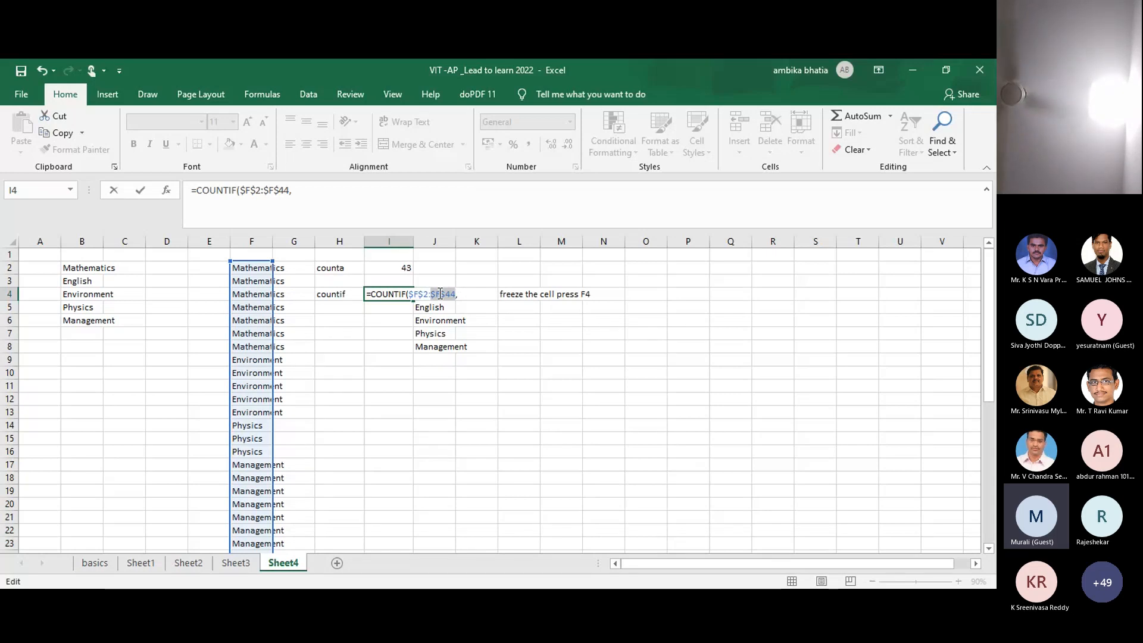
key("Right")
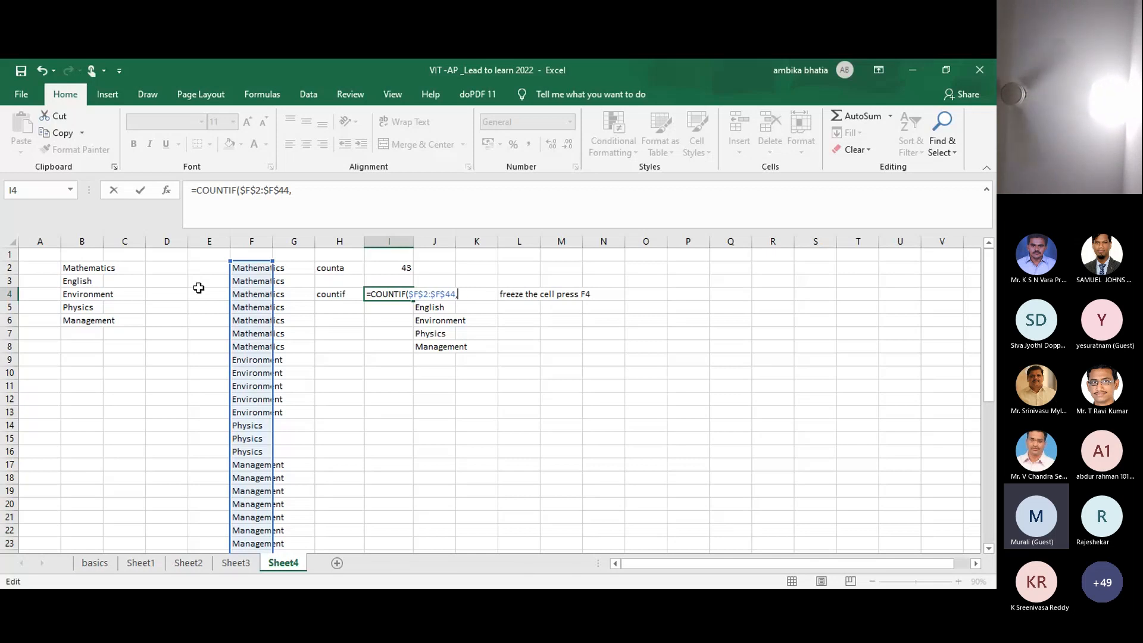
left_click(76, 273)
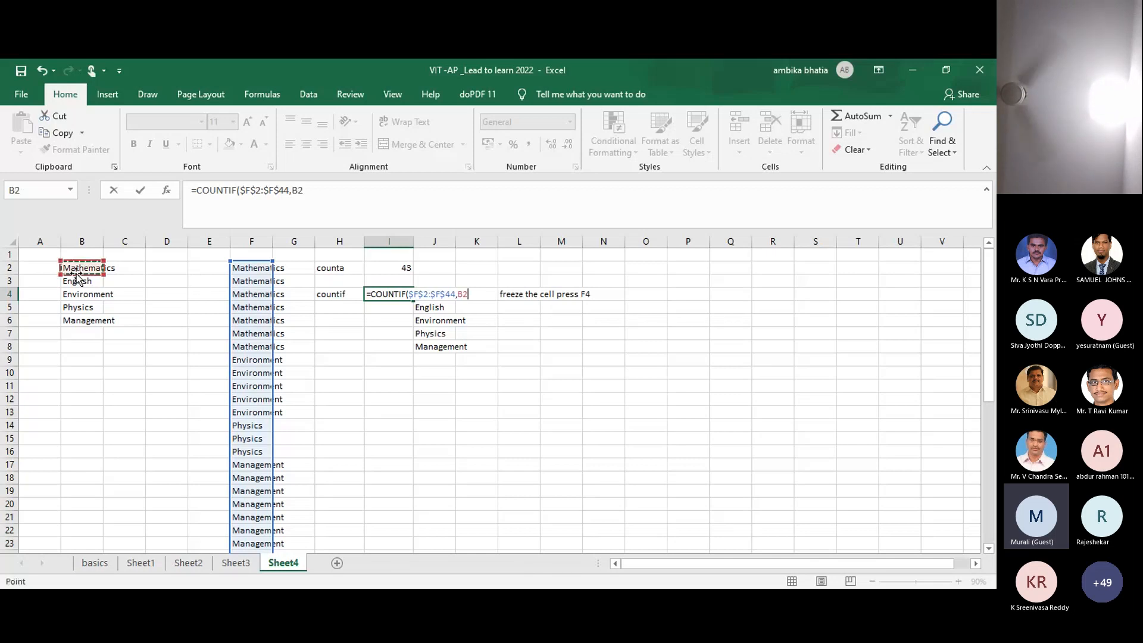
type(")")
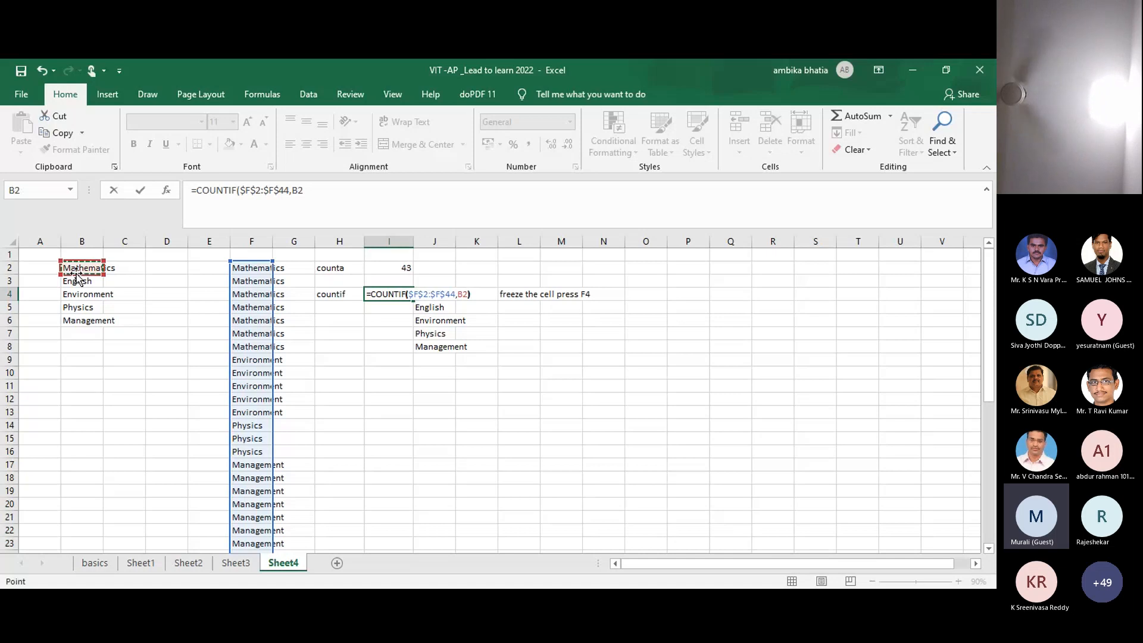
key("Return")
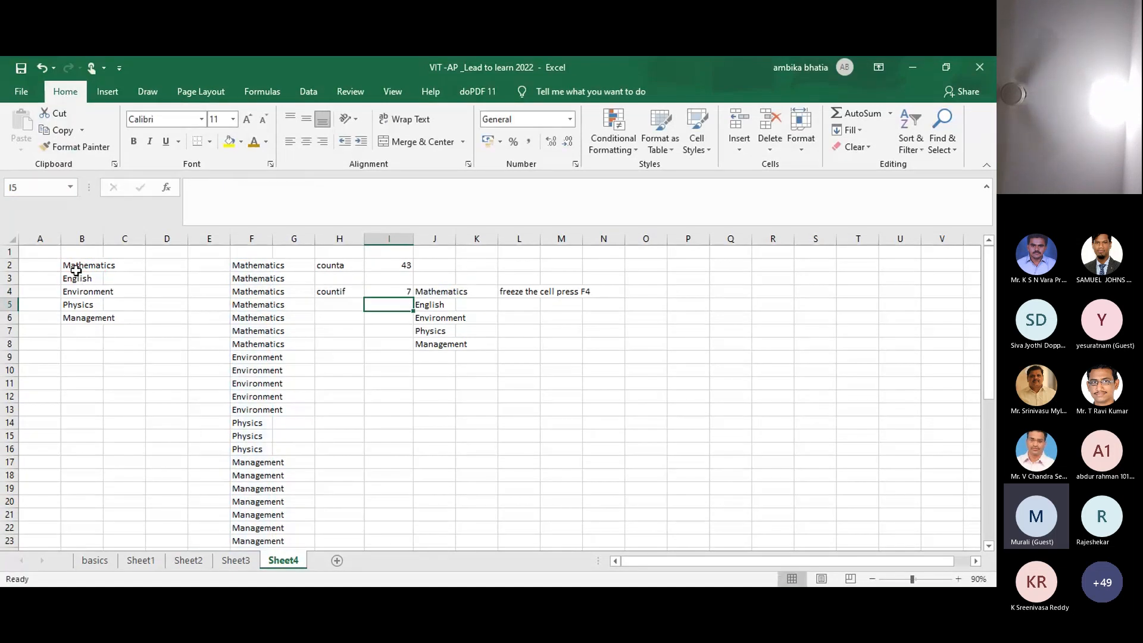
Step: Fill the COUNTIF from I4 down to I8, giving counts 7, 2, 5, 3 and 26
left_click(400, 289)
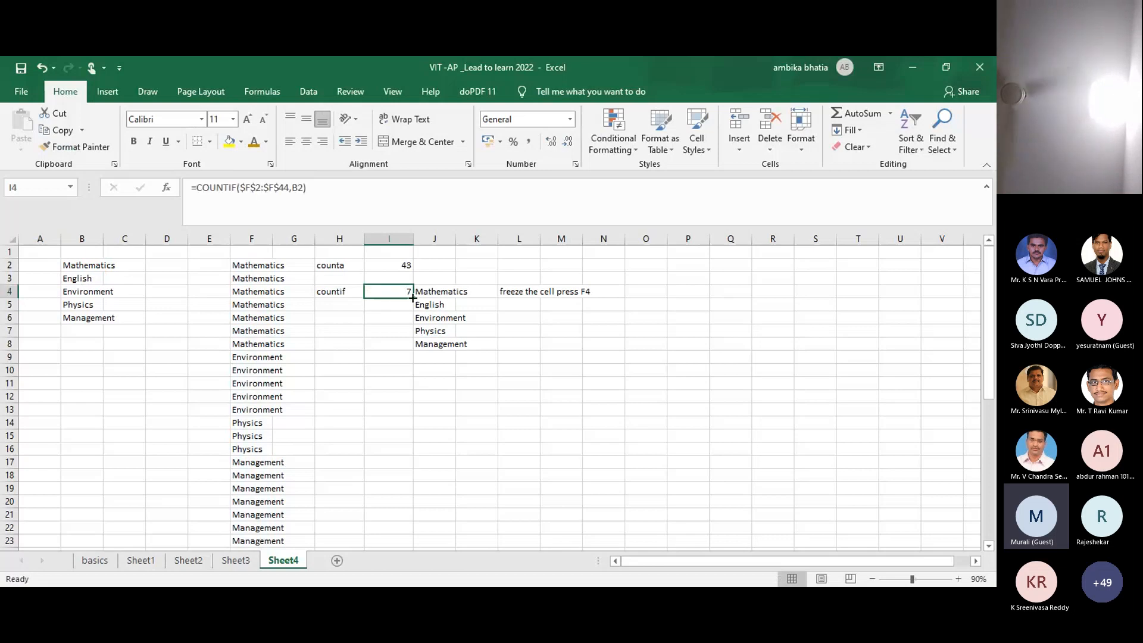
left_click_drag(412, 298, 415, 351)
left_click(511, 332)
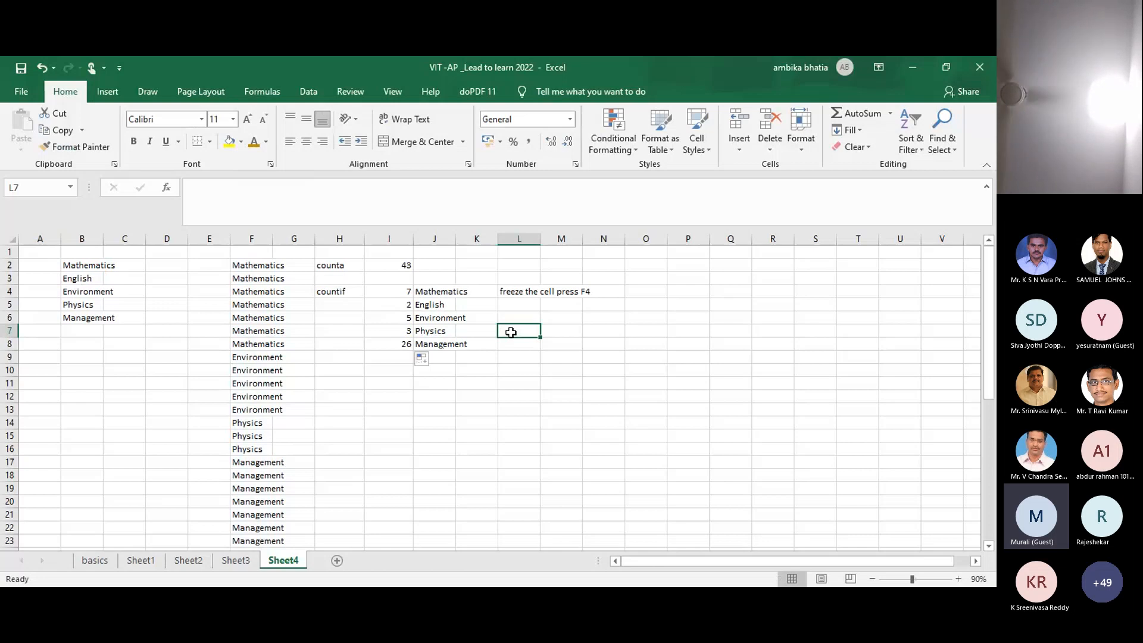
key("ctrl+z")
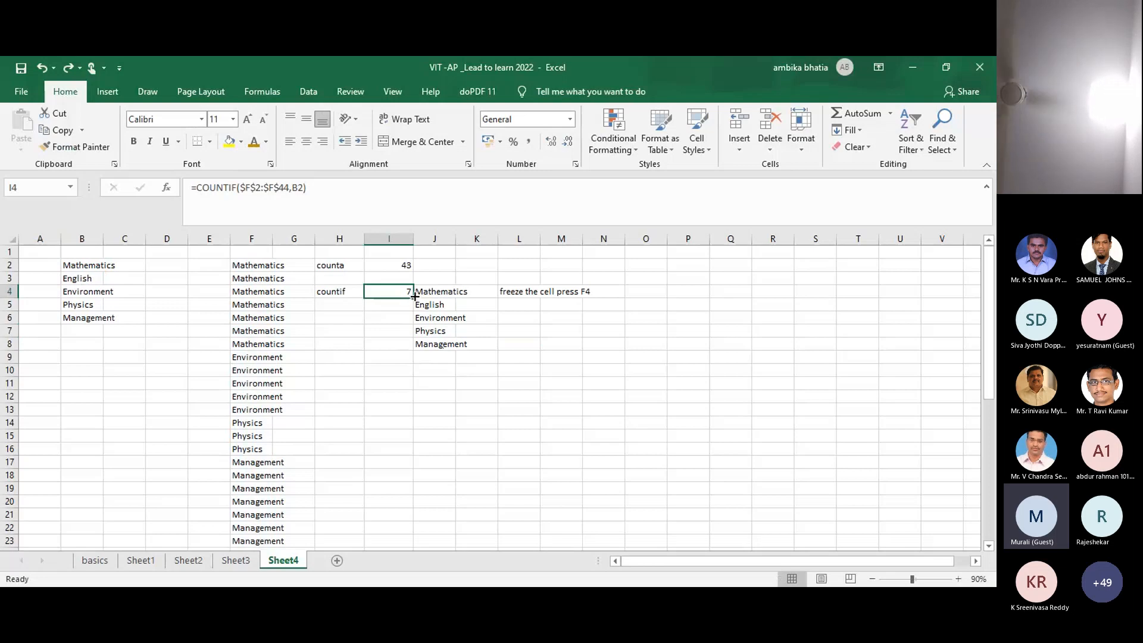
double_click(415, 298)
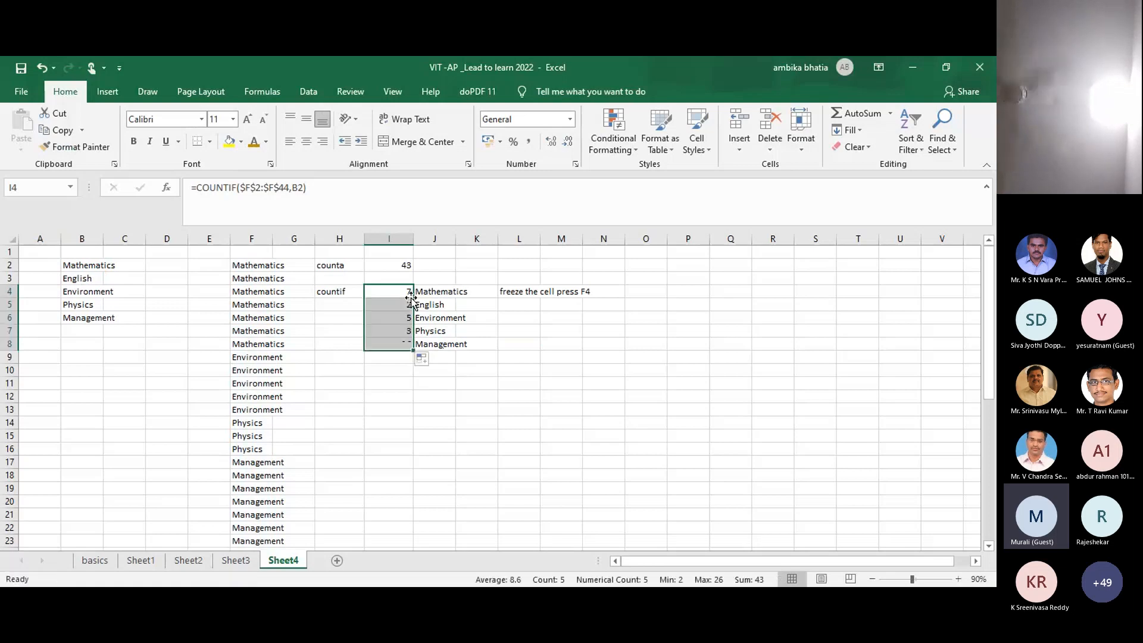
left_click(521, 313)
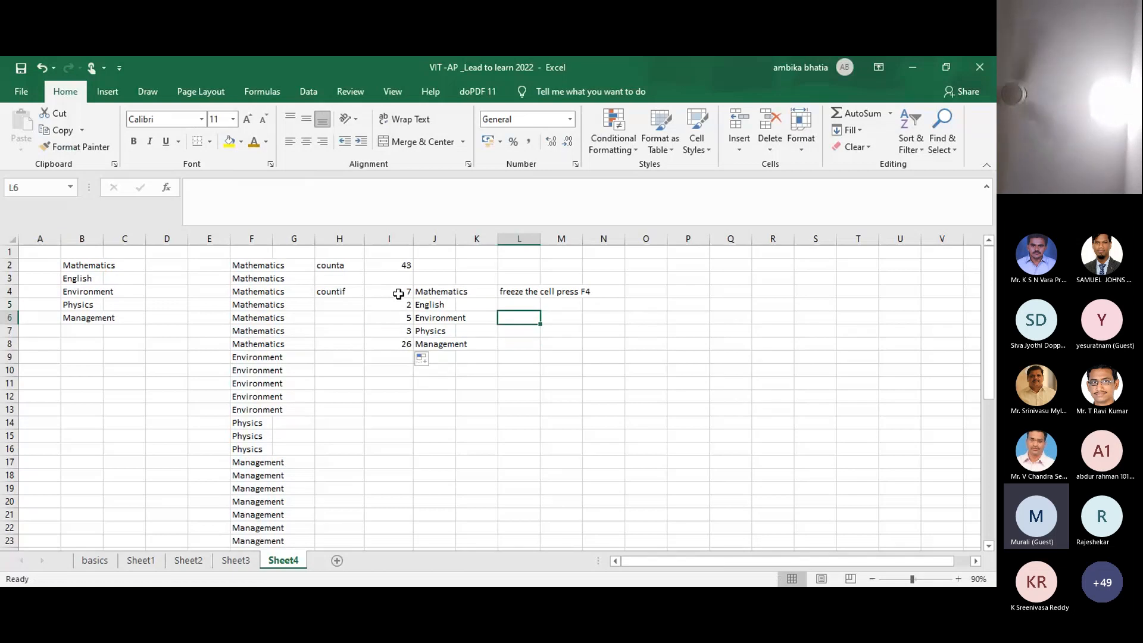
key("ctrl+z")
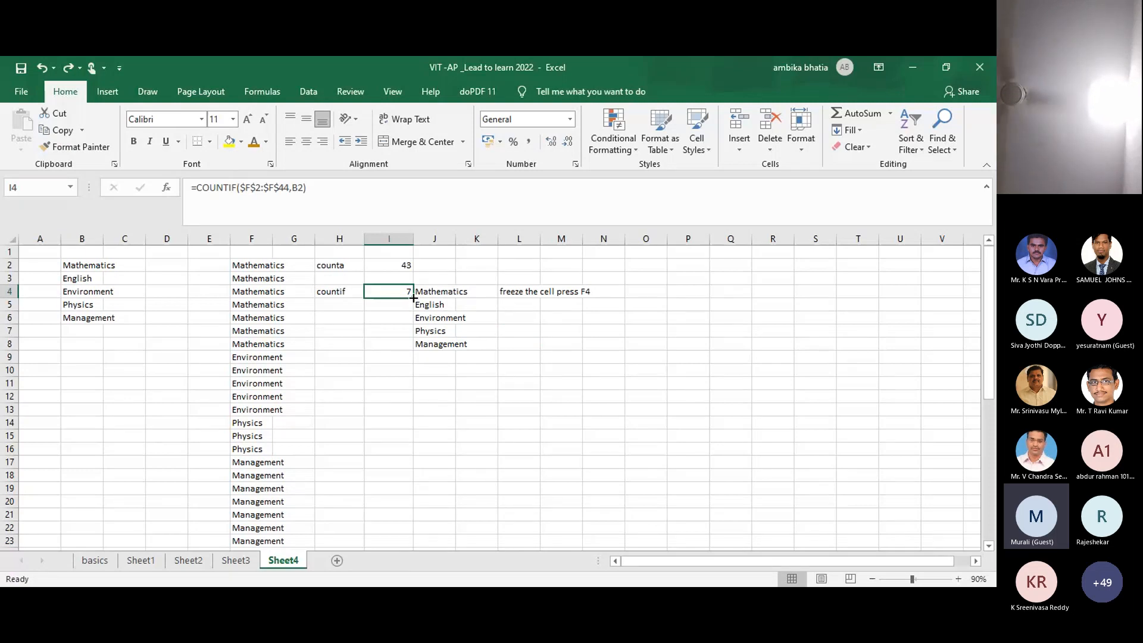
left_click_drag(413, 298, 416, 348)
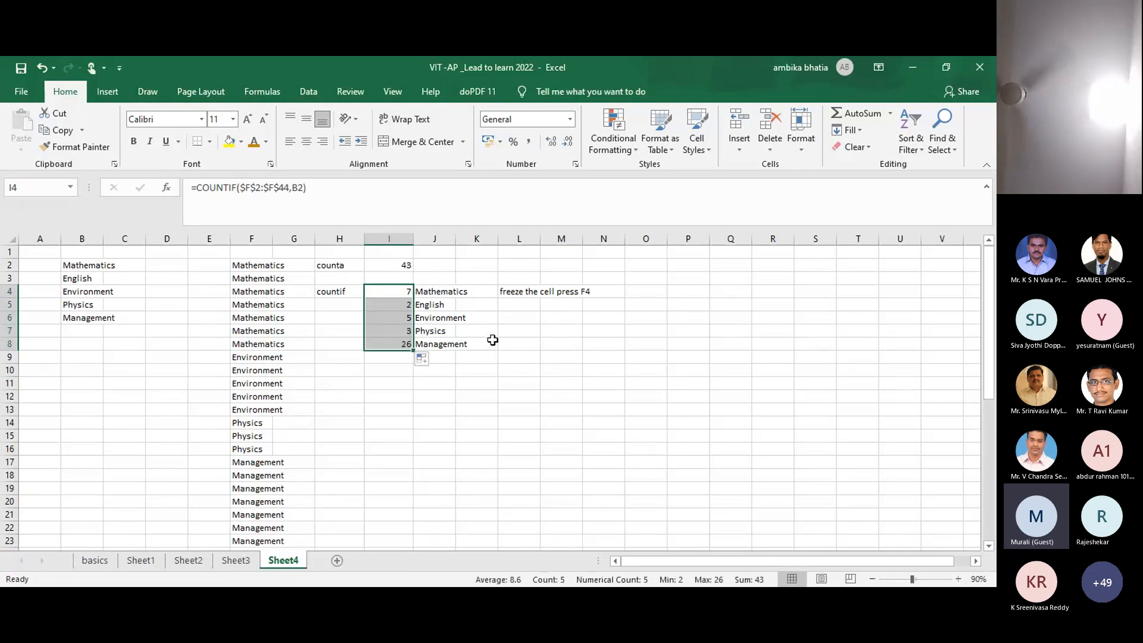
left_click(492, 340)
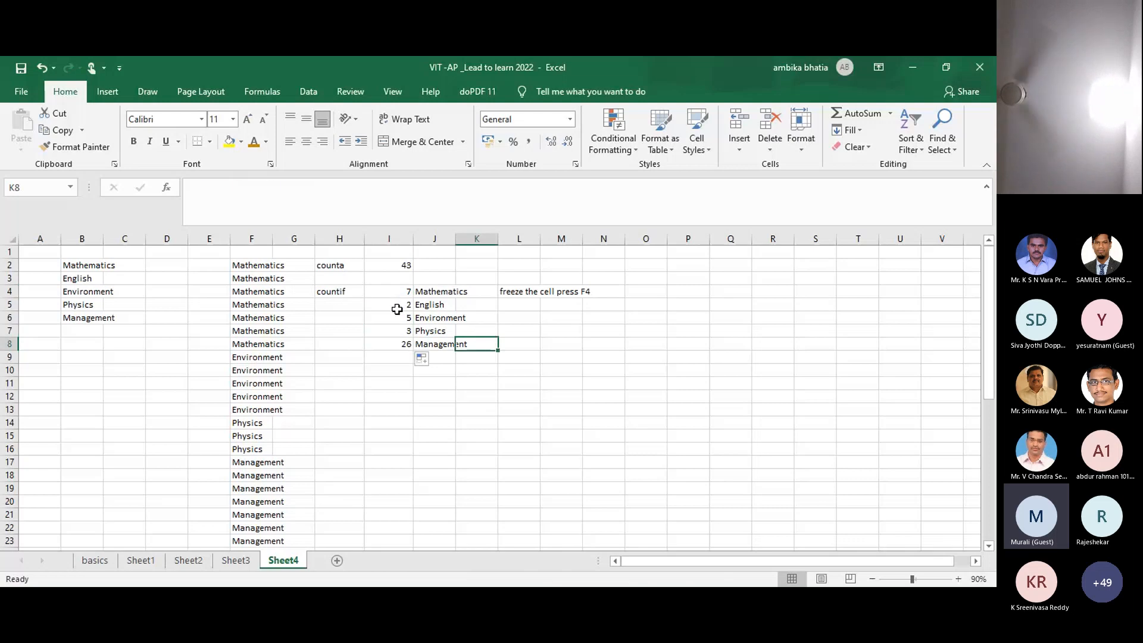
left_click(400, 372)
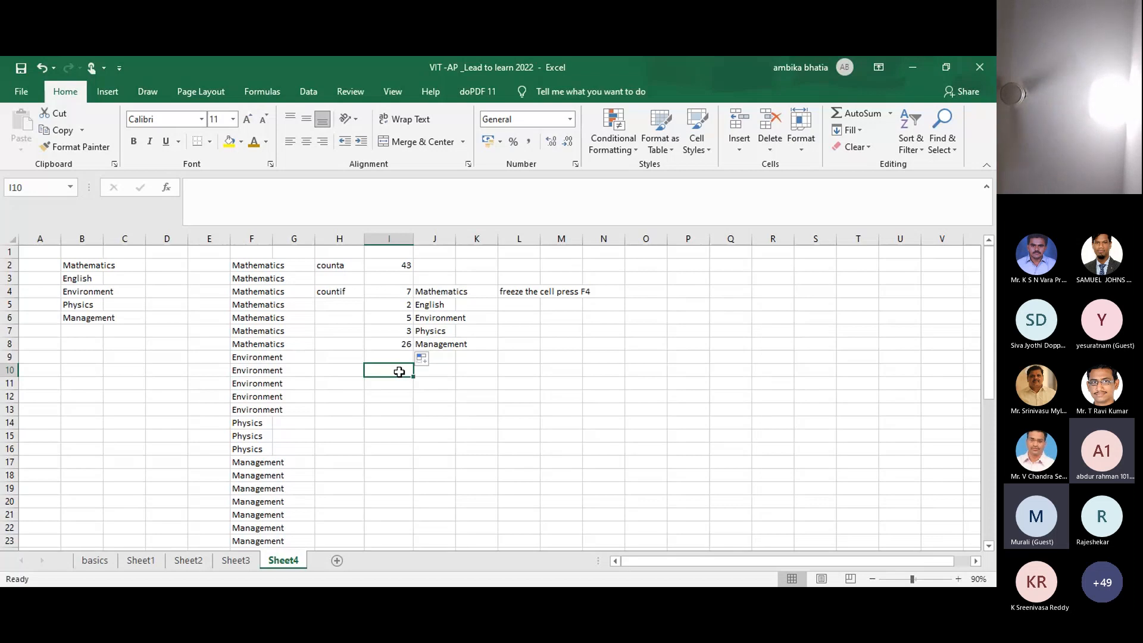
Step: Enter =SUM(I4:I8) in I10, totalling the five counts as 43
type("=")
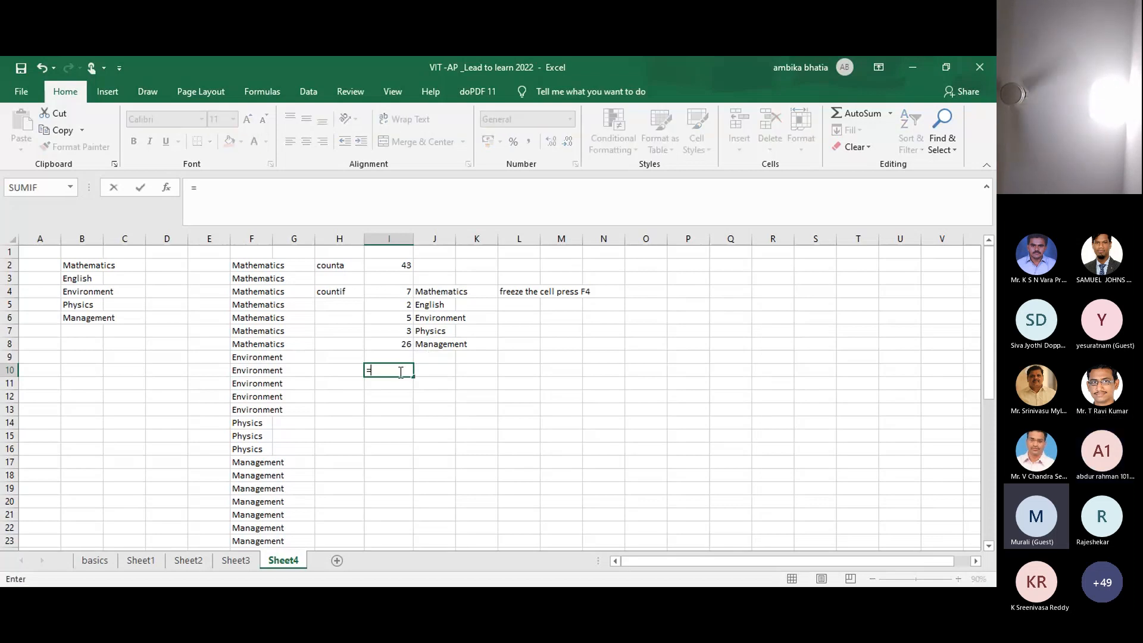
type("s")
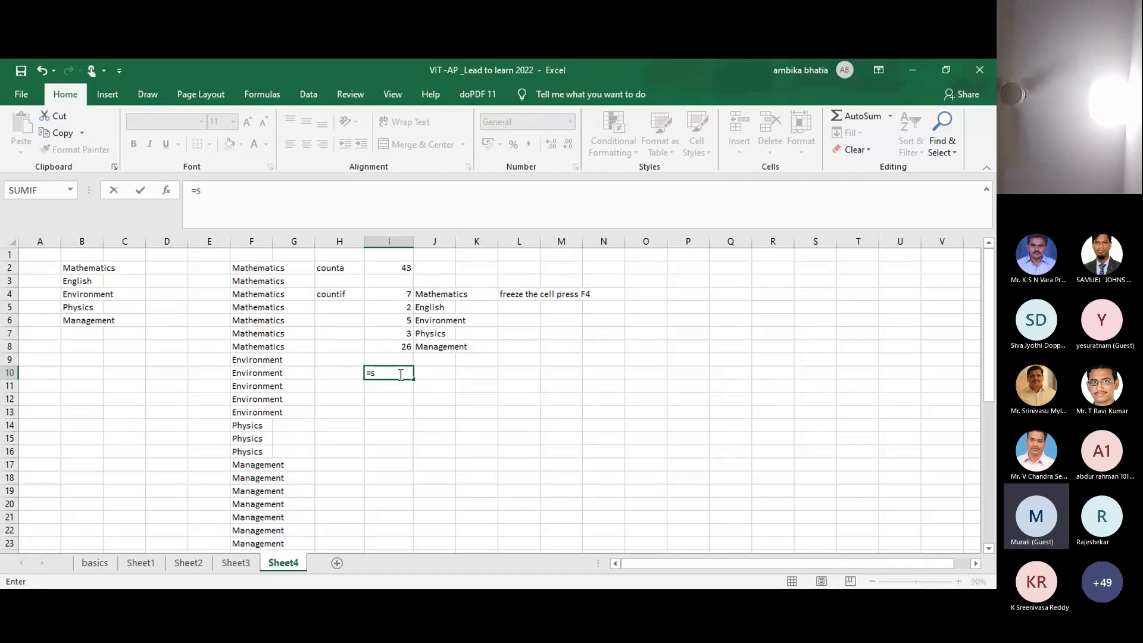
type("um")
key("Tab")
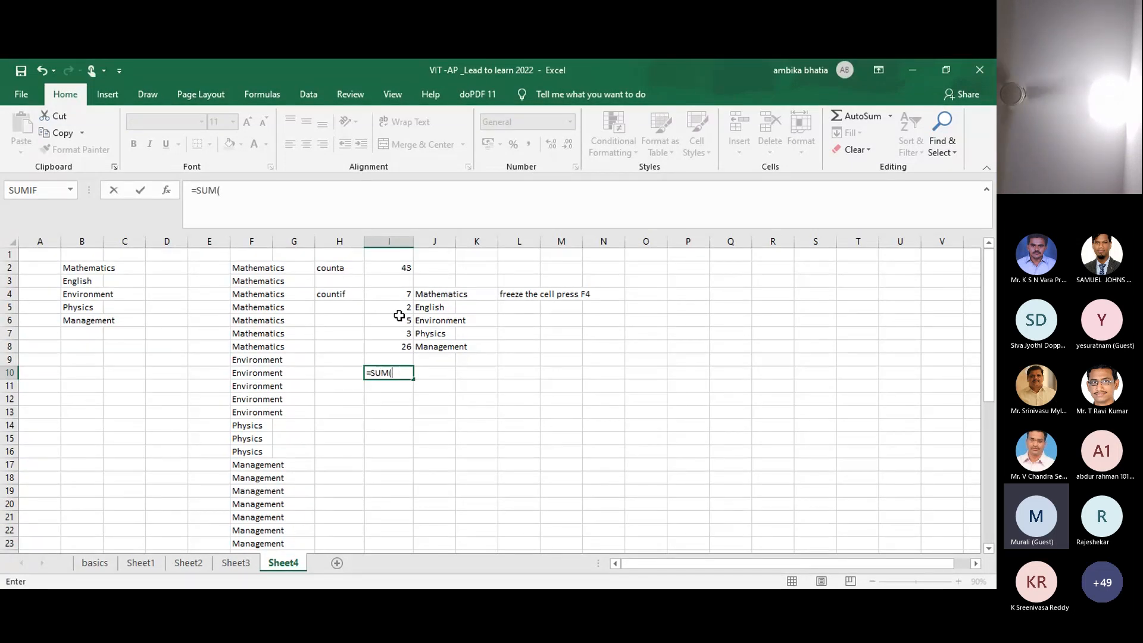
left_click(401, 294)
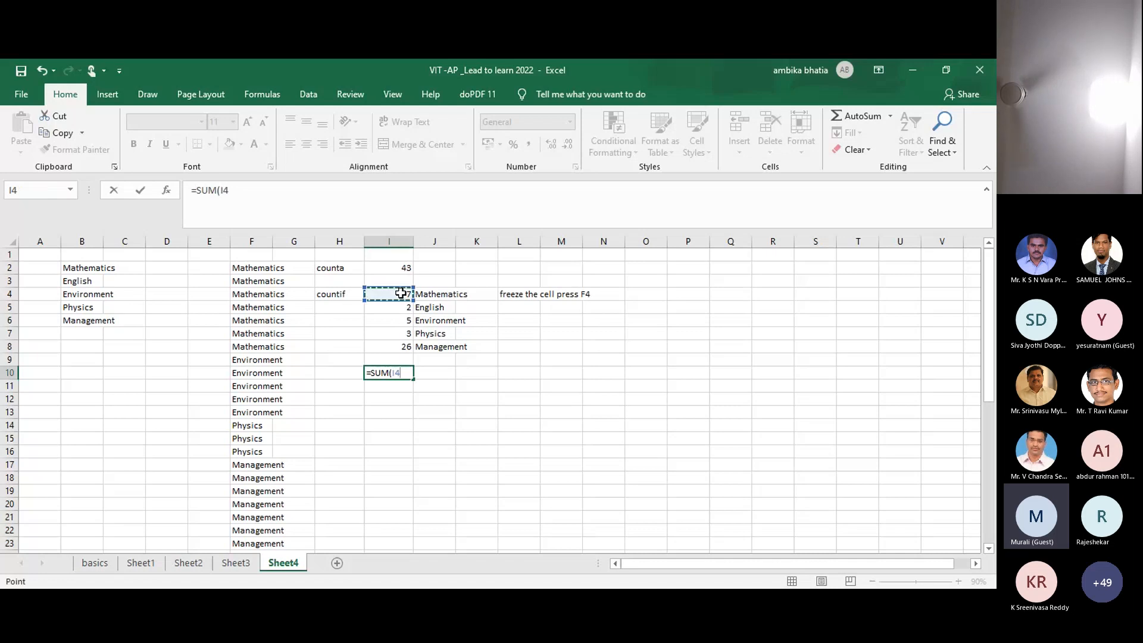
key("ctrl+shift+Down")
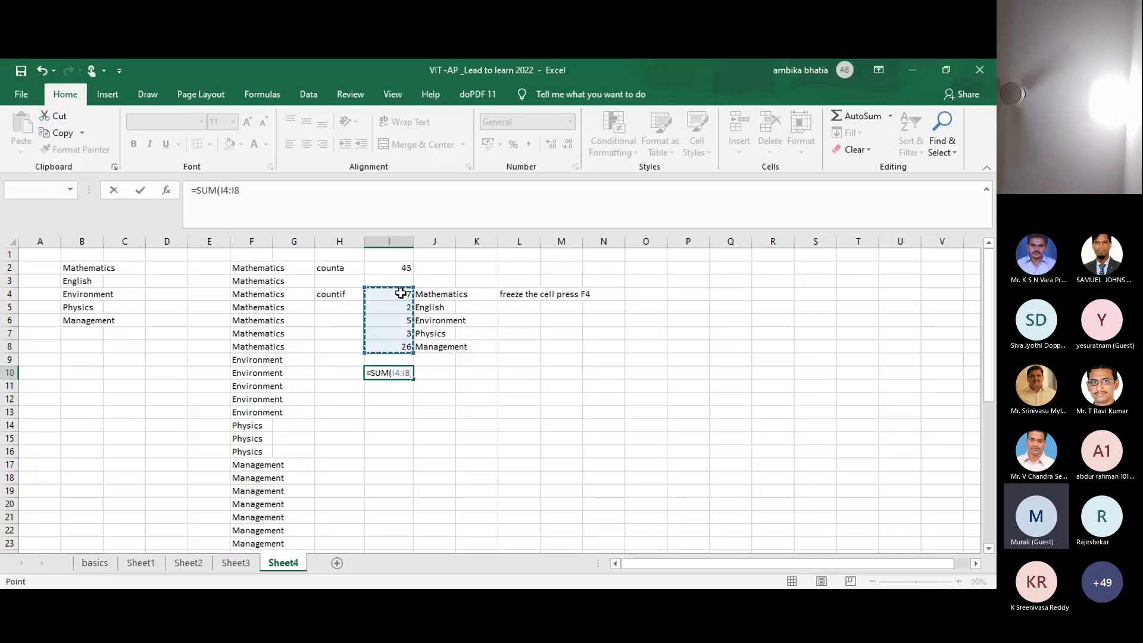
key("F8")
key("F9")
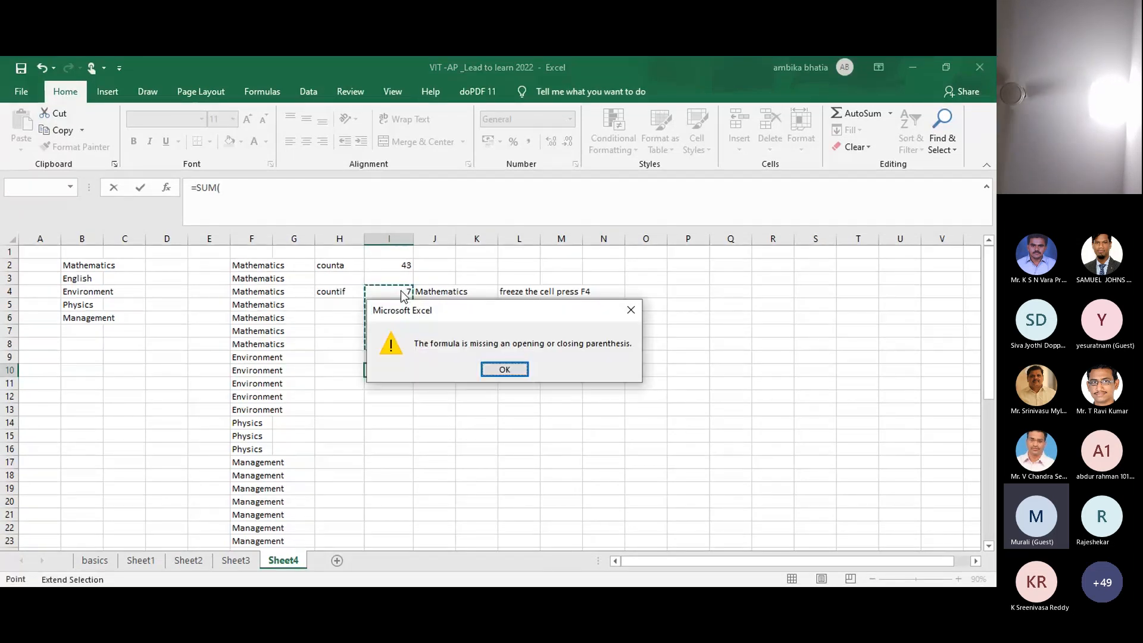
left_click(494, 365)
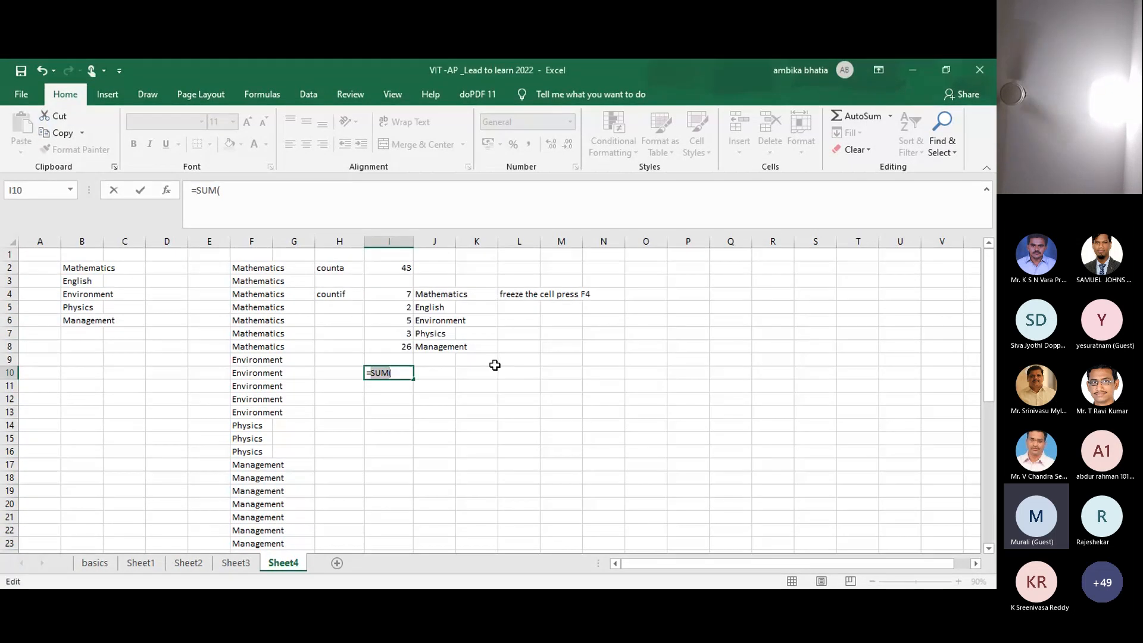
key("BackSpace")
type("SUM")
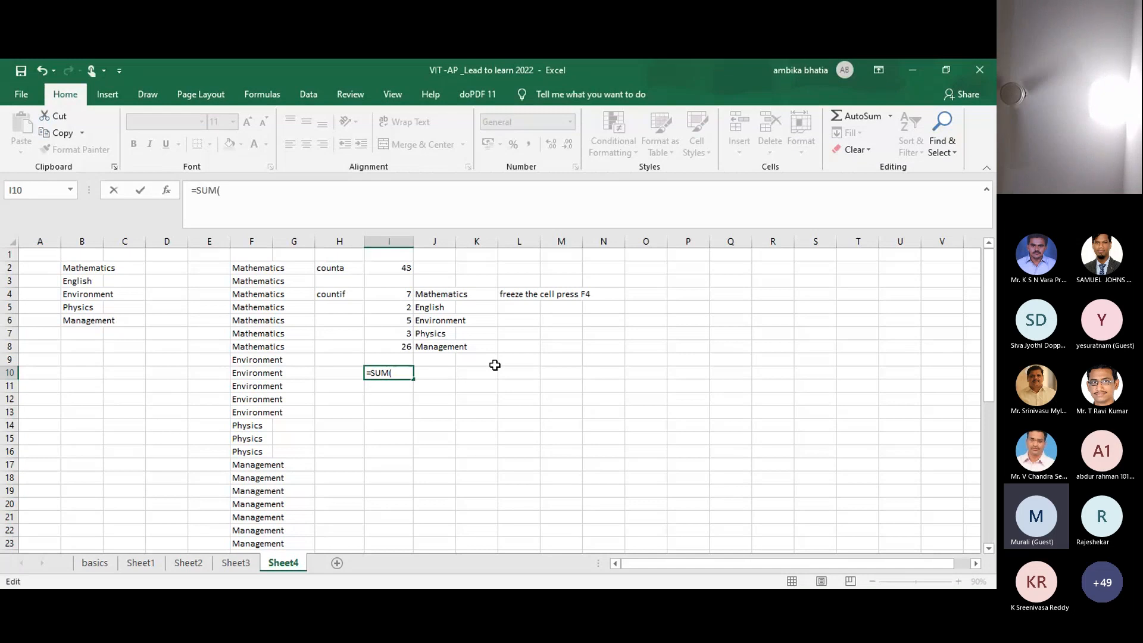
key("BackSpace")
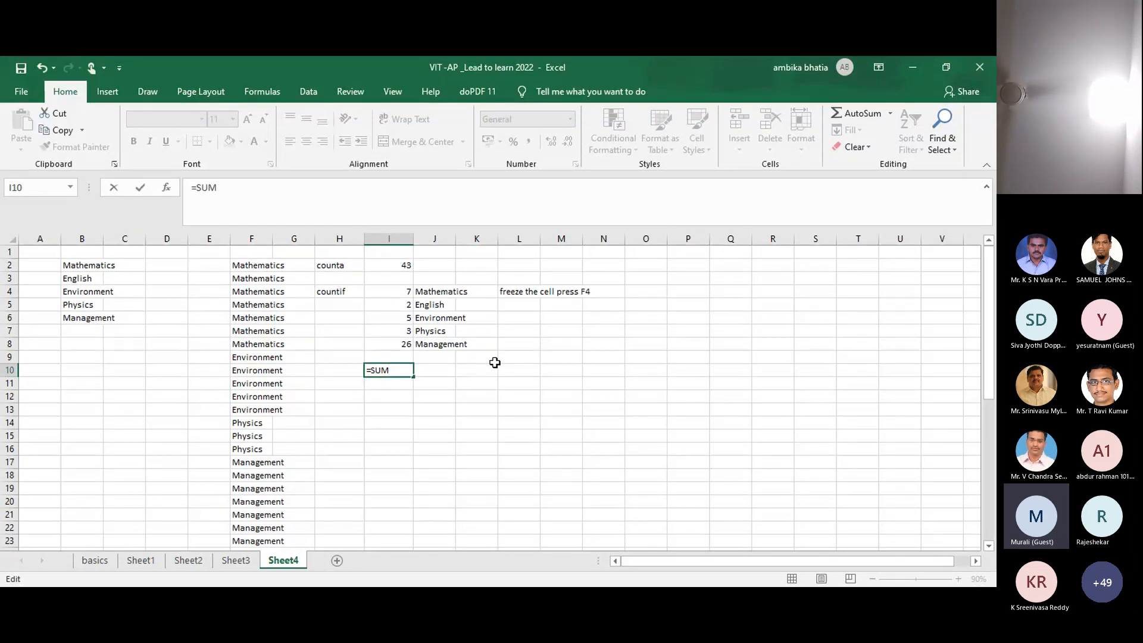
key("BackSpace")
key("BackSpace")
key("BackSpace")
key("BackSpace")
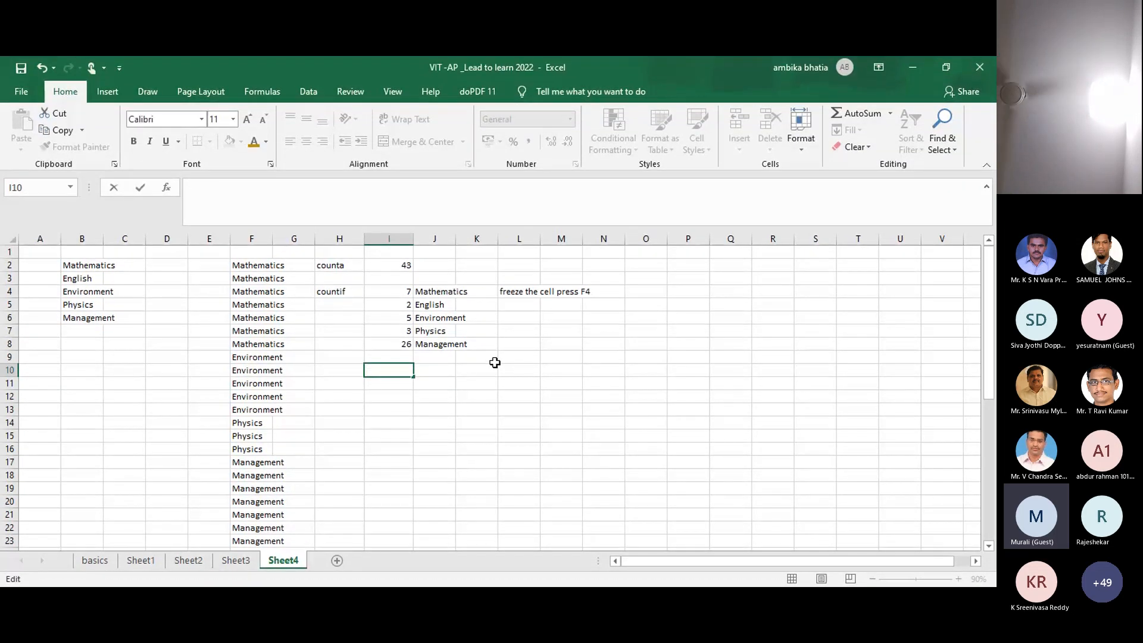
type("=SUM(")
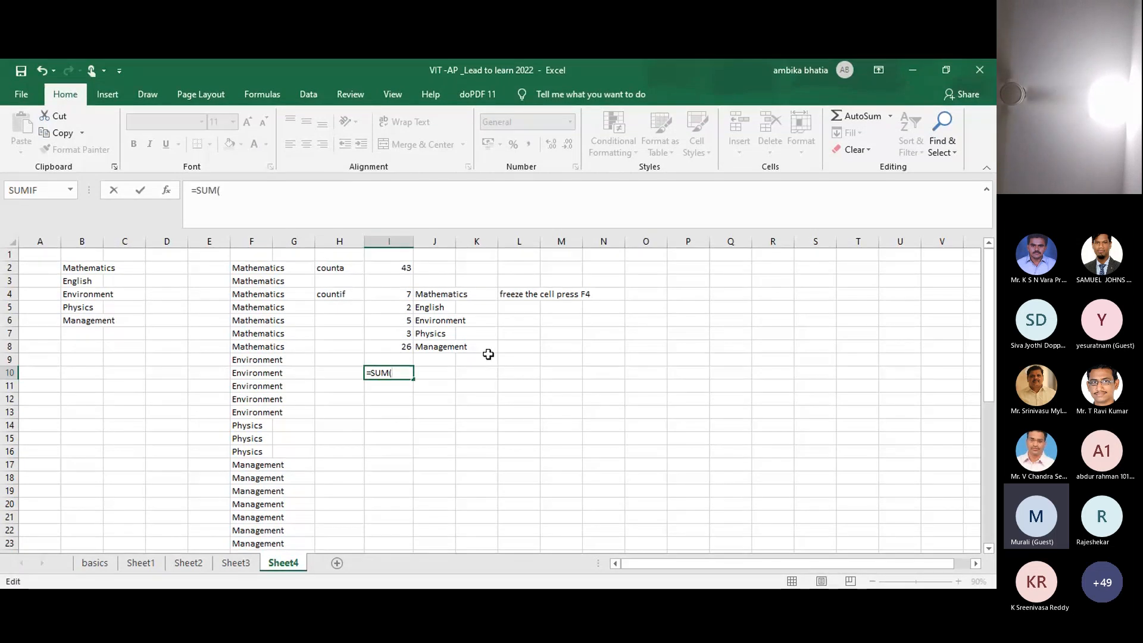
left_click(402, 297)
key("shift+Down")
key("shift+Down")
key("shift+Down")
key("shift+Down")
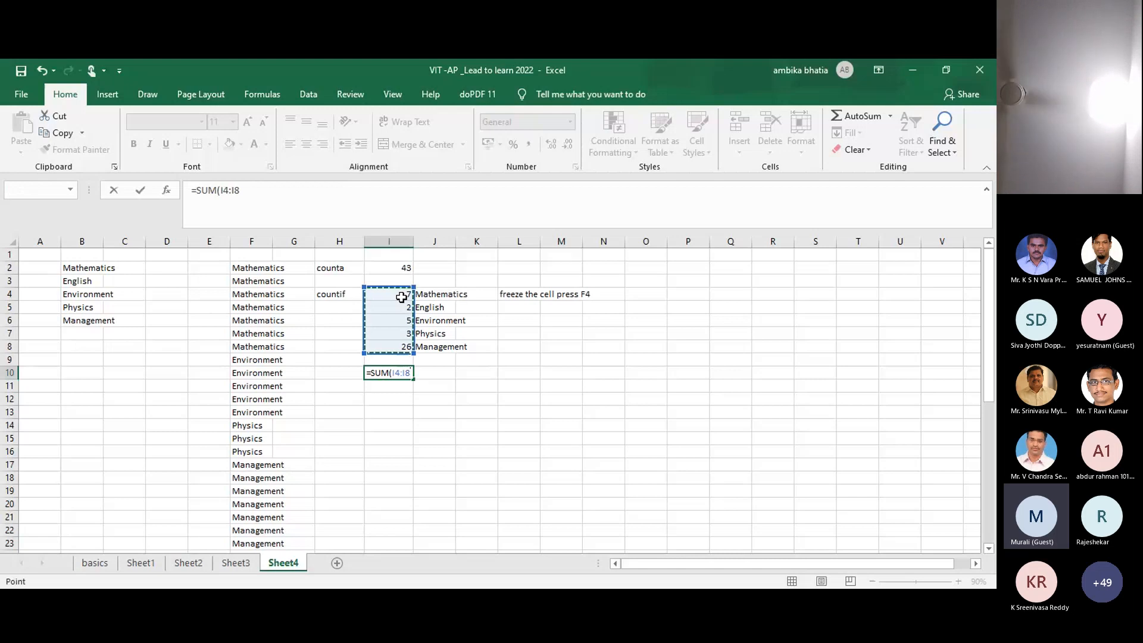
key("Return")
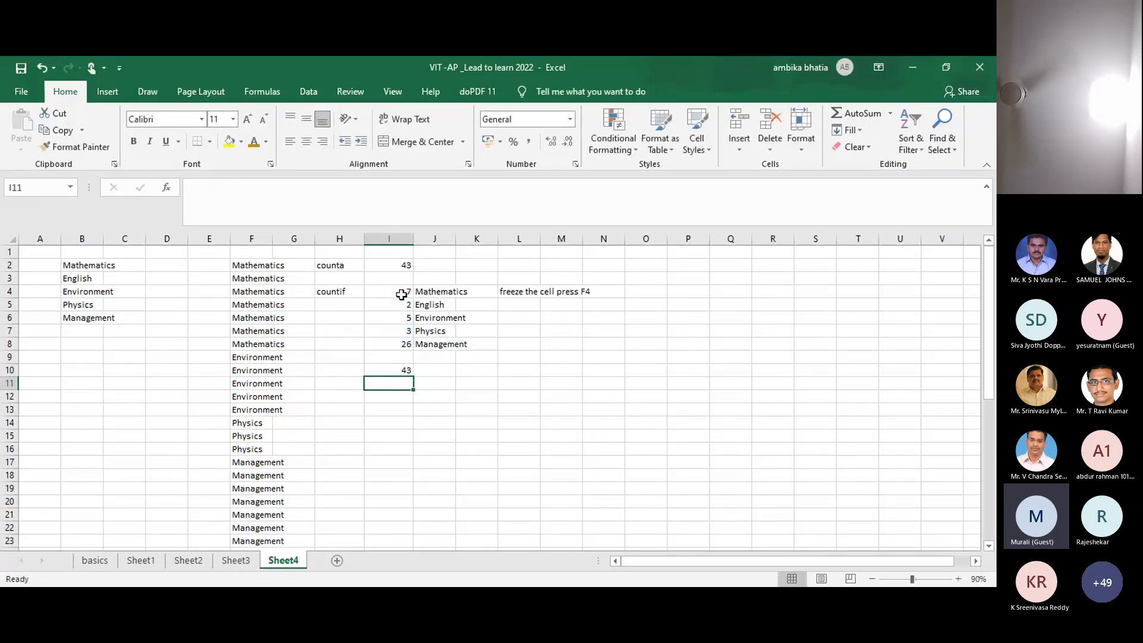
Step: Compare the total with COUNTA's 43, then label H10 'sum'
left_click(384, 265)
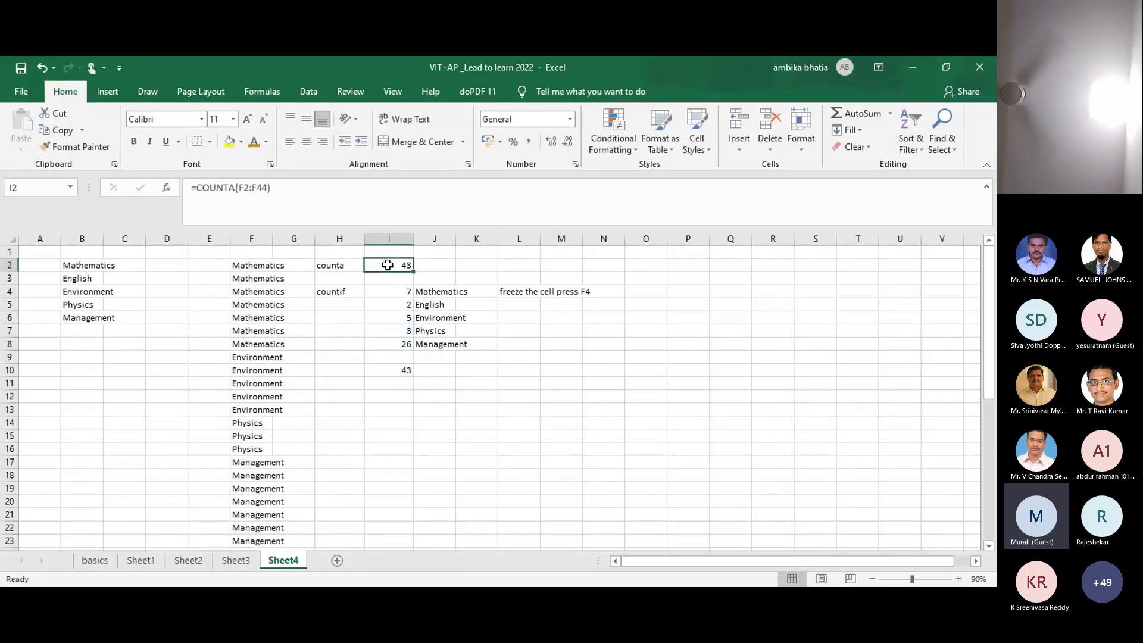
left_click(394, 368)
left_click(317, 371)
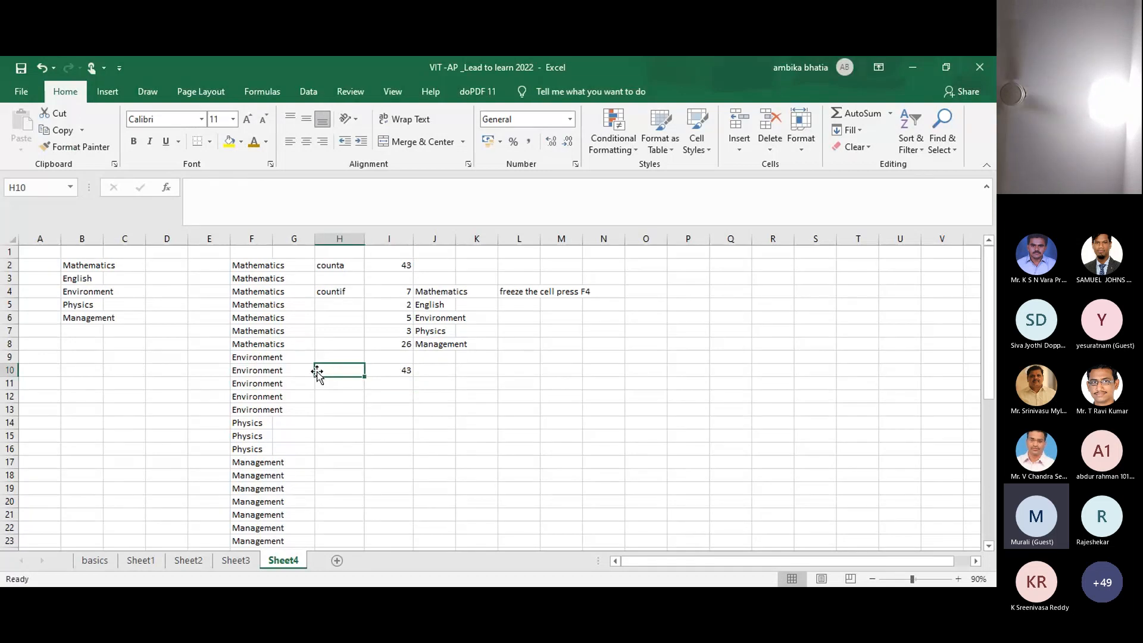
type("sum")
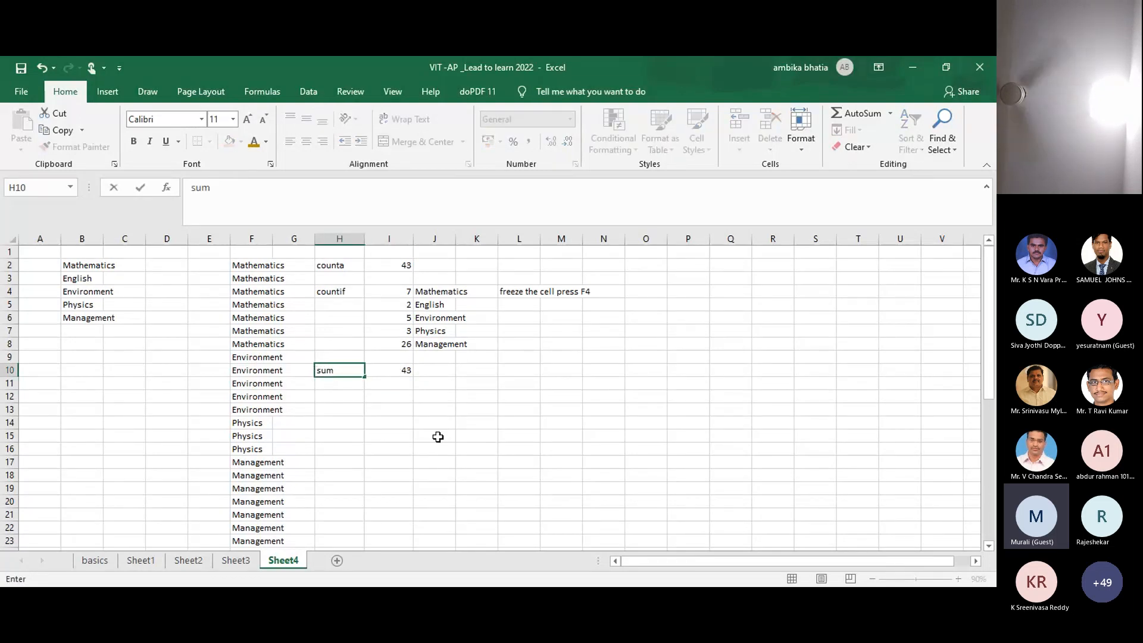
left_click(438, 437)
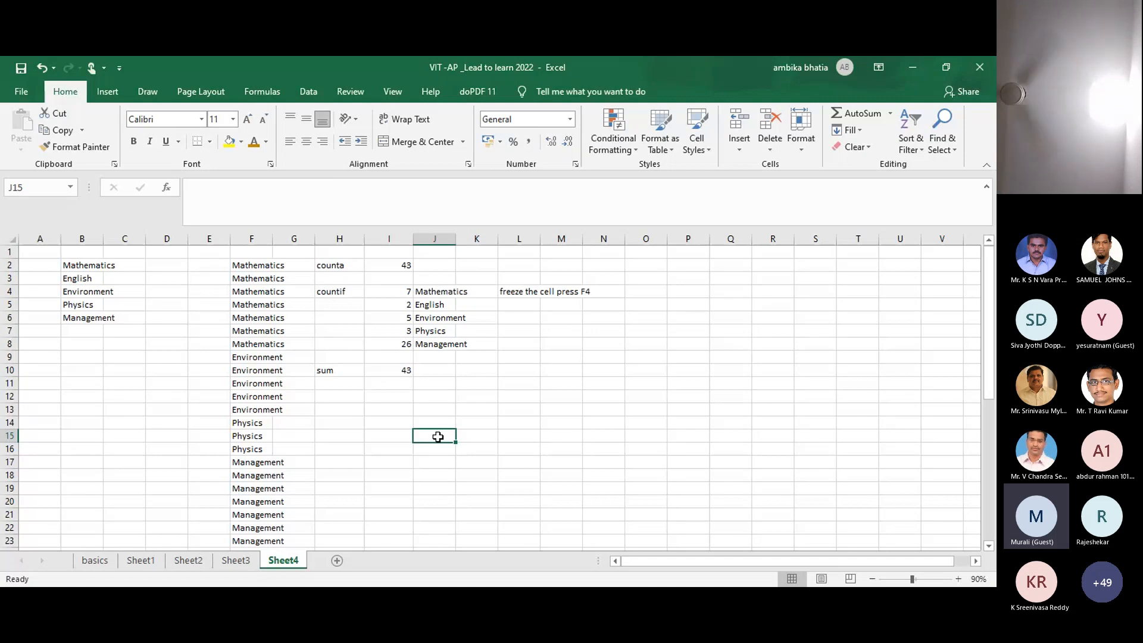
left_click(384, 291)
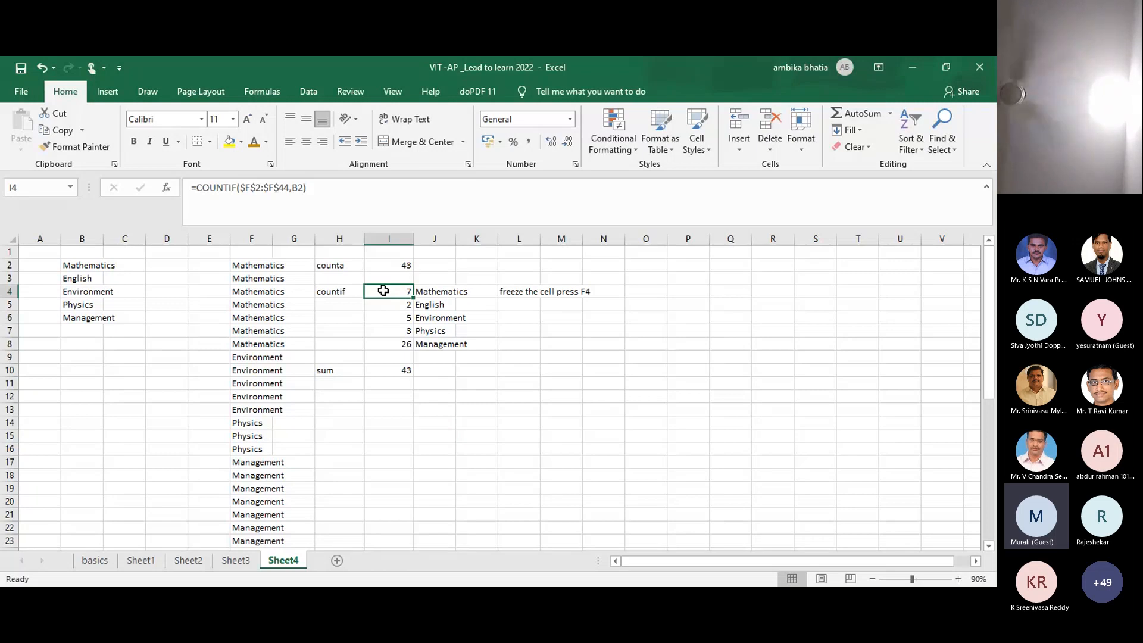
key("shift+Right")
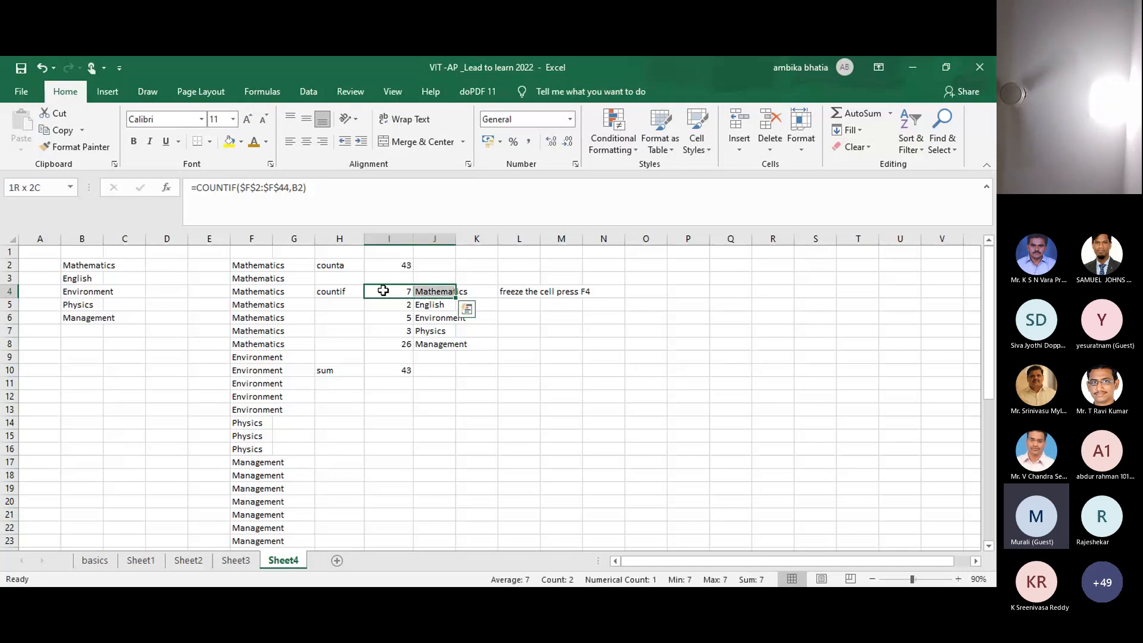
key("shift+Down")
key("shift+Down")
key("shift+Down")
key("shift+Down")
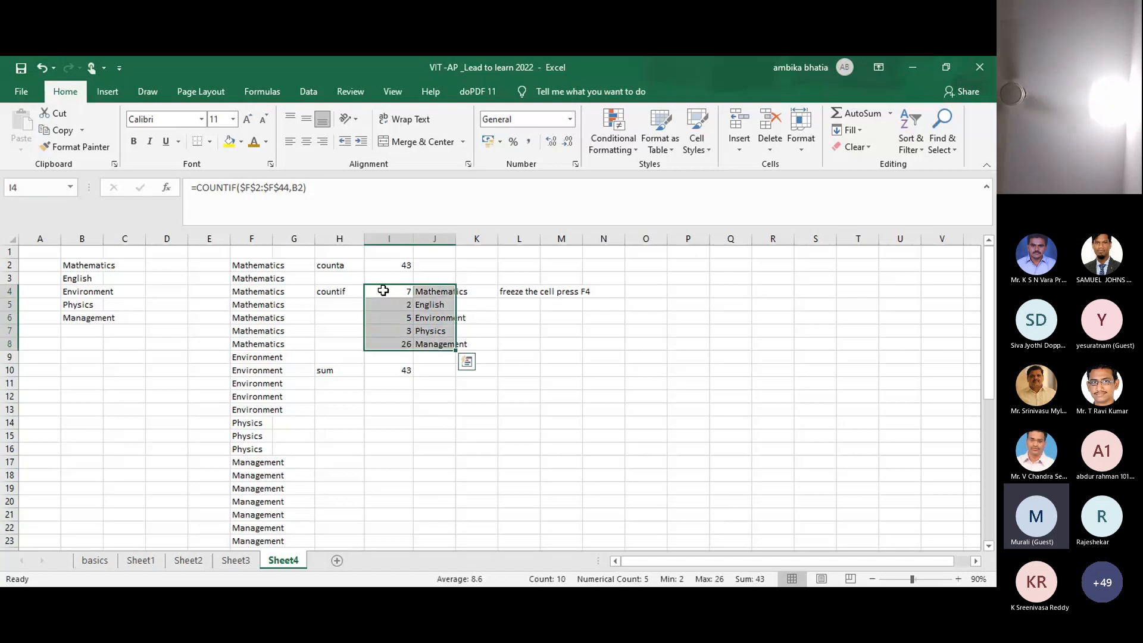
left_click(114, 102)
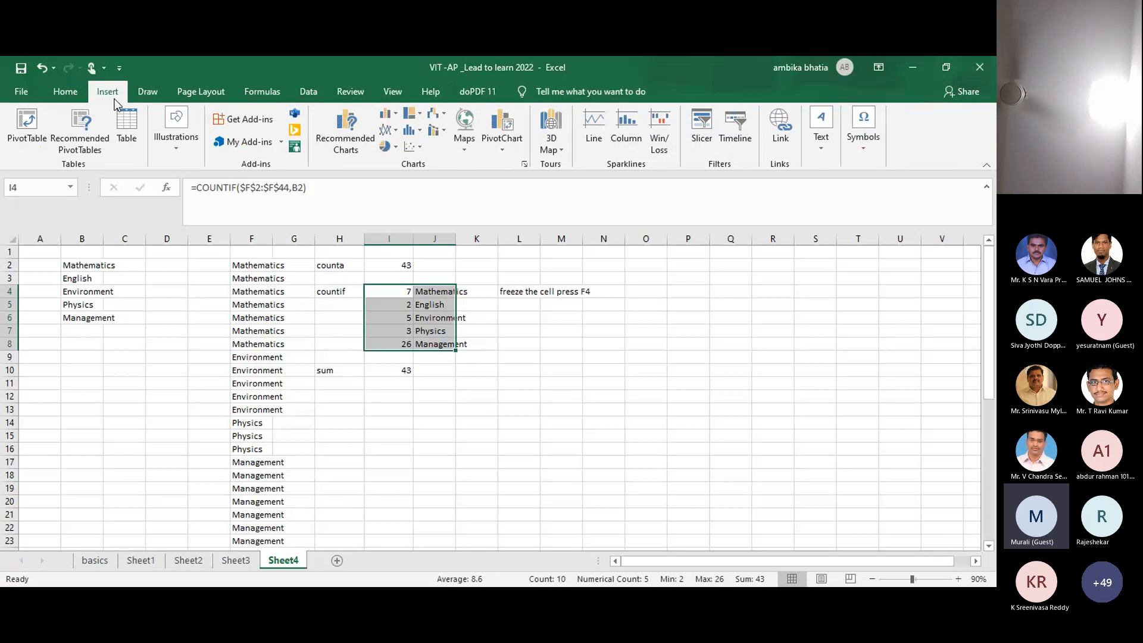
left_click(393, 120)
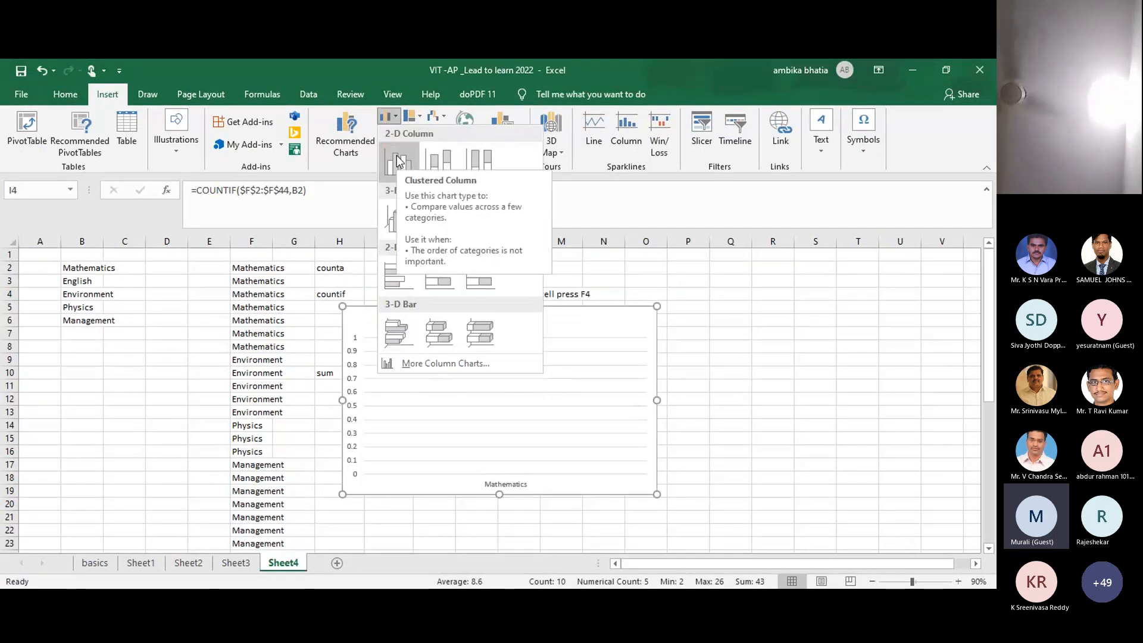
left_click(397, 161)
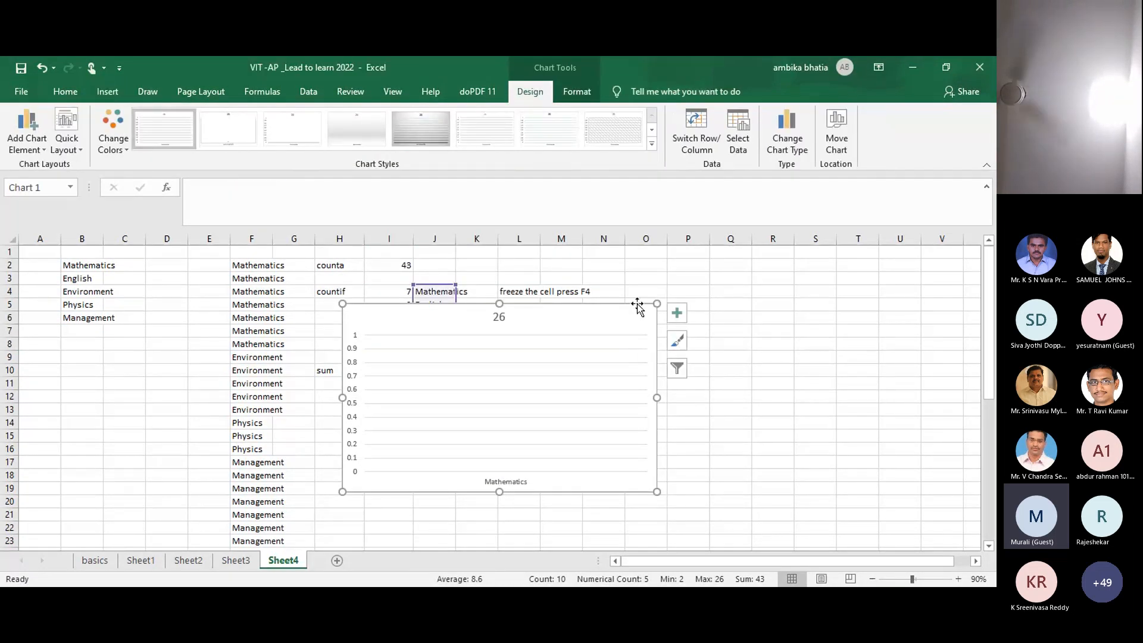
key("Delete")
left_click(390, 296)
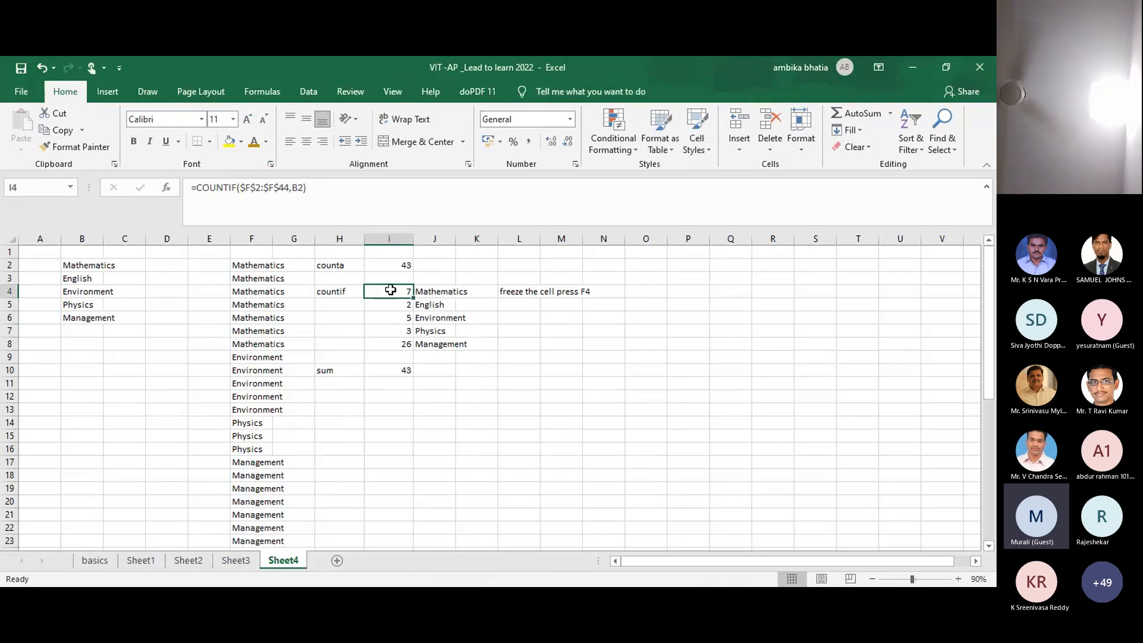
Step: Browse the statistical, column and pie chart types, then insert and undo a 2-D pie chart
key("shift+Right")
key("shift+Right")
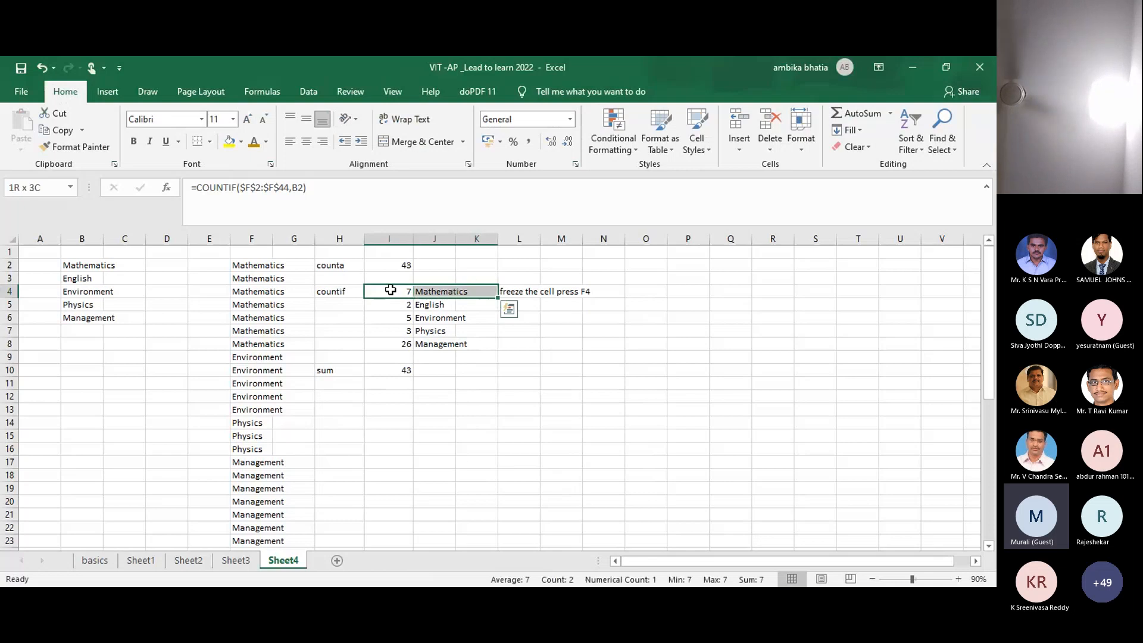
key("shift+Down")
key("shift+Down")
key("shift+Down")
key("shift+Down")
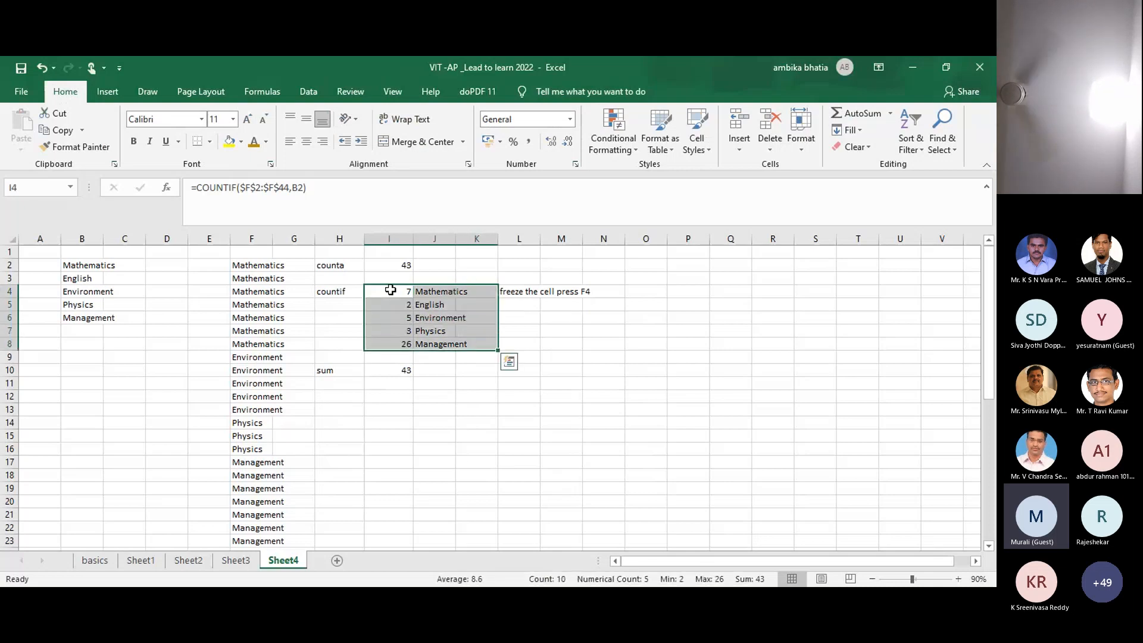
left_click(100, 88)
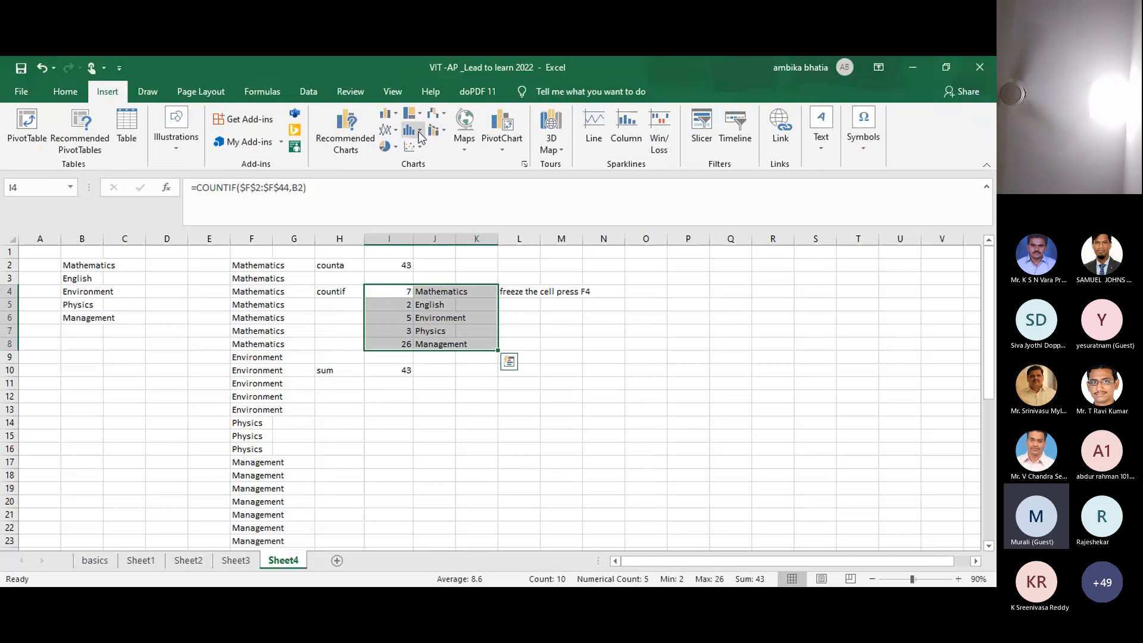
left_click(420, 133)
key("Escape")
left_click(387, 114)
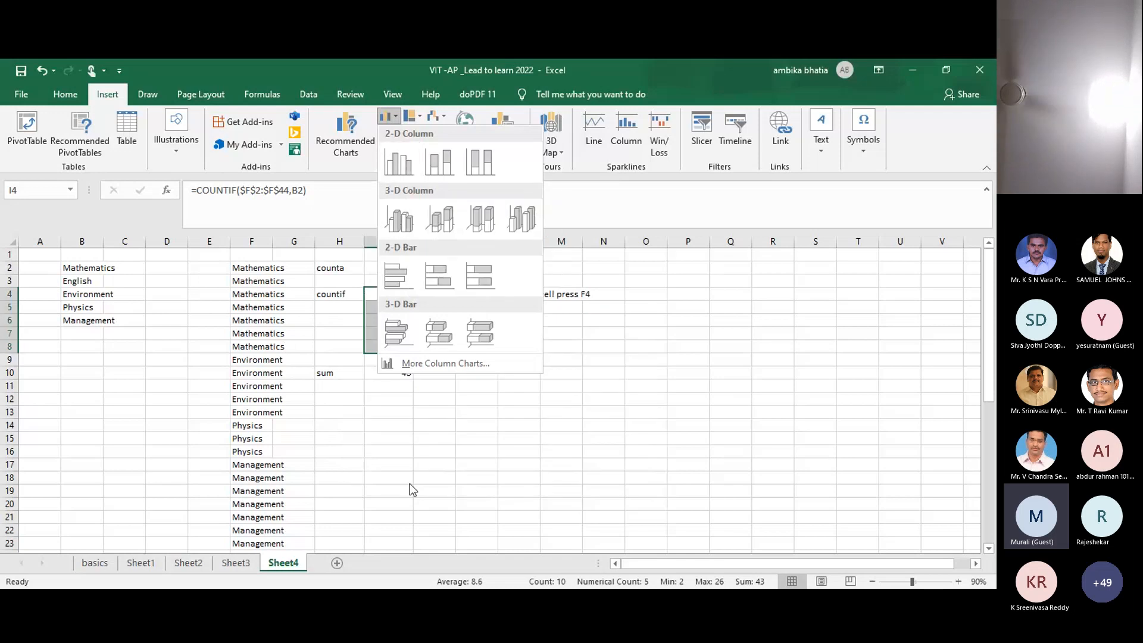
left_click(409, 484)
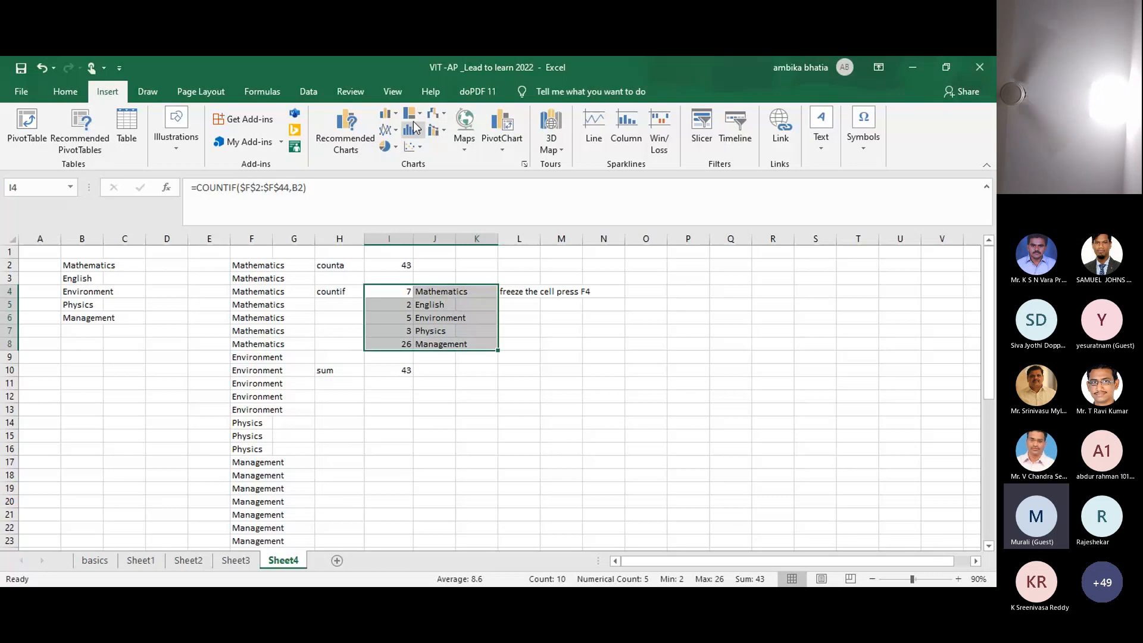
left_click(390, 149)
left_click(390, 195)
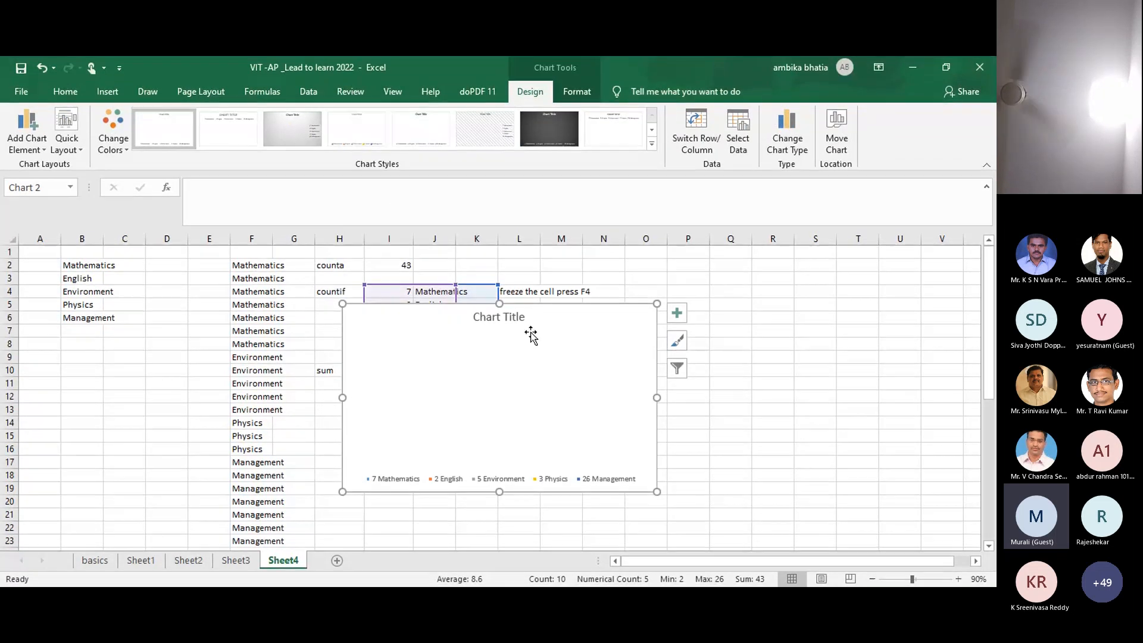
key("ctrl+z")
Step: Insert and undo a clustered column chart of the counts and names in I4:J8
left_click(399, 293)
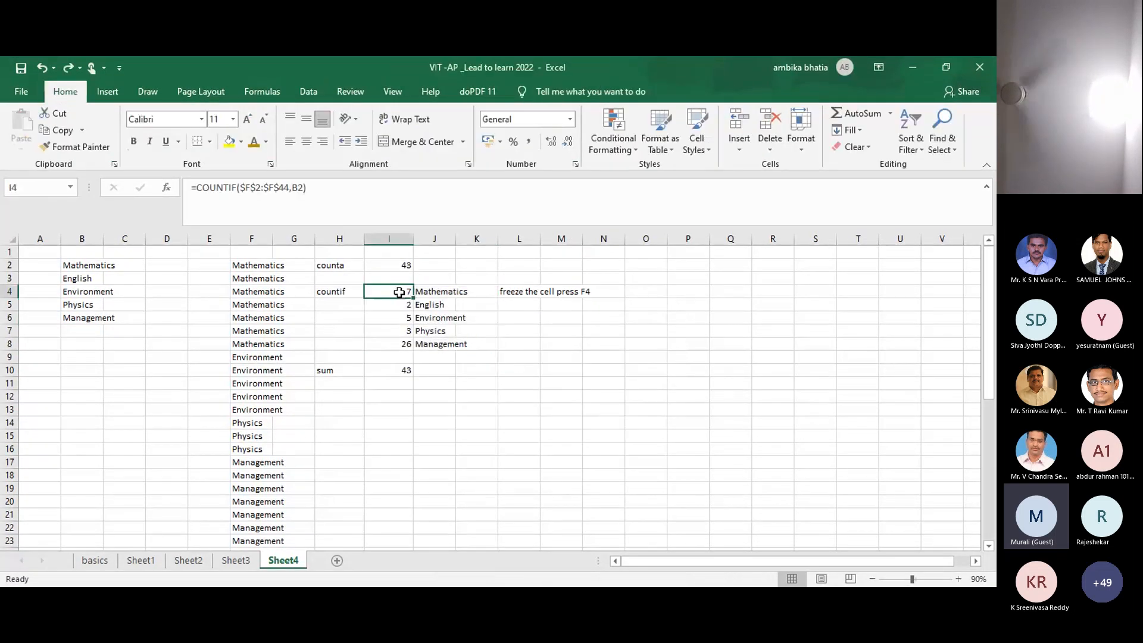
key("shift+Right")
key("shift+Down")
key("shift+Down")
key("shift+Down")
key("shift+Down")
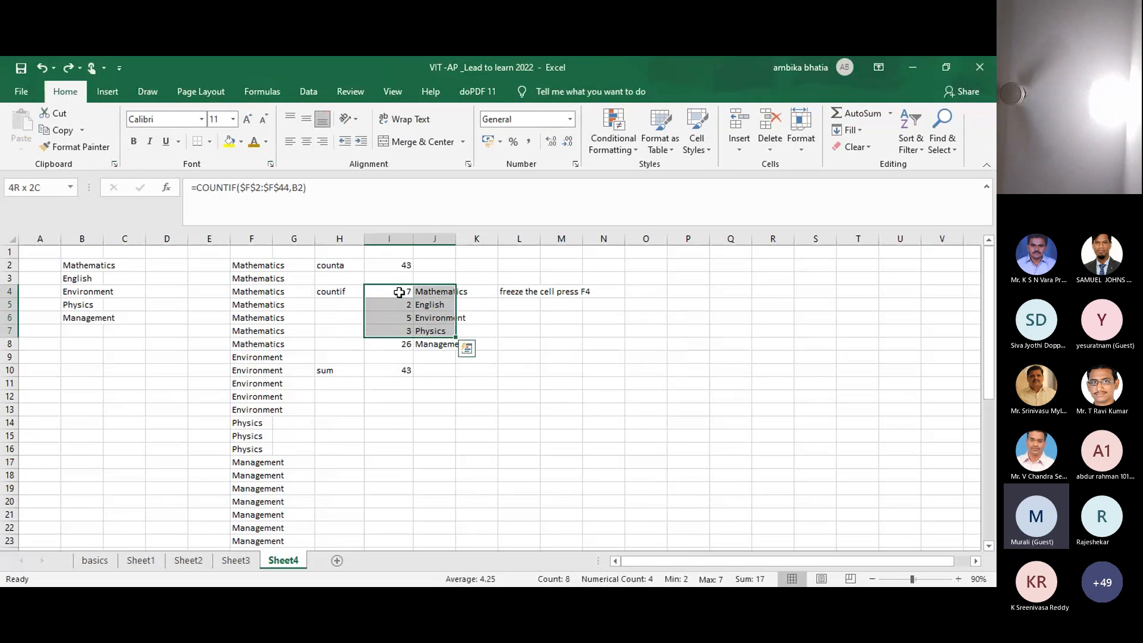
left_click(105, 92)
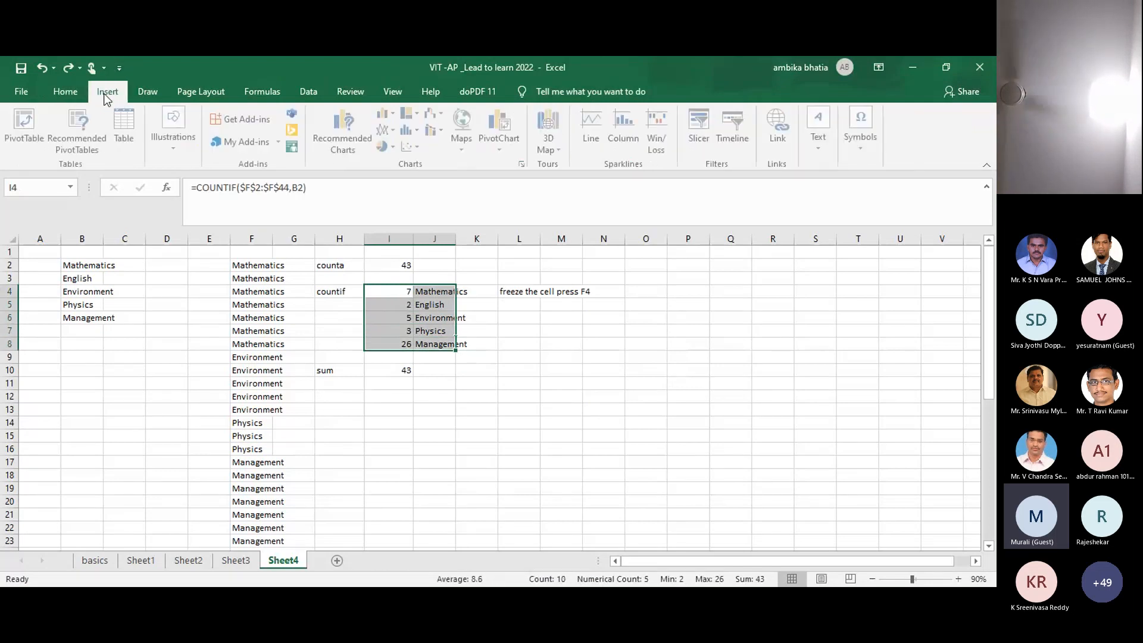
left_click(390, 115)
left_click(409, 173)
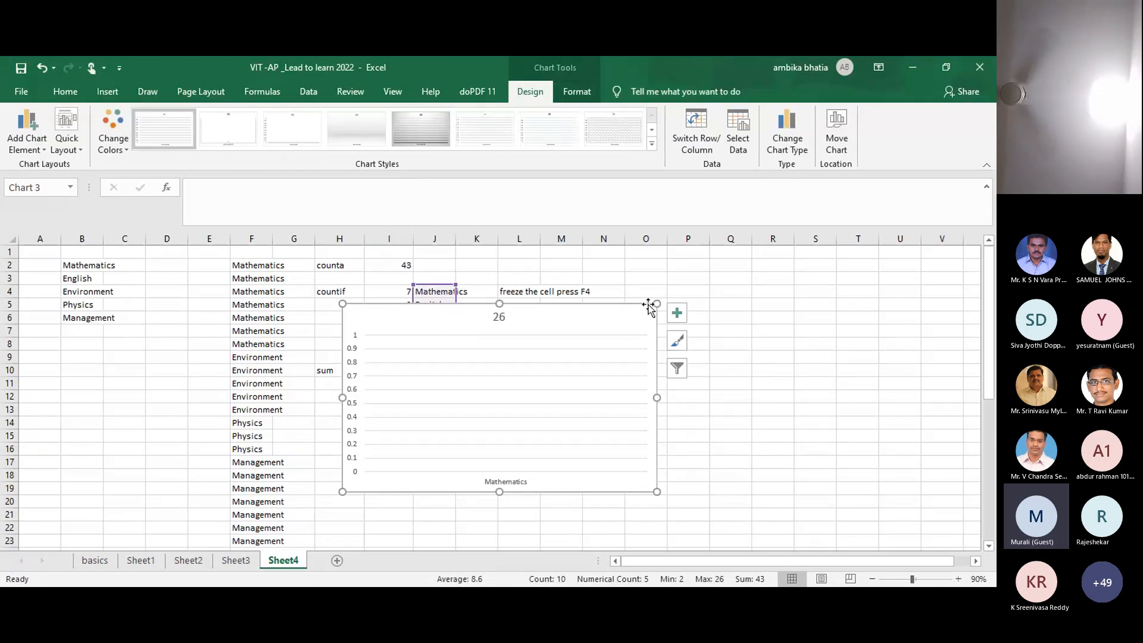
key("ctrl+z")
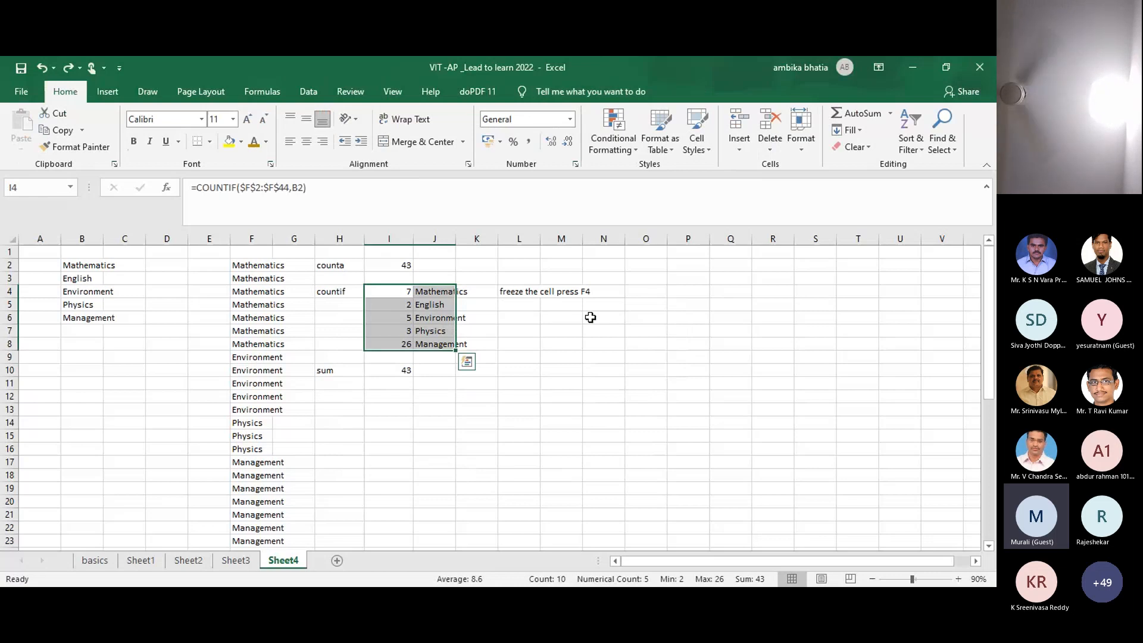
left_click(590, 317)
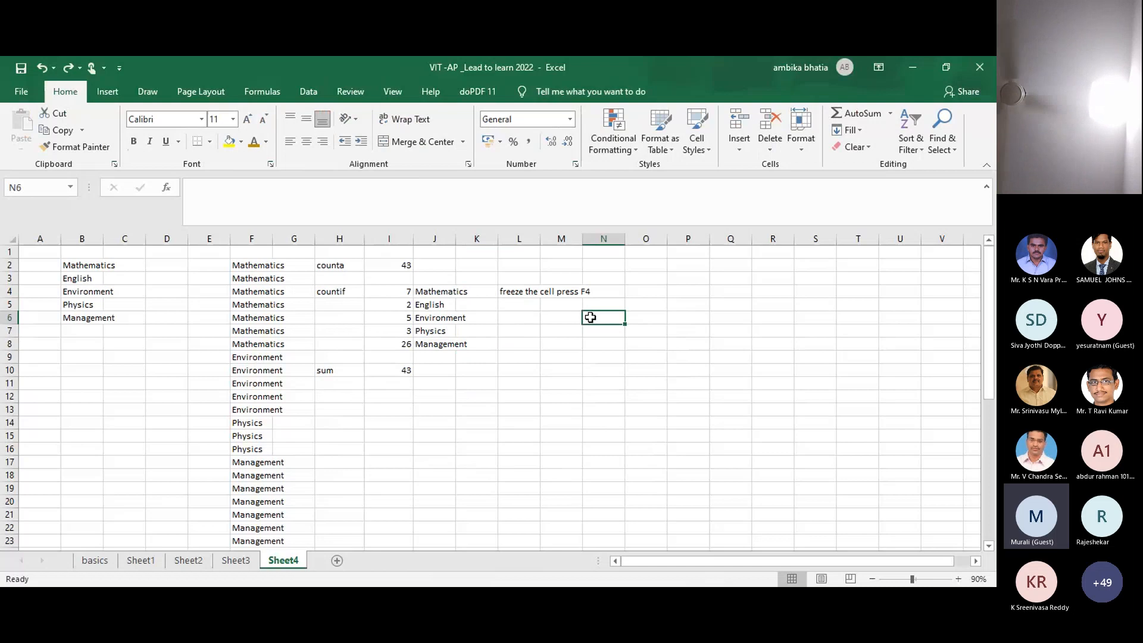
Step: Copy the five counts in I4:I8
left_click(392, 292)
key("shift+Down")
key("shift+Down")
key("shift+Down")
key("shift+Down")
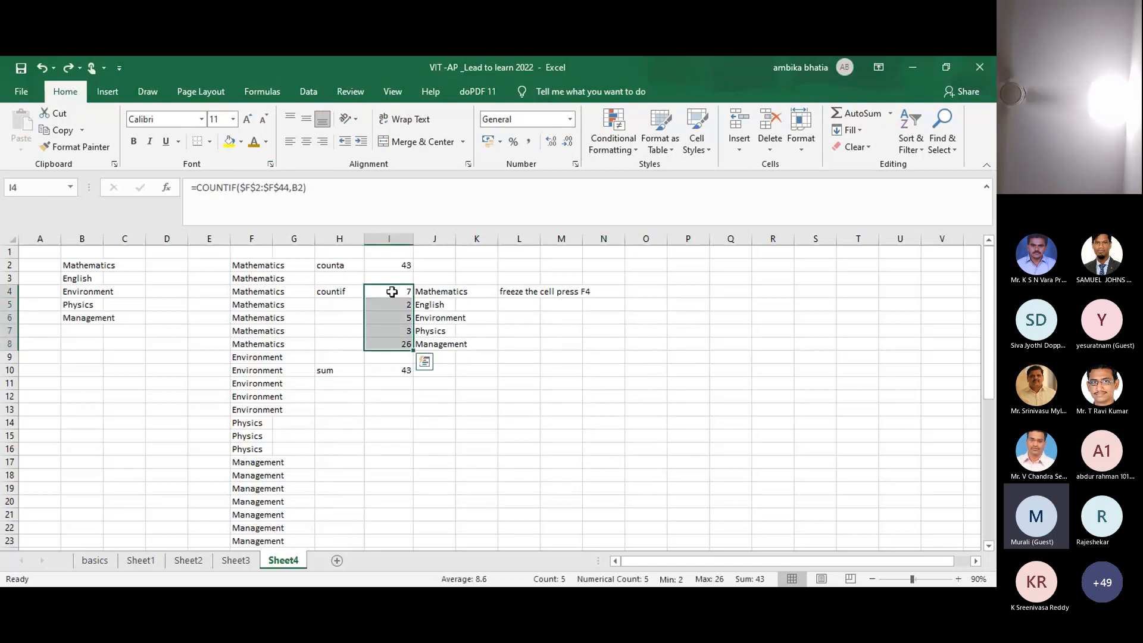
key("ctrl+c")
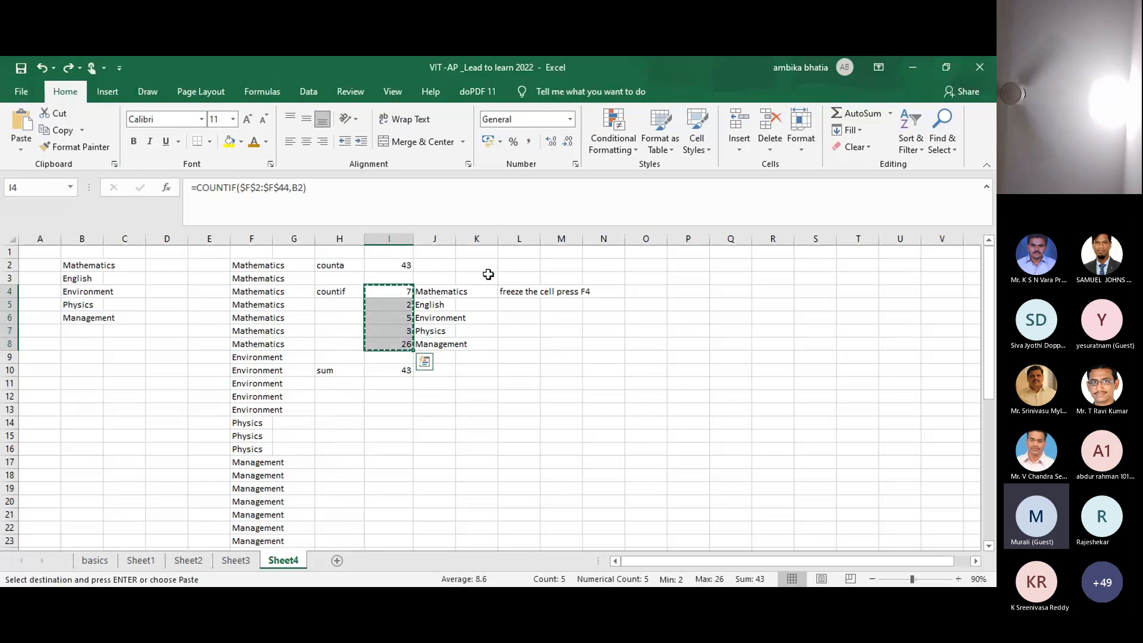
Step: Insert and delete a quick chart of the counts, and widen column K
key("alt+F1")
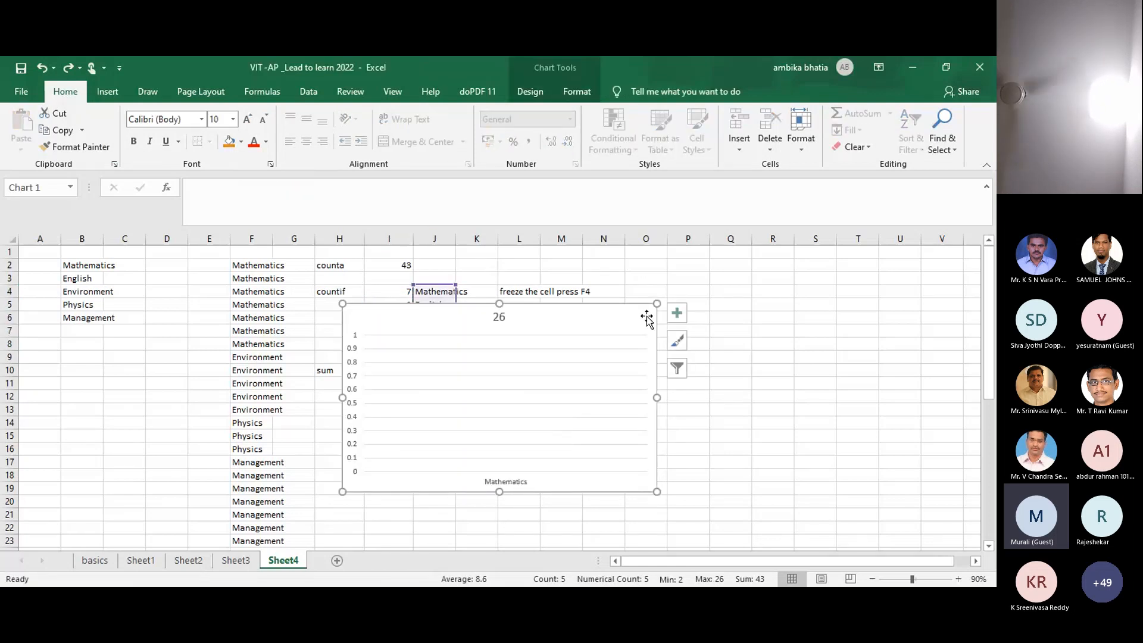
key("Delete")
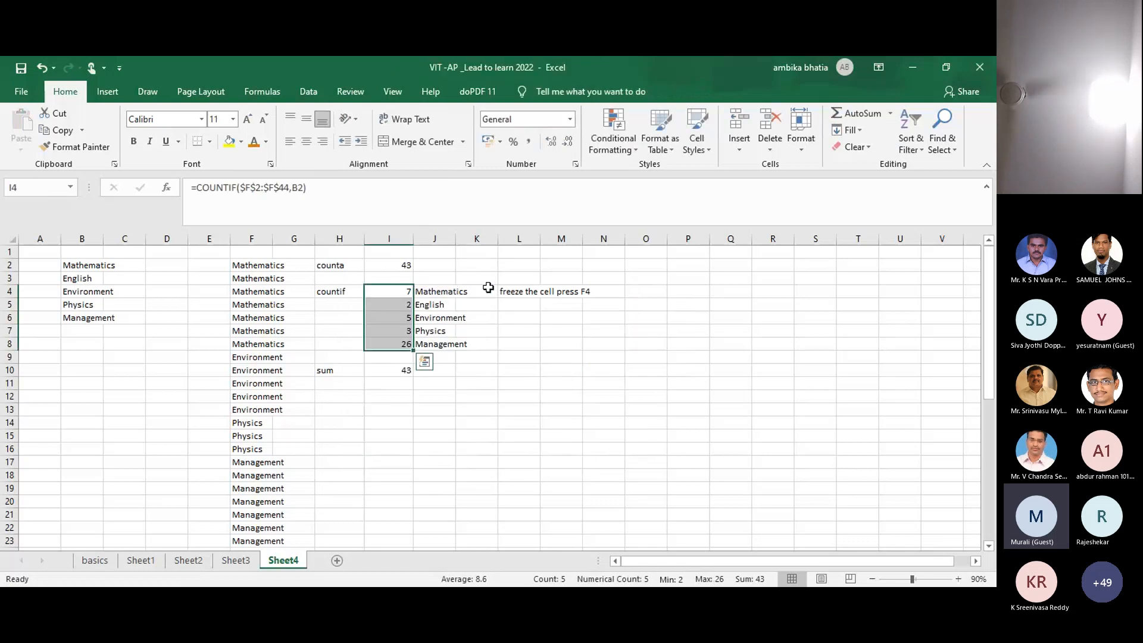
key("ctrl+q")
mouse_move(498, 240)
left_mouse_down()
mouse_move(519, 240)
mouse_move(480, 238)
left_mouse_up()
left_click(554, 330)
Step: Move the five counts from I4:I8 into K4:K8, beside the subject names
left_click(402, 293)
key("ctrl+shift+Down")
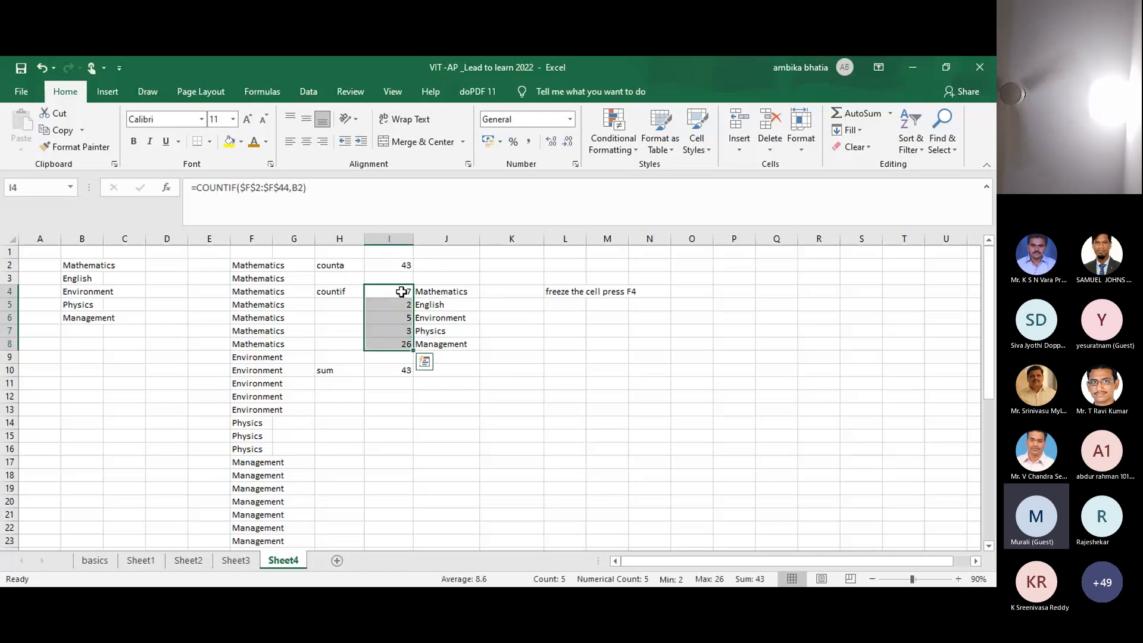
key("ctrl+c")
left_click(498, 293)
key("ctrl+v")
left_click(539, 409)
left_click(450, 290)
key("shift+Right")
key("shift+Right")
key("shift+Left")
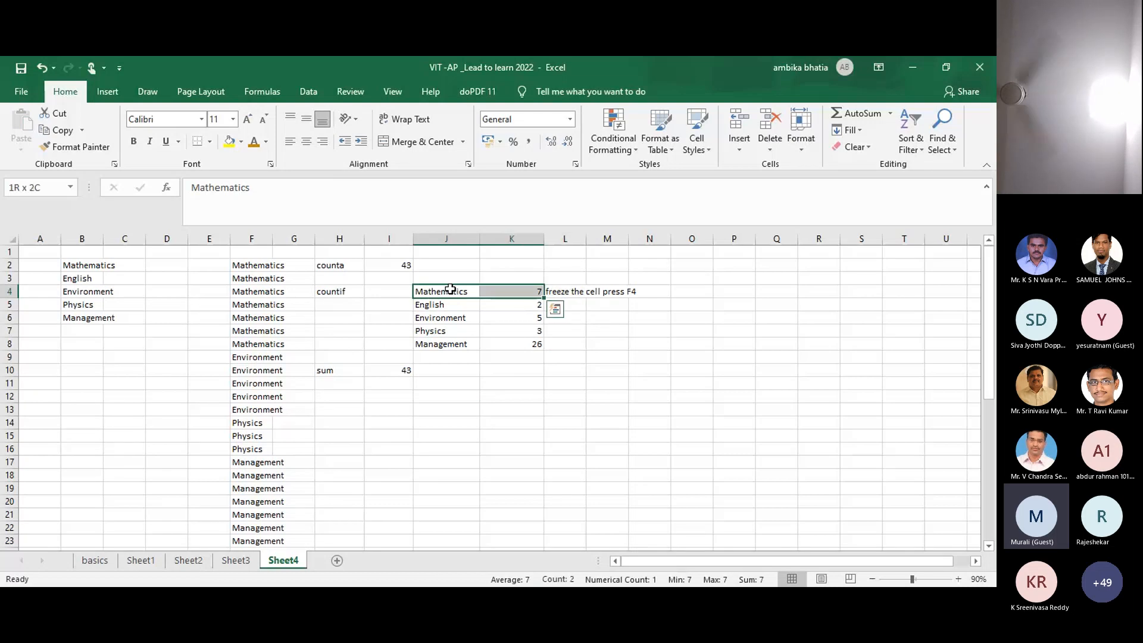
key("shift+Down")
key("shift+Down")
key("shift+Down")
key("shift+Down")
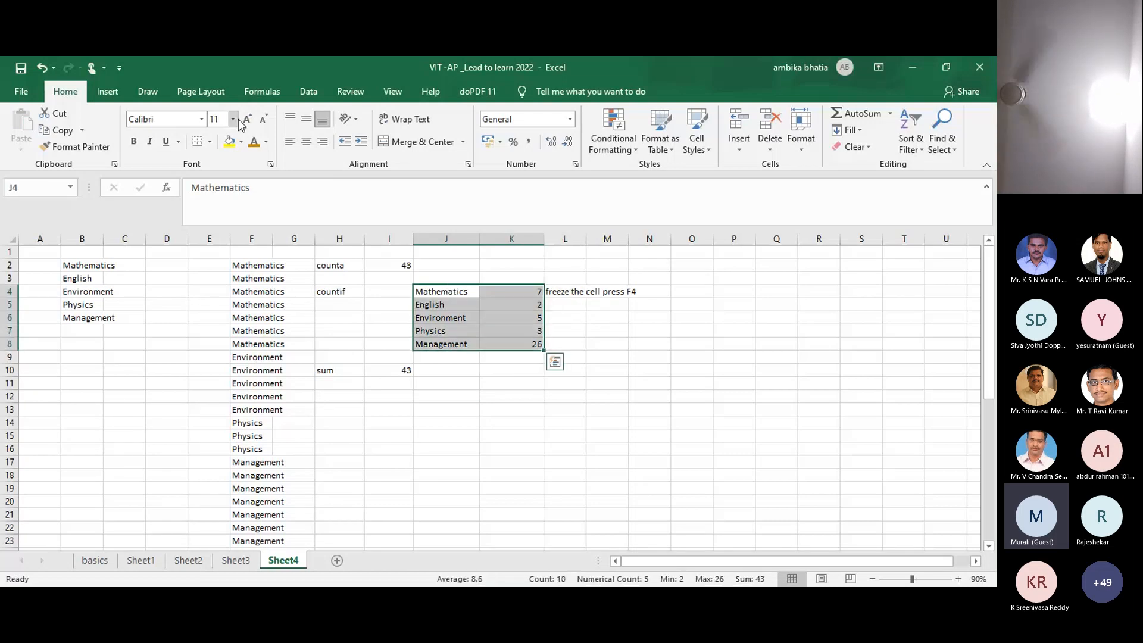
left_click(107, 92)
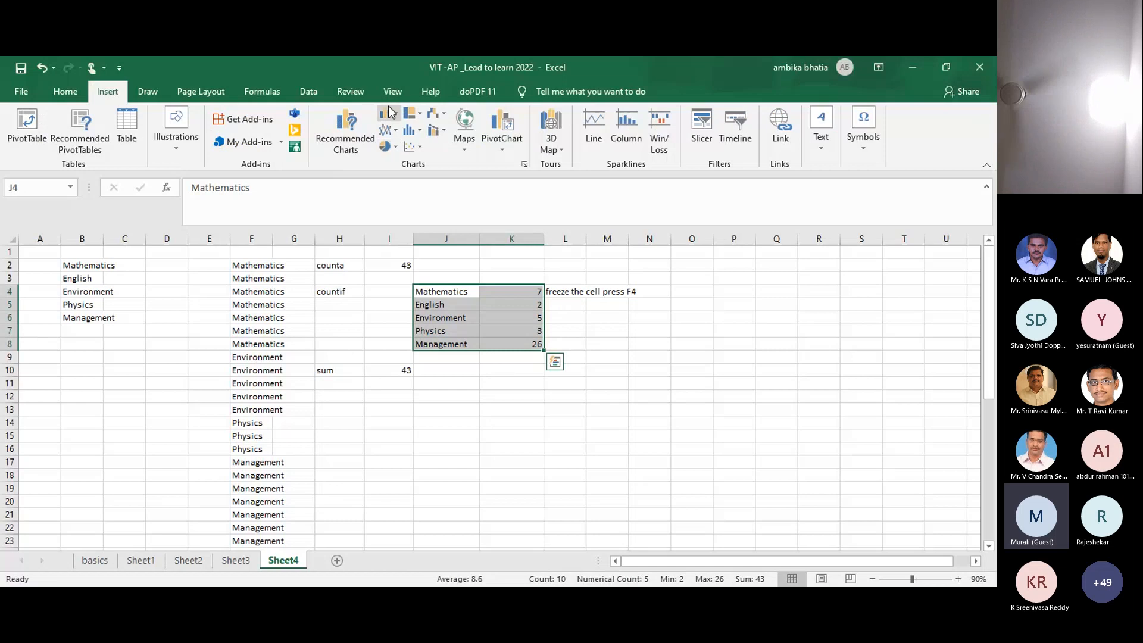
left_click(389, 121)
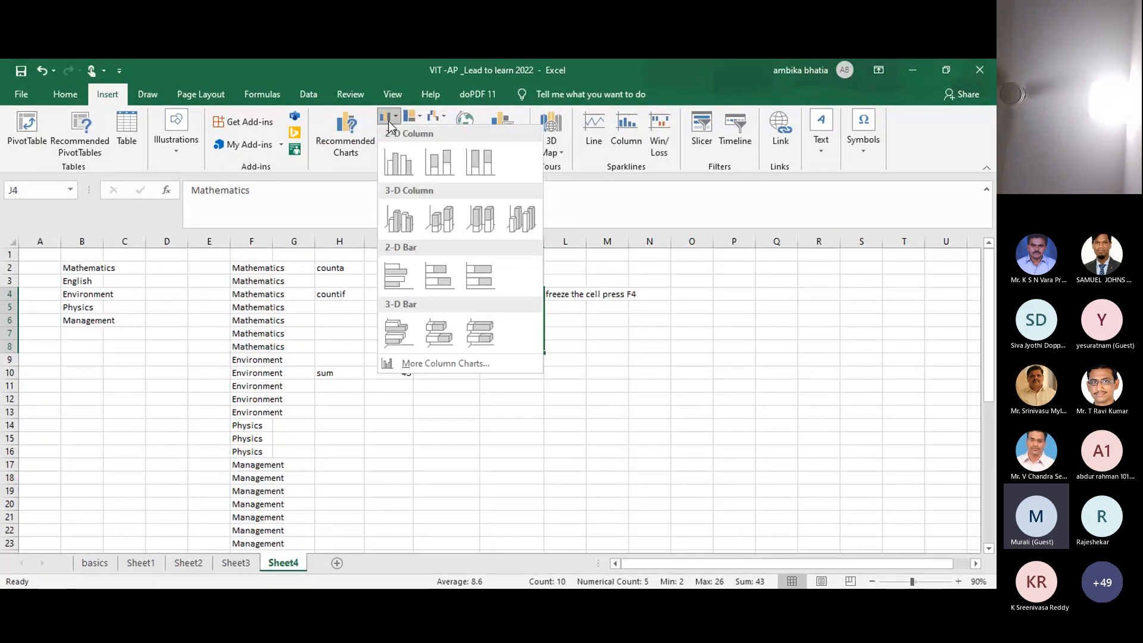
left_click(396, 163)
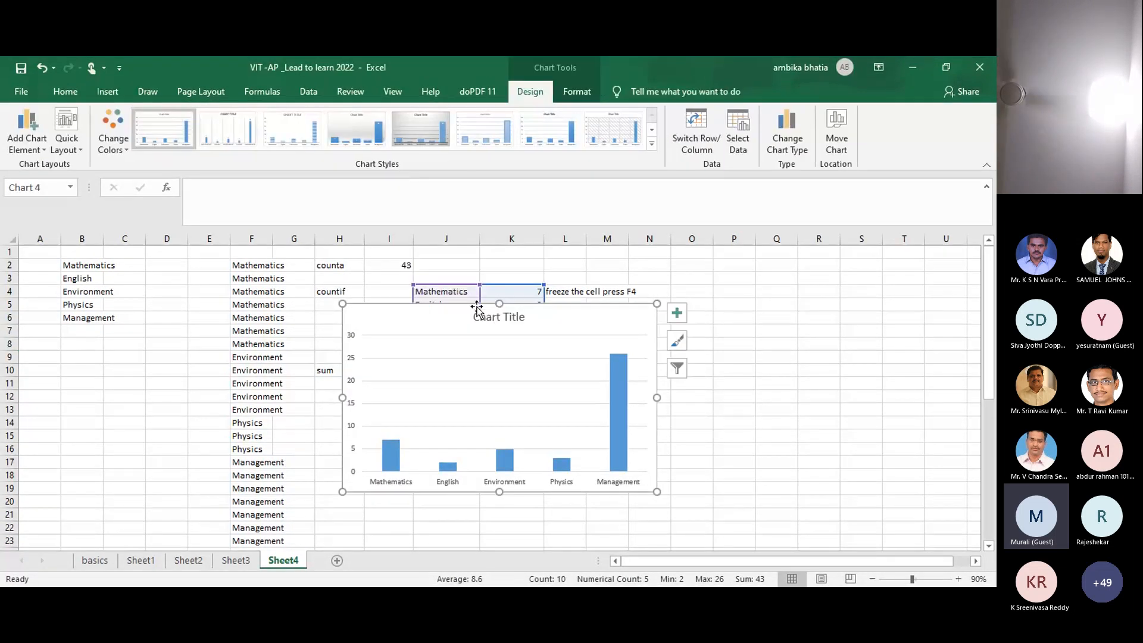
left_click_drag(479, 303, 645, 356)
left_click_drag(580, 305, 845, 299)
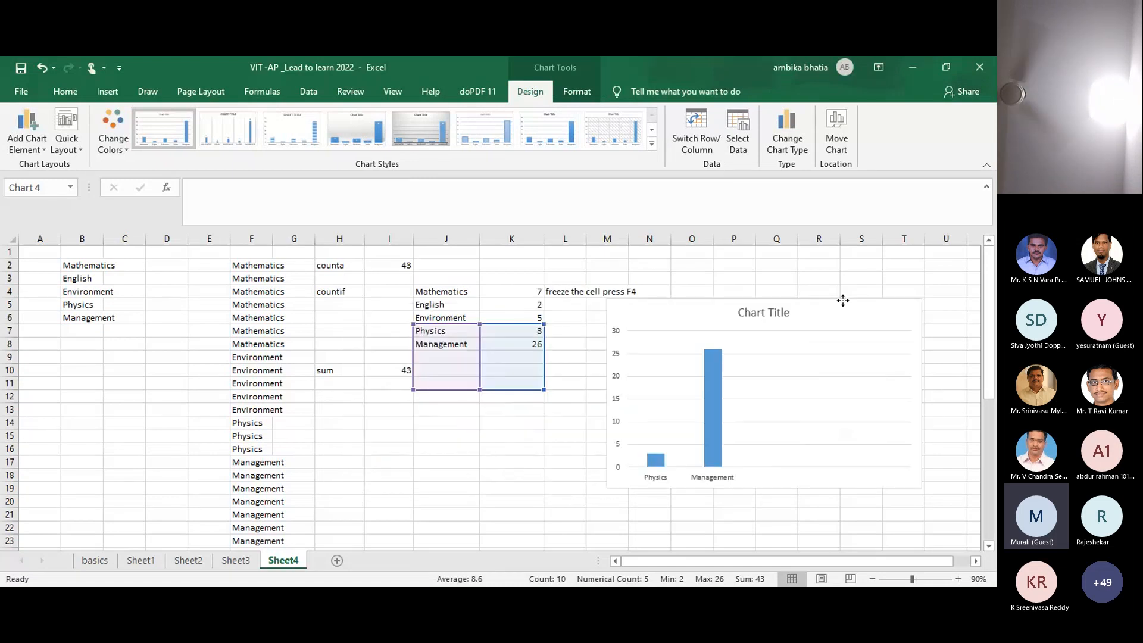
left_click(432, 295)
key("shift+Right")
key("shift+Down")
key("shift+Down")
key("shift+Down")
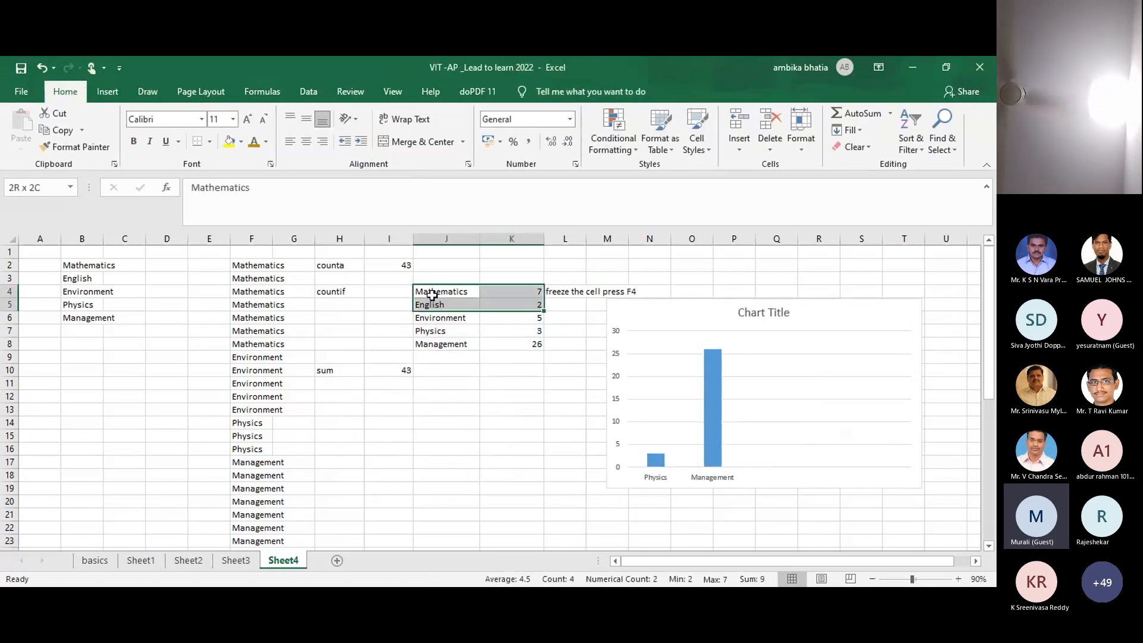
key("shift+Down")
key("Return")
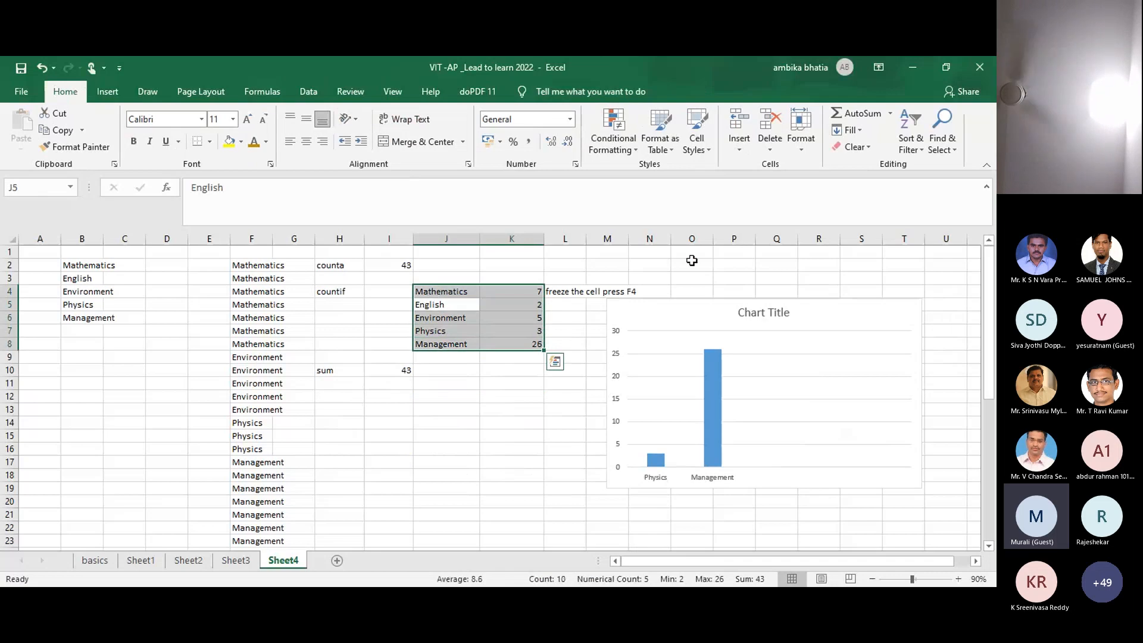
left_click(687, 293)
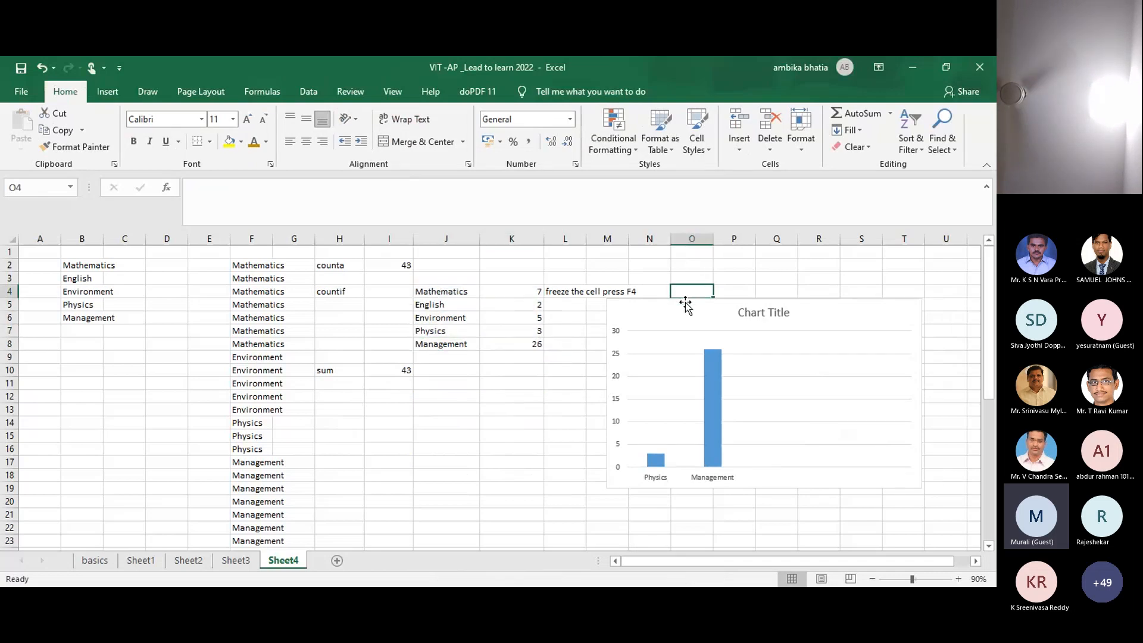
left_click(685, 303)
key("Delete")
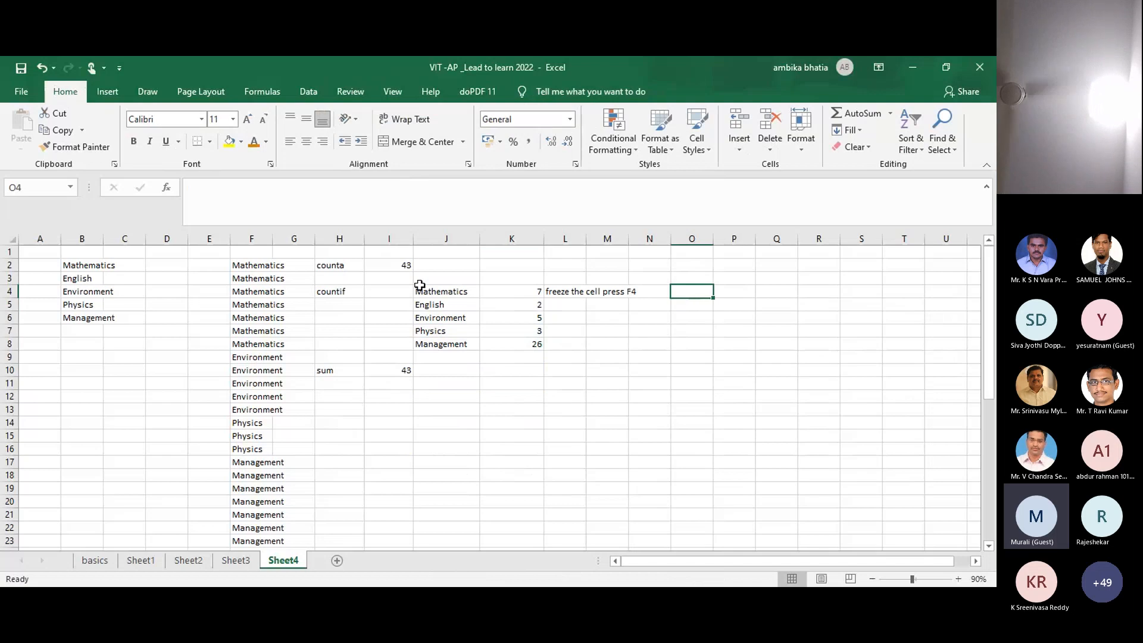
left_click(449, 290)
key("shift+Right")
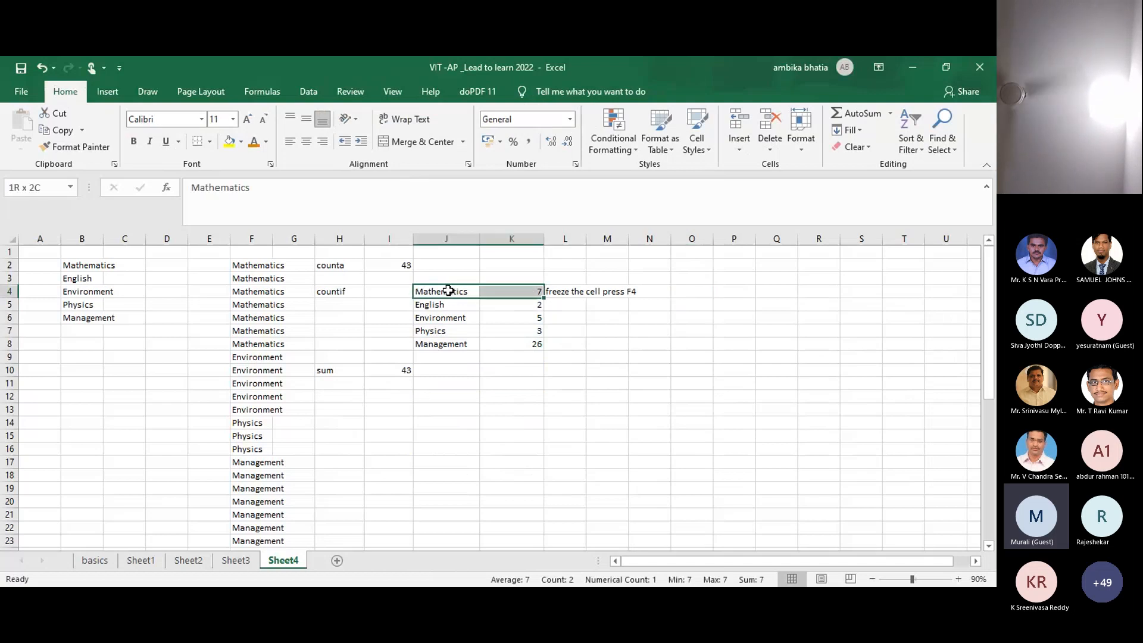
Step: Insert a clustered column chart of J4:K8 and position it right of the table, clear of L4
key("shift+Down")
key("shift+Down")
key("shift+Down")
key("shift+Down")
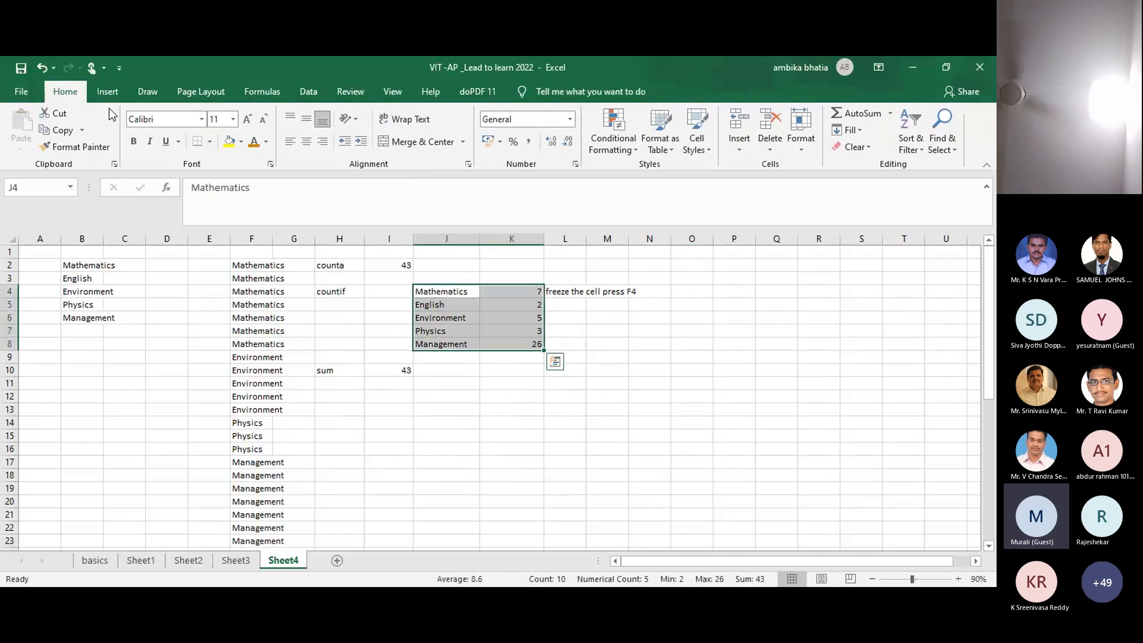
left_click(107, 91)
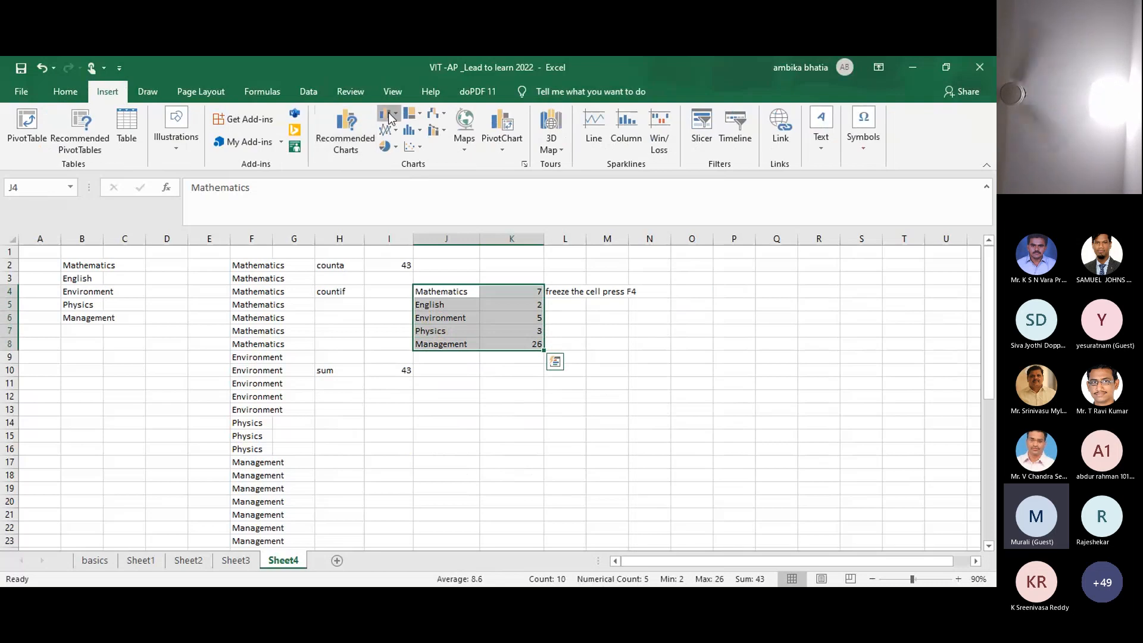
left_click(390, 115)
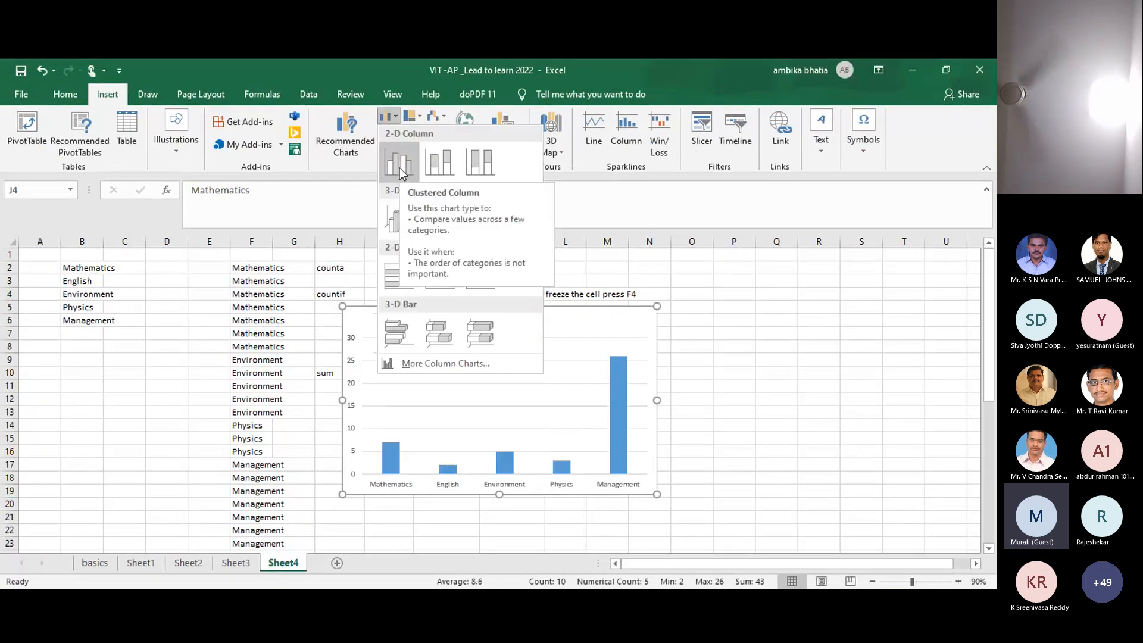
left_click(399, 168)
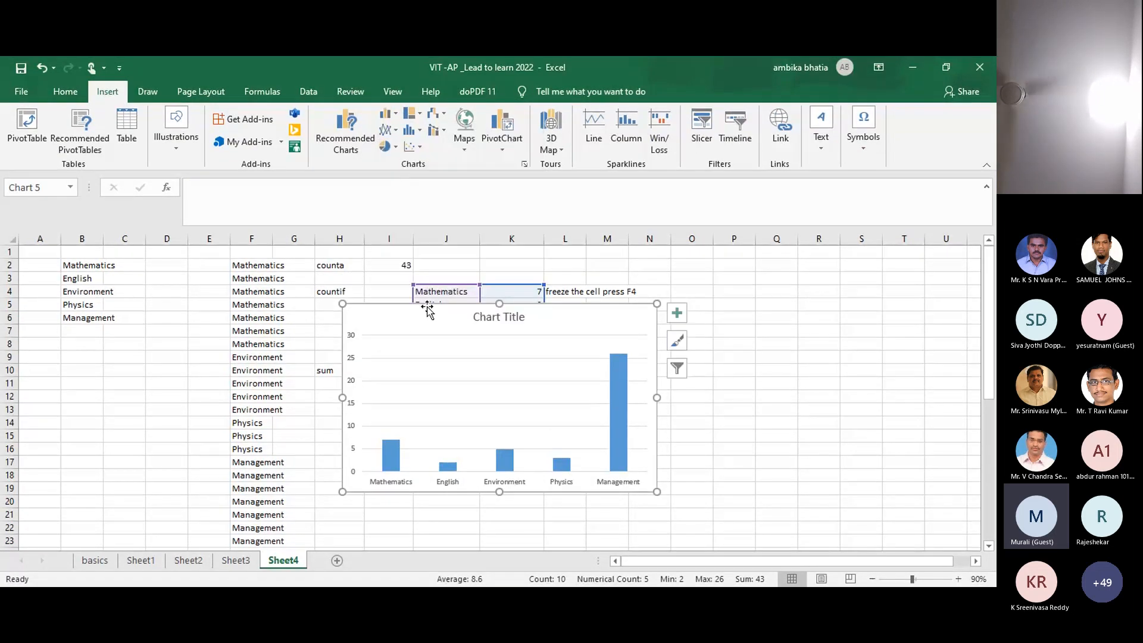
left_click_drag(425, 304, 689, 273)
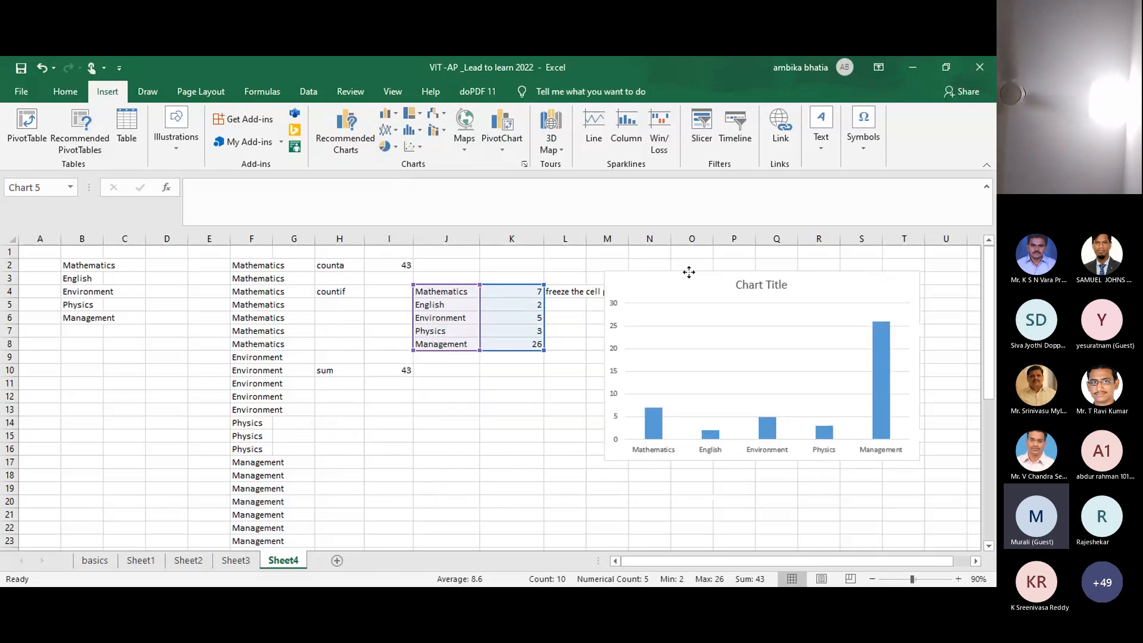
left_click(515, 434)
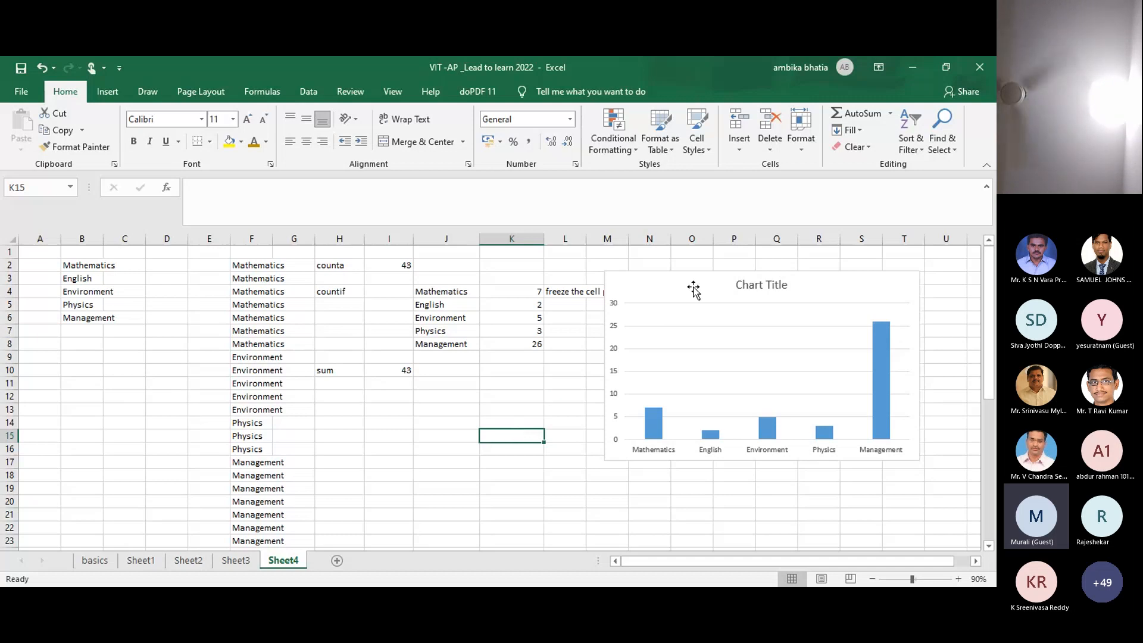
left_click_drag(698, 281, 742, 275)
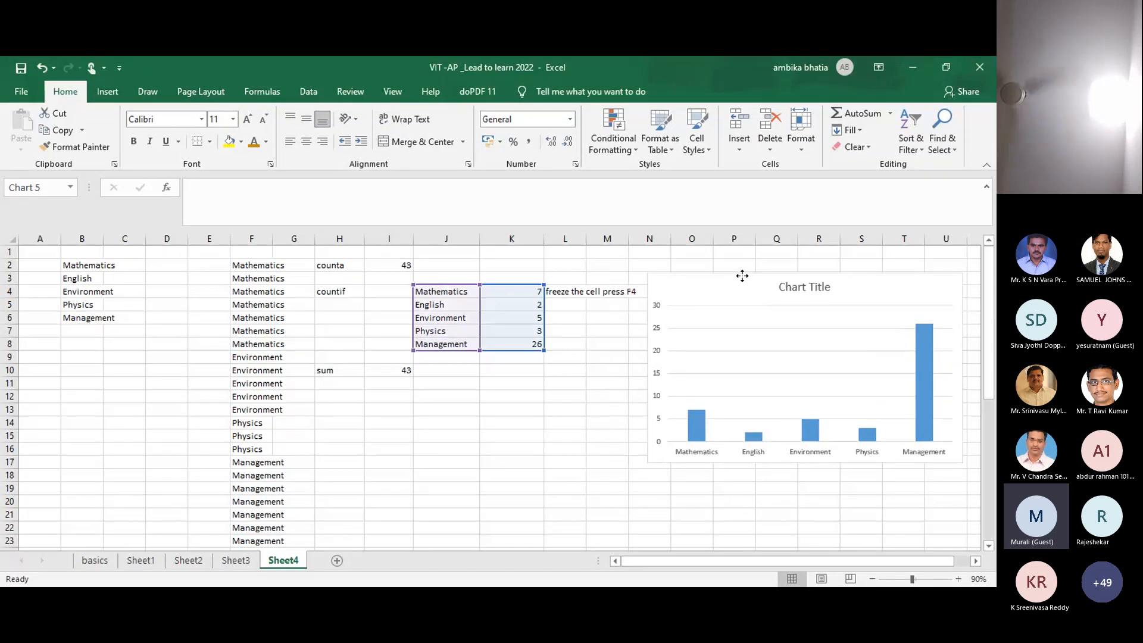
left_click(567, 421)
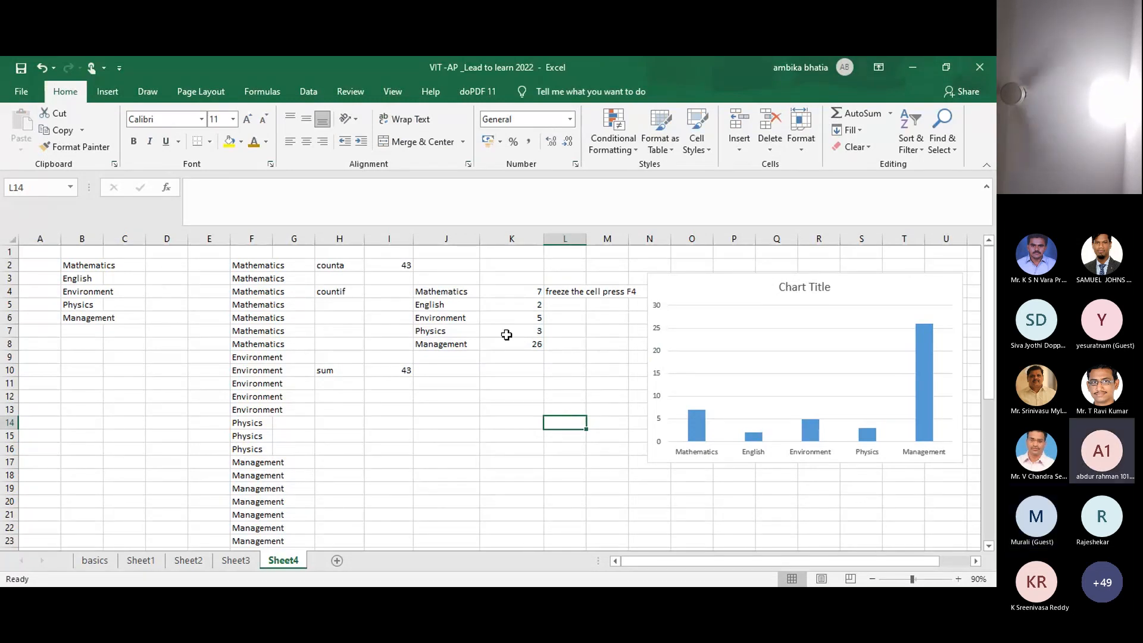
Step: Select the subject table J4:K8, from Mathematics down to Management with counts
left_click(449, 292)
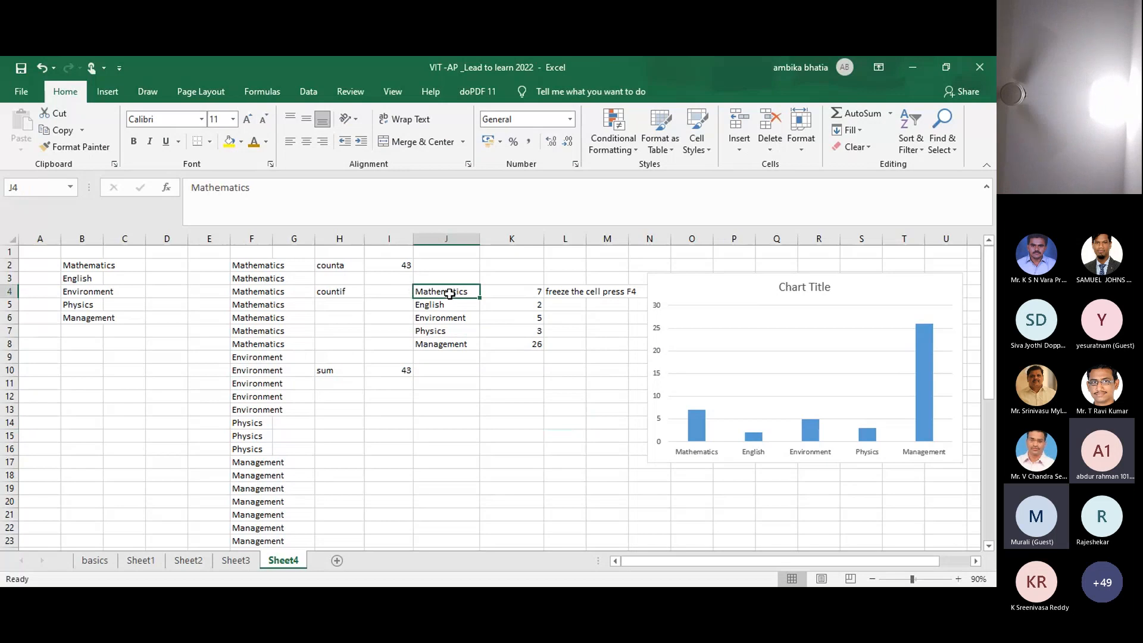
key("shift+Right")
key("shift+Down")
key("shift+Down")
key("shift+Down")
key("shift+Down")
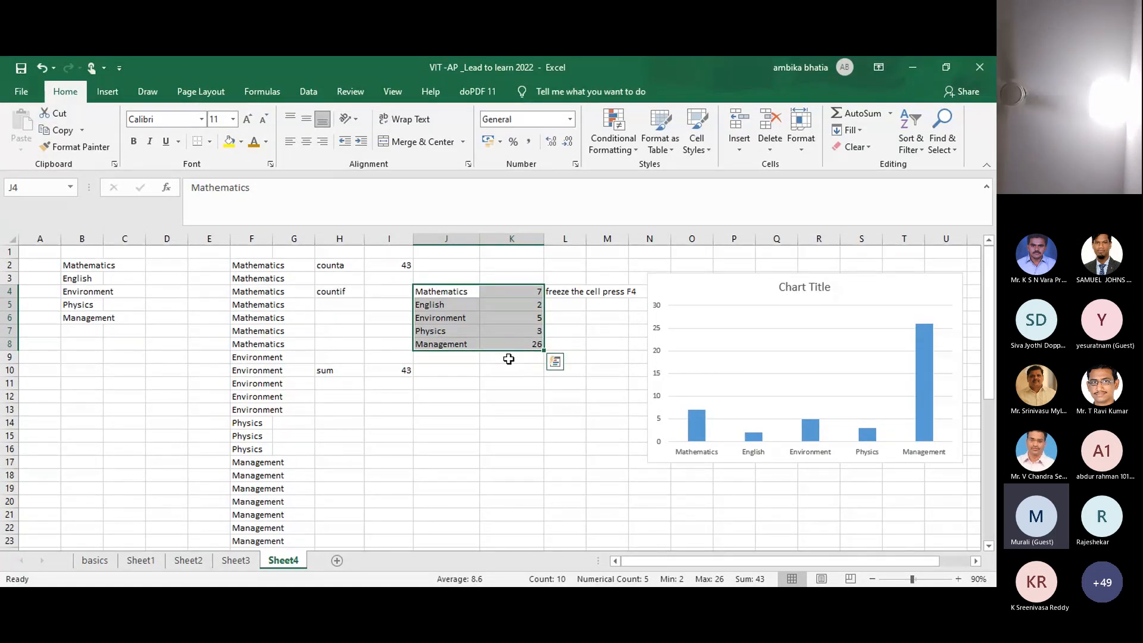
Step: Enter the note 'ctrl+Q' in cell H13, then start reselecting the Mathematics row
left_click(473, 397)
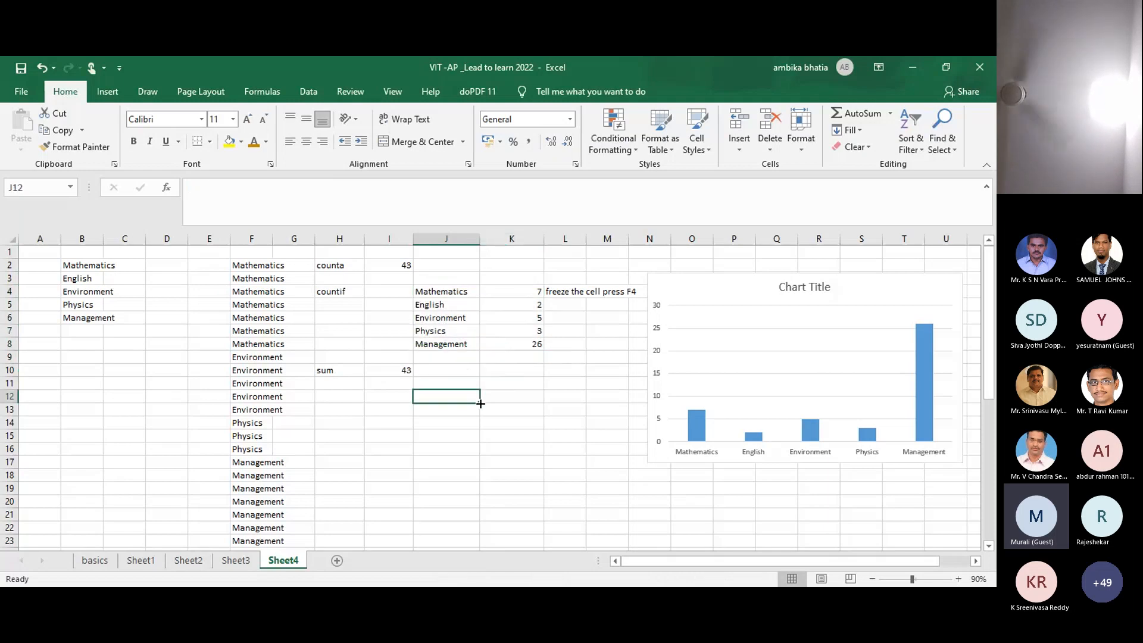
left_click(339, 412)
type("c")
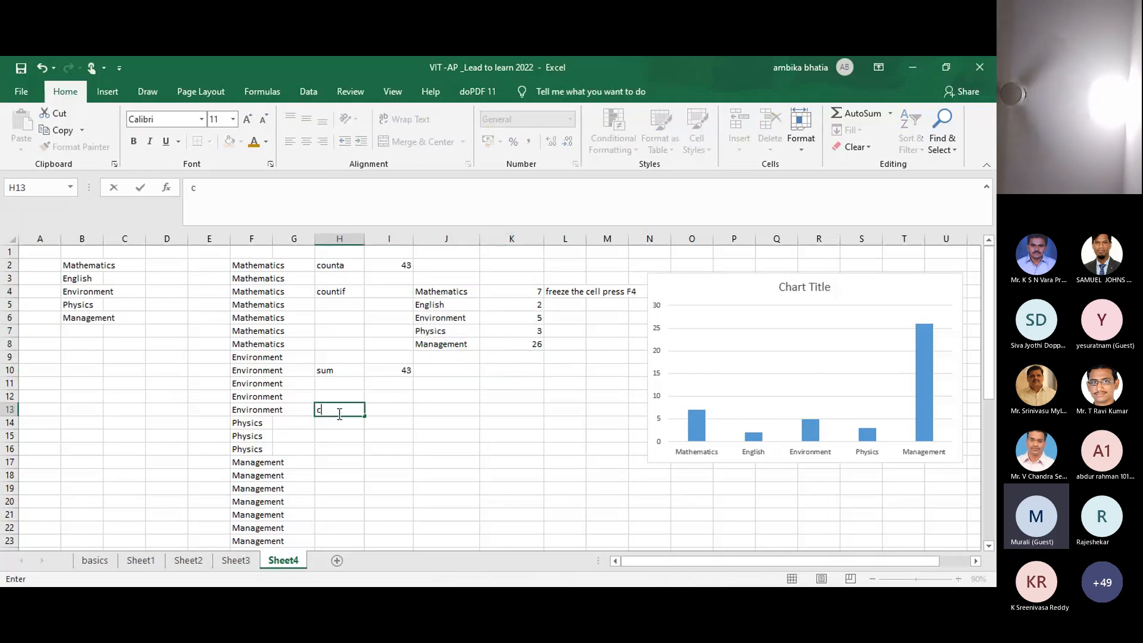
type("trl+Q")
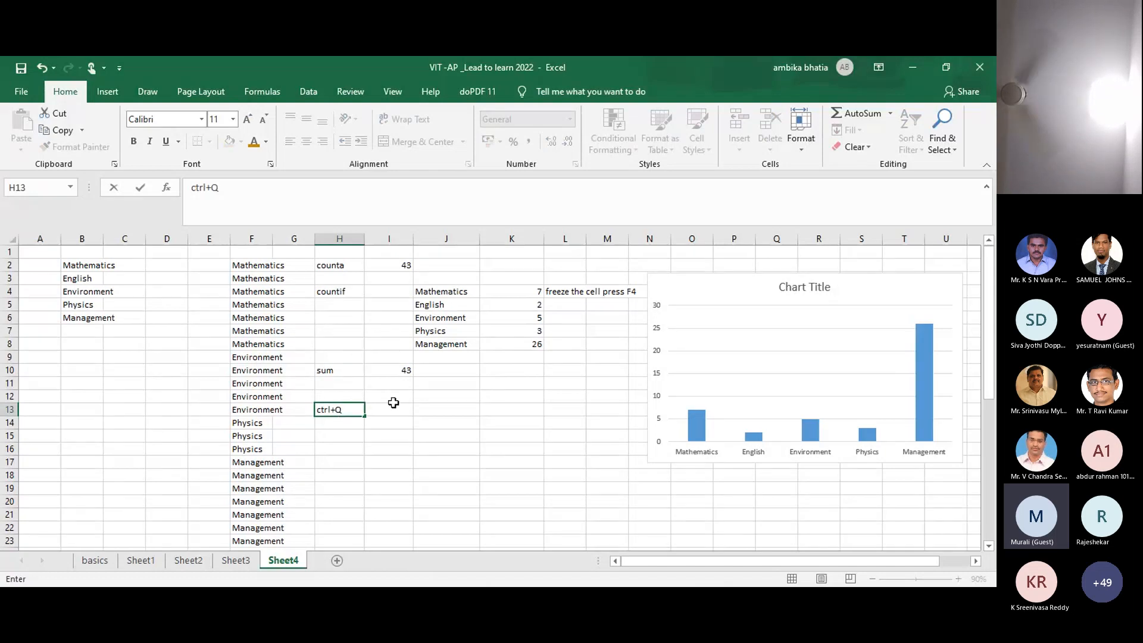
key("Tab")
left_click_drag(430, 291, 432, 291)
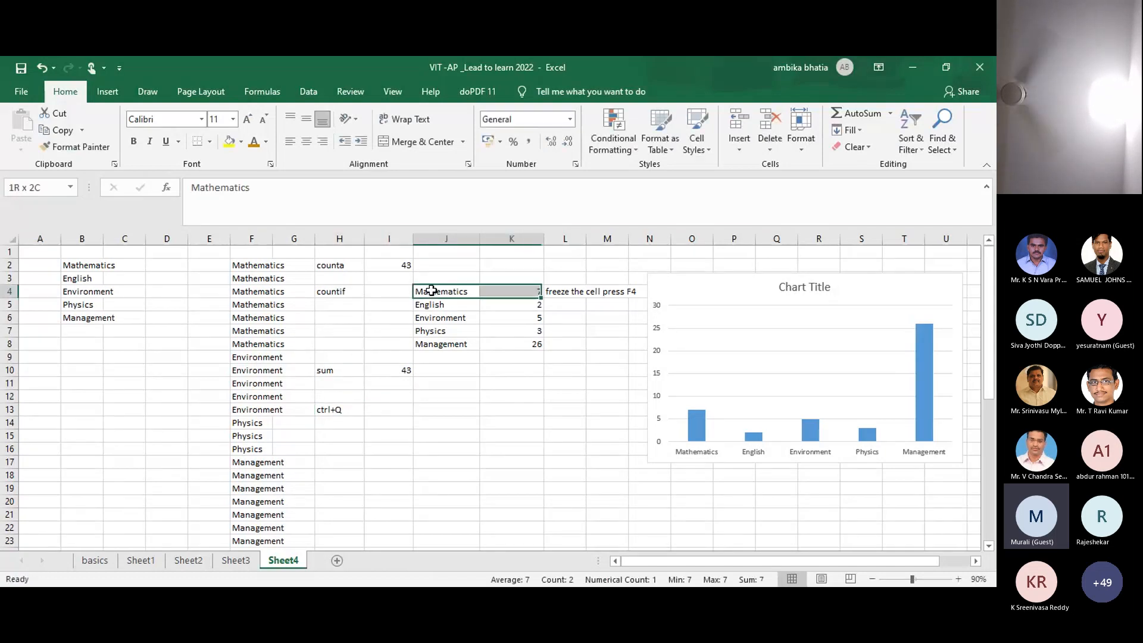
key("shift+Down")
key("shift+Down")
key("shift+Down")
key("shift+Down")
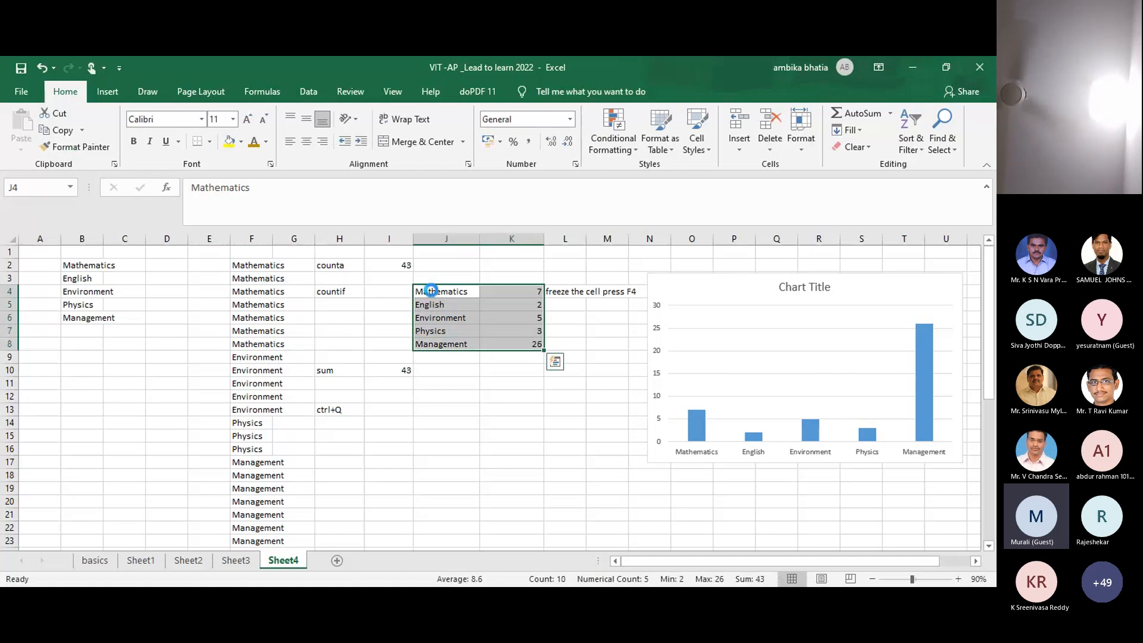
key("ctrl+q")
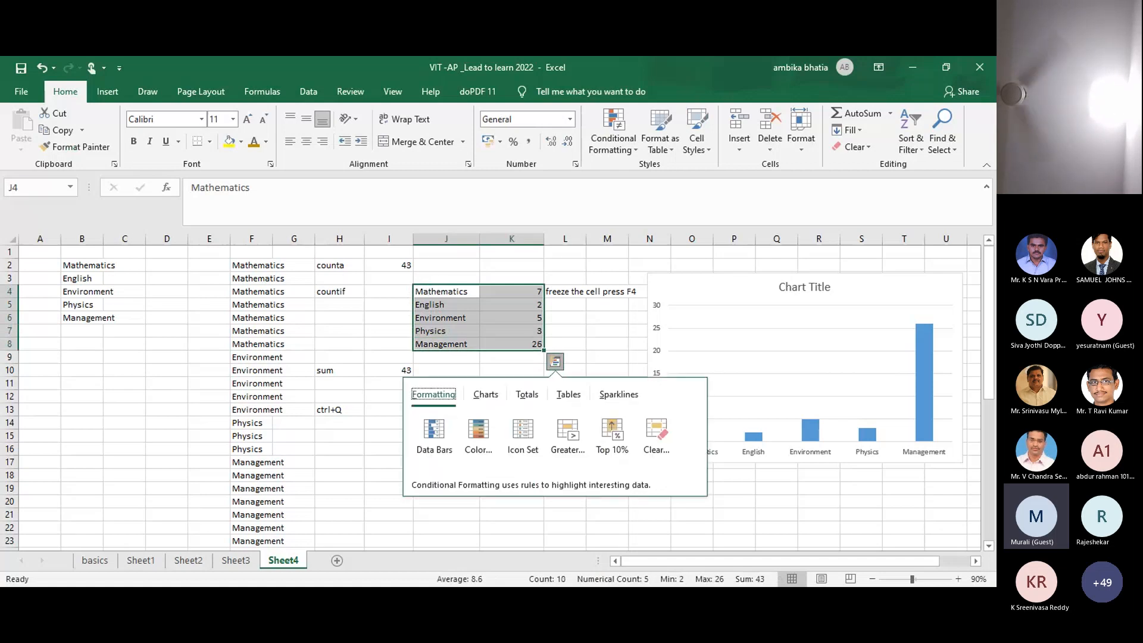
key("alt+Tab")
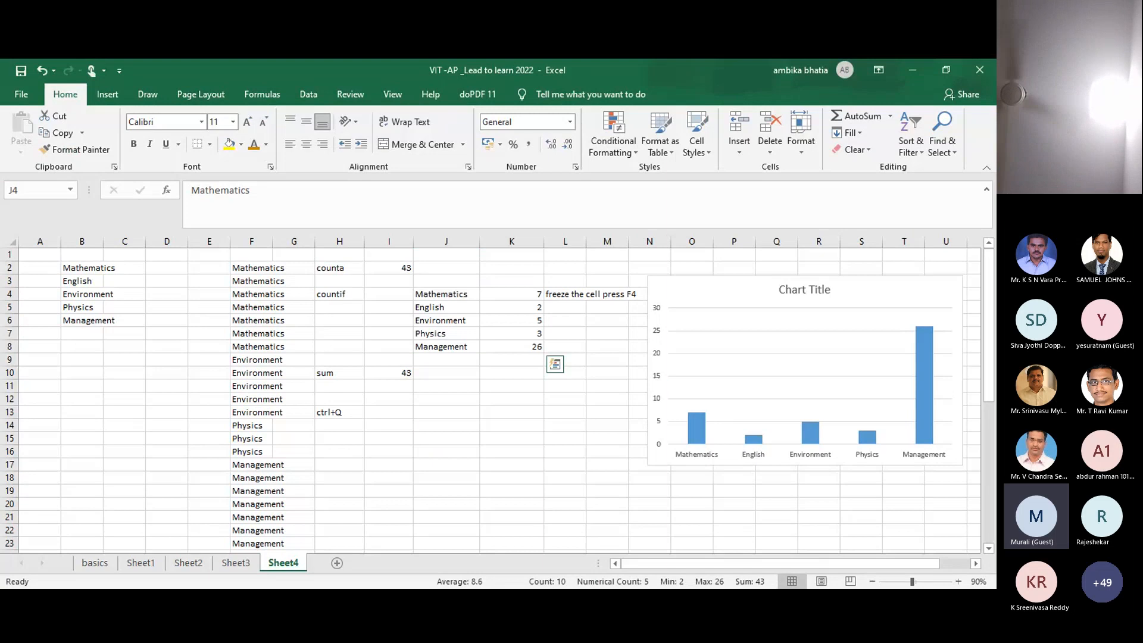
left_click(470, 460)
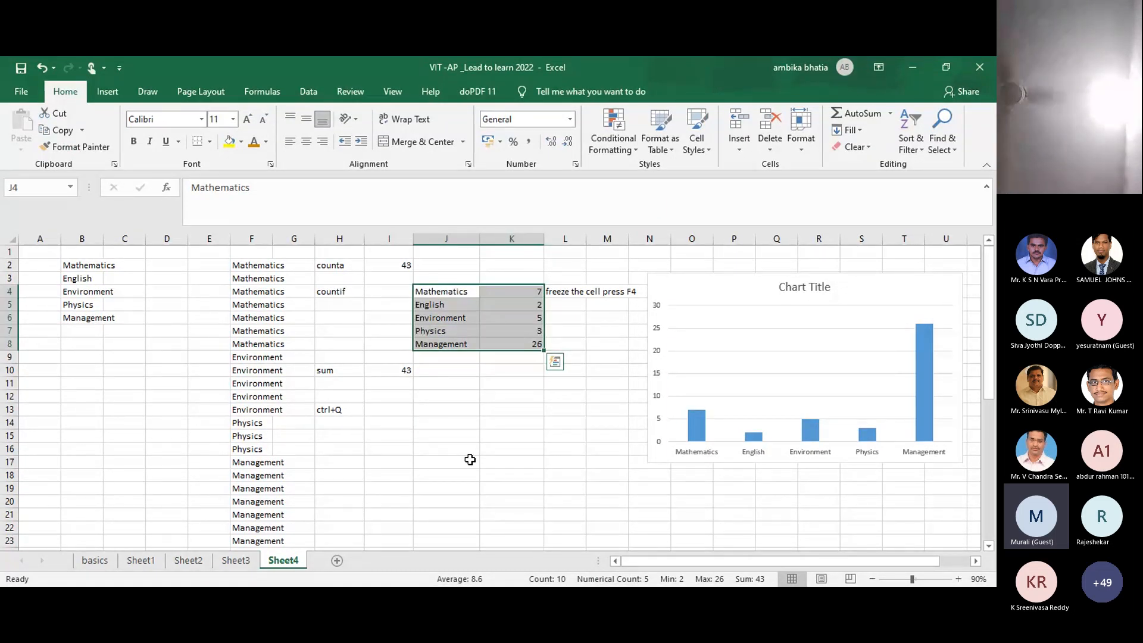
key("ctrl+q")
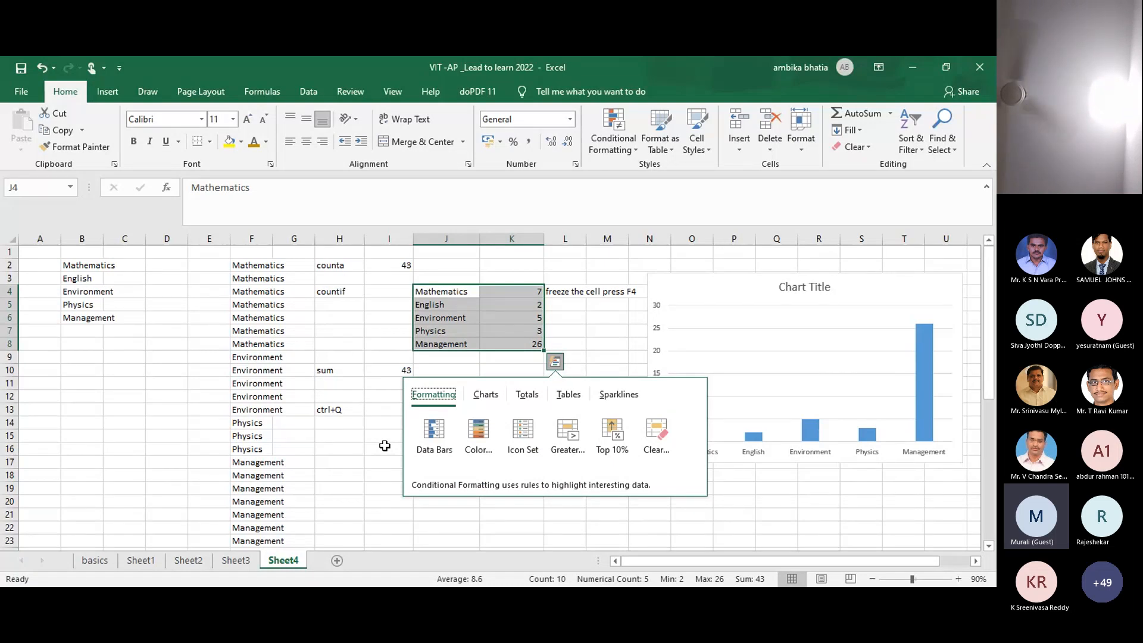
left_click(486, 395)
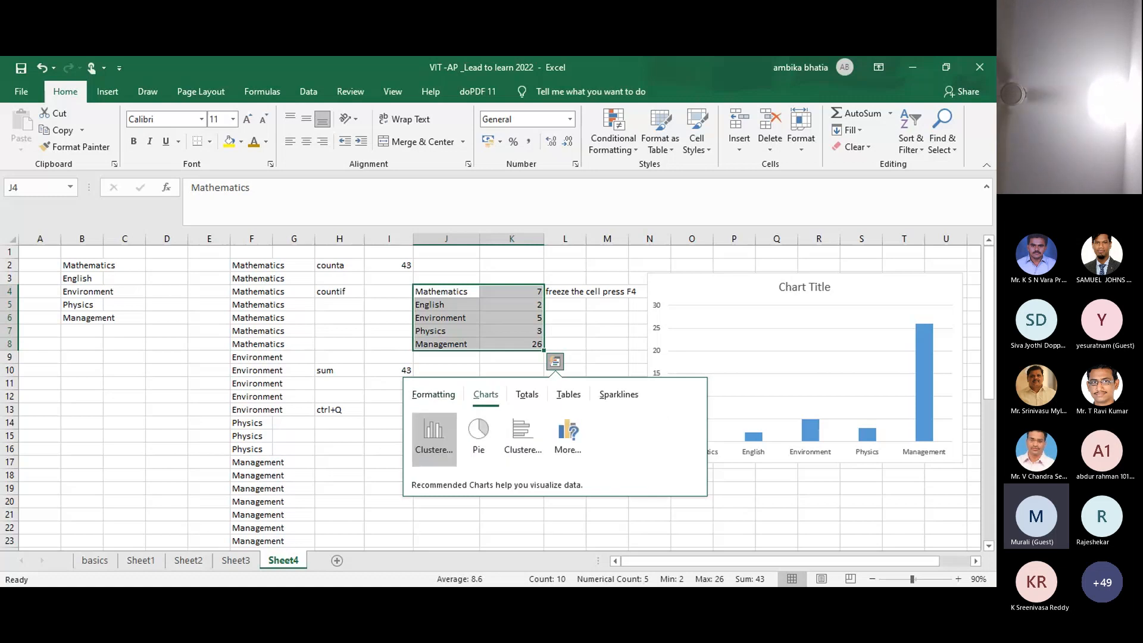
left_click(474, 434)
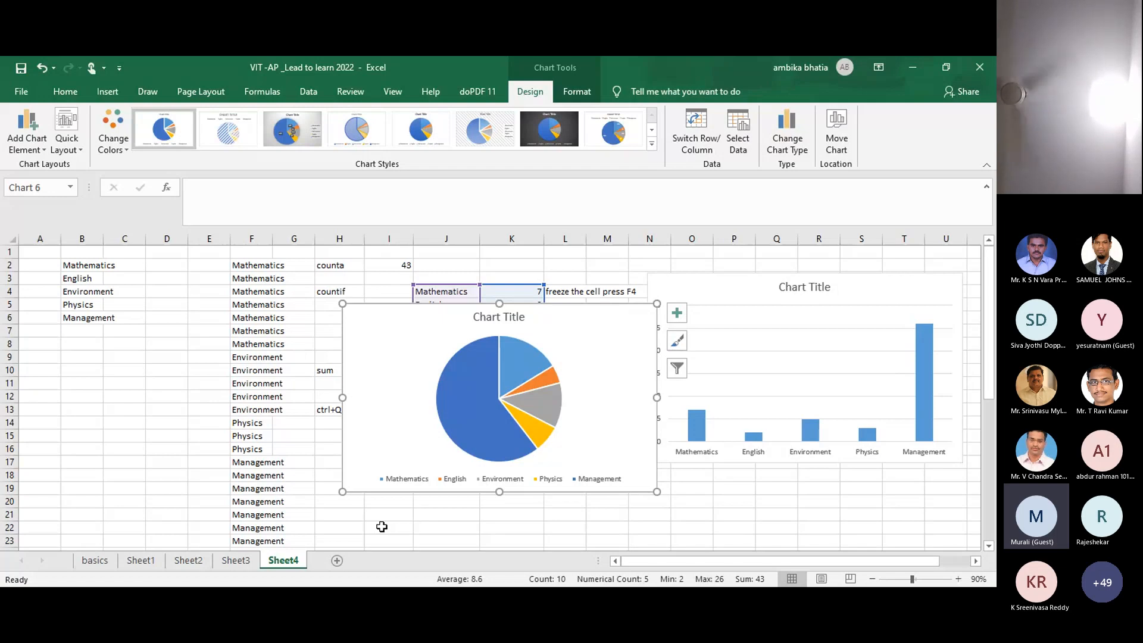
key("ctrl+z")
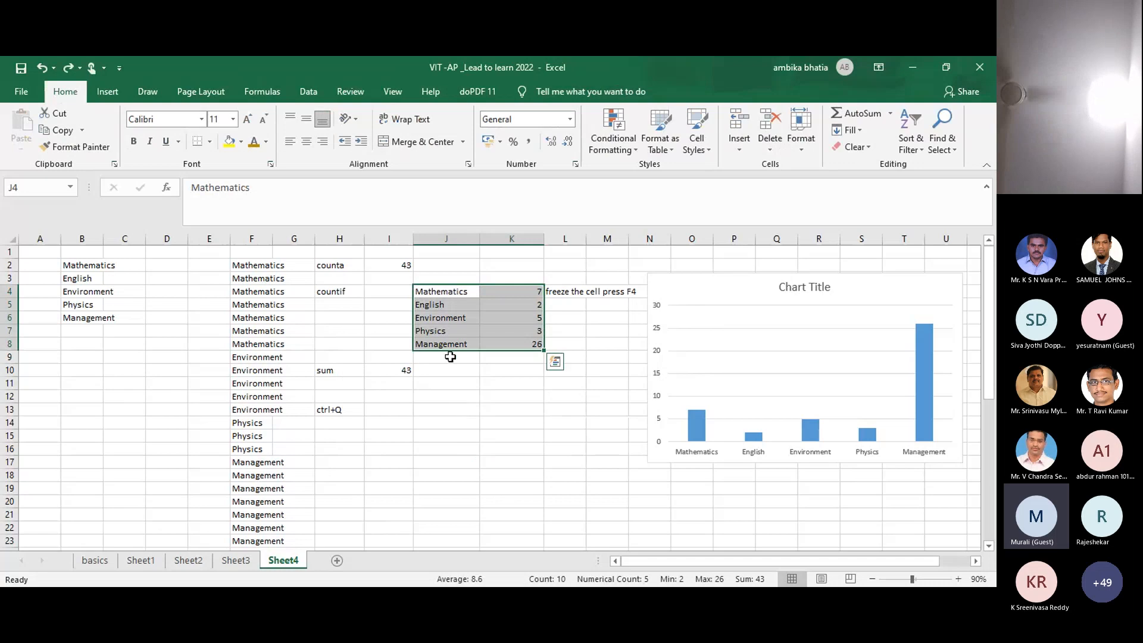
key("ctrl+q")
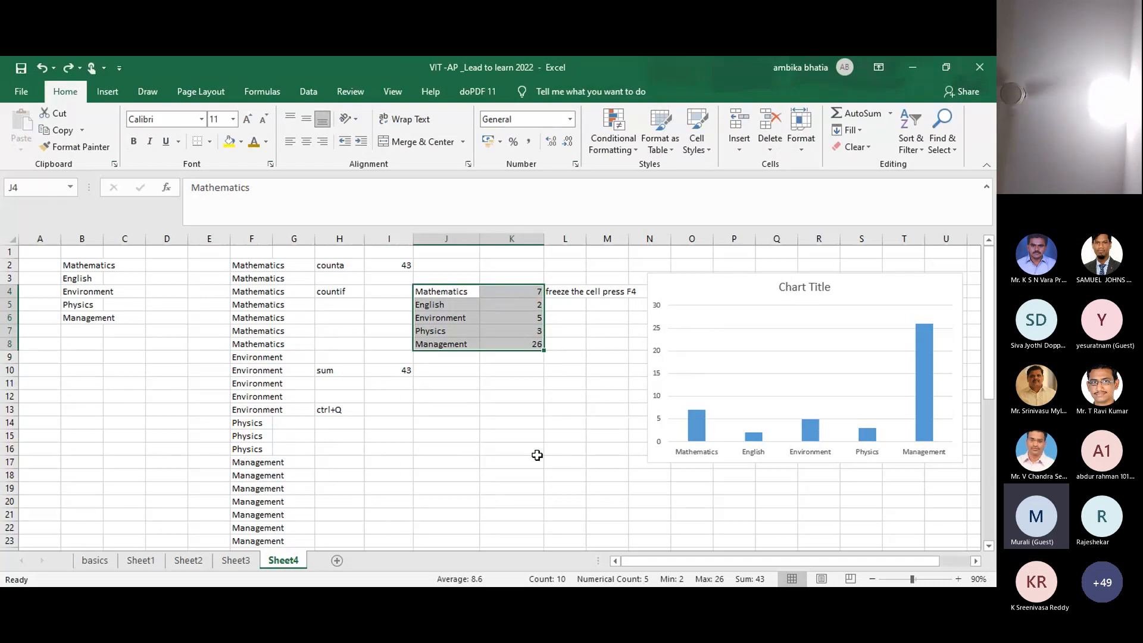
Step: Preview Quick Analysis Totals and Tables suggestions for J4:K8, then return to Formatting
left_click(527, 395)
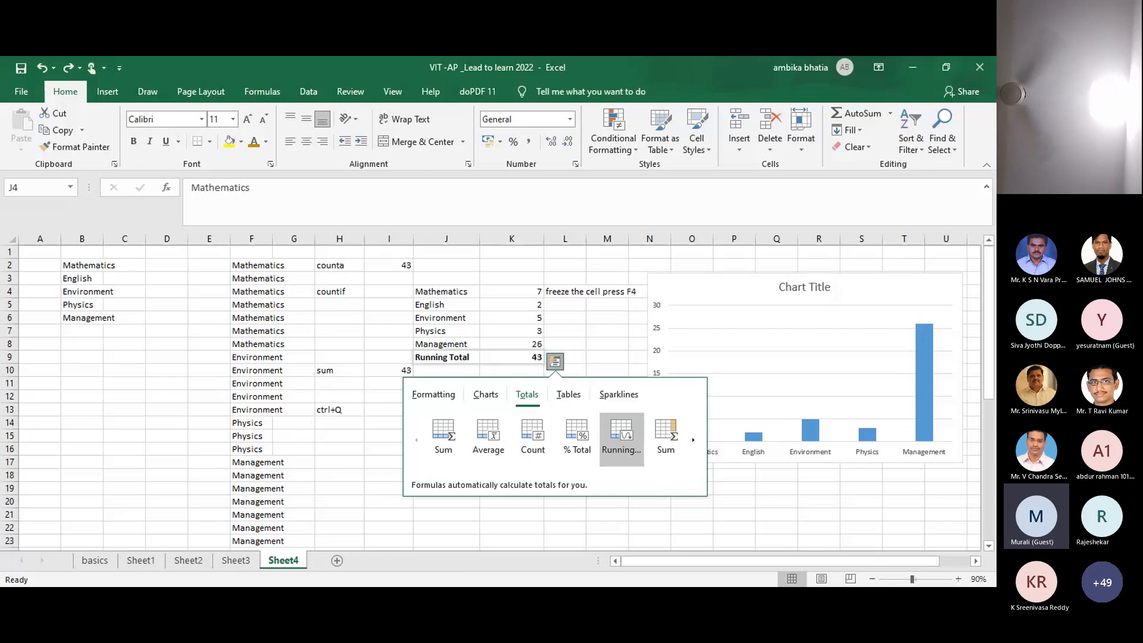
left_click(694, 440)
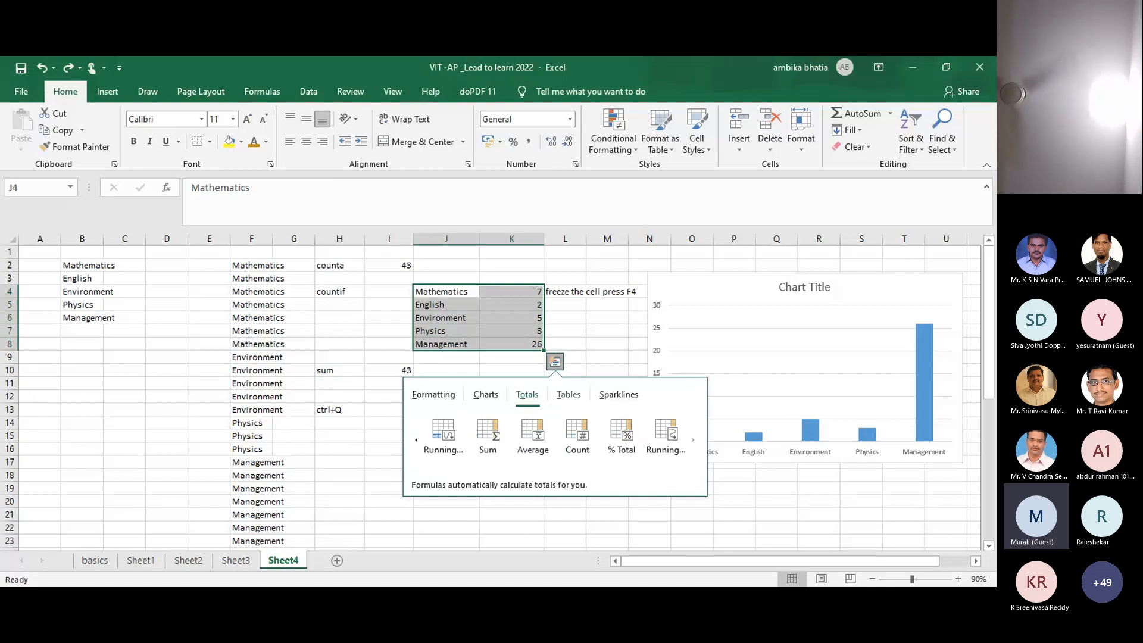
left_click(568, 395)
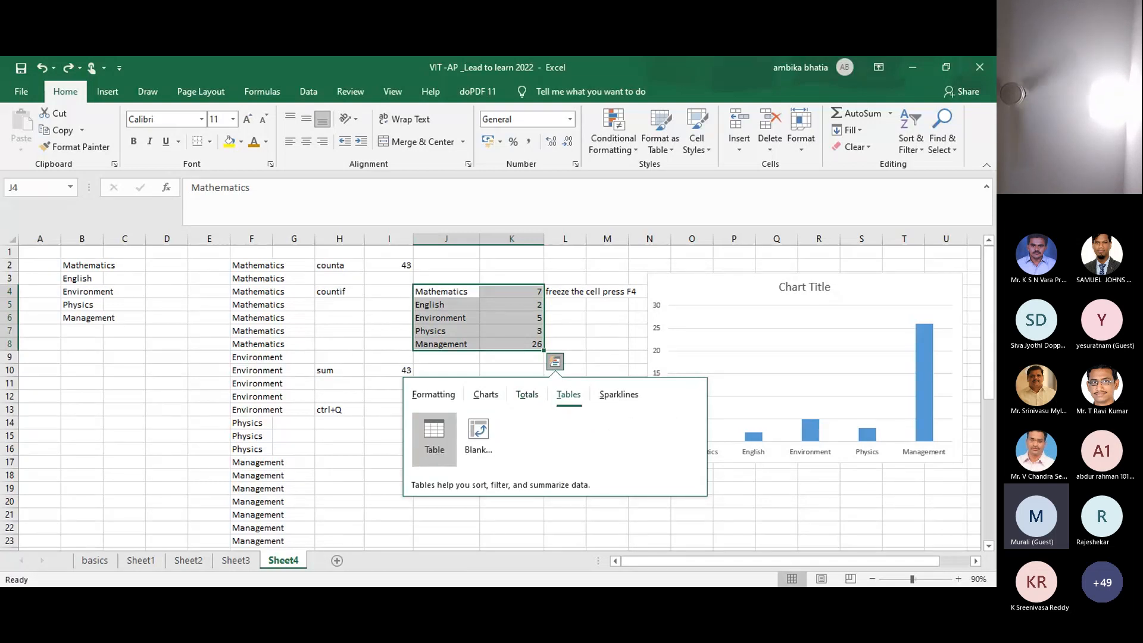
left_click(433, 395)
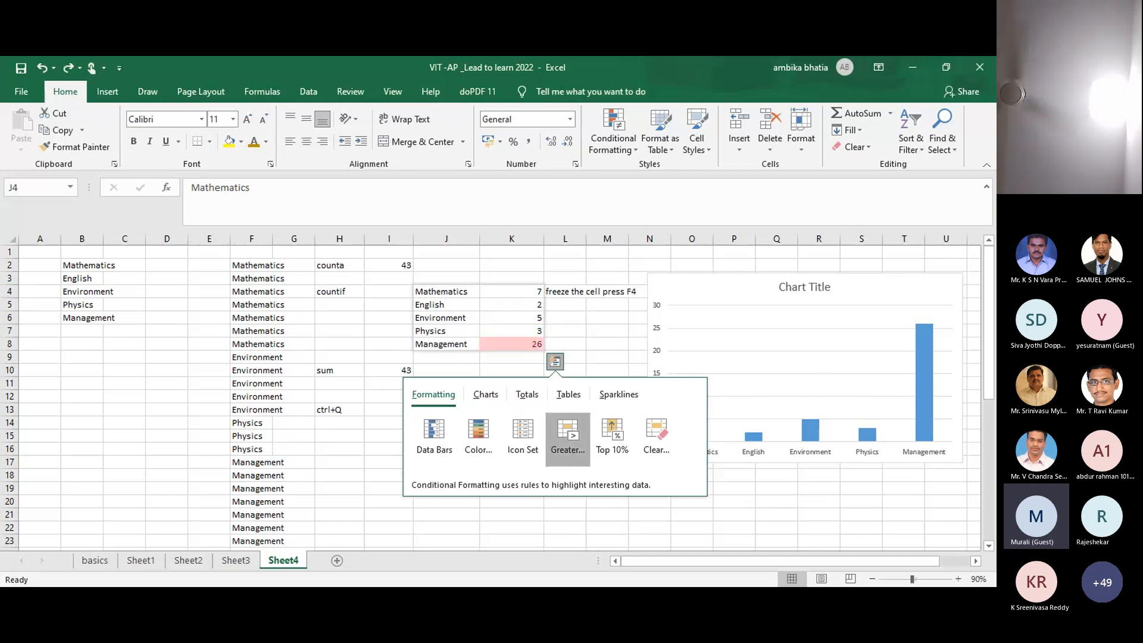
Step: Apply a Greater Than 5 rule highlighting the counts in light red
left_click(568, 439)
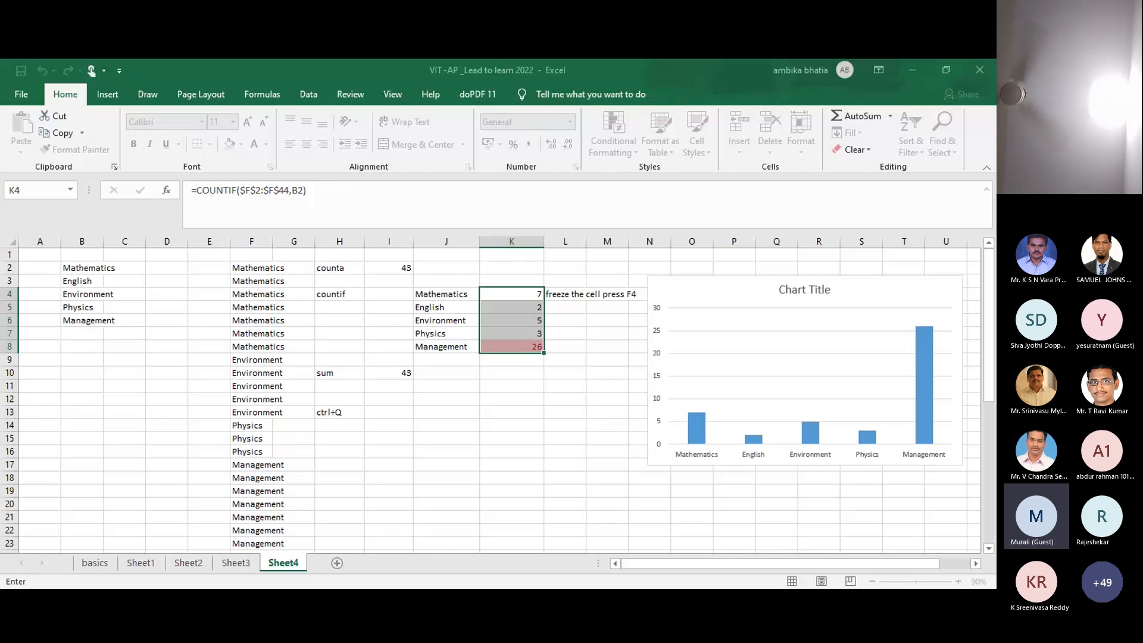
key("BackSpace")
type("5")
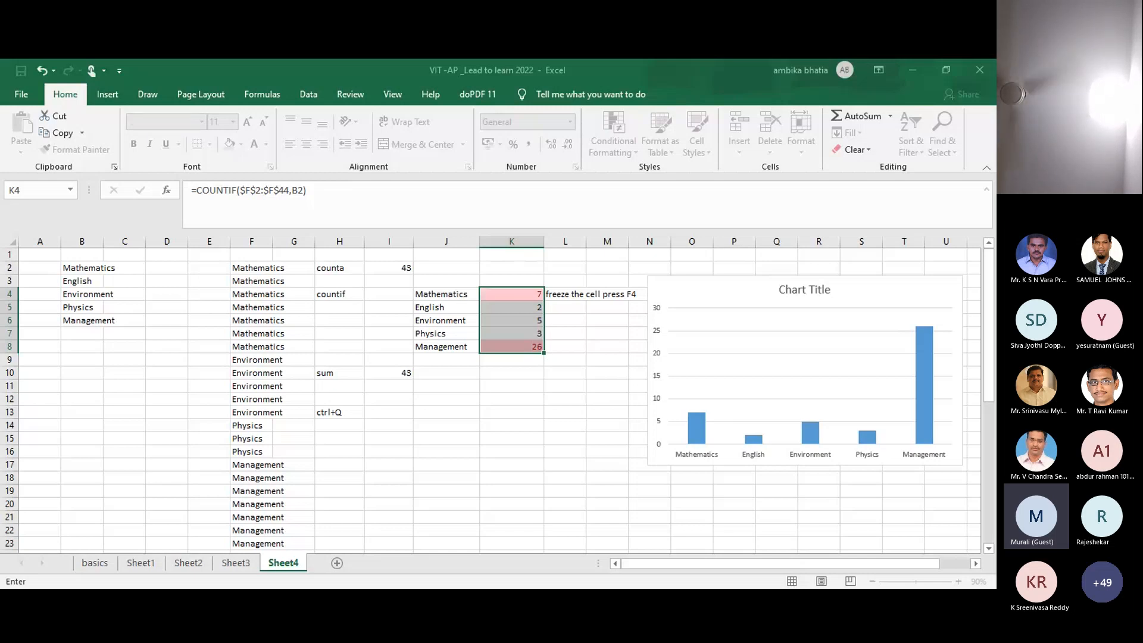
key("Tab")
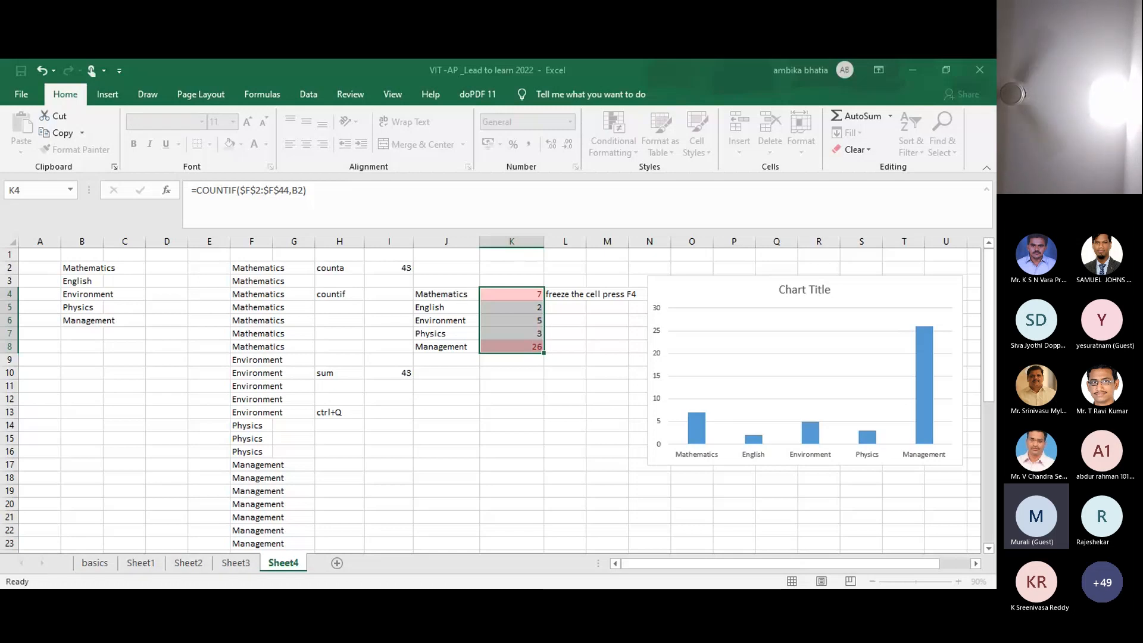
left_click(554, 437)
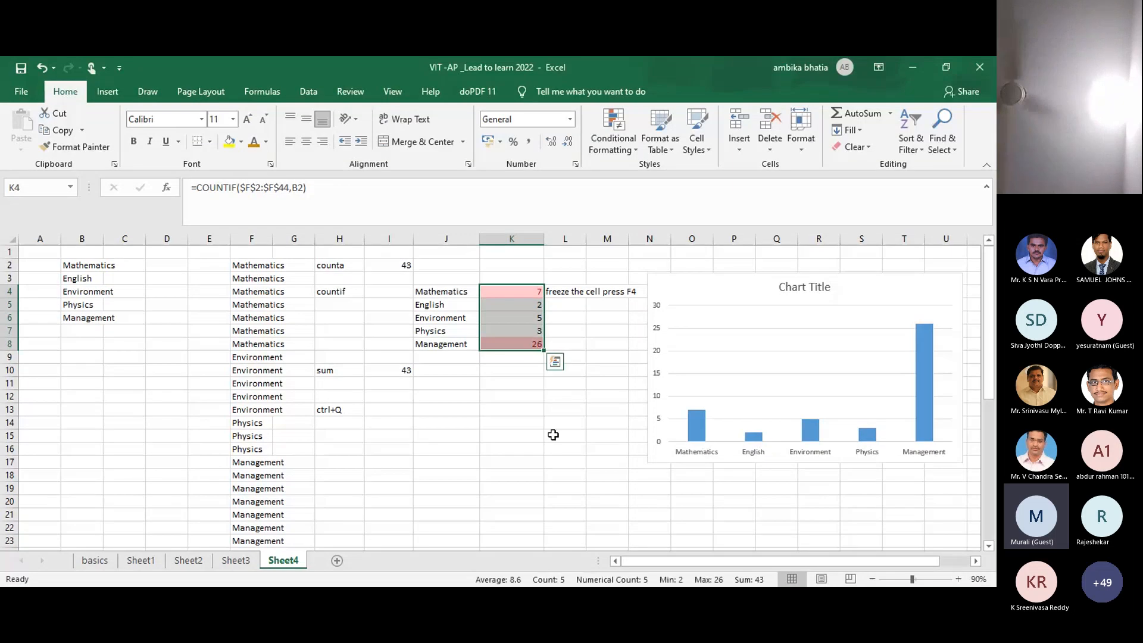
left_click(554, 436)
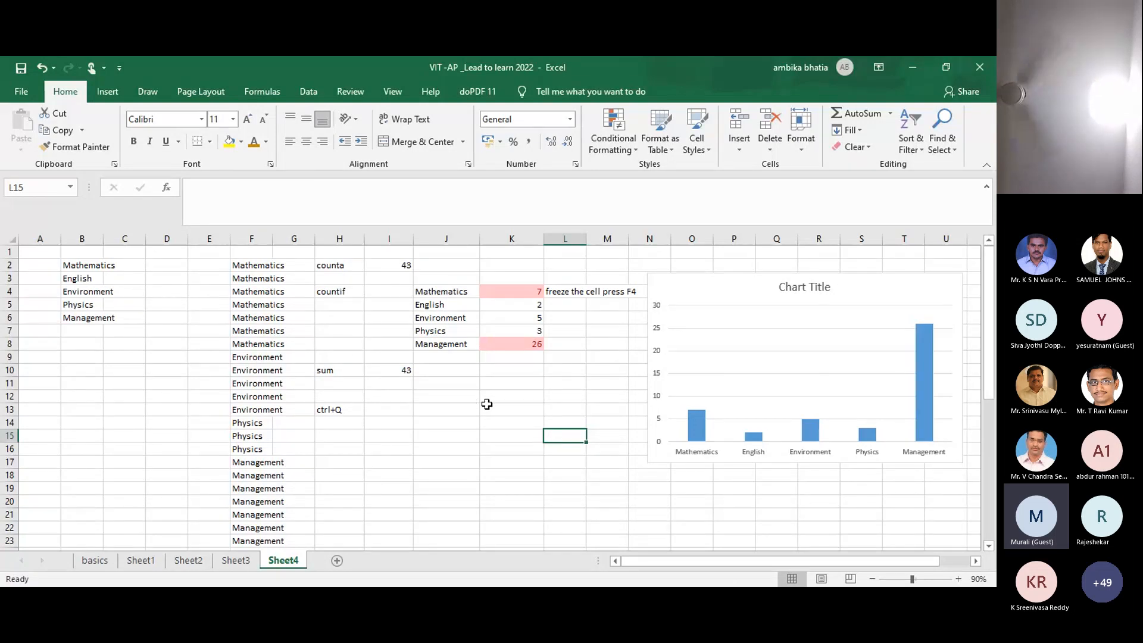
Step: Reselect J4:K8 and clear its conditional formatting through Quick Analysis
left_click(454, 294)
key("shift+Right")
key("shift+Down")
key("shift+Down")
key("shift+Down")
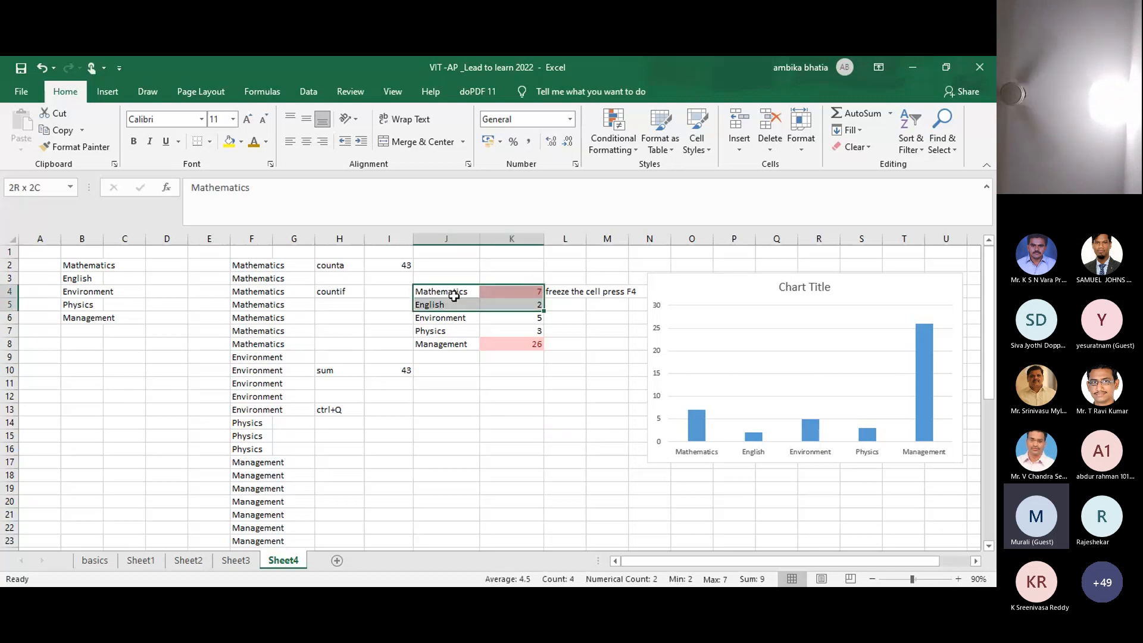
key("shift+Down")
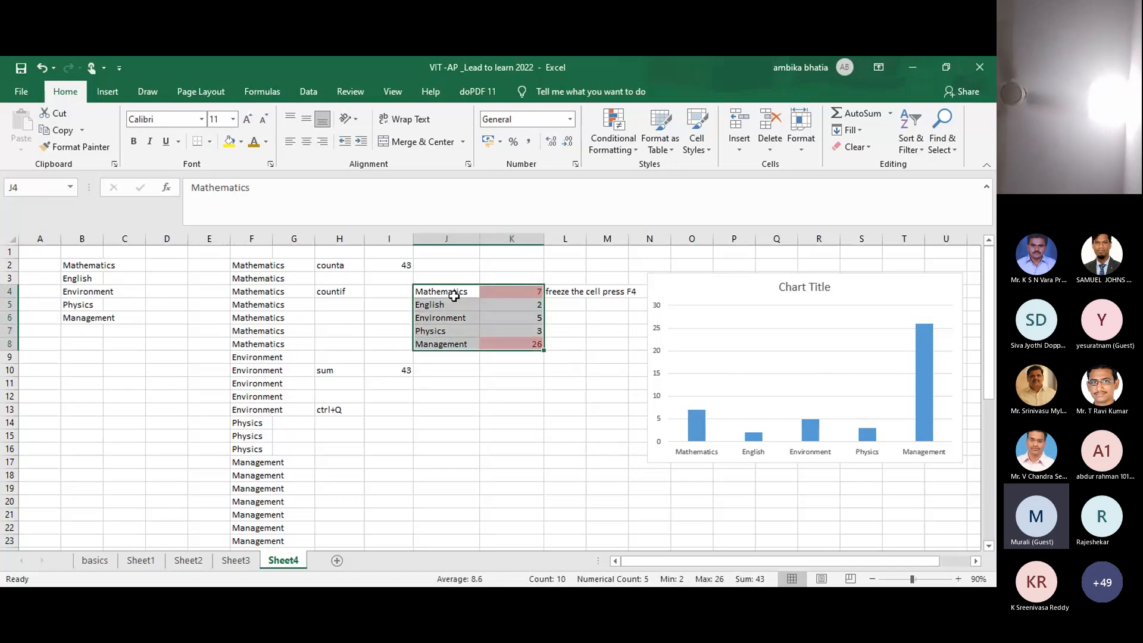
key("ctrl+q")
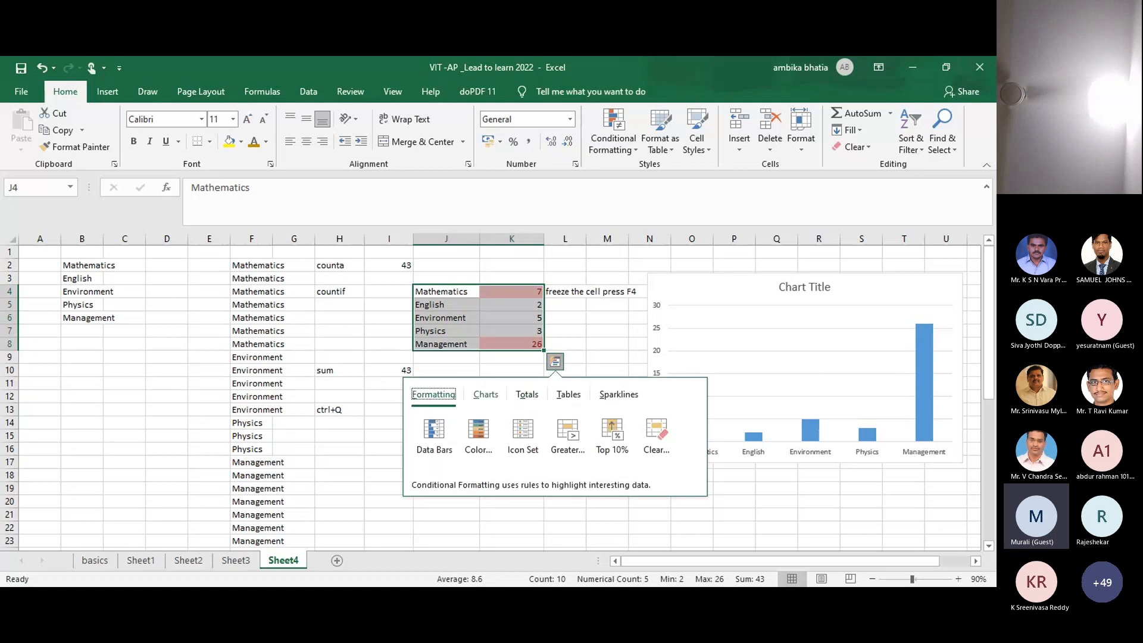
left_click(568, 437)
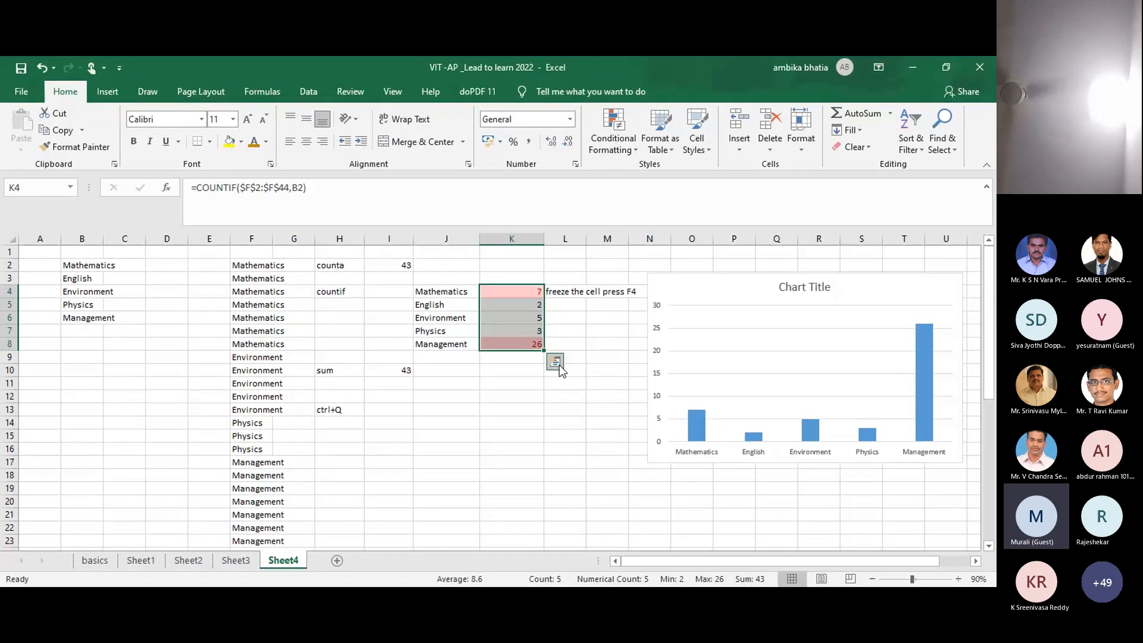
left_click(555, 362)
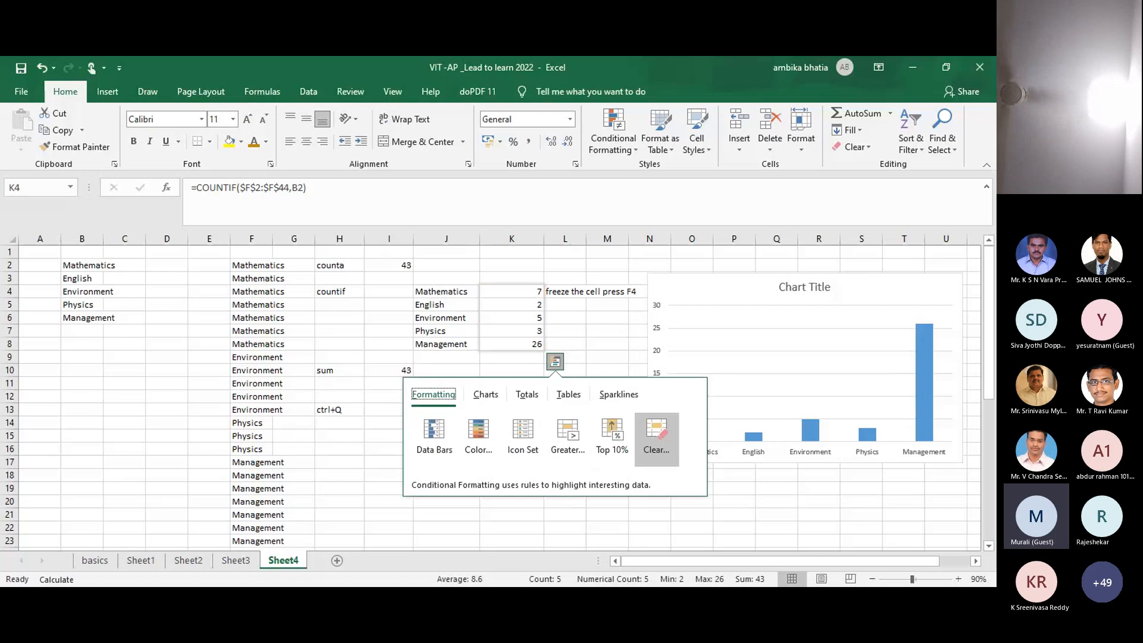
left_click(657, 434)
left_click(440, 428)
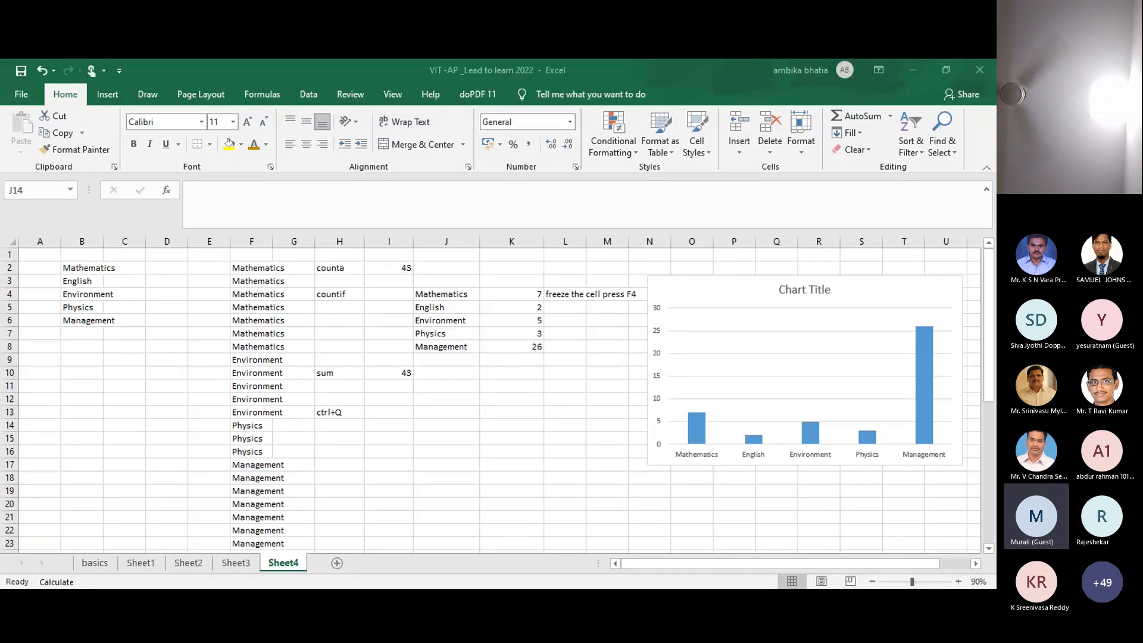
Step: Copy subject labels J4:J8 (Mathematics to Management) and choose I18 as the paste destination
left_click(472, 448)
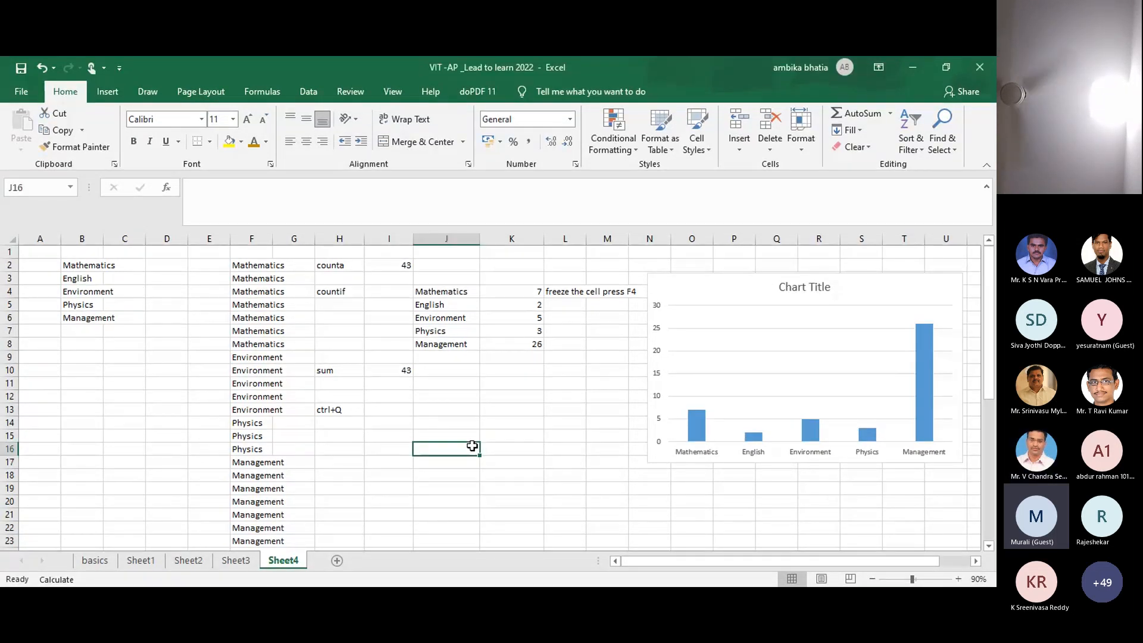
left_click(441, 296)
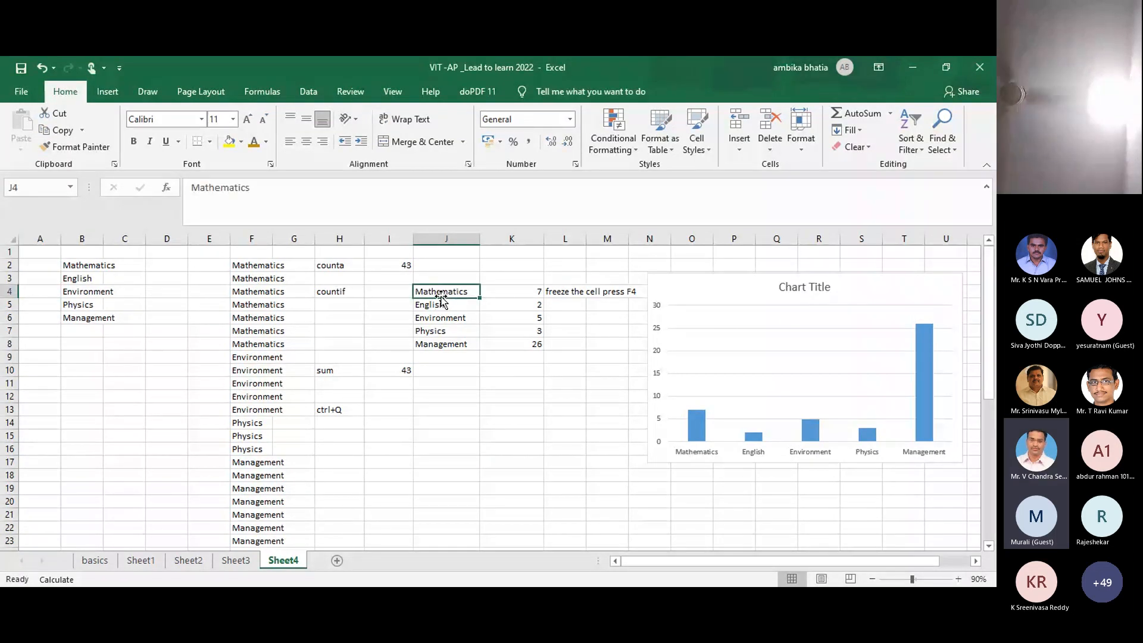
left_click_drag(441, 296, 440, 303)
key("shift+Down")
key("shift+Down")
key("shift+Down")
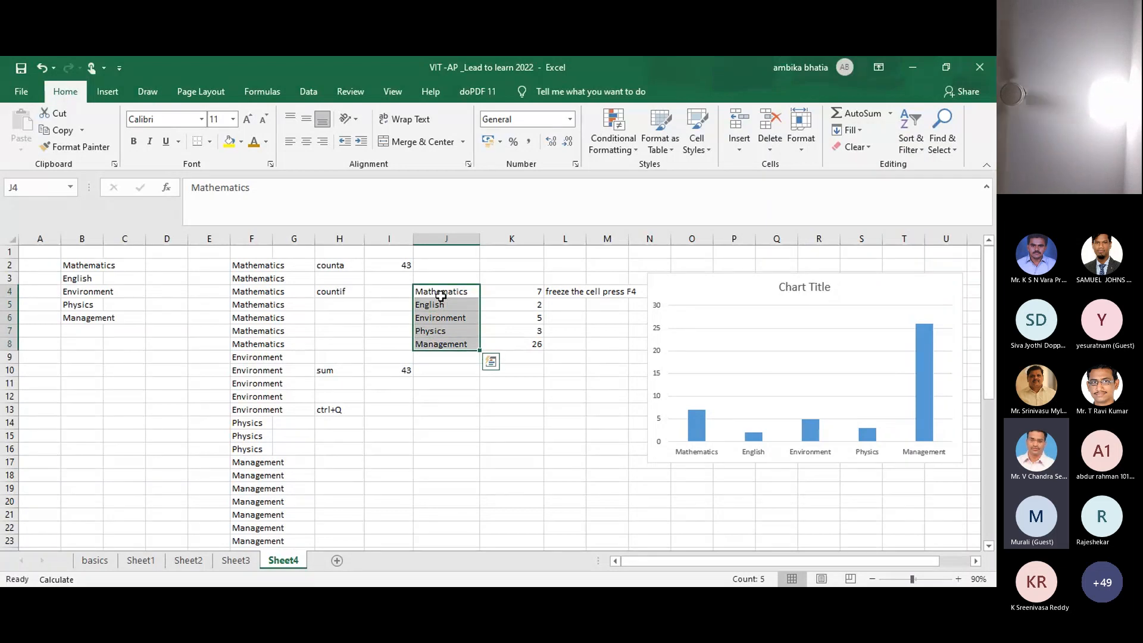
key("alt+Tab")
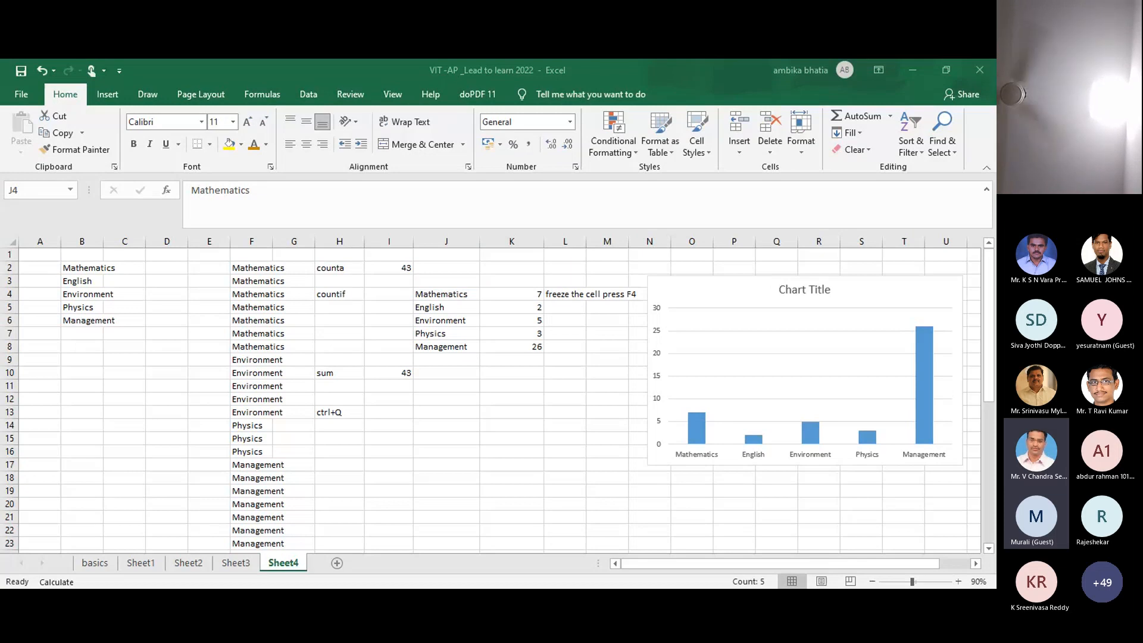
key("alt+Tab")
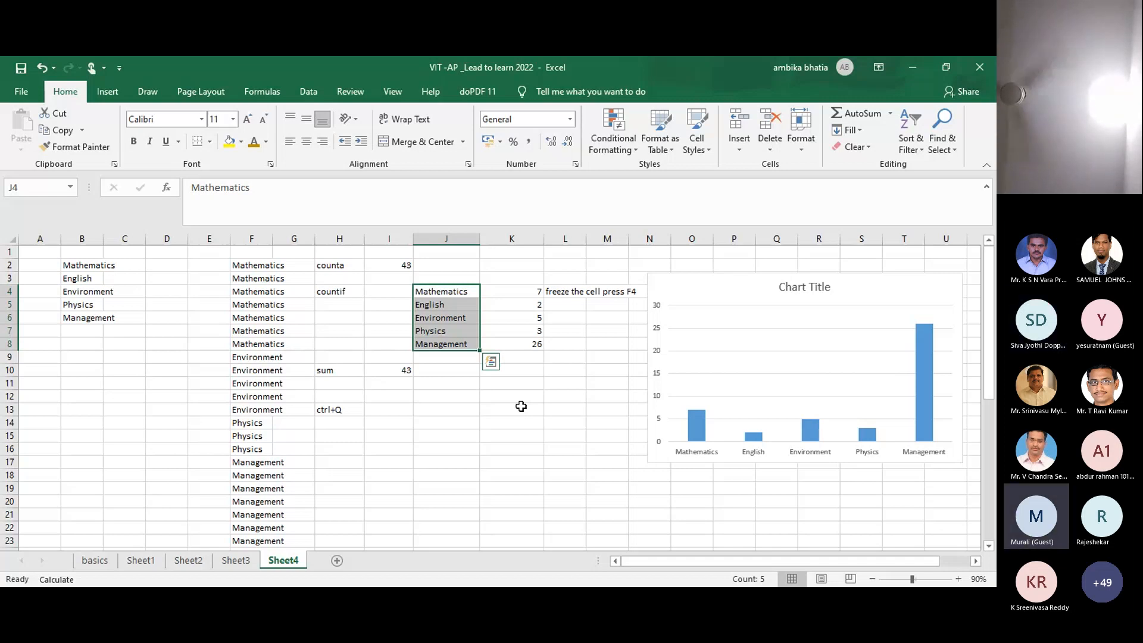
key("ctrl+c")
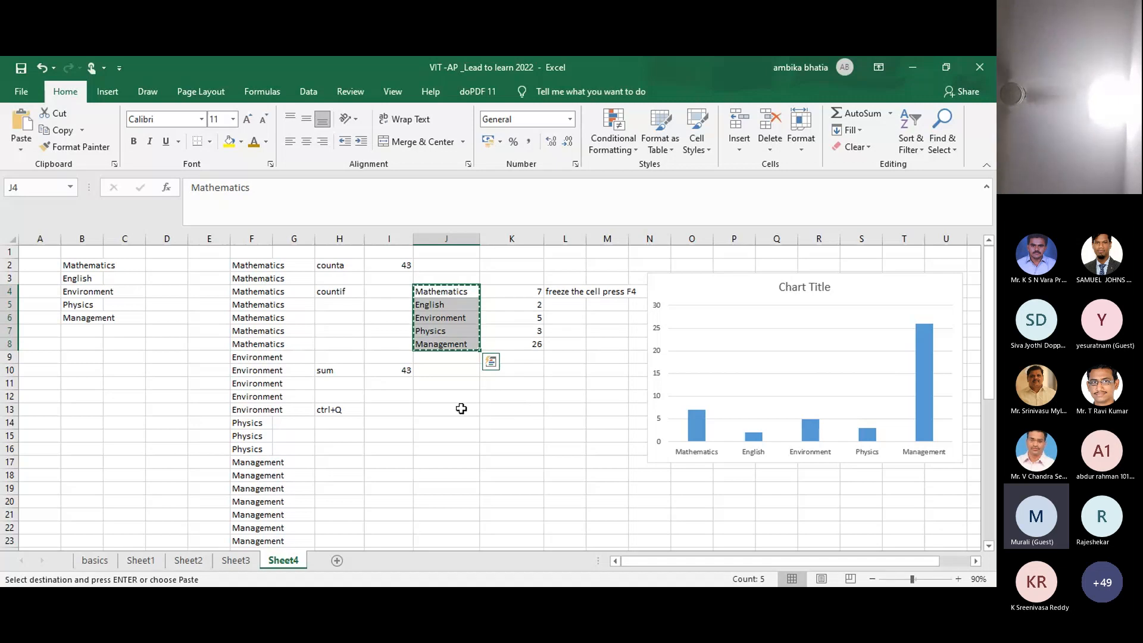
left_click(390, 434)
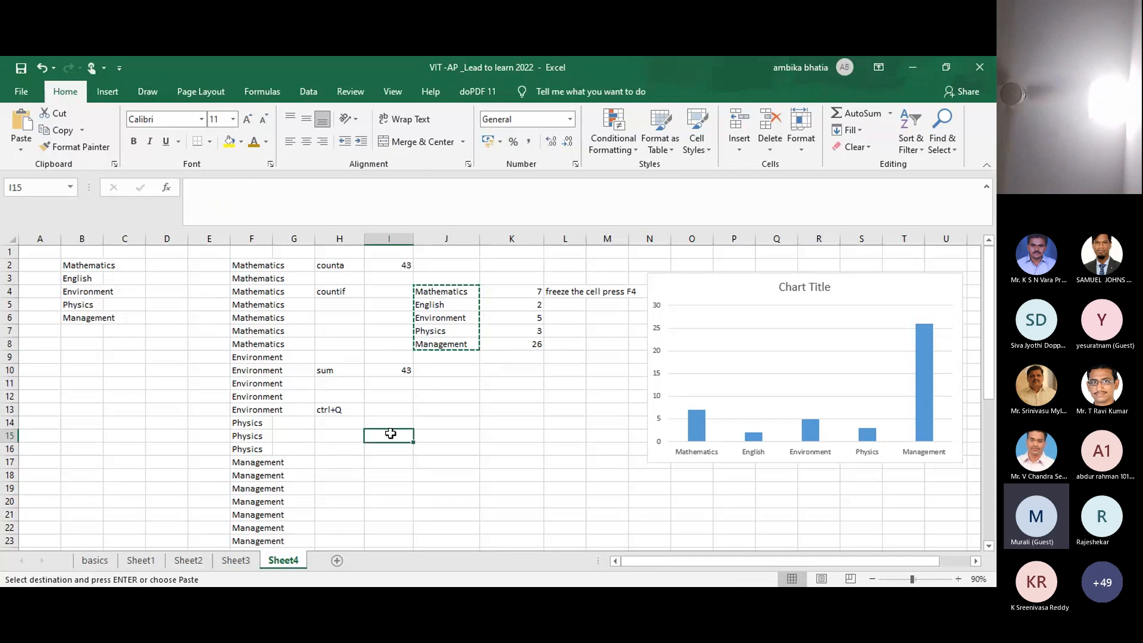
left_click(384, 475)
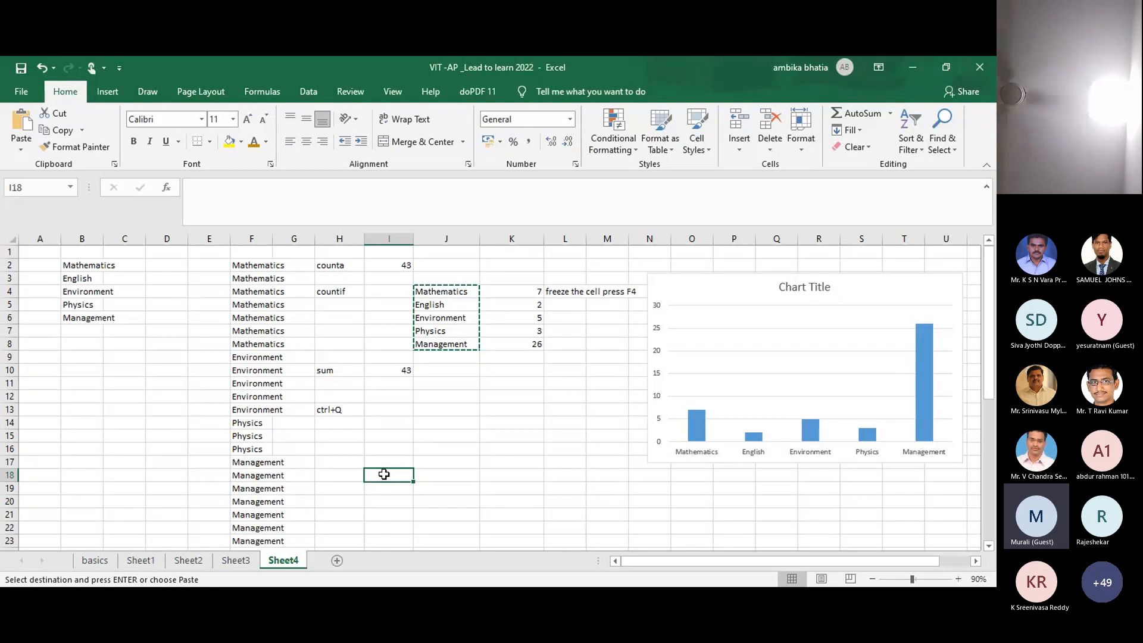
Step: Paste Special with Transpose at I18 so the subjects run across I18:M18
right_click(384, 475)
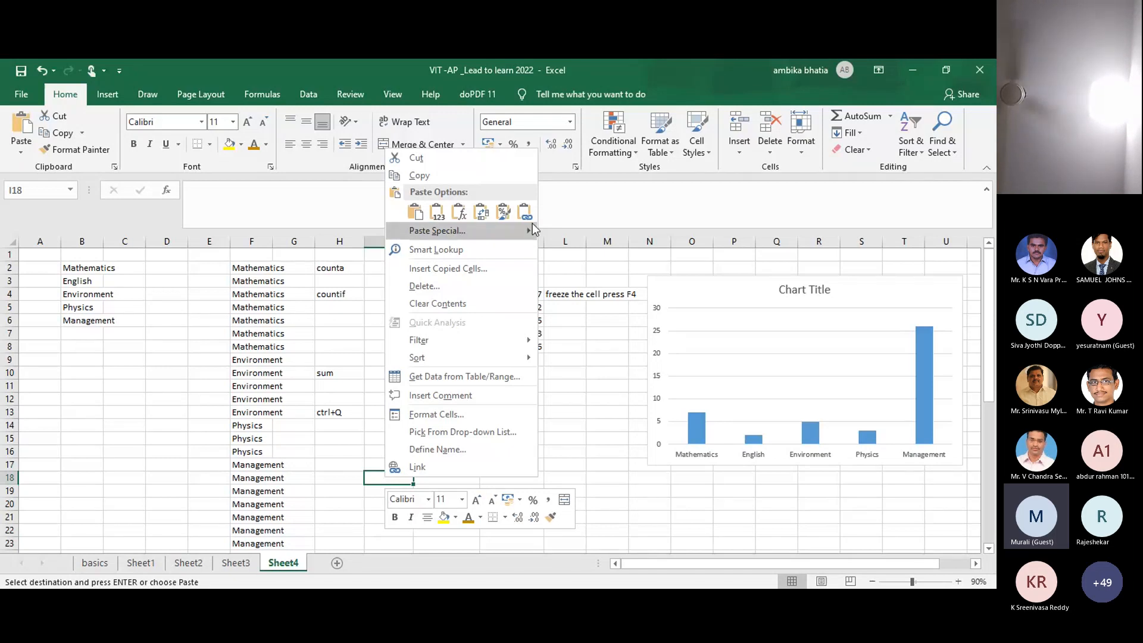
mouse_move(530, 232)
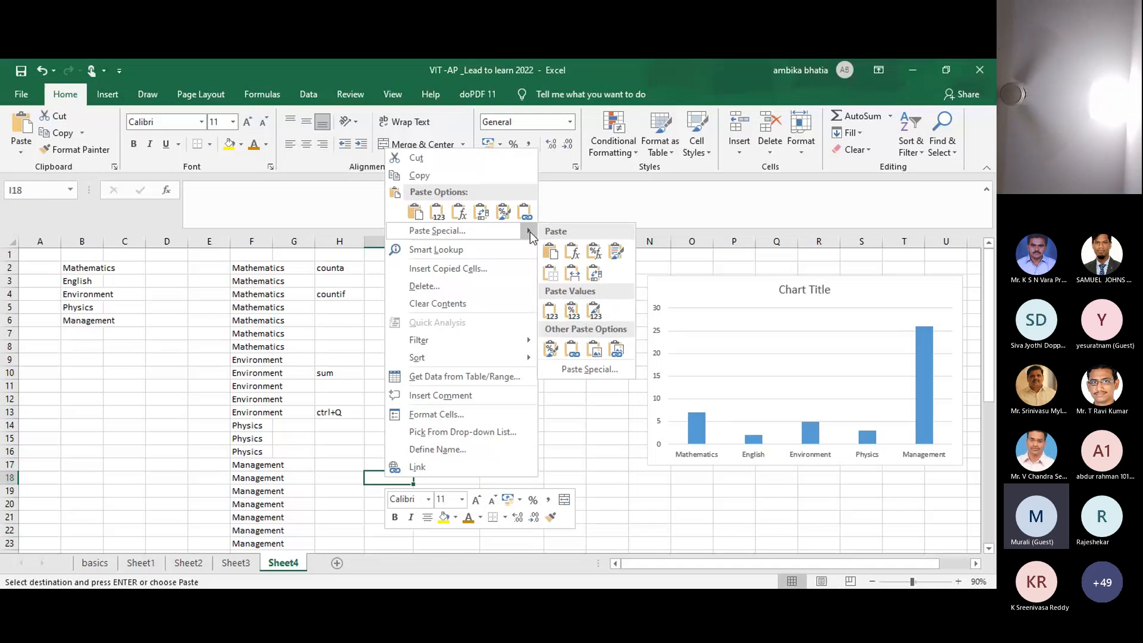
left_click(575, 372)
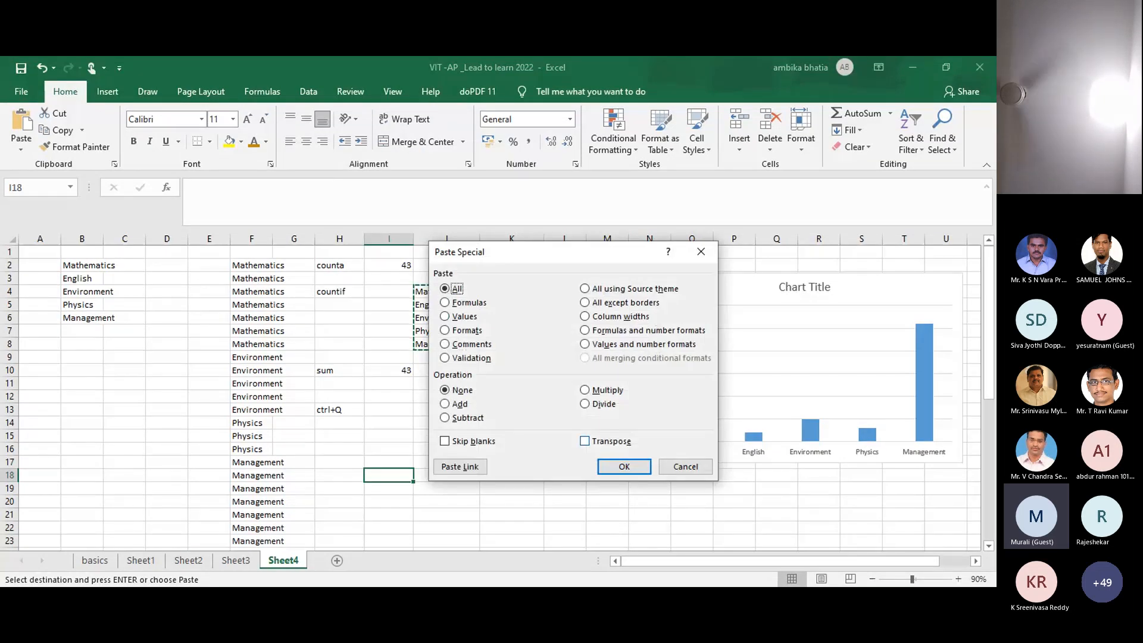
left_click(585, 442)
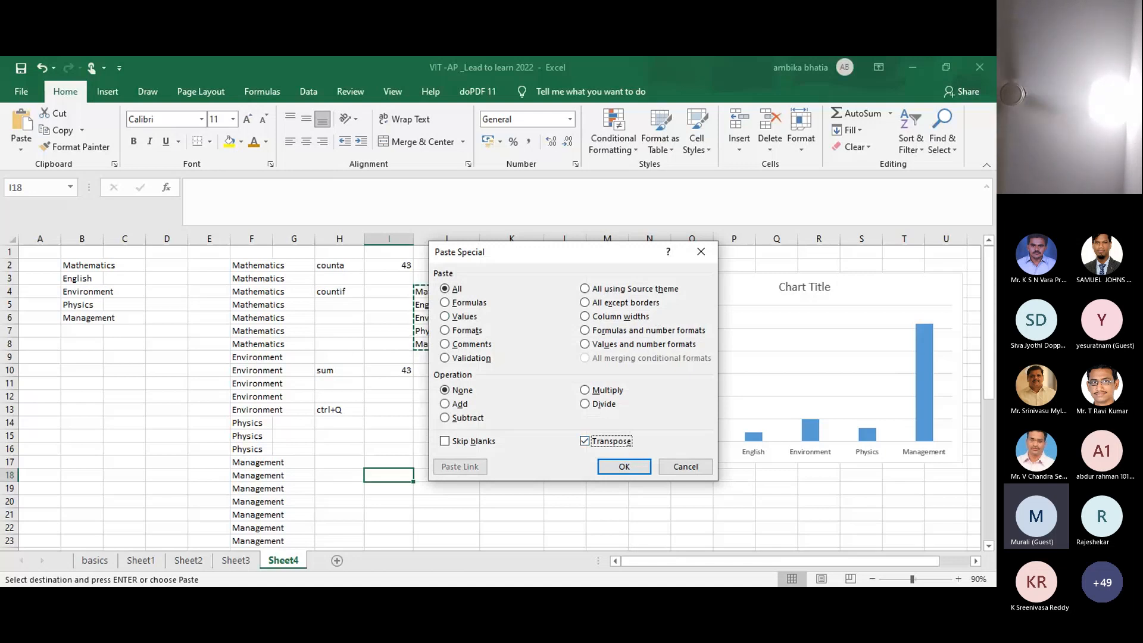
left_click(624, 466)
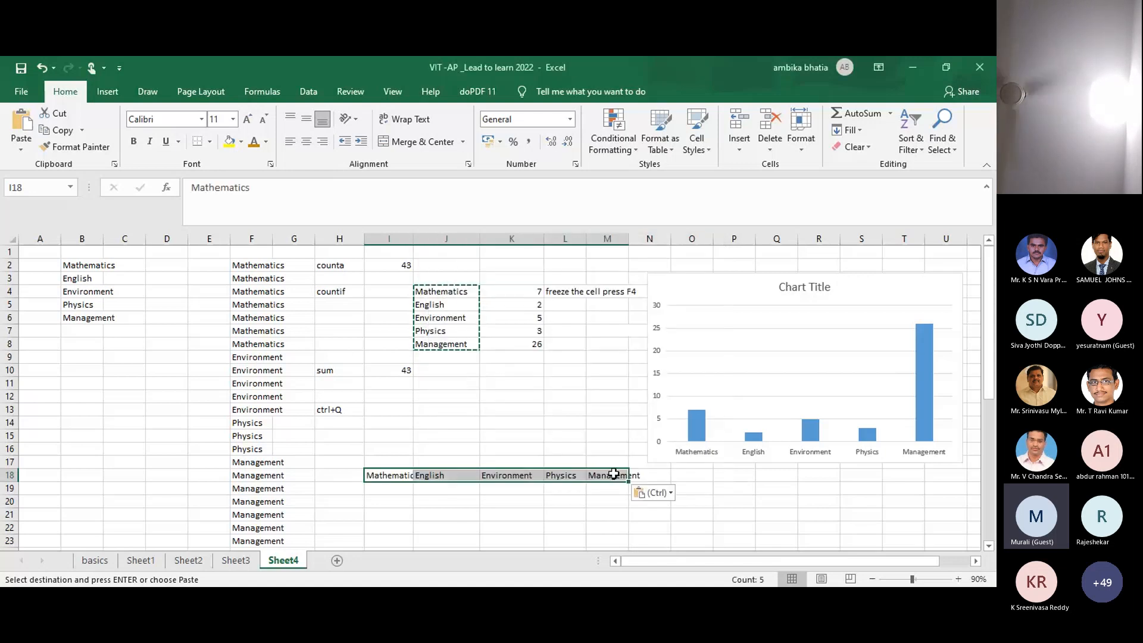
left_click(450, 523)
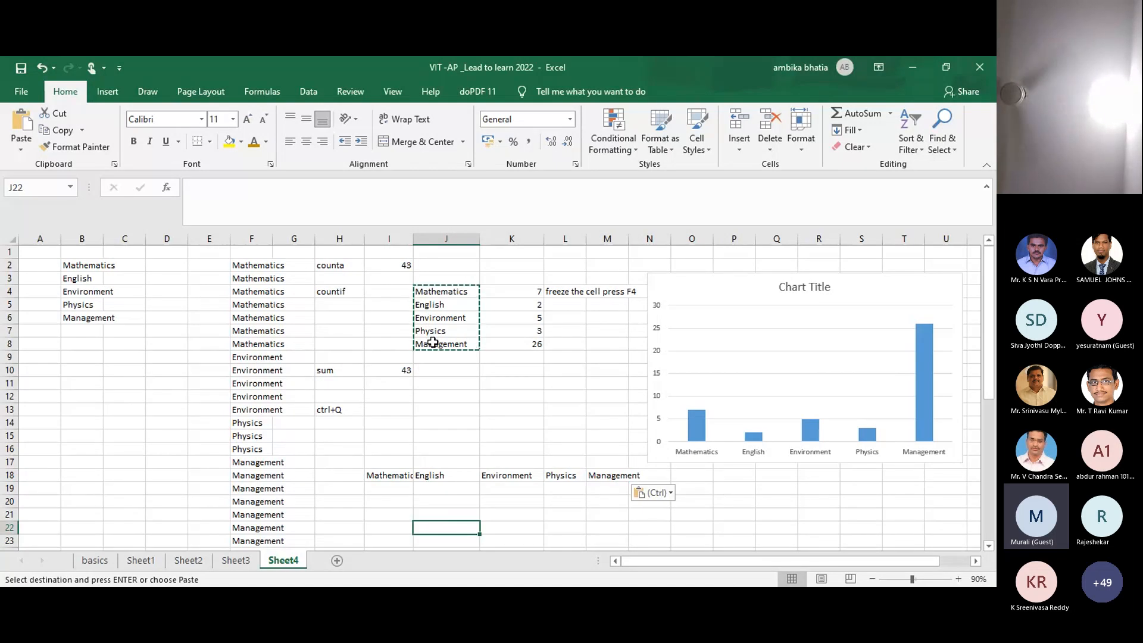
key("Escape")
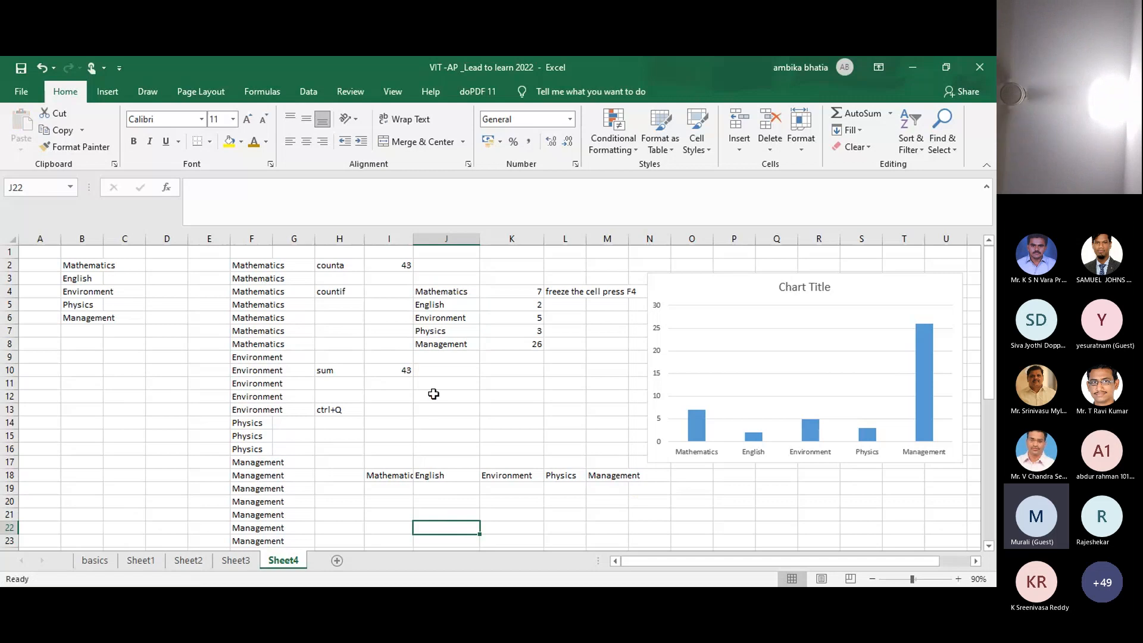
Step: Label cell I14 with the word 'transpose'
left_click(381, 425)
type("tra")
type("ns[")
key("BackSpace")
type("pose")
left_click(358, 463)
Step: Copy I18:M18 and Paste Special with Transpose at I21, filling I21:I25
left_click(455, 424)
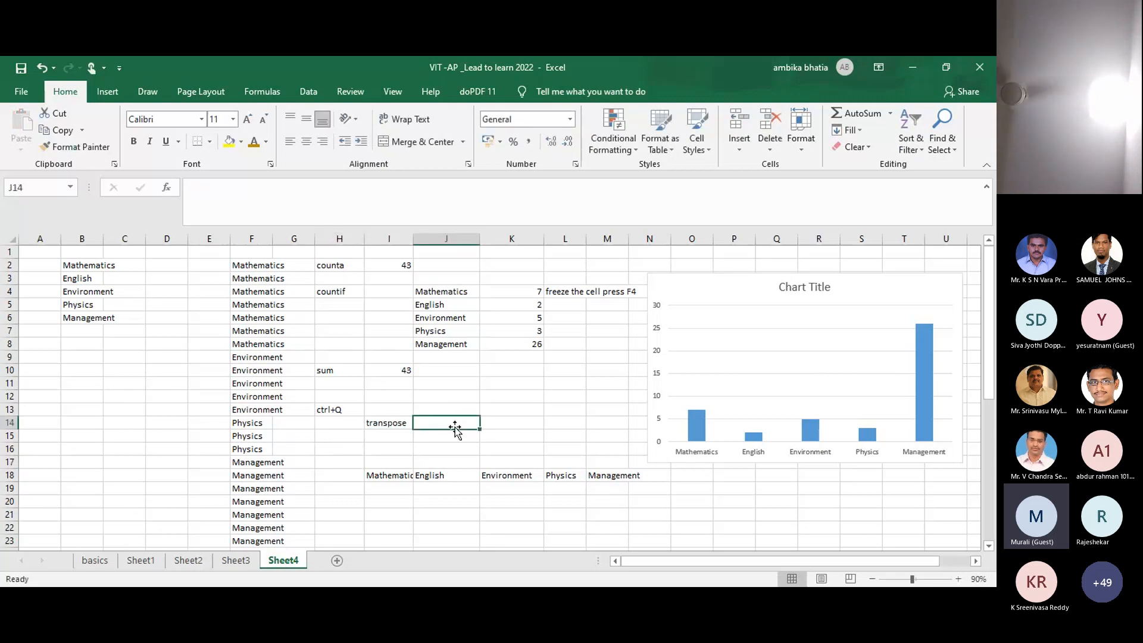
left_click_drag(383, 475, 650, 476)
key("ctrl+c")
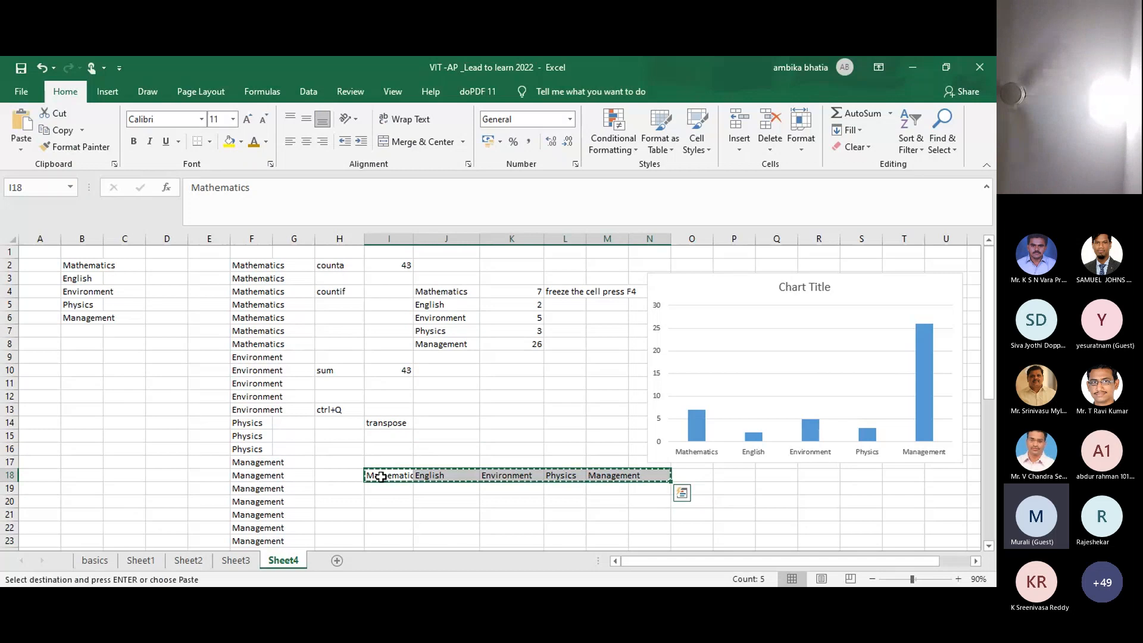
left_click(385, 513)
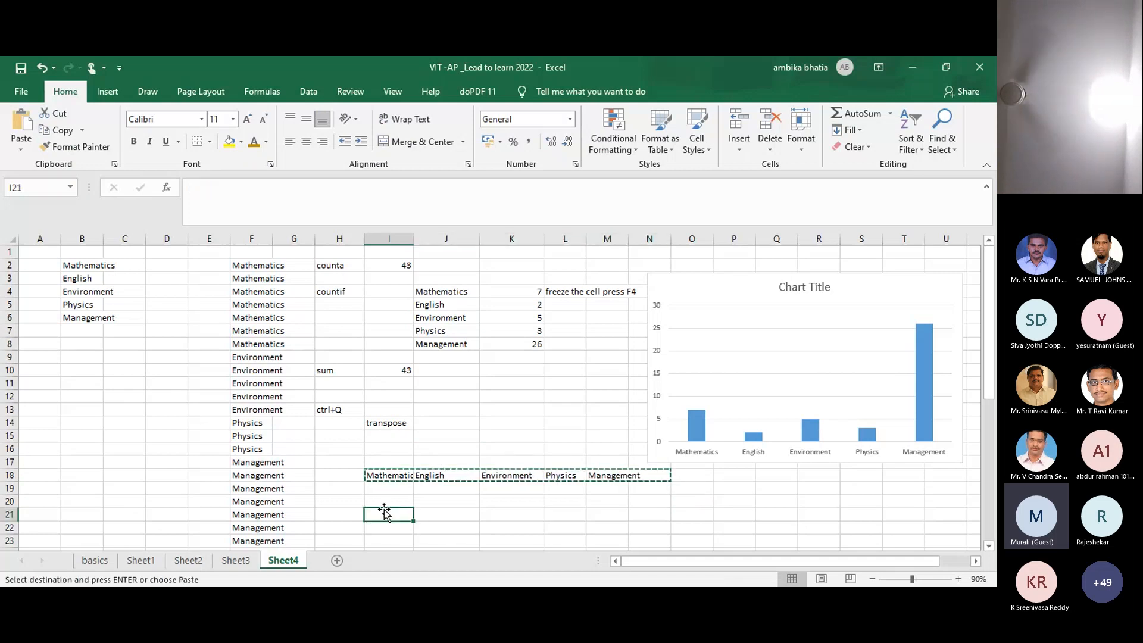
right_click(383, 516)
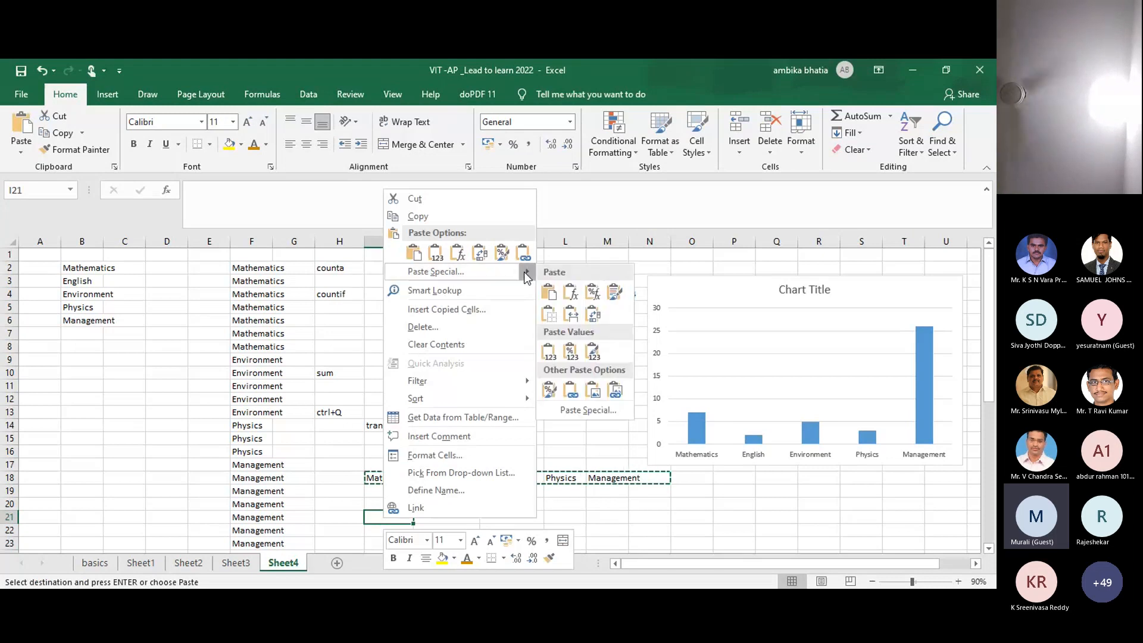
mouse_move(527, 267)
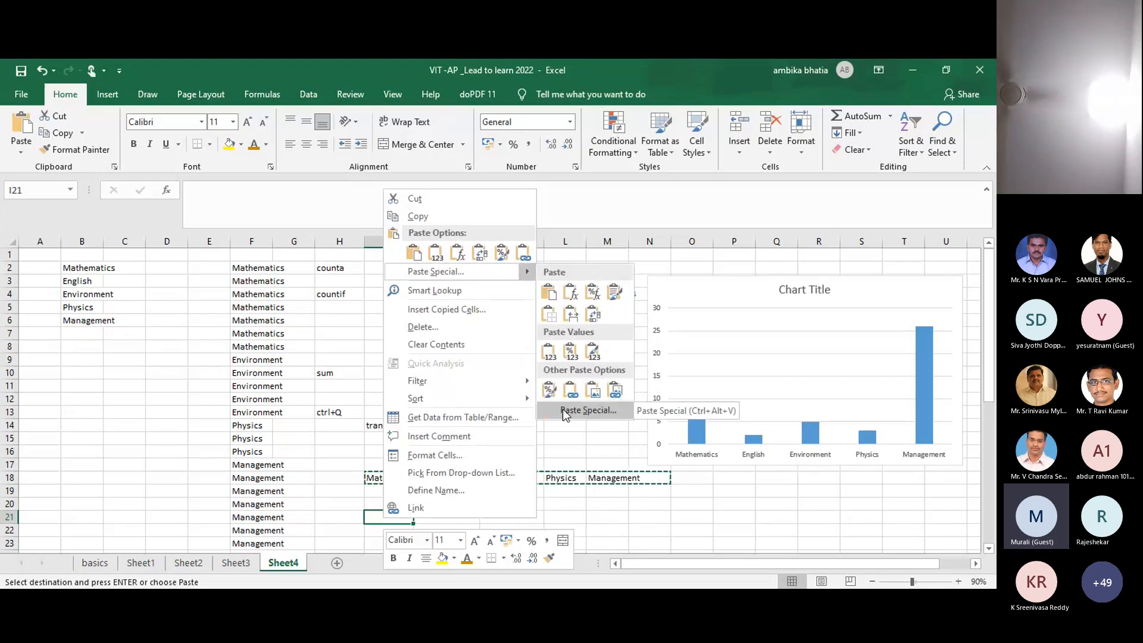
left_click(601, 412)
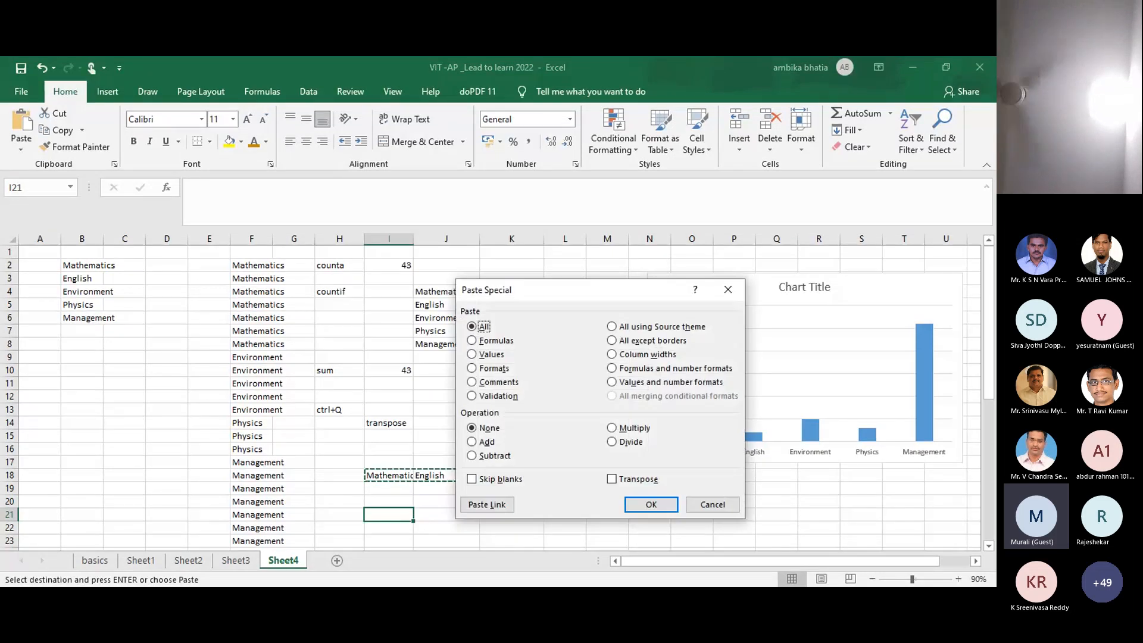
left_click(612, 479)
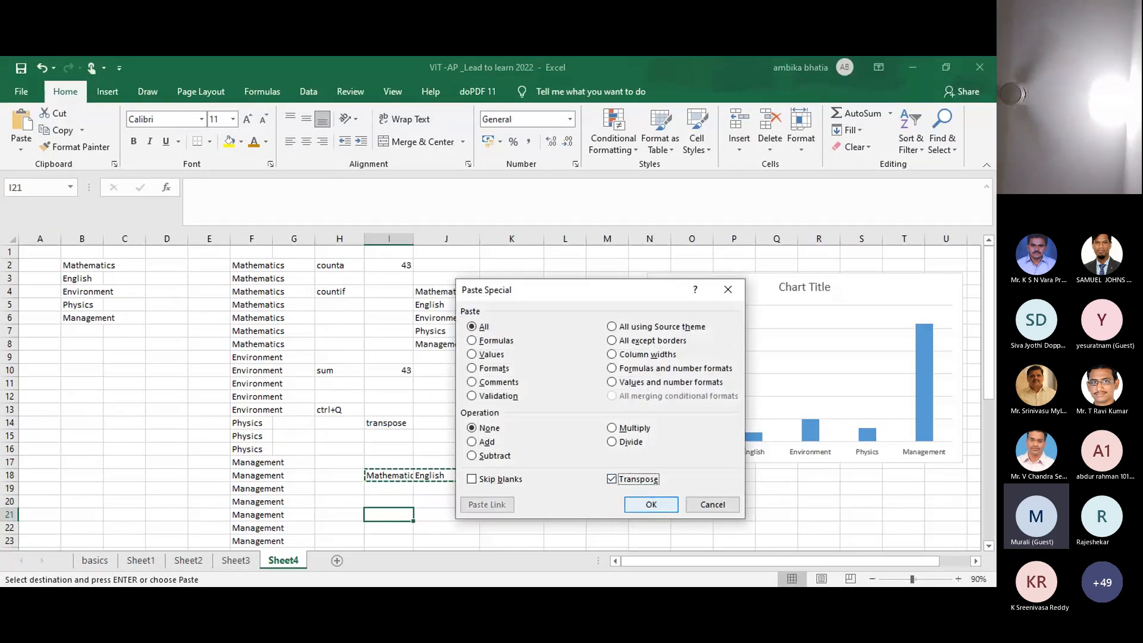
left_click(651, 504)
left_click(634, 379)
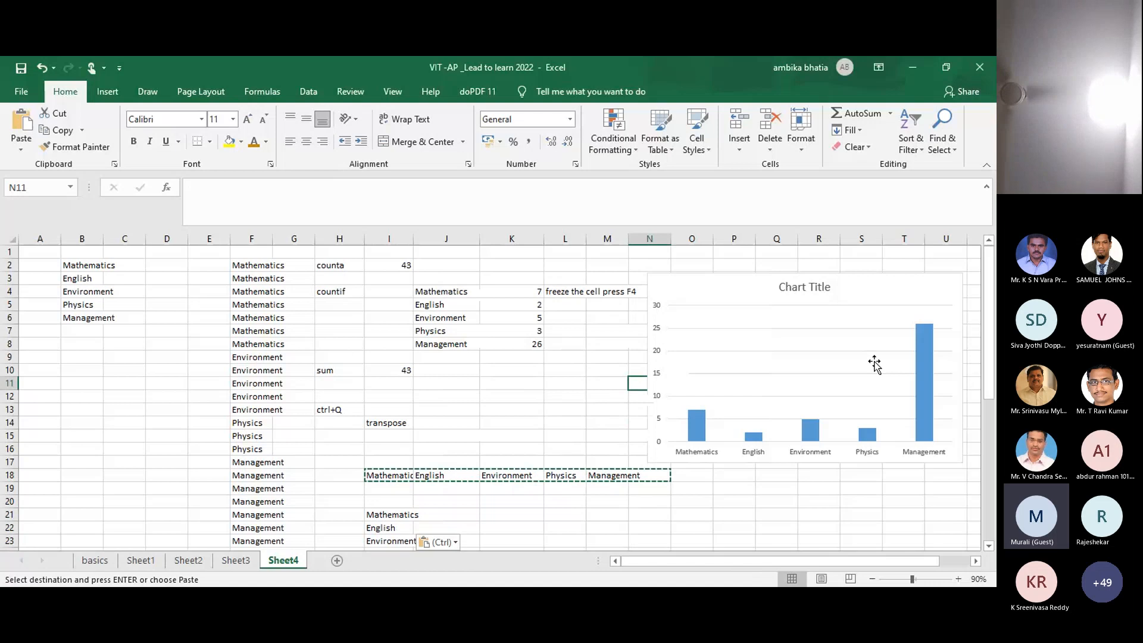
scroll(992, 311, "down", 1)
scroll(992, 311, "down", 2)
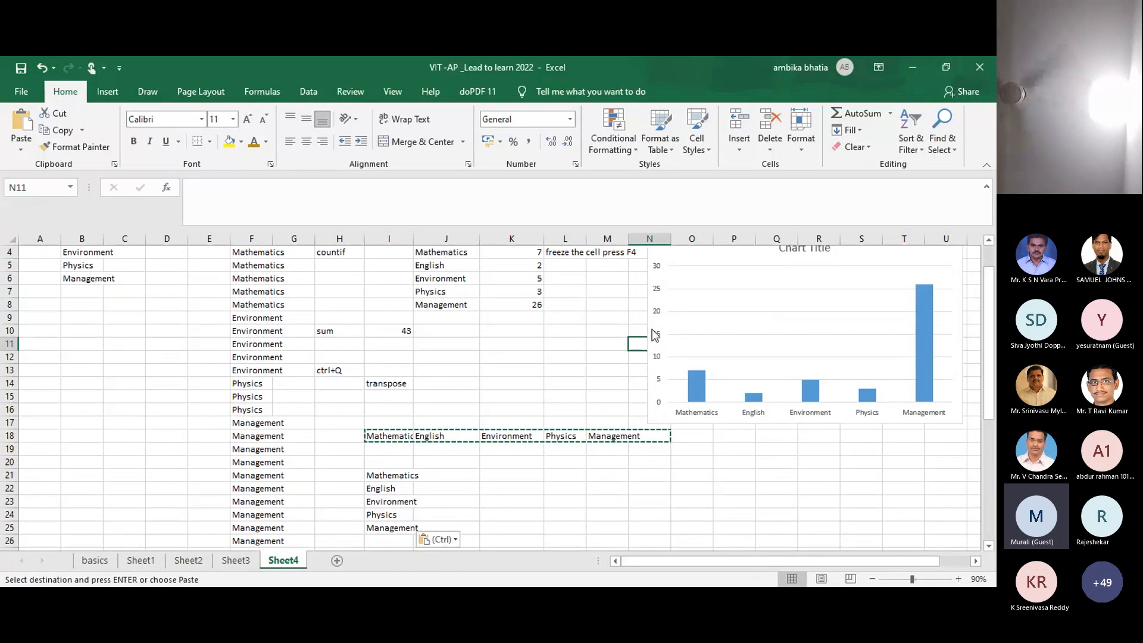
key("Escape")
Step: Write 'converts Row to column and vice versa' in cell K14
left_click(483, 384)
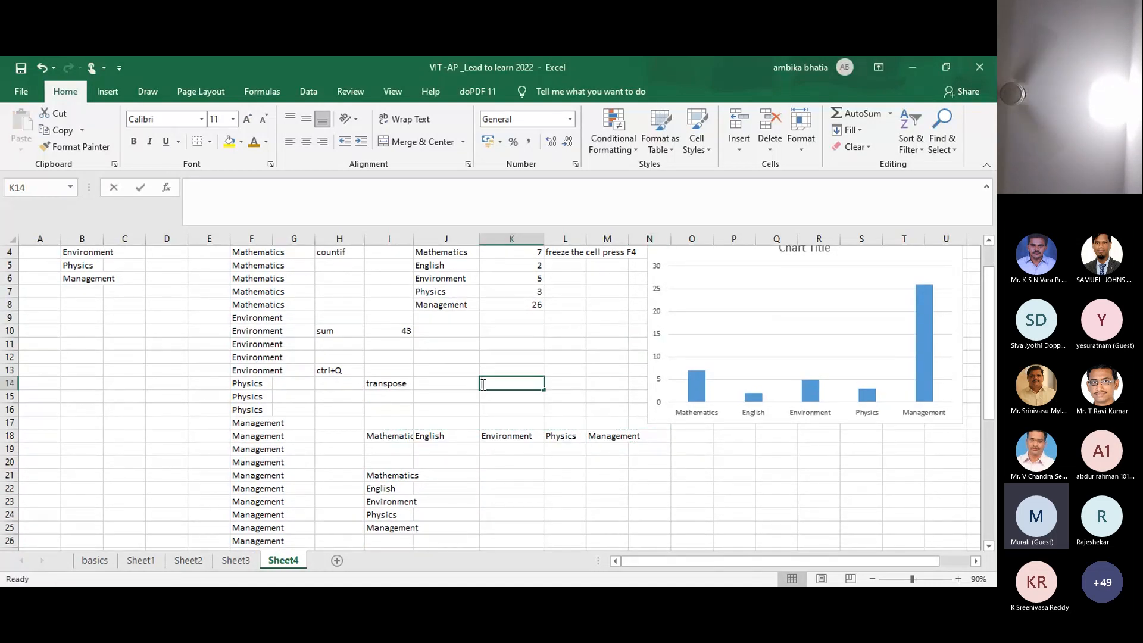
type("converts Row to column an")
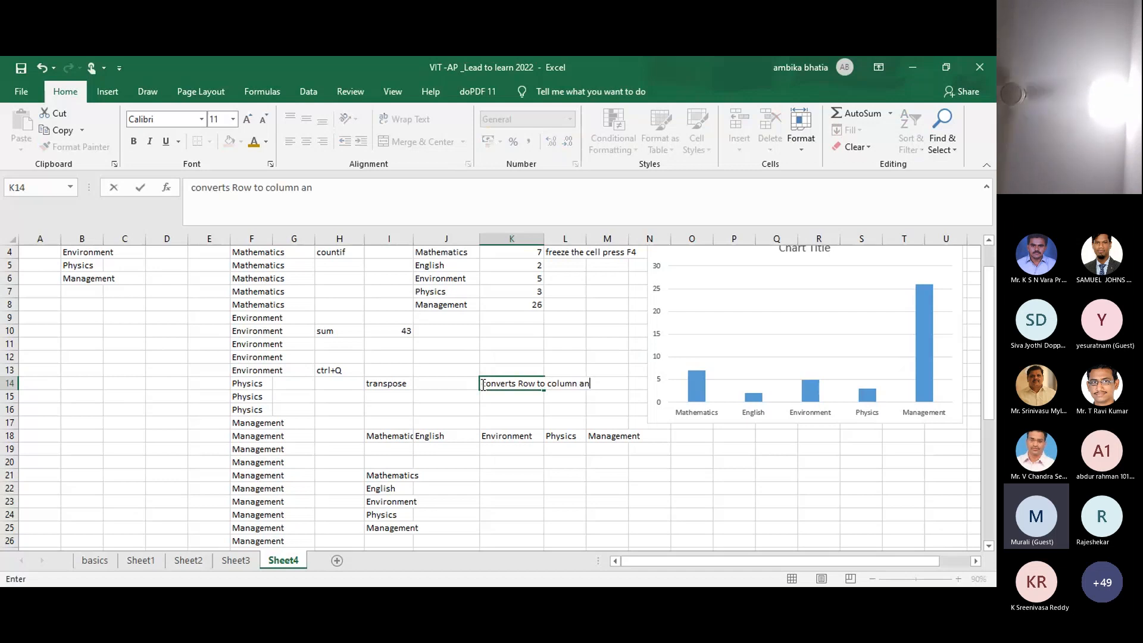
type("d vice versa")
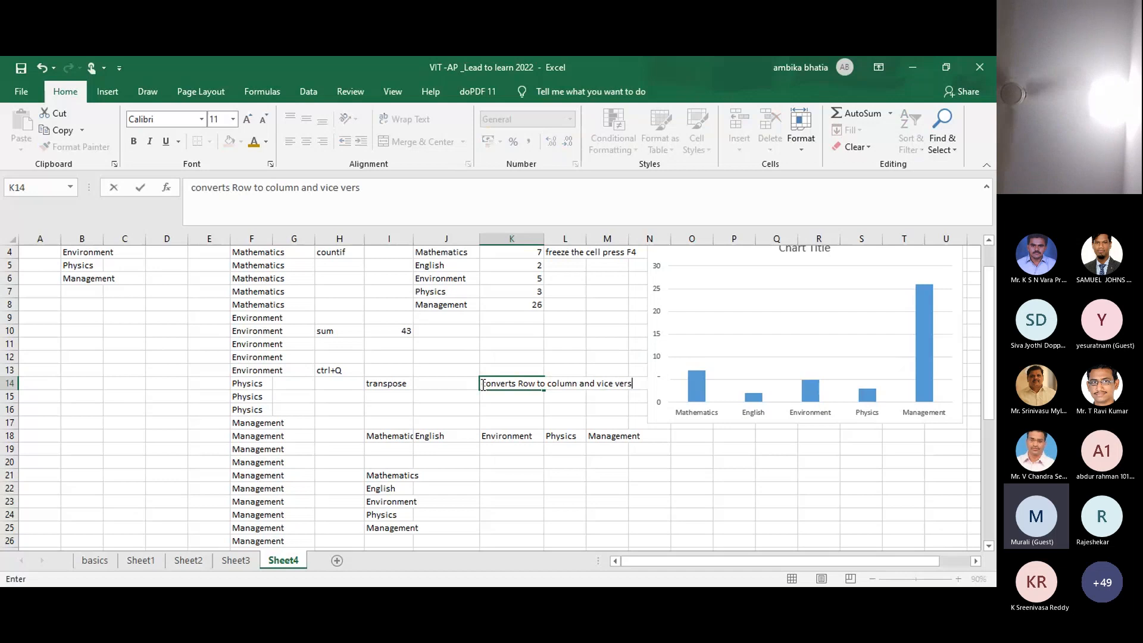
left_click(471, 396)
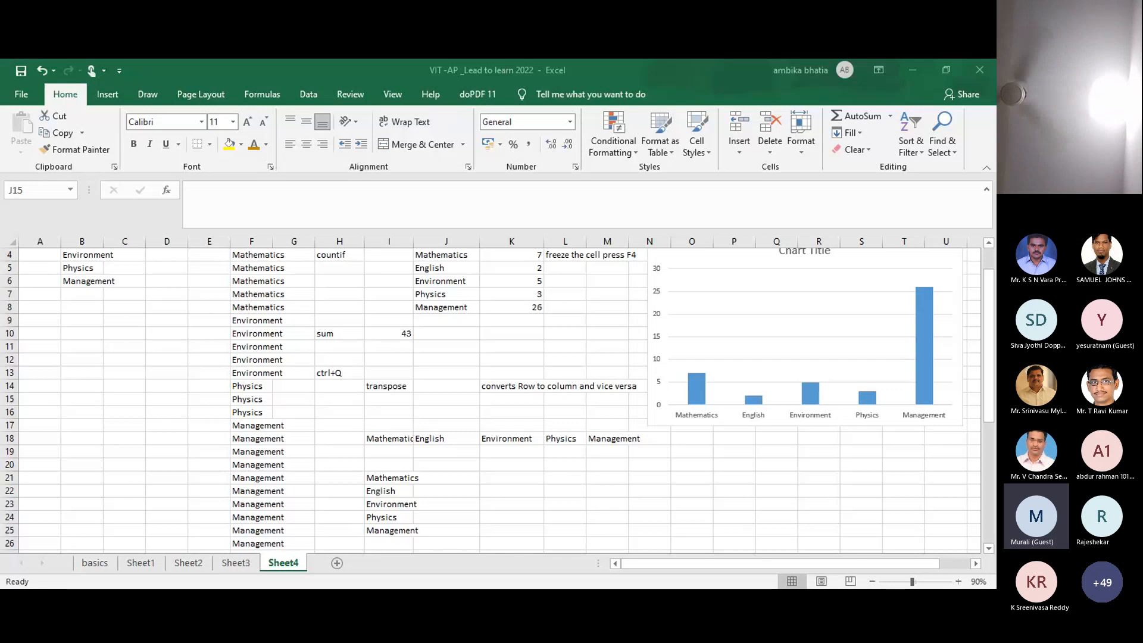
left_click(370, 477)
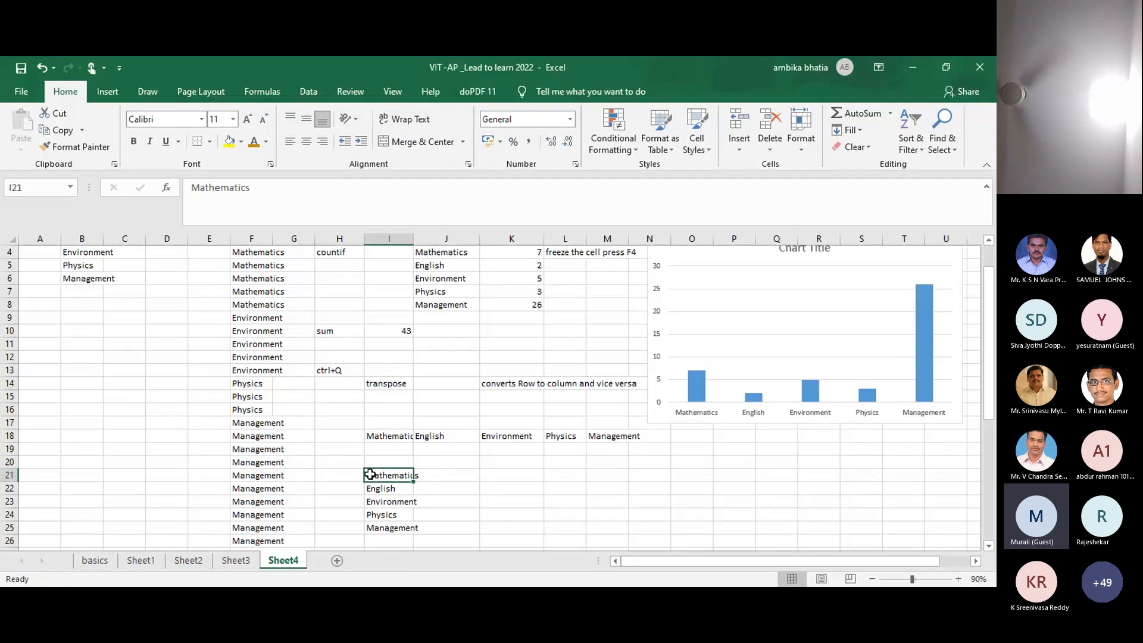
left_click_drag(371, 475, 393, 528)
key("ctrl+c")
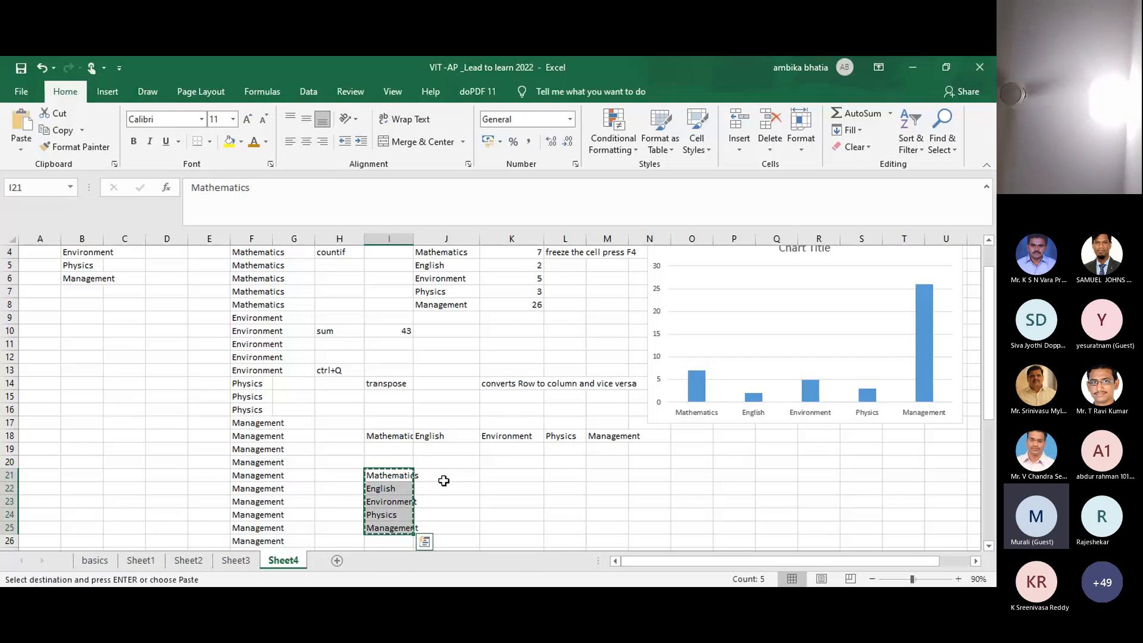
right_click(502, 472)
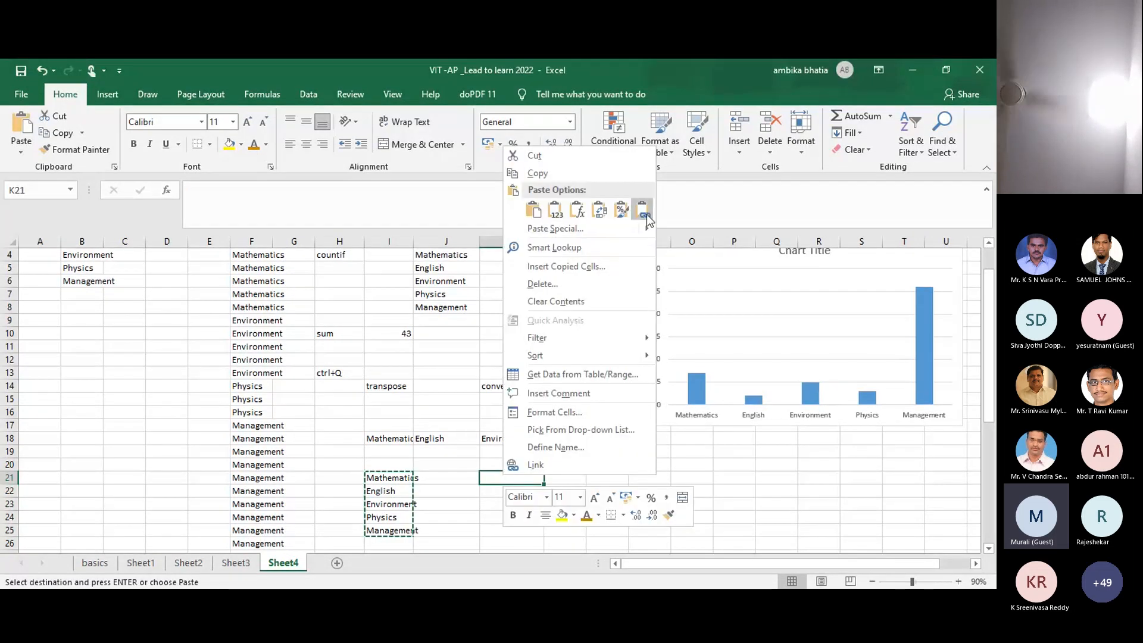
left_click(622, 210)
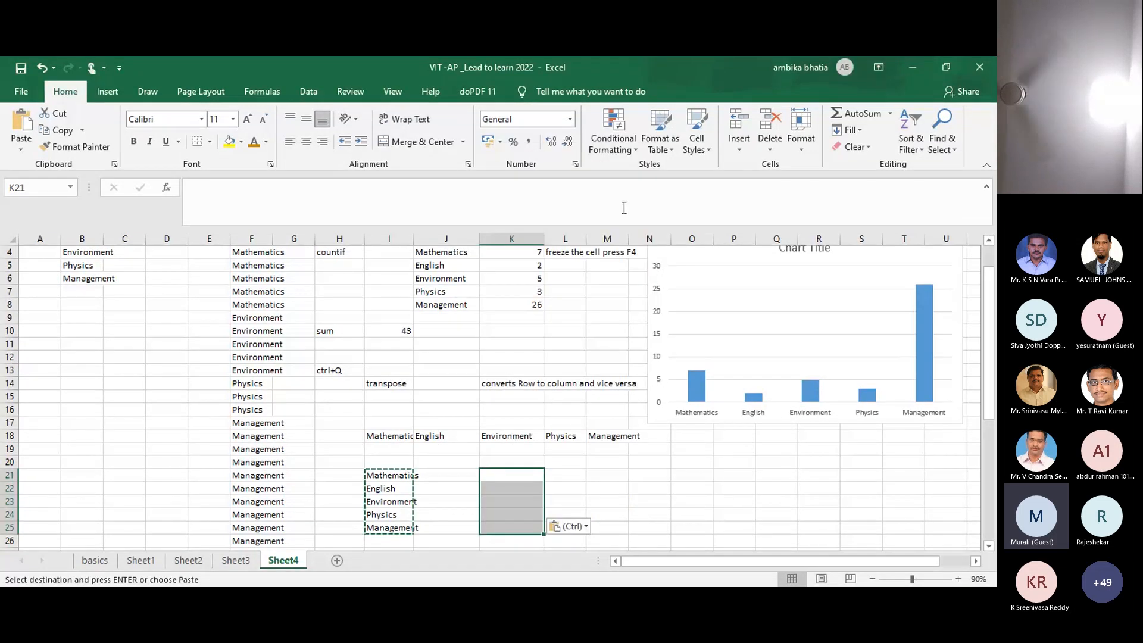
key("ctrl+z")
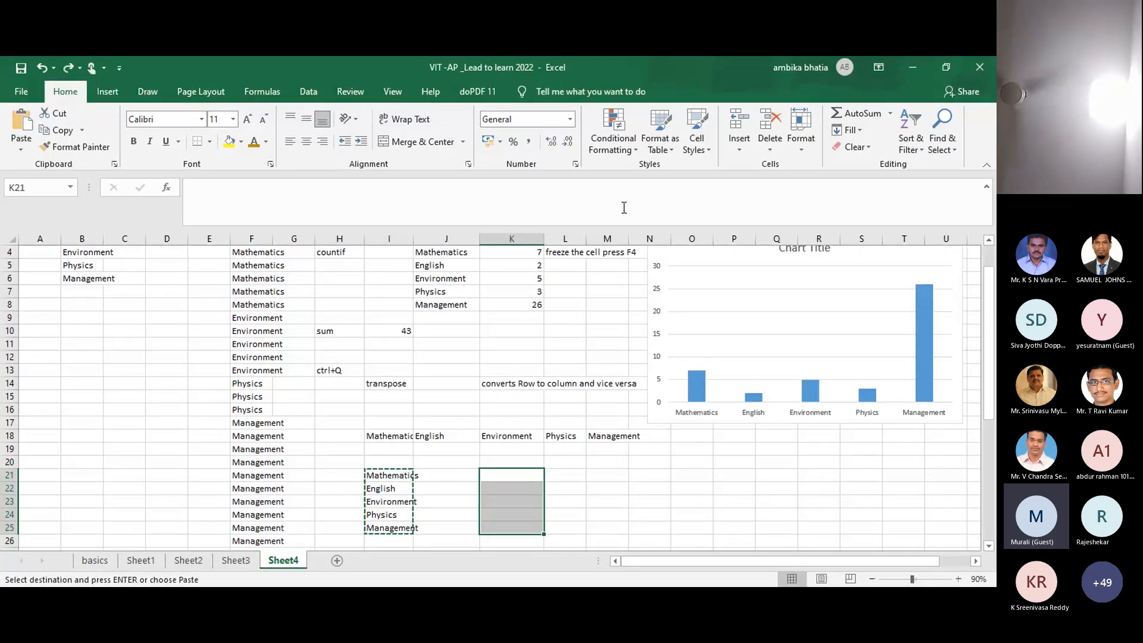
key("Escape")
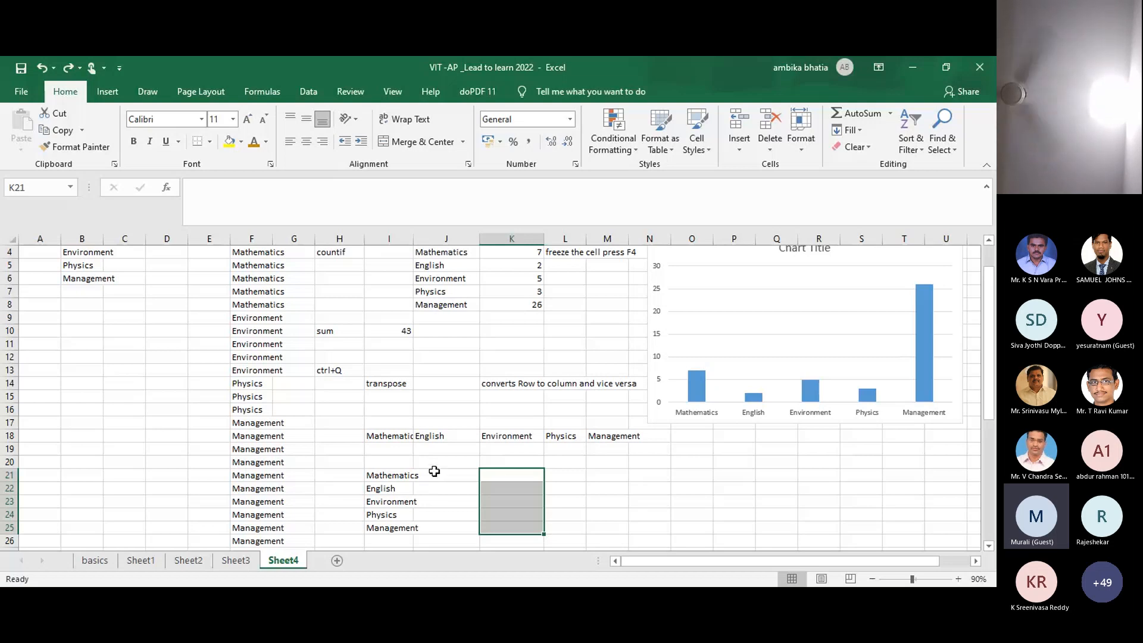
left_click(433, 472)
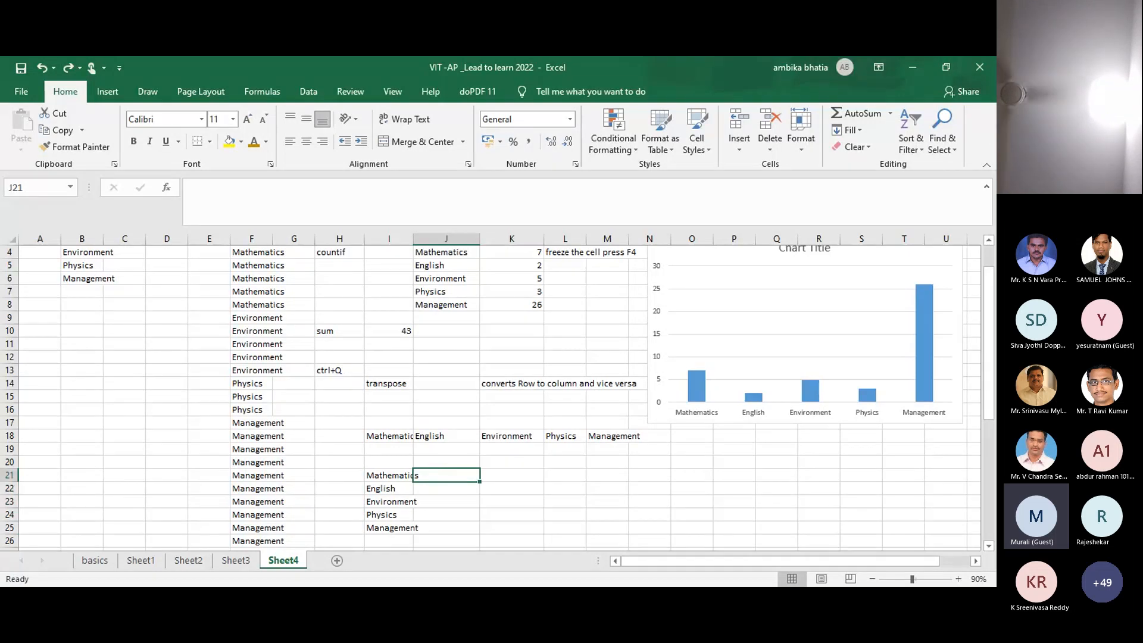